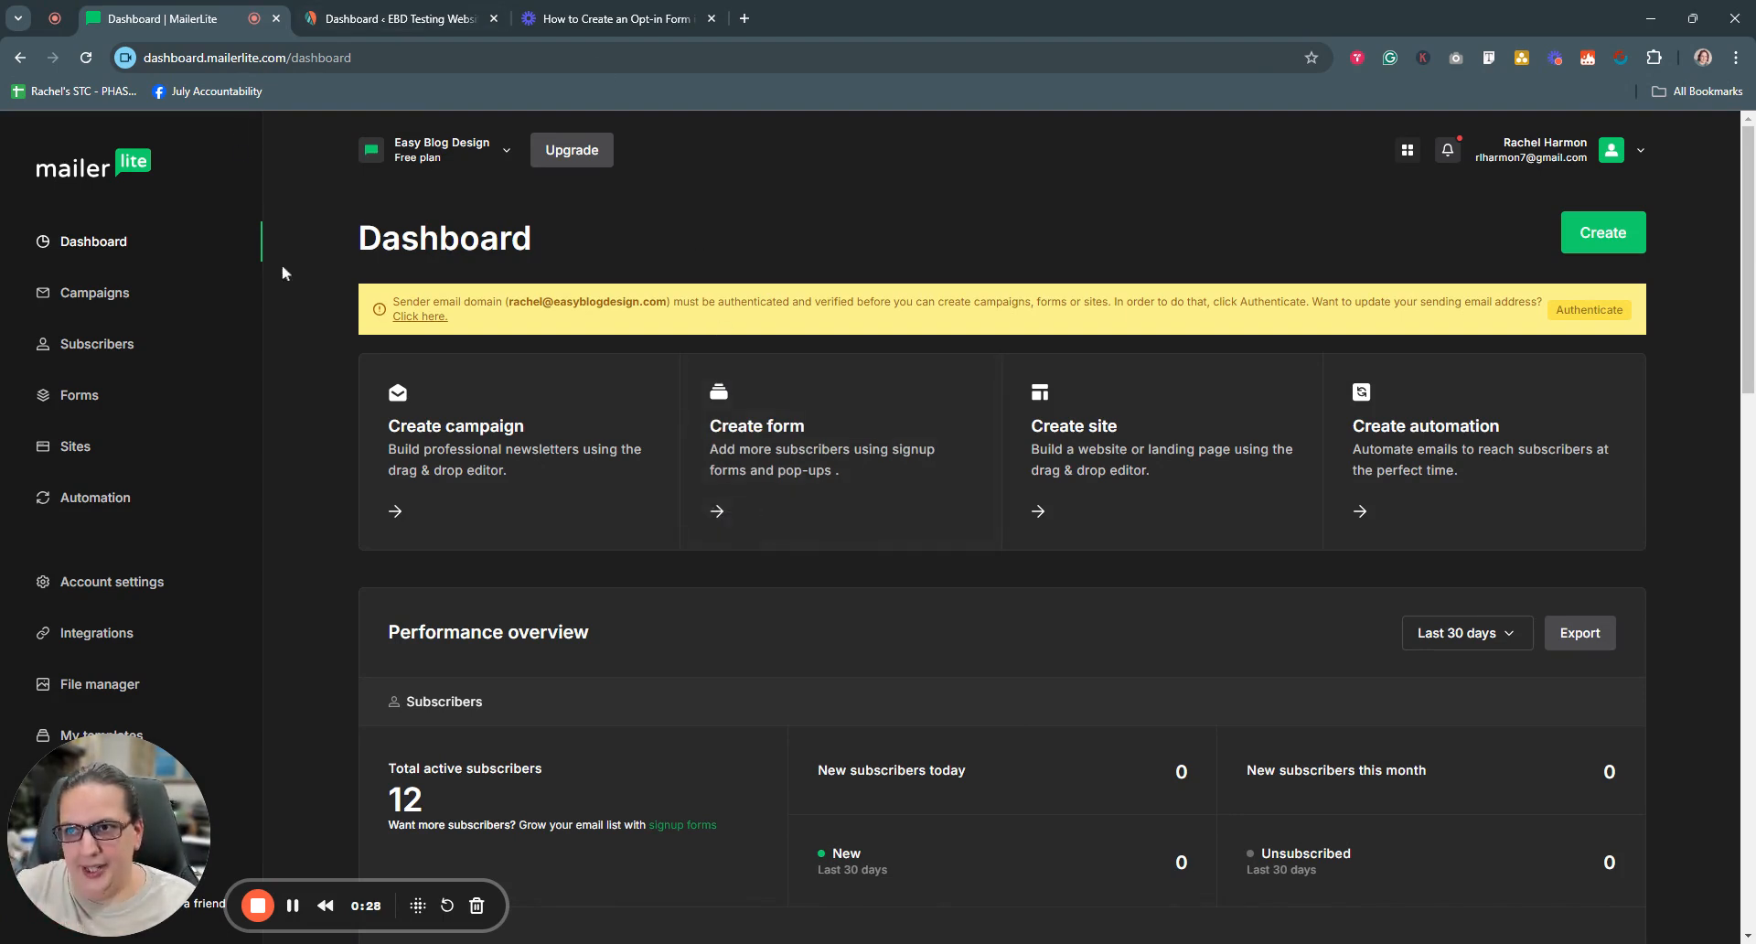
left_click(426, 16)
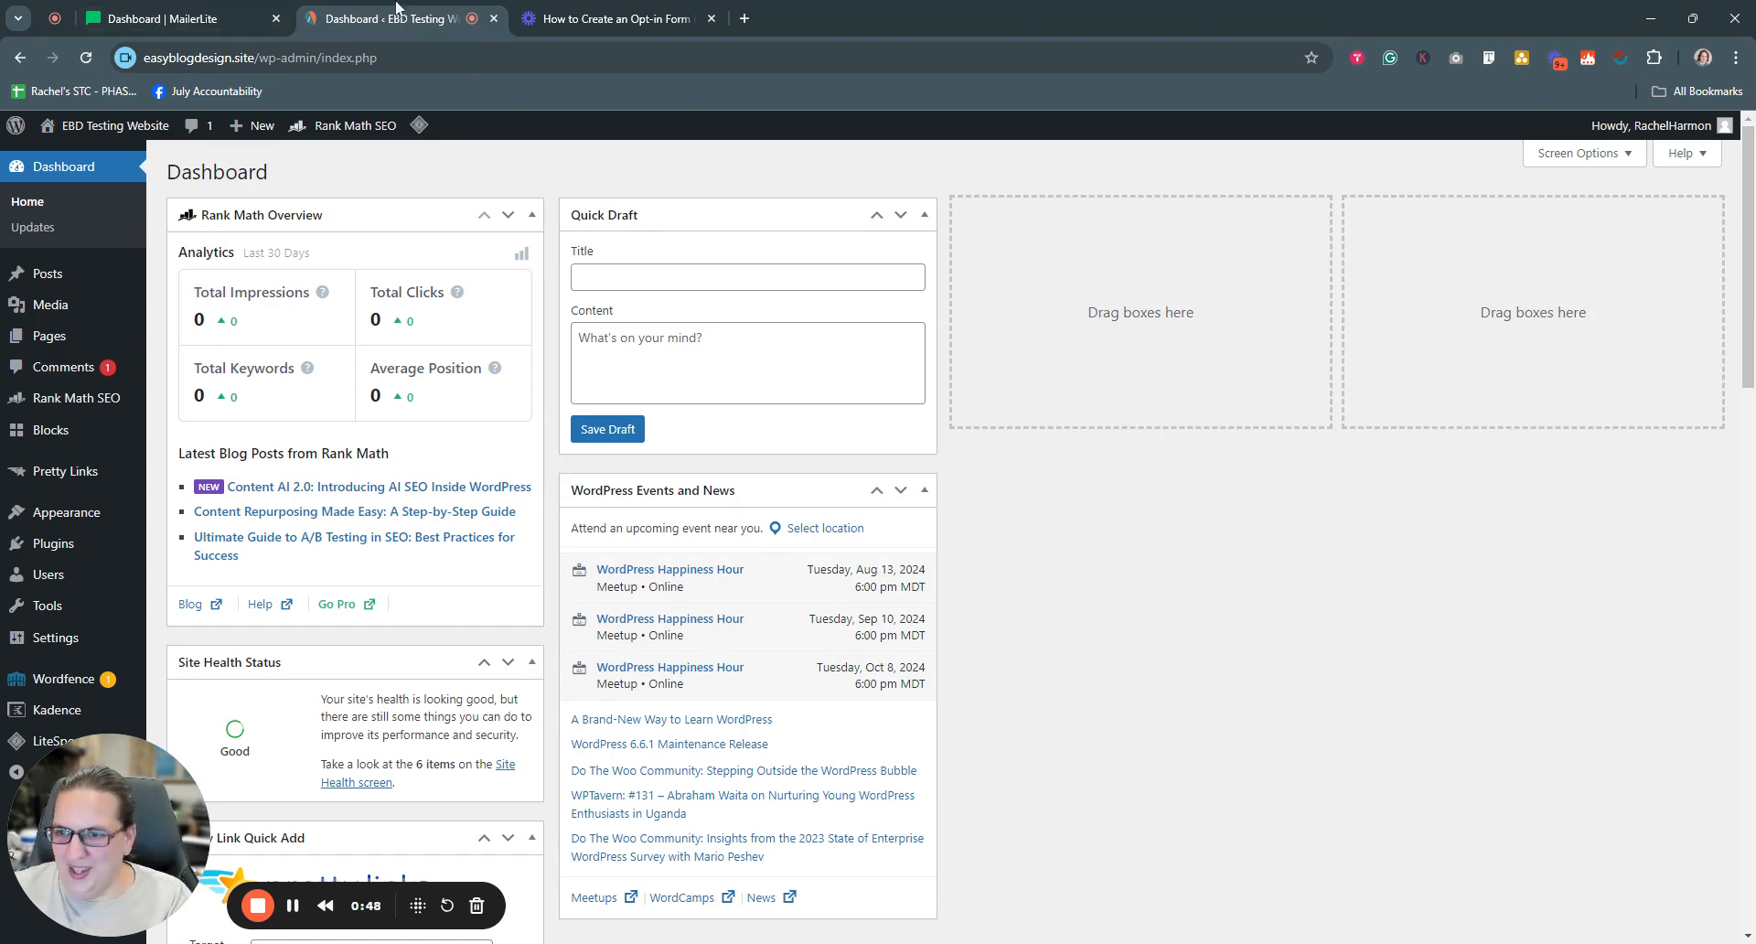
left_click(165, 18)
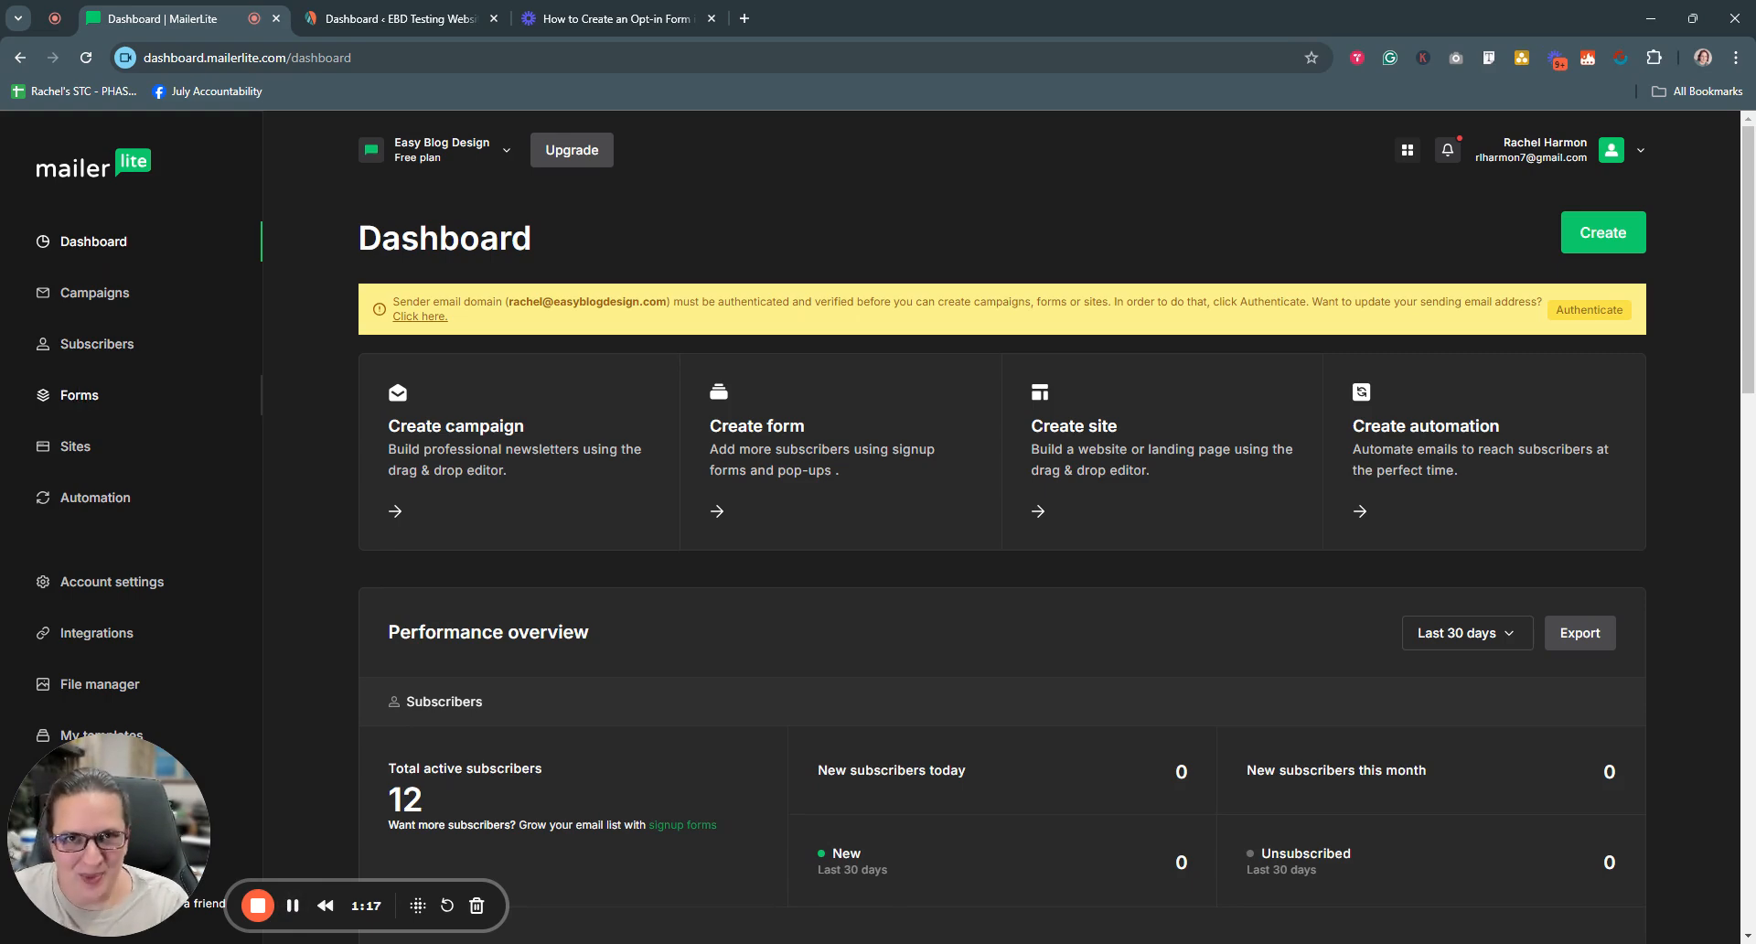
Open the embedded forms list in MailerLite and start creating a new form
left_click(81, 401)
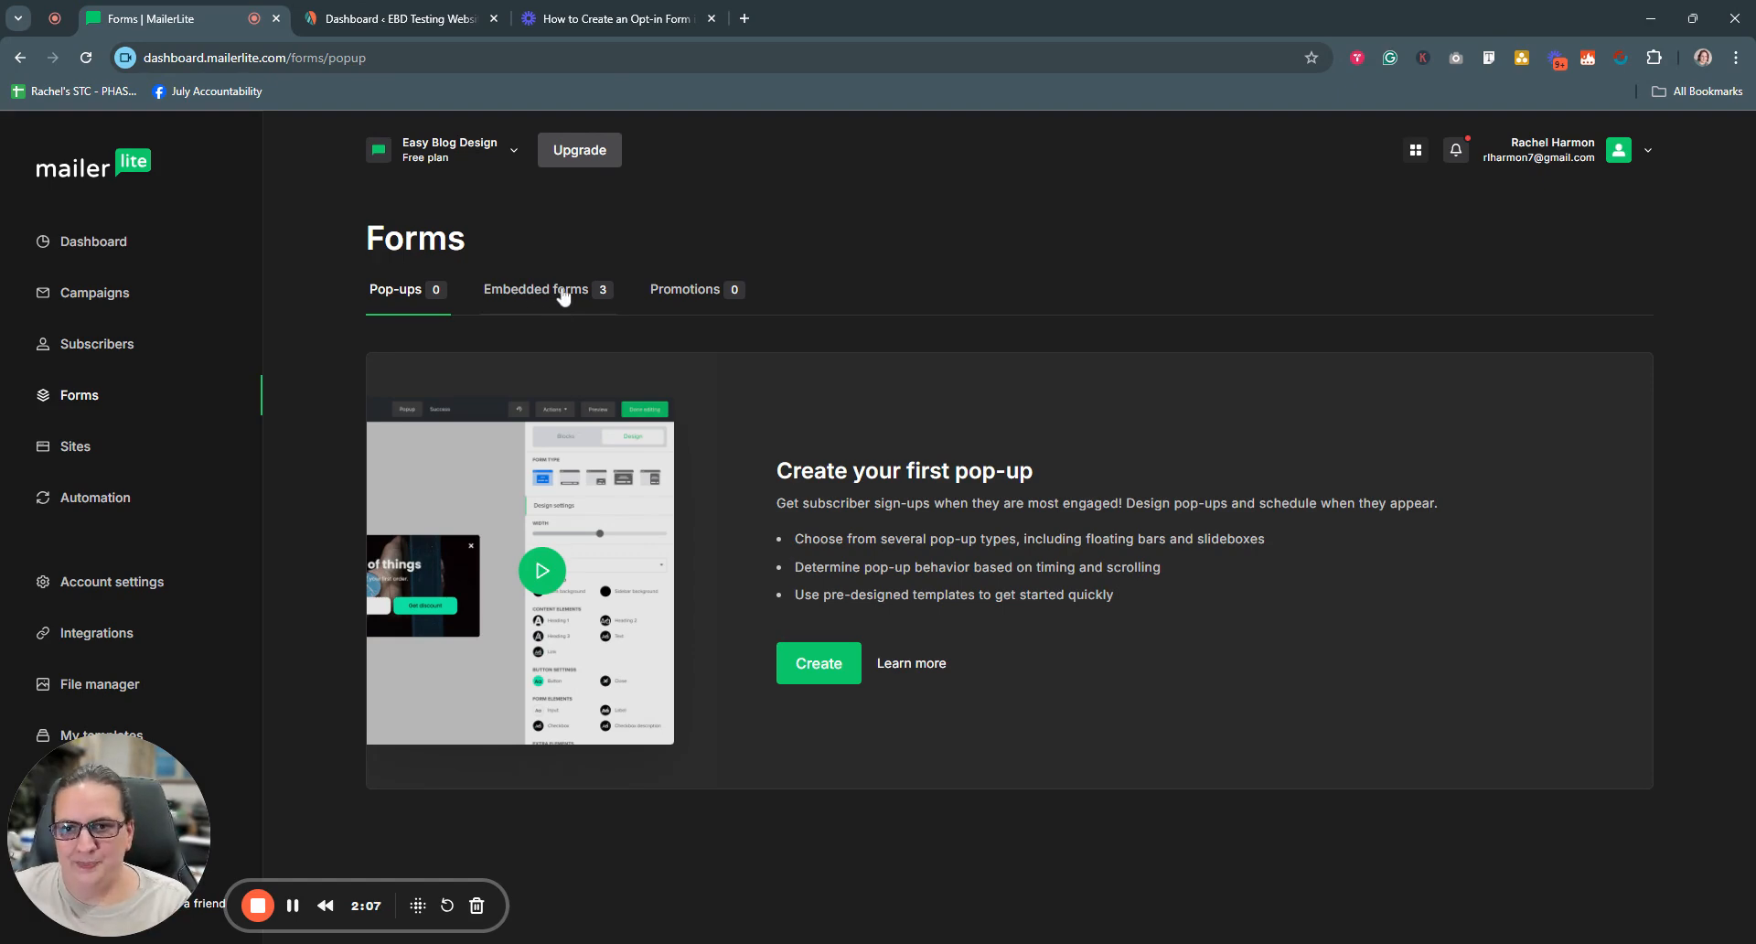
left_click(558, 293)
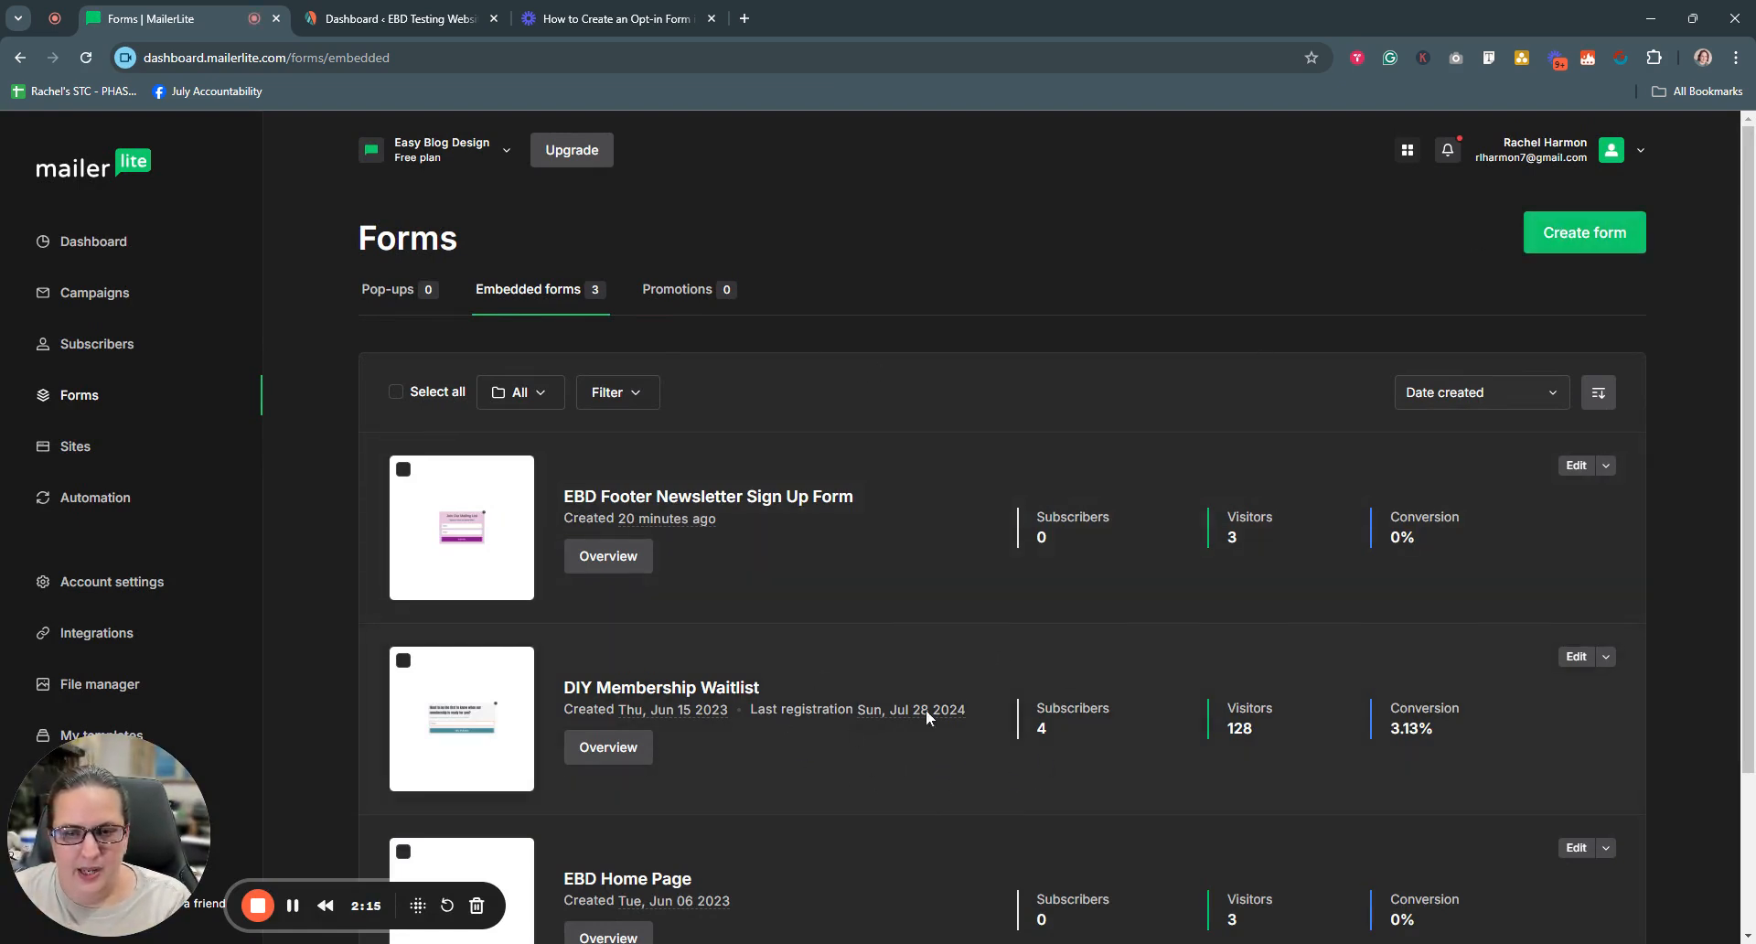
left_click(375, 289)
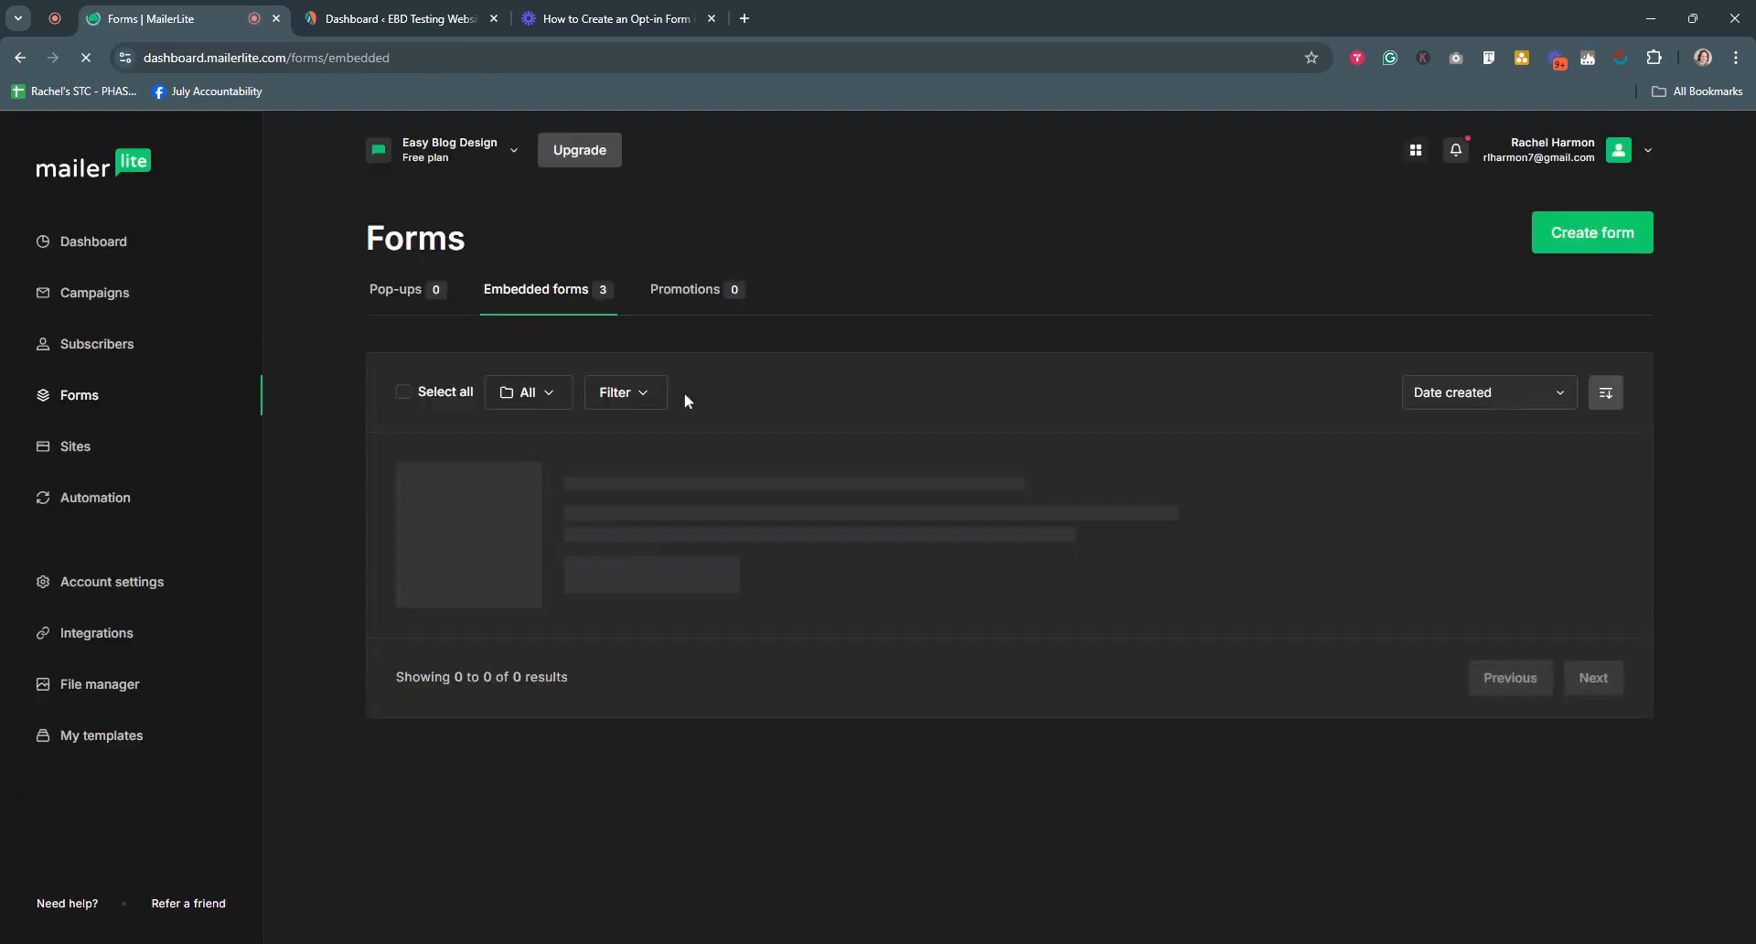
left_click(1562, 235)
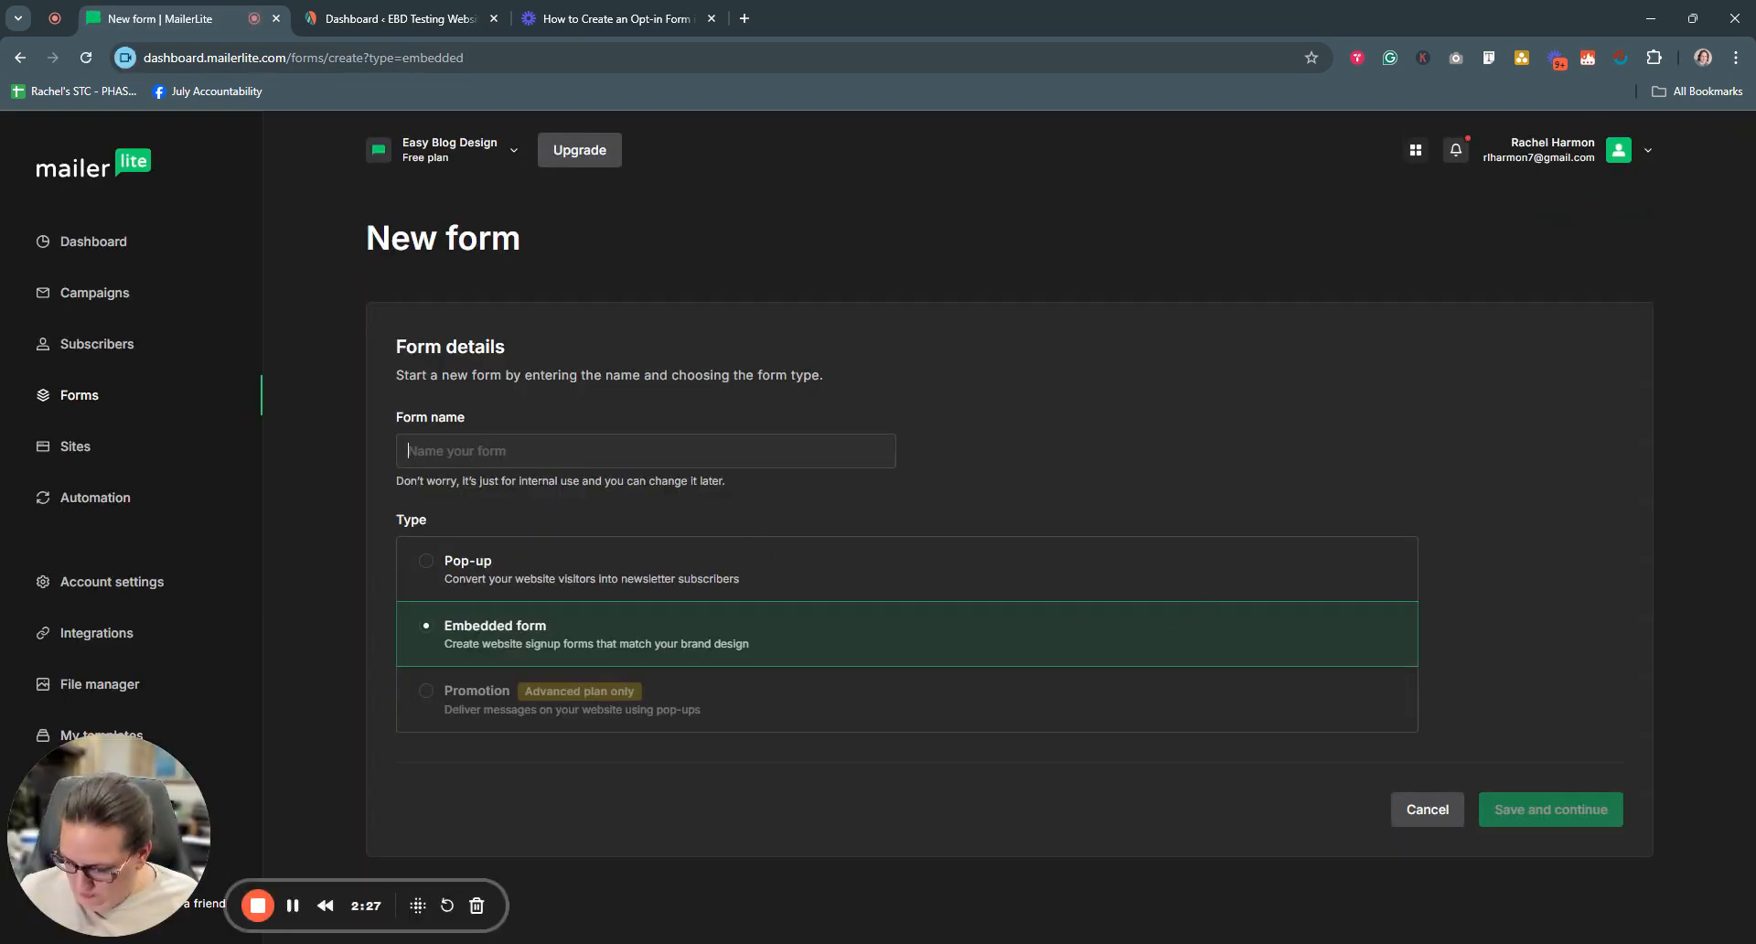
Name the embedded form "EBD Testing Site Form" and save it to continue to the subscriber groups
type("EBD Testing Site Form Submidd")
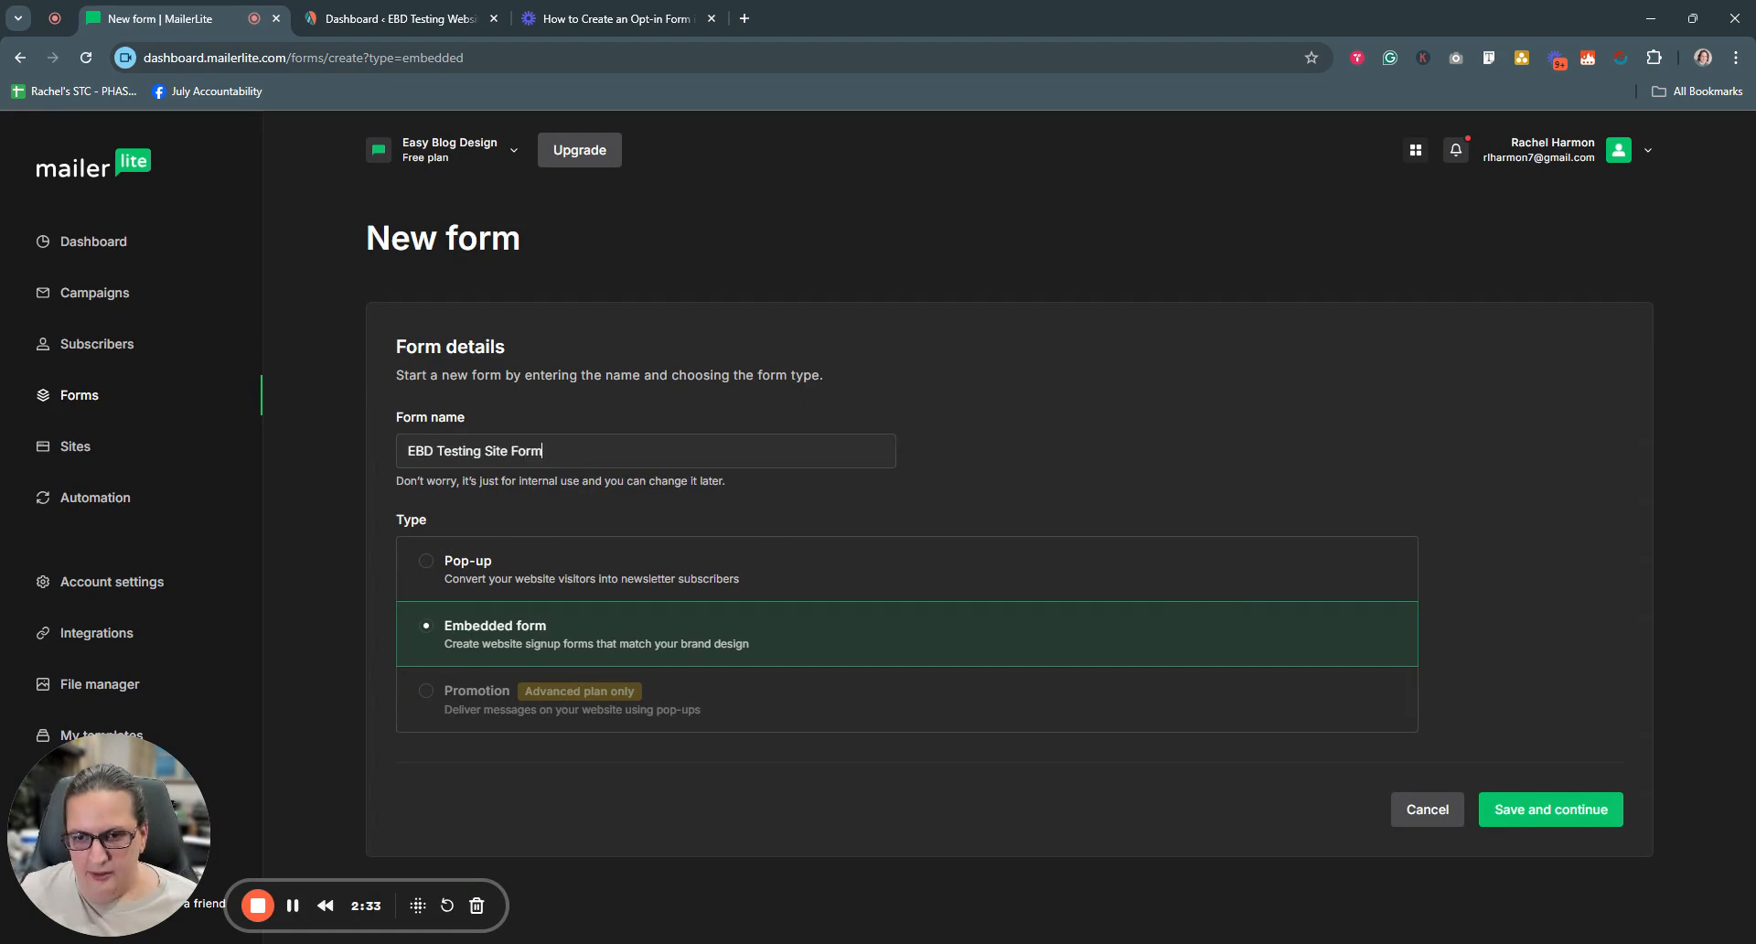
key("BackSpace")
key("BackSpace")
type("ssion")
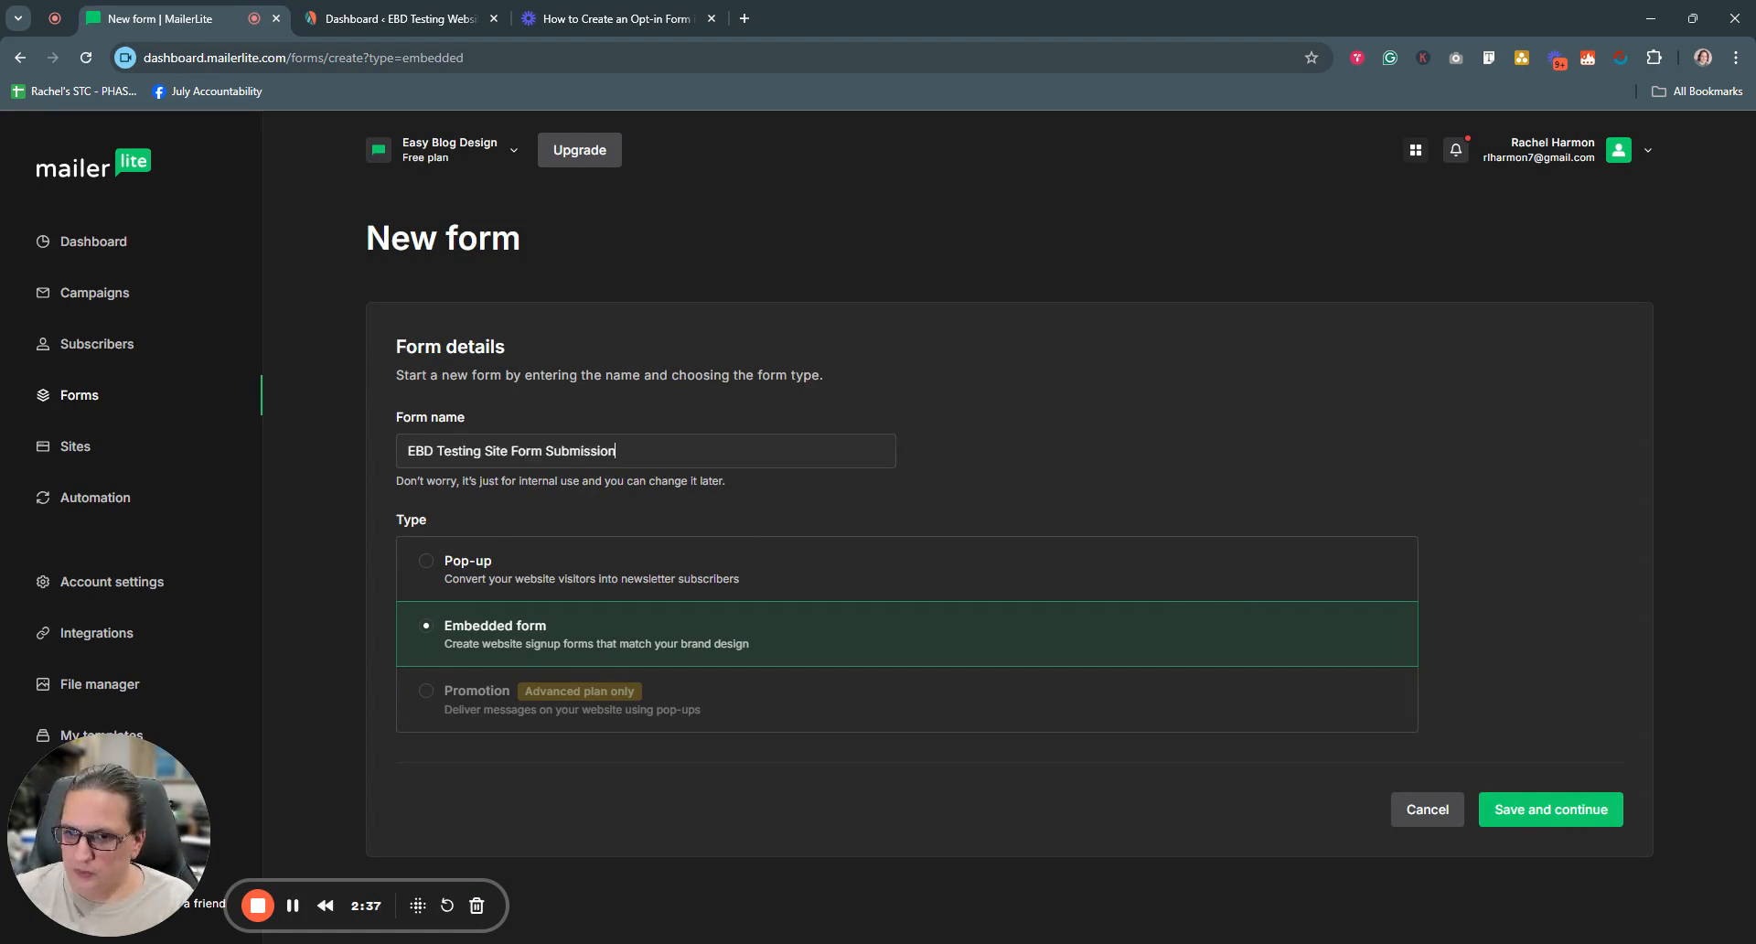
key("BackSpace")
key("BackSpace")
key("BackSpace")
key("BackSpace")
key("BackSpace")
key("BackSpace")
key("BackSpace")
key("BackSpace")
key("BackSpace")
key("BackSpace")
key("BackSpace")
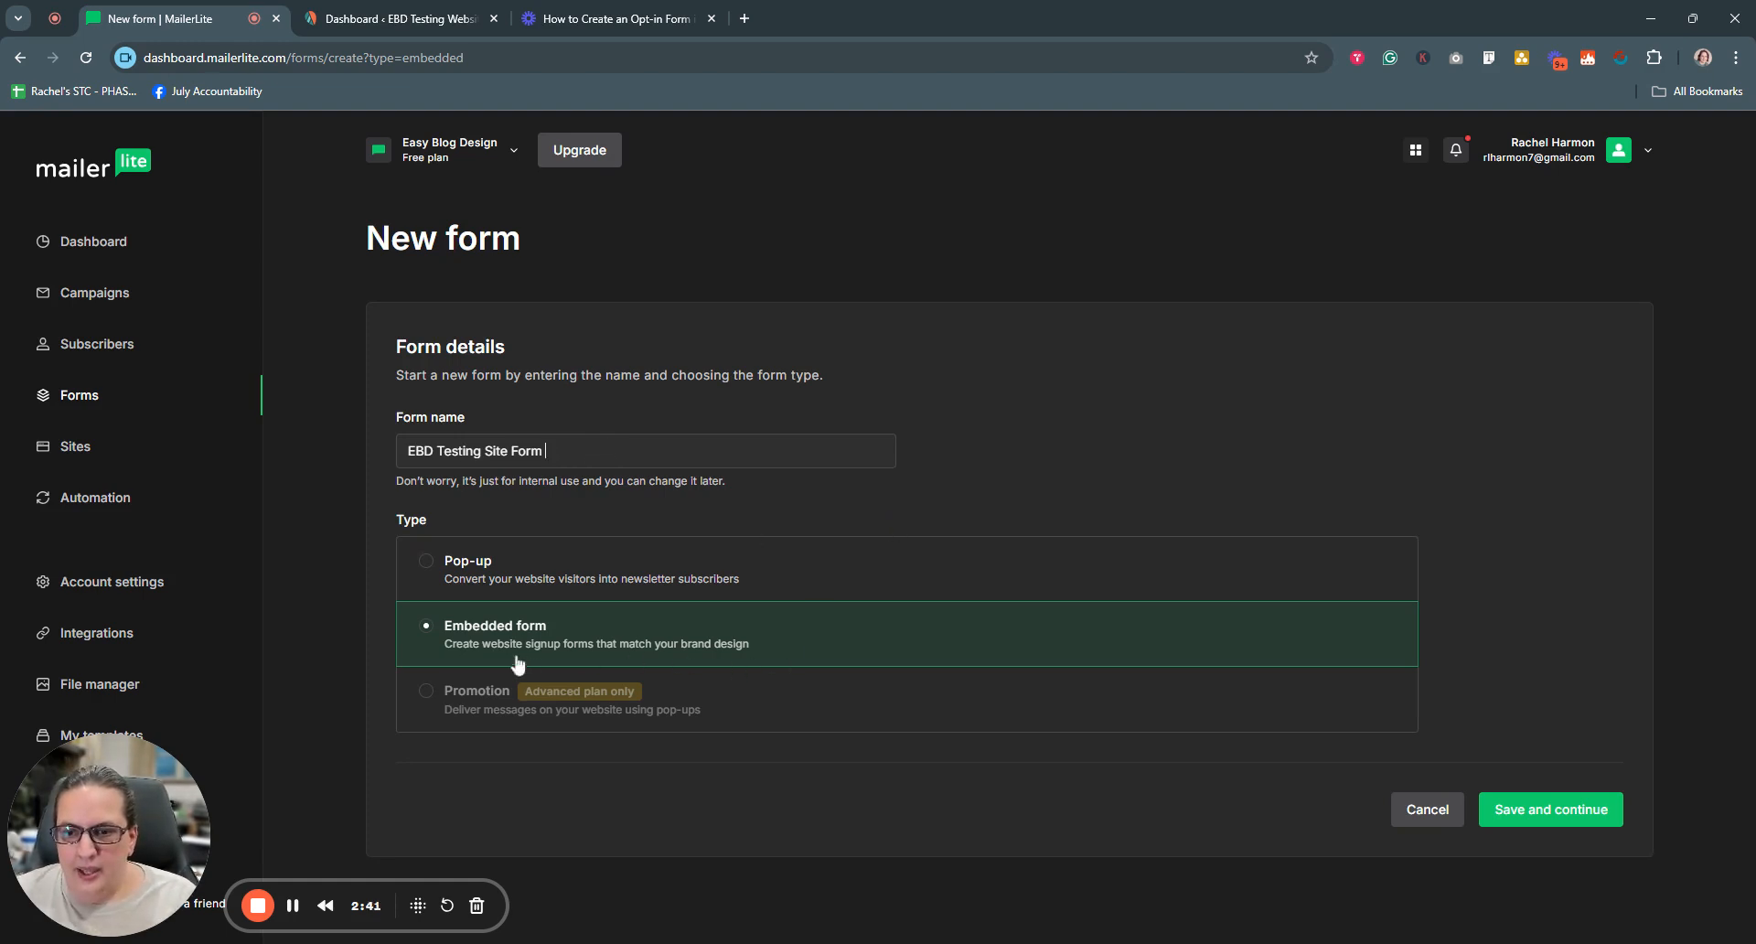
left_click(1520, 809)
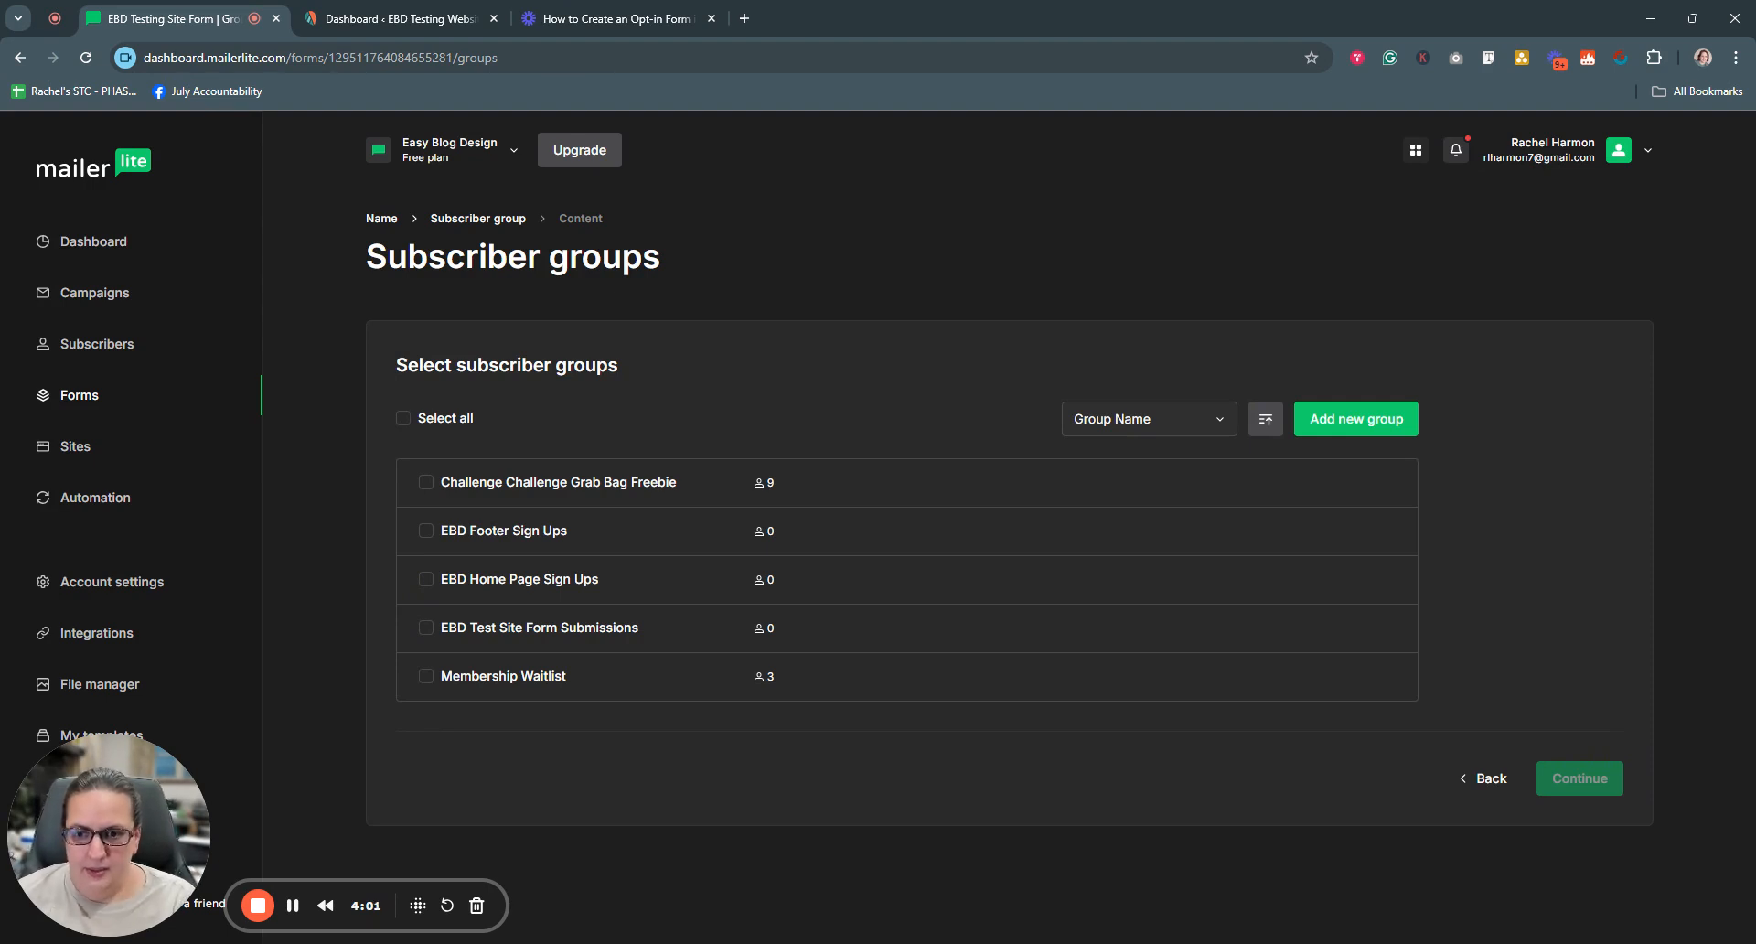
Assign the form to the EBD Home Page Sign Ups and EBD Test Site Form Submissions groups and continue to its content
left_click(427, 579)
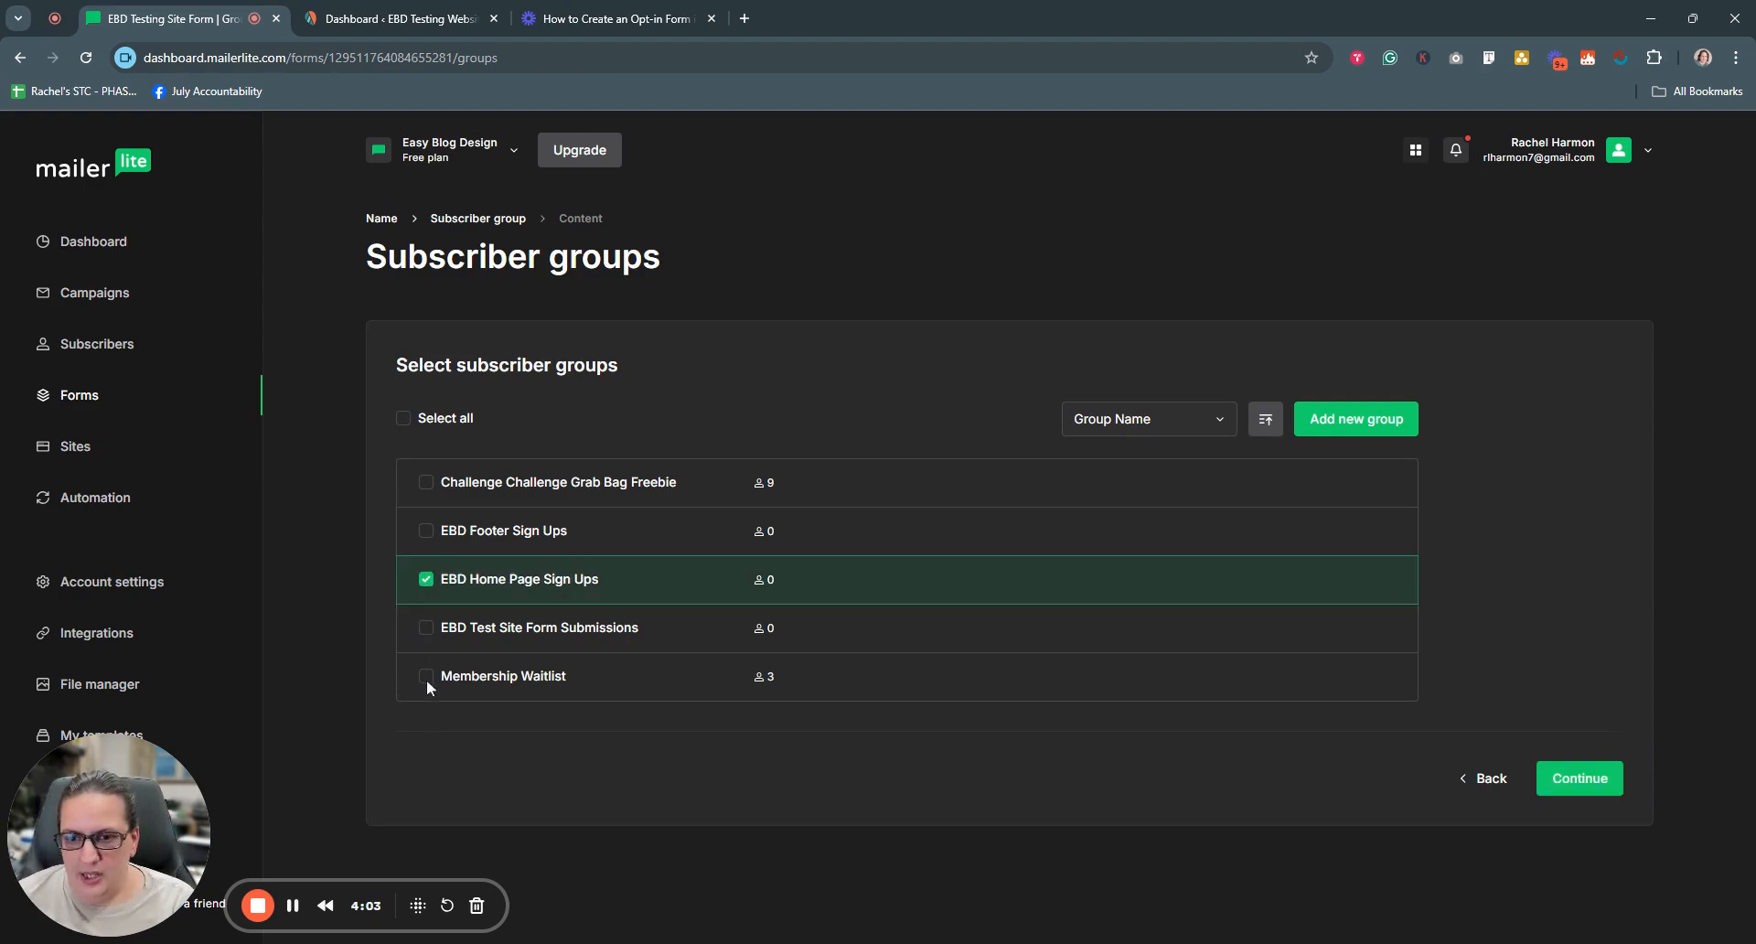
left_click(425, 626)
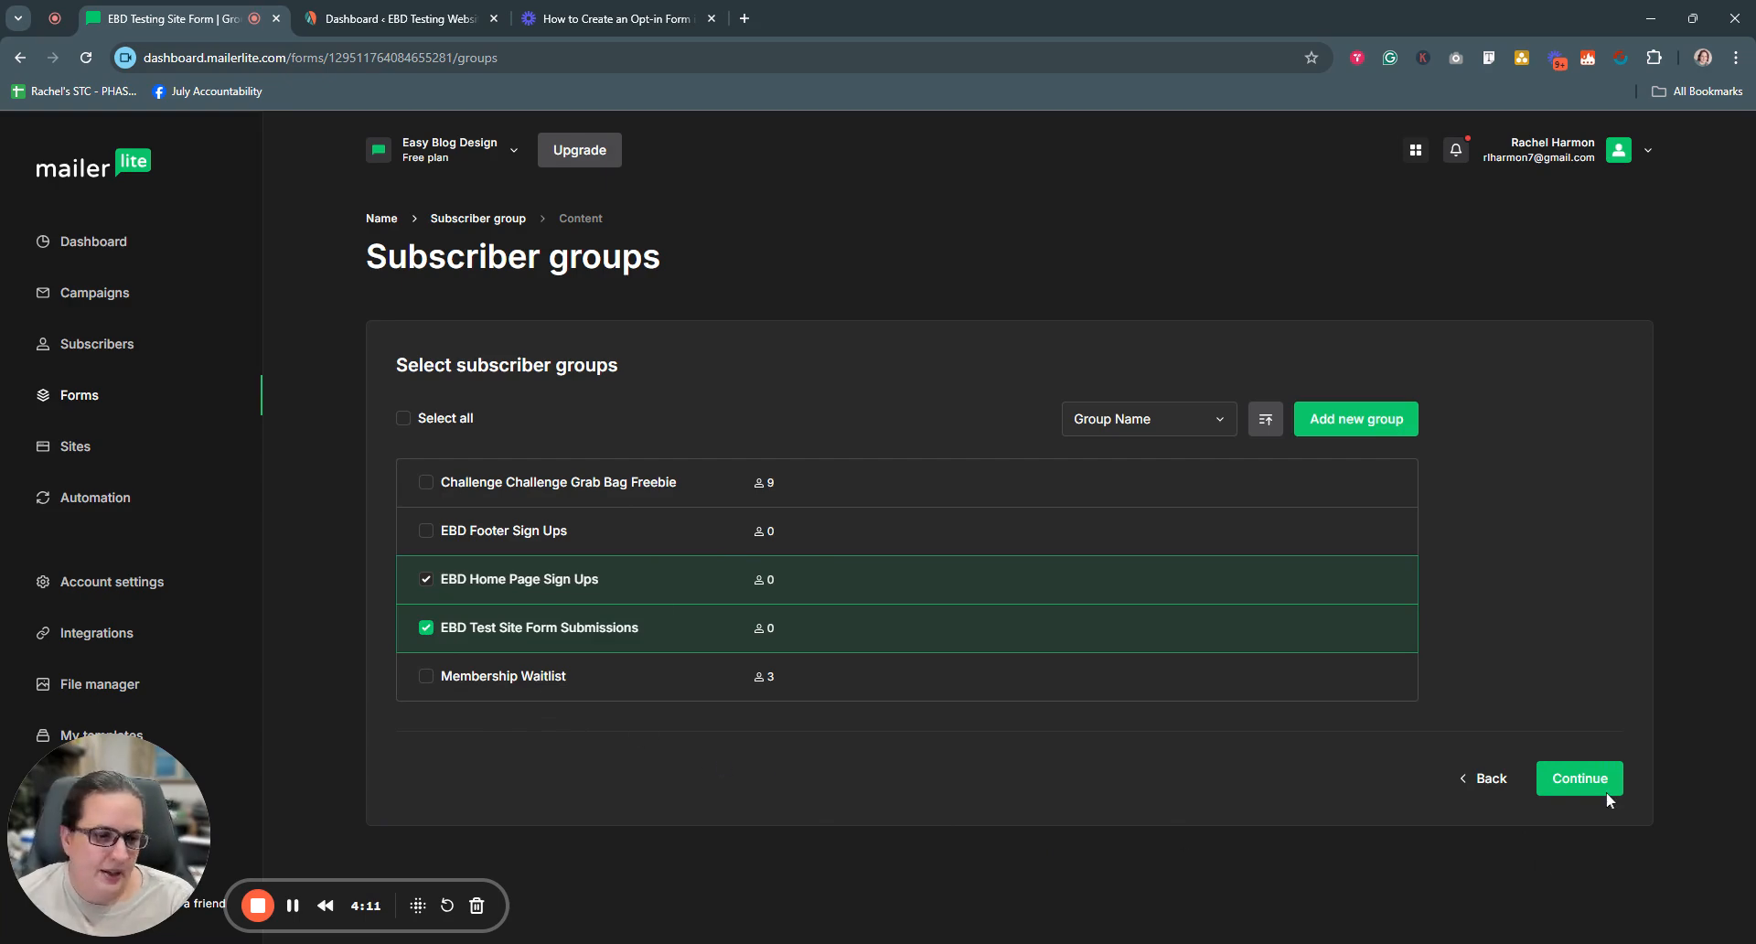
left_click(1342, 422)
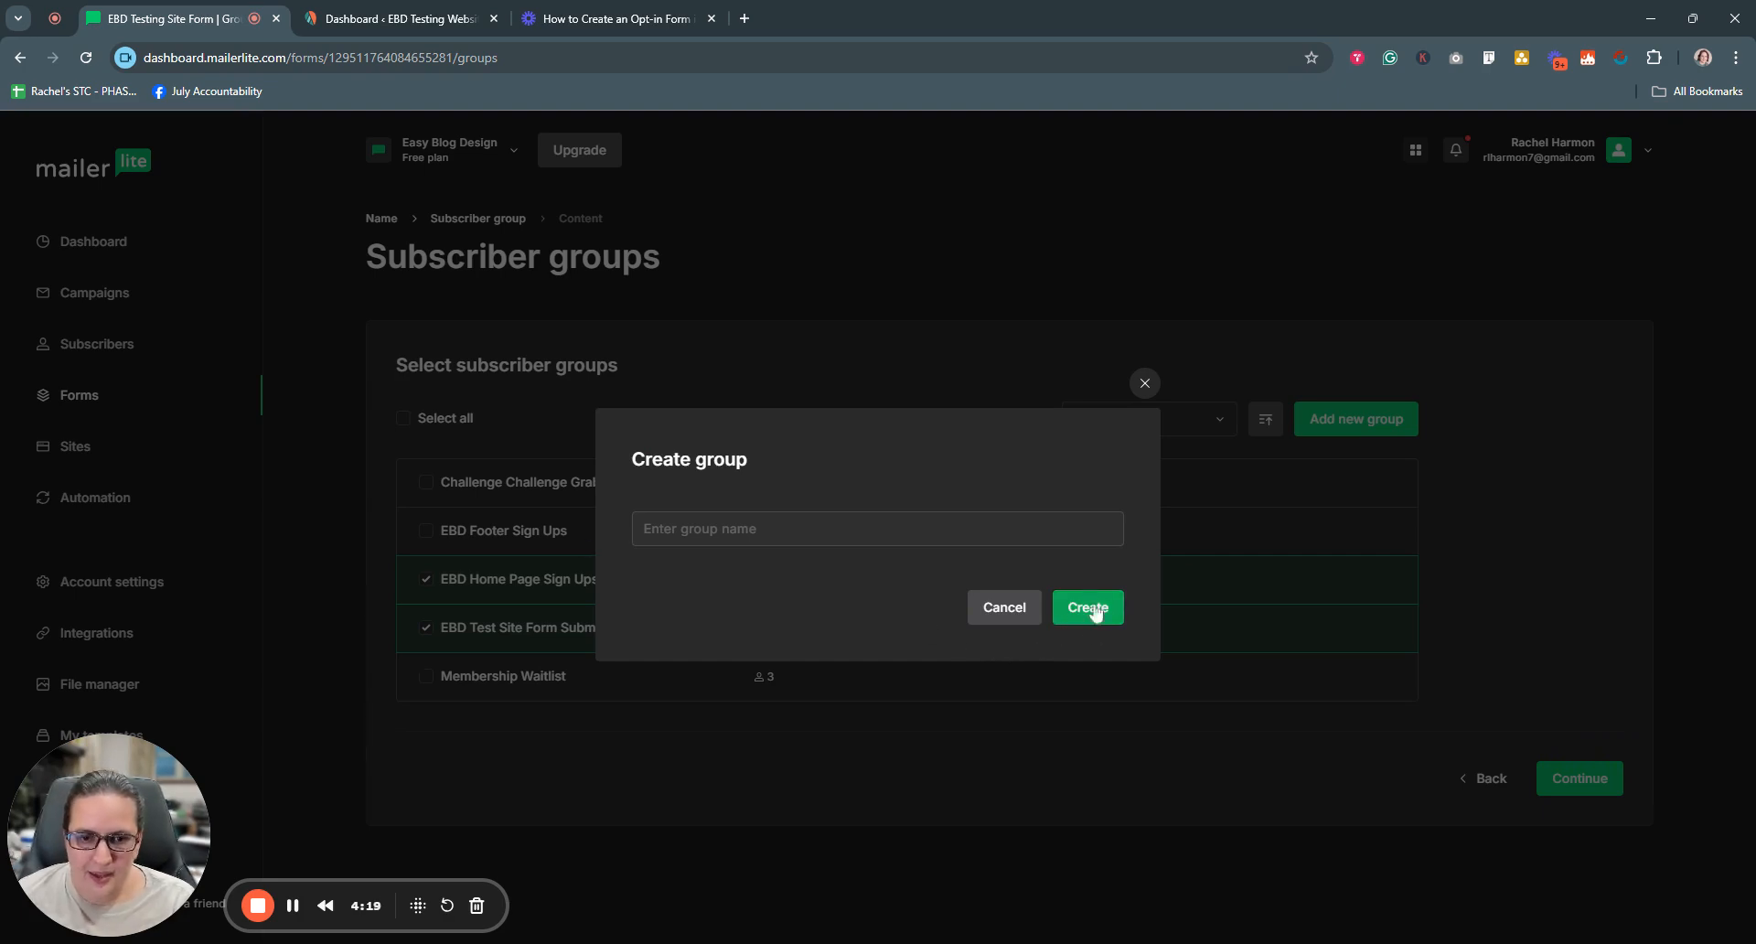
left_click(1145, 384)
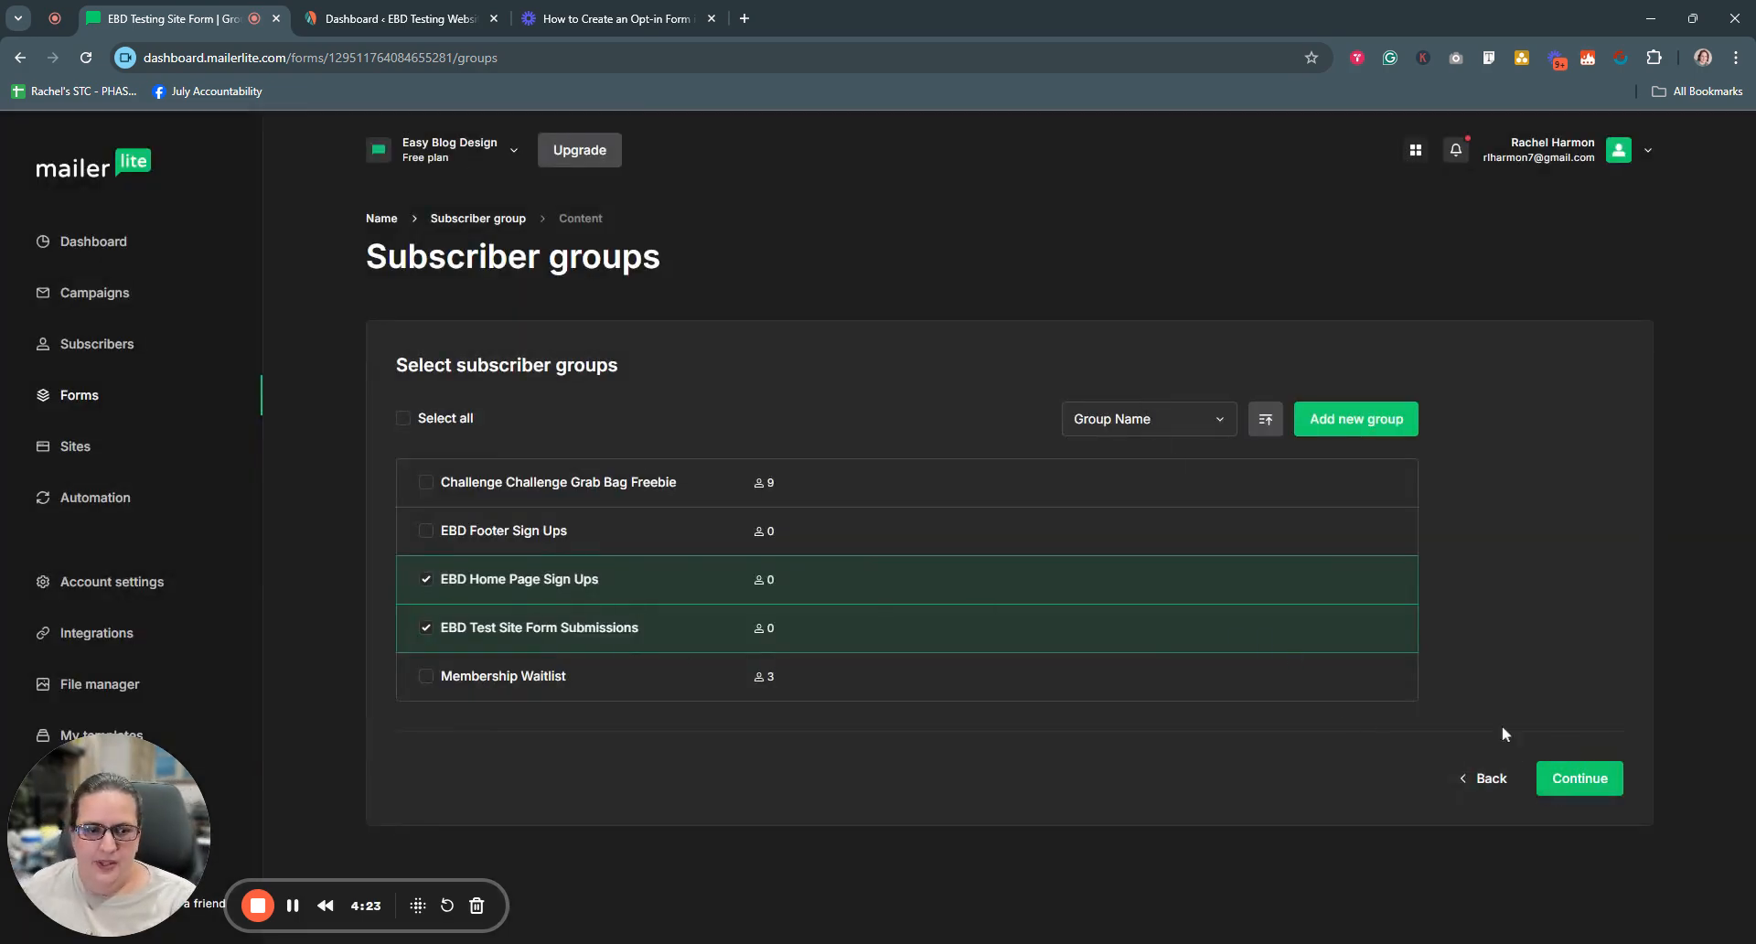
left_click(1590, 794)
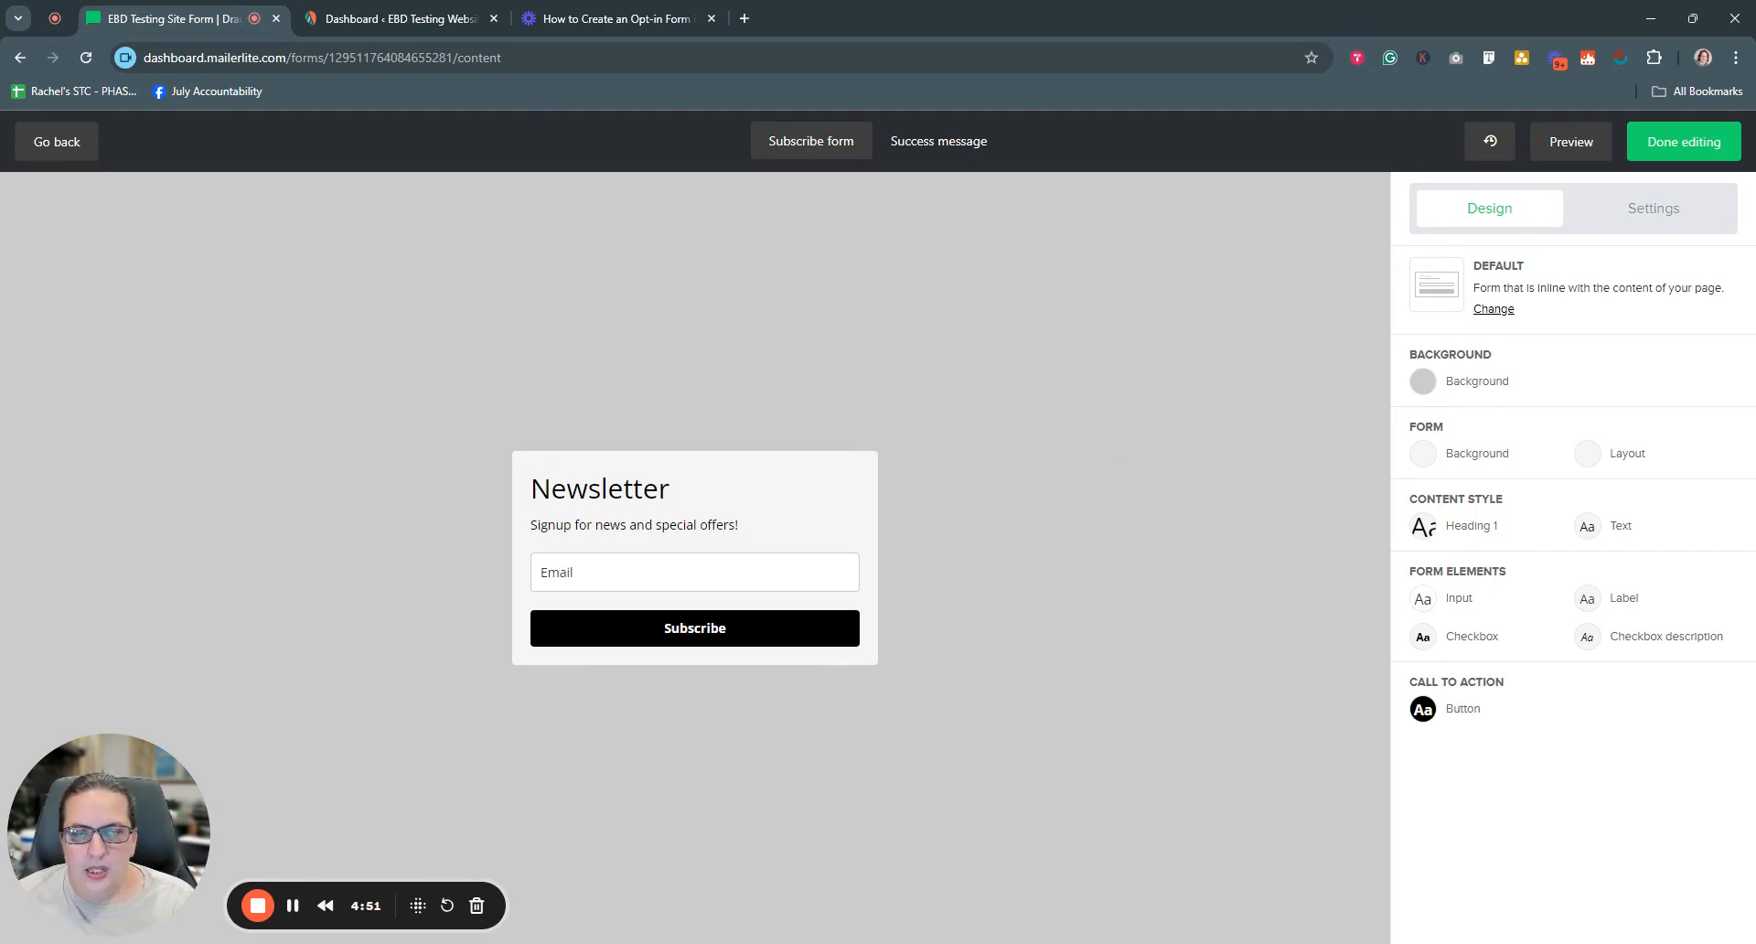
Open the live site easyblogdesign.site in a new browser tab
left_click(406, 13)
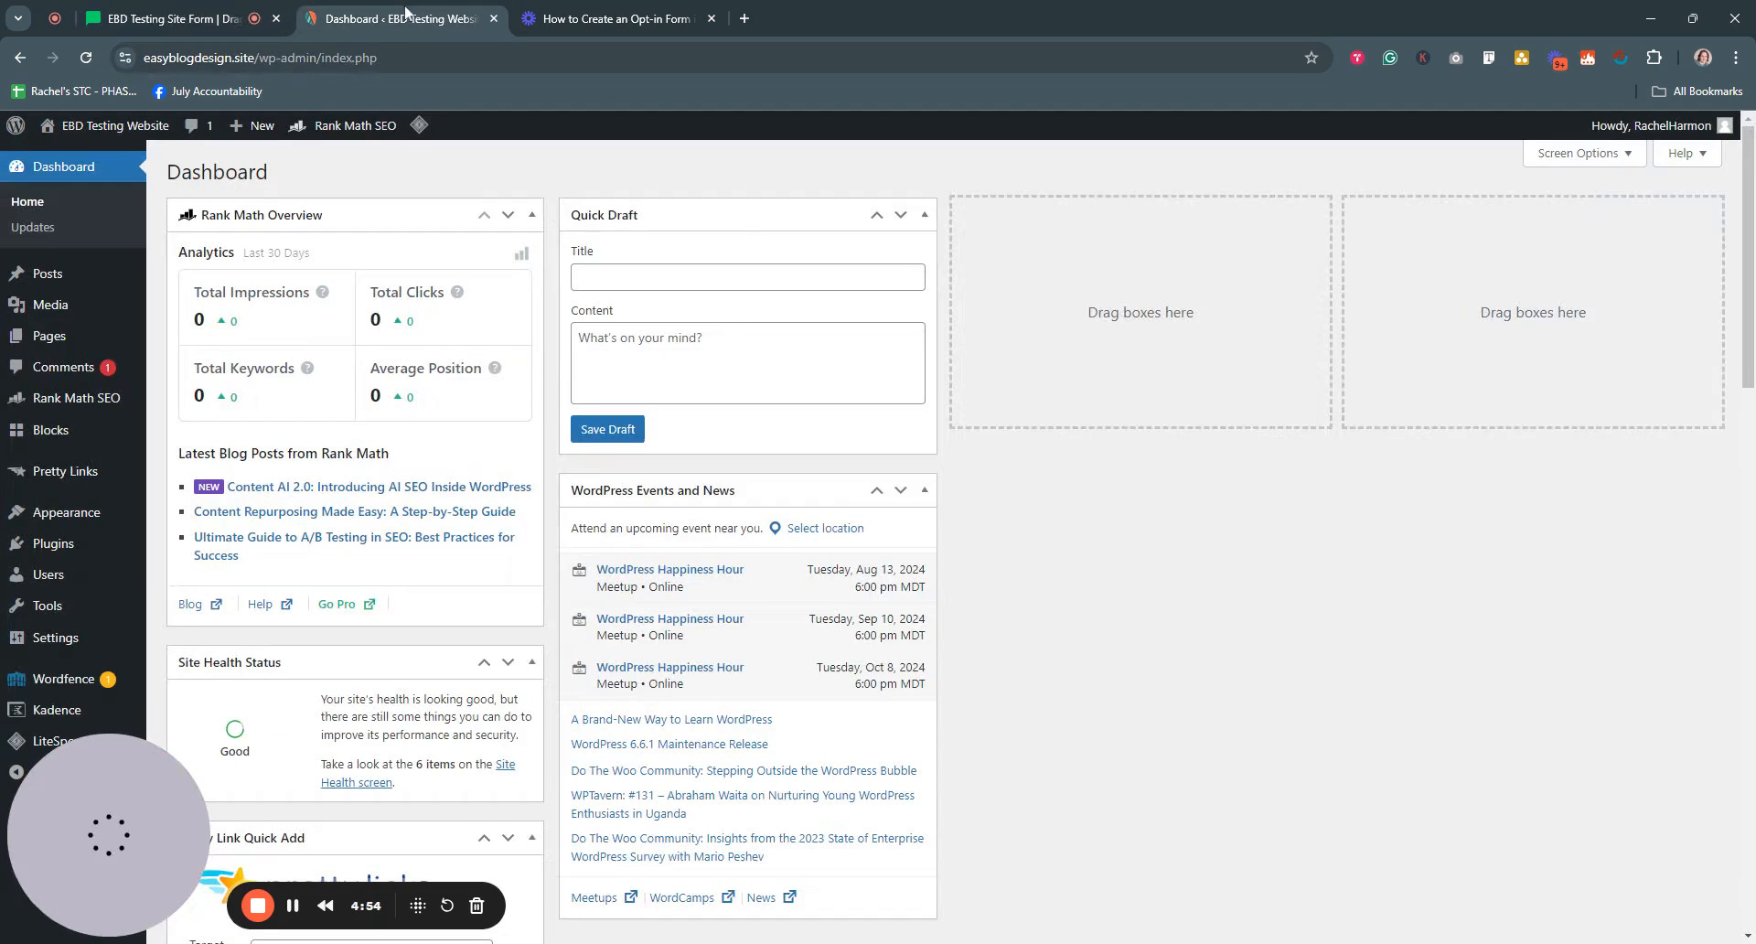
left_click(746, 19)
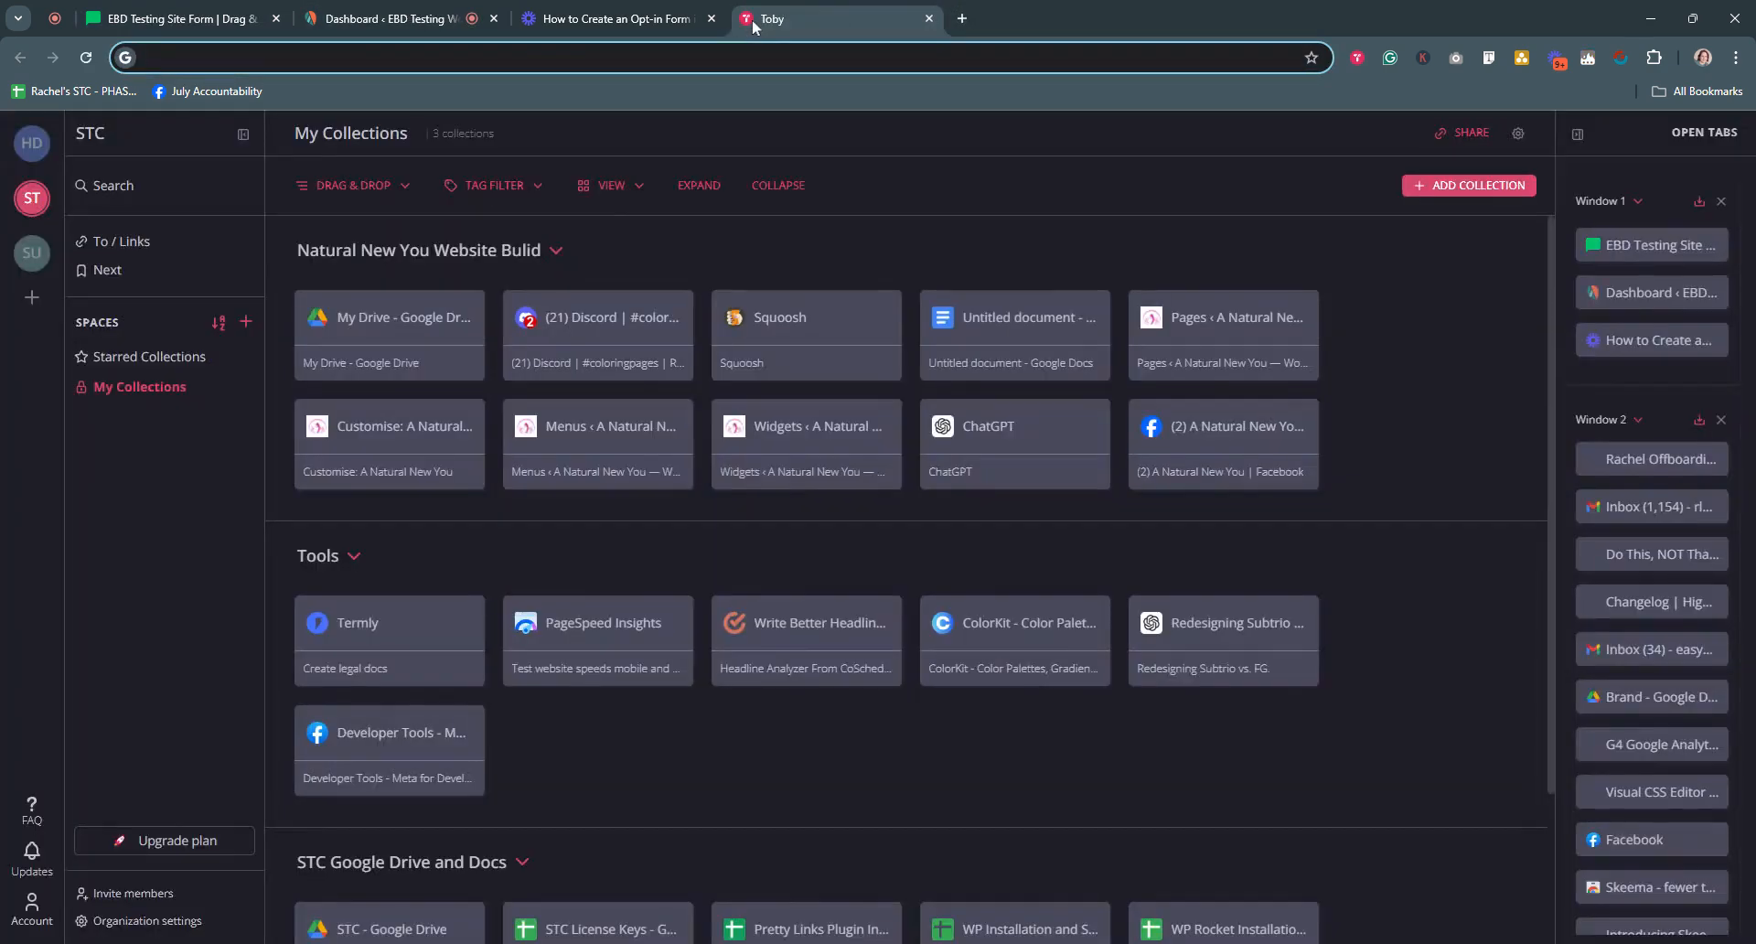
type("easyblogdesign.site")
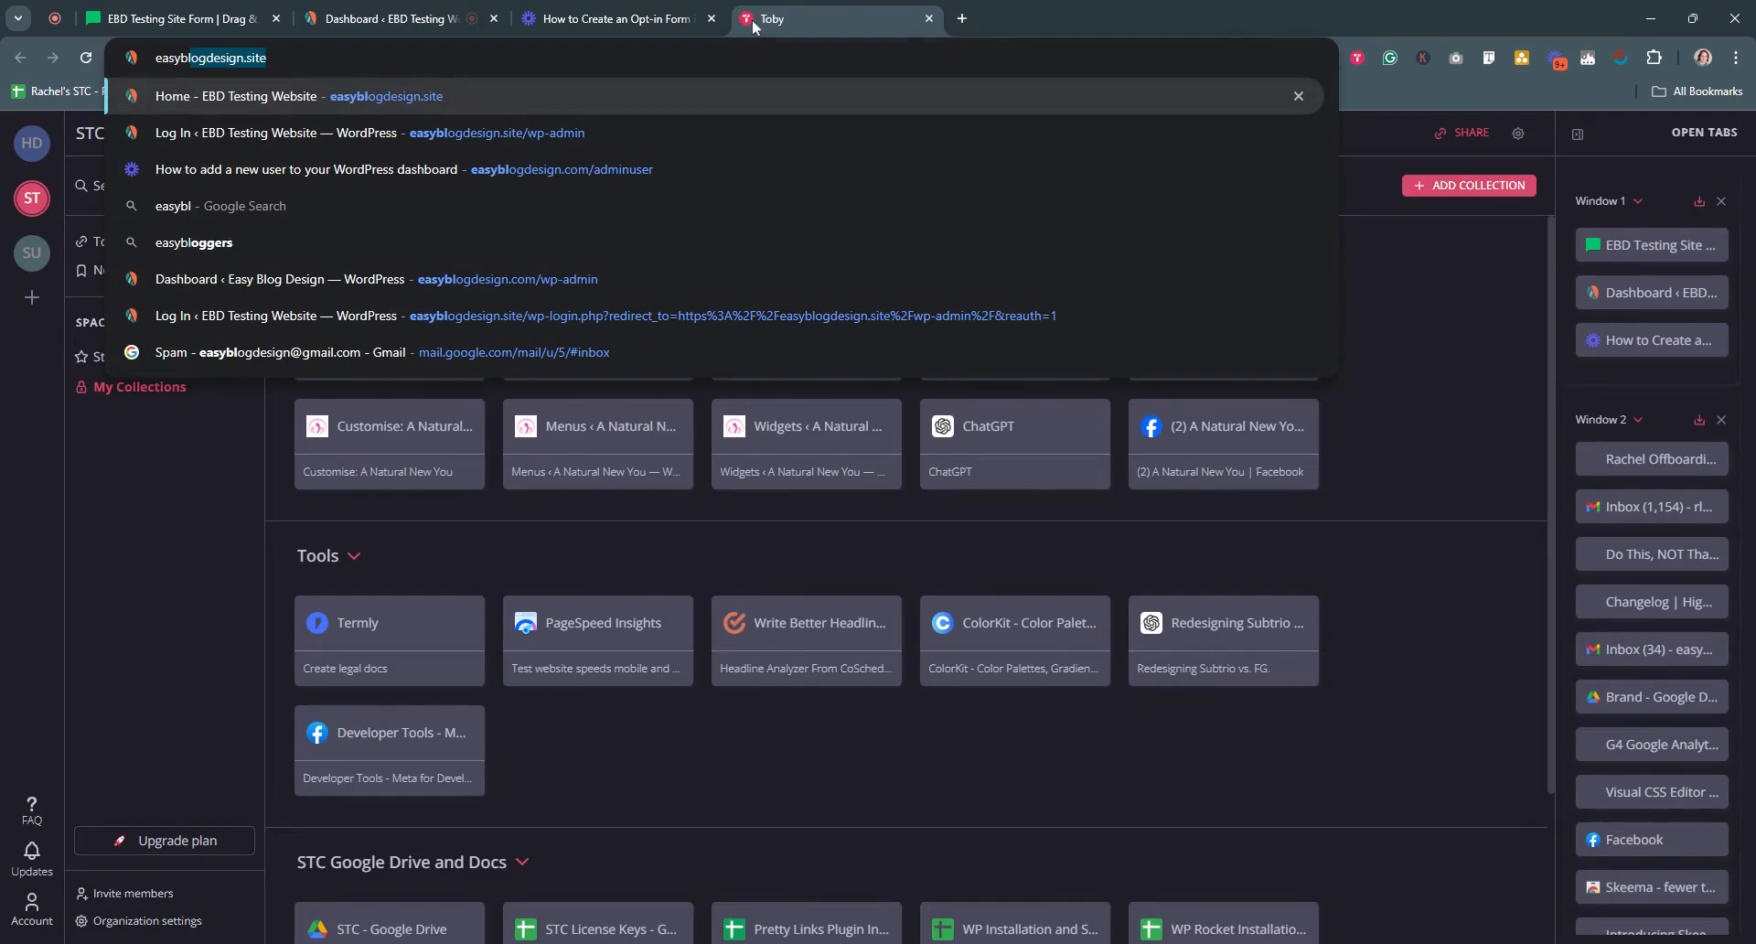
key("Return")
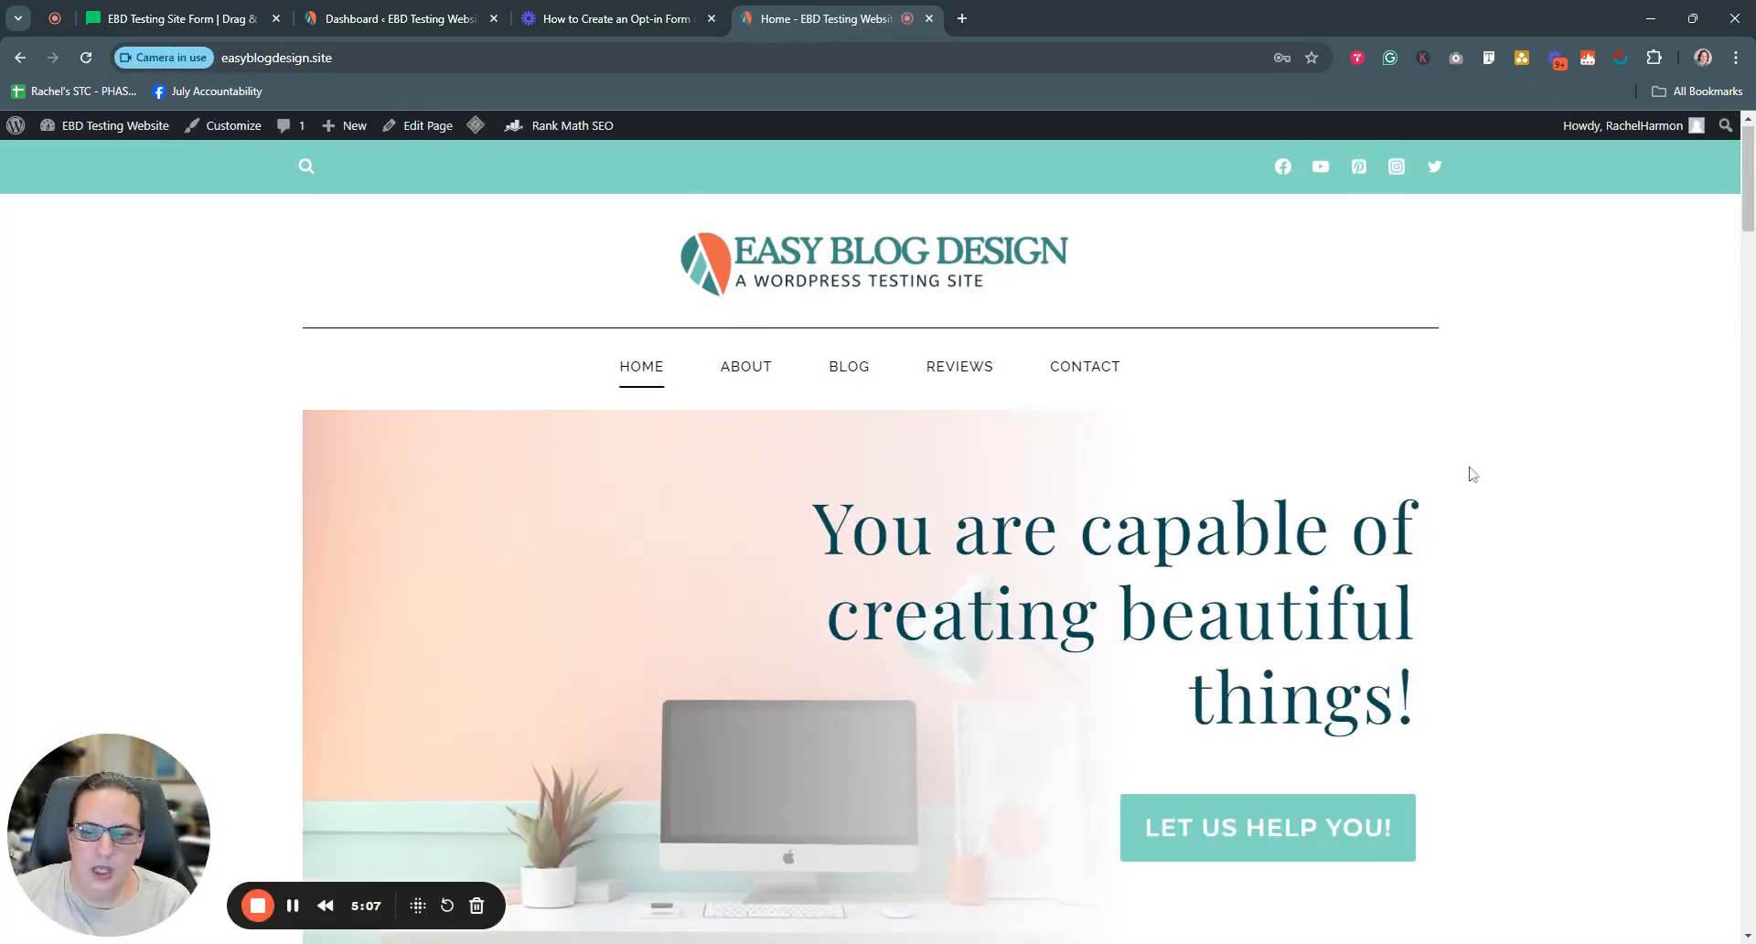
Examine the existing "Get it the know." newsletter sign-up section on the live home page
scroll(1468, 474, "down", 9)
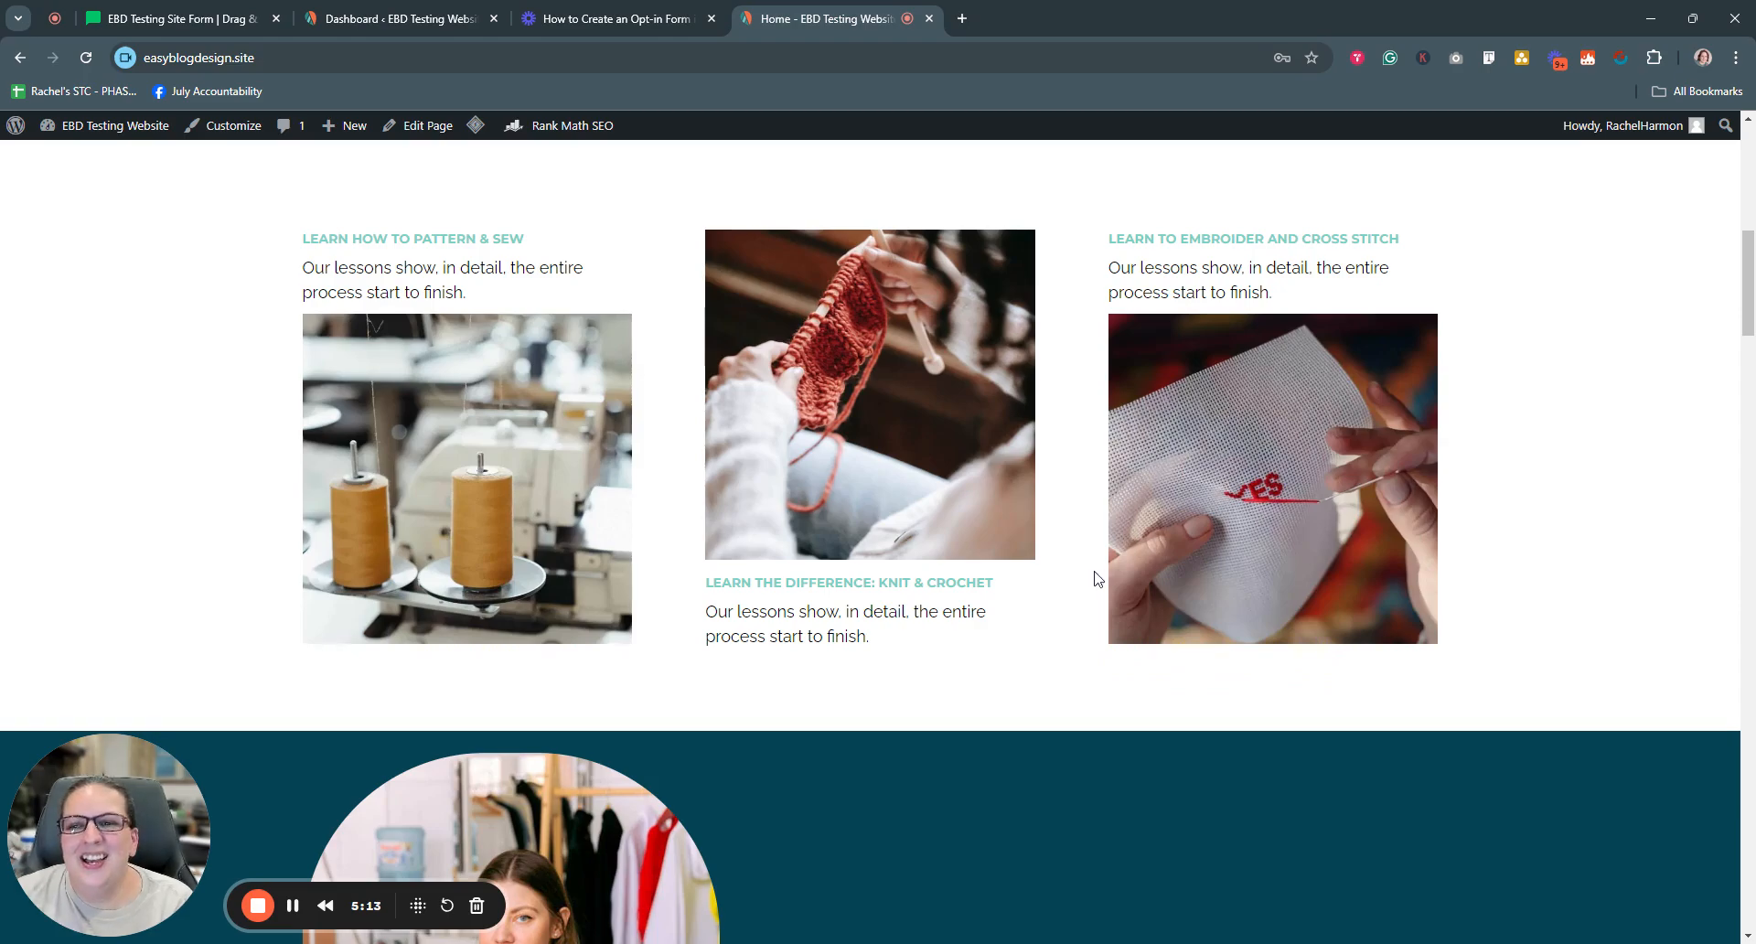
scroll(1097, 578, "down", 6)
scroll(1095, 573, "down", 20)
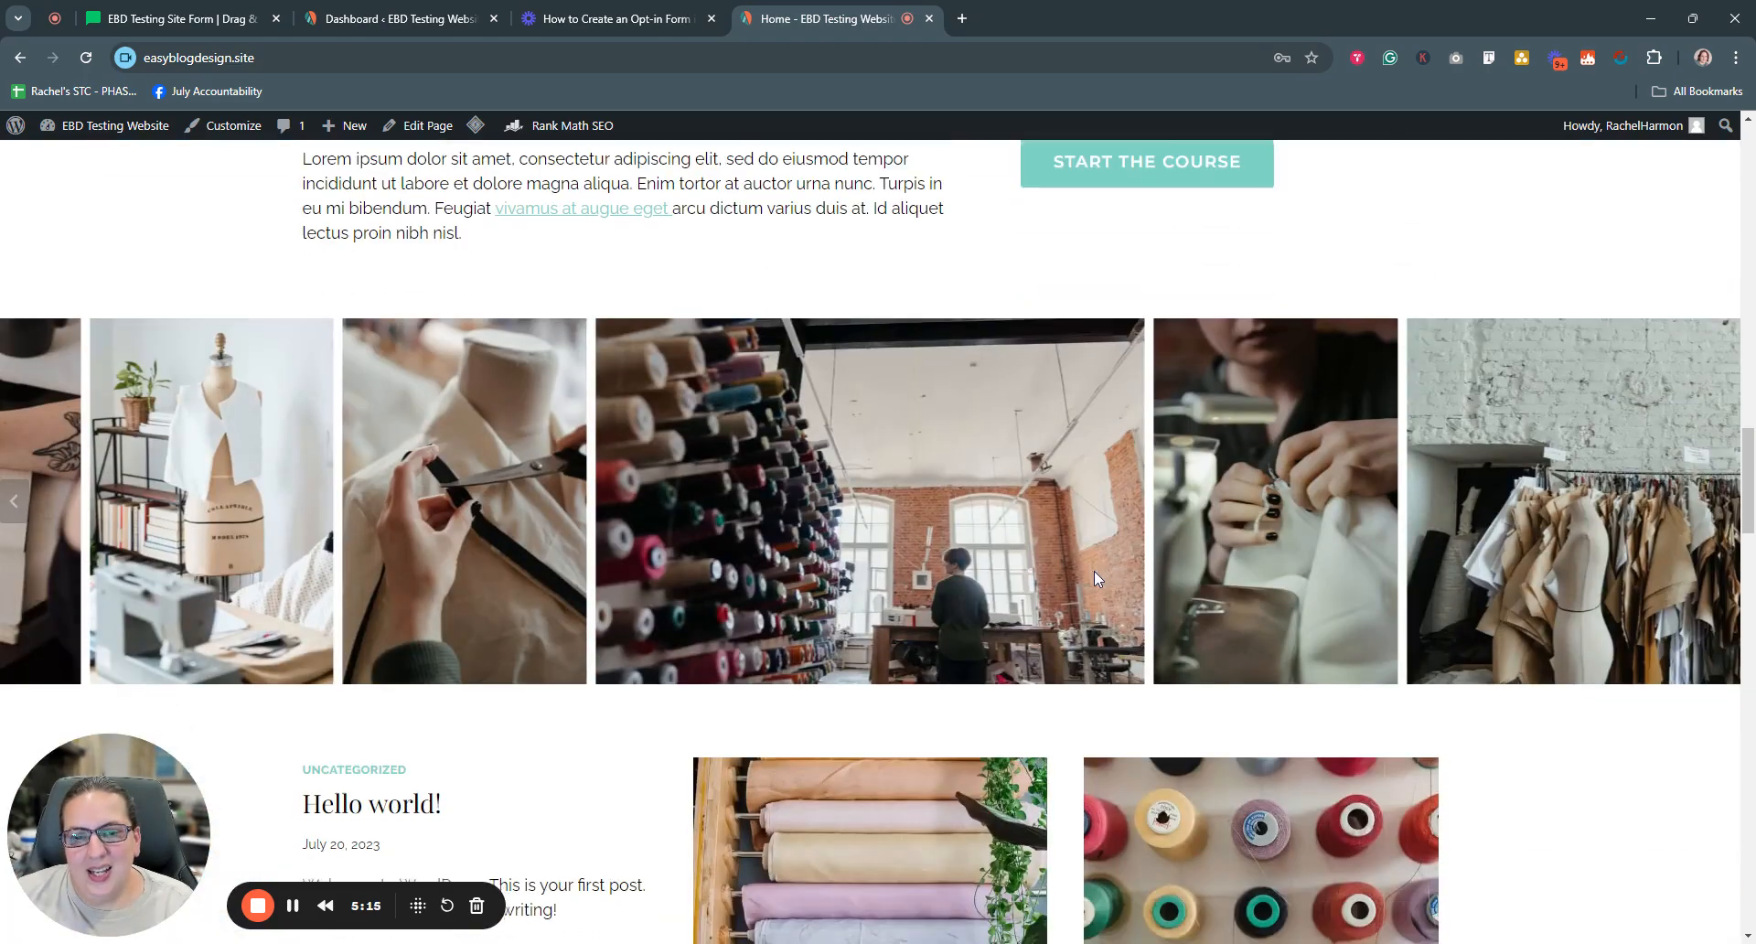
scroll(1403, 649, "down", 1)
scroll(1452, 661, "up", 3)
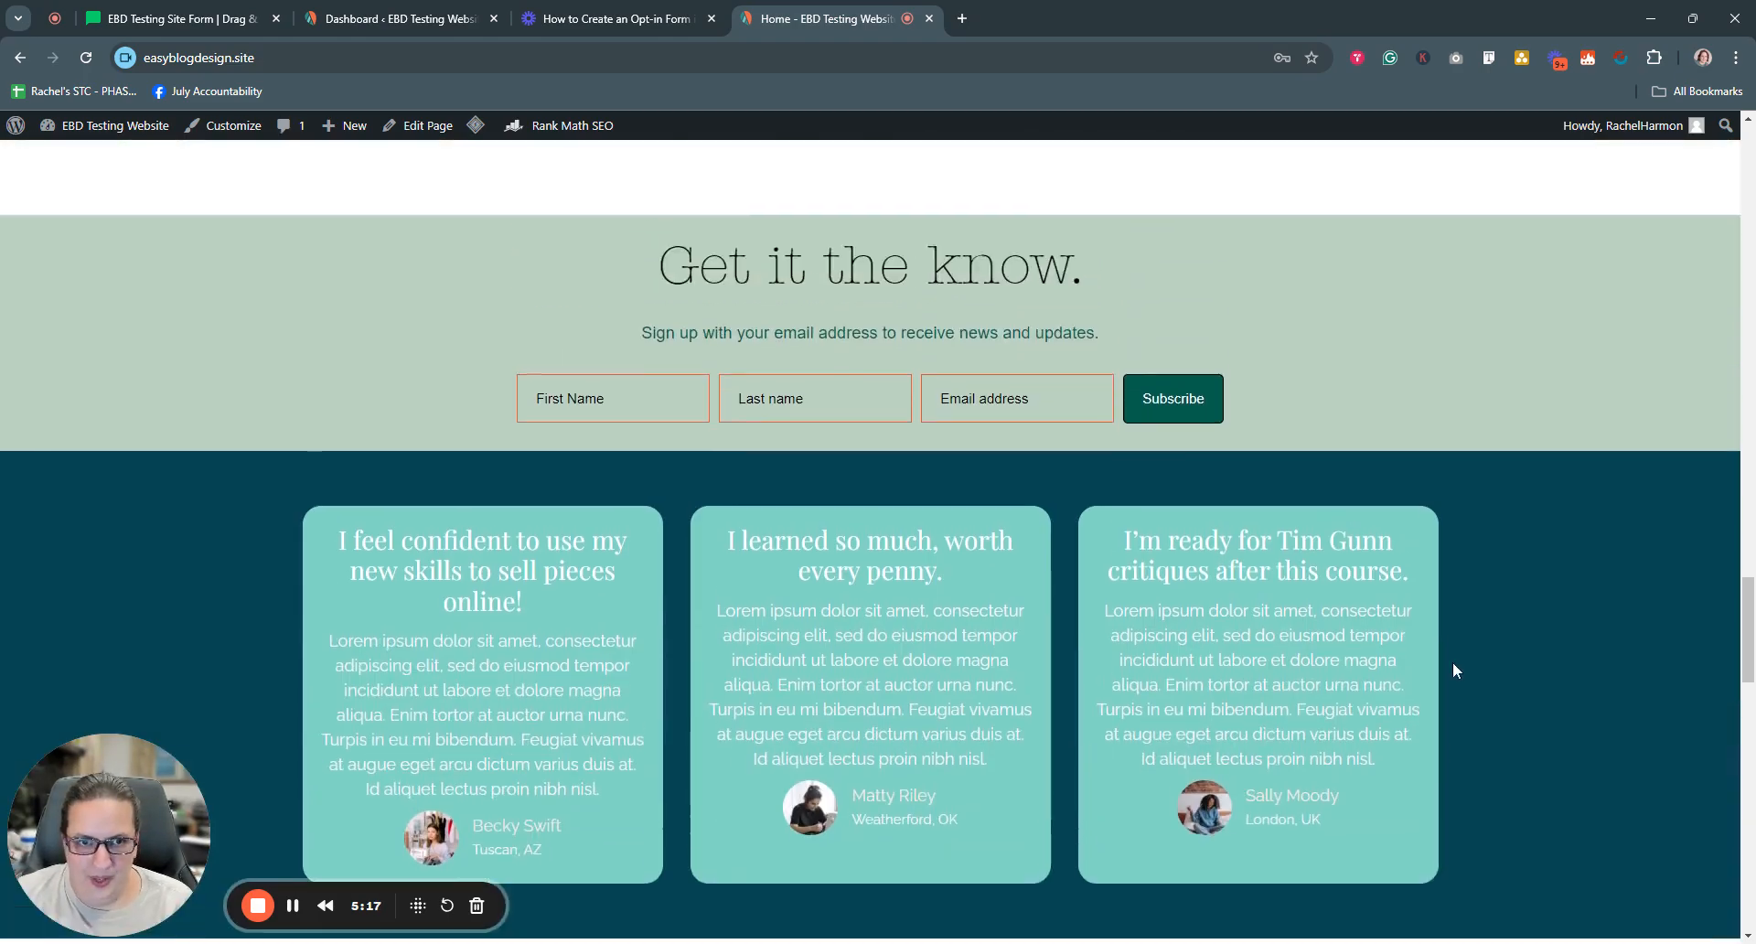
left_click_drag(635, 345, 1258, 486)
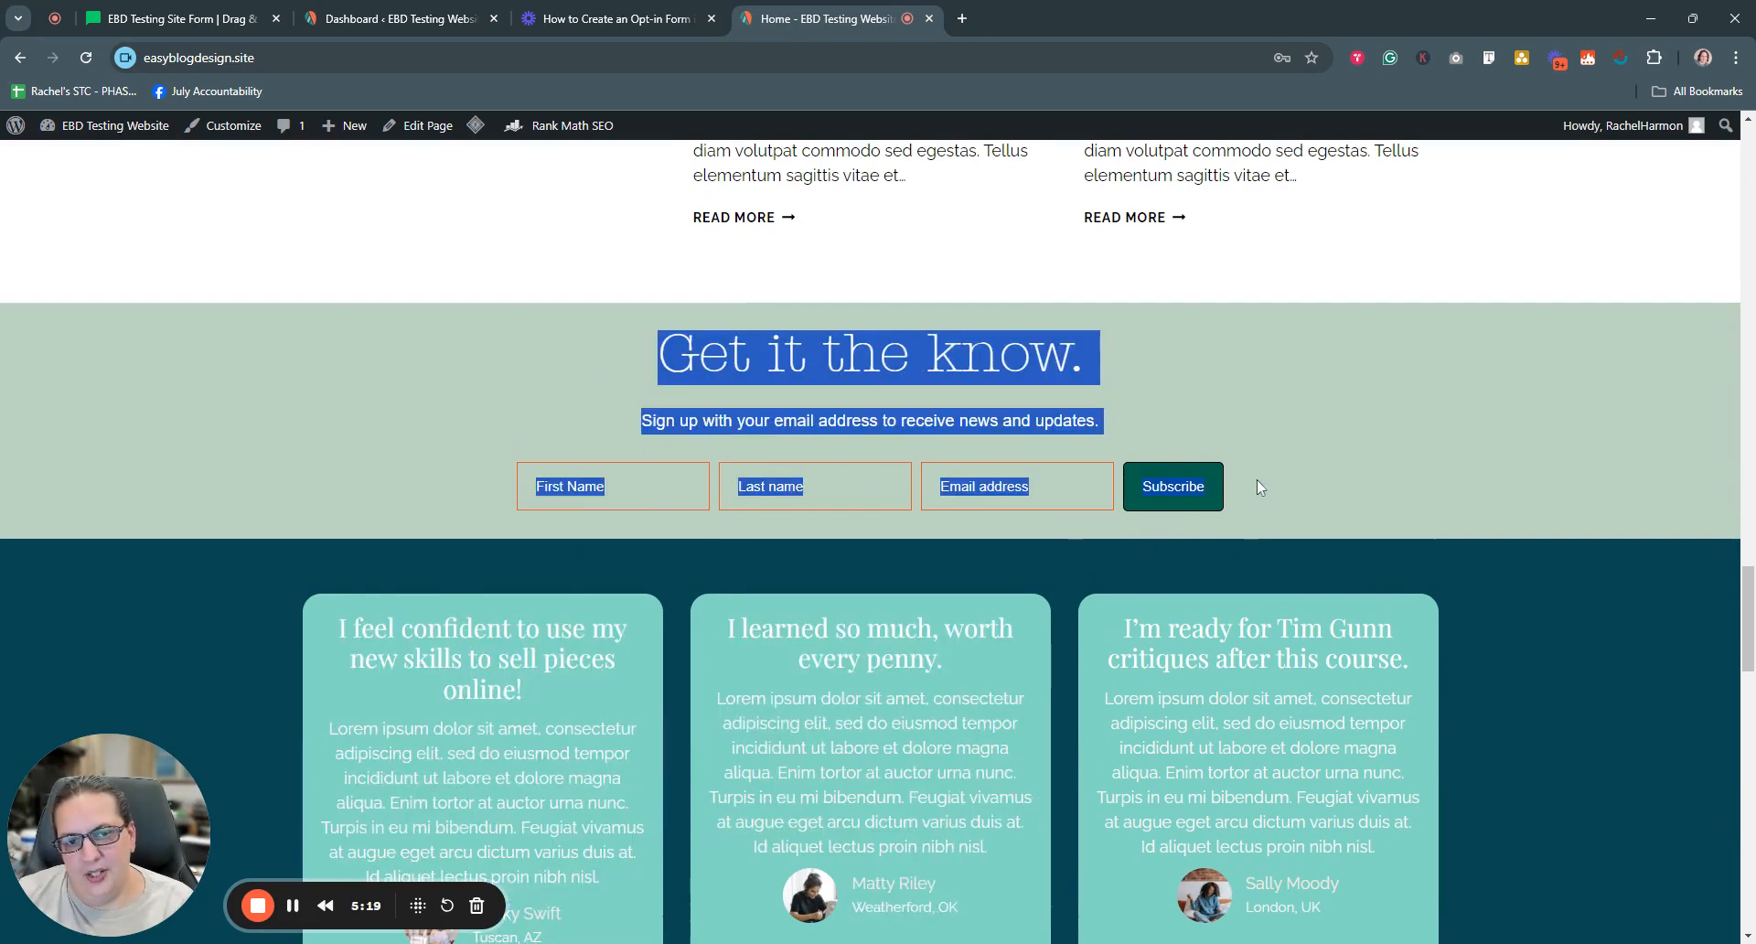
left_click(1292, 485)
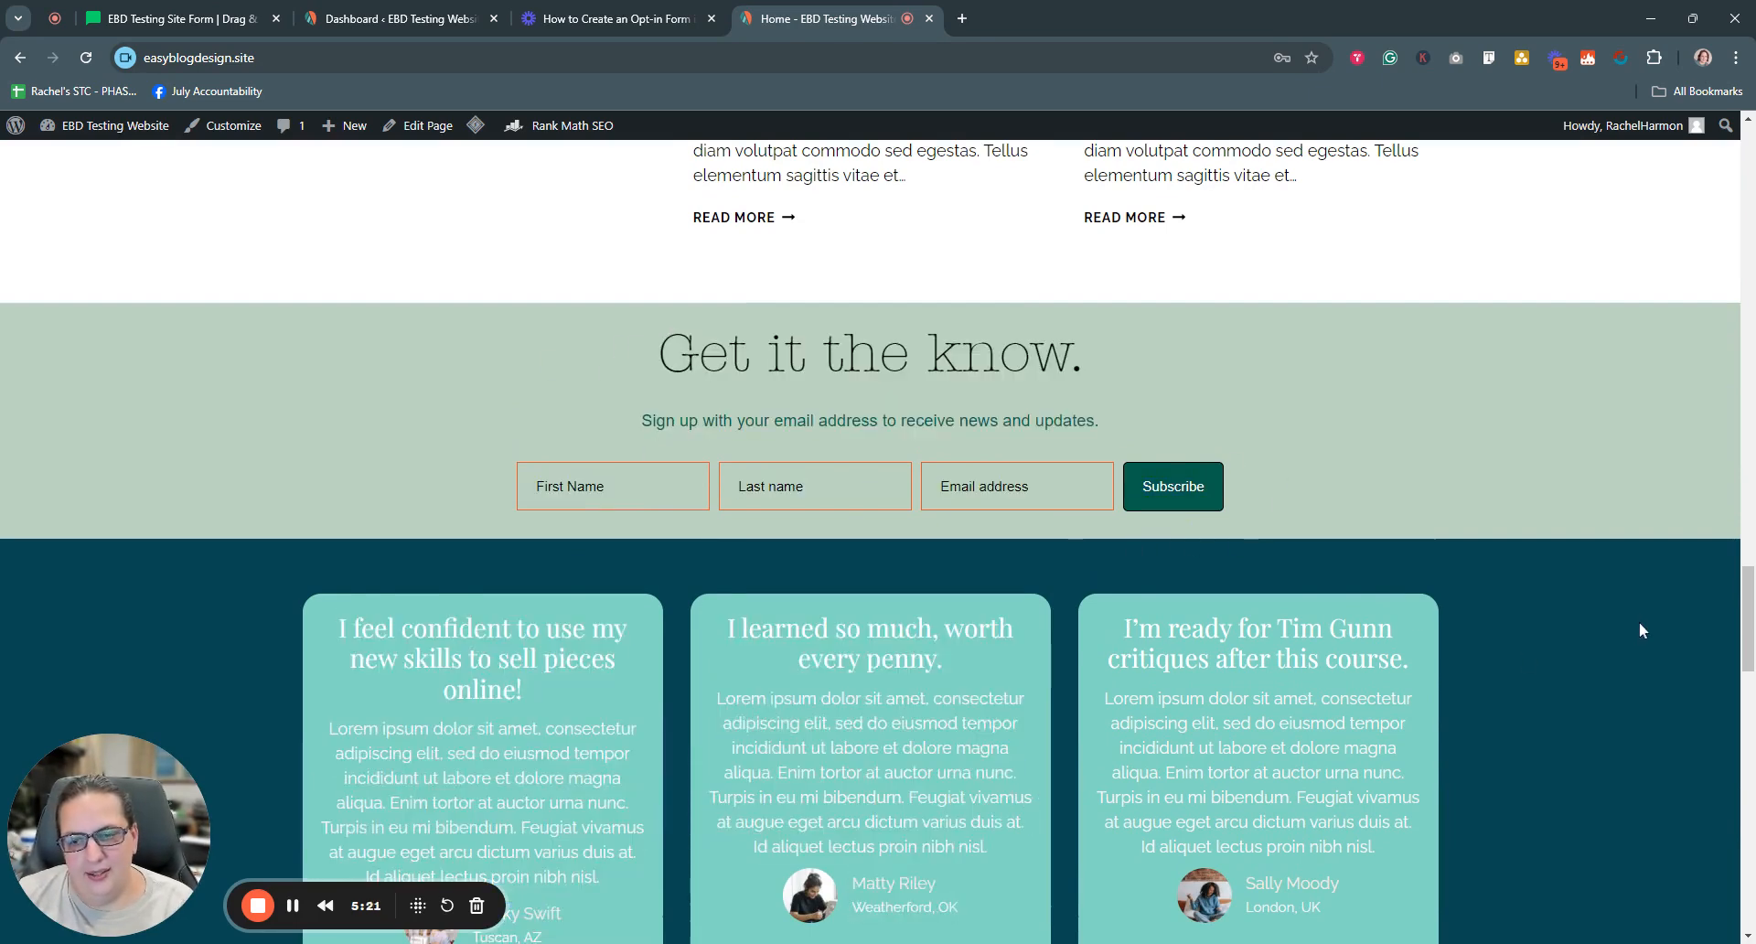
Review the live home page for a place for the form, checking the dark blue section with the sewing photo
scroll(1593, 629, "down", 1)
scroll(1602, 638, "up", 8)
scroll(1604, 644, "up", 10)
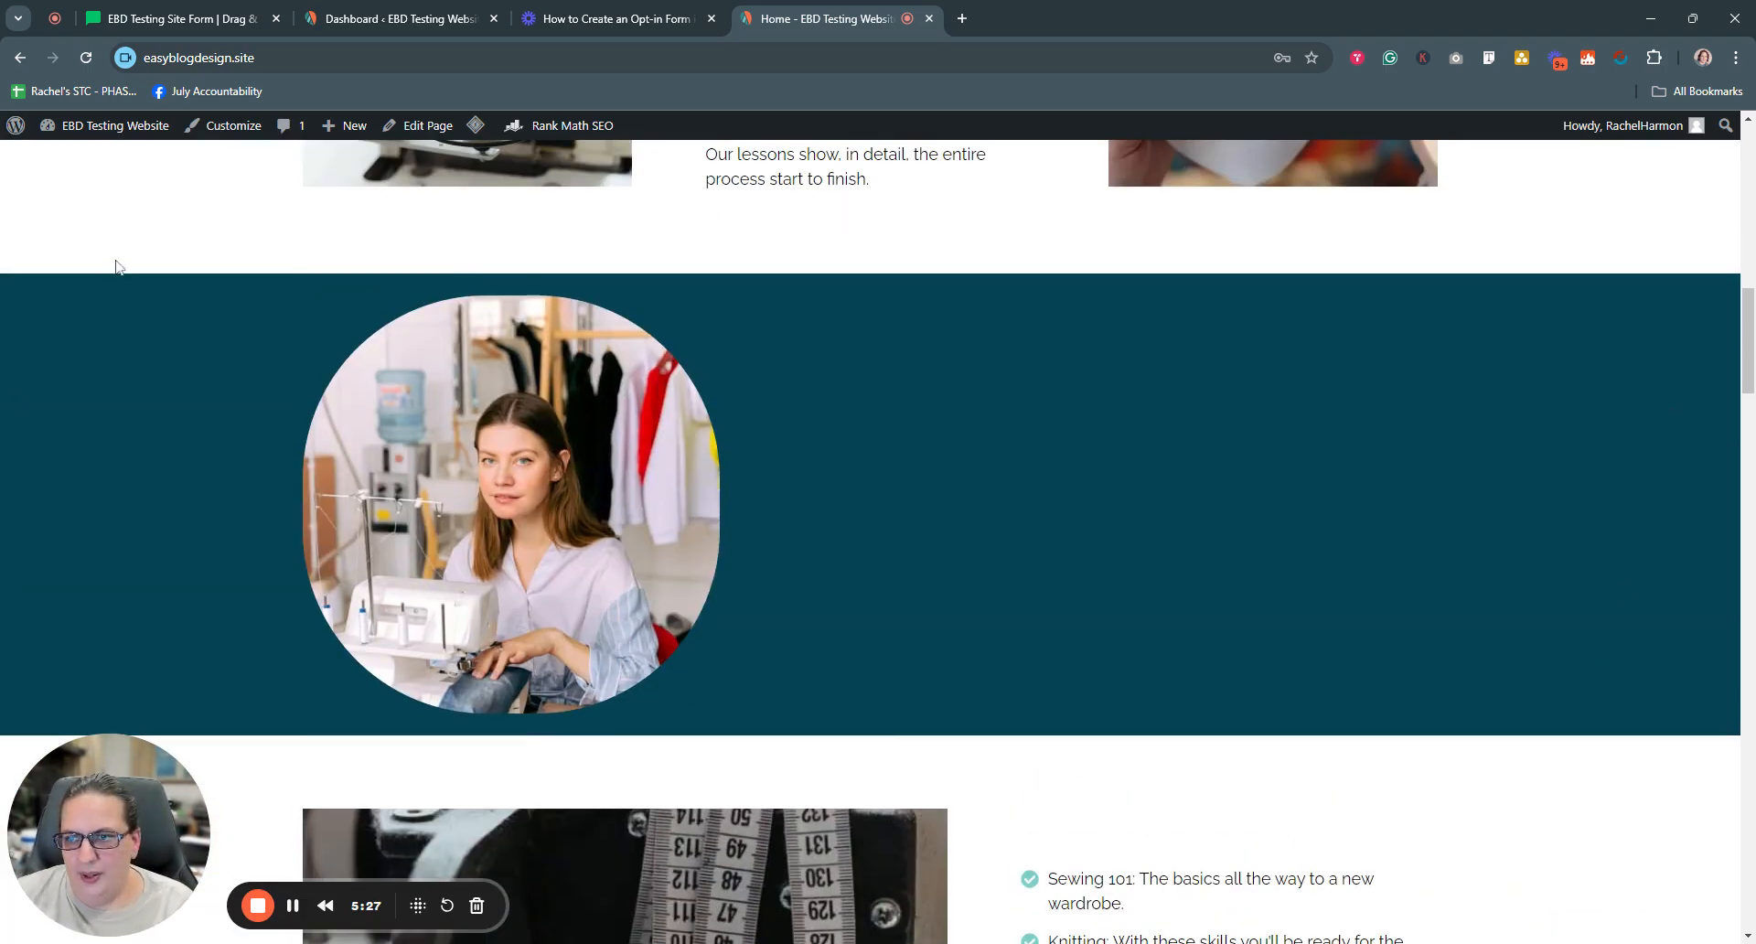
scroll(1493, 579, "up", 15)
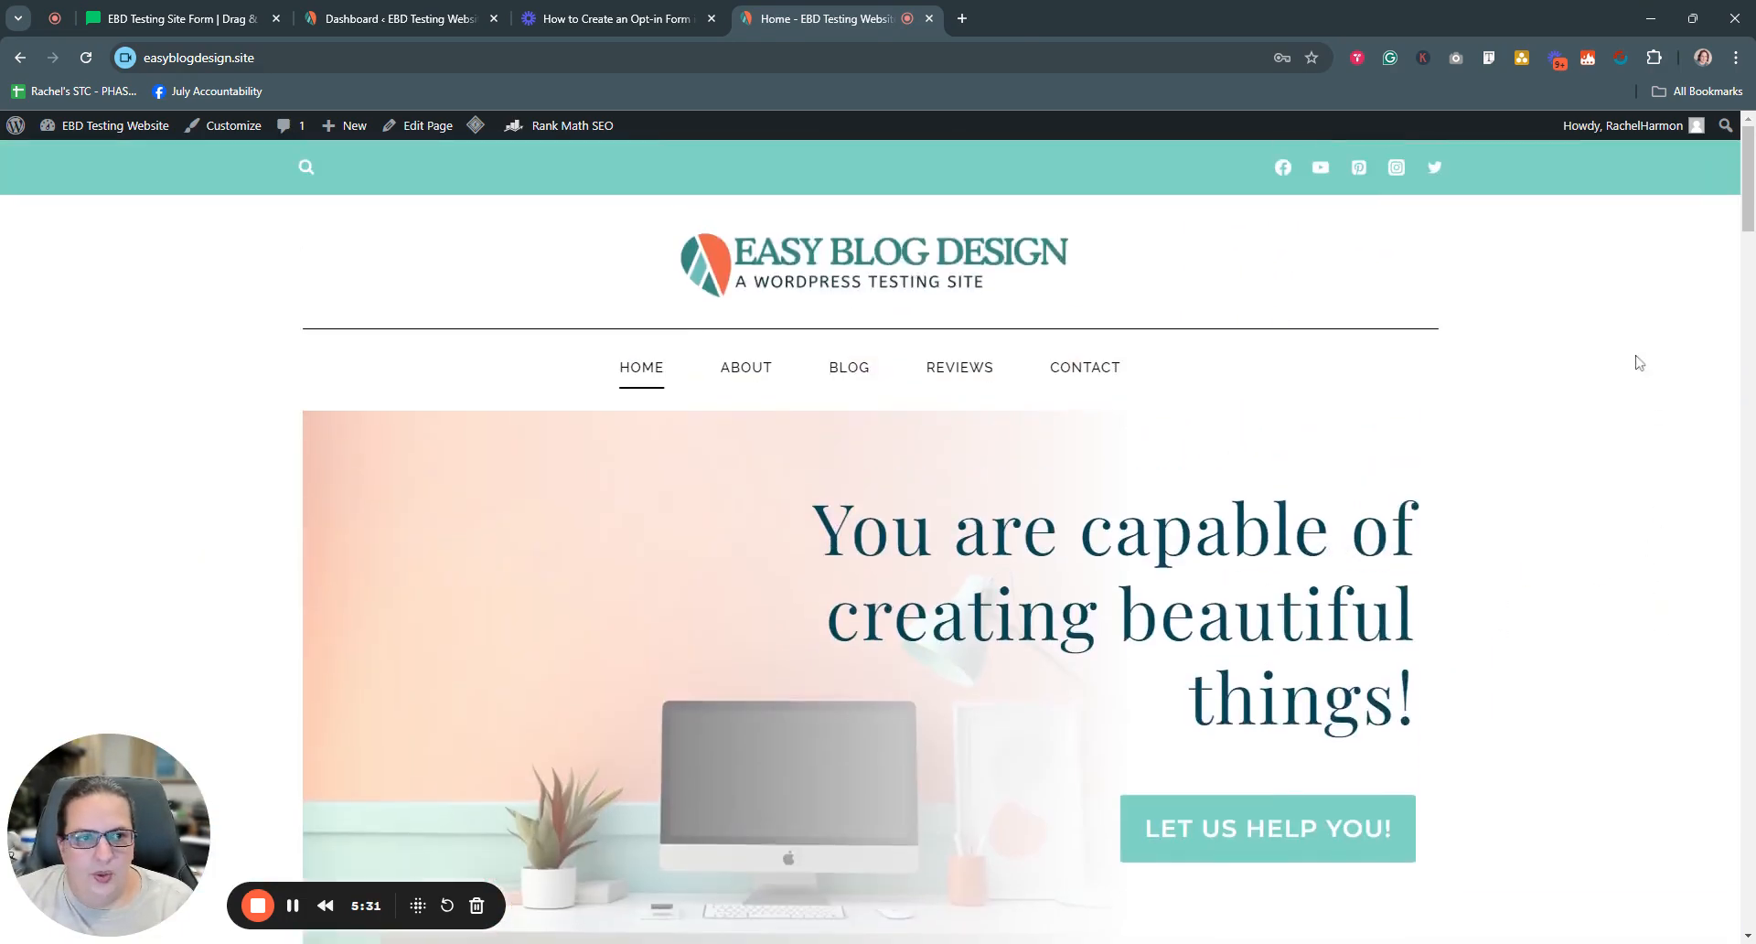
scroll(1673, 729, "down", 7)
scroll(1669, 723, "down", 11)
scroll(1657, 594, "up", 5)
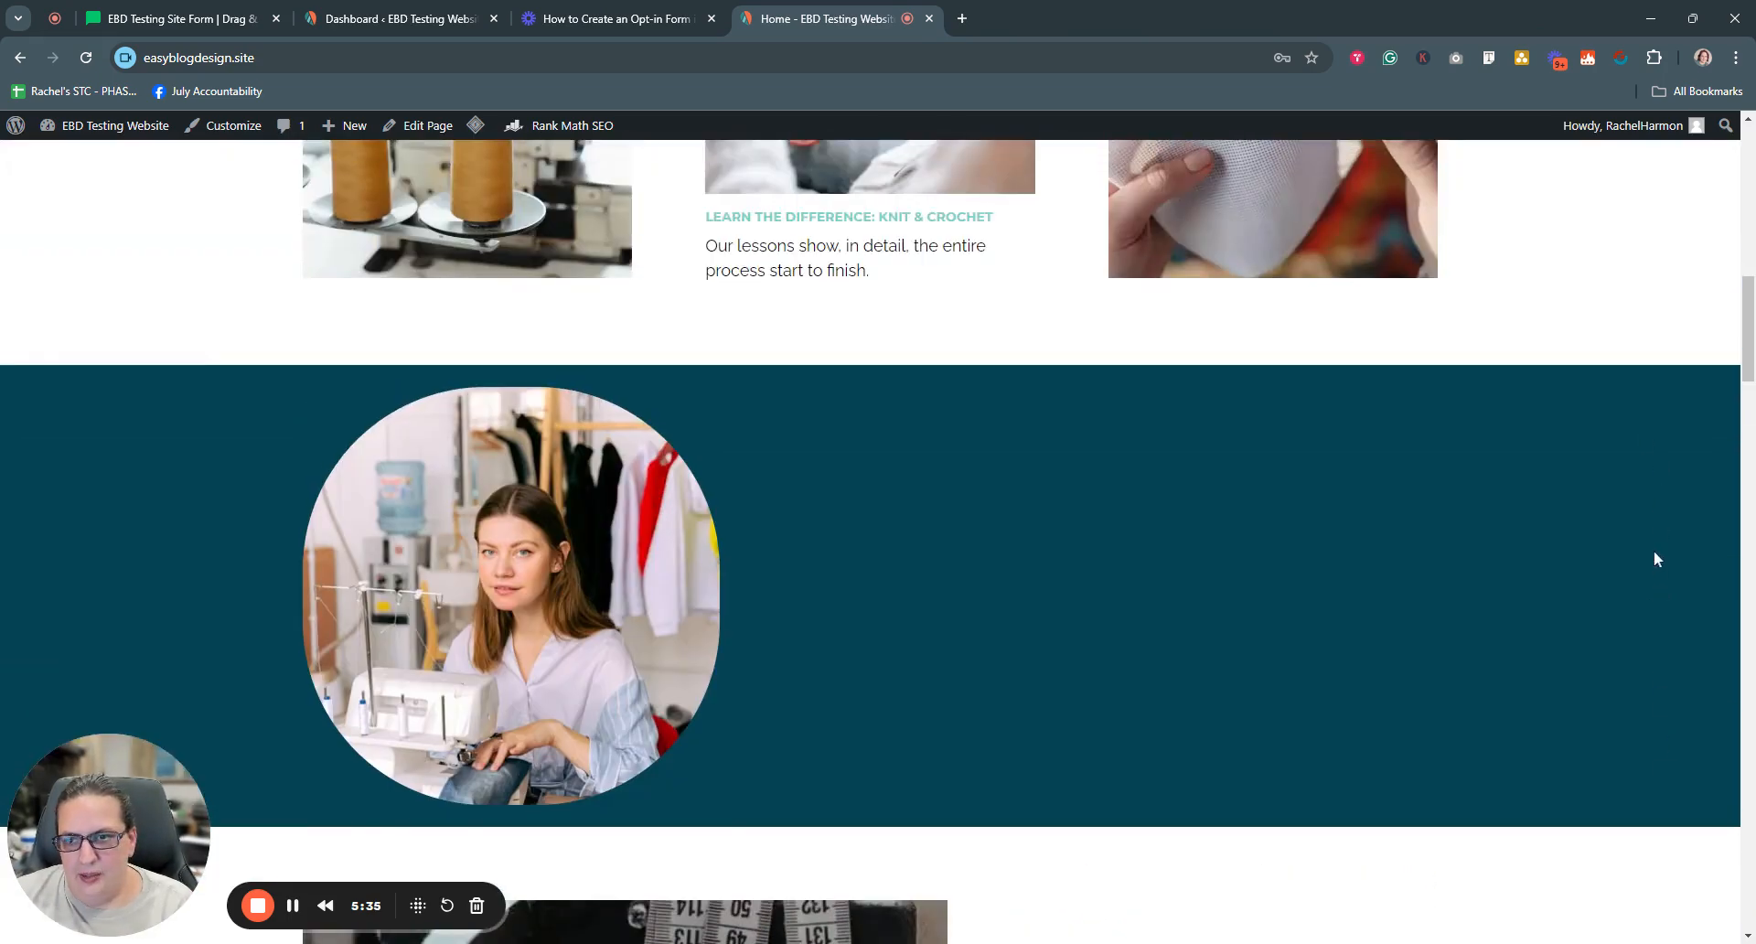
scroll(1653, 553, "down", 7)
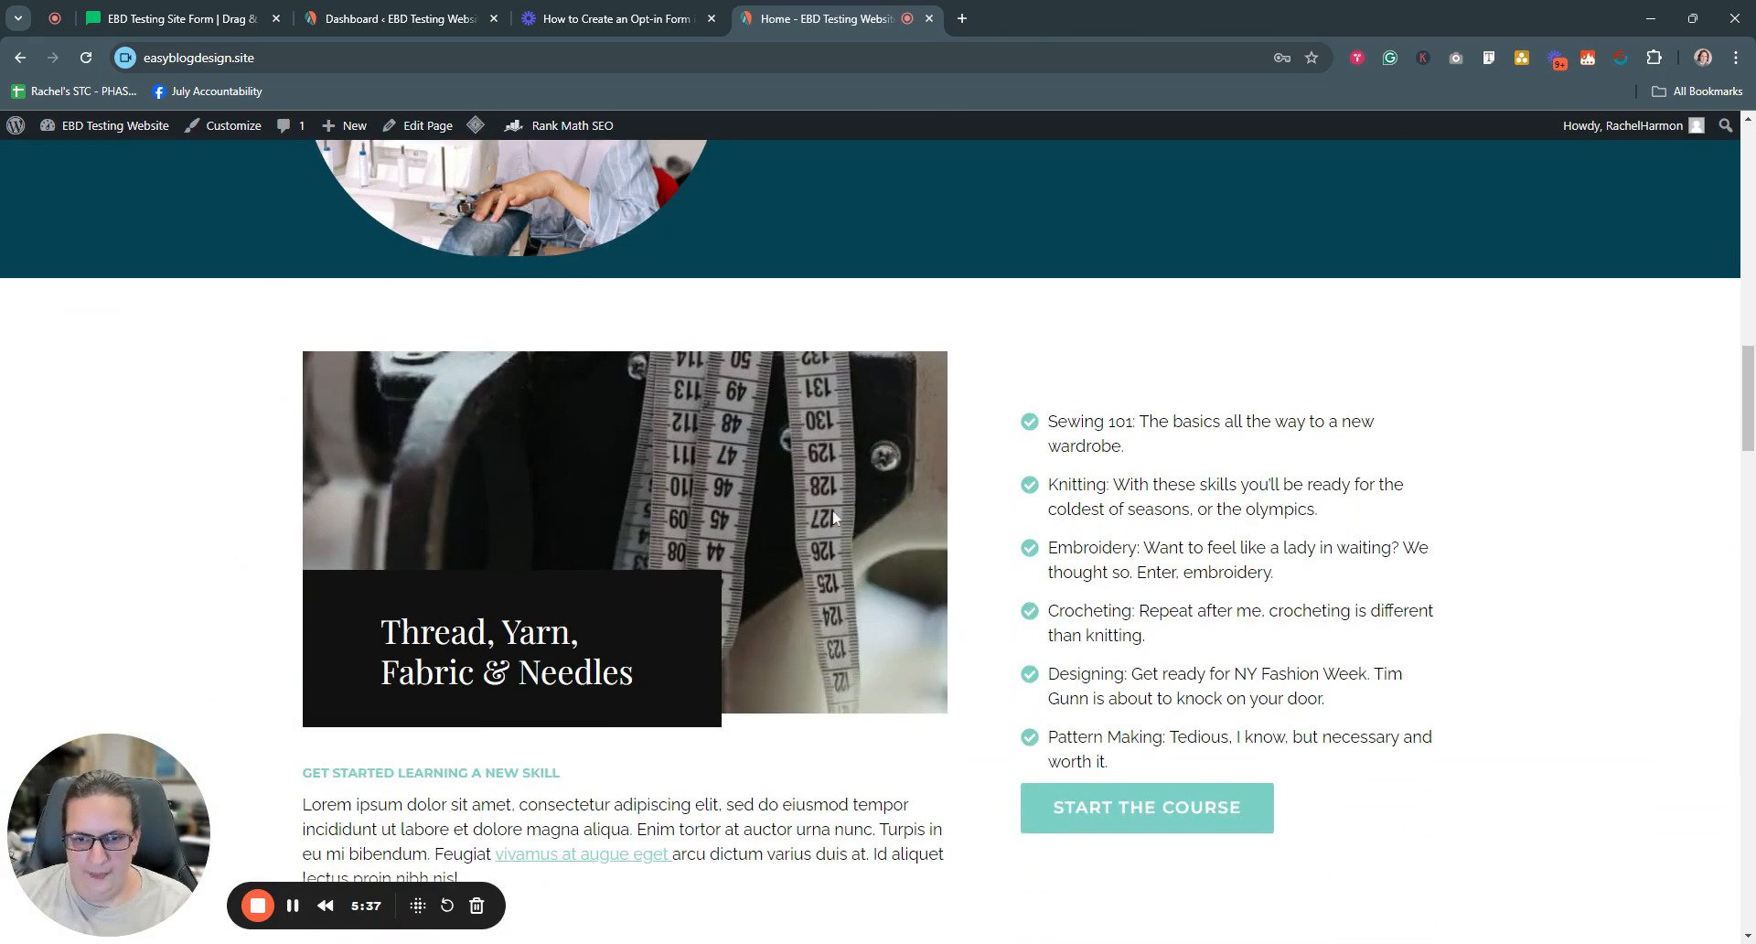
scroll(1659, 572, "up", 6)
scroll(501, 402, "up", 5)
Open the Home front page for editing from the WordPress pages list
left_click(398, 19)
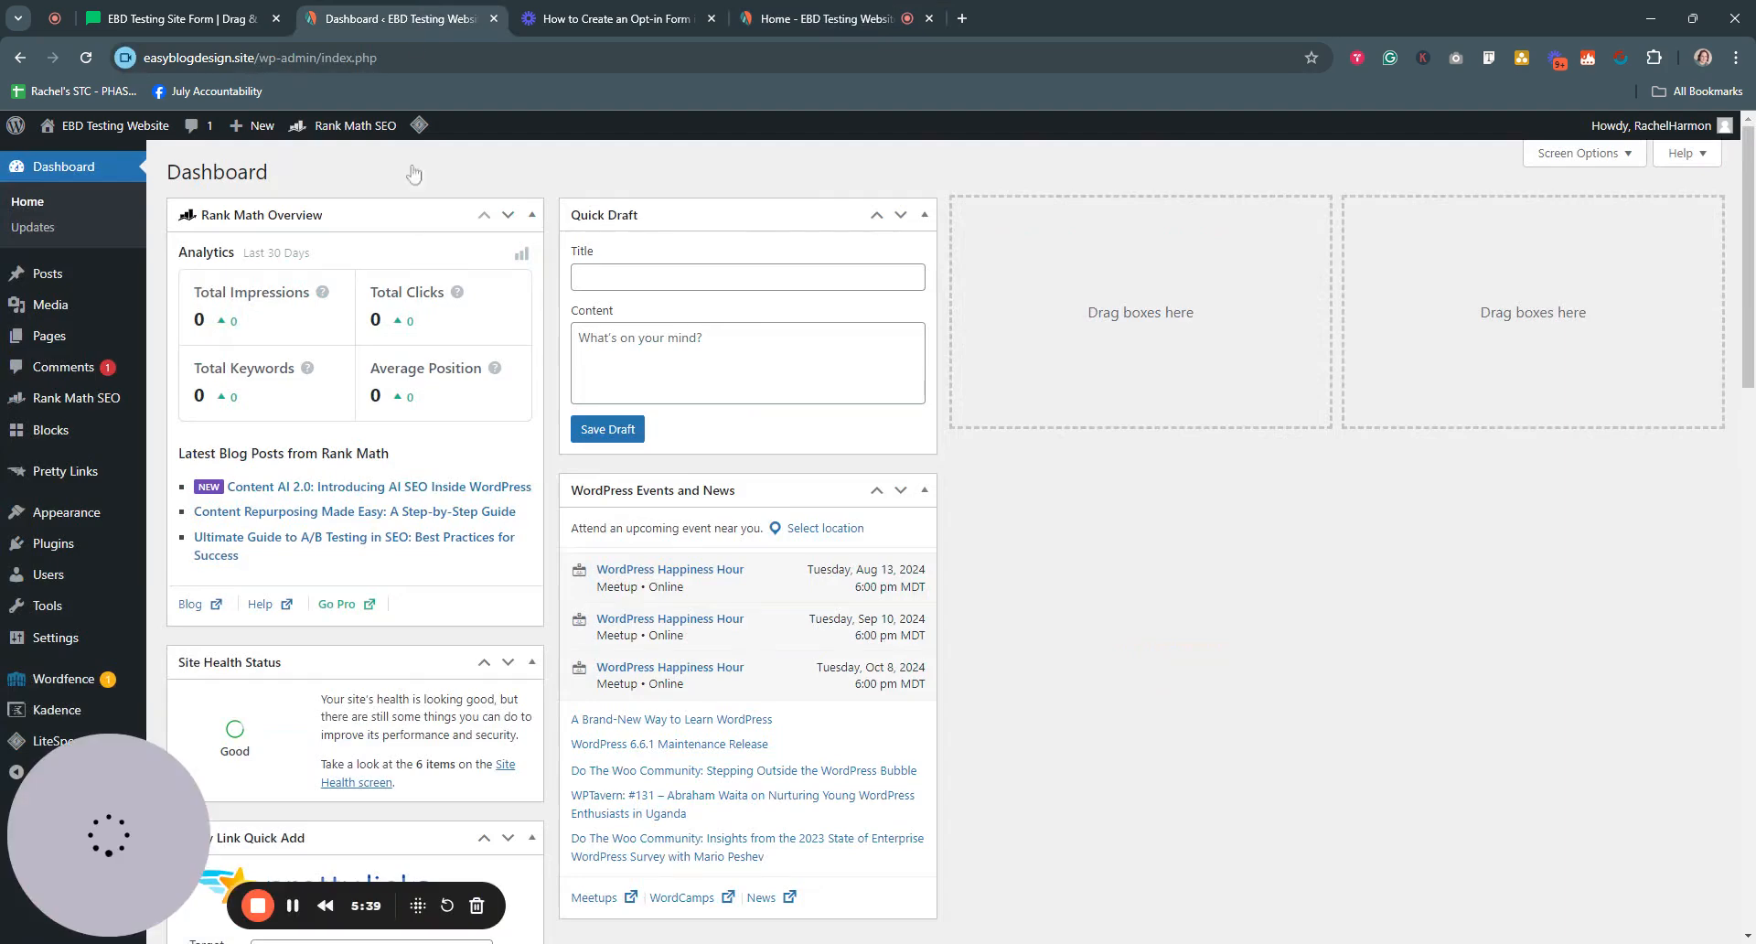
mouse_move(455, 297)
left_click(51, 336)
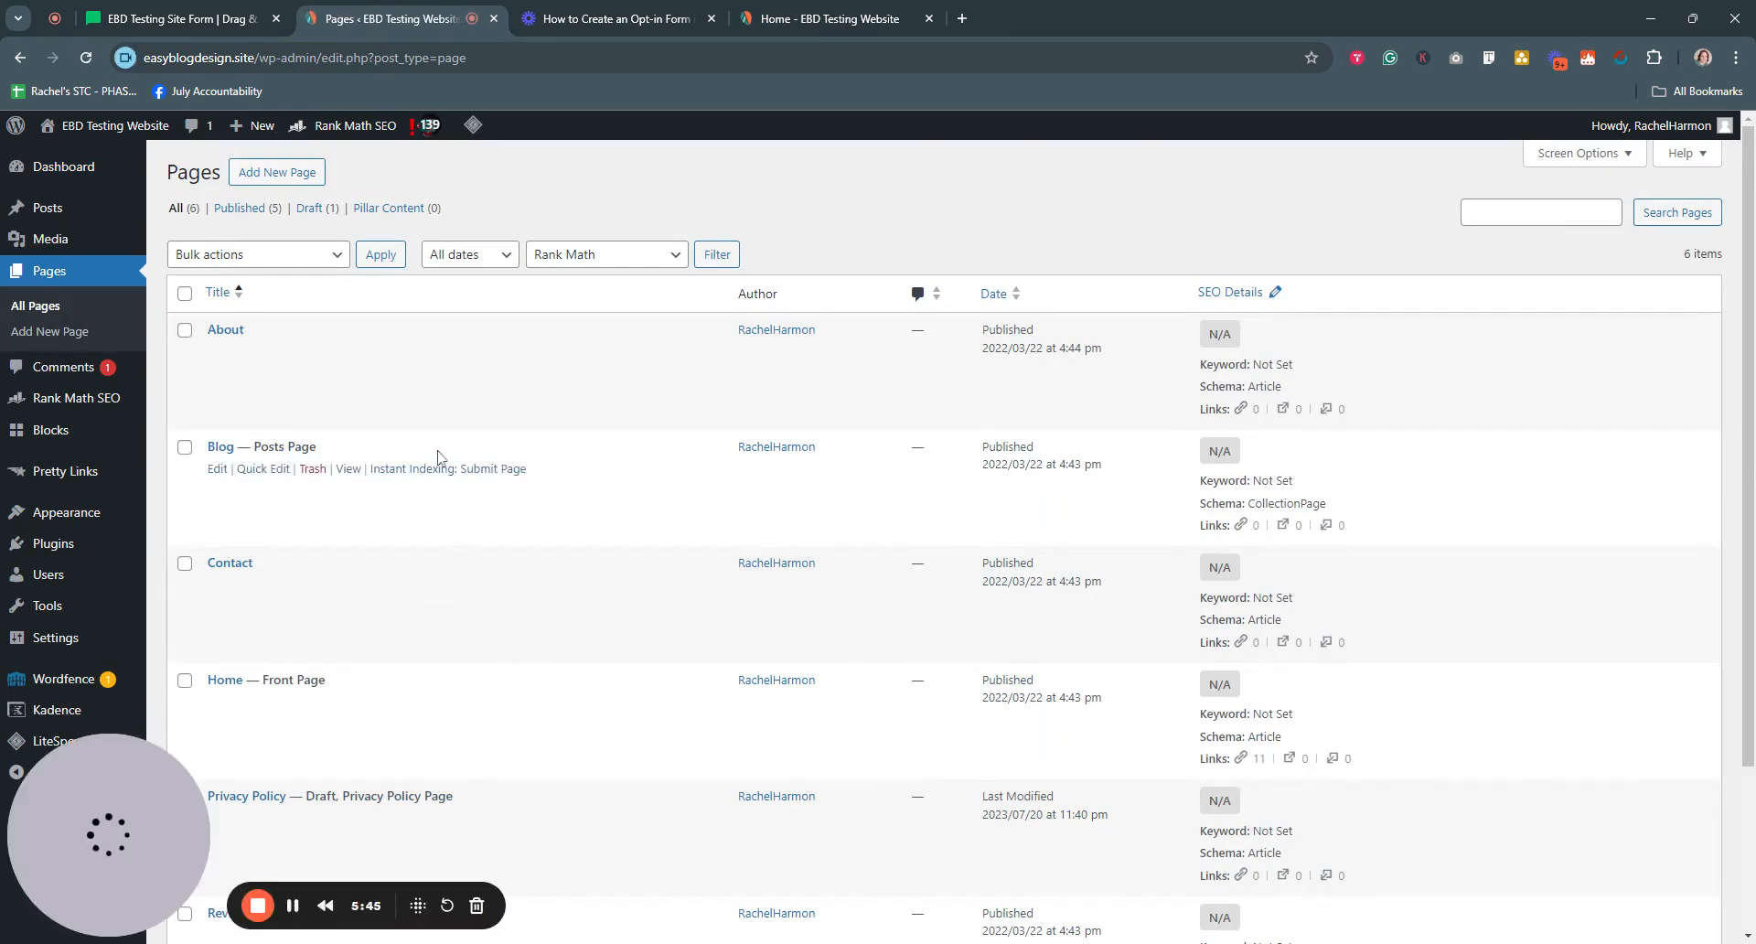
scroll(441, 471, "down", 2)
left_click(217, 492)
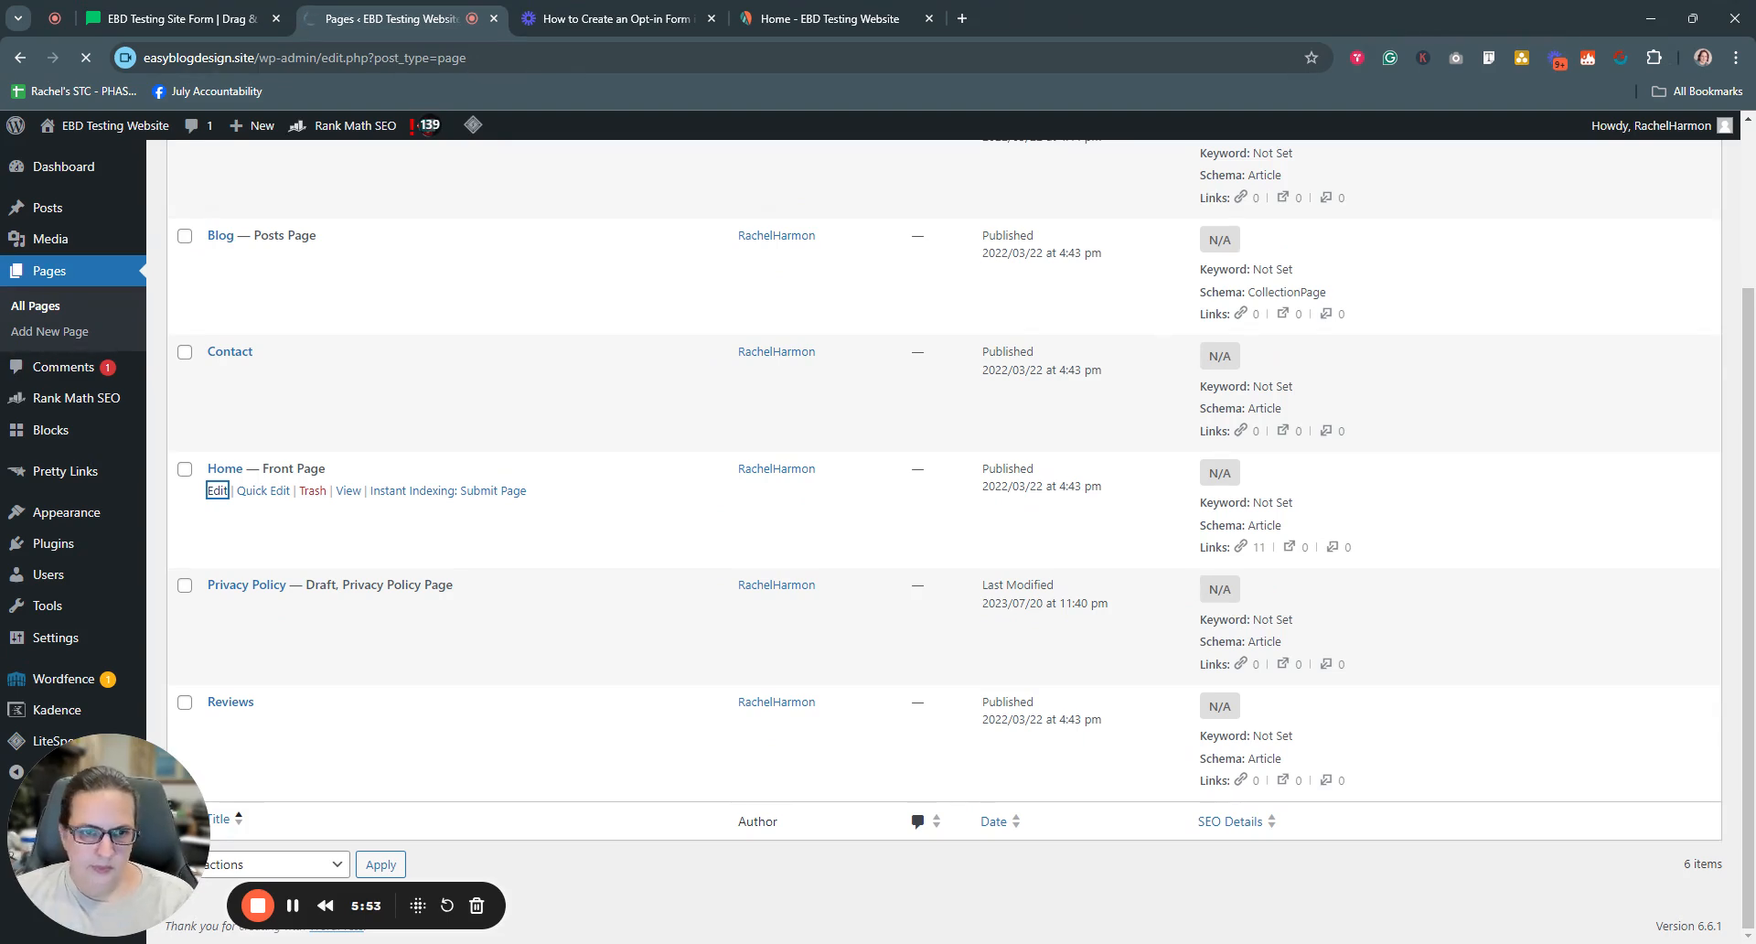
Locate the empty column beside the sewing photo in the Home page editor, comparing it with the live page
left_click(818, 18)
scroll(1481, 739, "down", 2)
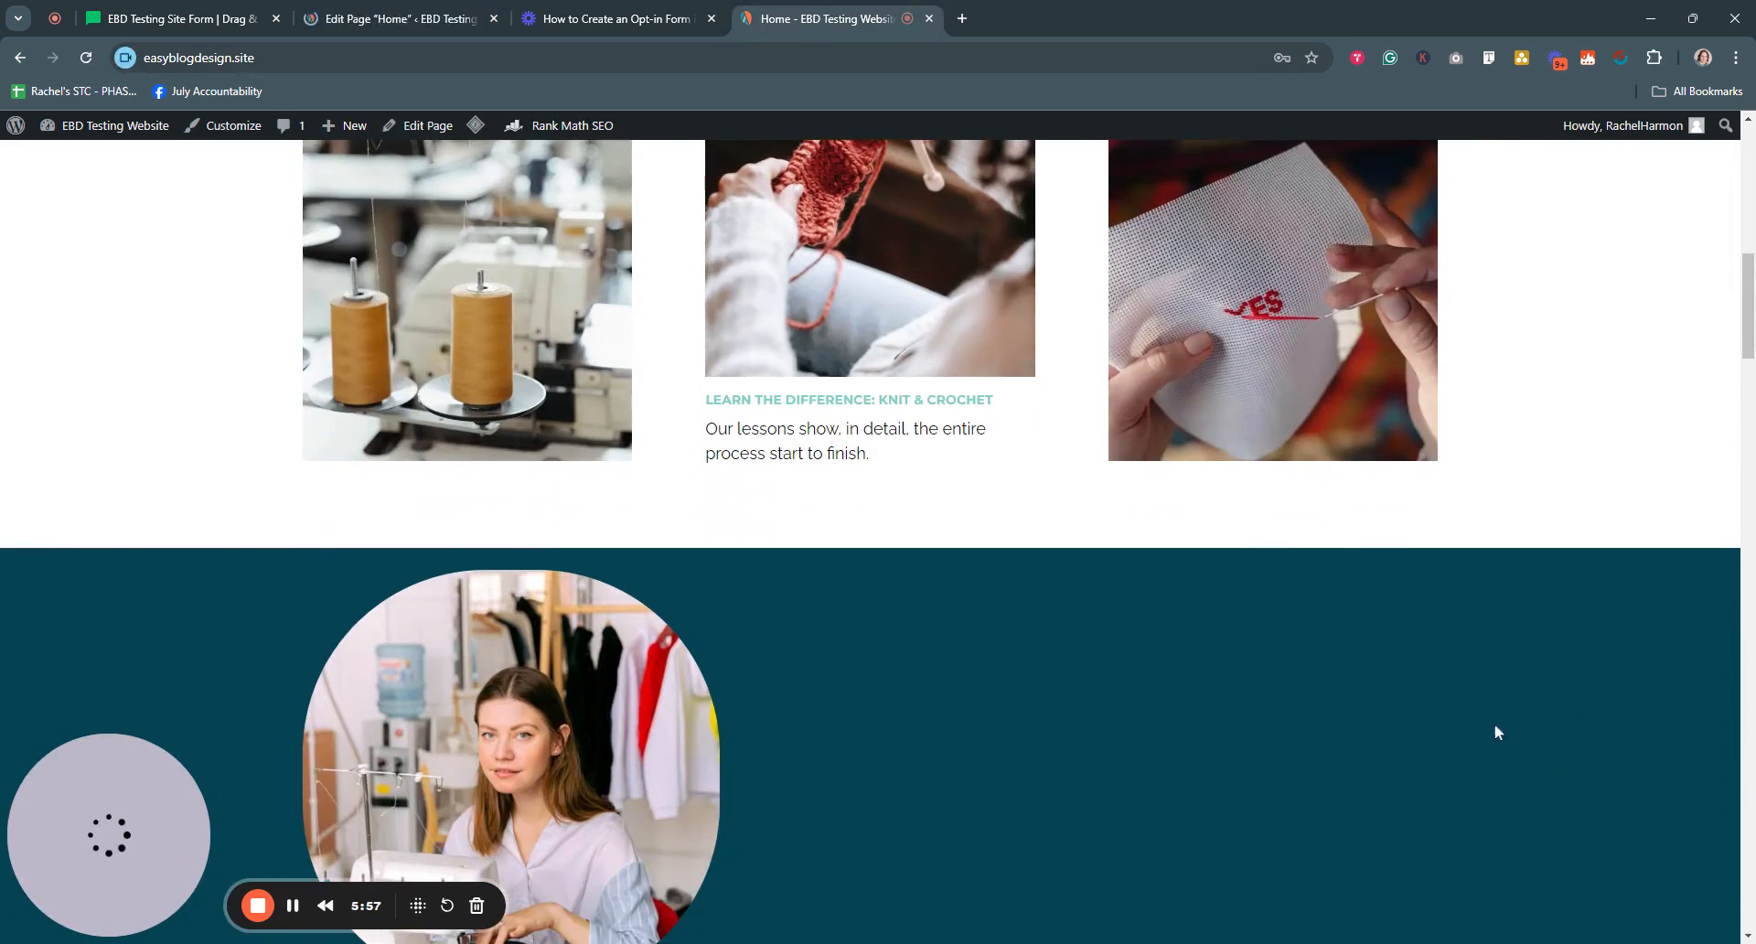
left_click(353, 19)
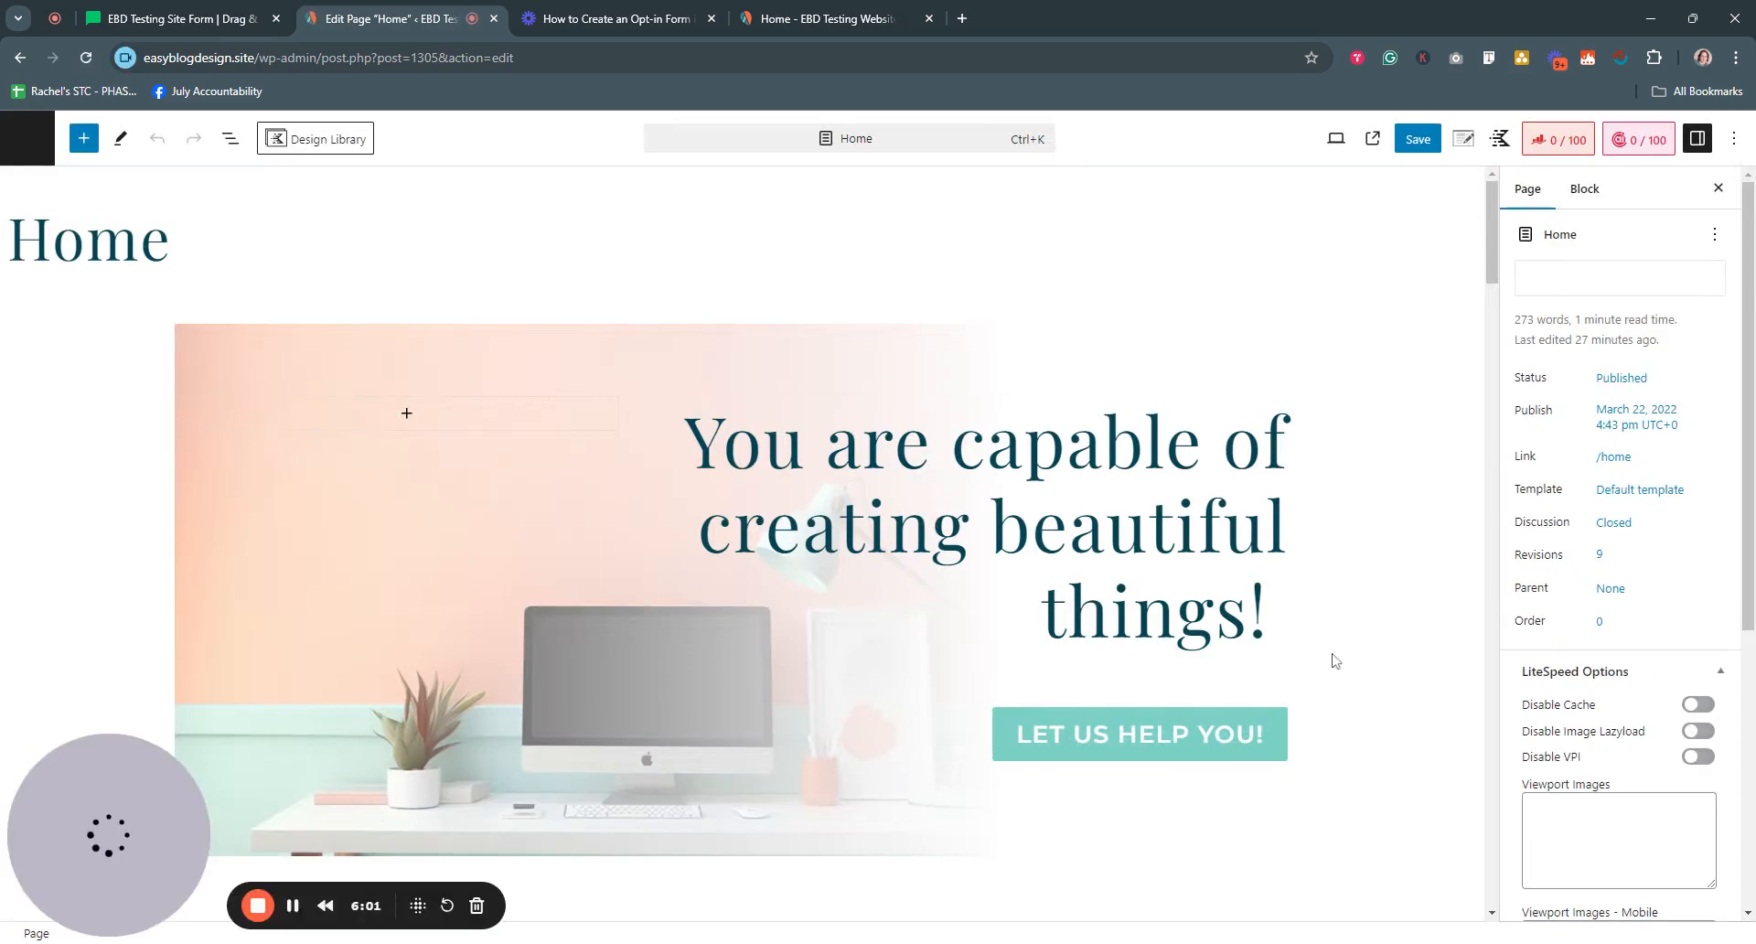
scroll(1381, 642, "down", 12)
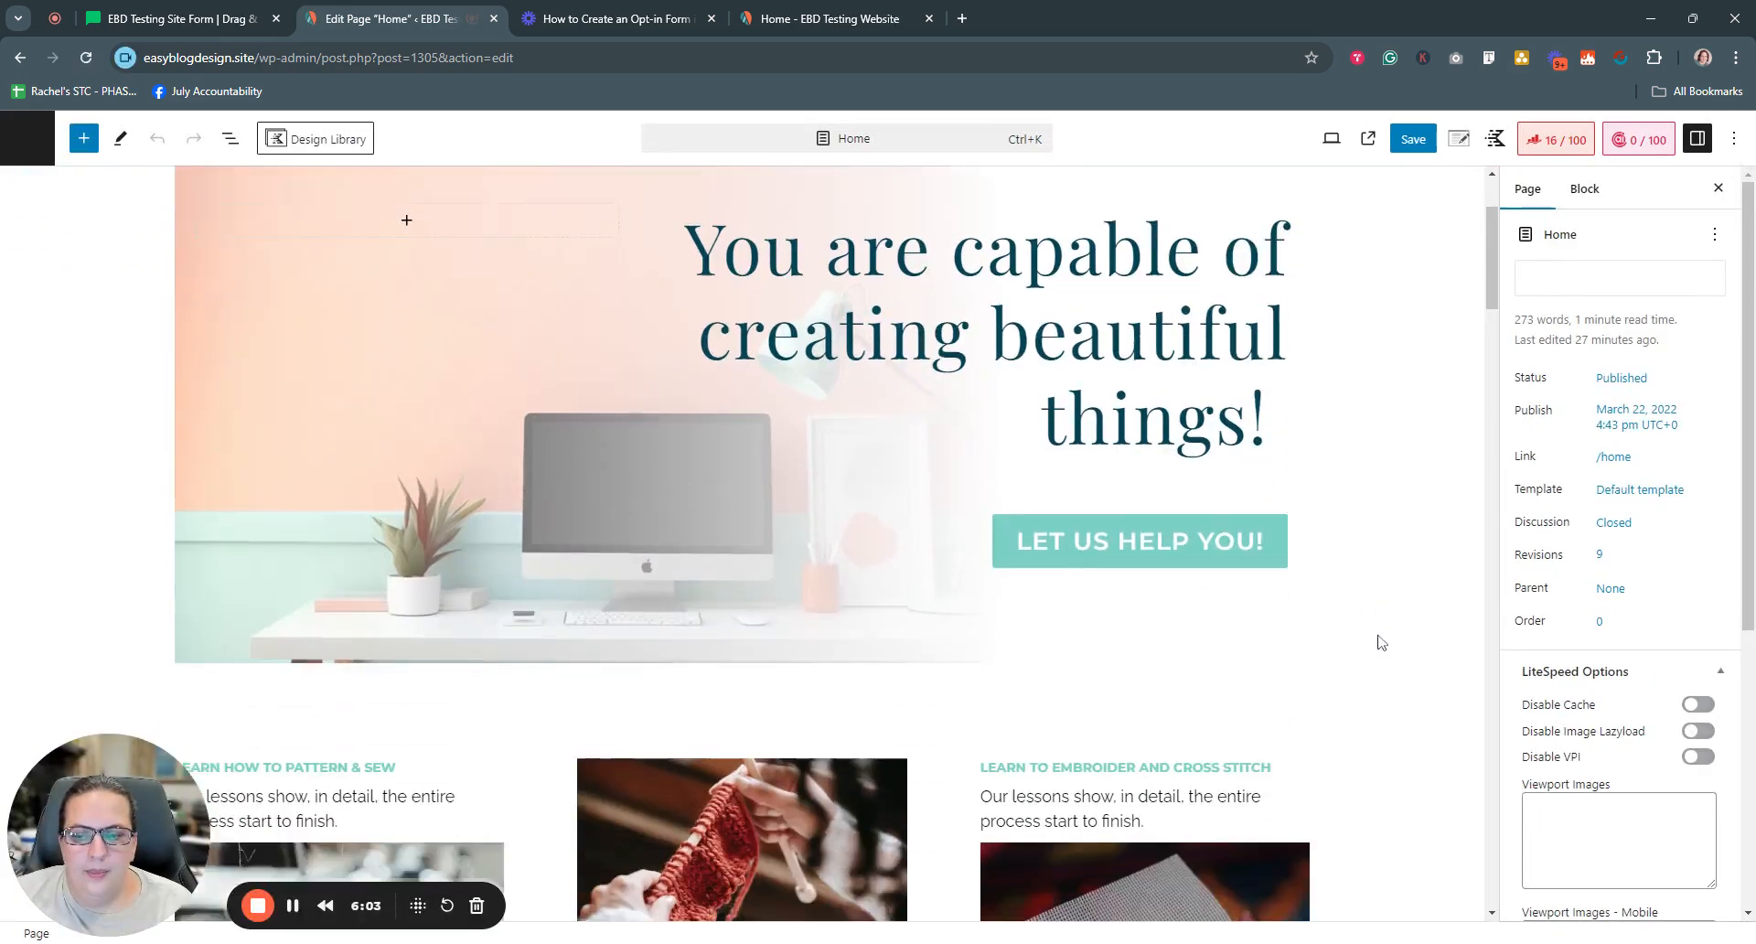
scroll(1377, 642, "down", 1)
scroll(1412, 589, "up", 1)
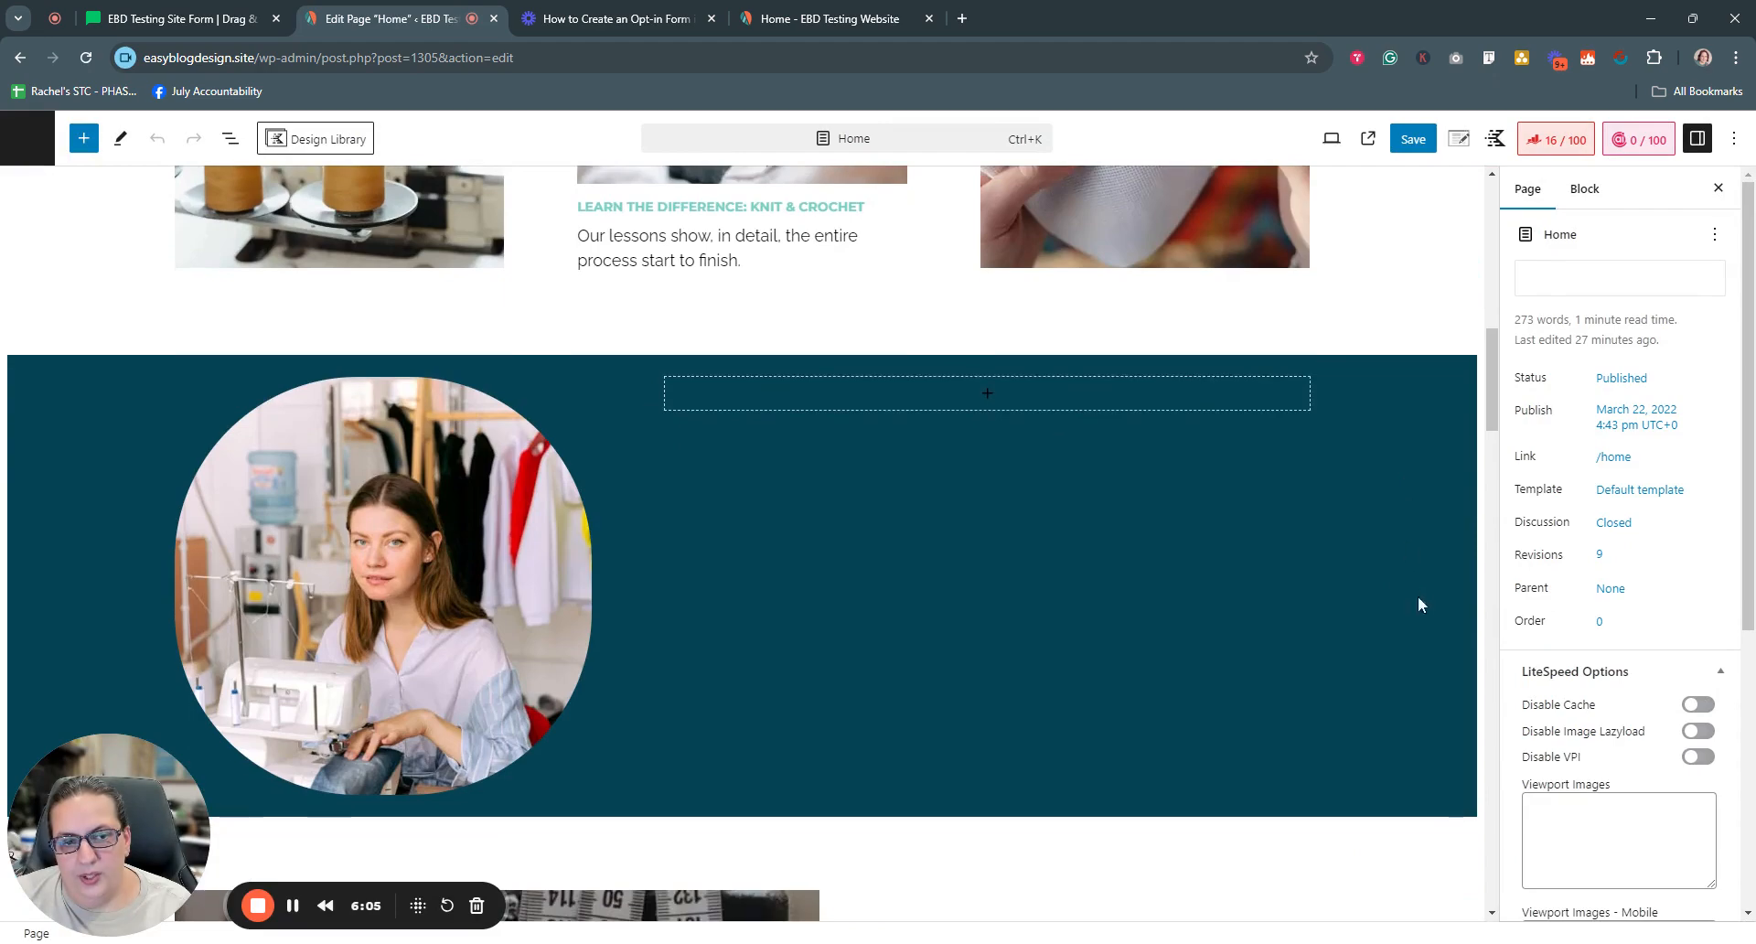
Copy the background colour's hex code from the style settings of the dark blue row with the sewing photo
scroll(1425, 562, "up", 13)
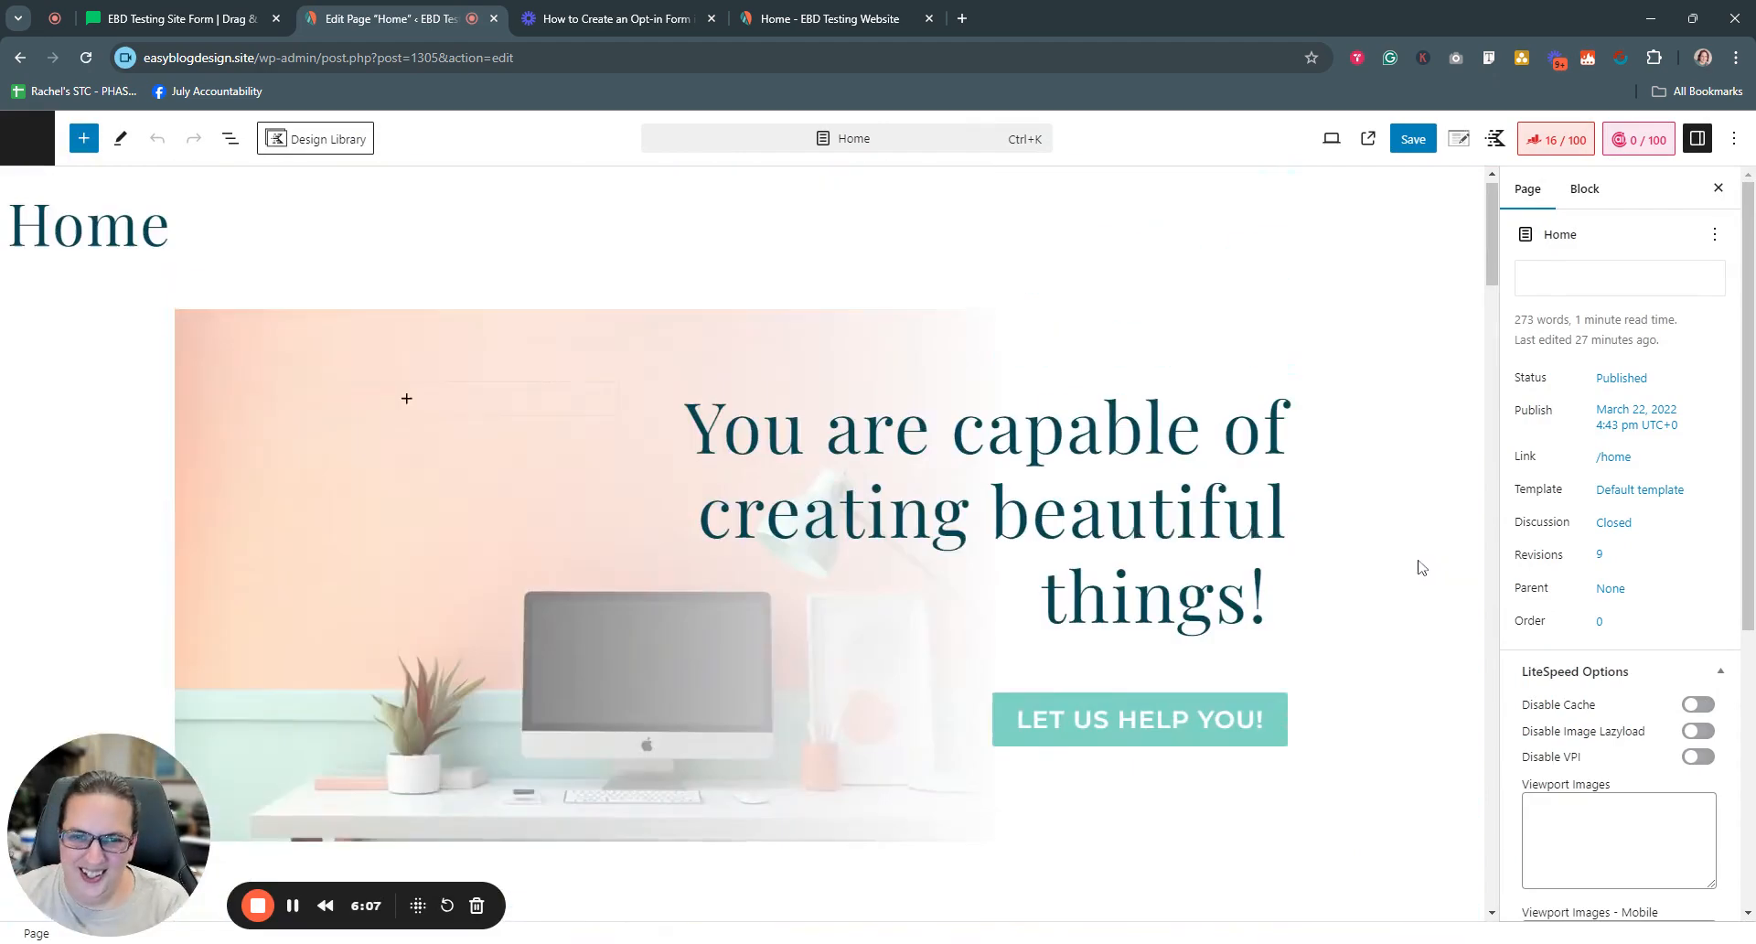
scroll(1342, 518, "down", 1)
scroll(1344, 514, "down", 11)
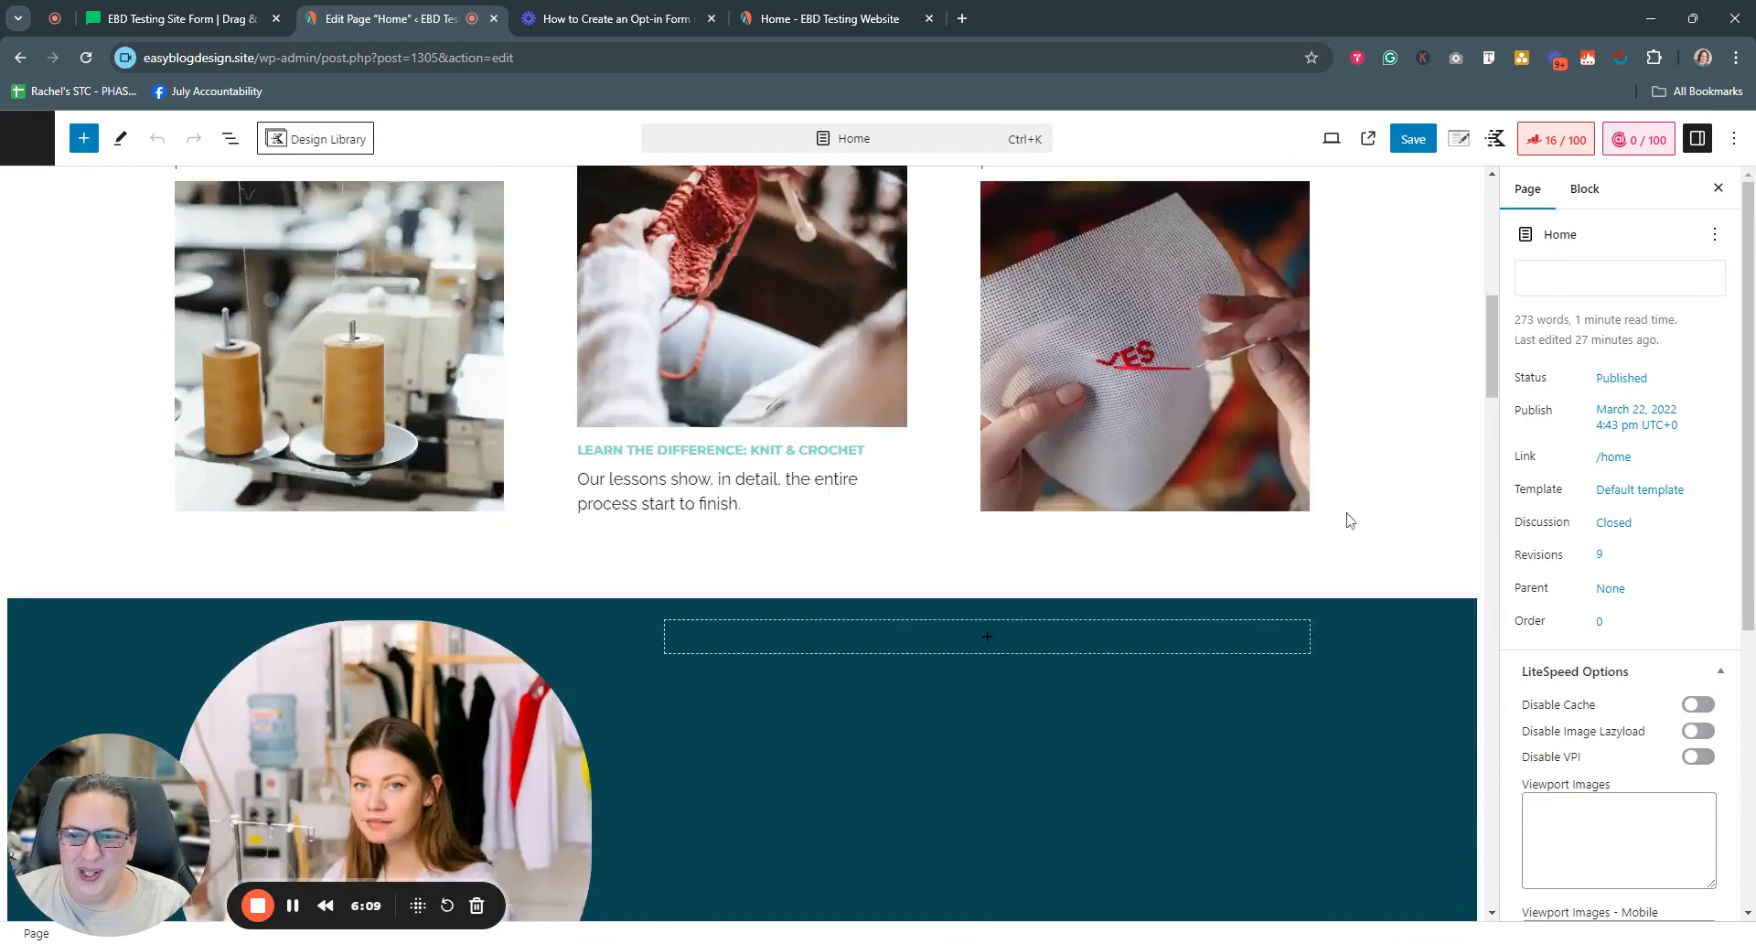
scroll(1209, 523, "up", 1)
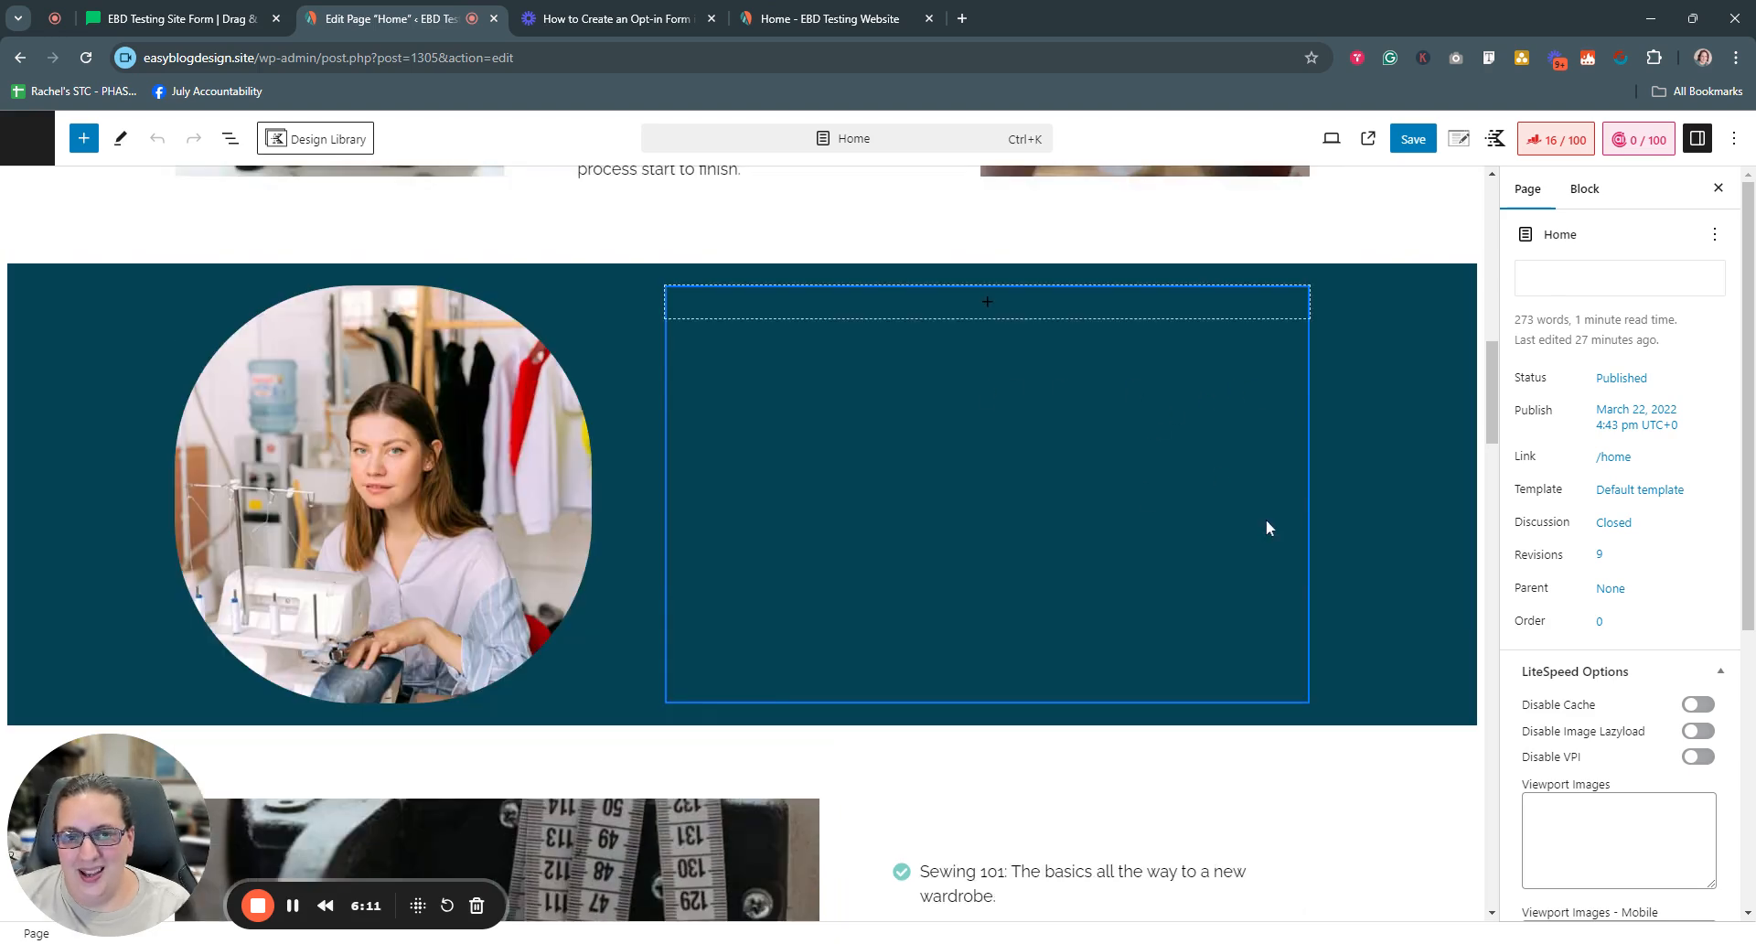
left_click(54, 314)
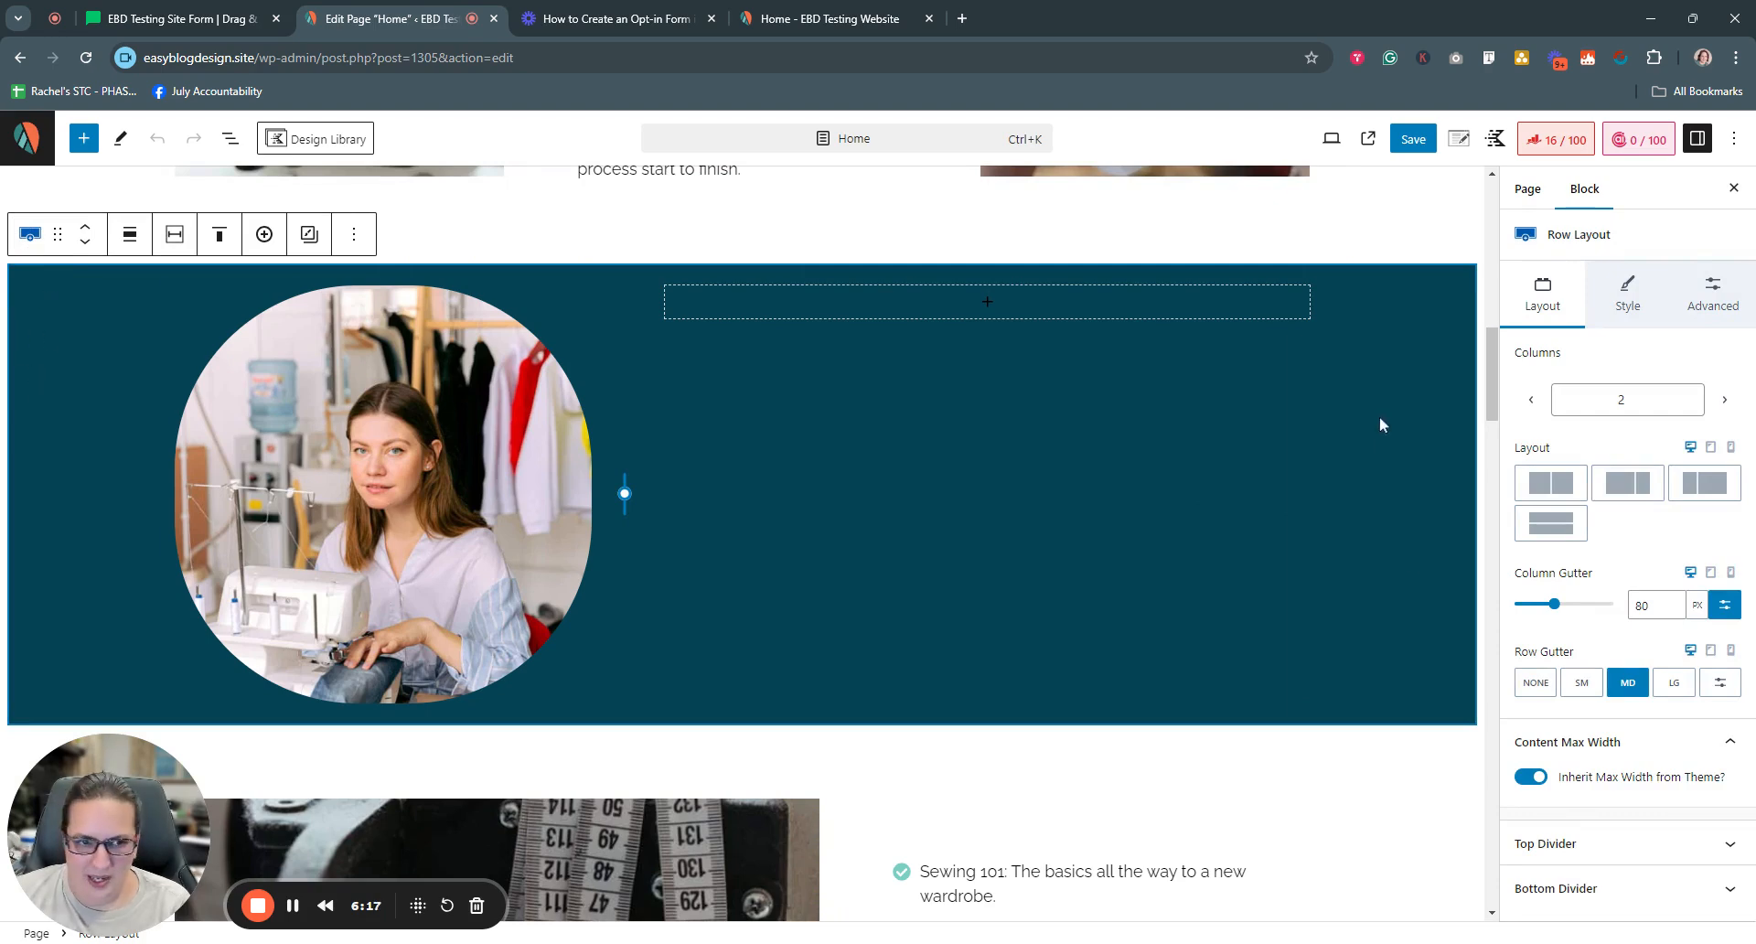
left_click(1625, 289)
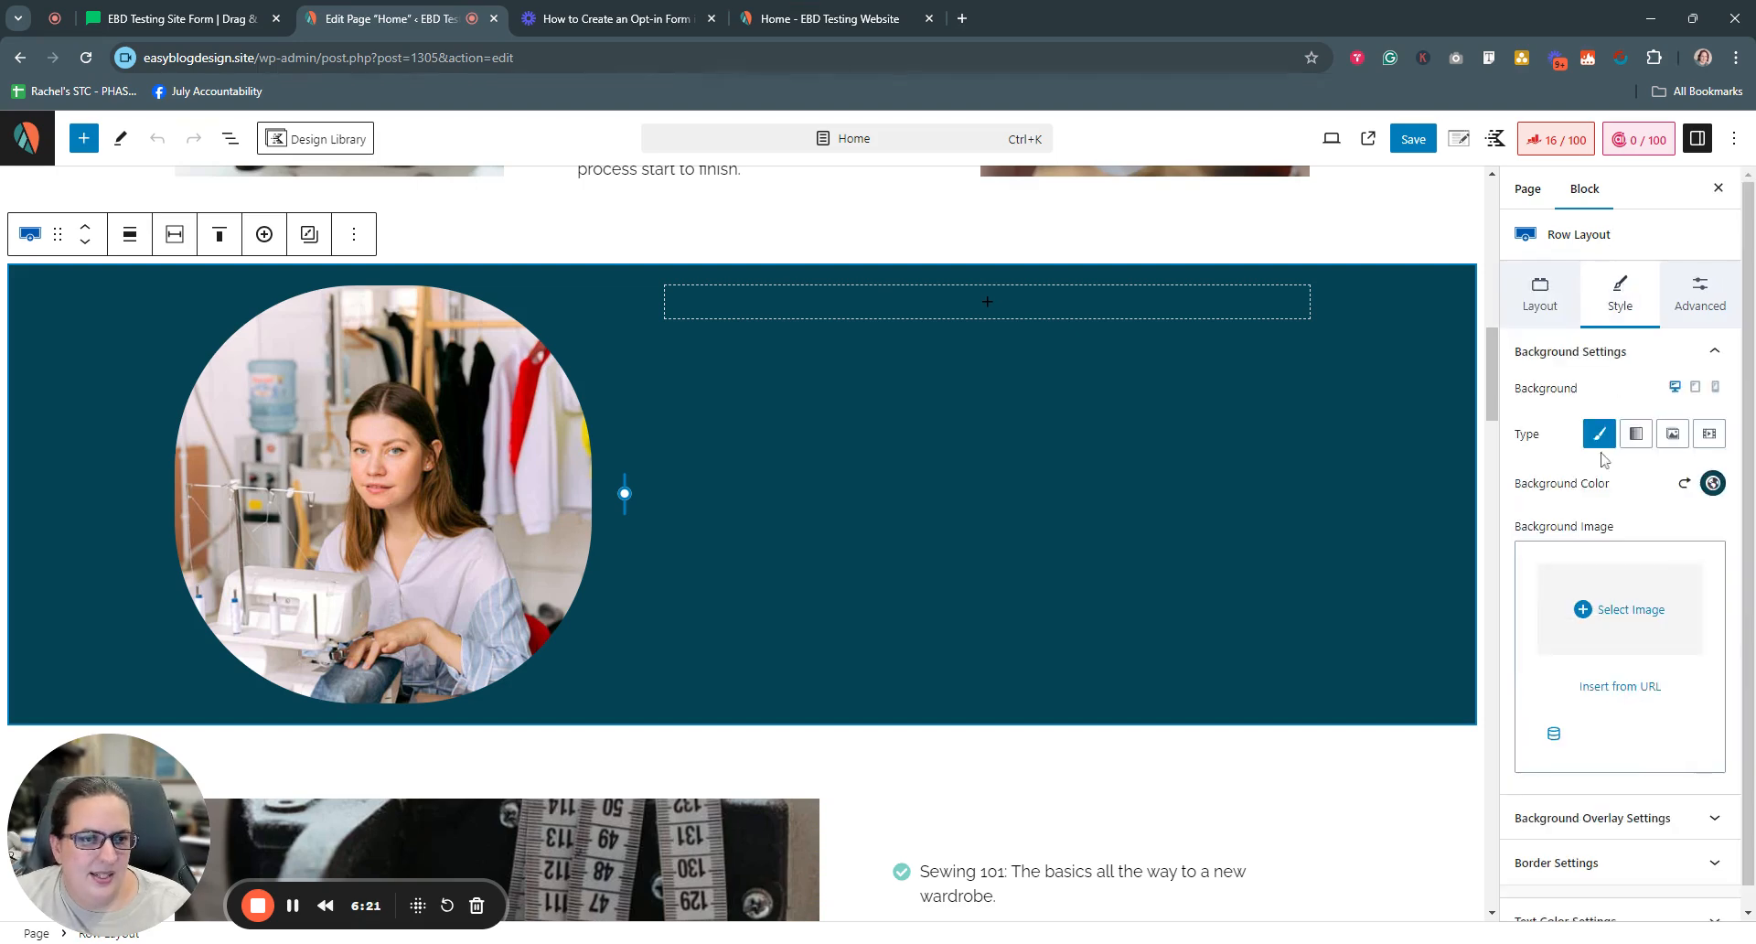
left_click_drag(1521, 485, 1712, 494)
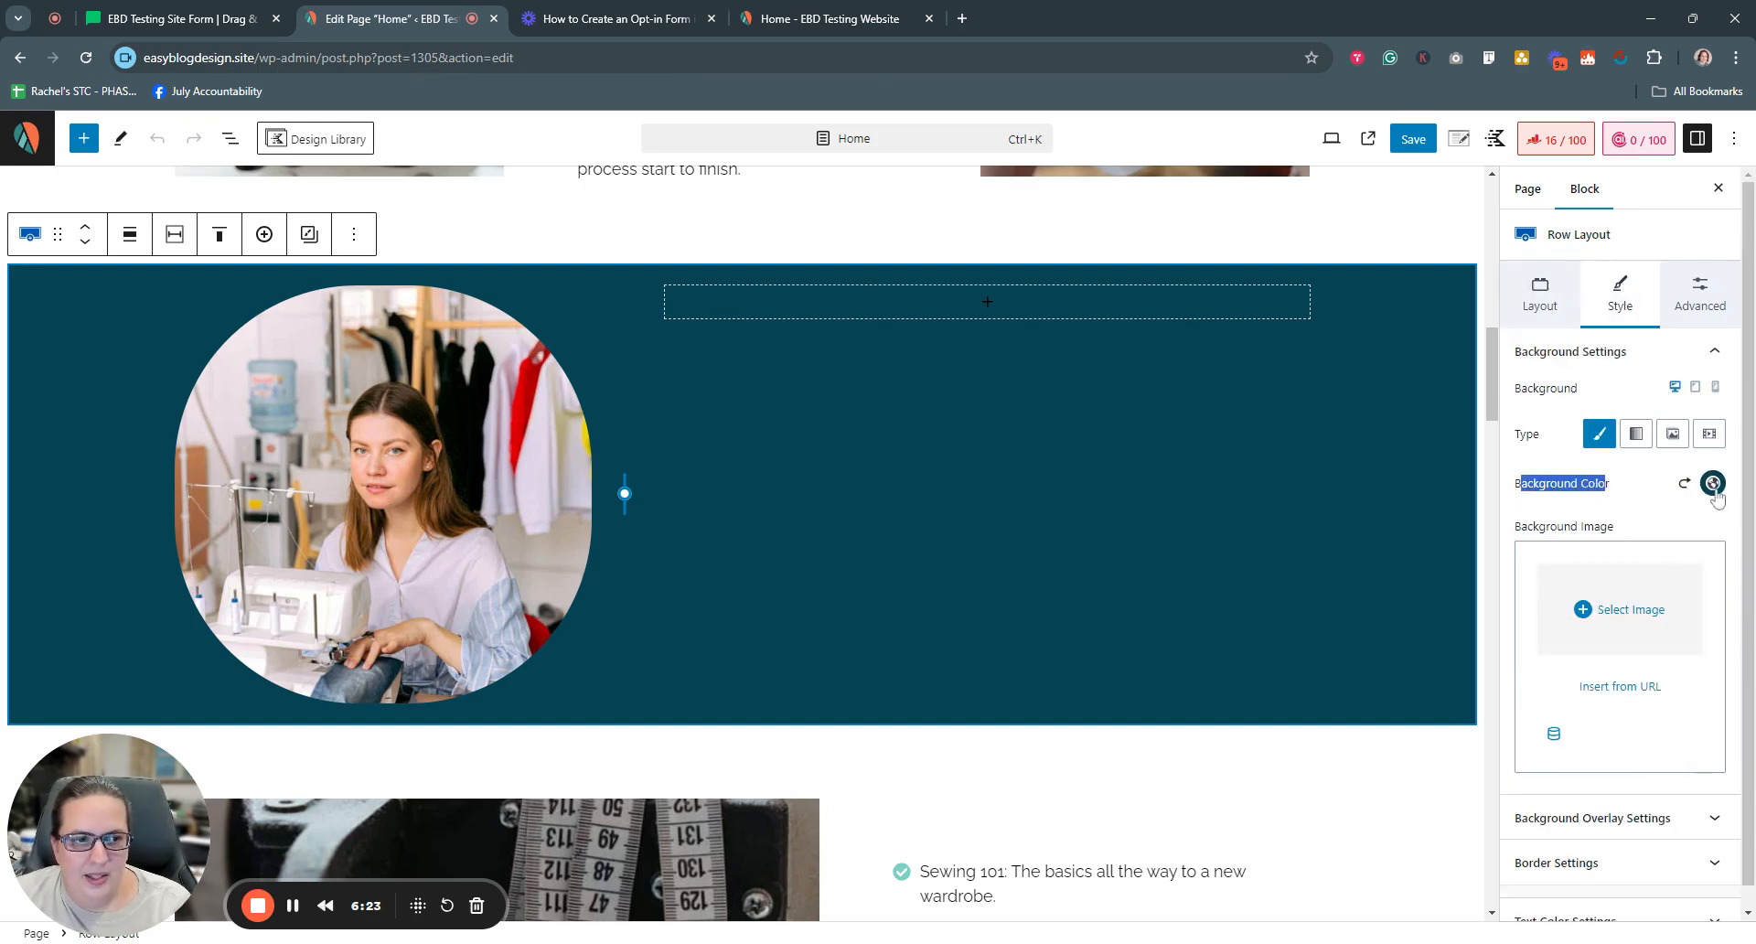
left_click(1711, 485)
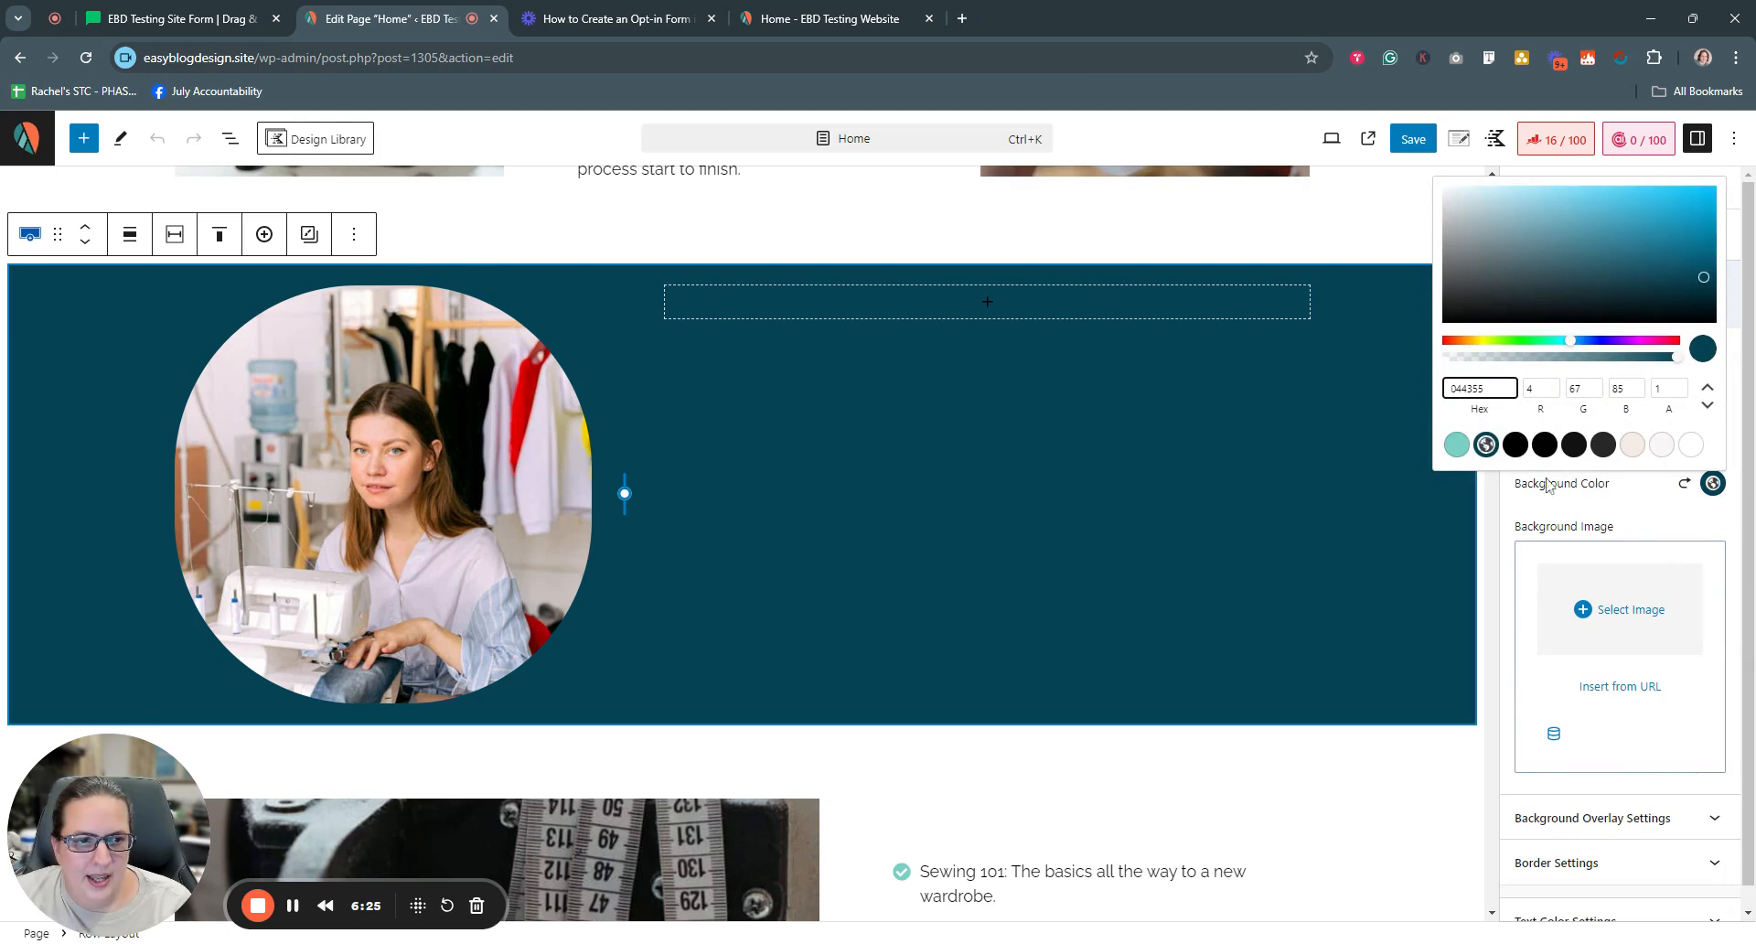
left_click_drag(1481, 389, 1450, 388)
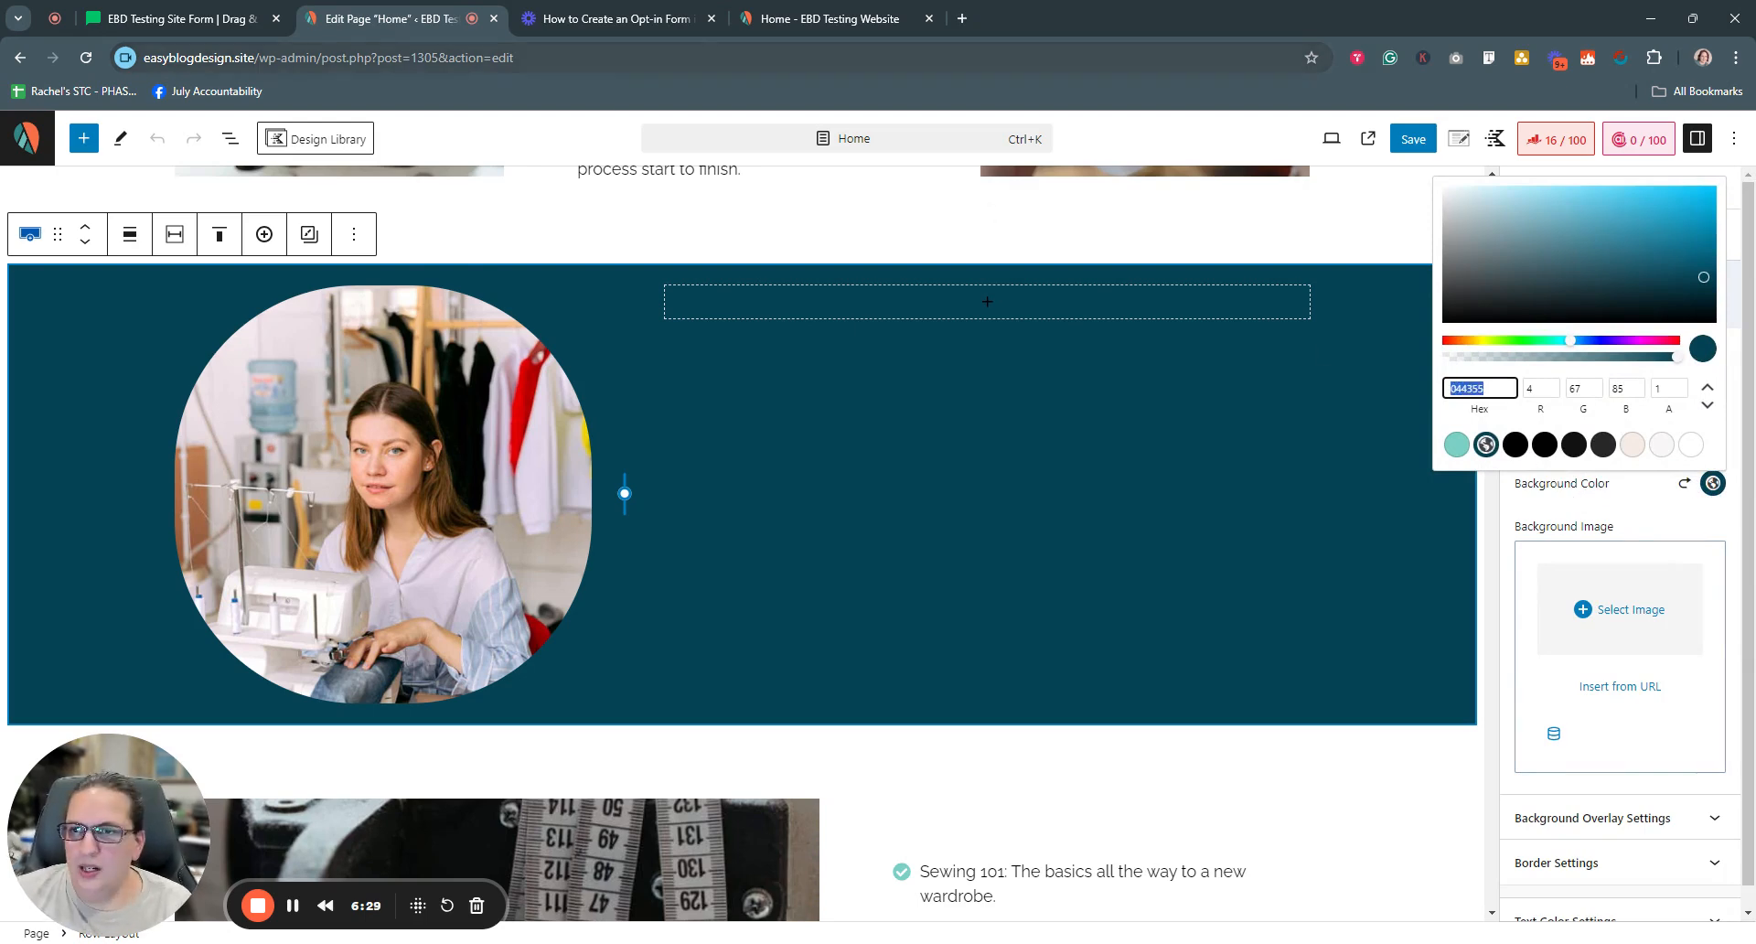
Switch to the MailerLite form editor, set the background colour behind the form to #044355 and save it
left_click(205, 24)
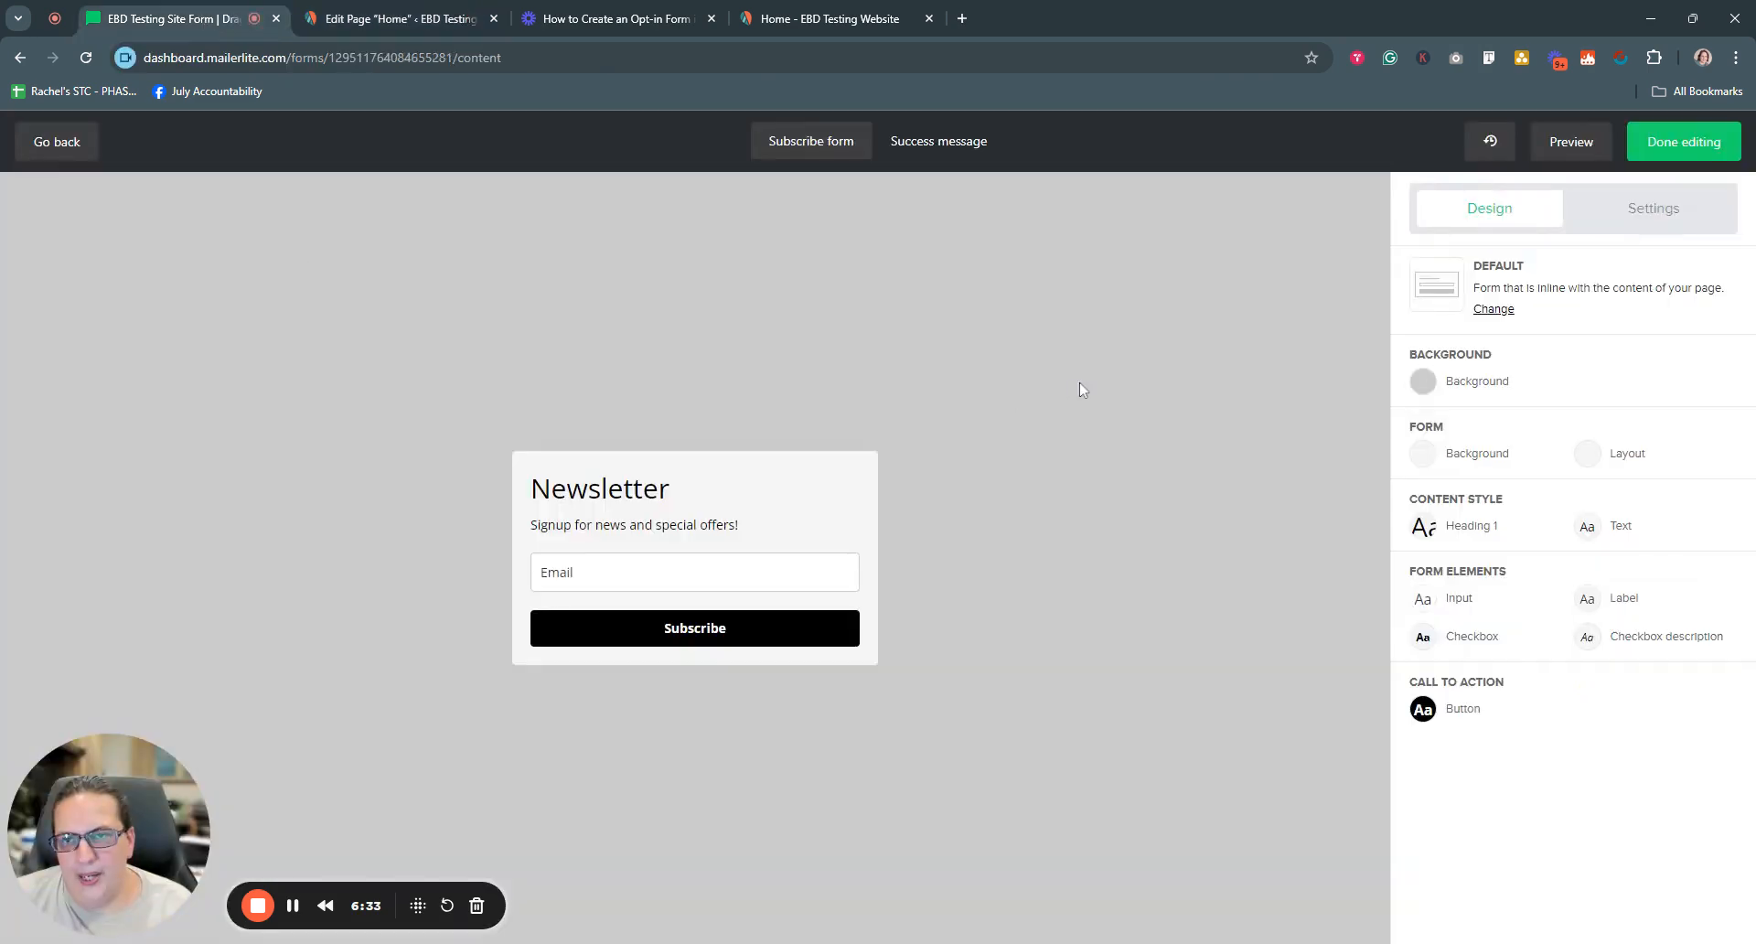
left_click(1422, 384)
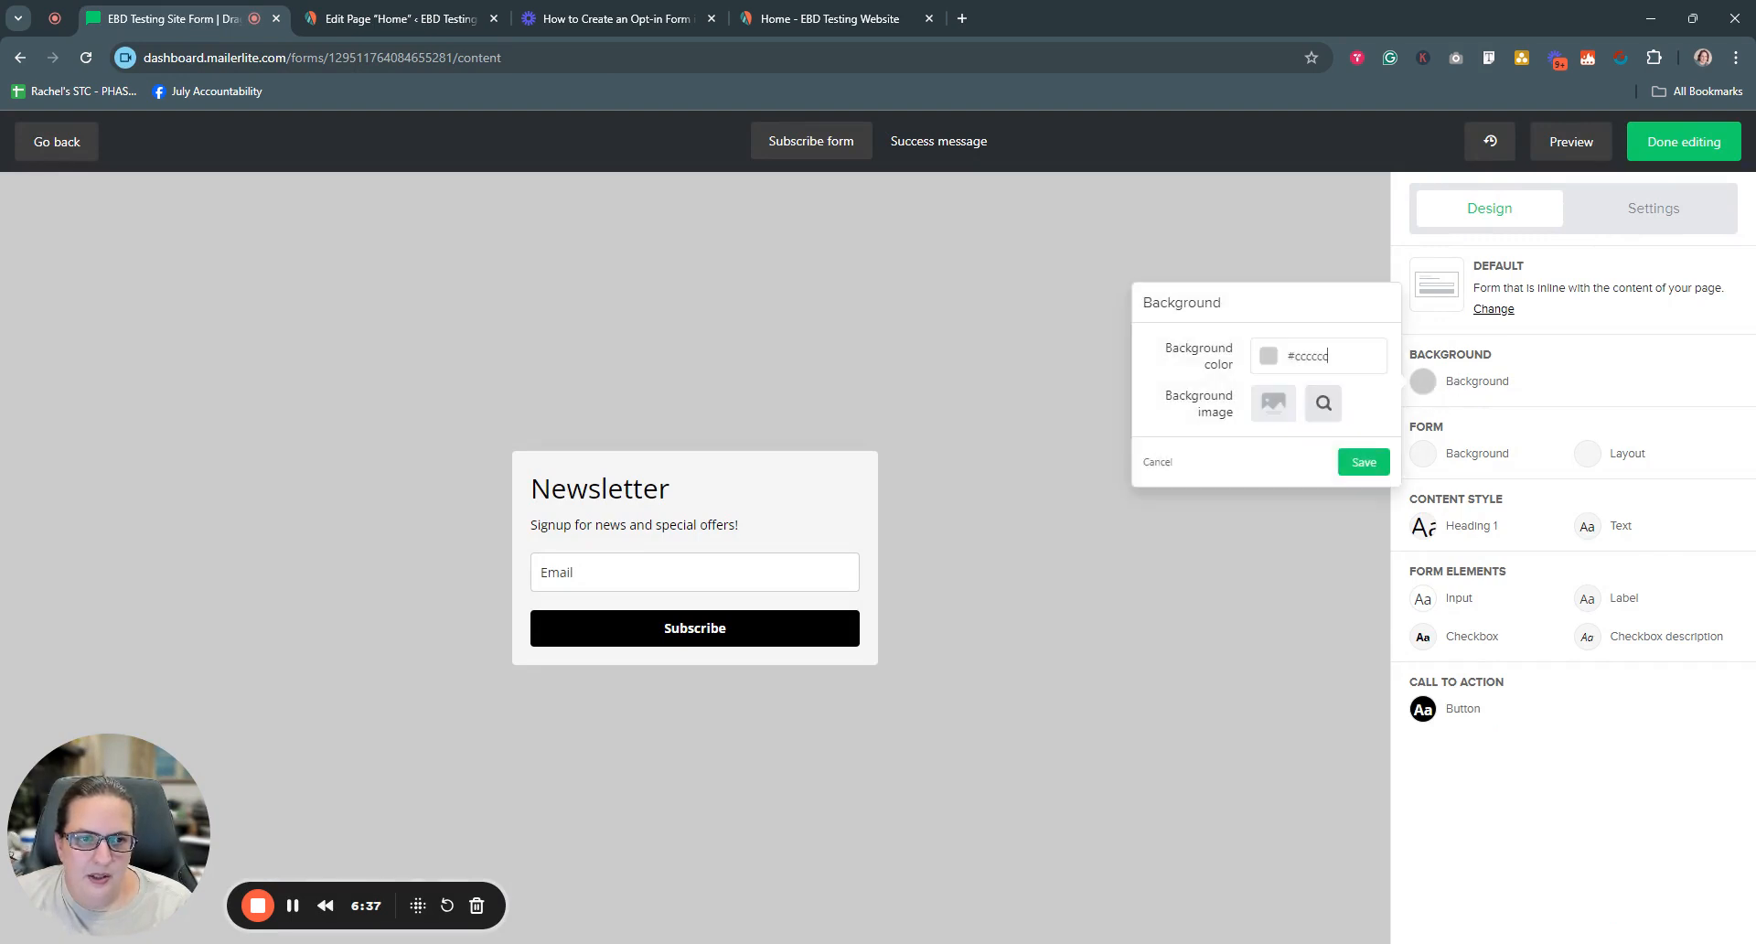
left_click_drag(1335, 356, 1255, 362)
type("#044355")
left_click(1362, 463)
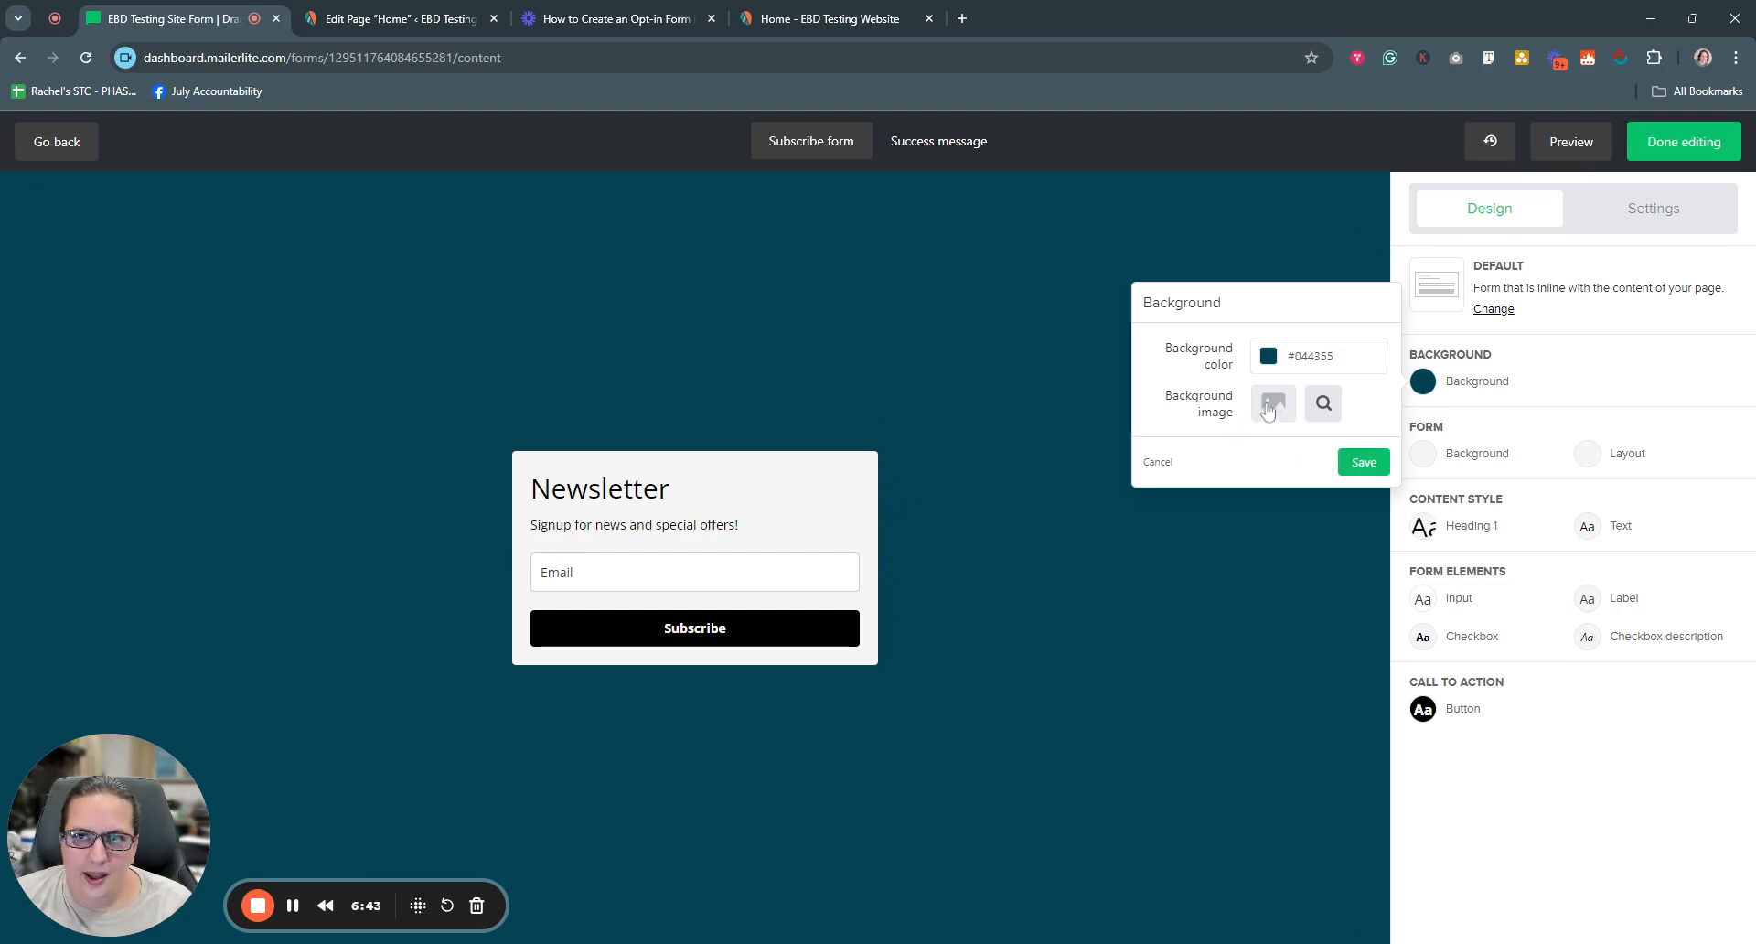
left_click(1335, 355)
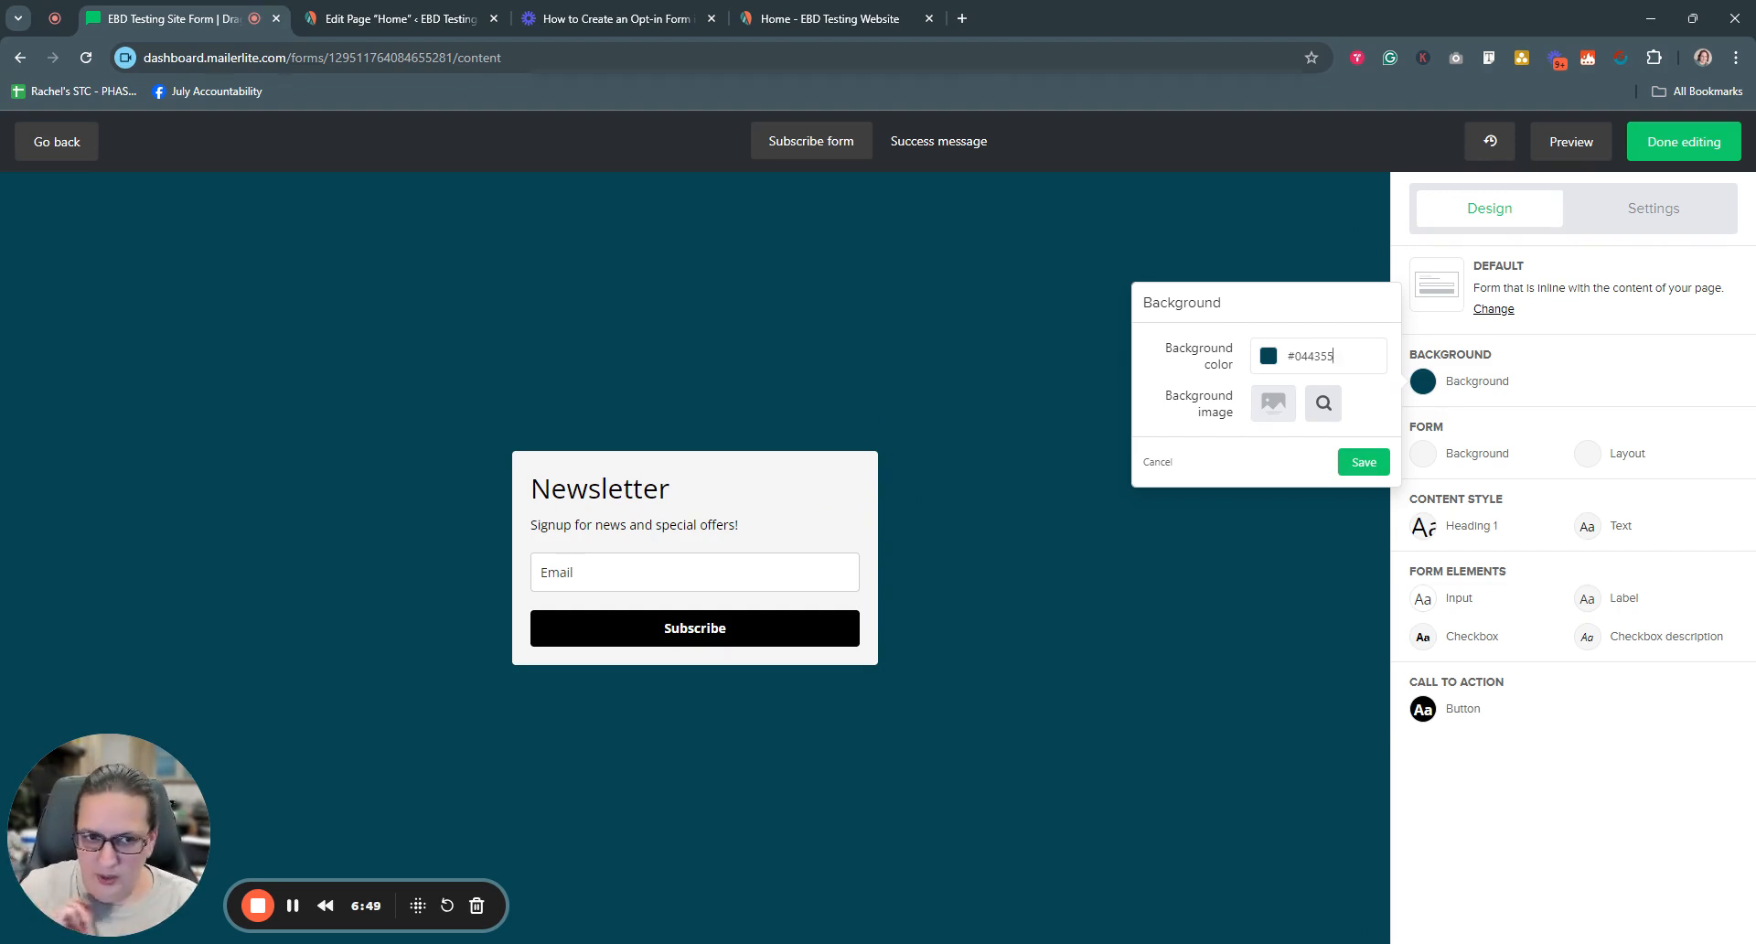
left_click(1351, 464)
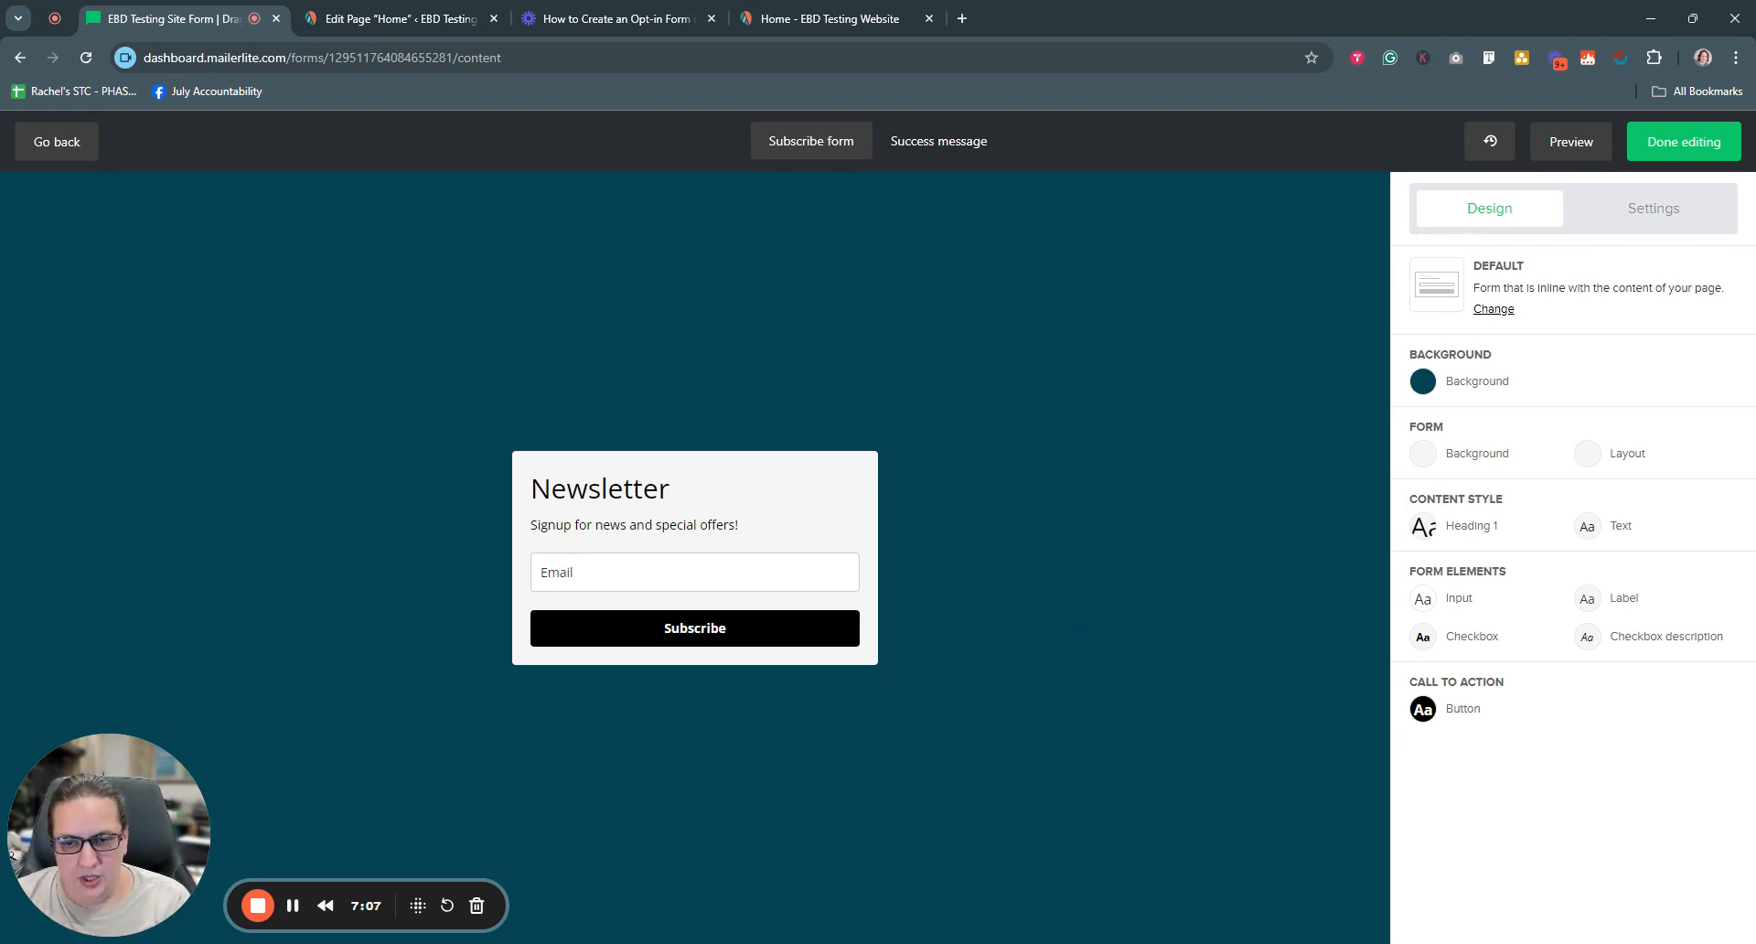
left_click(1423, 453)
left_click(1272, 427)
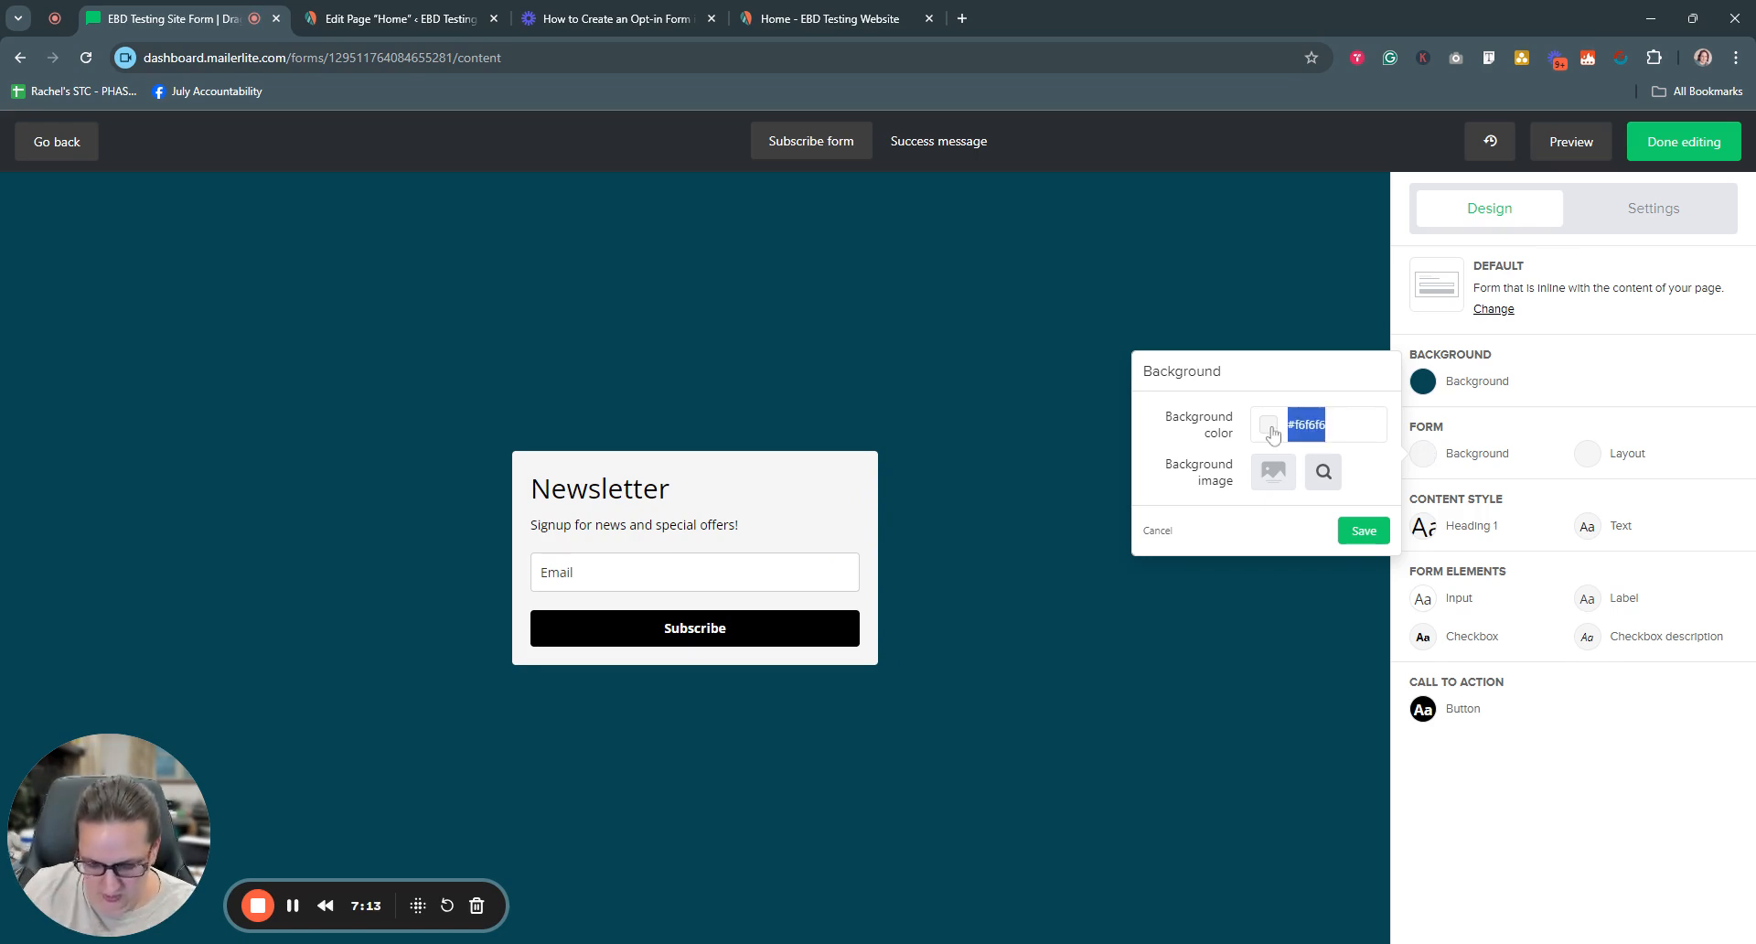
type("#000000")
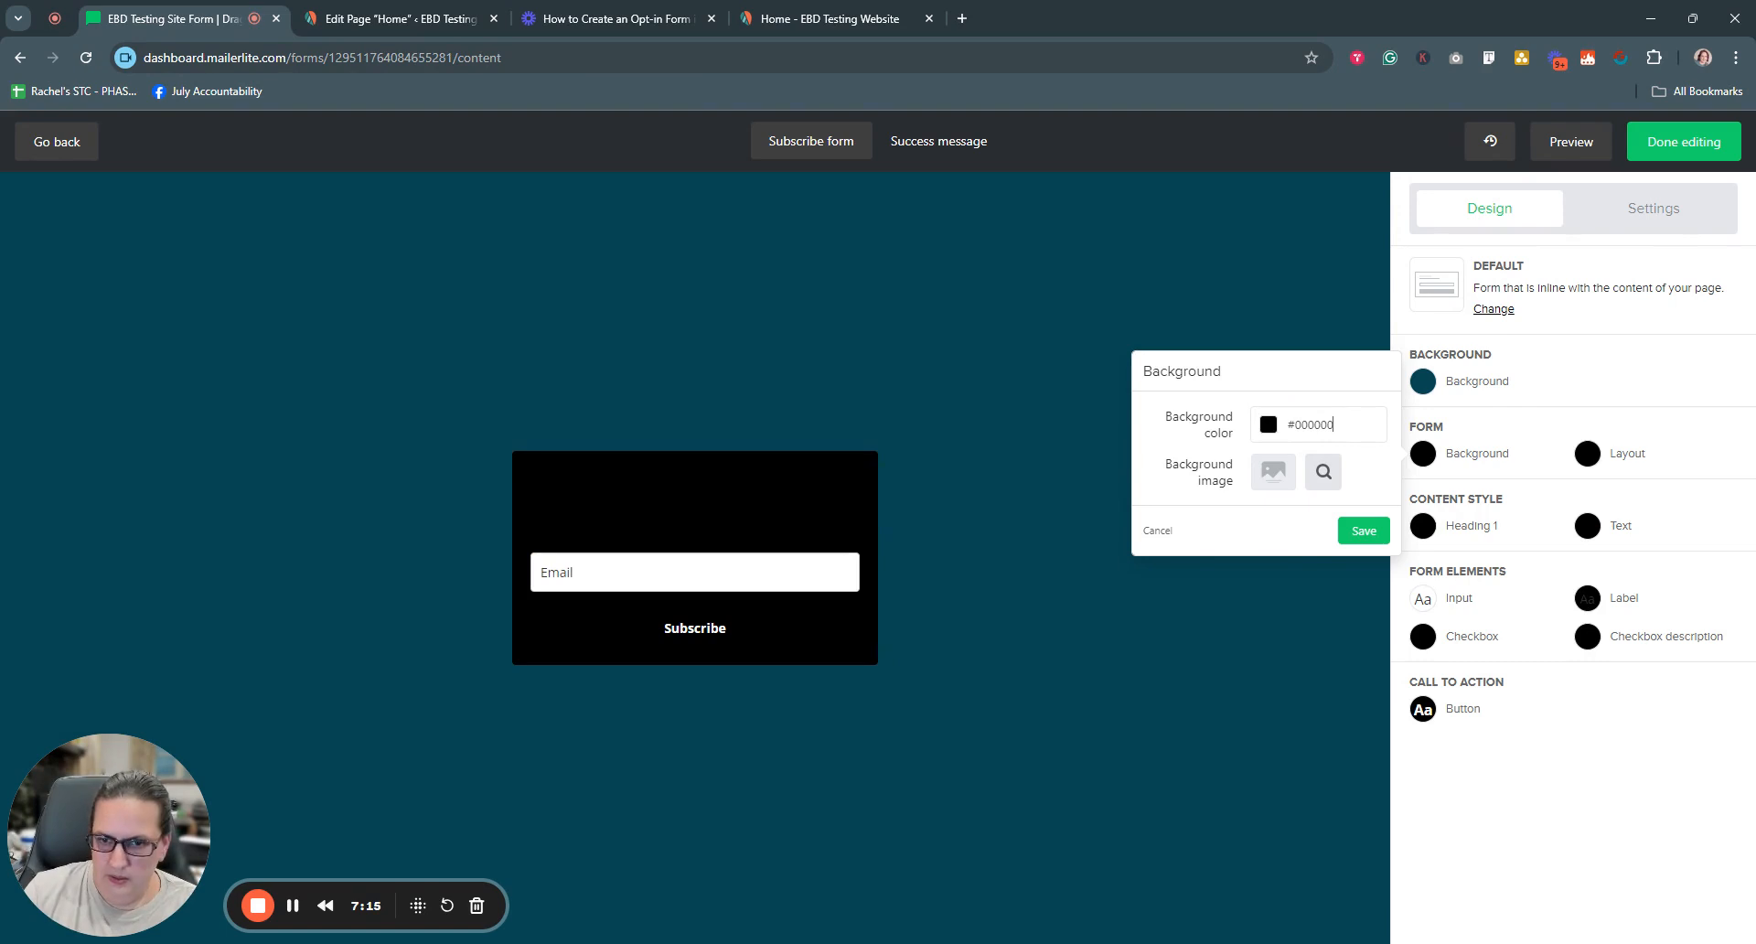
left_click(327, 908)
Set the form's own background colour to #7ACFC4 and compare it with the Home page editor's palette
left_click(1423, 455)
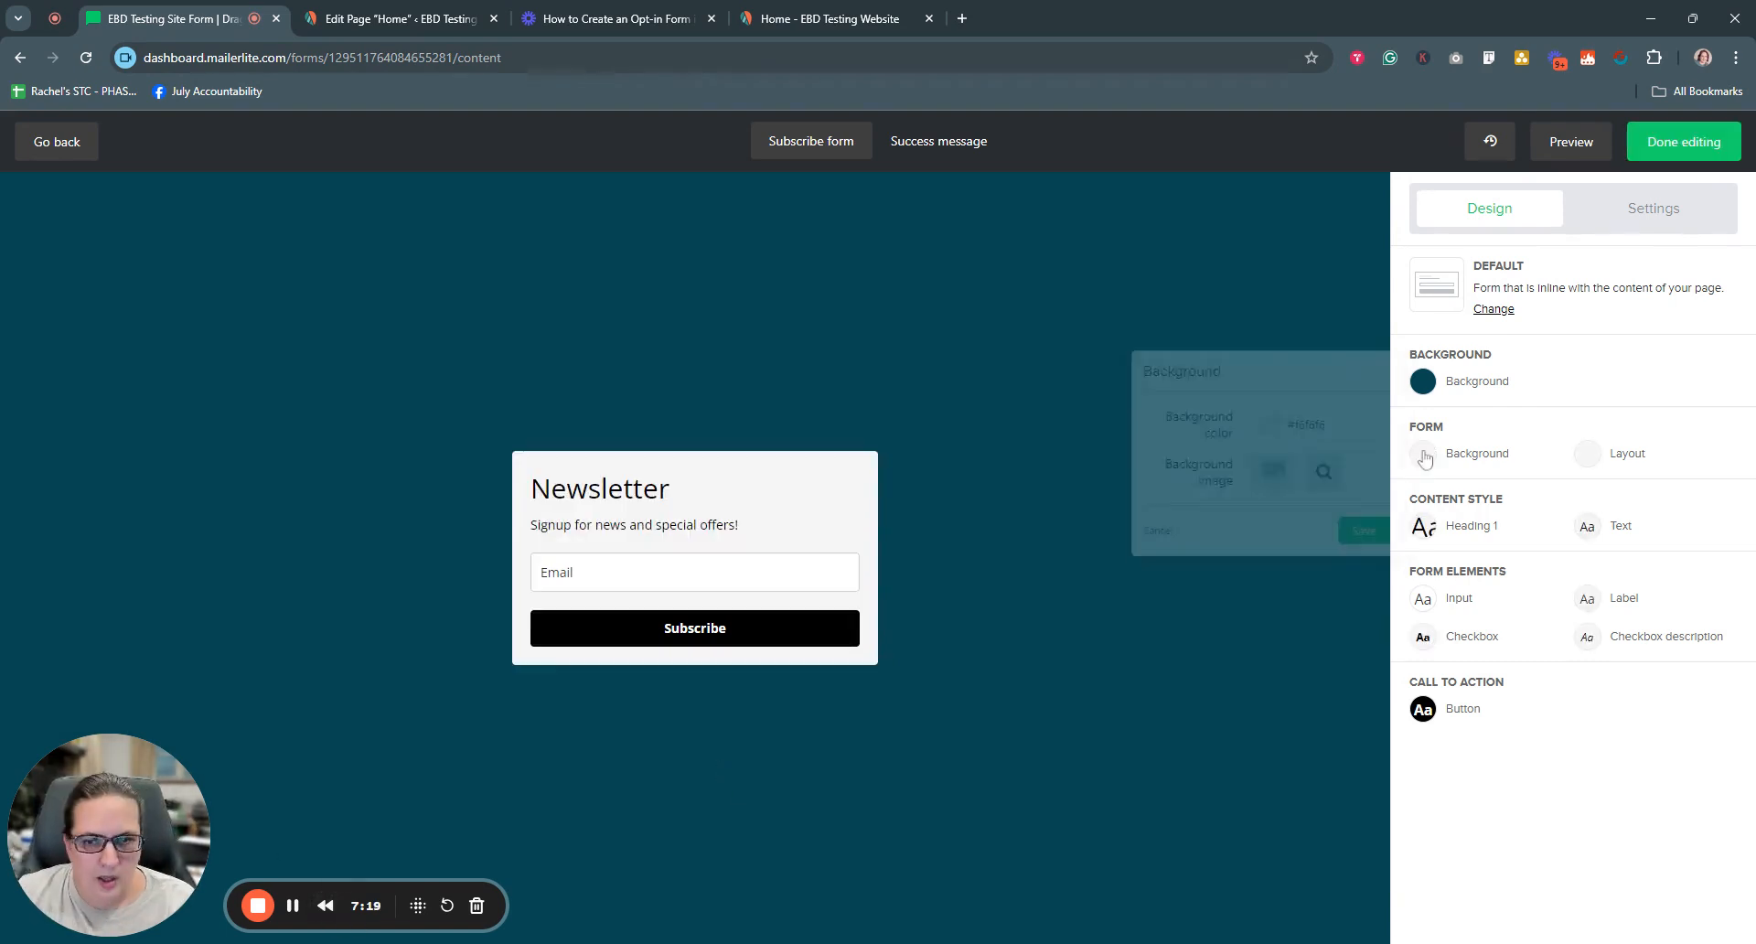
left_click_drag(1326, 424, 1295, 424)
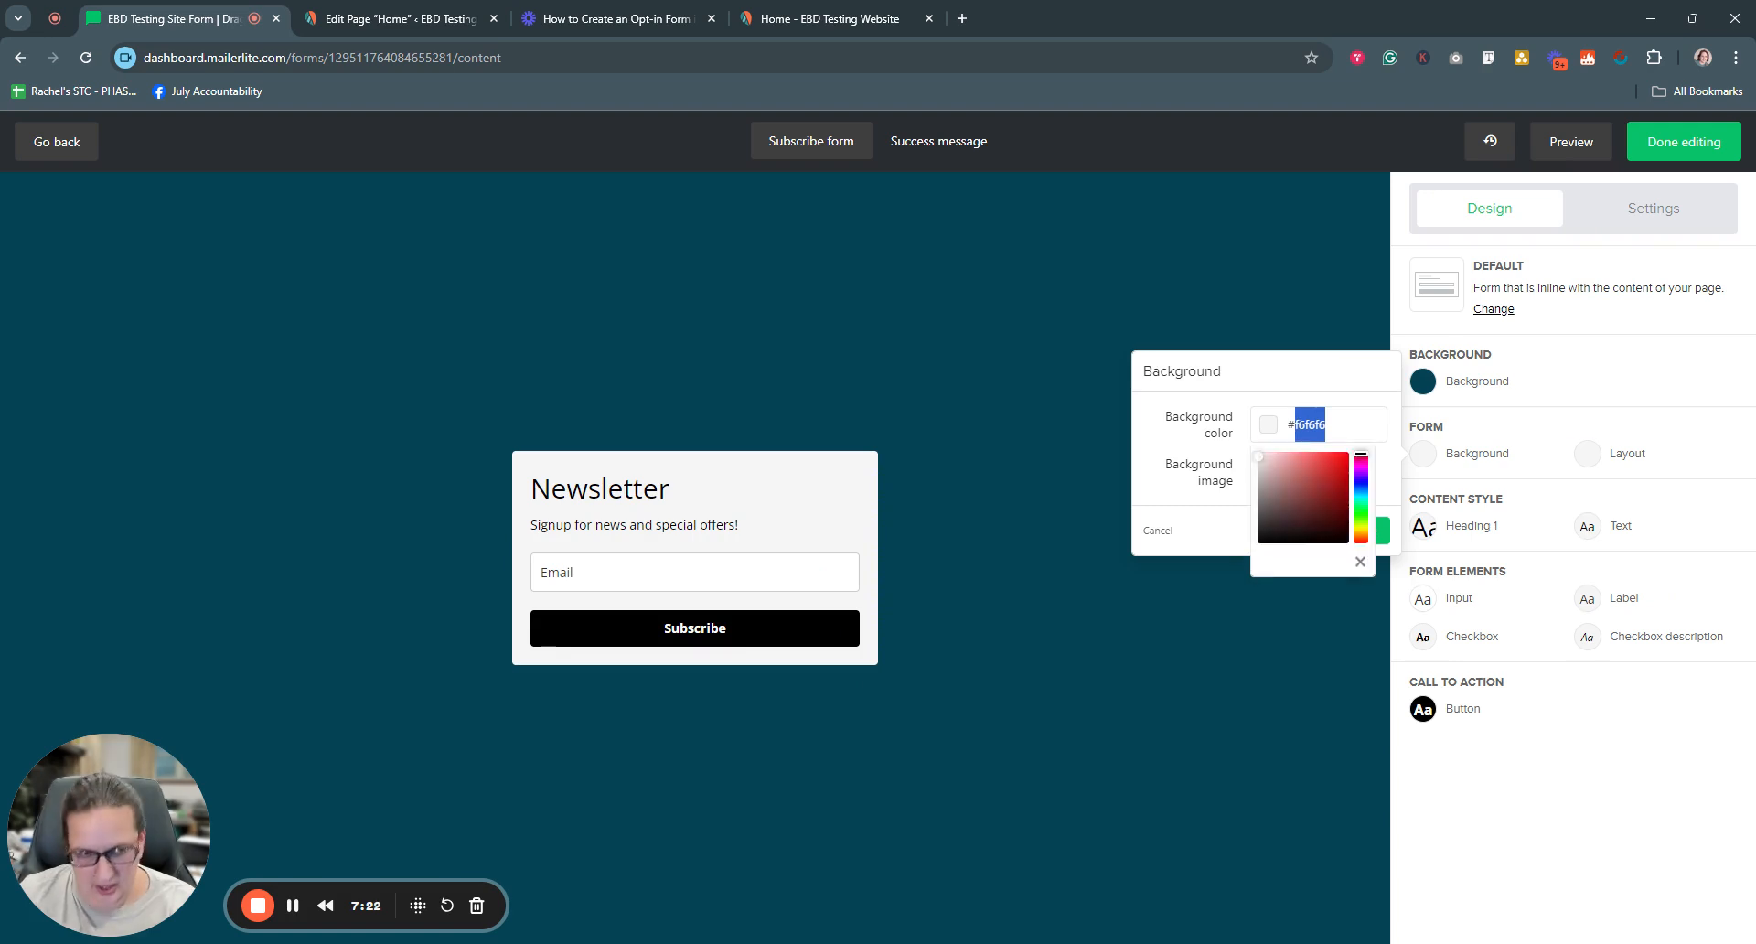
type("7ACFC4")
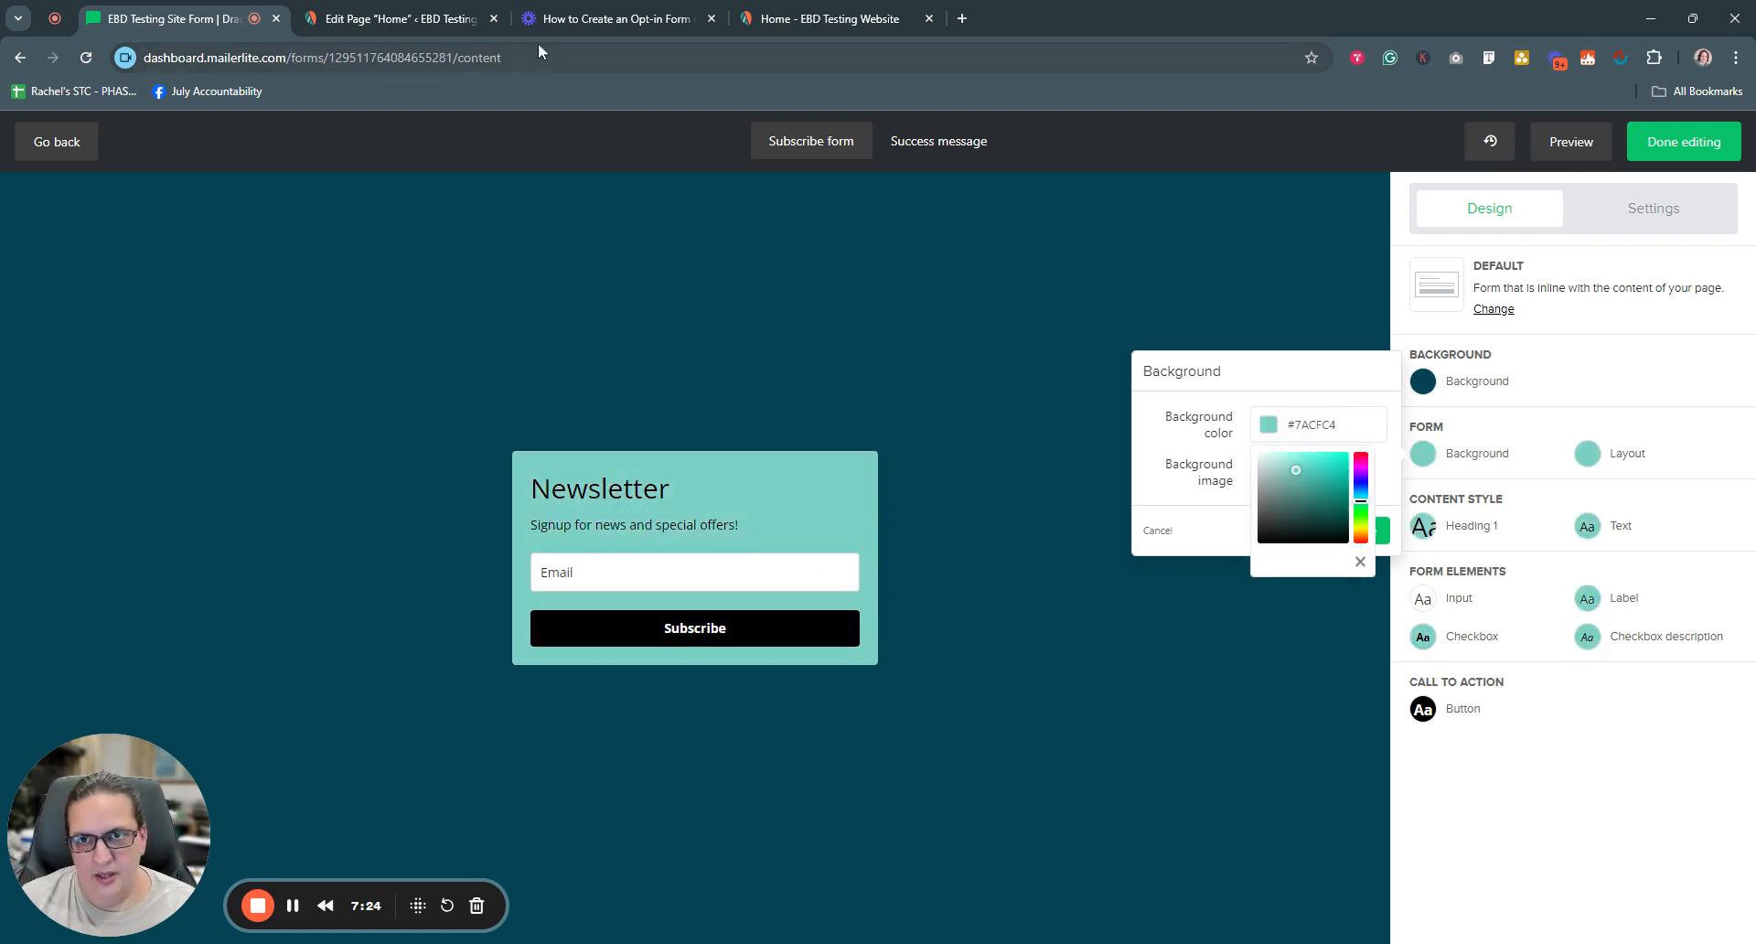
left_click(402, 18)
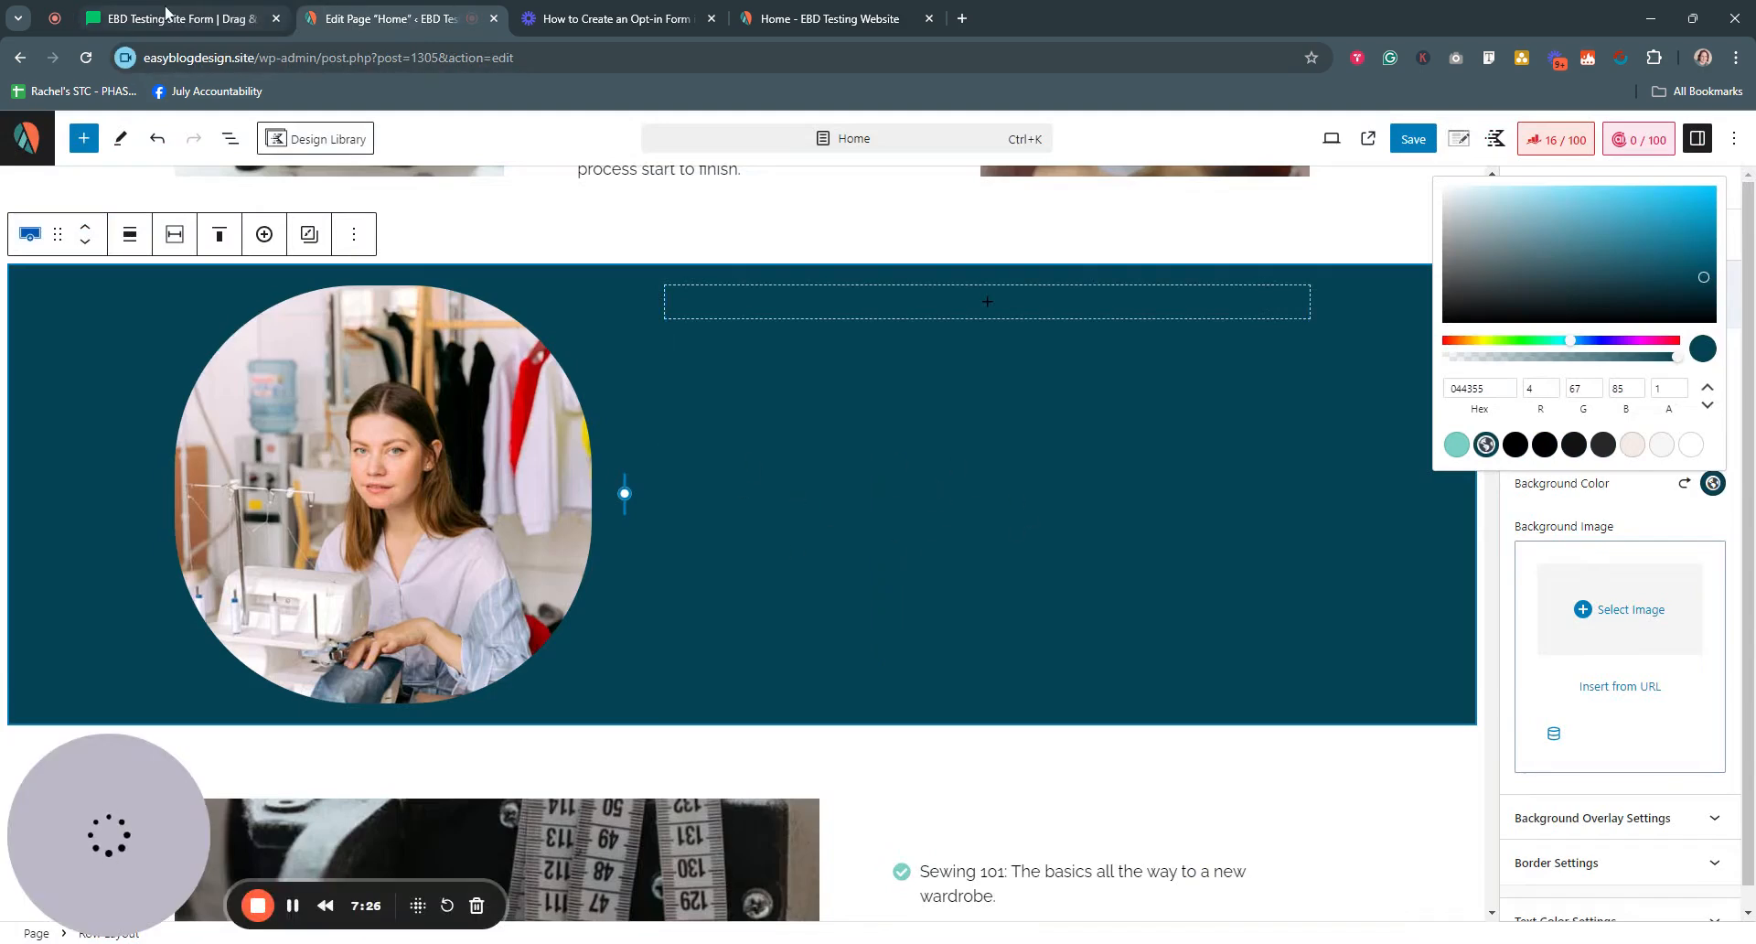
left_click(165, 13)
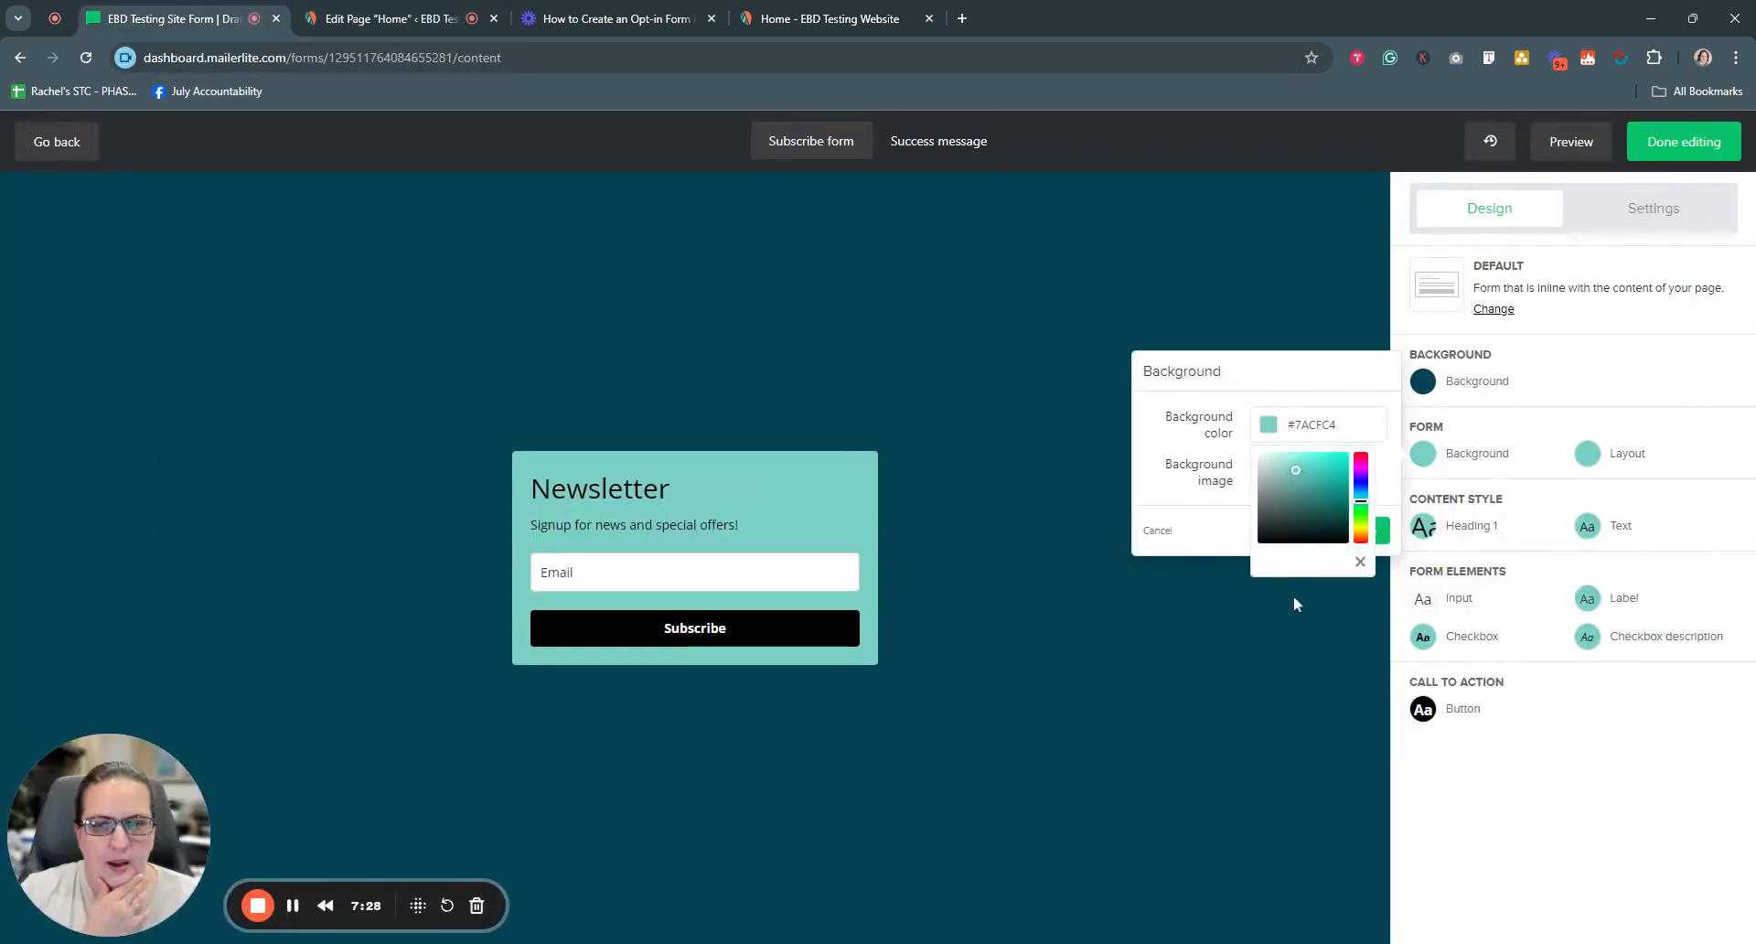
Lighten the form's background through paler teal shades to #cef5f1 and save the colour
key("ctrl+a")
type("#aeebe3")
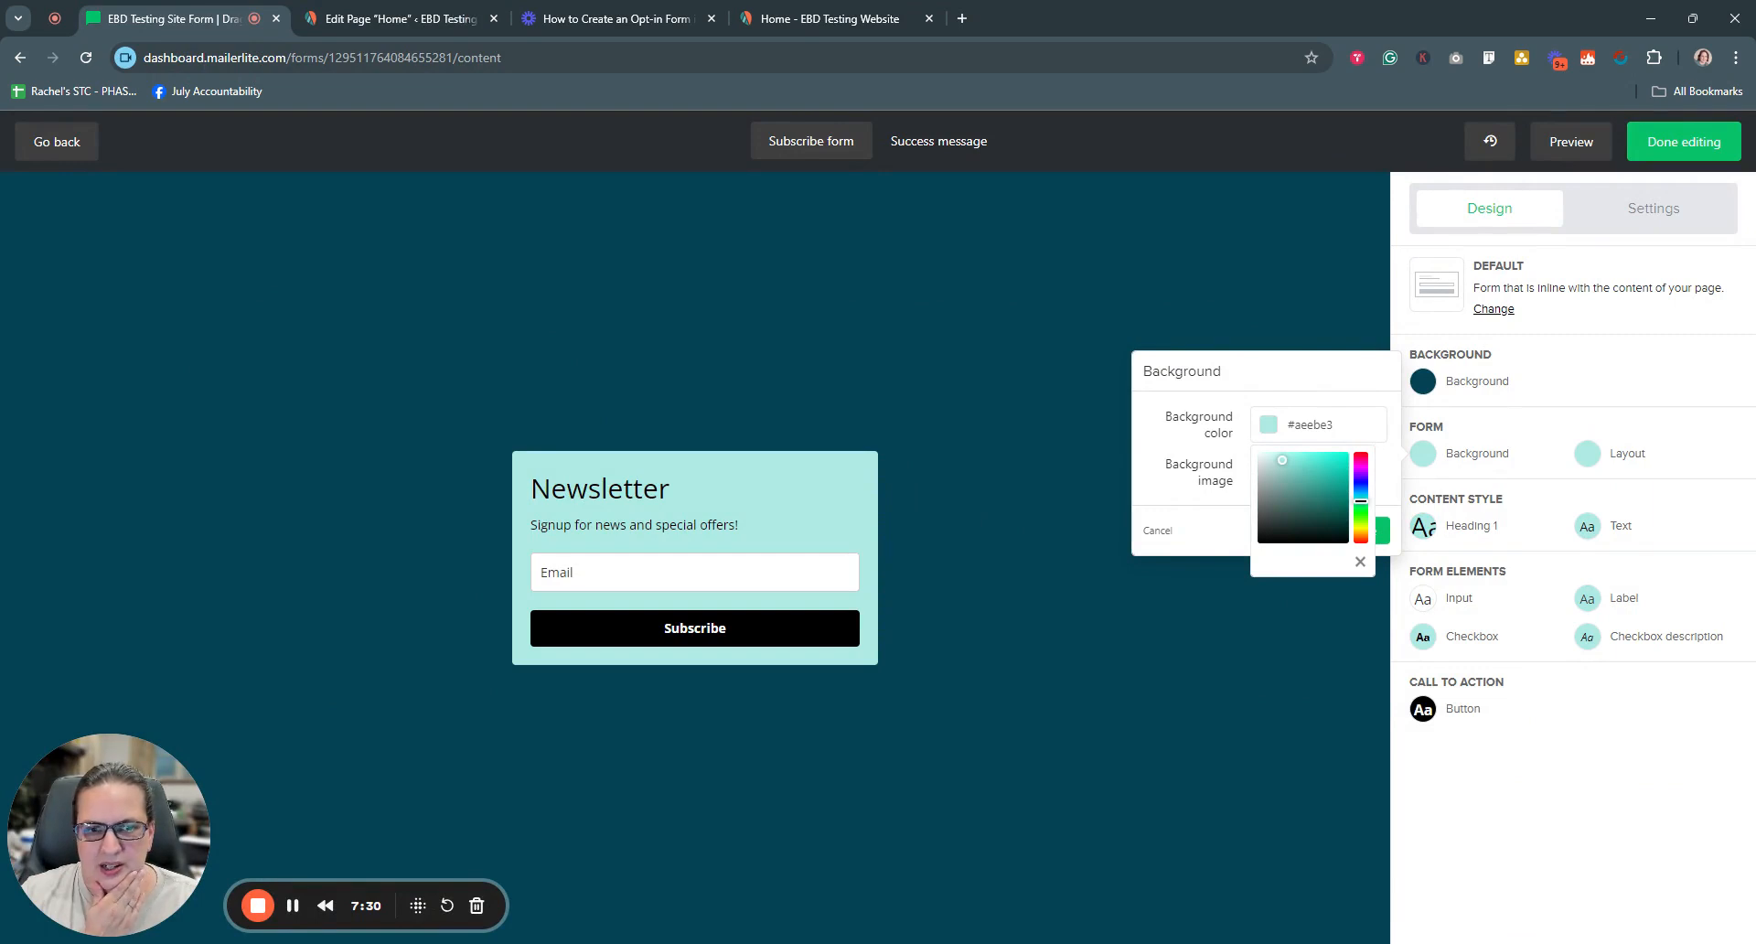
key("ctrl+a")
type("#c1e3df")
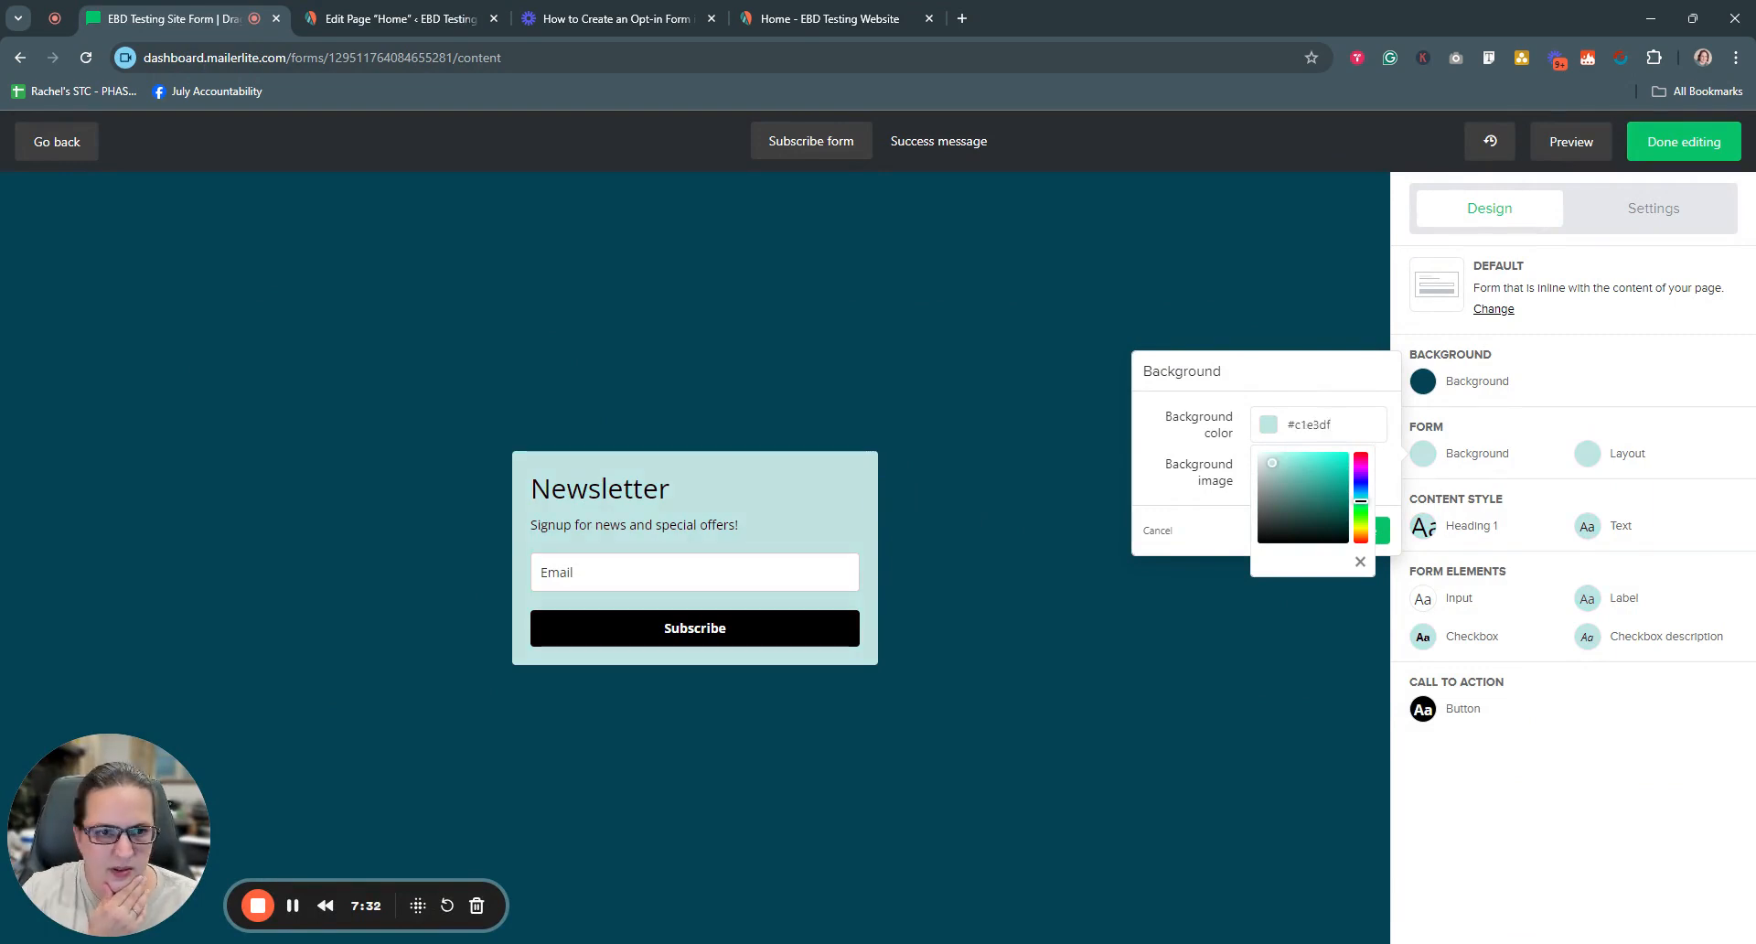
key("ctrl+a")
type("#b9f0ea")
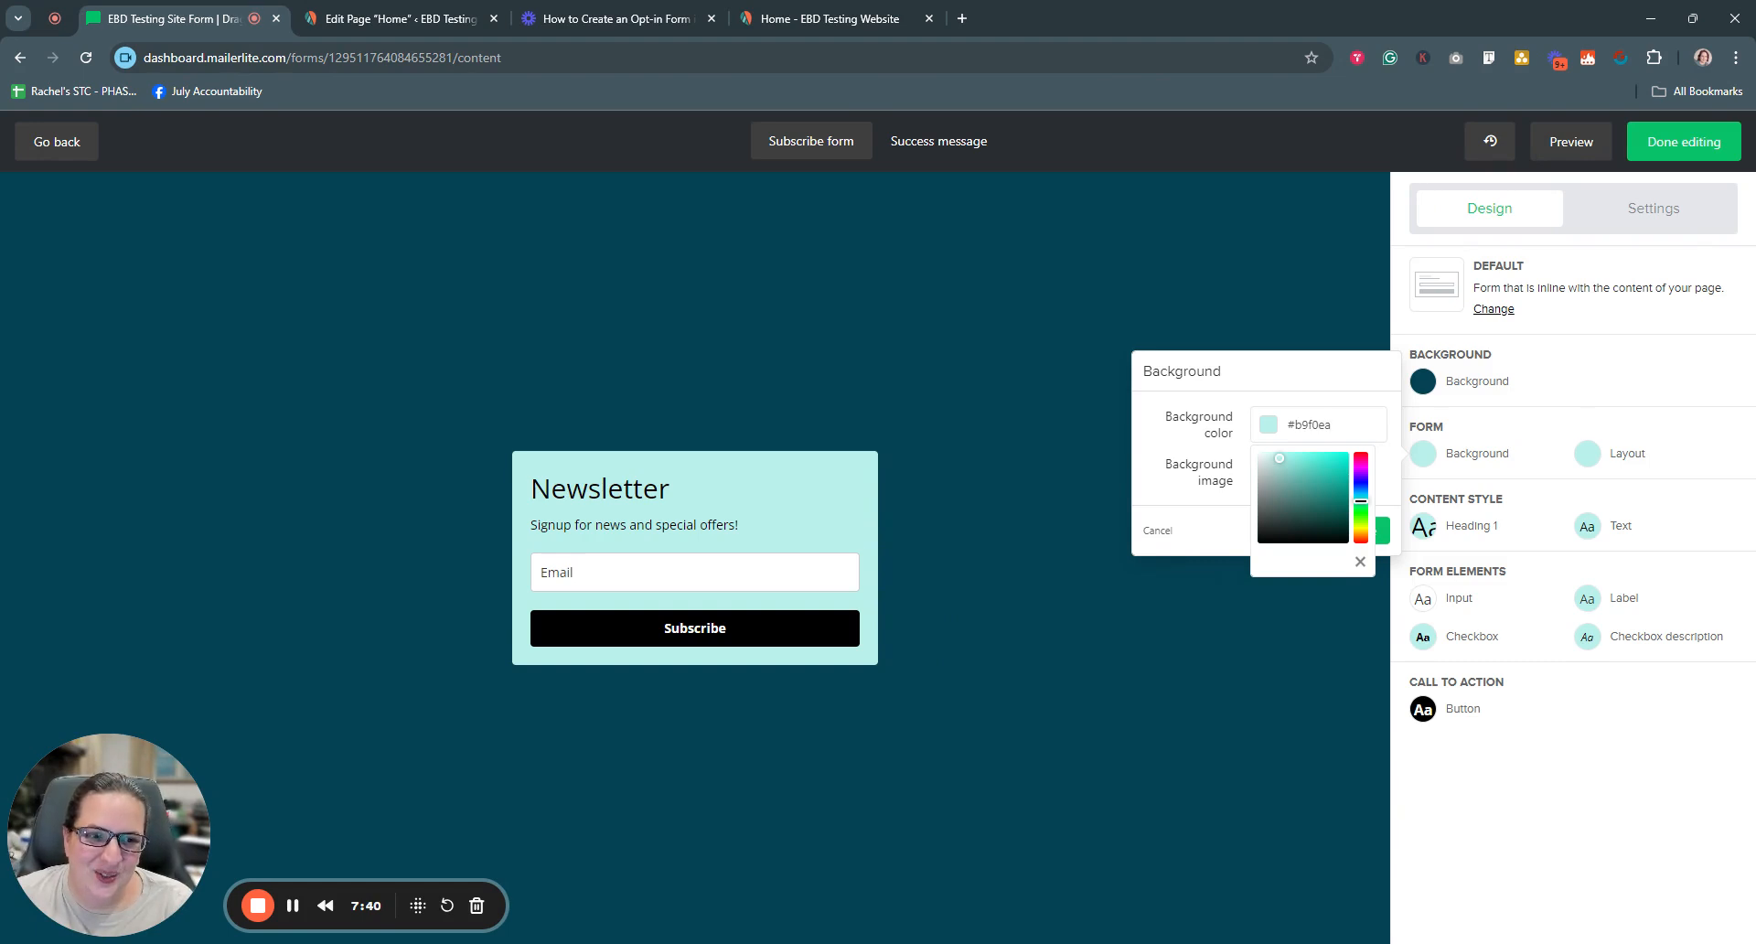
key("ctrl+a")
type("#cef5f1")
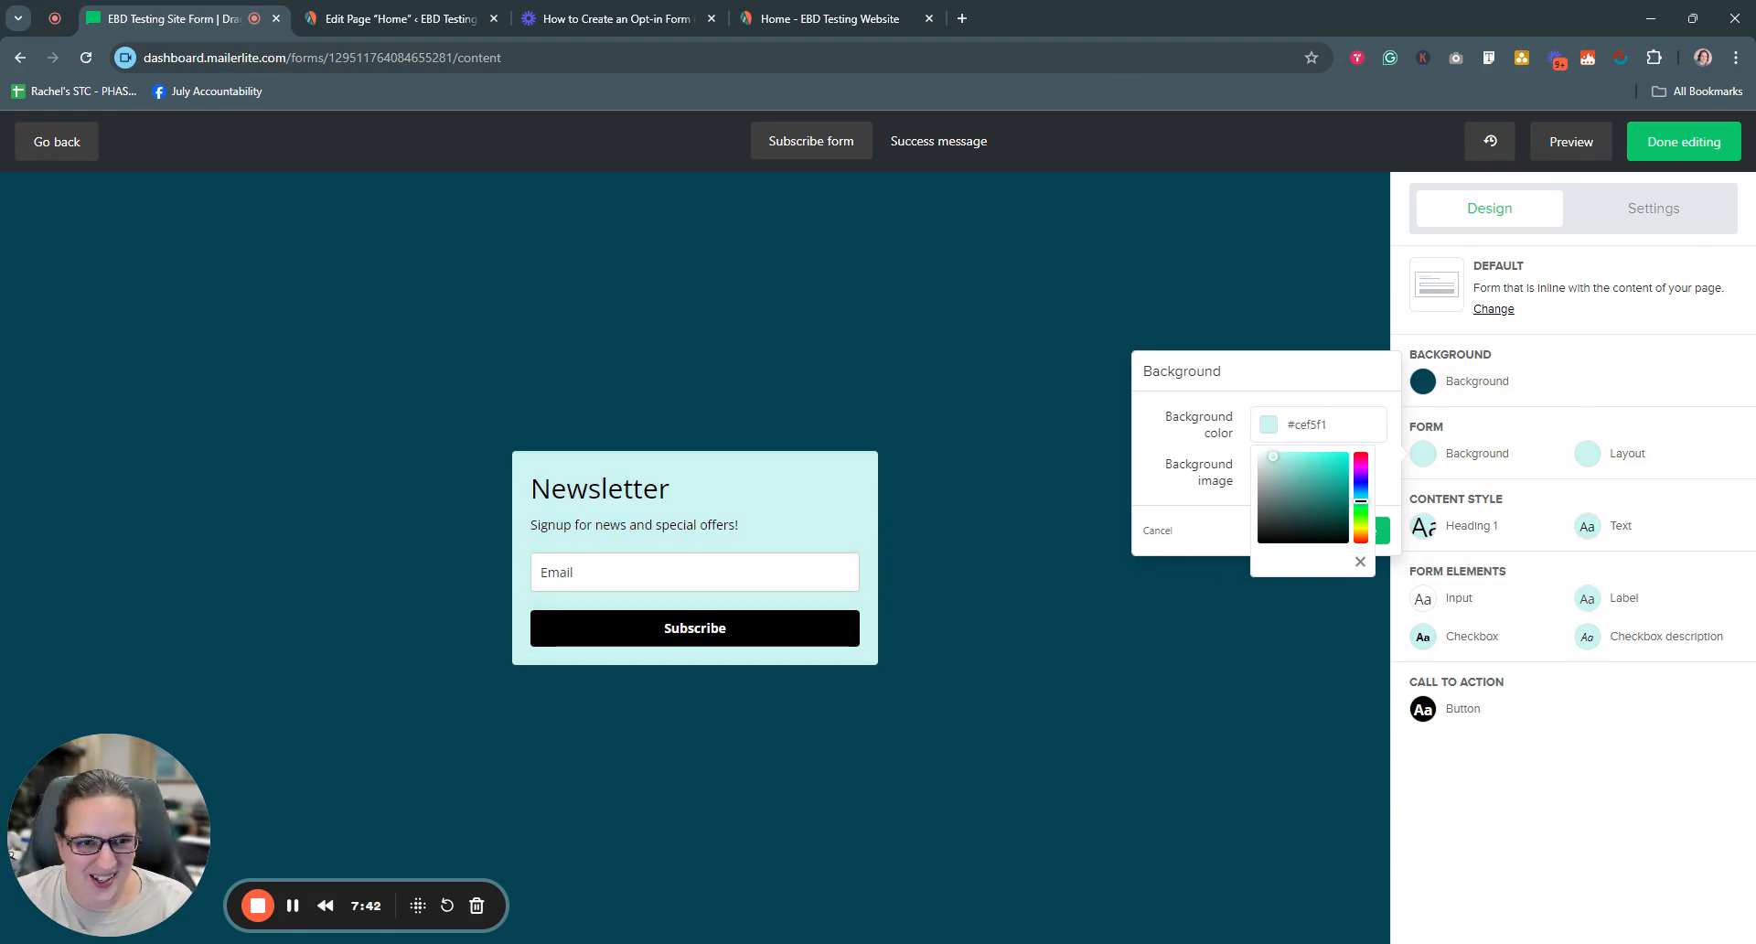
left_click(1301, 372)
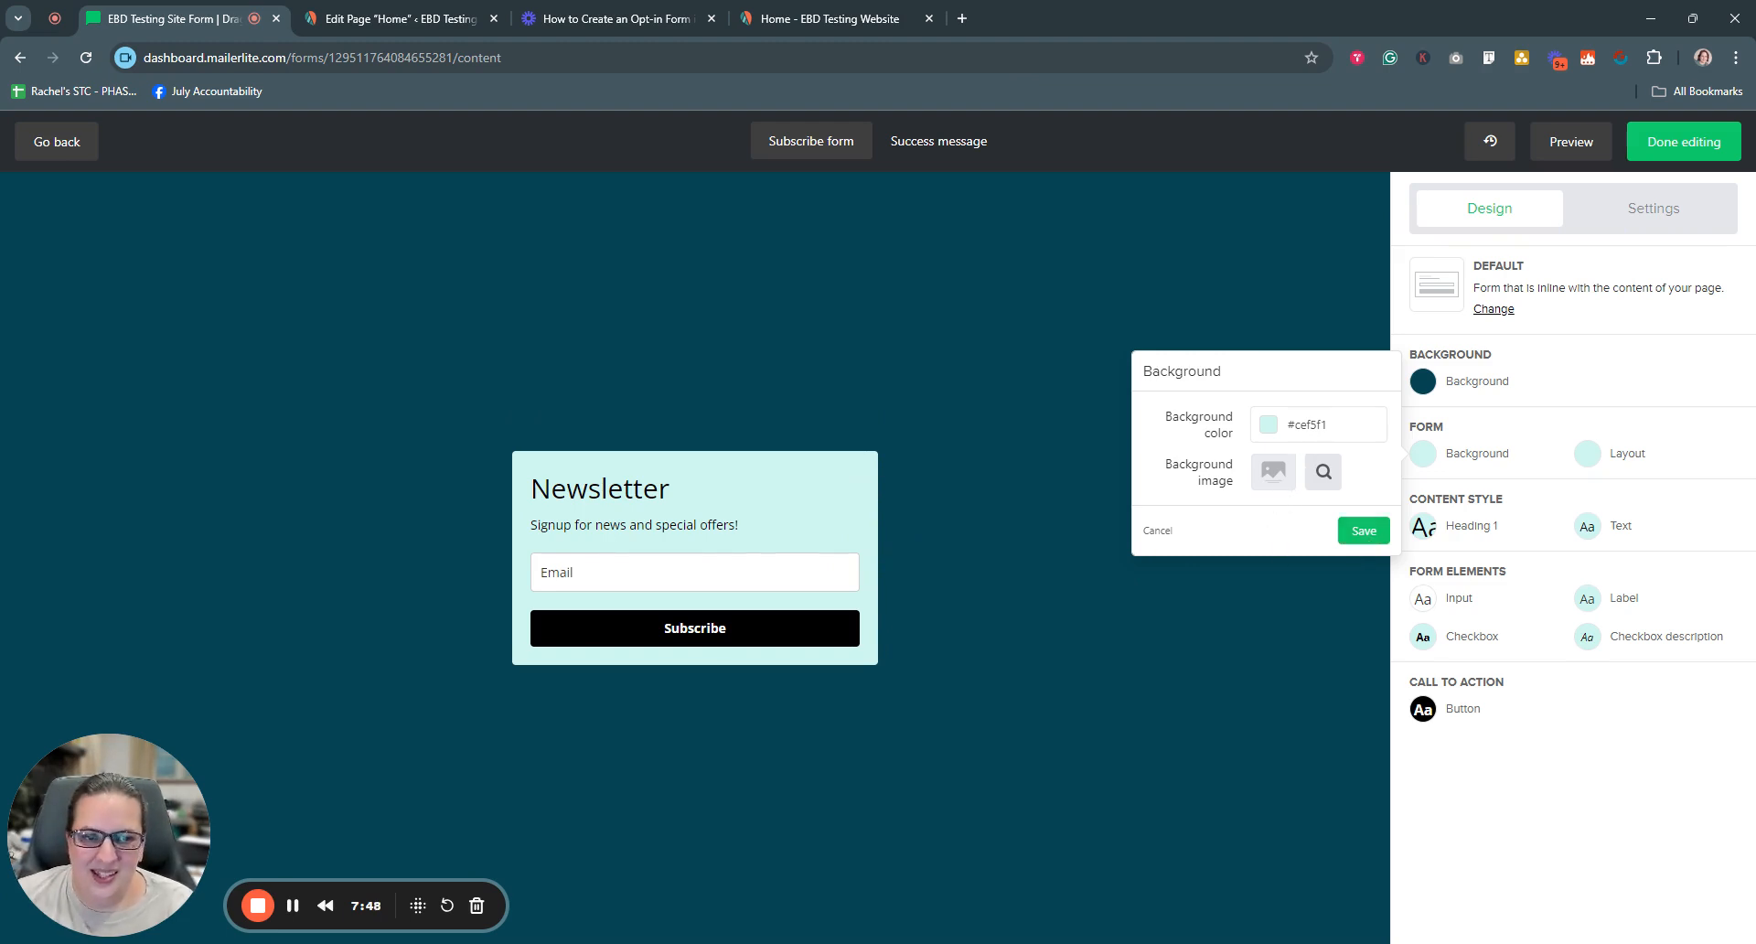
left_click(1363, 530)
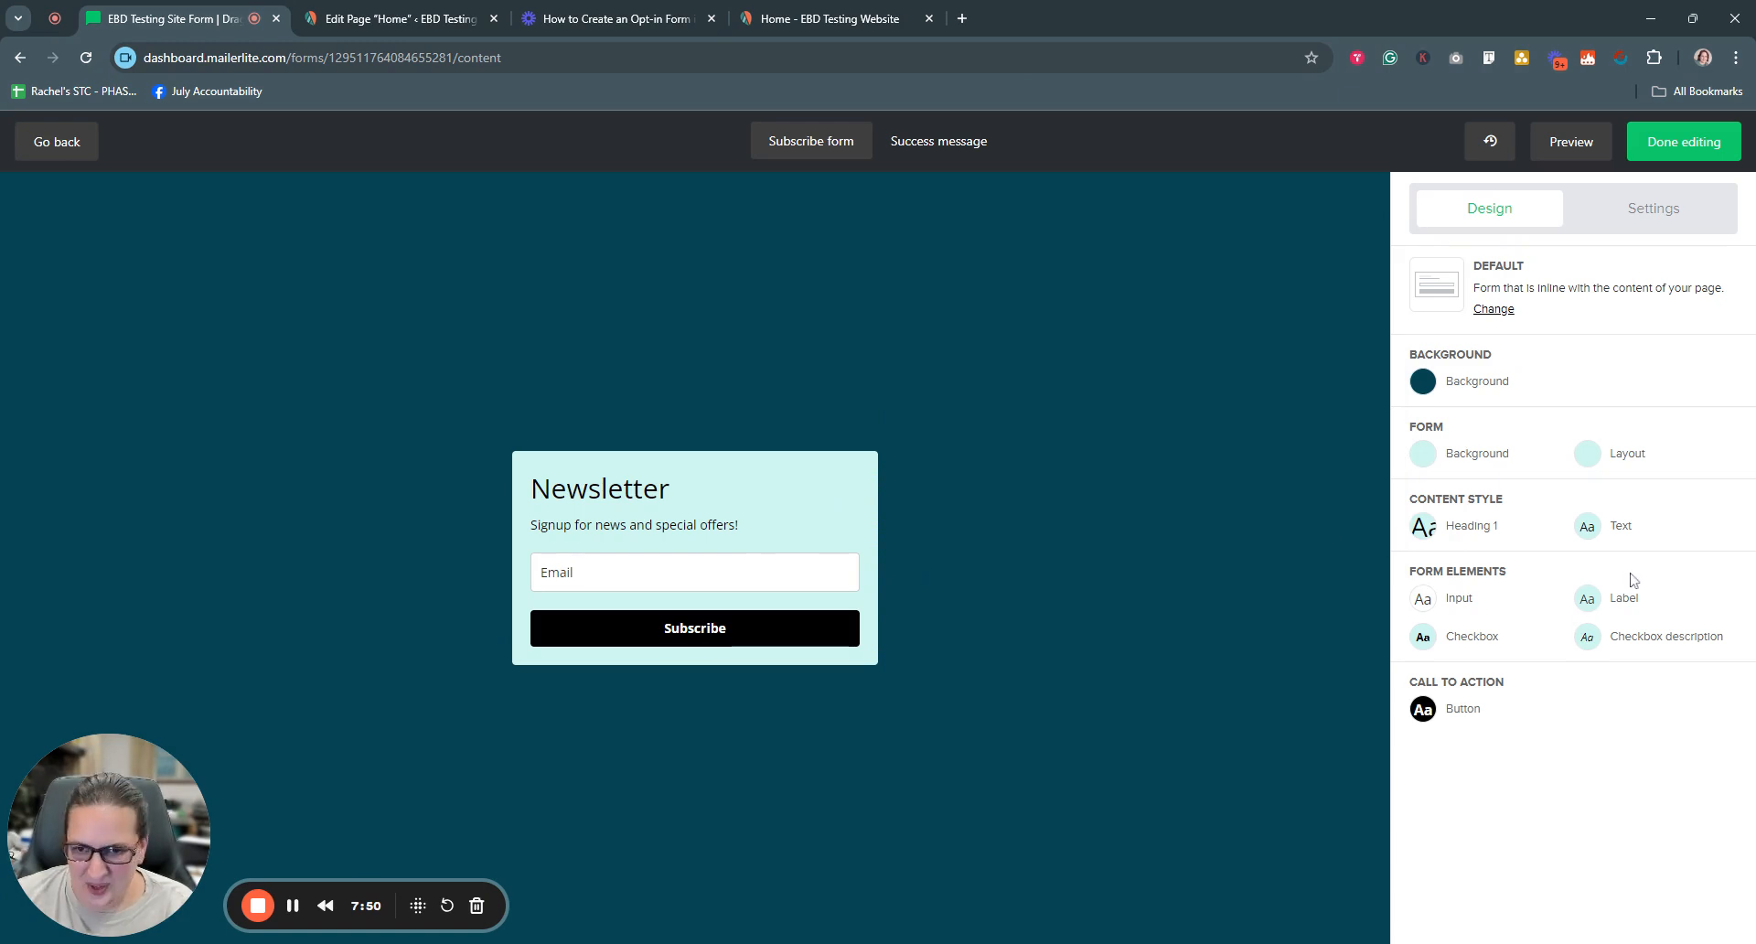
Open the form's layout settings and check the empty space beside the sewing photo on the live home page
left_click(1598, 460)
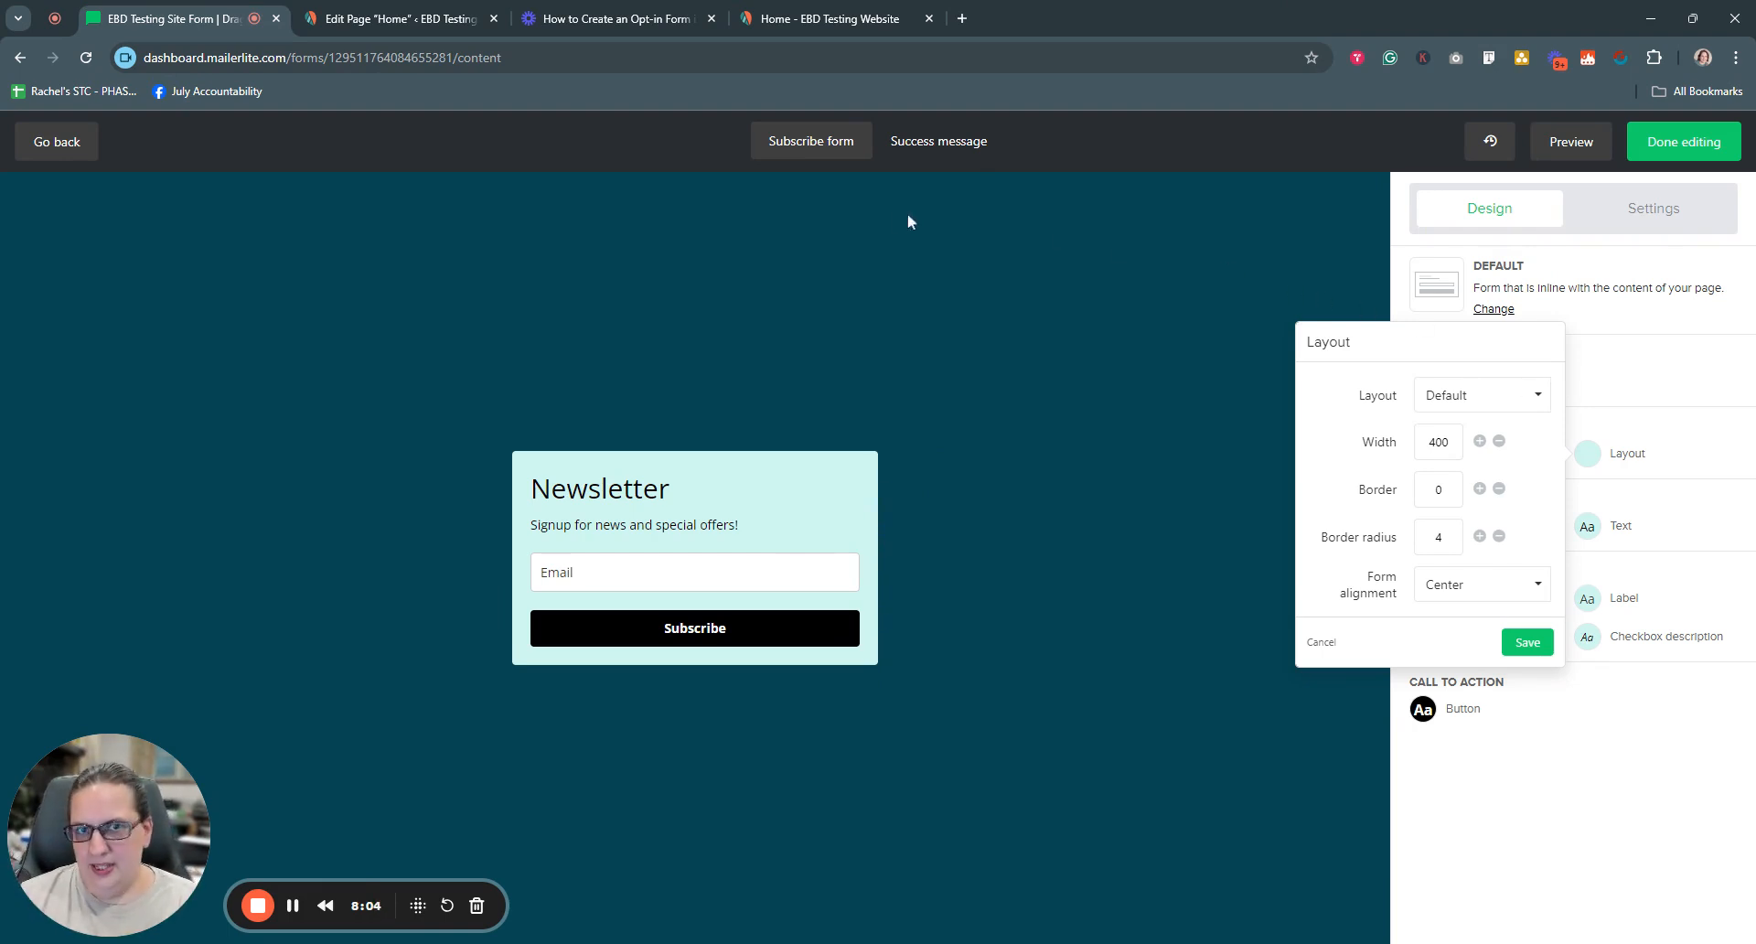
left_click(830, 20)
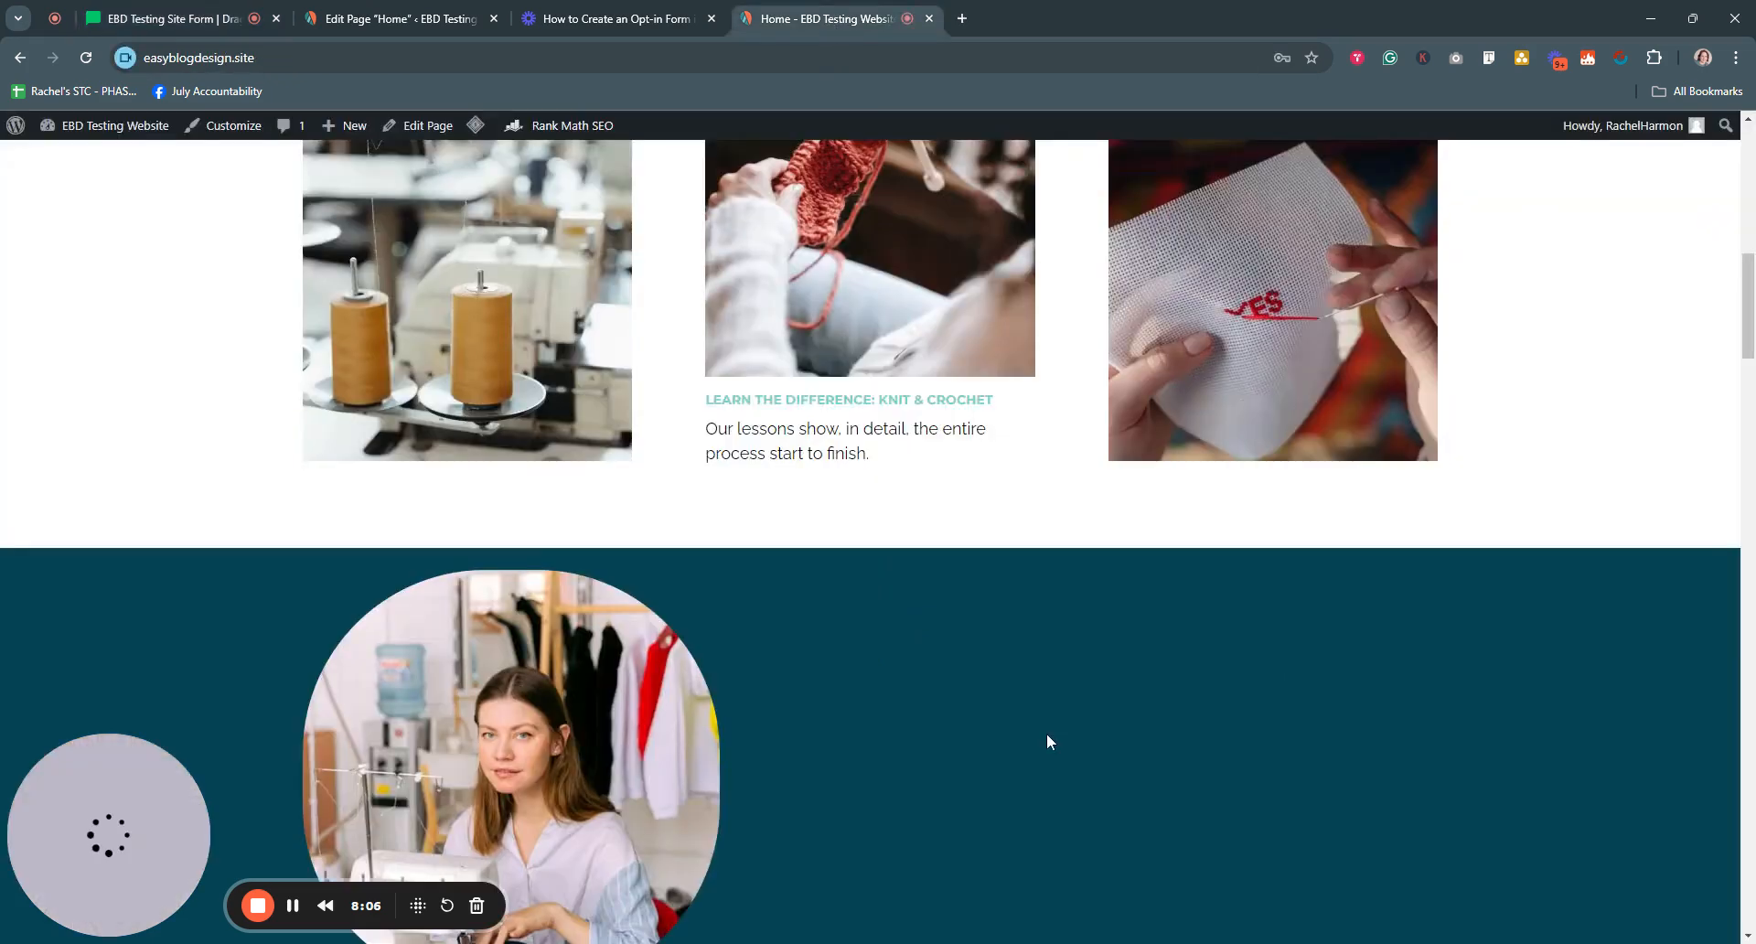
scroll(1072, 695, "down", 3)
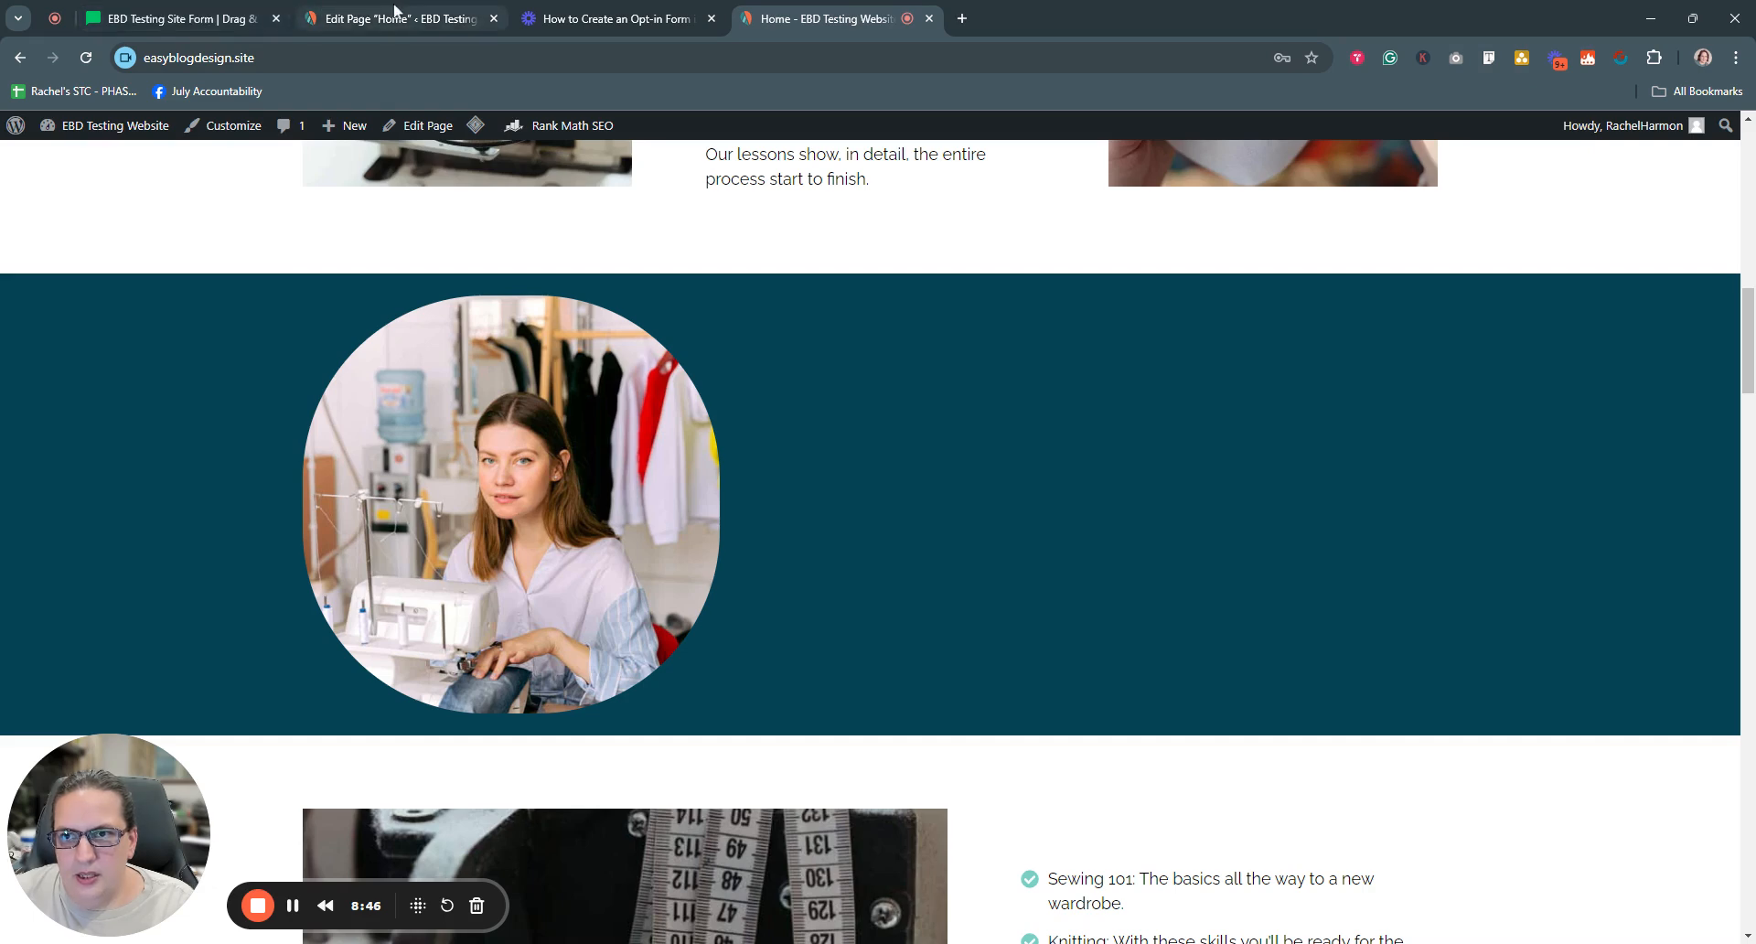
left_click(183, 18)
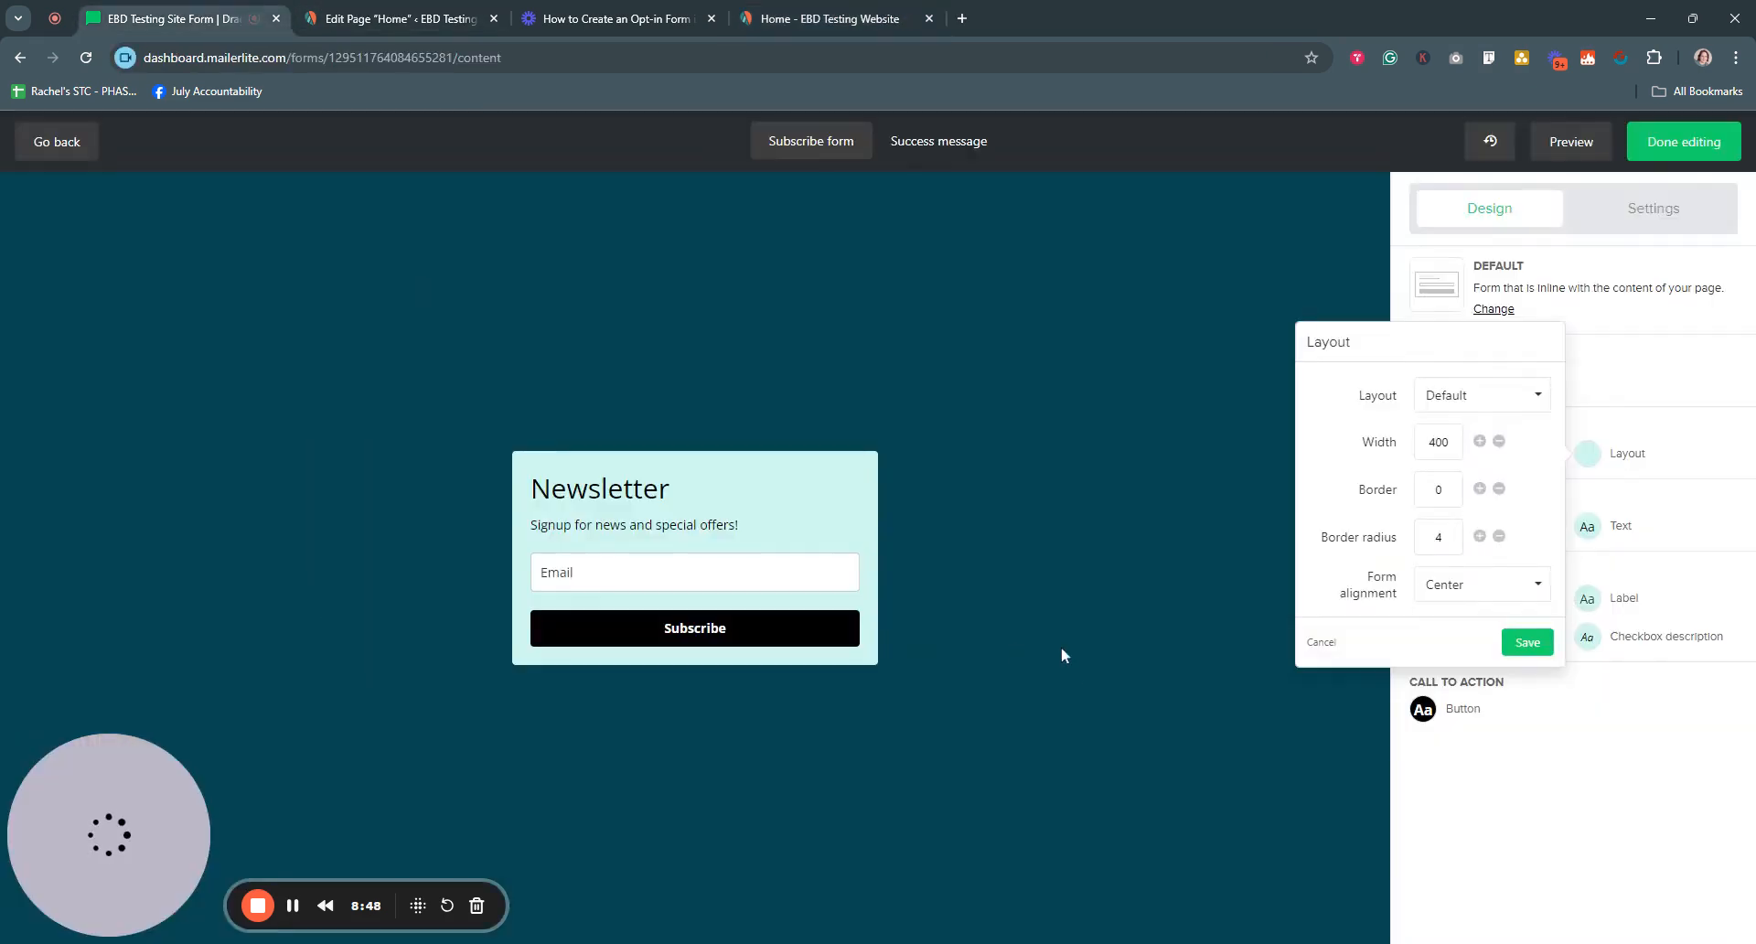
Try the Fullwidth layout for the form and return it to the Default layout
left_click(1535, 397)
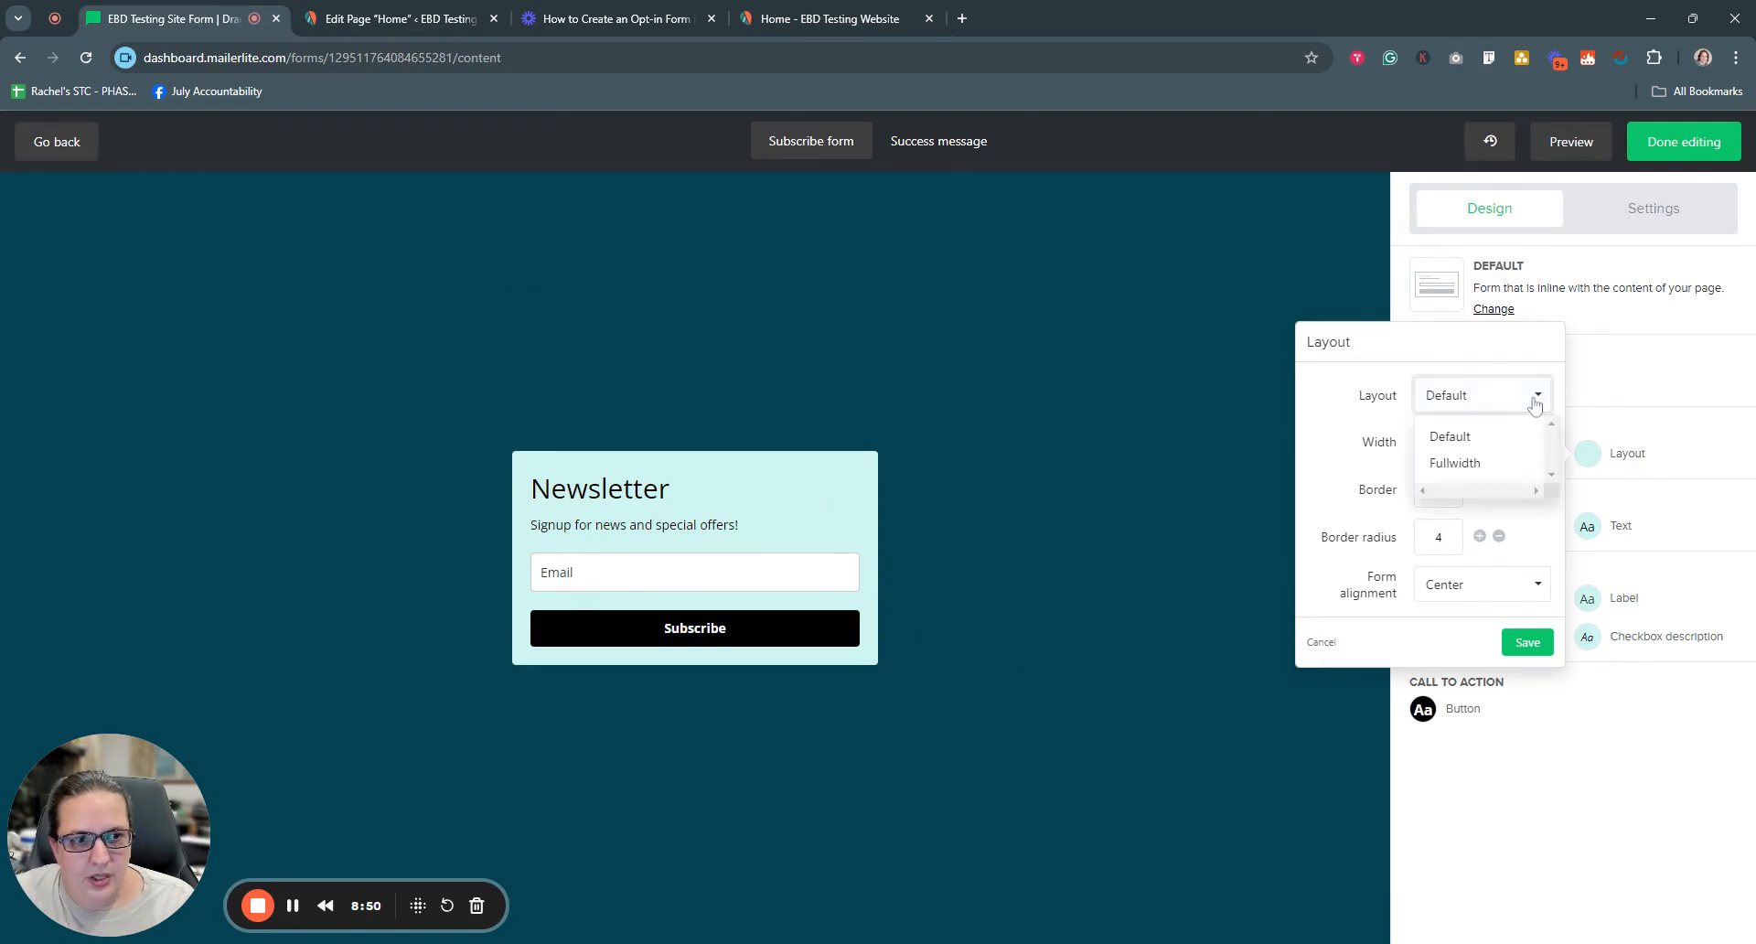
left_click(1471, 463)
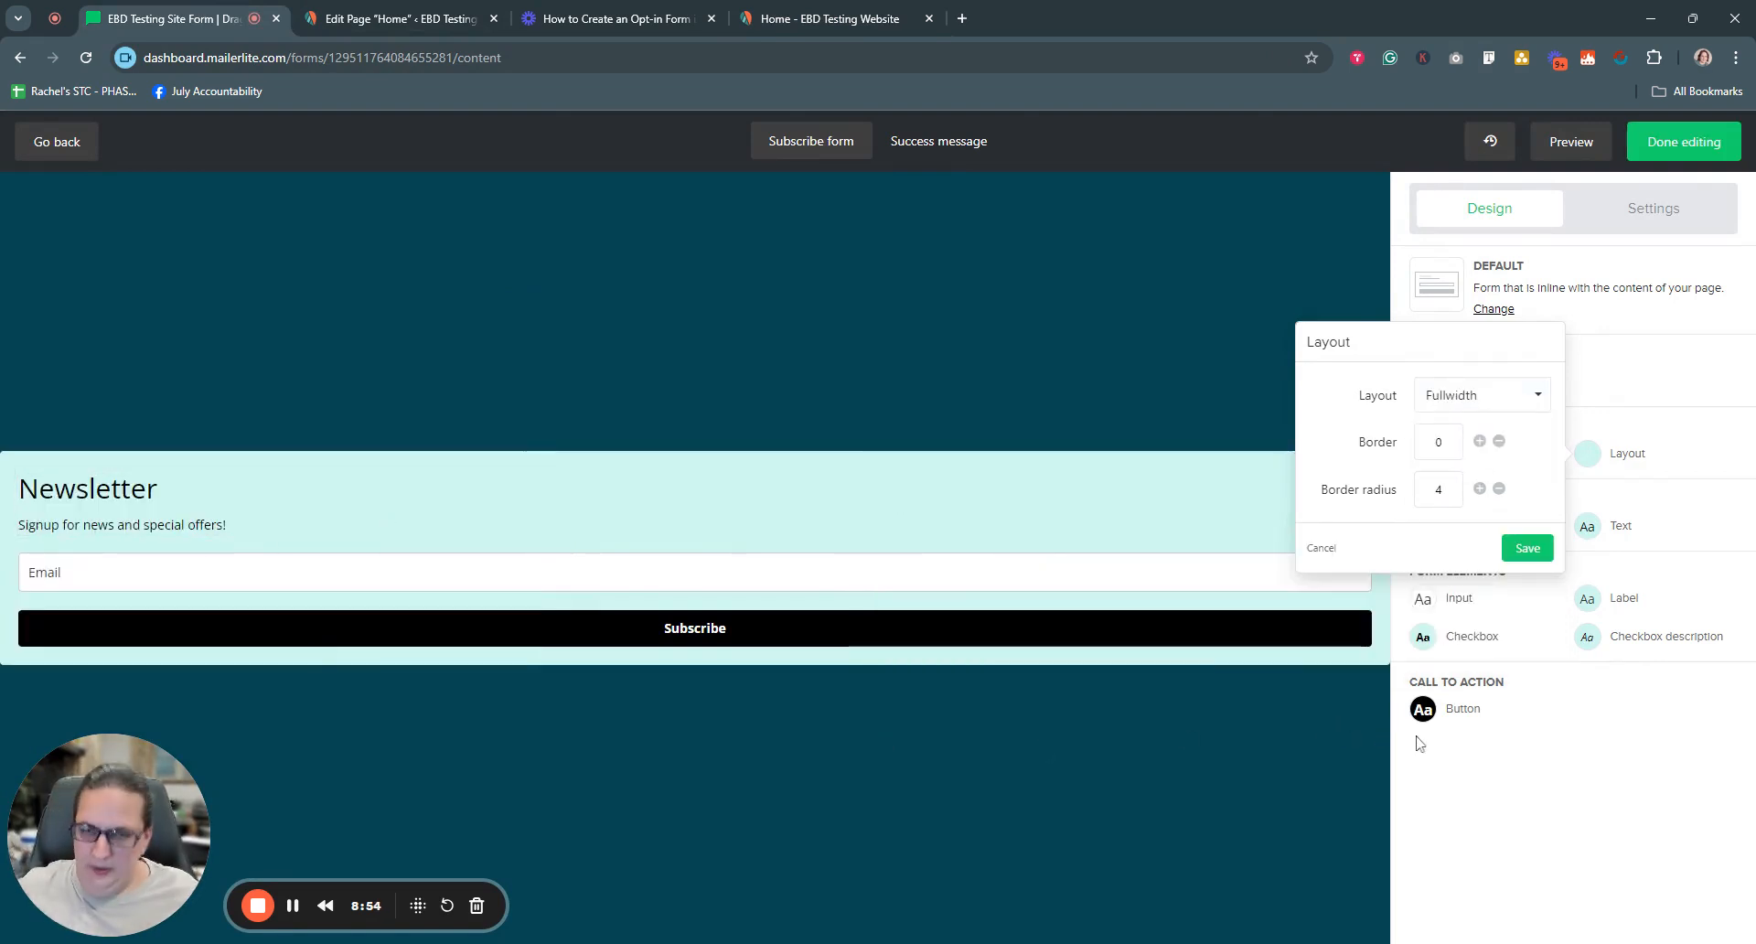
left_click(1534, 395)
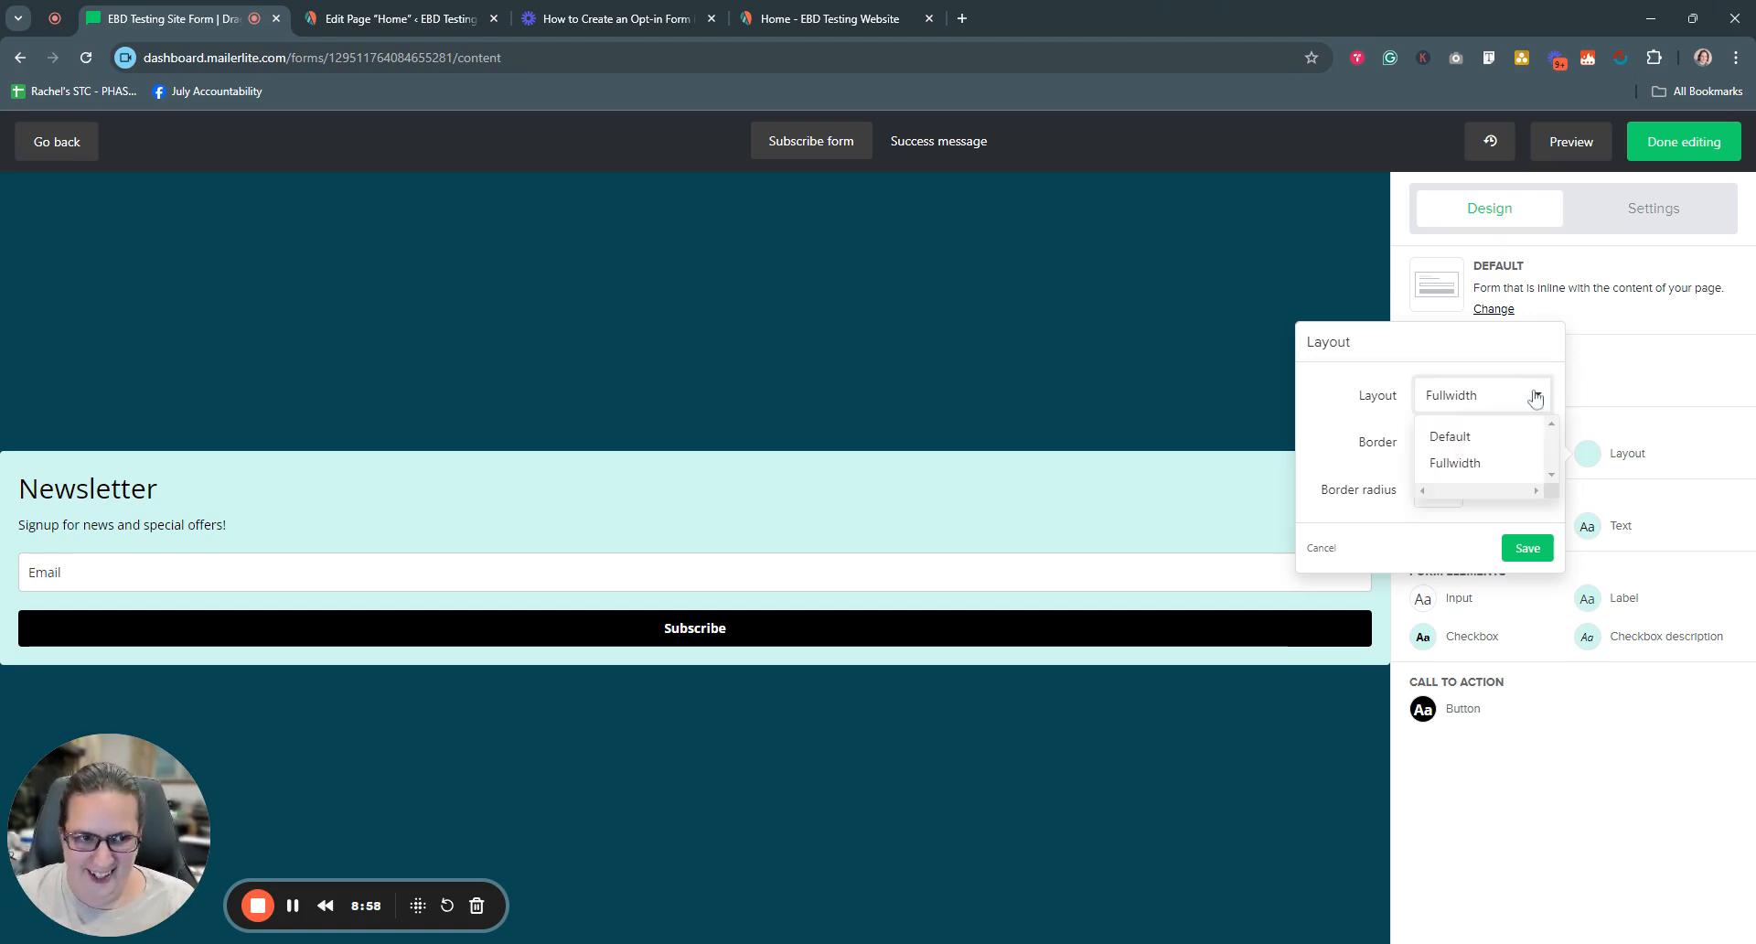
left_click(1445, 434)
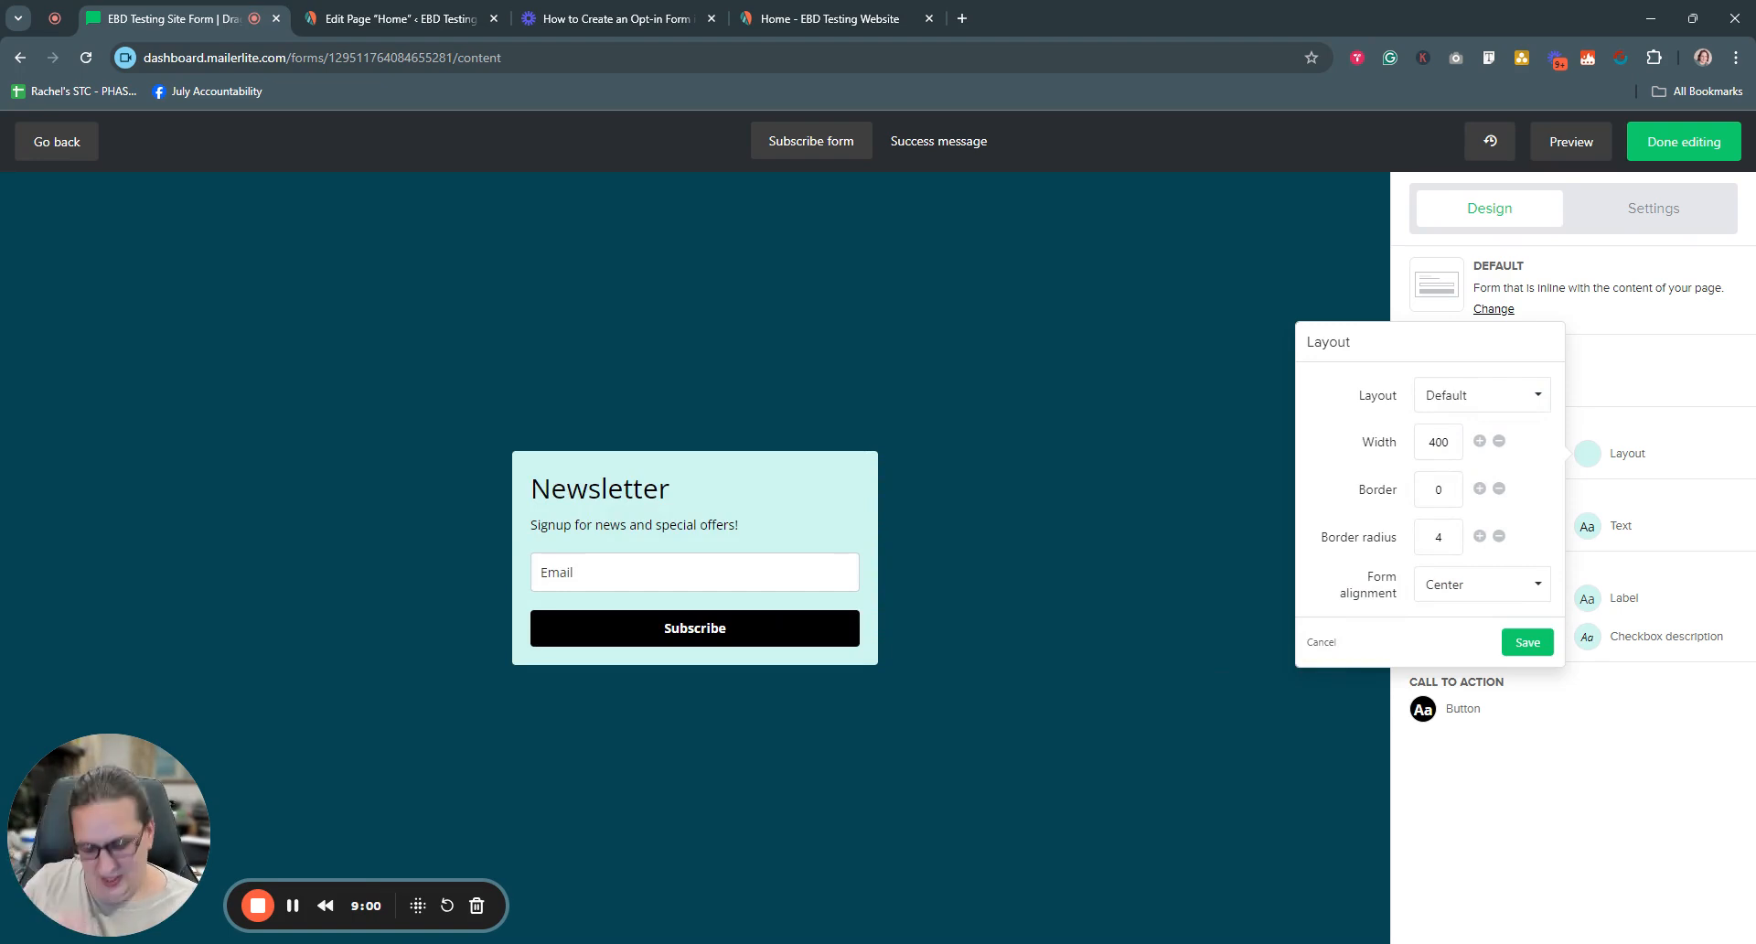
Try a form width of 800 and reduce it to 600
double_click(1439, 442)
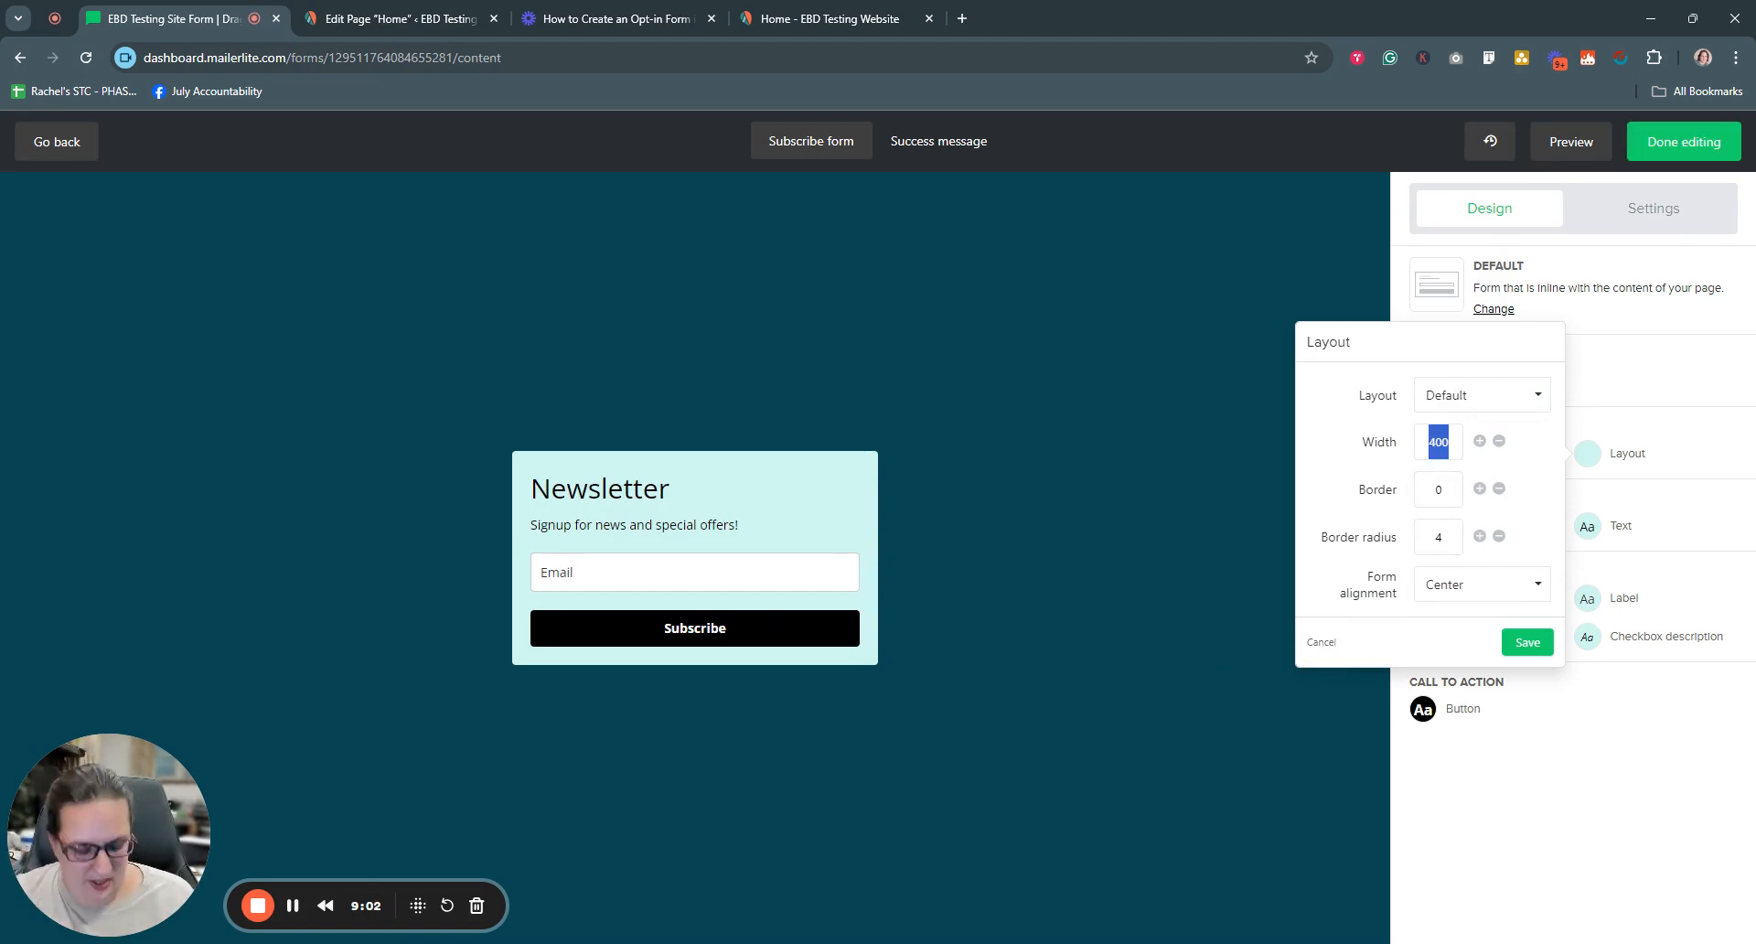
type("8000")
key("BackSpace")
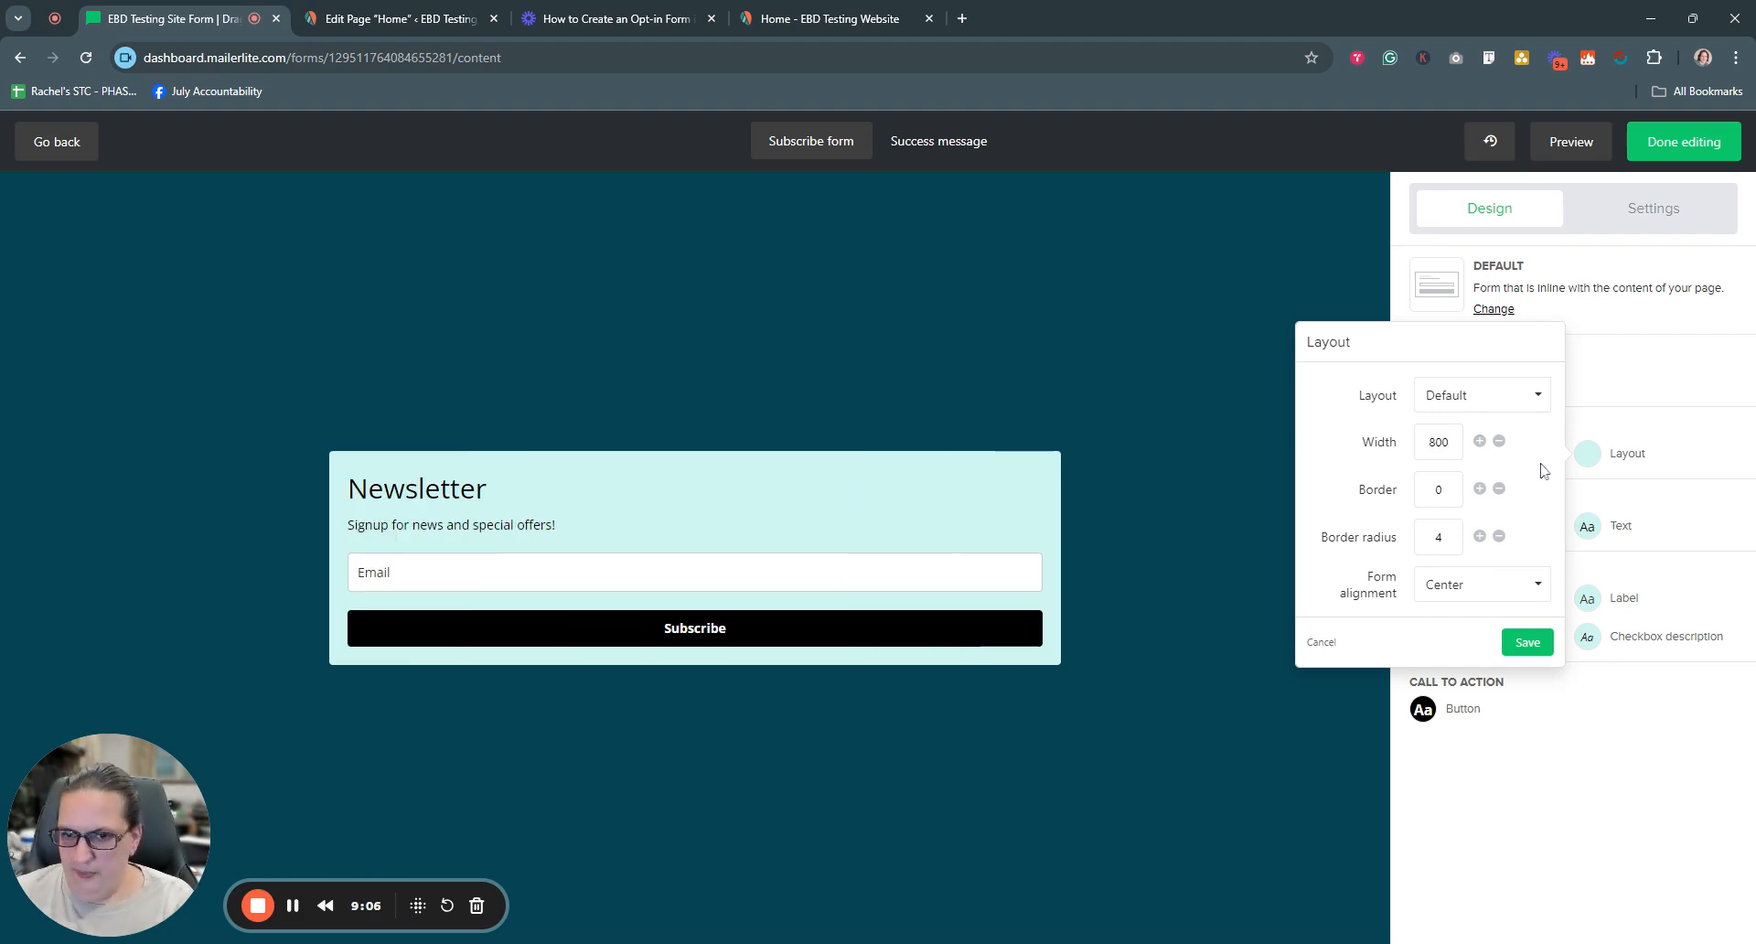
double_click(1437, 442)
type("600")
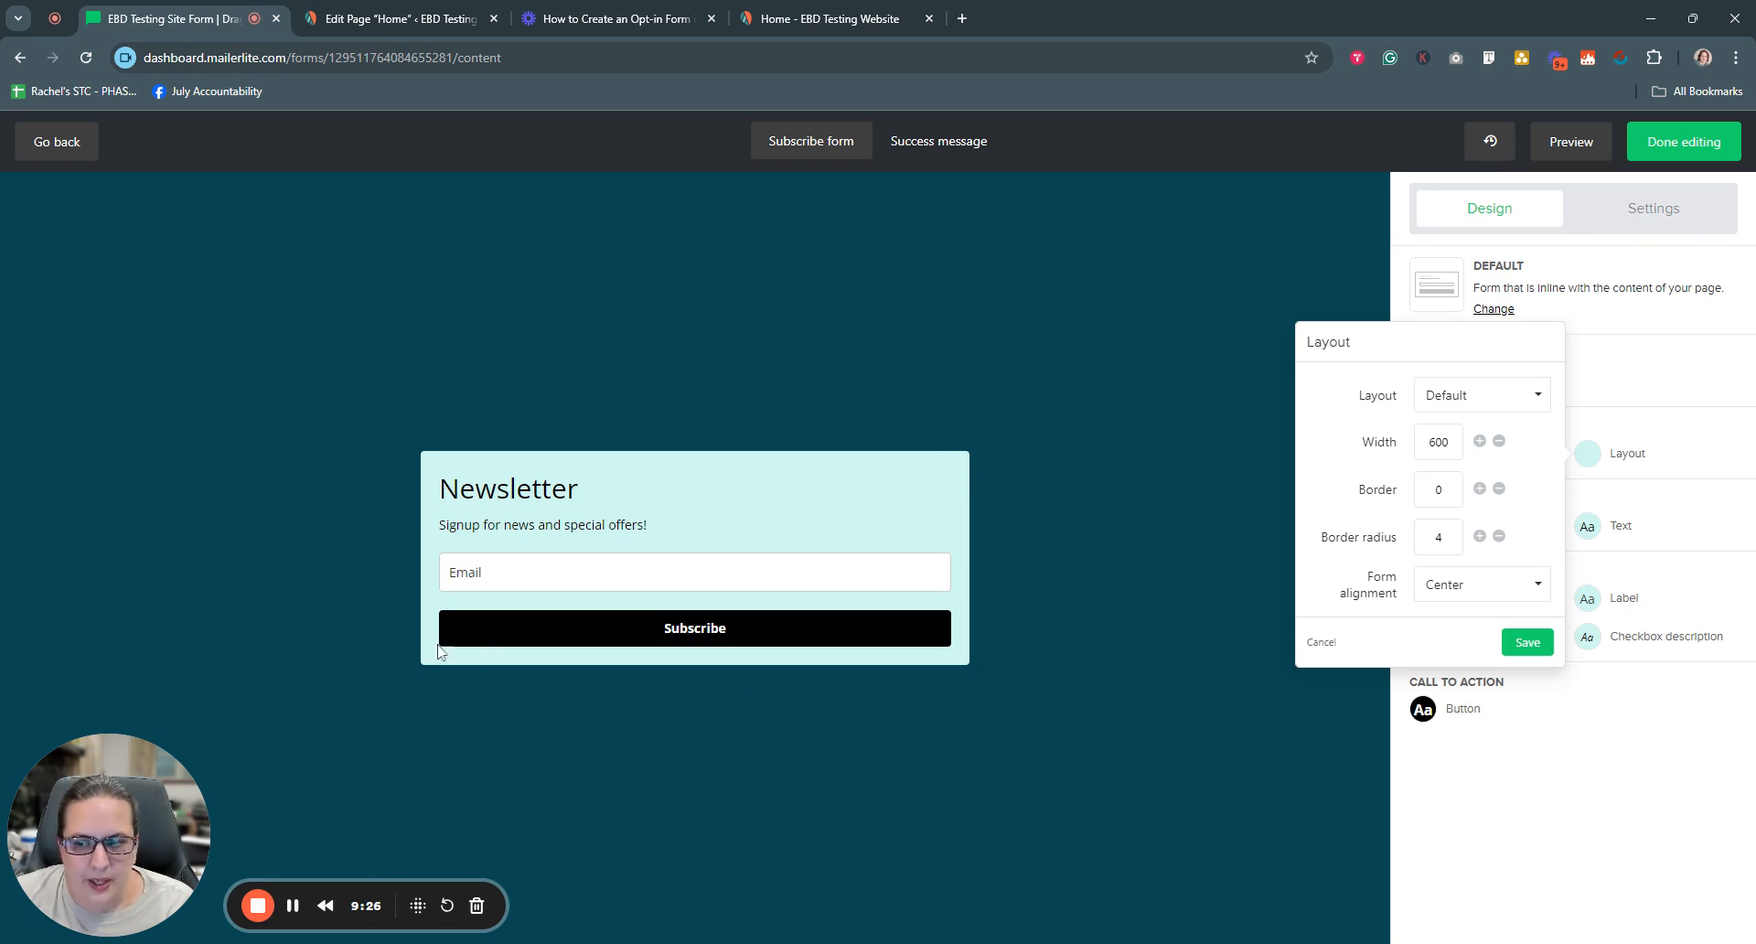
Try a border of 4 around the form and bring it back to 0
left_click(1479, 489)
left_click(1478, 489)
left_click(1478, 489)
left_click(1479, 489)
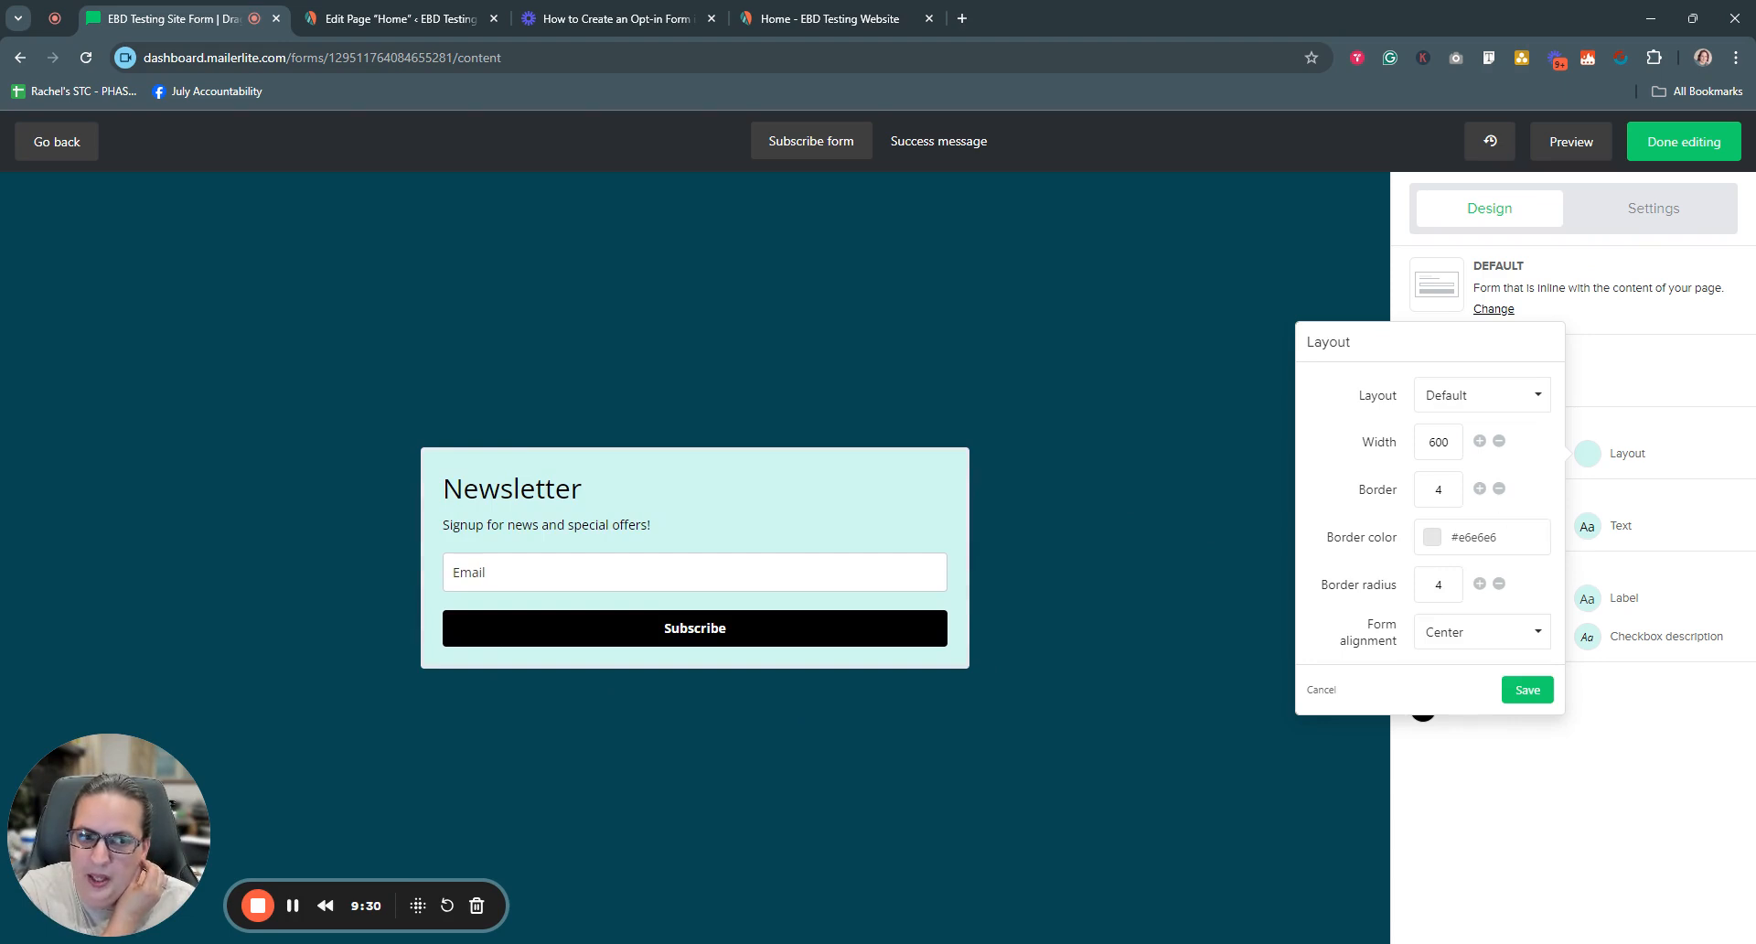
left_click(1498, 488)
left_click(1498, 488)
left_click(1498, 488)
left_click(1498, 488)
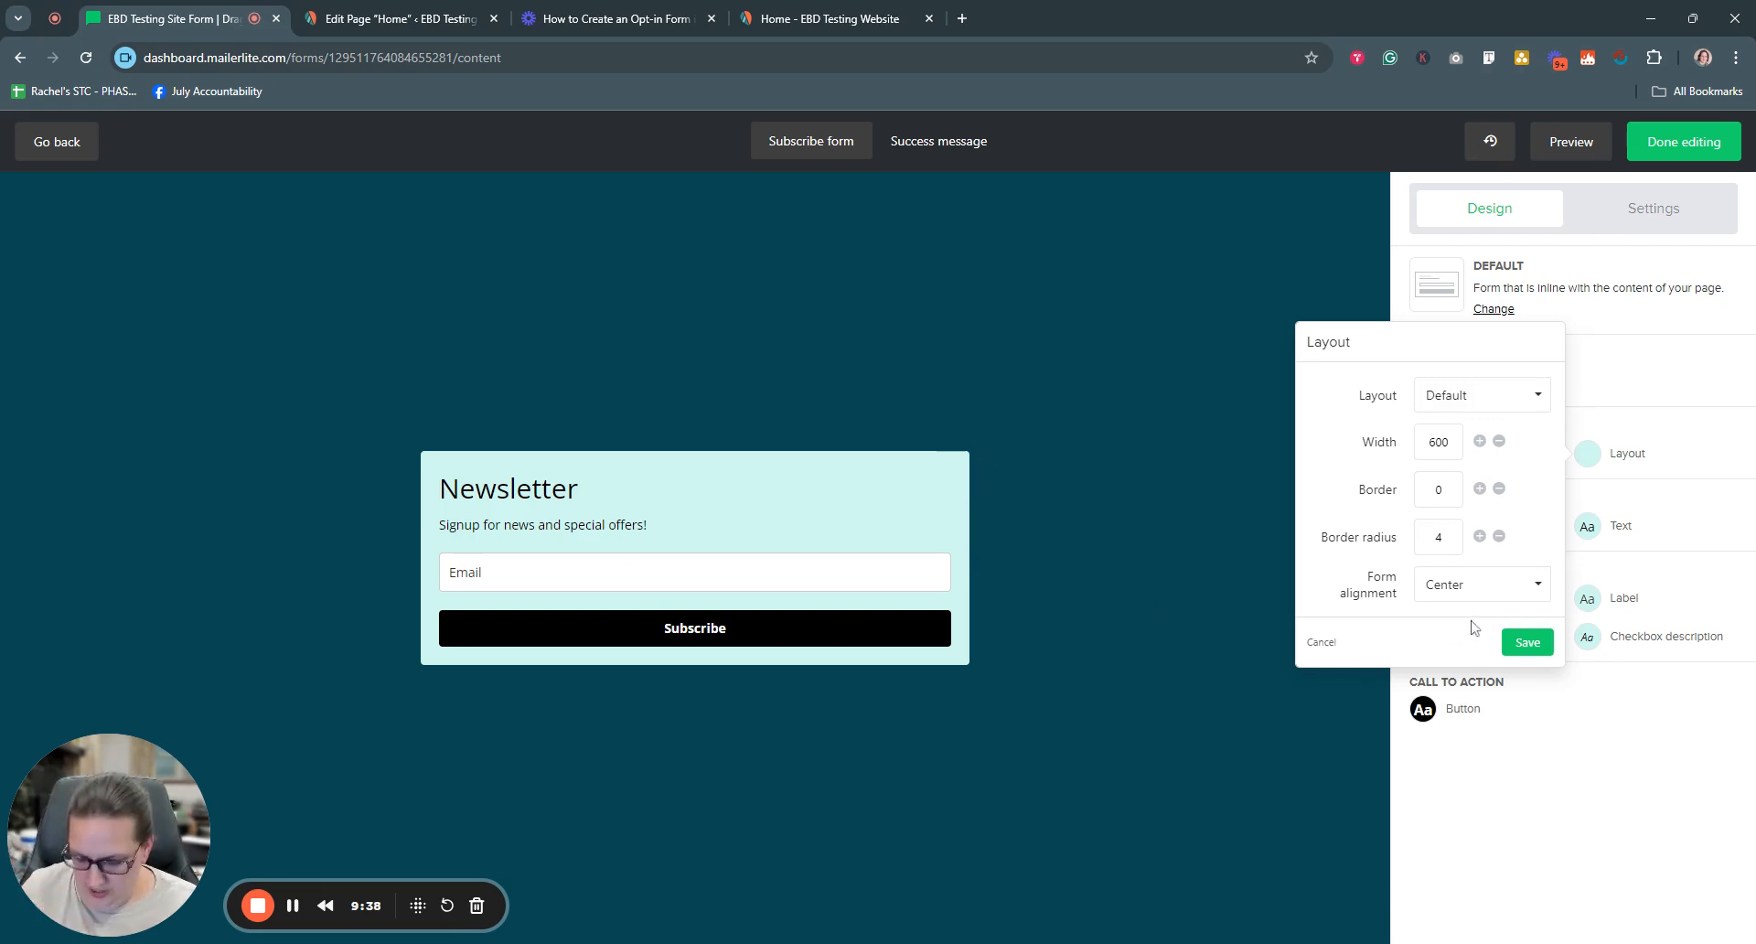
Check the form alignment options, keep Center and save the layout settings
left_click(1512, 592)
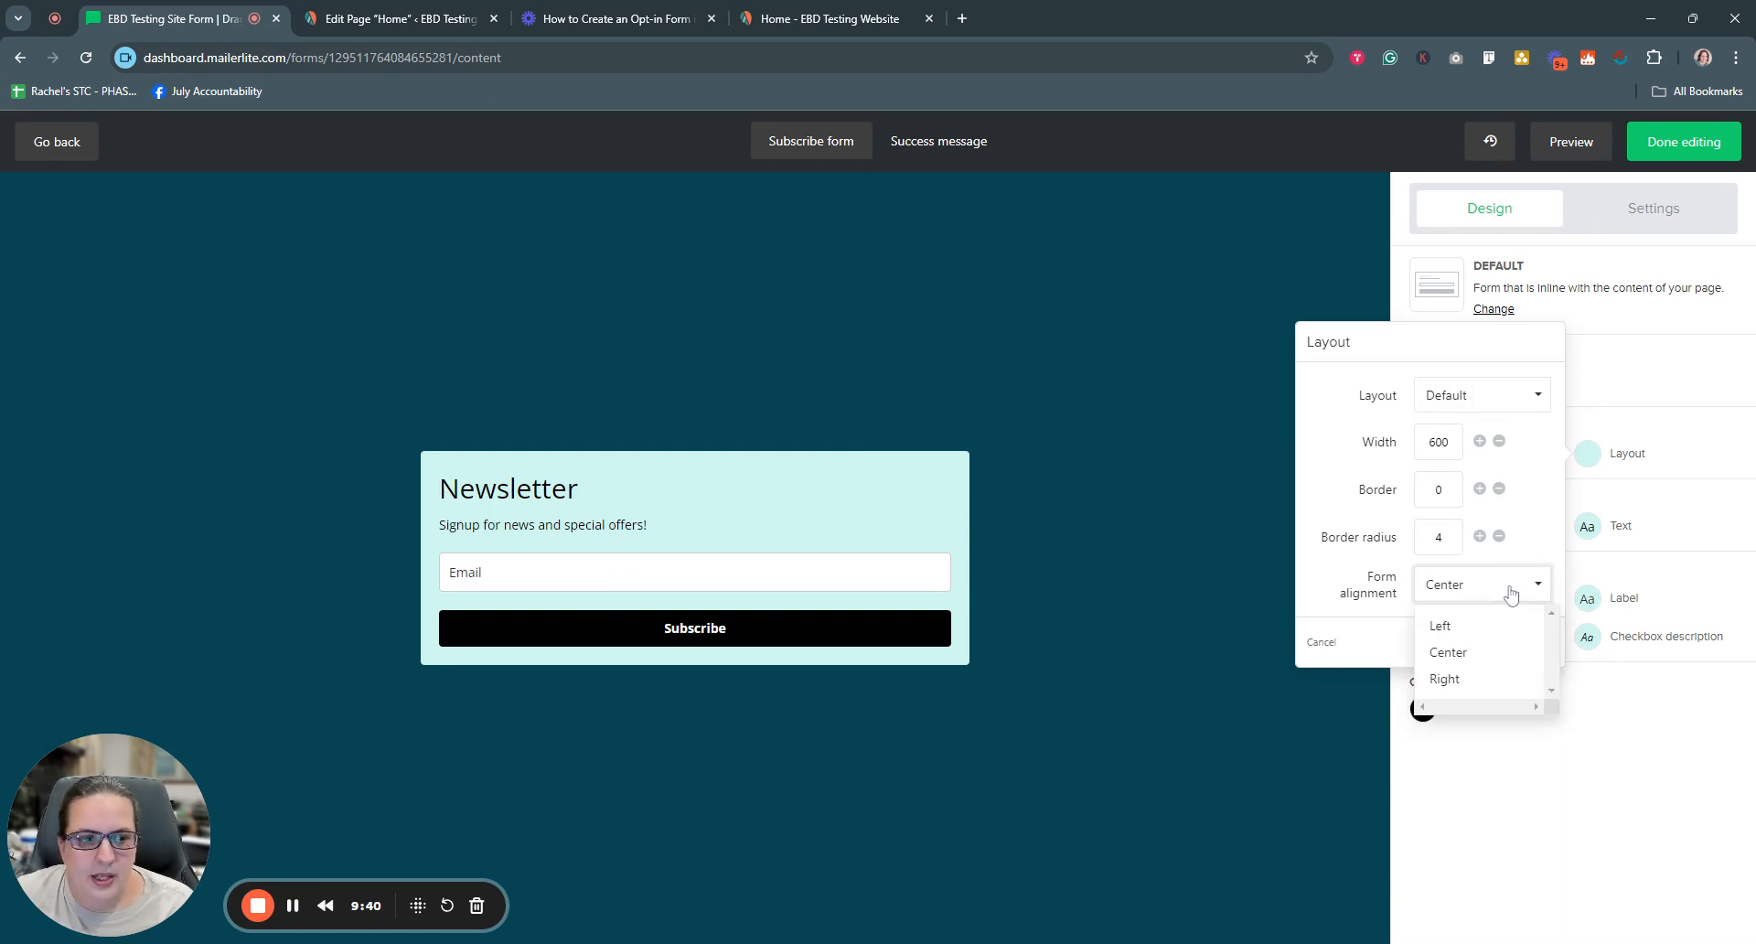
left_click(1323, 602)
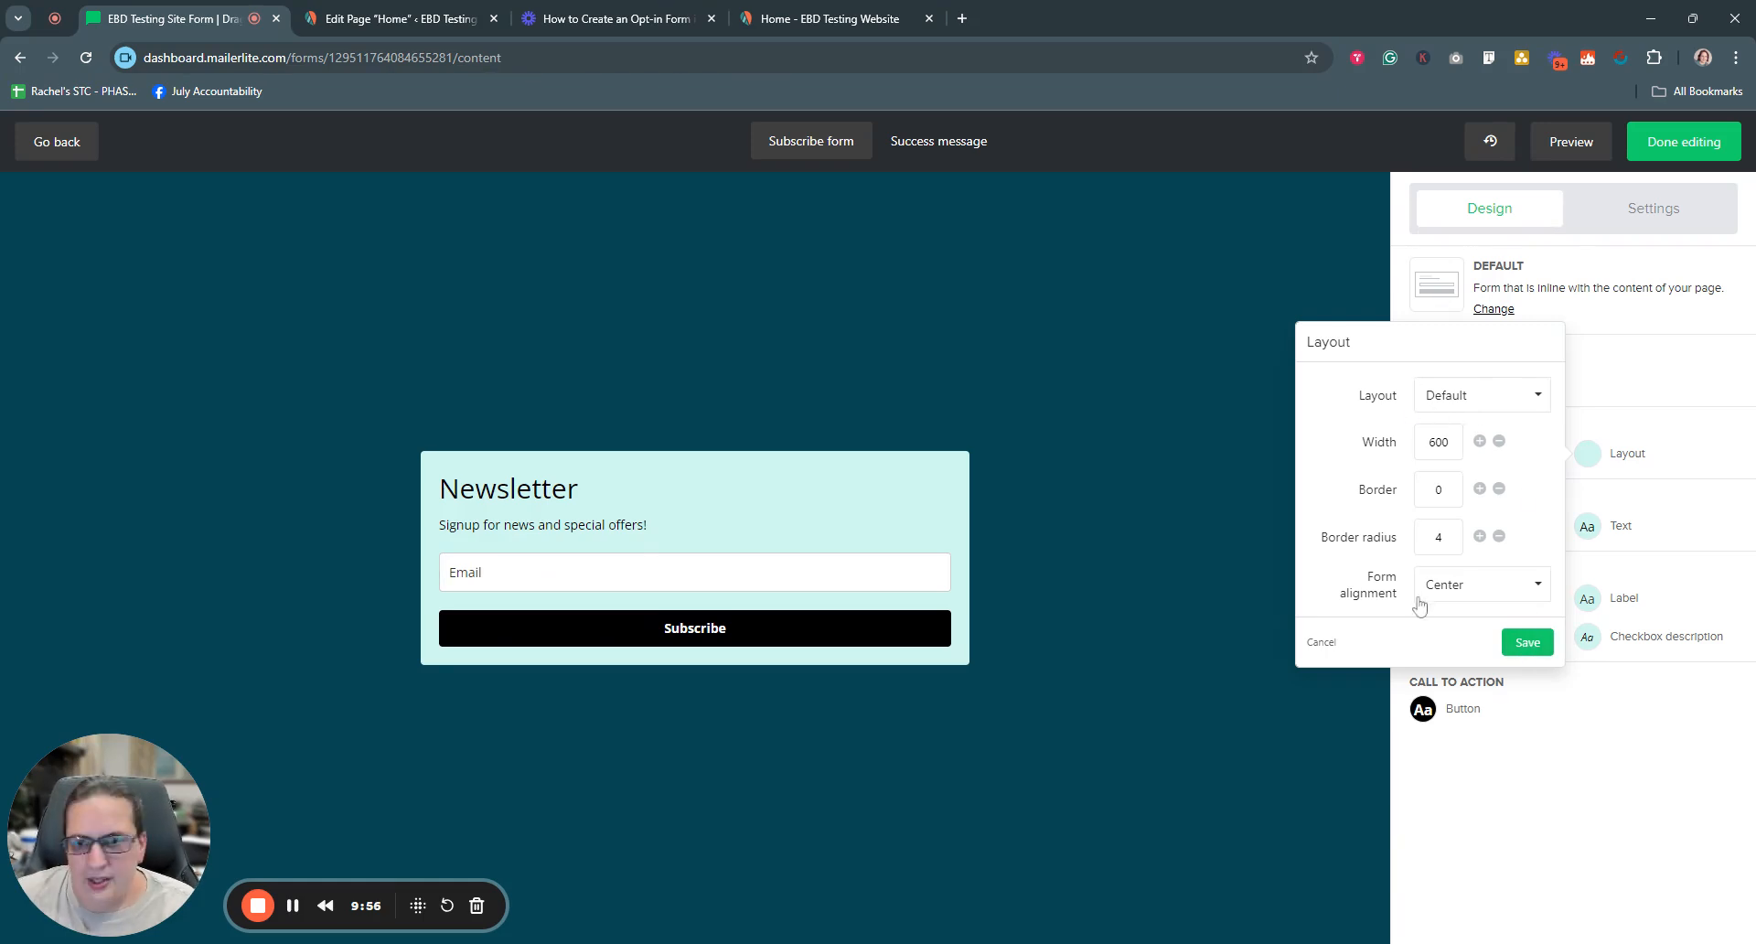
left_click(1537, 648)
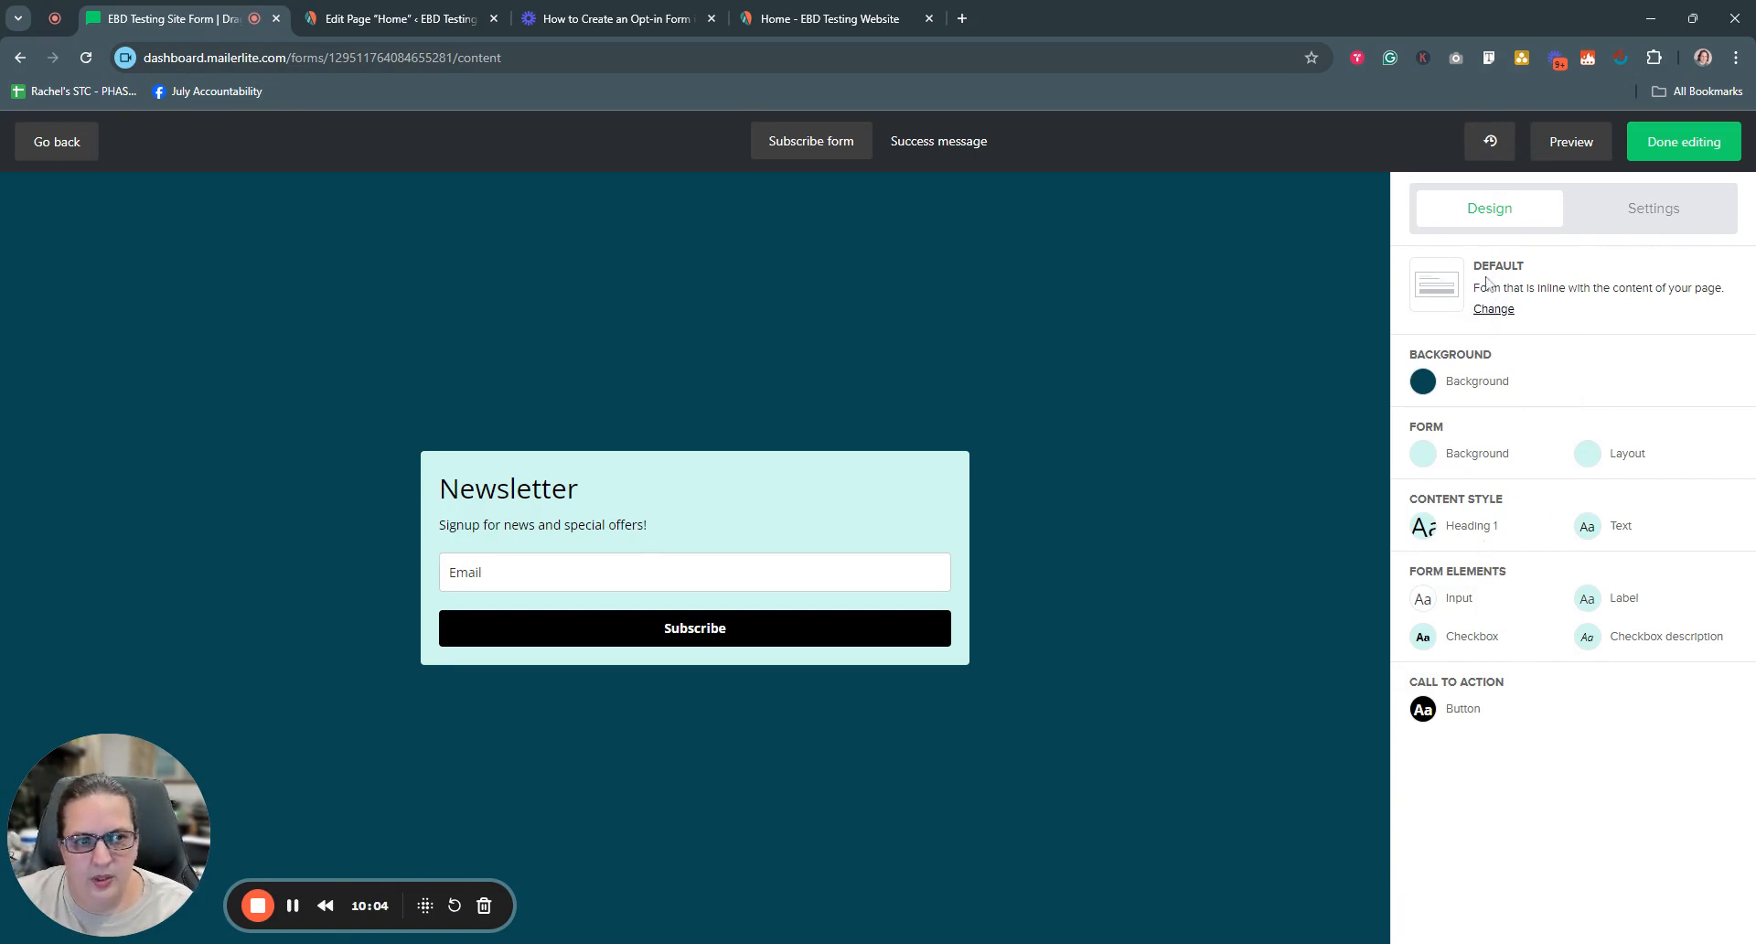
Preview the Horizontal and Card form types and choose the Default type again
left_click(1496, 312)
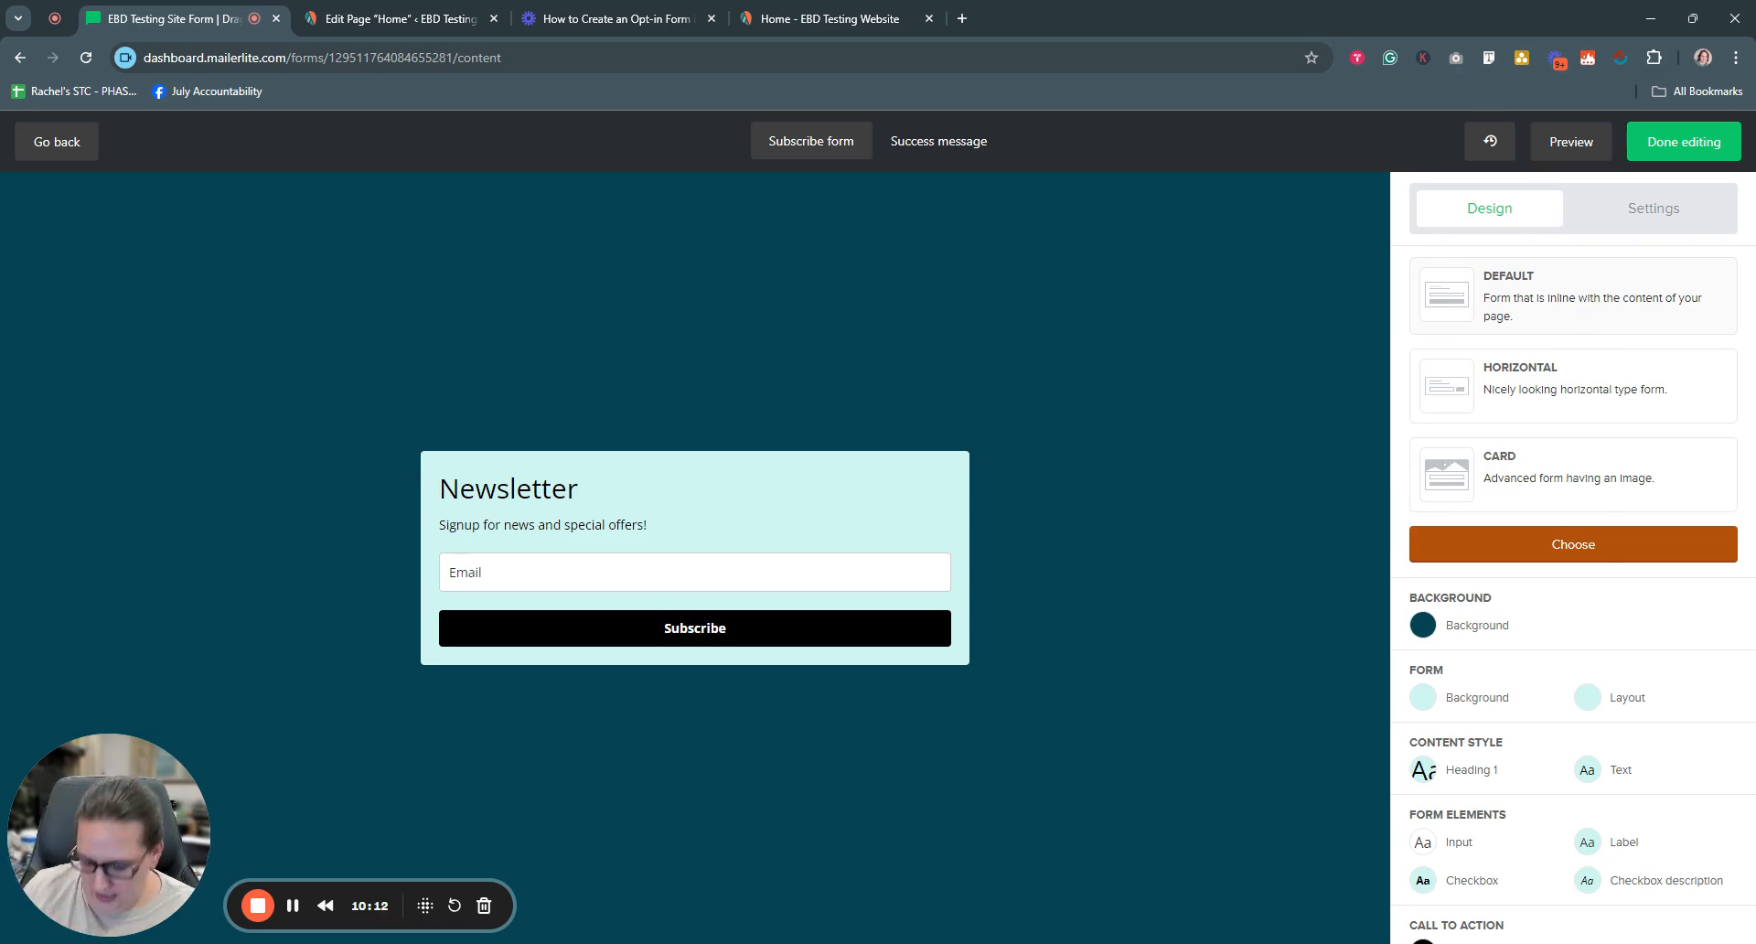
left_click(1551, 391)
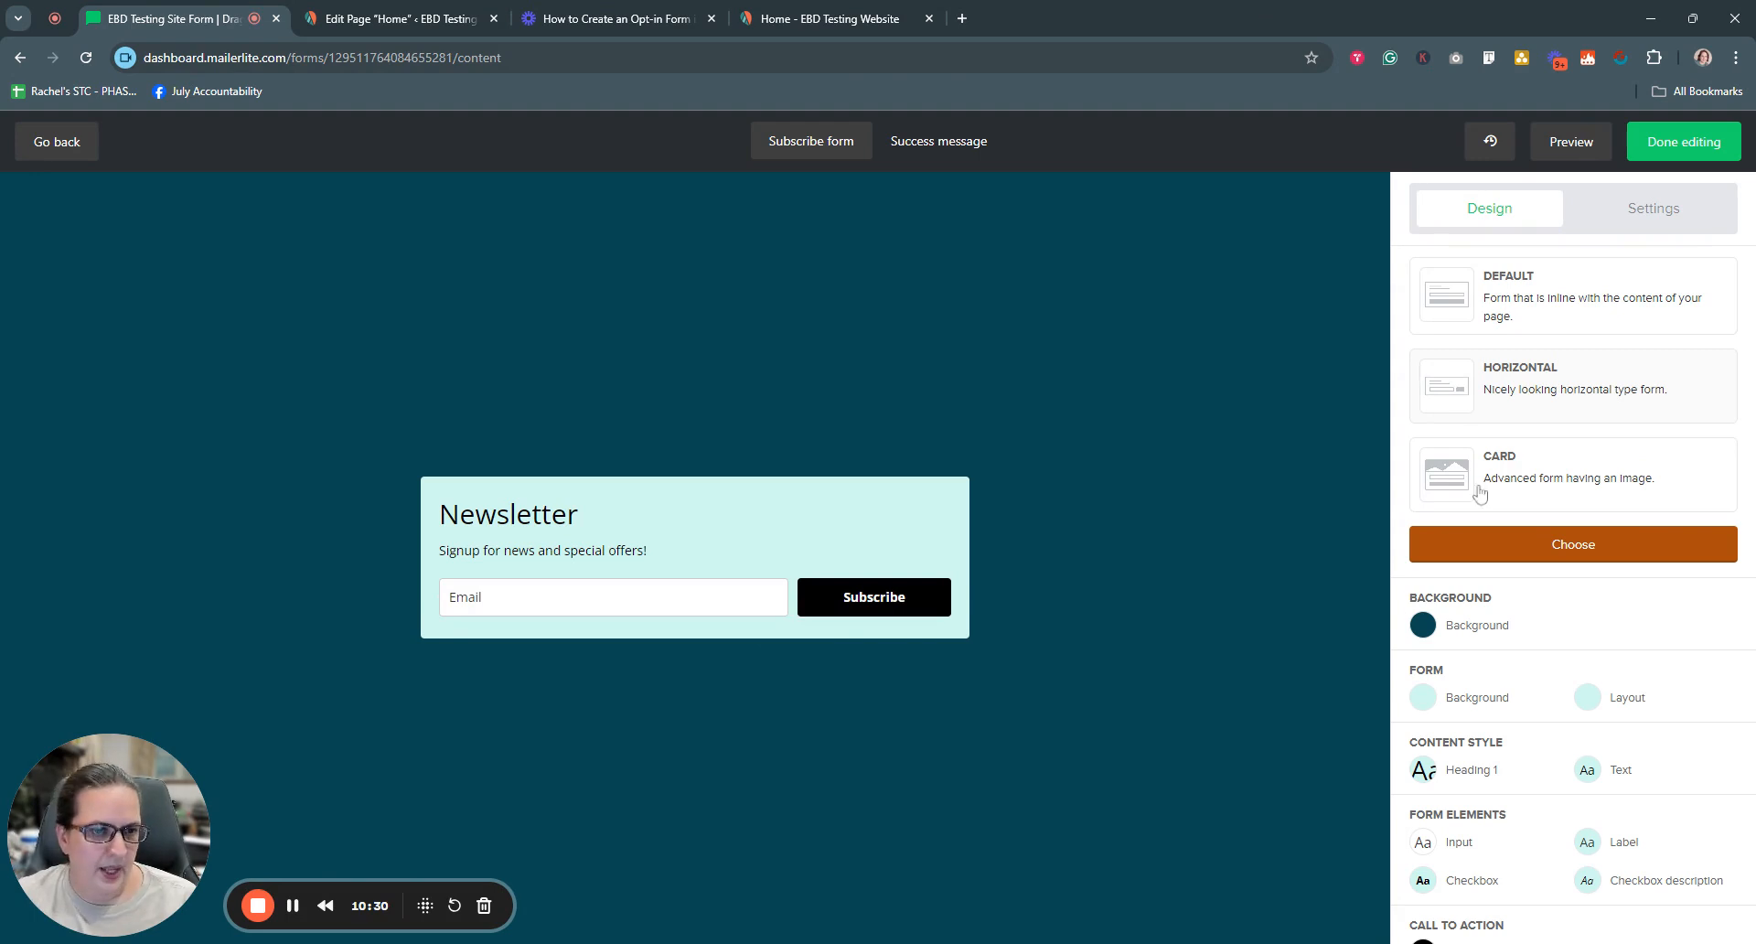
left_click(1507, 489)
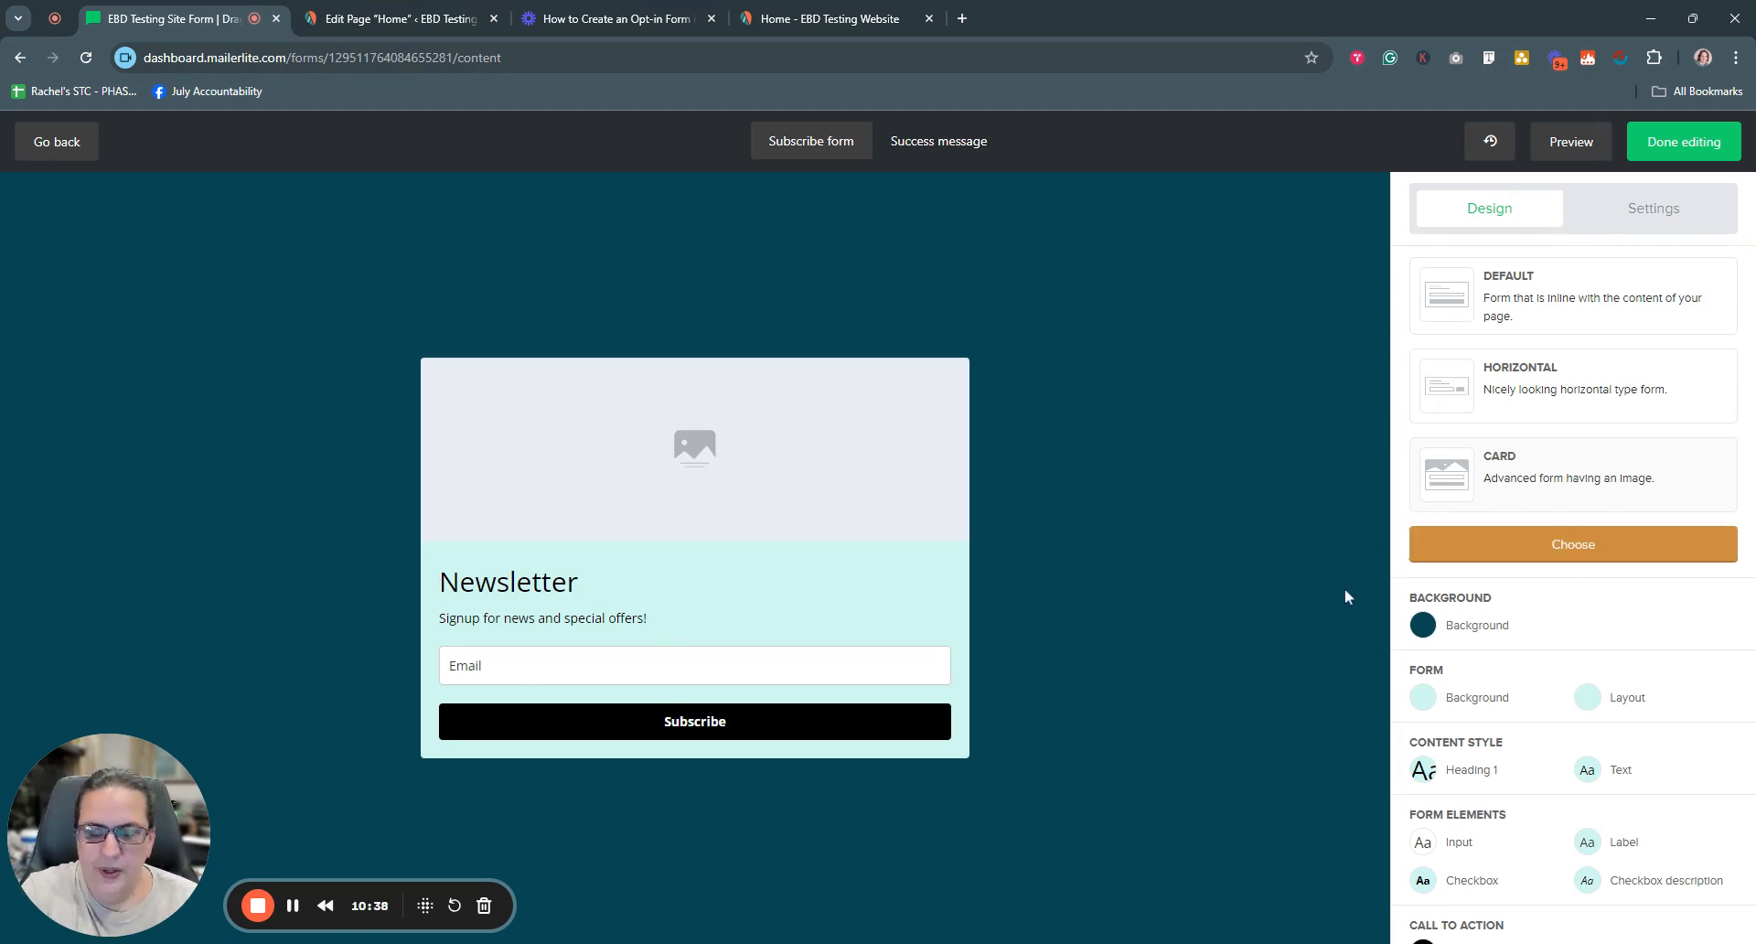
left_click(1532, 286)
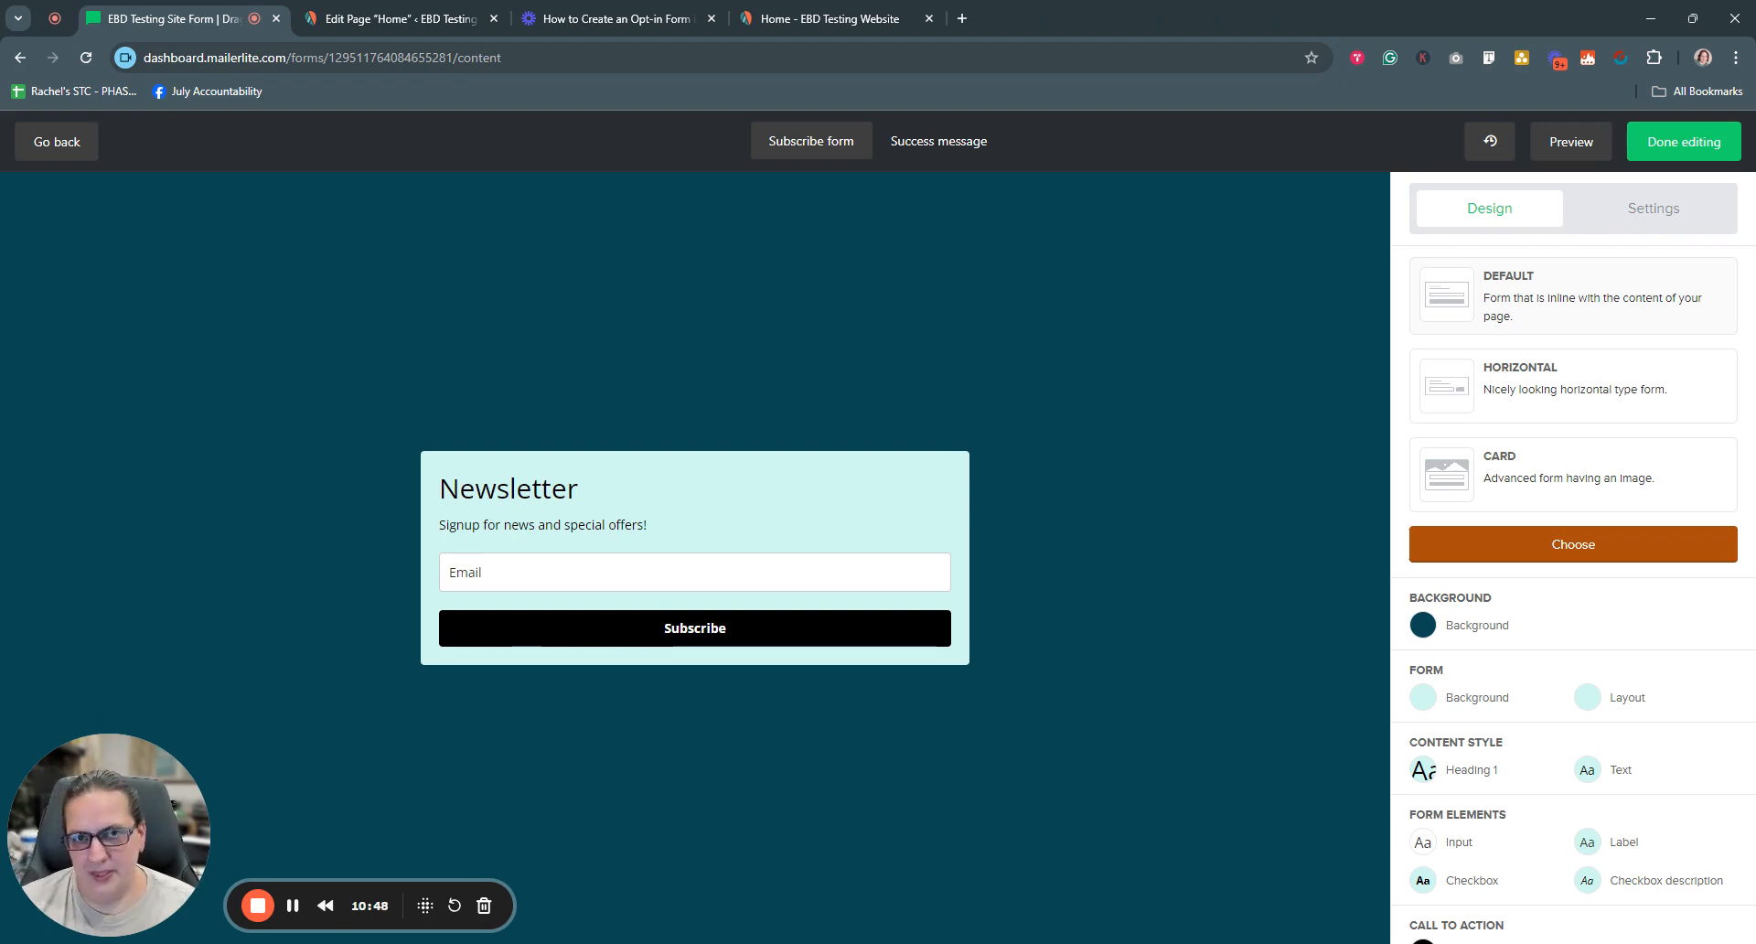
left_click(1548, 377)
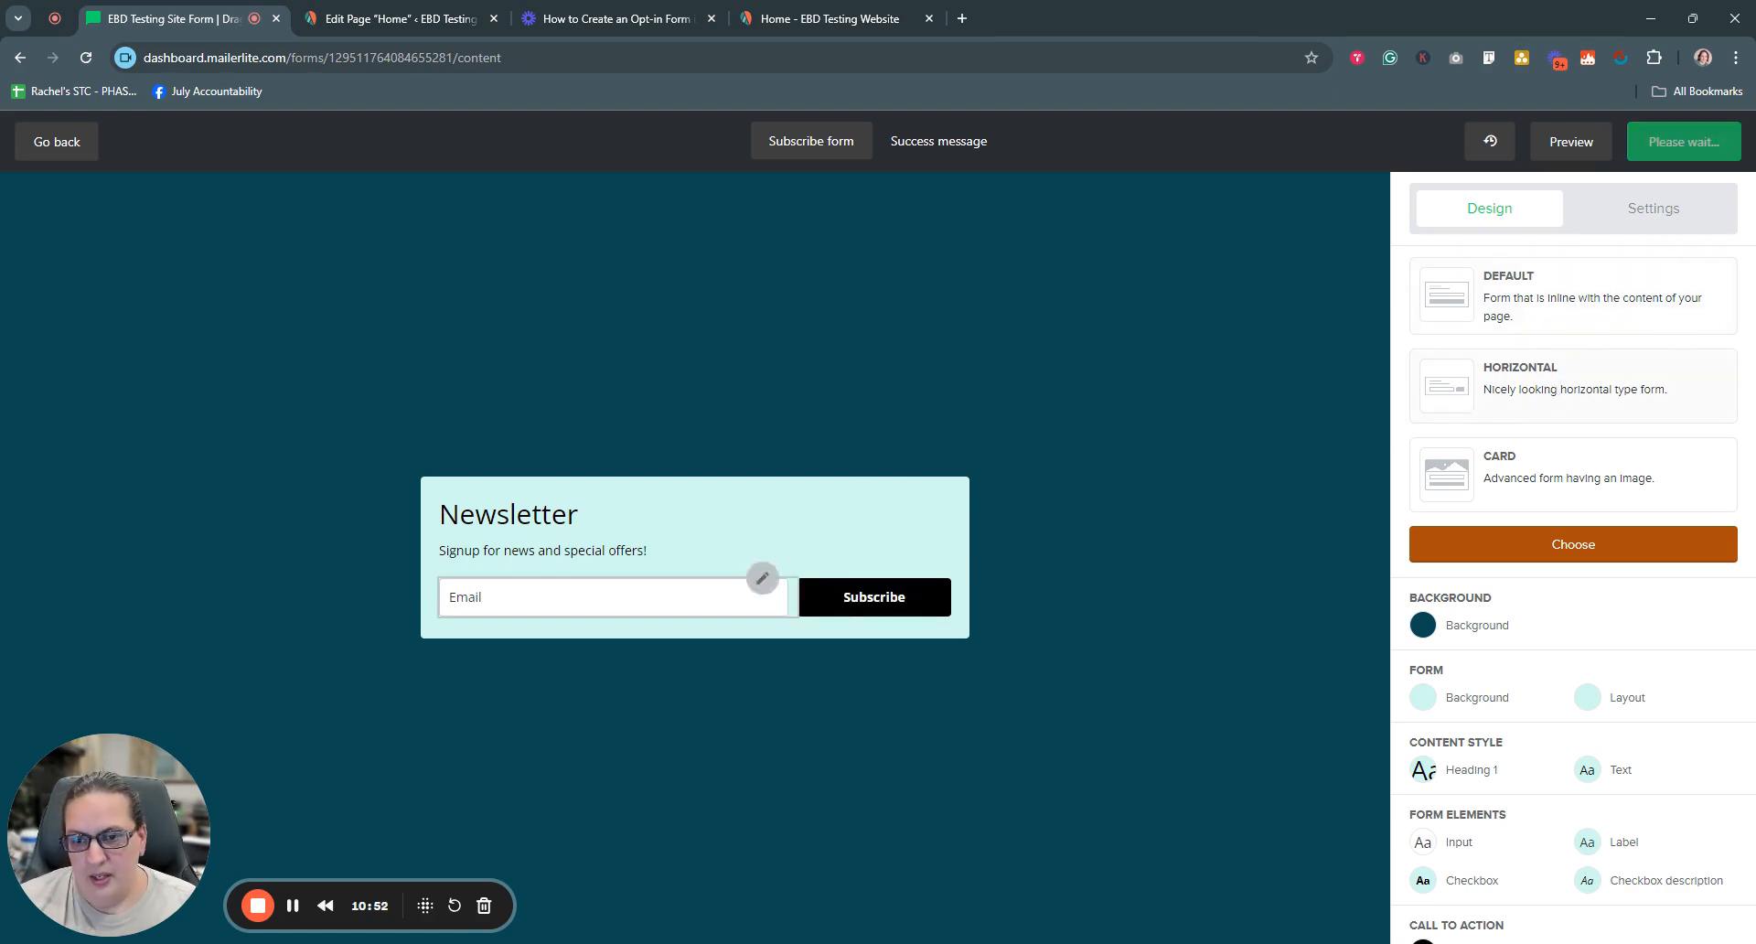
left_click(1555, 301)
left_click(1626, 545)
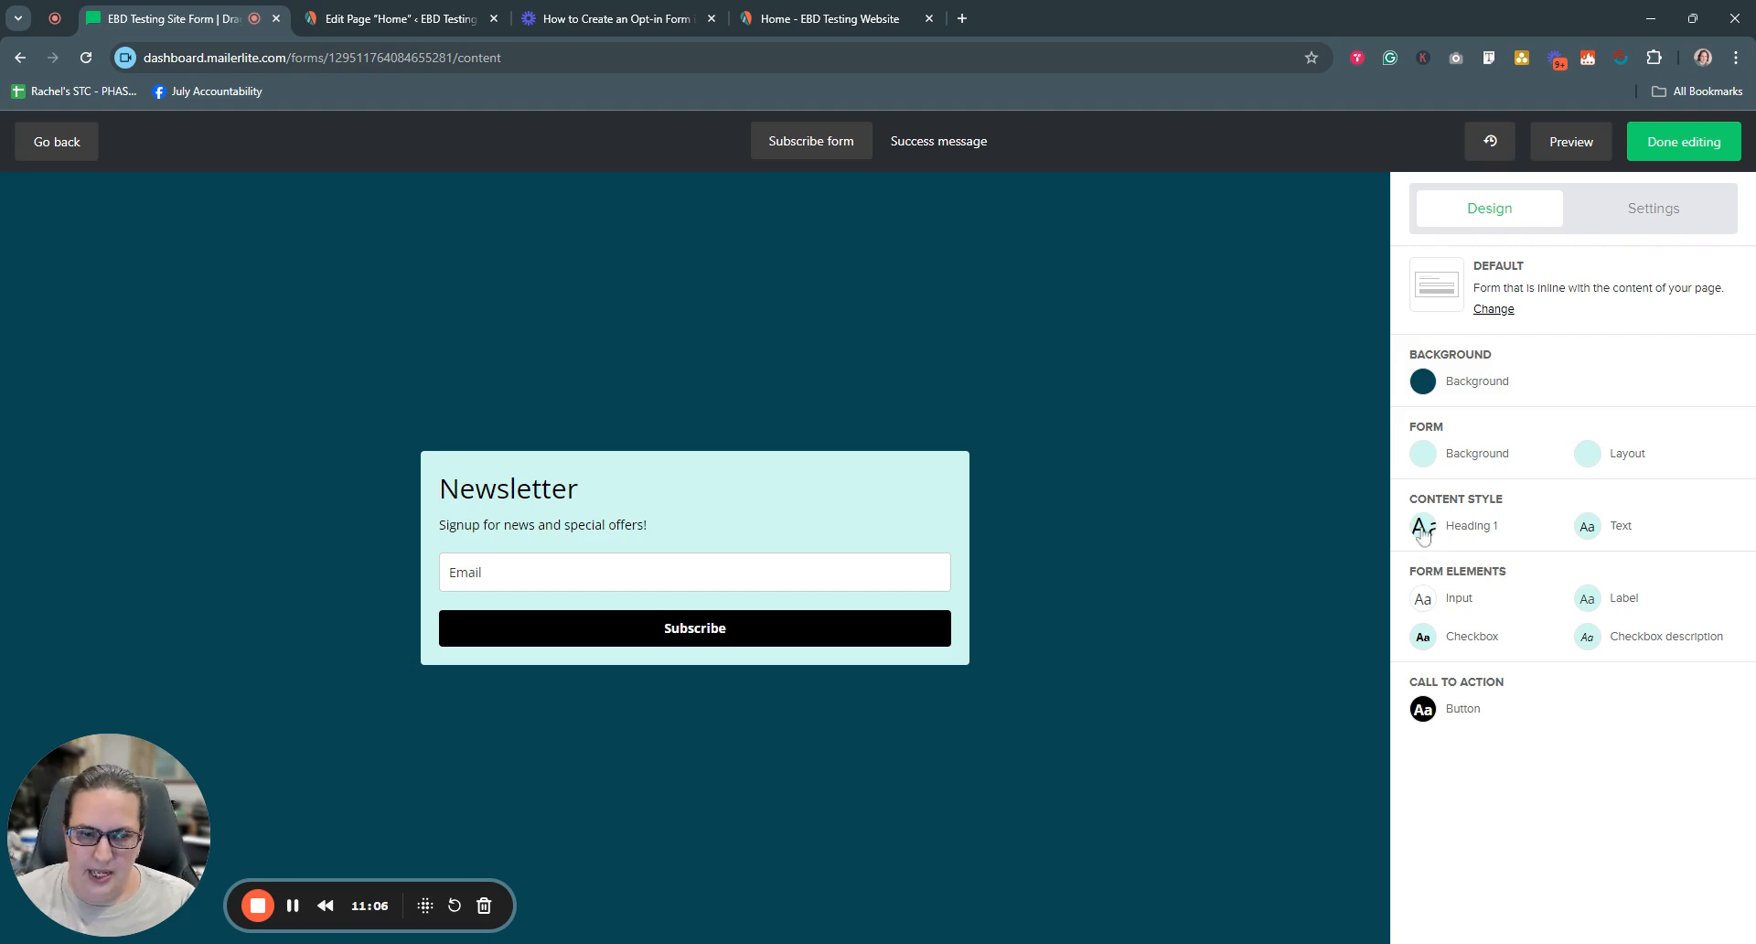
Increase the Heading 1 font size to 40
left_click(1445, 527)
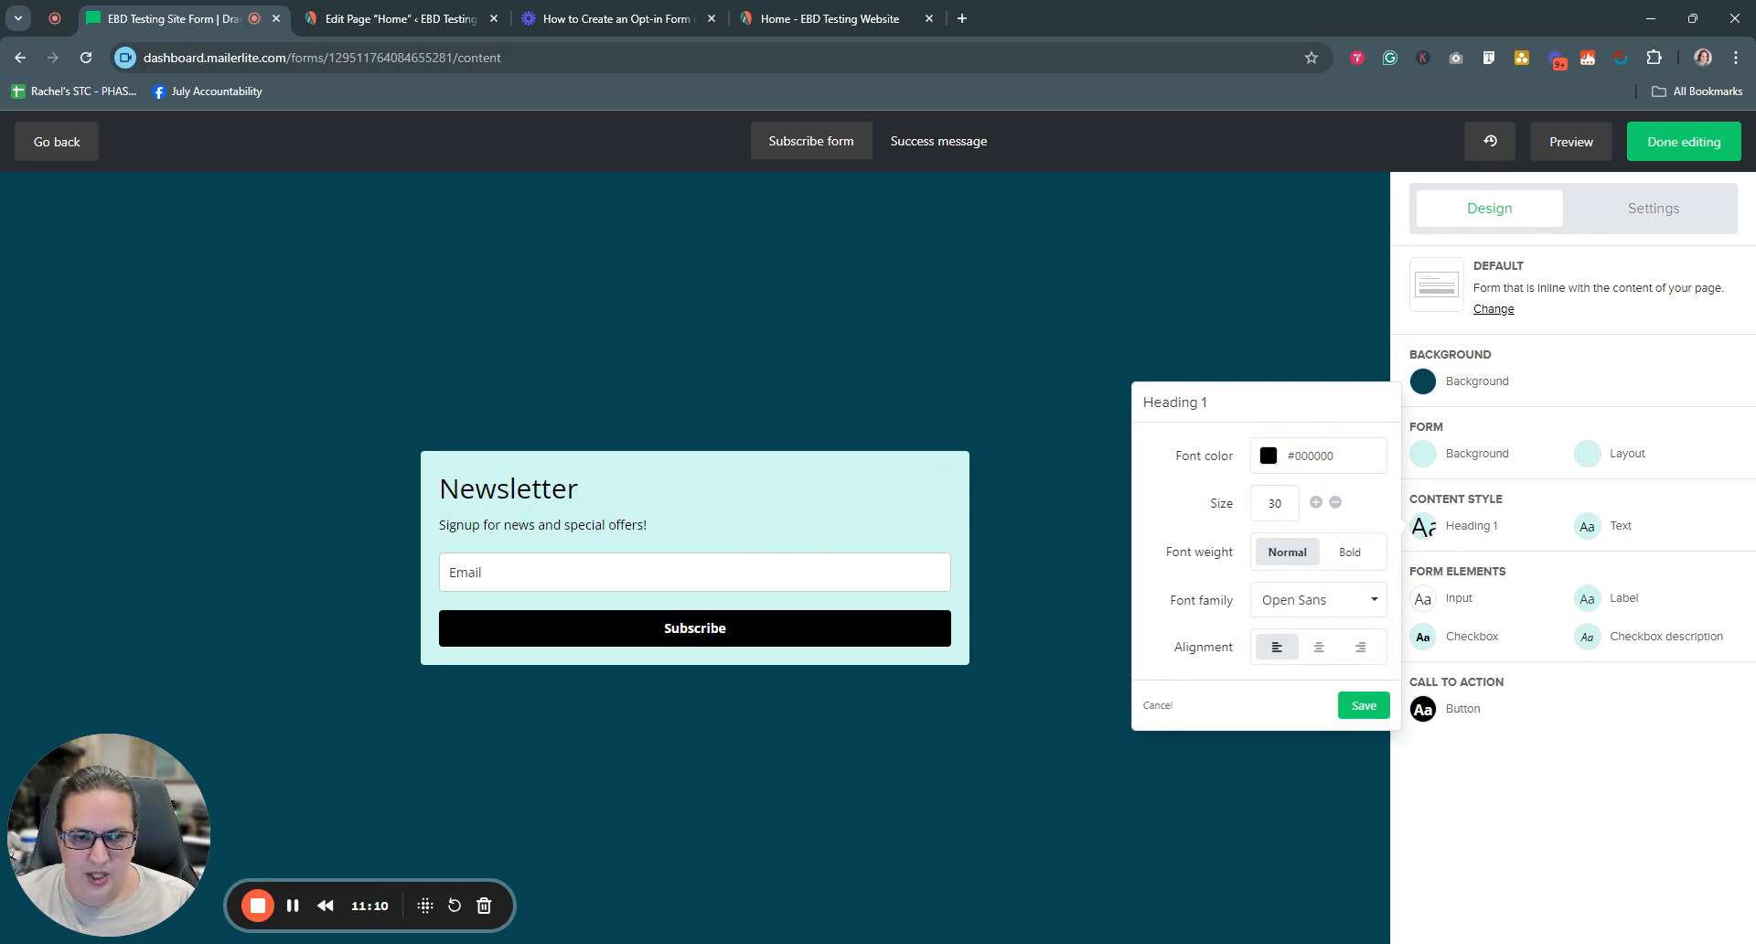
left_click(1315, 503)
left_click(1315, 503)
left_click(1315, 503)
left_click(1315, 503)
left_click(1315, 503)
left_click(1315, 503)
left_click(1315, 503)
left_click(1315, 503)
left_click(1315, 503)
left_click(1315, 503)
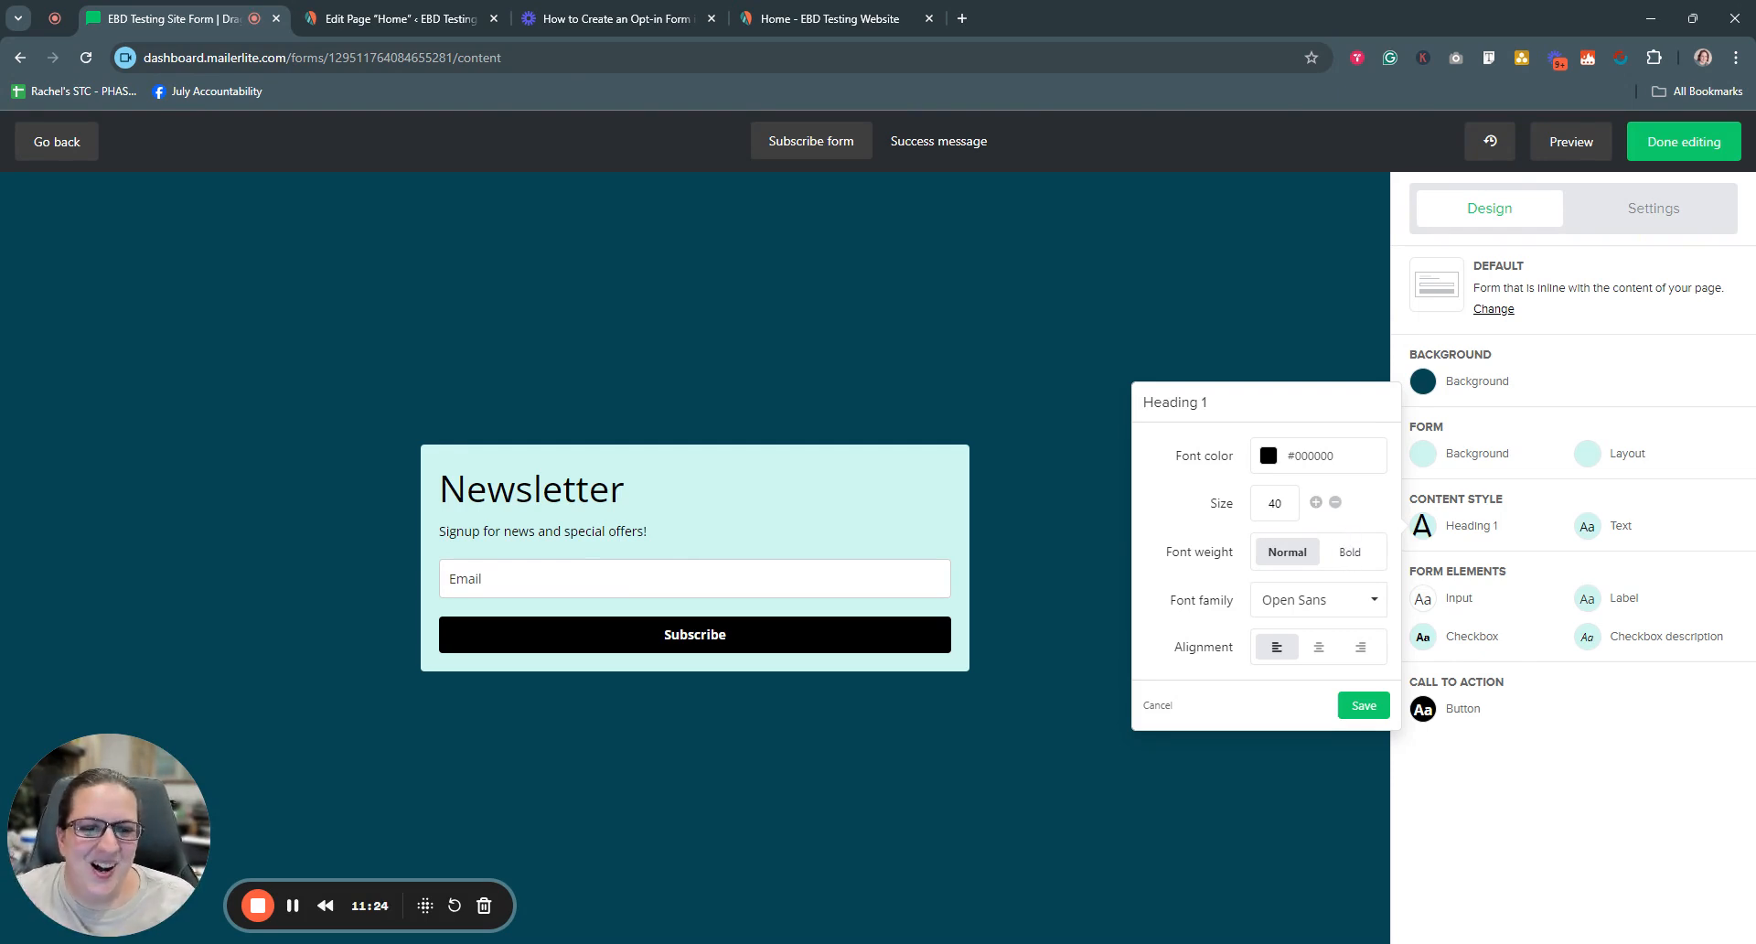
Try the Bold font weight on the heading and return it to Normal
left_click(1362, 557)
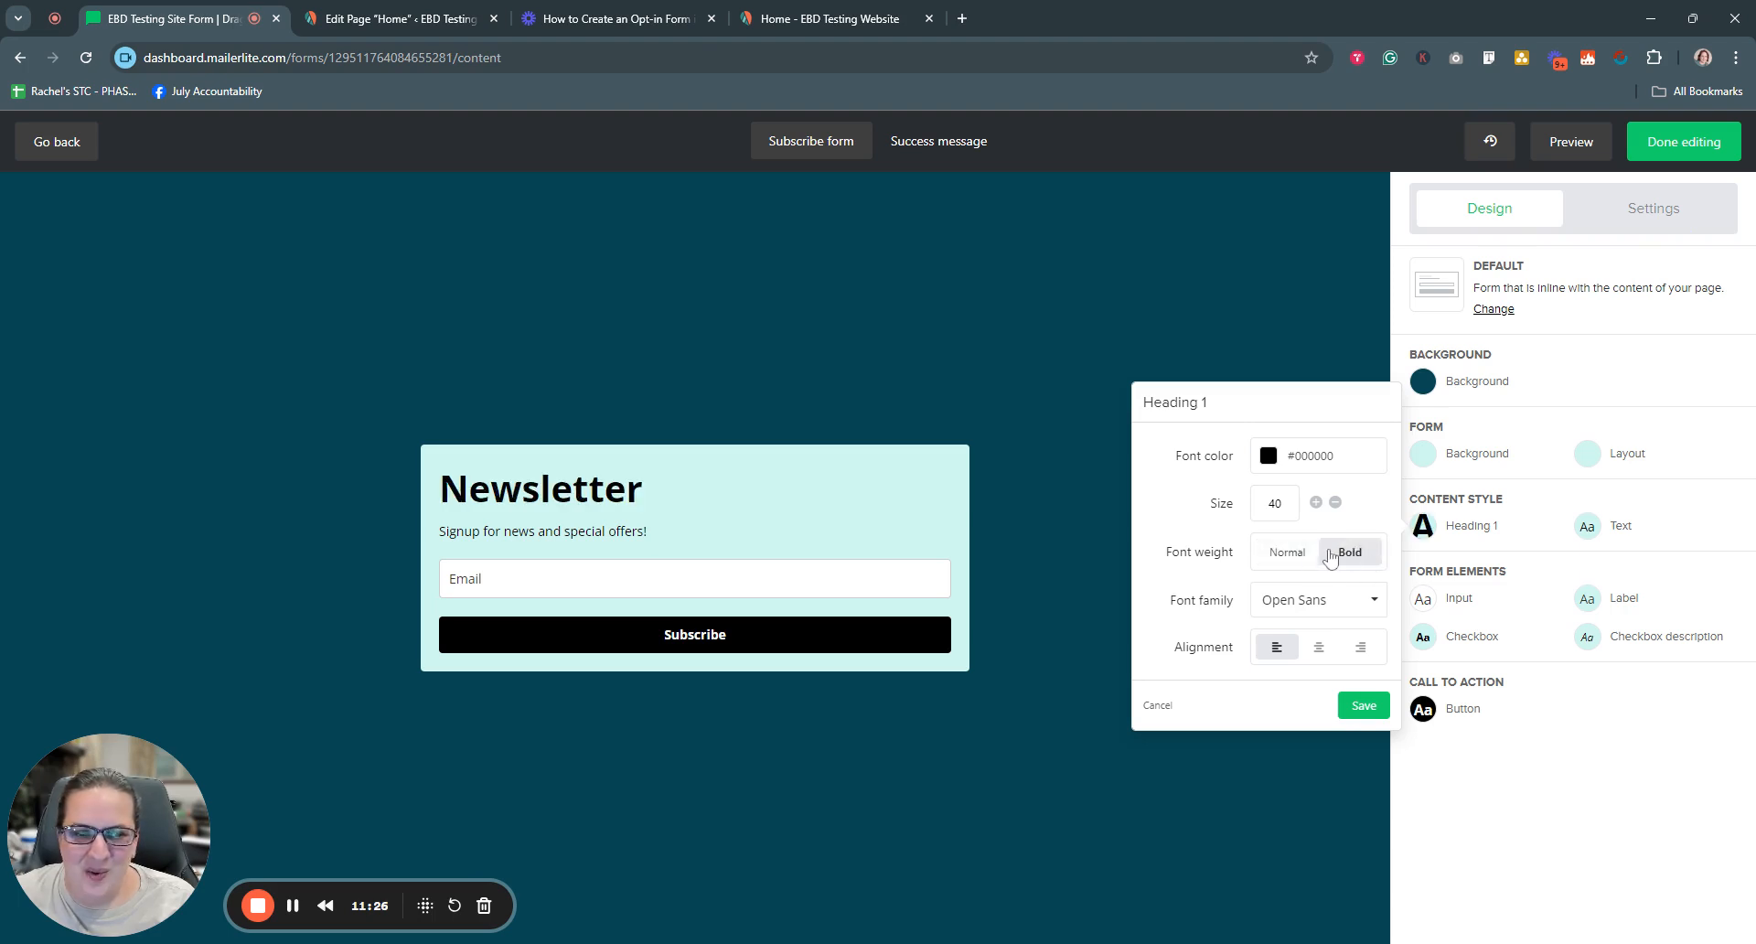
left_click(1280, 558)
left_click(1344, 553)
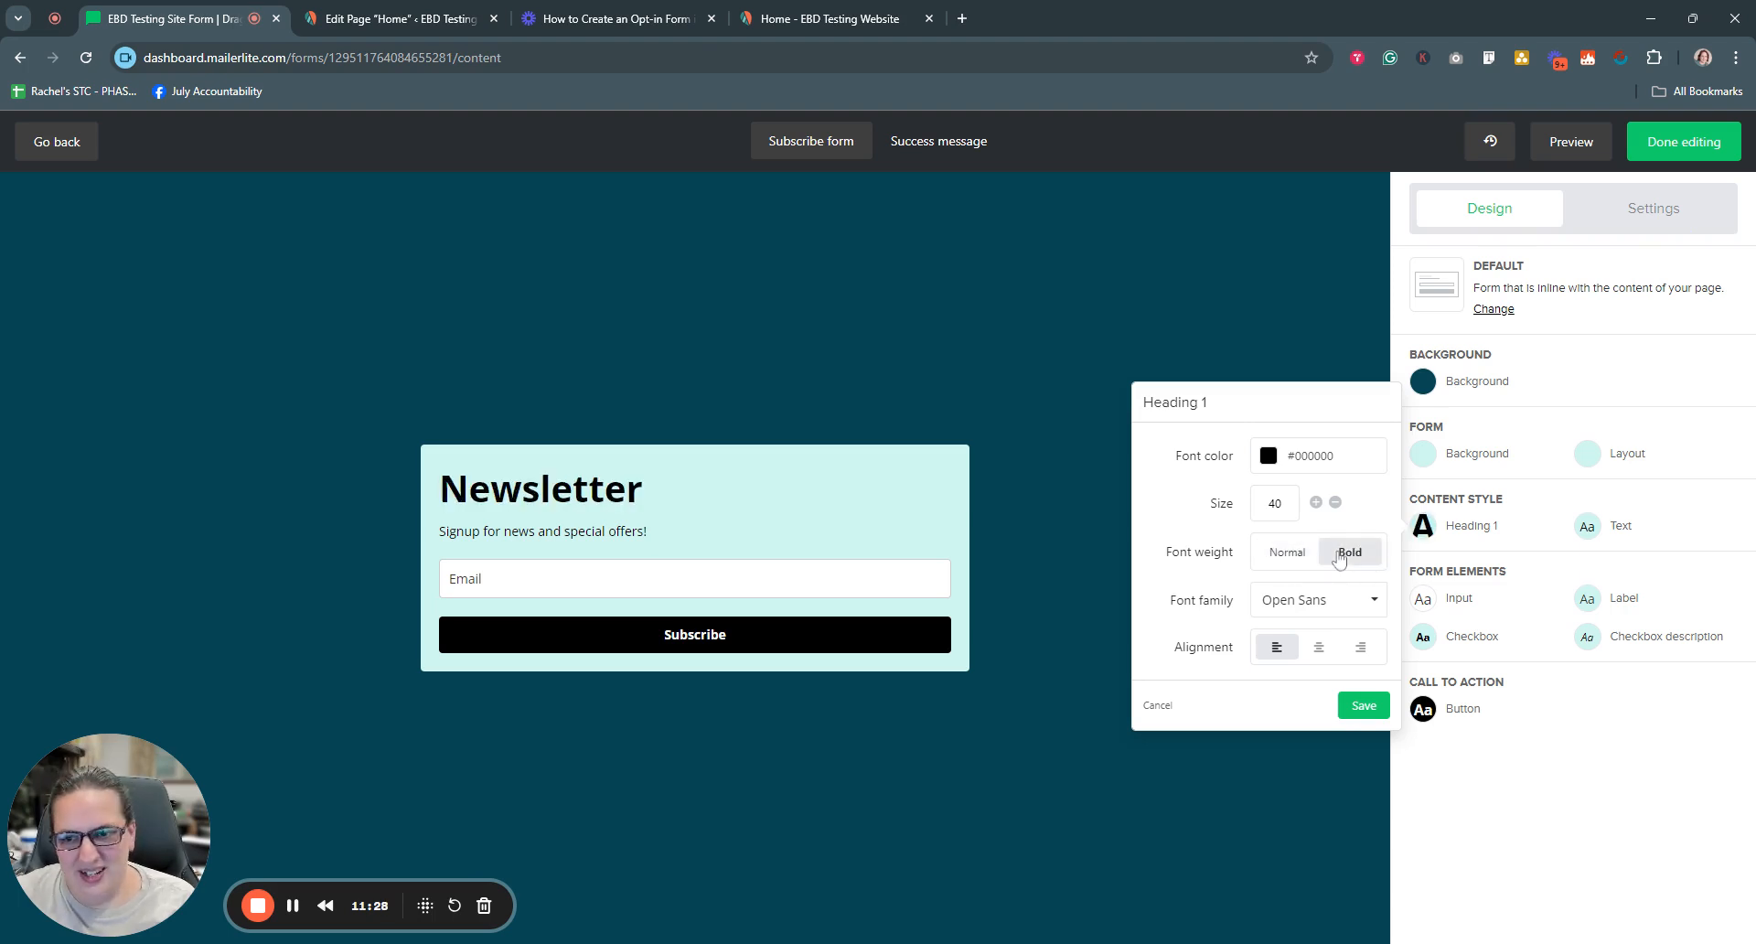
left_click(1293, 558)
Set the heading's font family to Inter, centre it and save the heading style
left_click(1352, 599)
scroll(1350, 681, "down", 5)
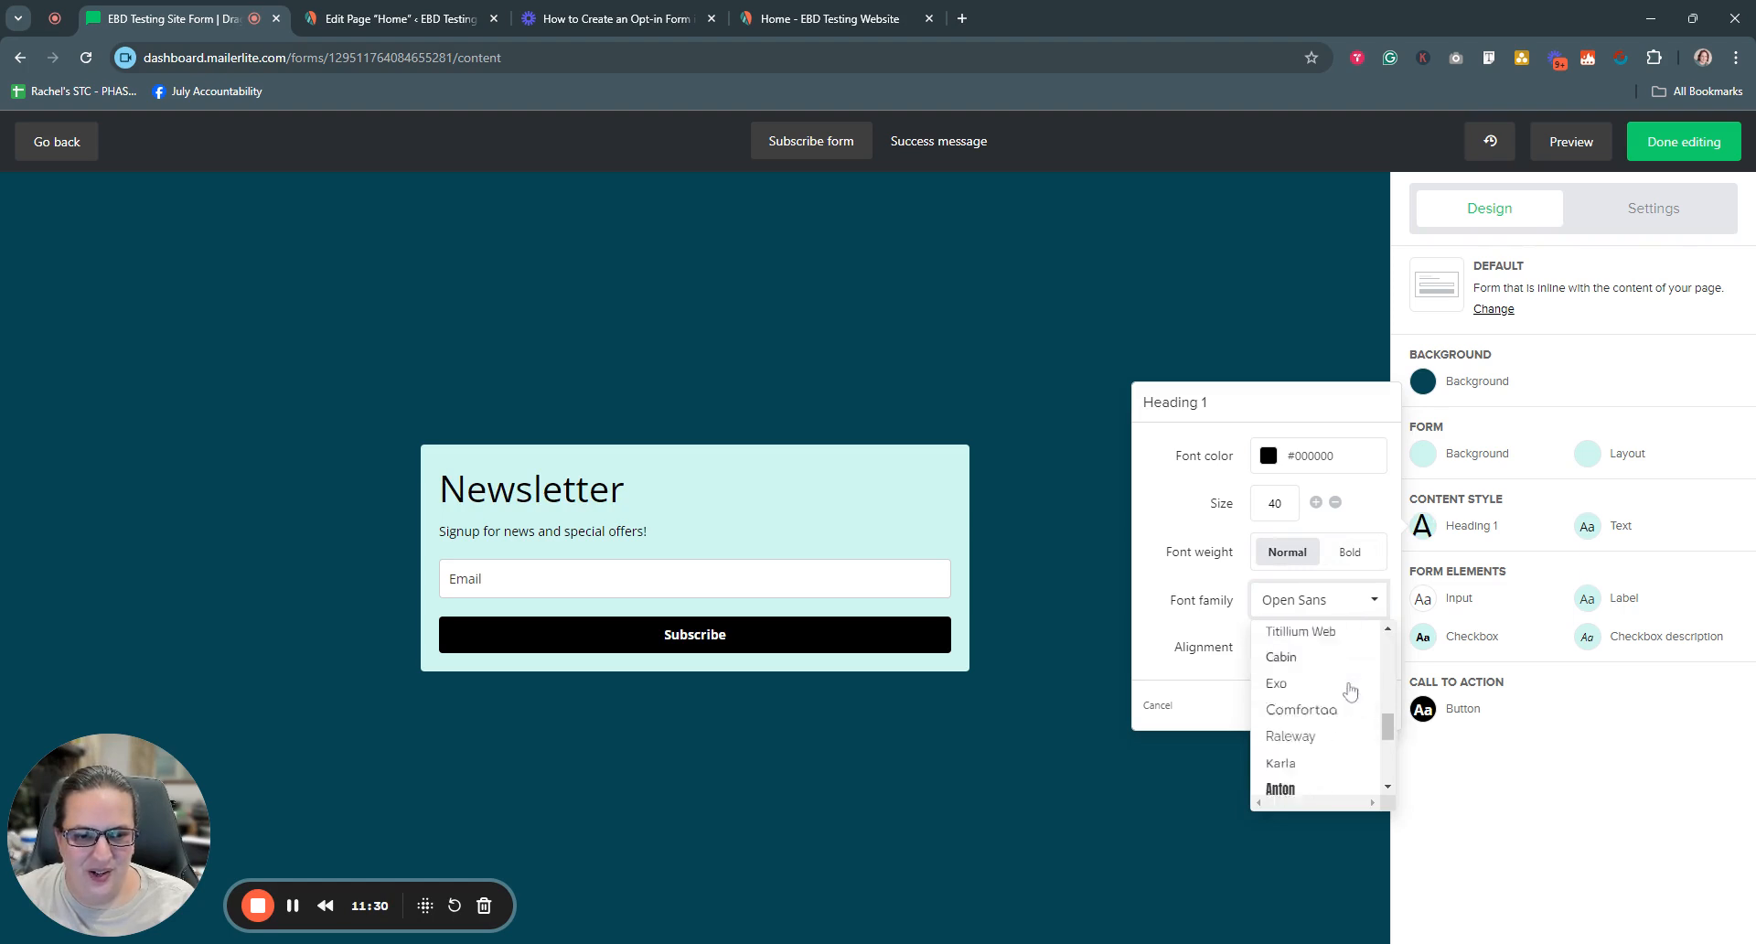
left_click(1322, 779)
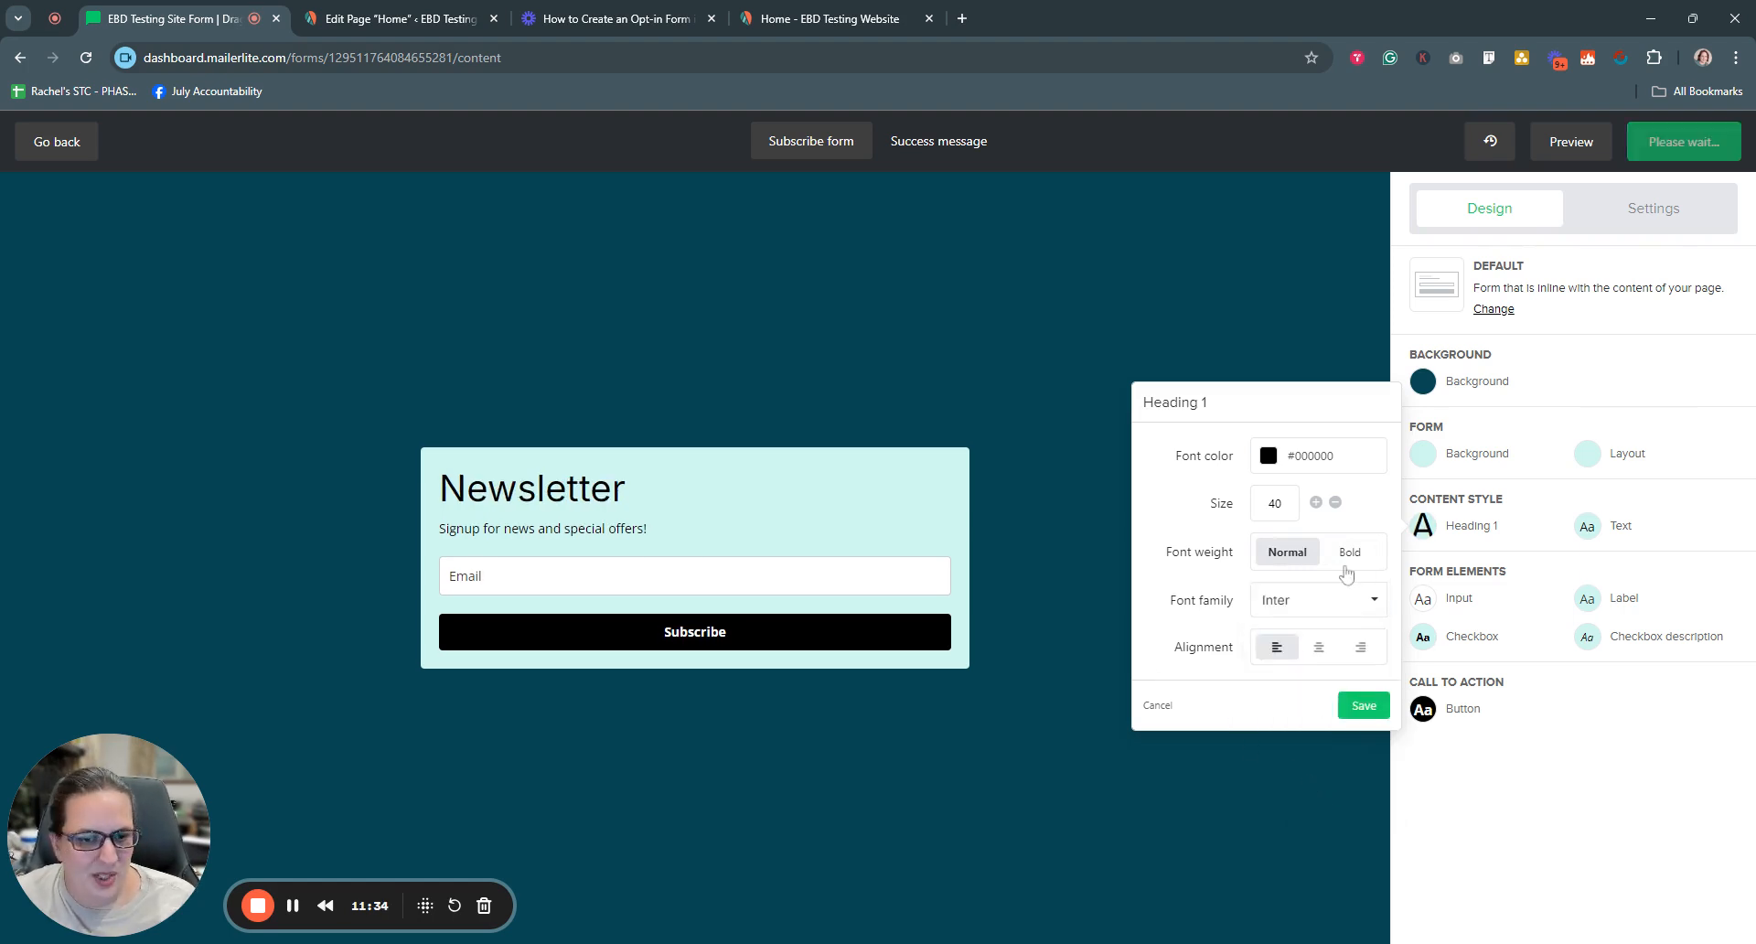
left_click(1317, 649)
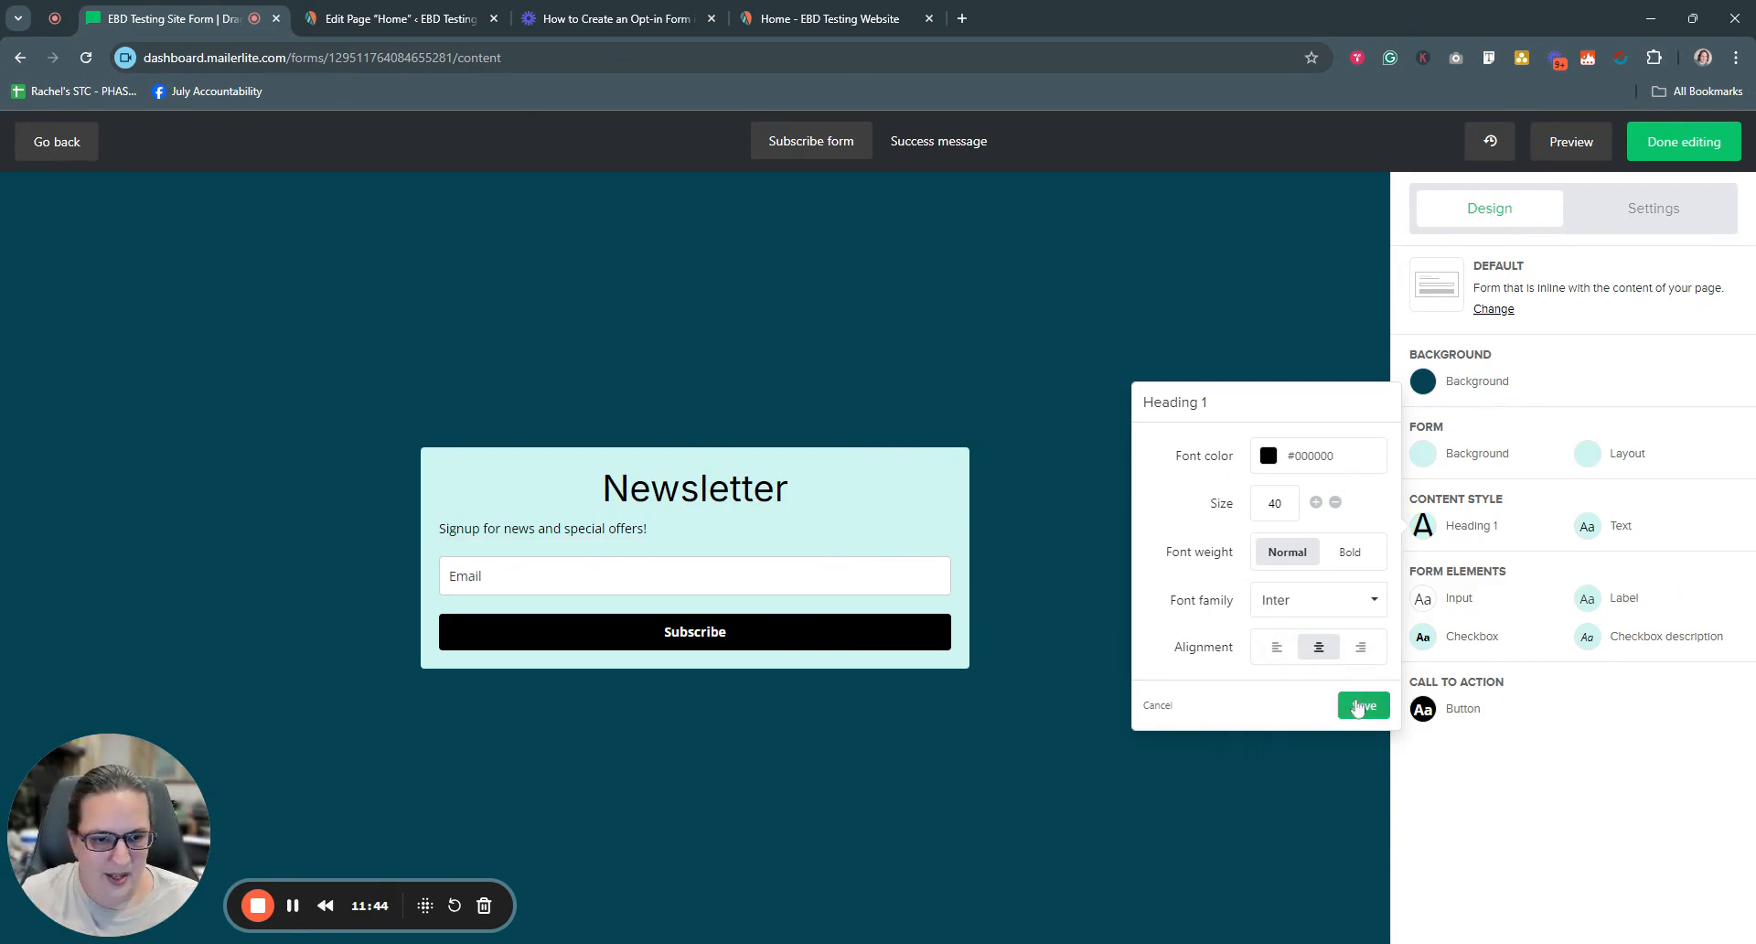
left_click(1359, 707)
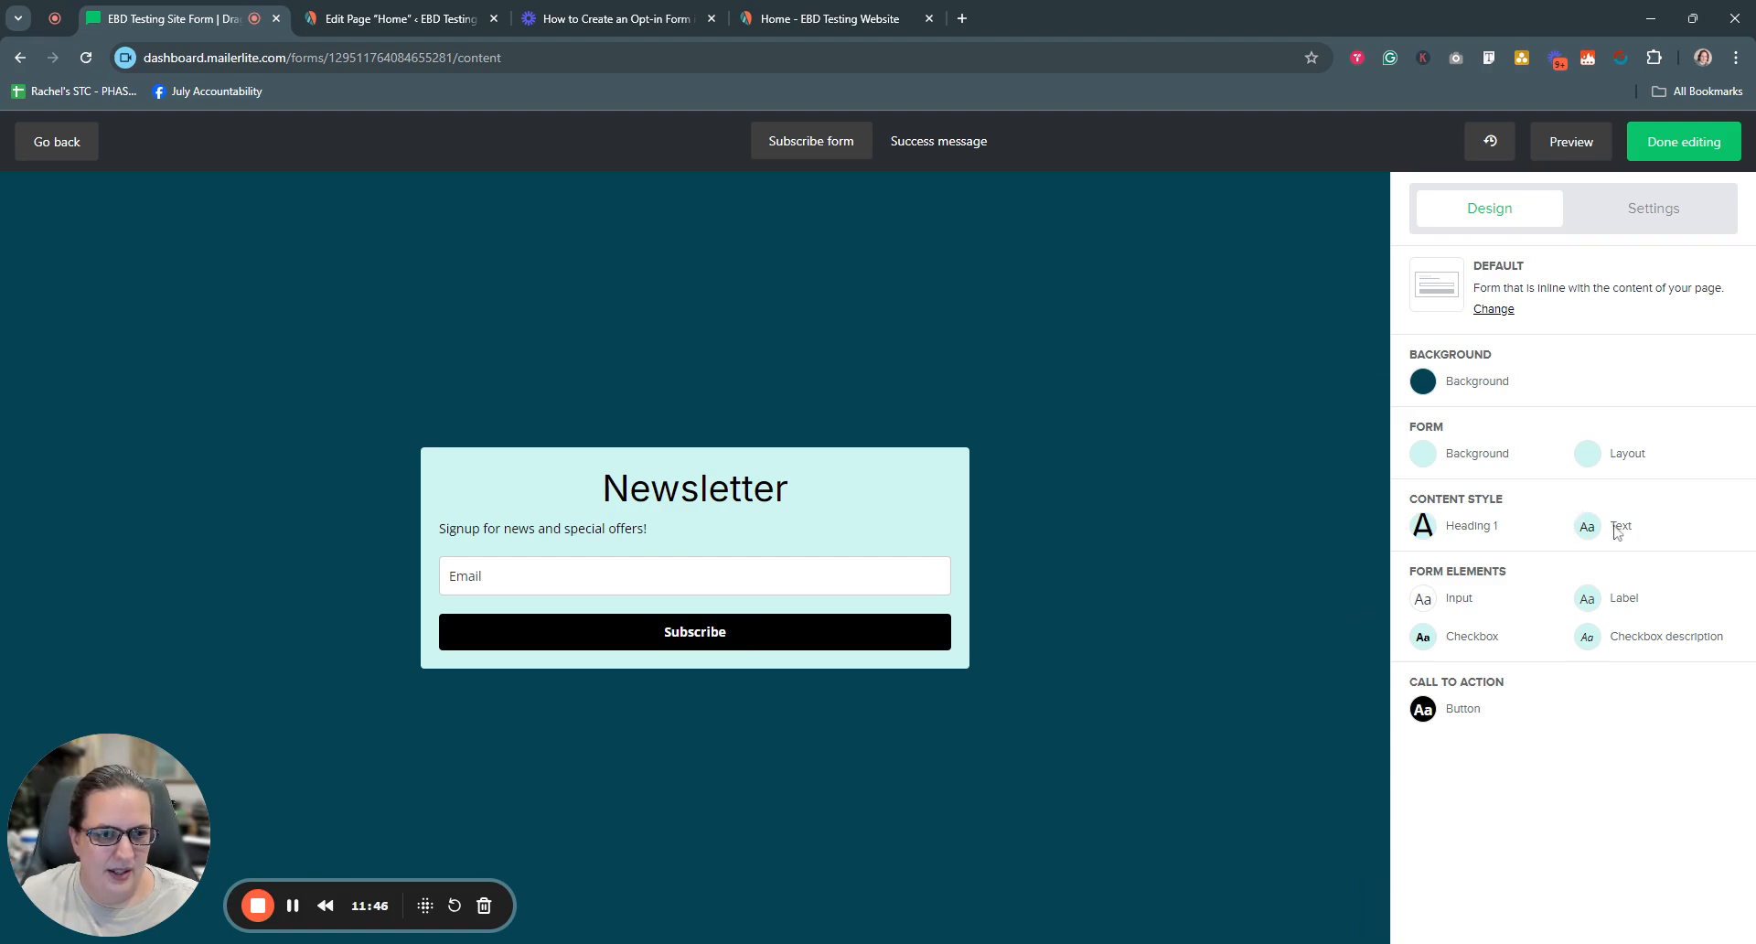
Set the form's body text to font size 16 in the Inter font family
left_click(1616, 531)
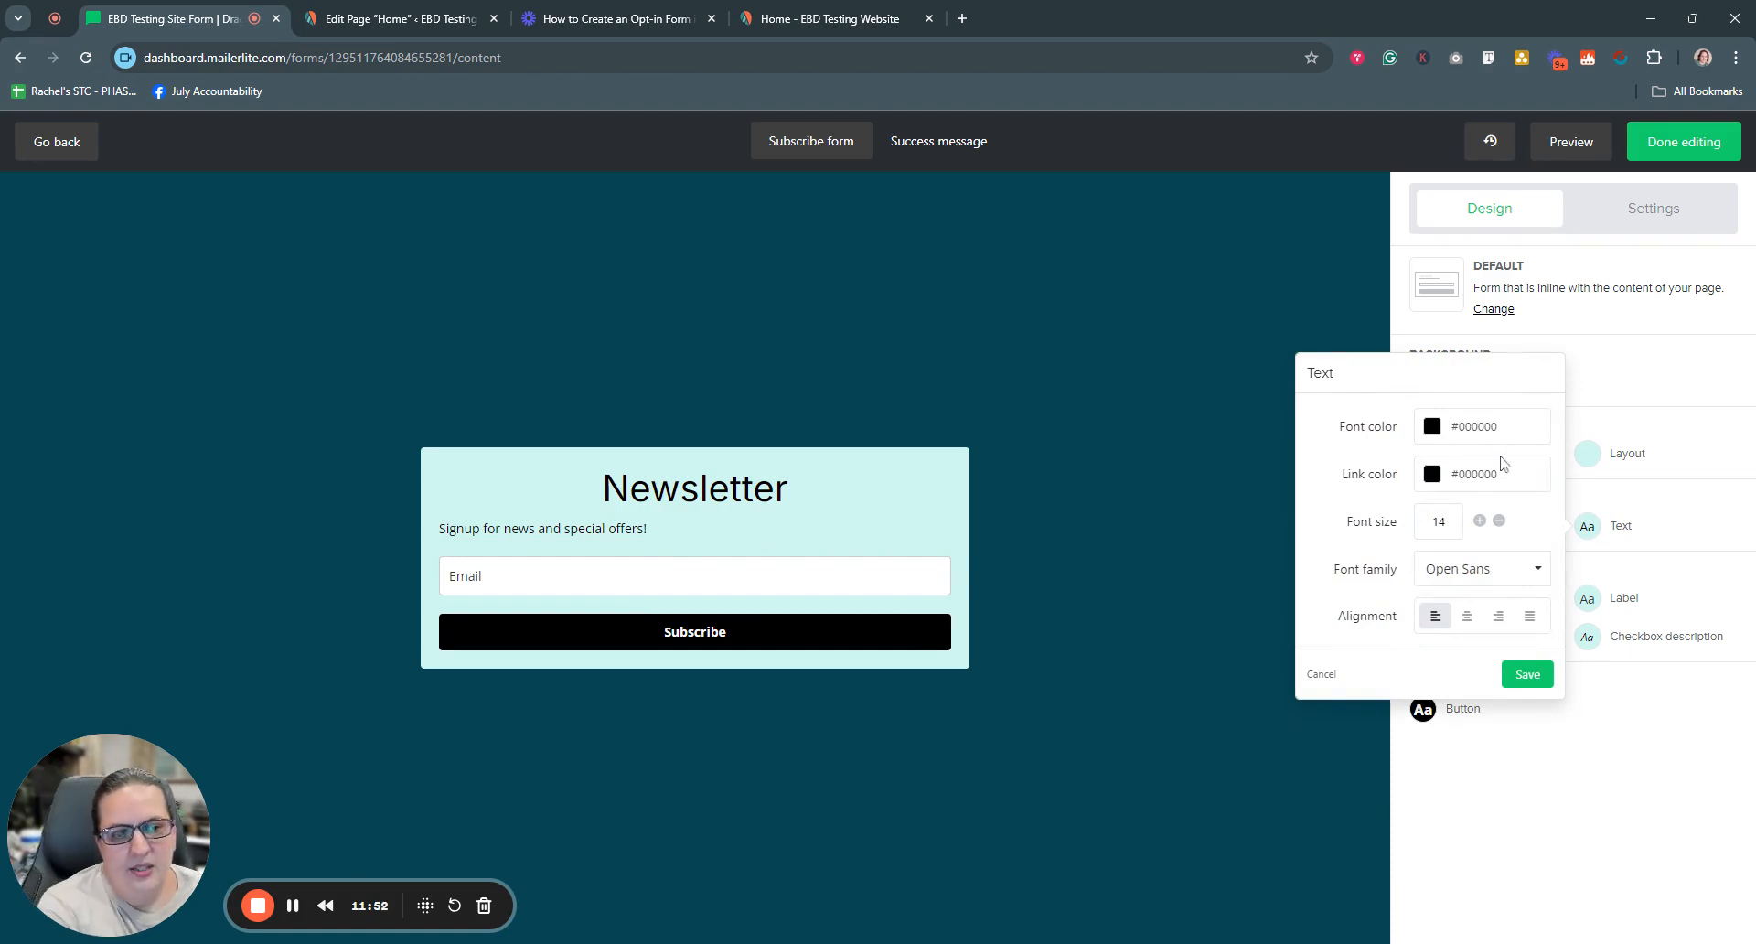
left_click(1480, 522)
left_click(1480, 522)
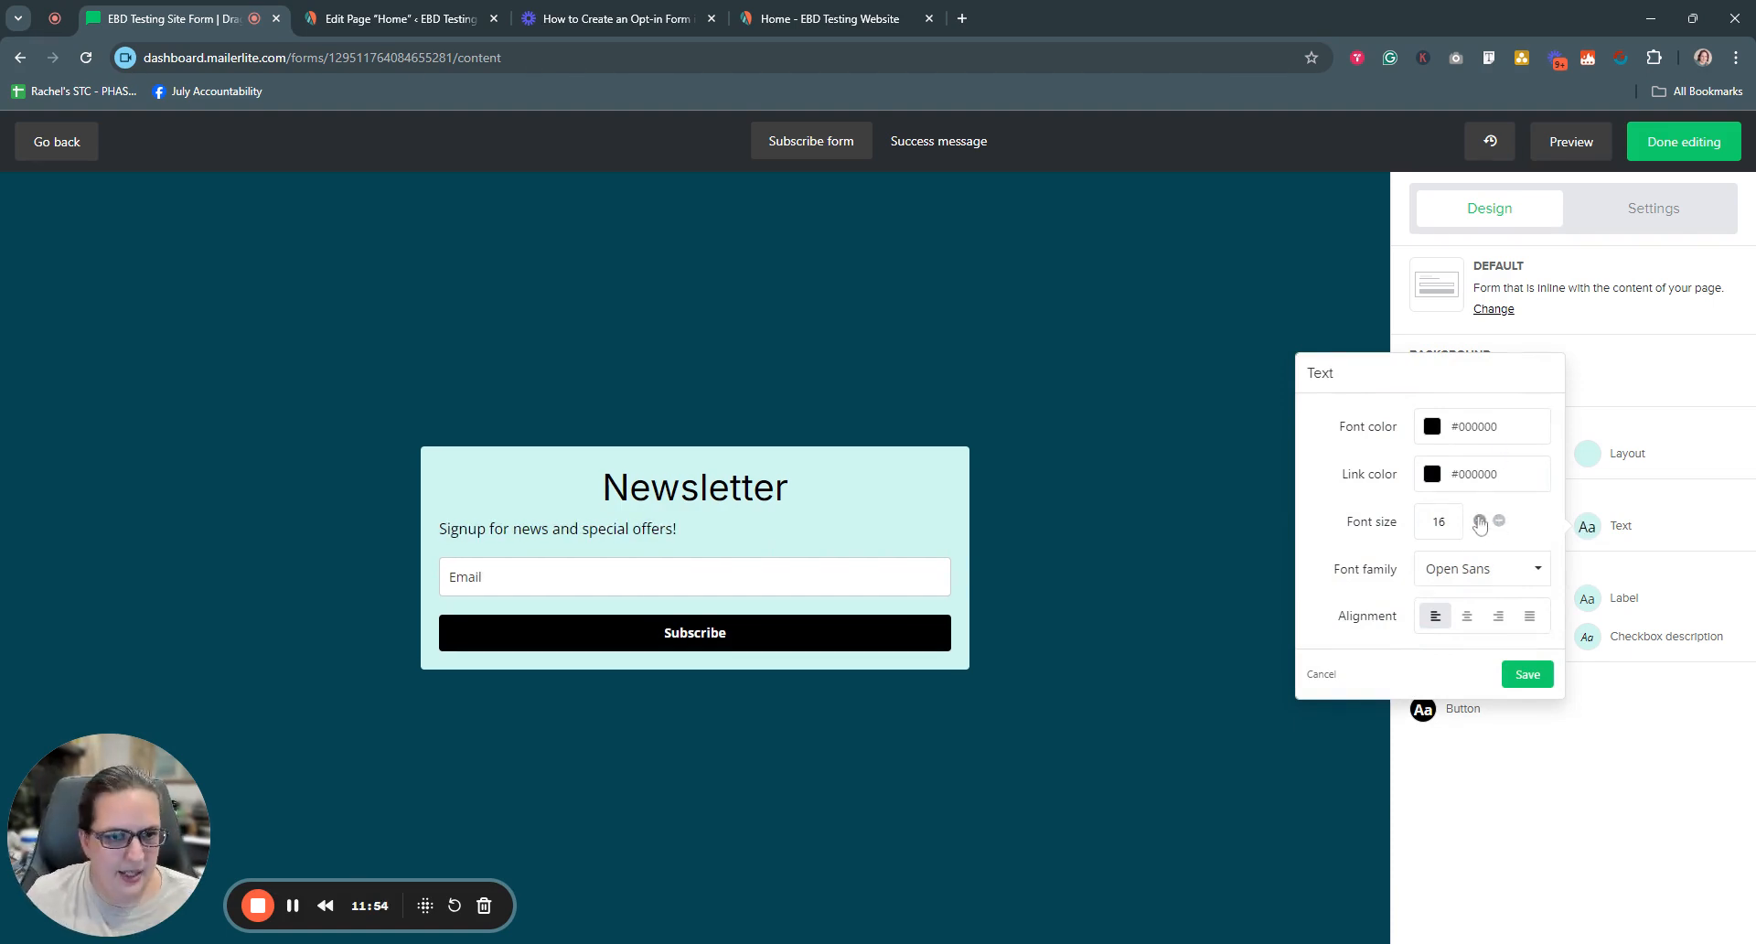
left_click(1491, 577)
scroll(1512, 655, "down", 8)
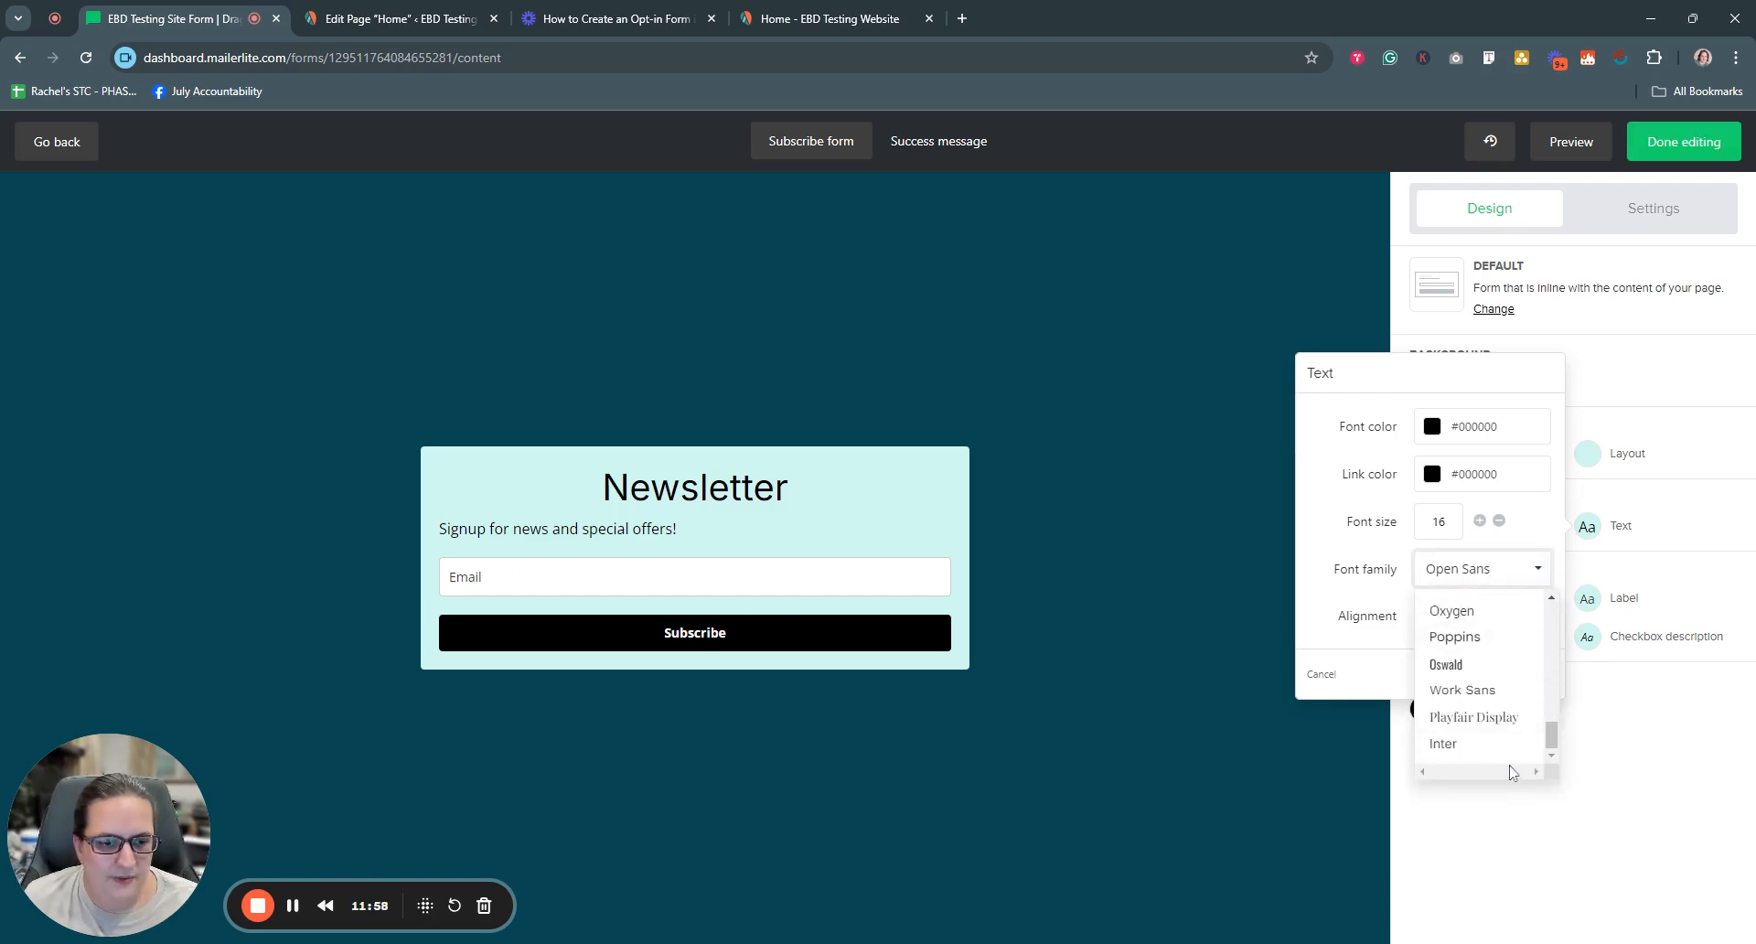
left_click(1482, 751)
Compare centred and justified alignment for the body text, choose centred and save the text style
left_click(1466, 617)
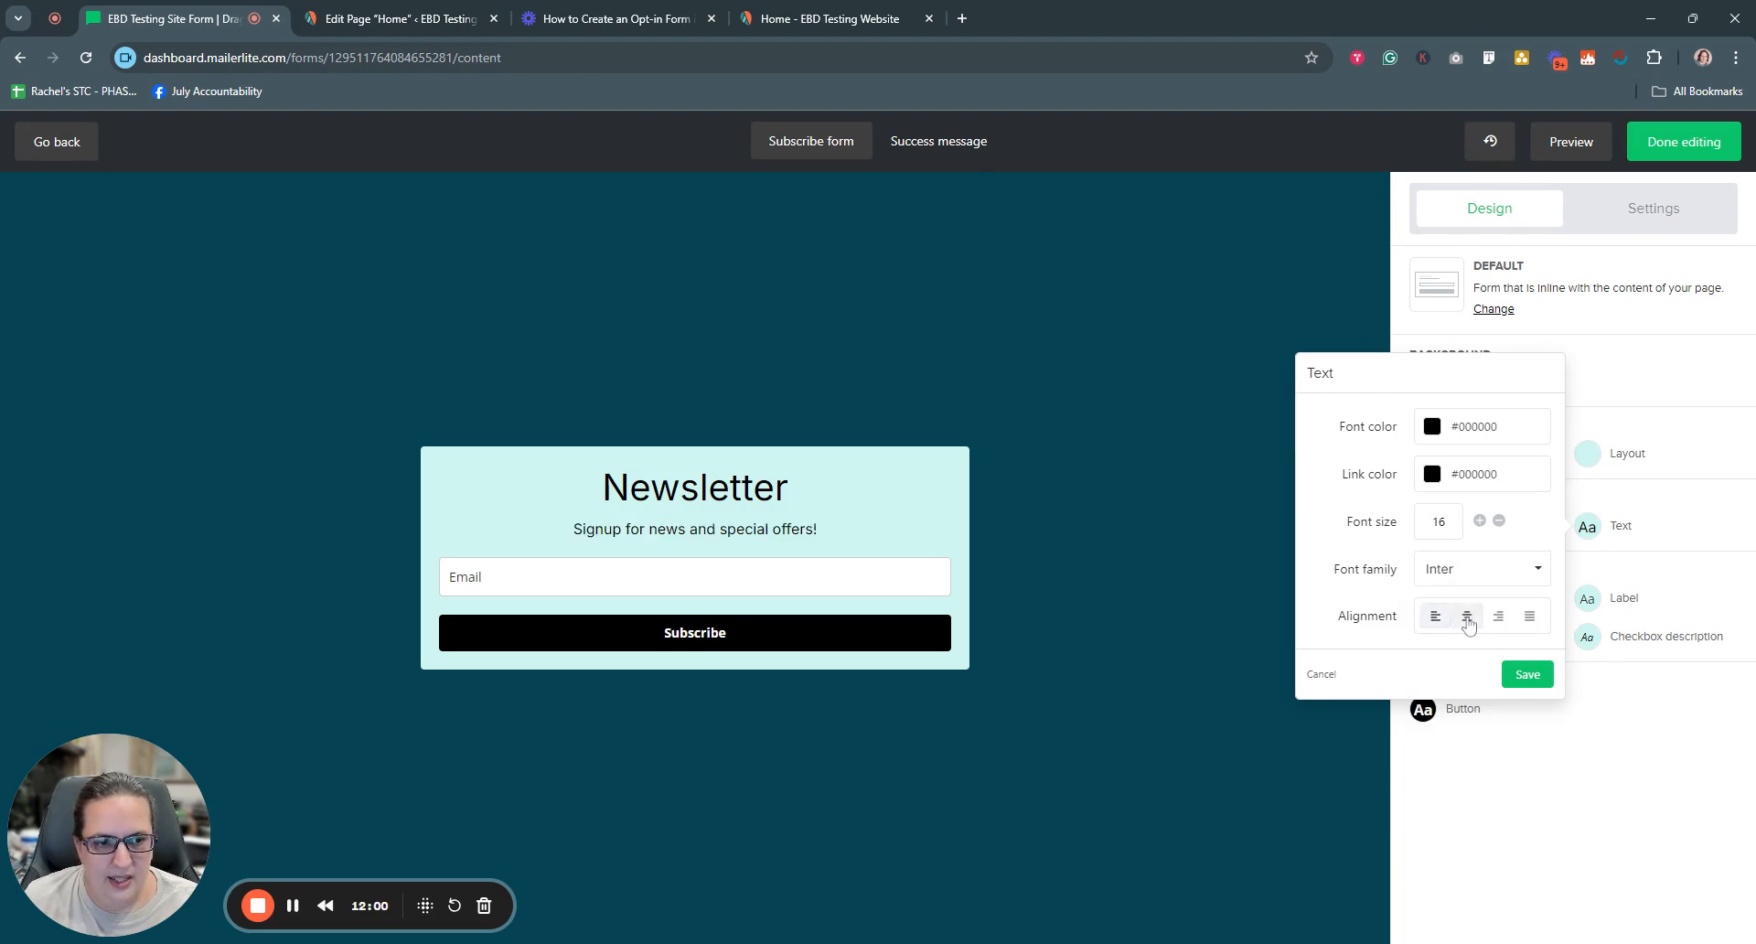
left_click(1529, 617)
left_click(1466, 617)
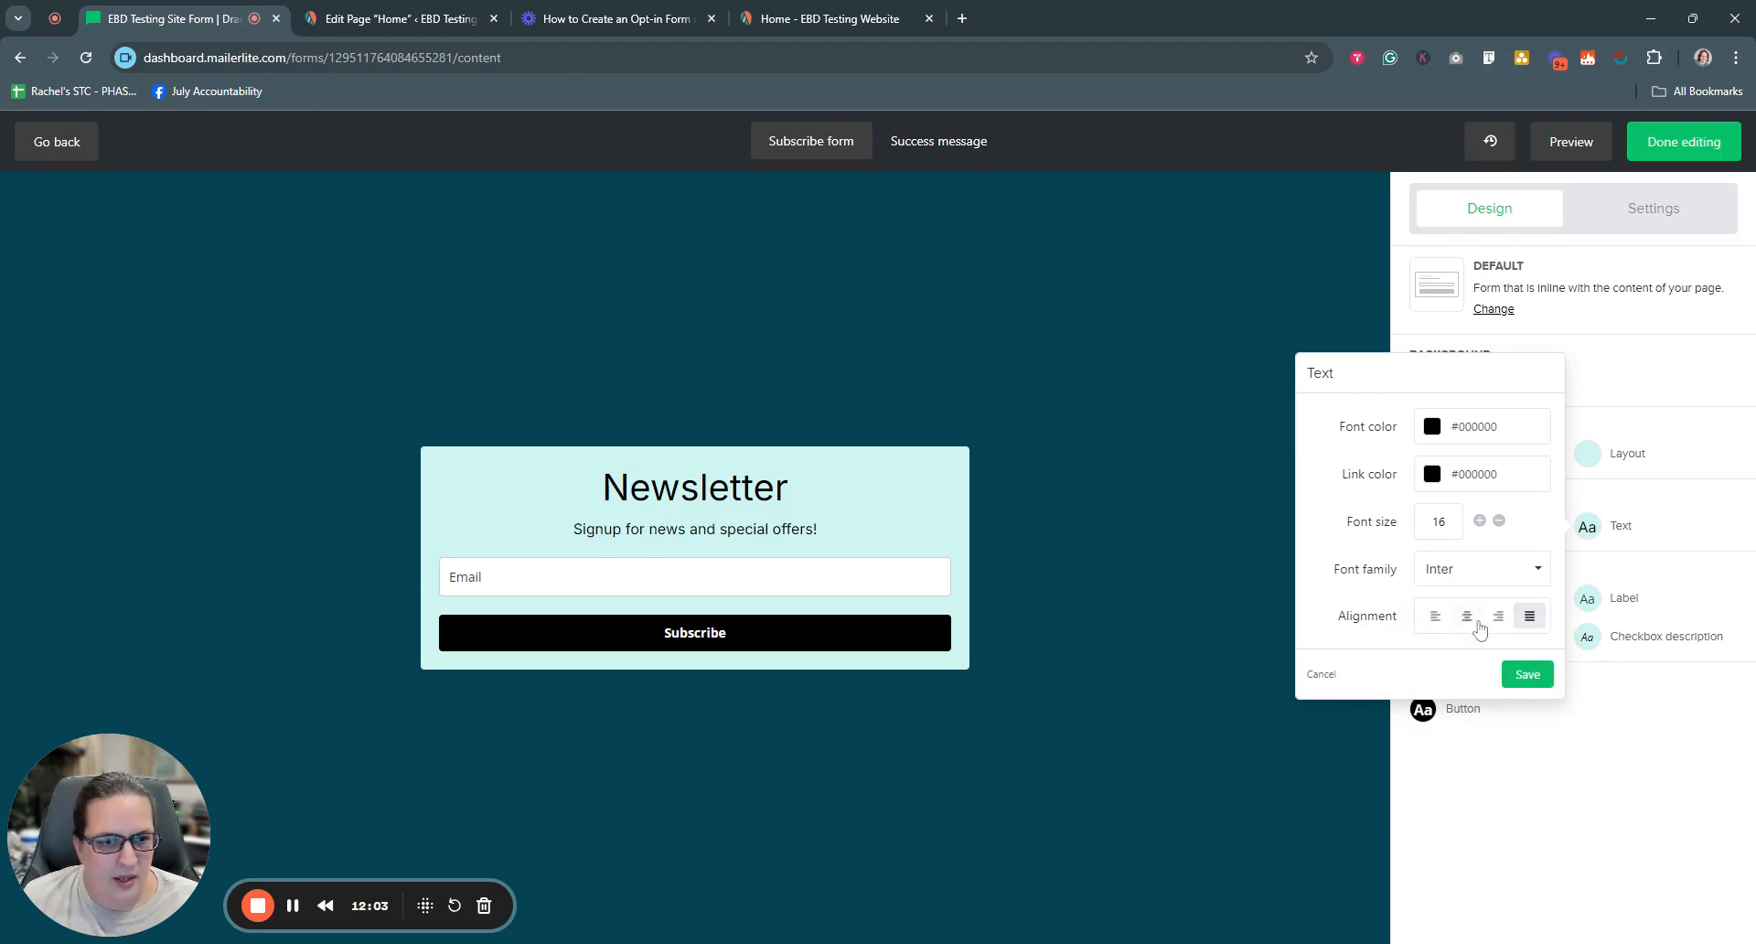
left_click(1526, 675)
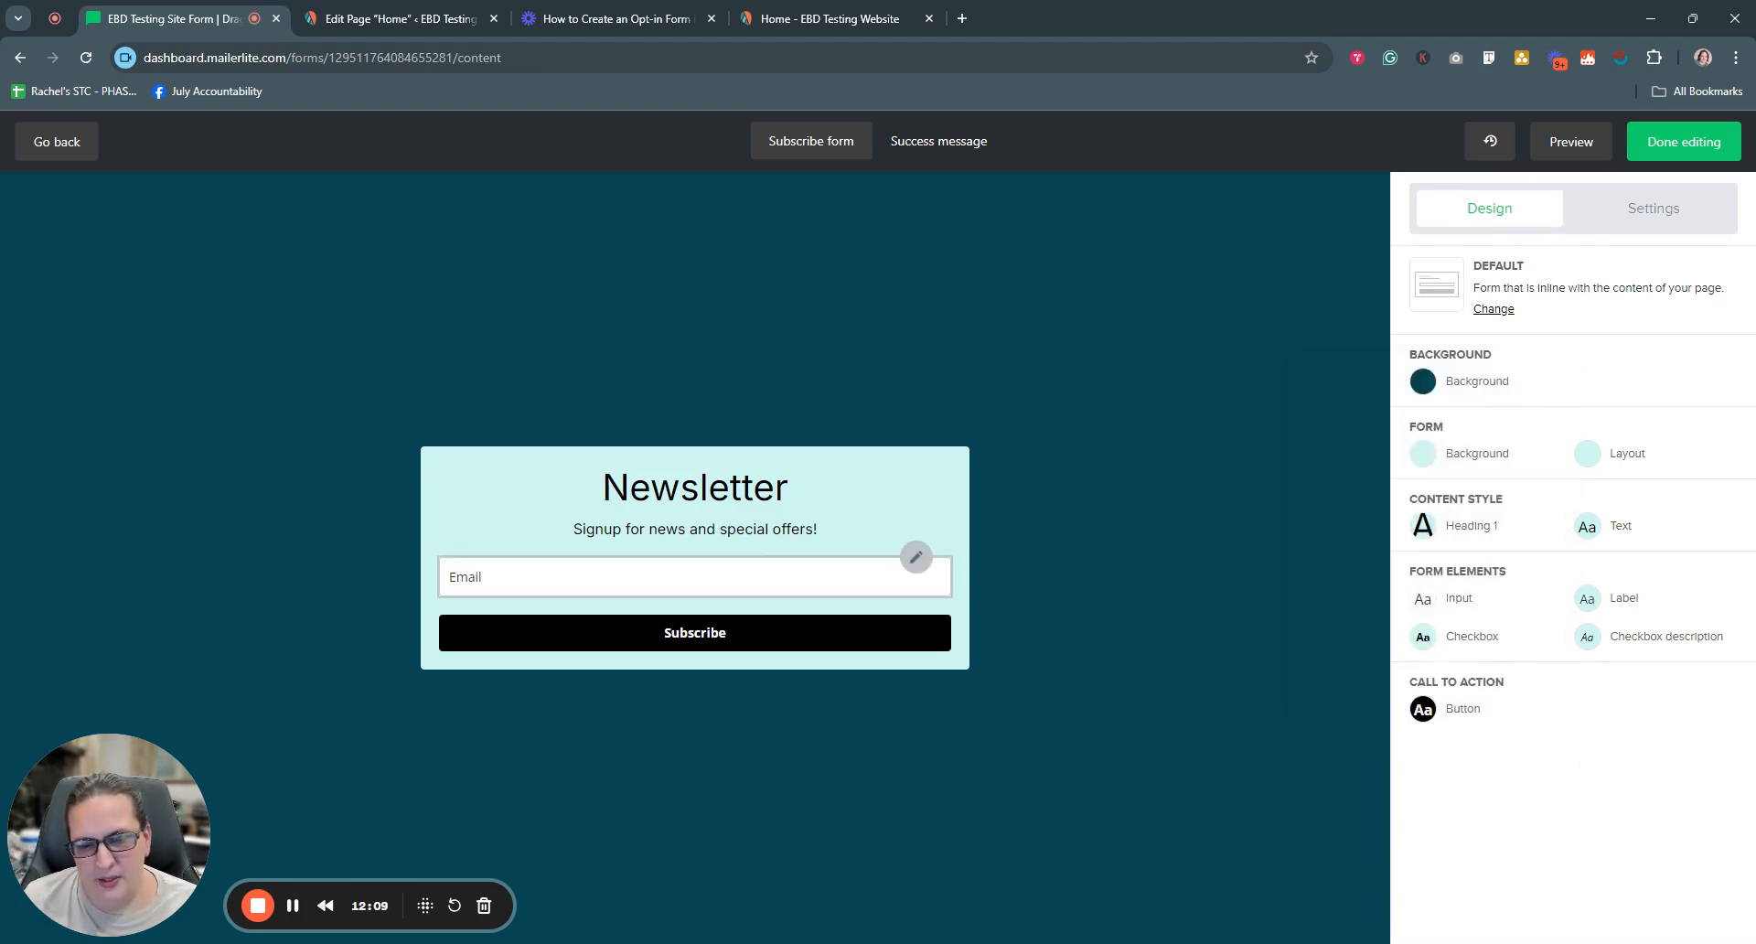
Set the email input field's font family to Inter, trying Playfair Display first
left_click(1440, 602)
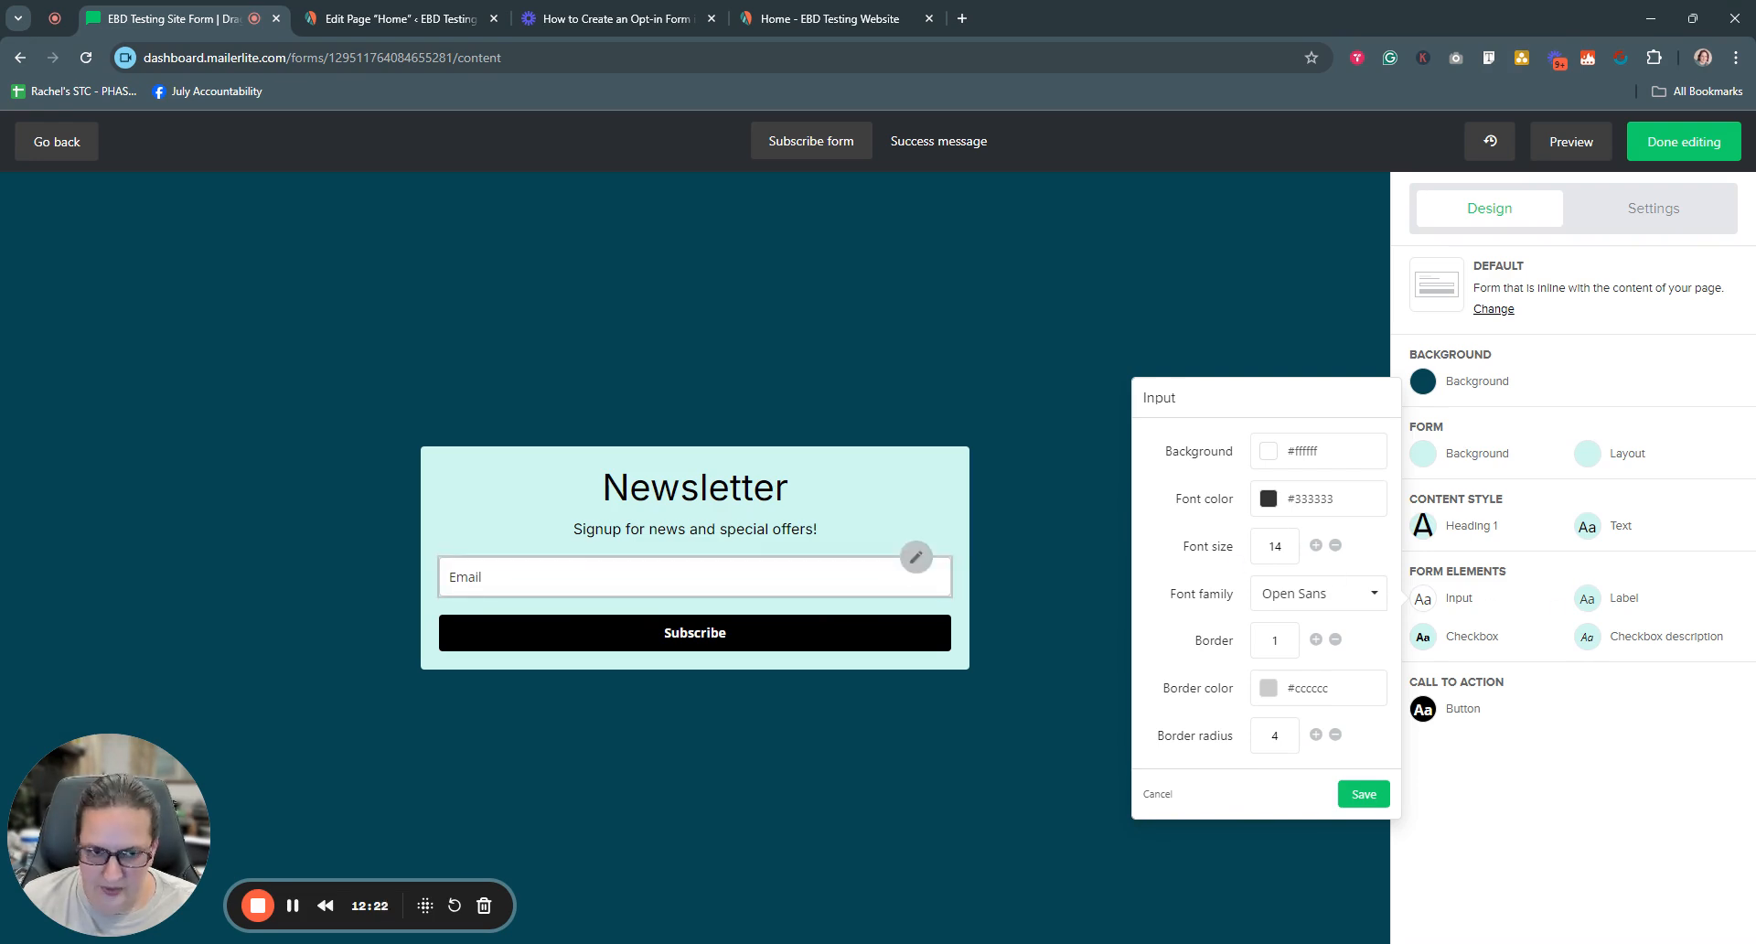
left_click(1373, 593)
scroll(1317, 732, "down", 10)
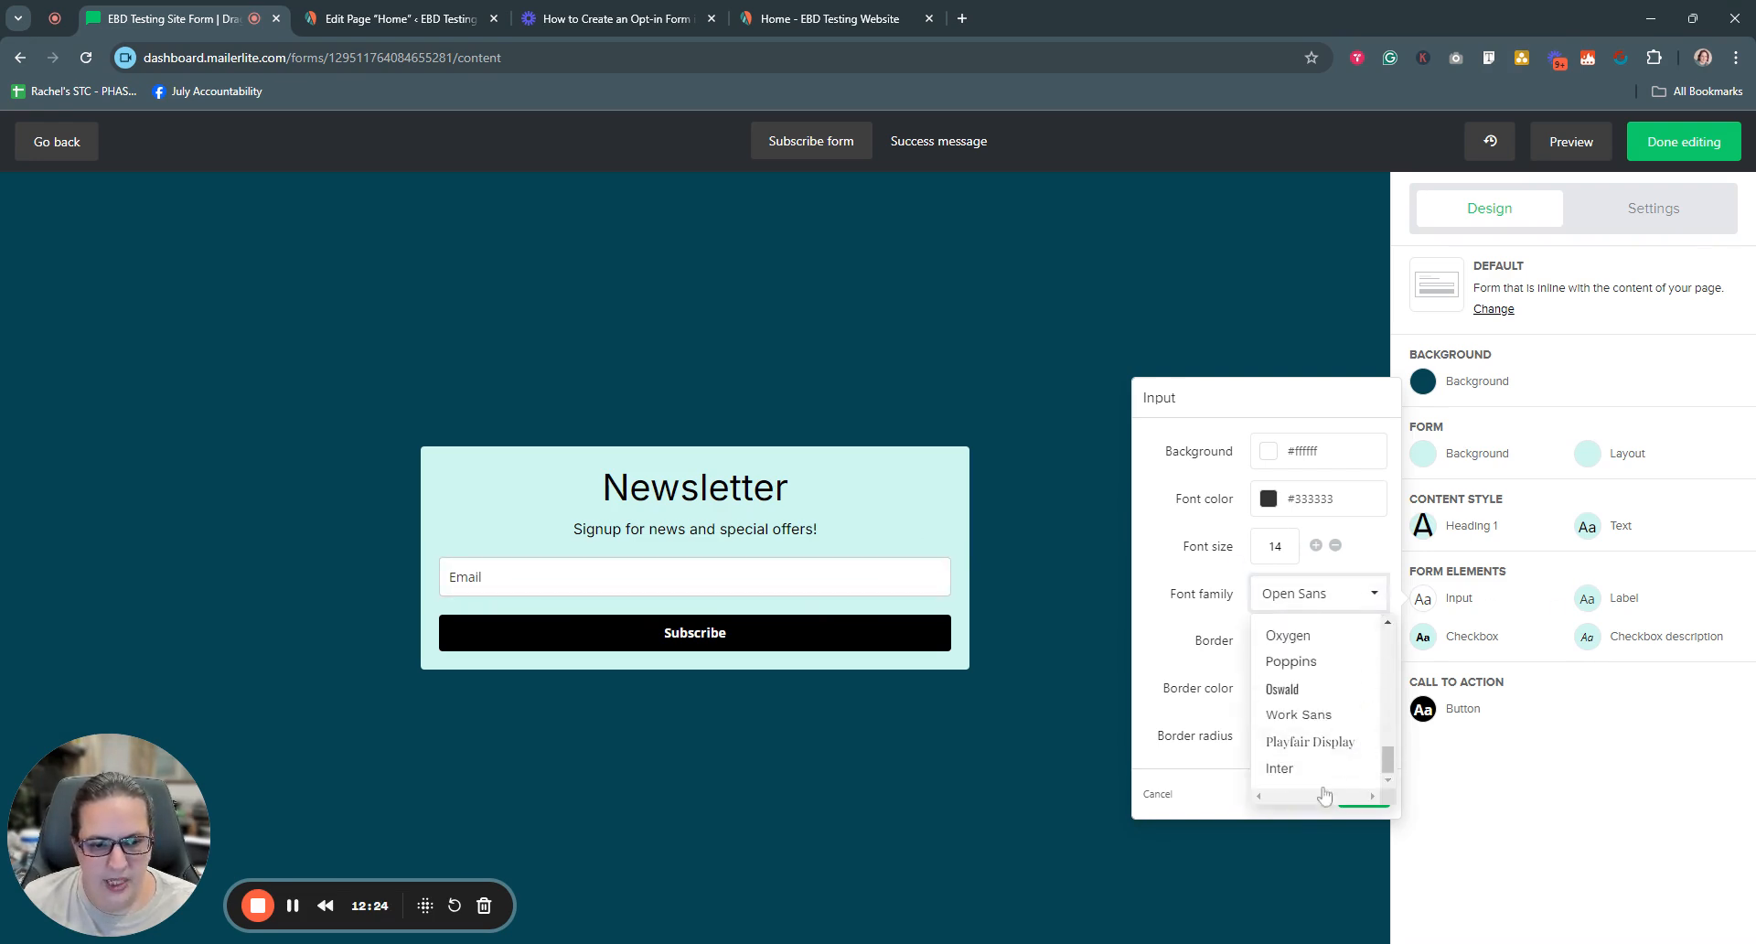
left_click(1294, 743)
left_click(1333, 597)
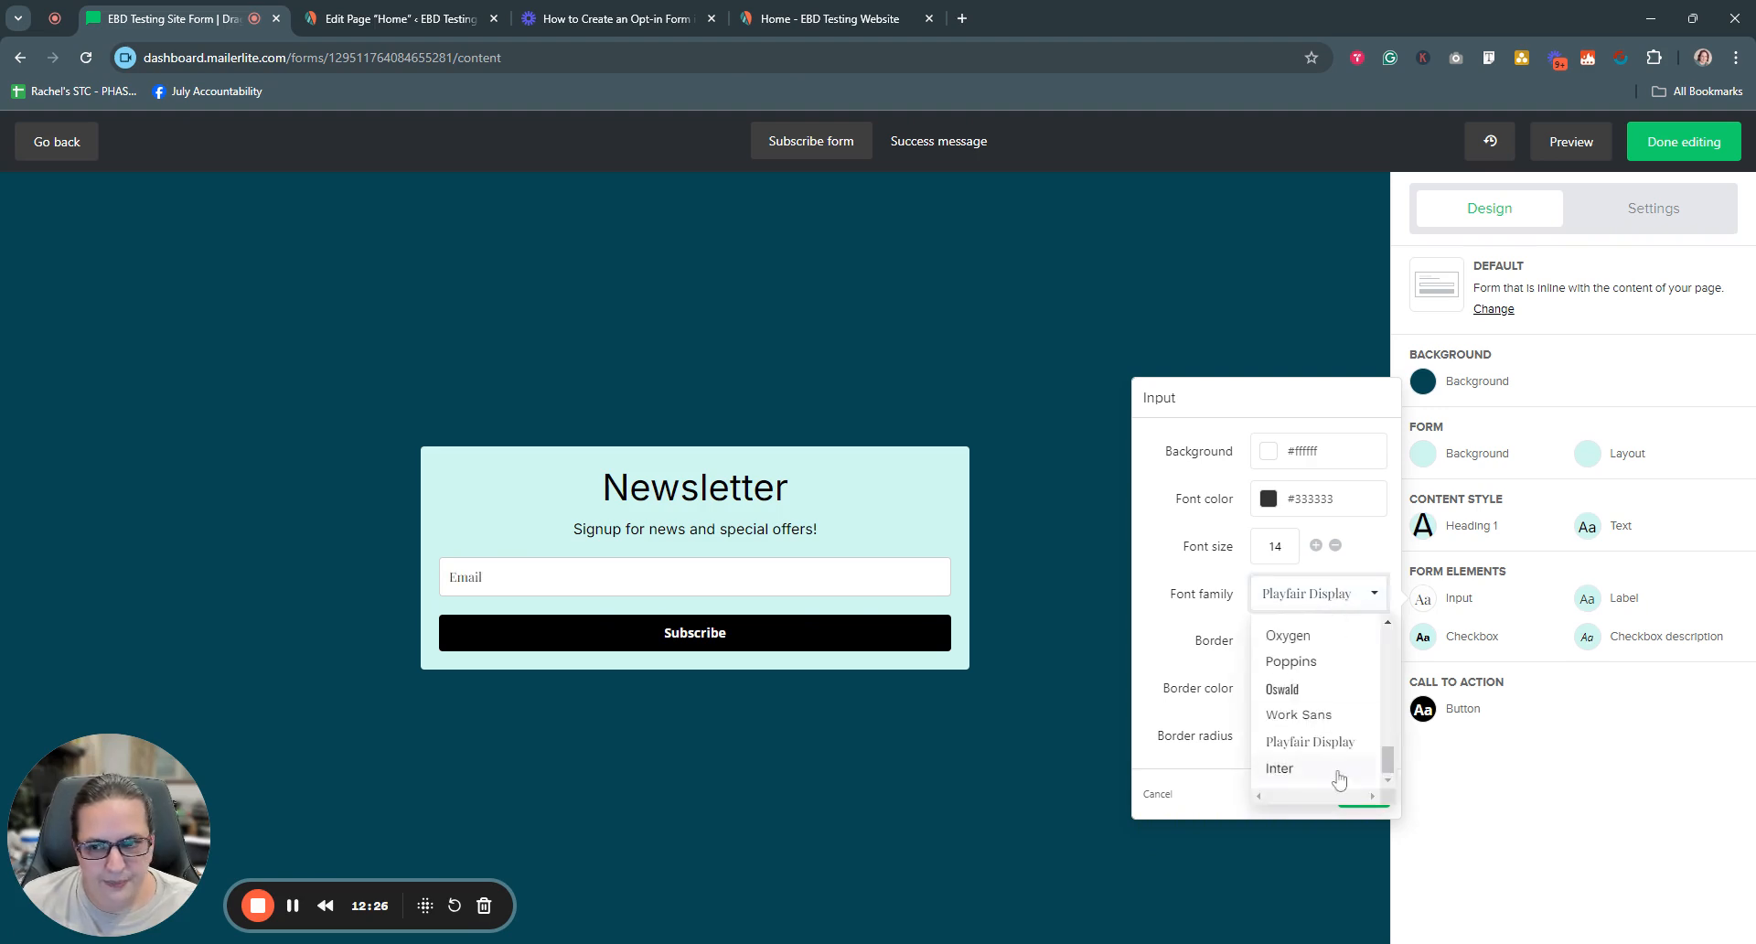
left_click(1308, 773)
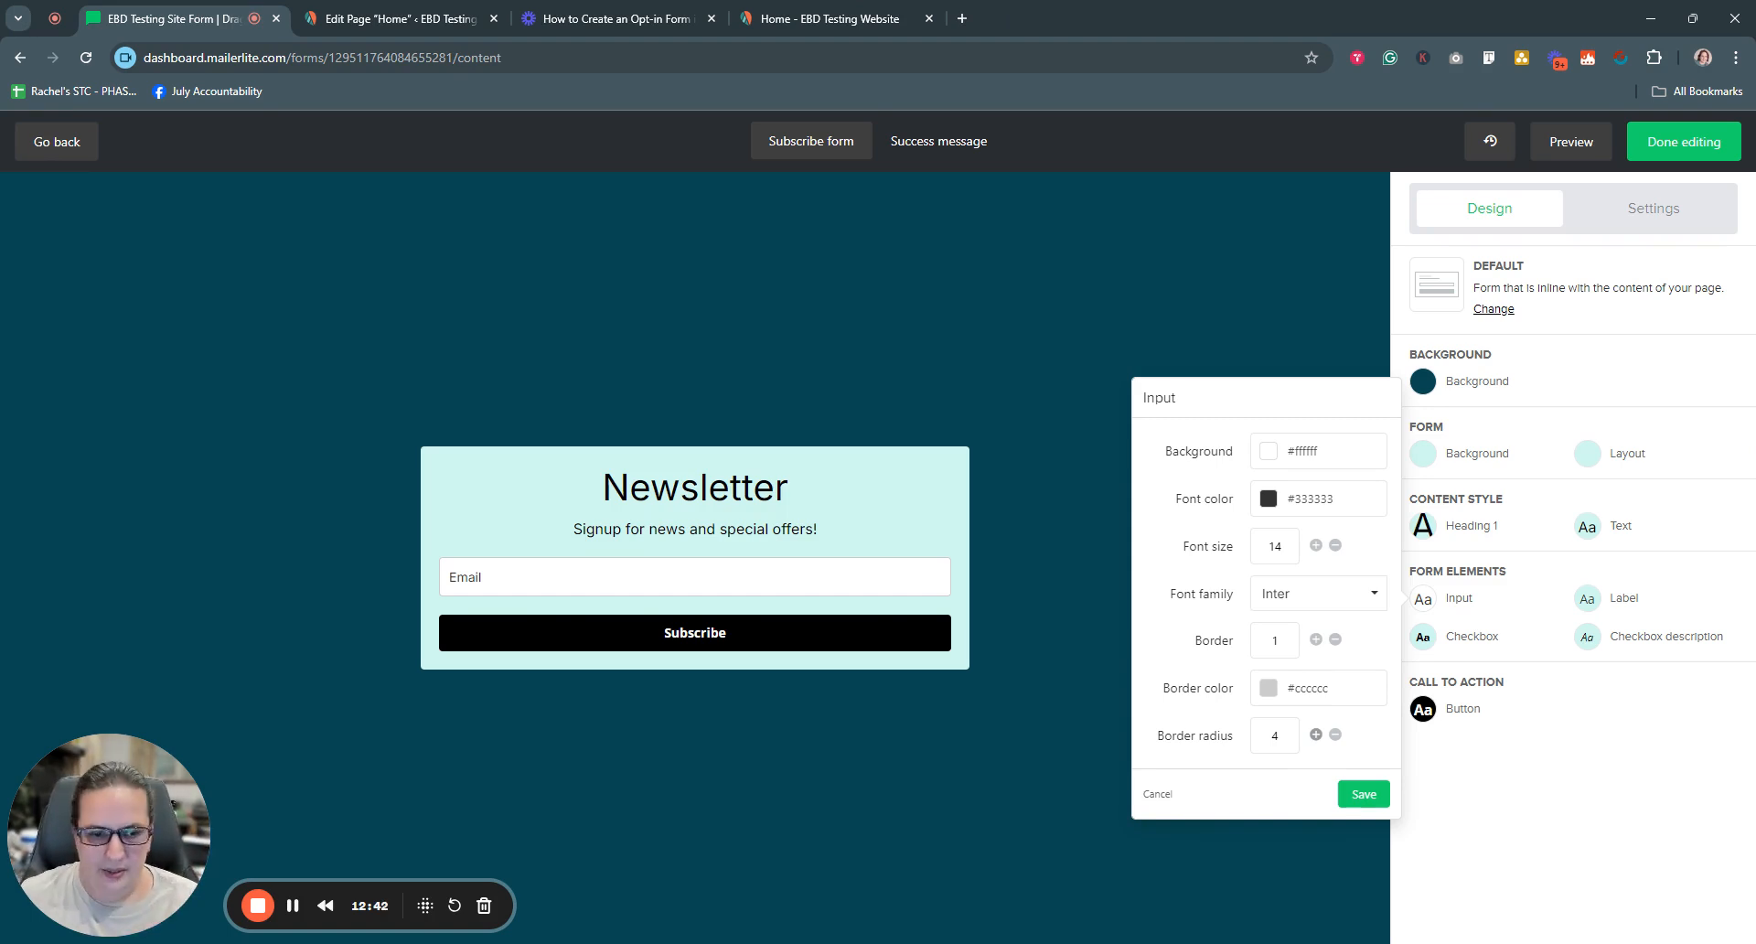
Try a border radius of 0 on the email input field, raise it to 5 and save the input style
left_click(1335, 735)
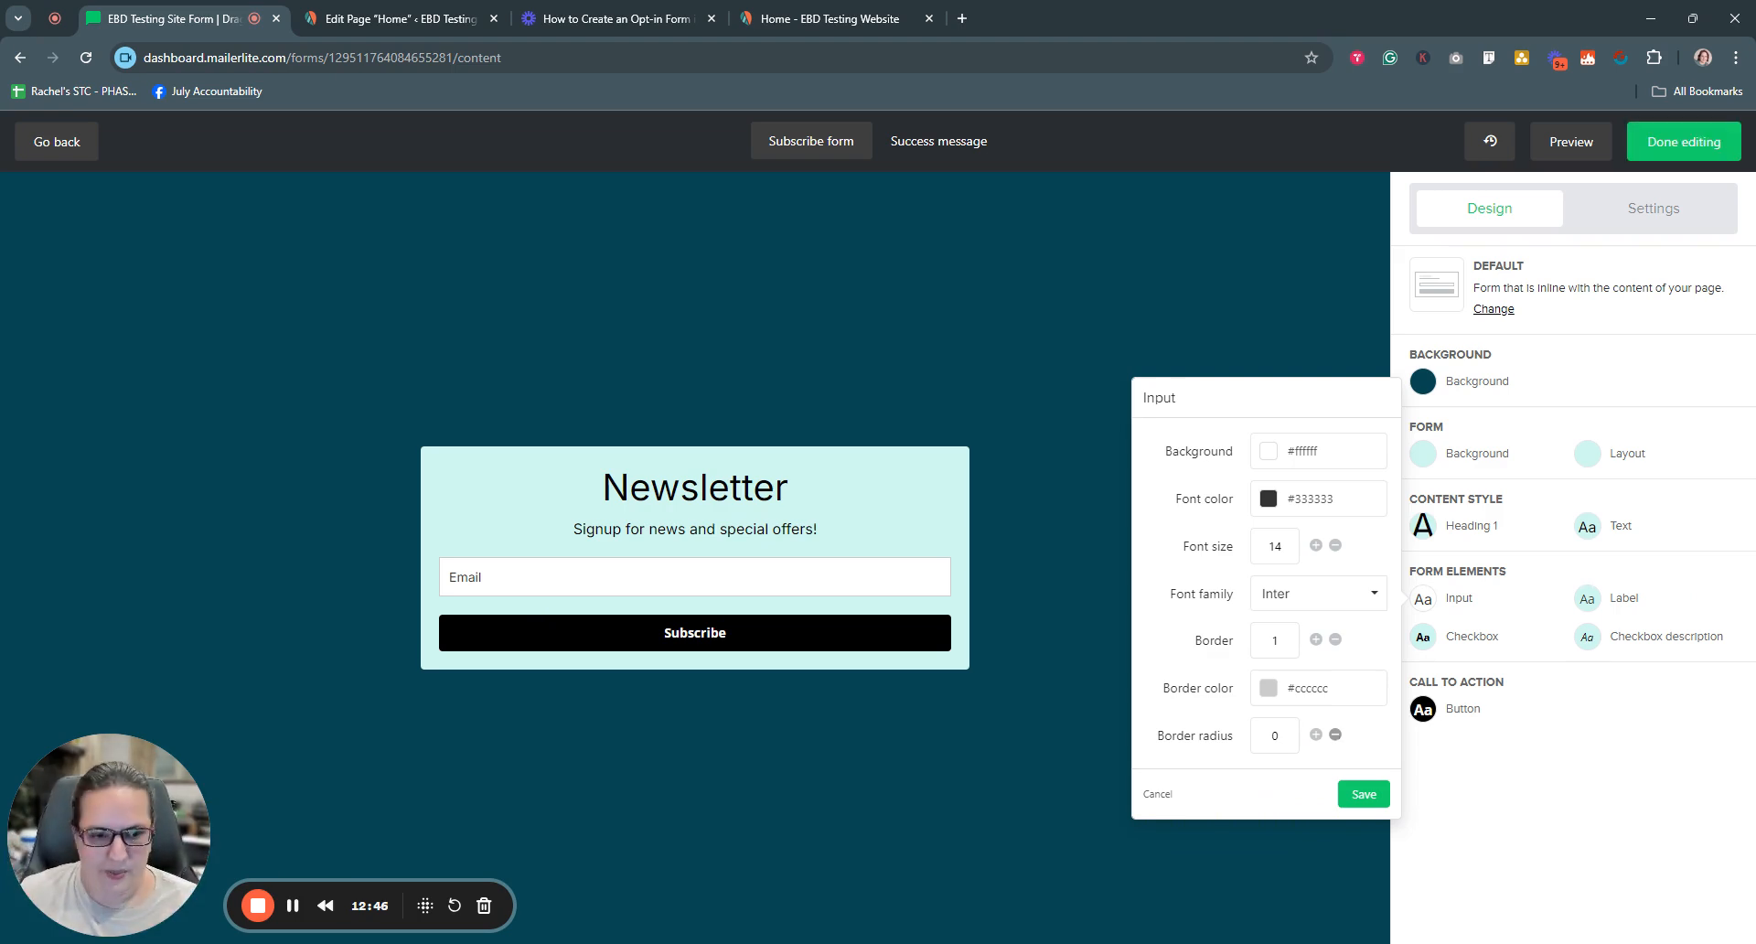
left_click(1316, 736)
left_click(1316, 735)
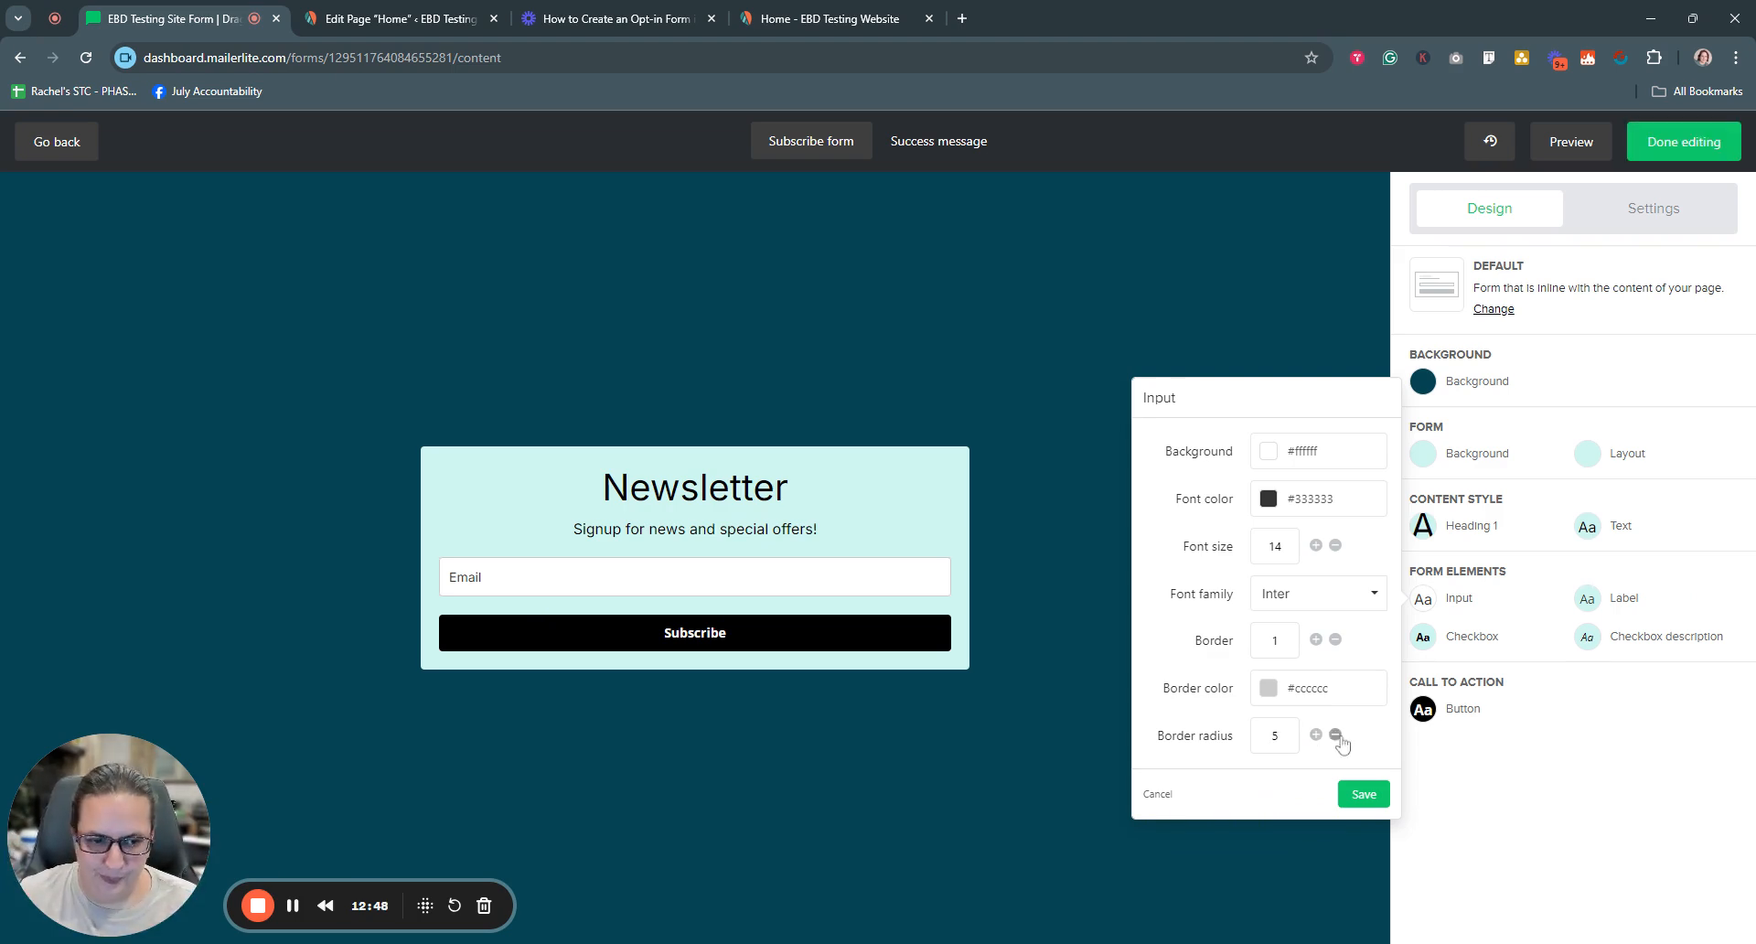
left_click(1357, 795)
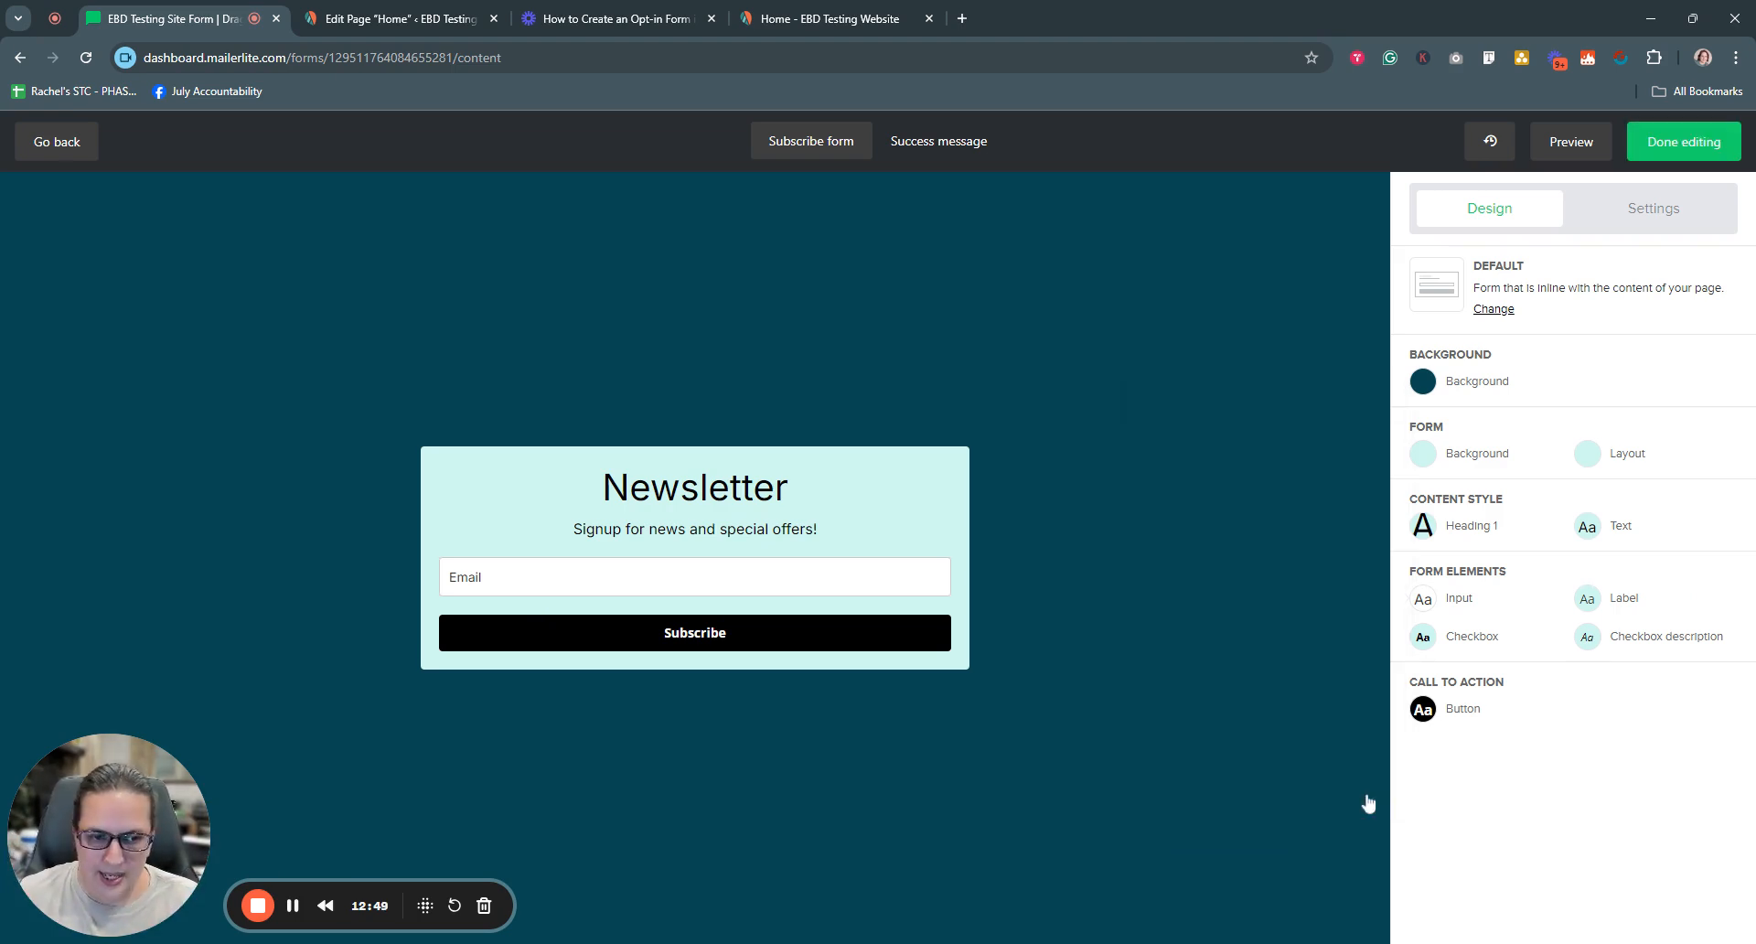
Review the label, checkbox and checkbox description style options, leaving each without saving changes
left_click(1587, 598)
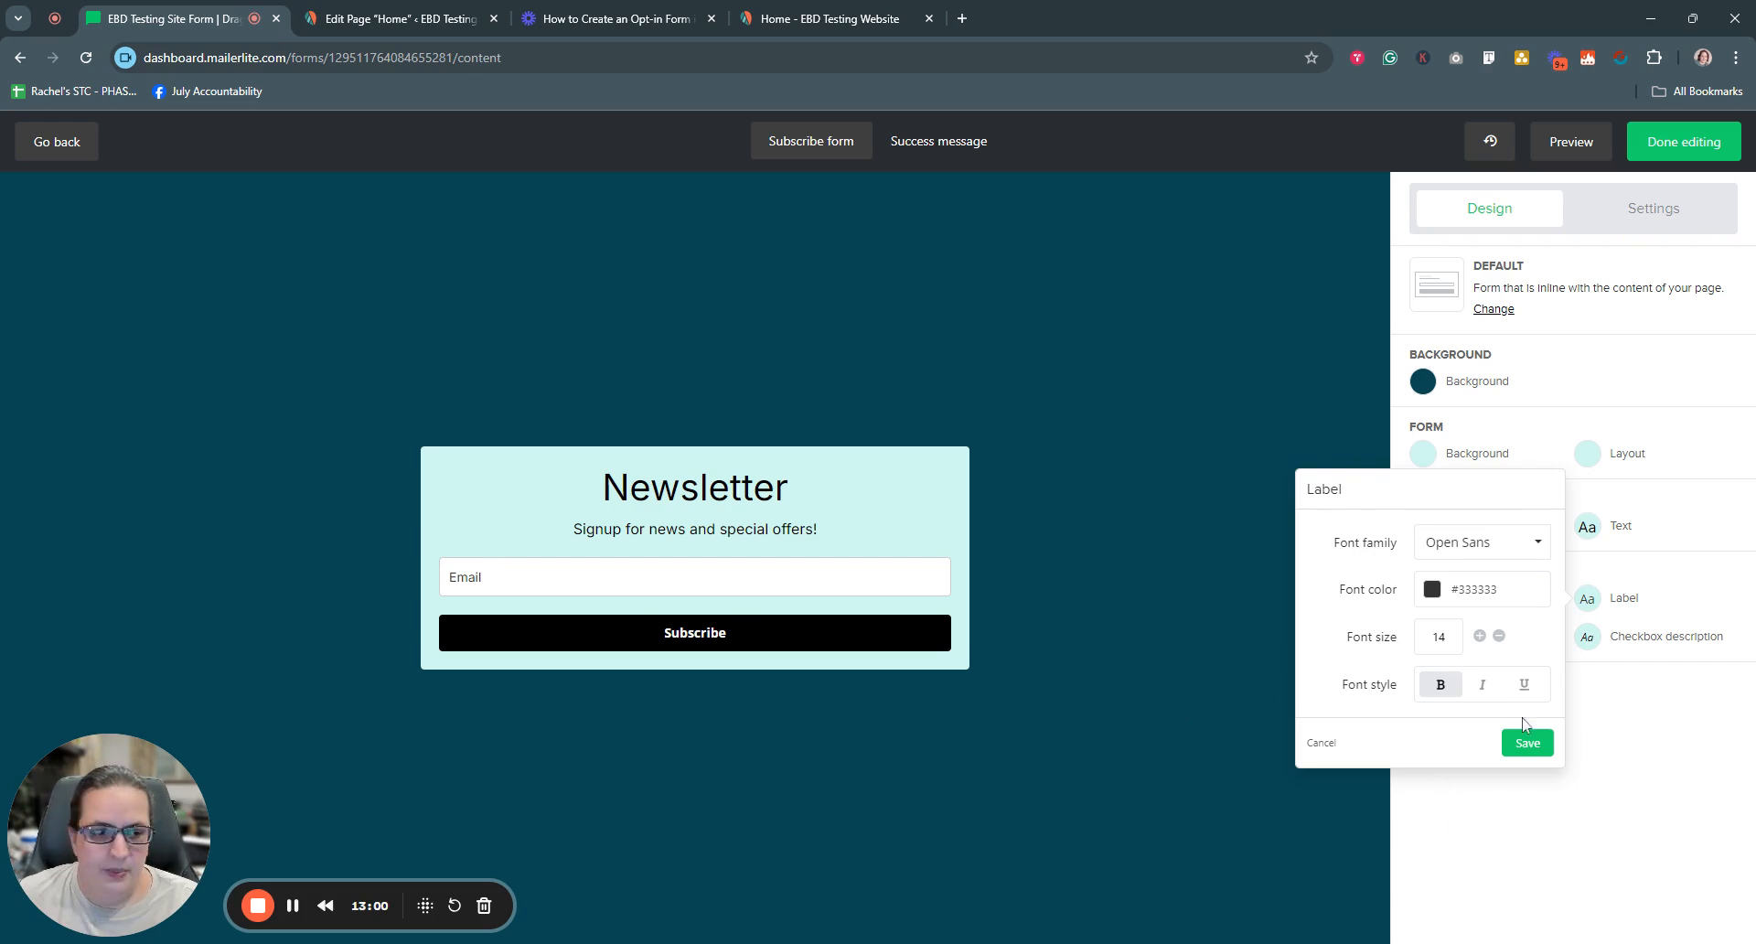
left_click(1321, 743)
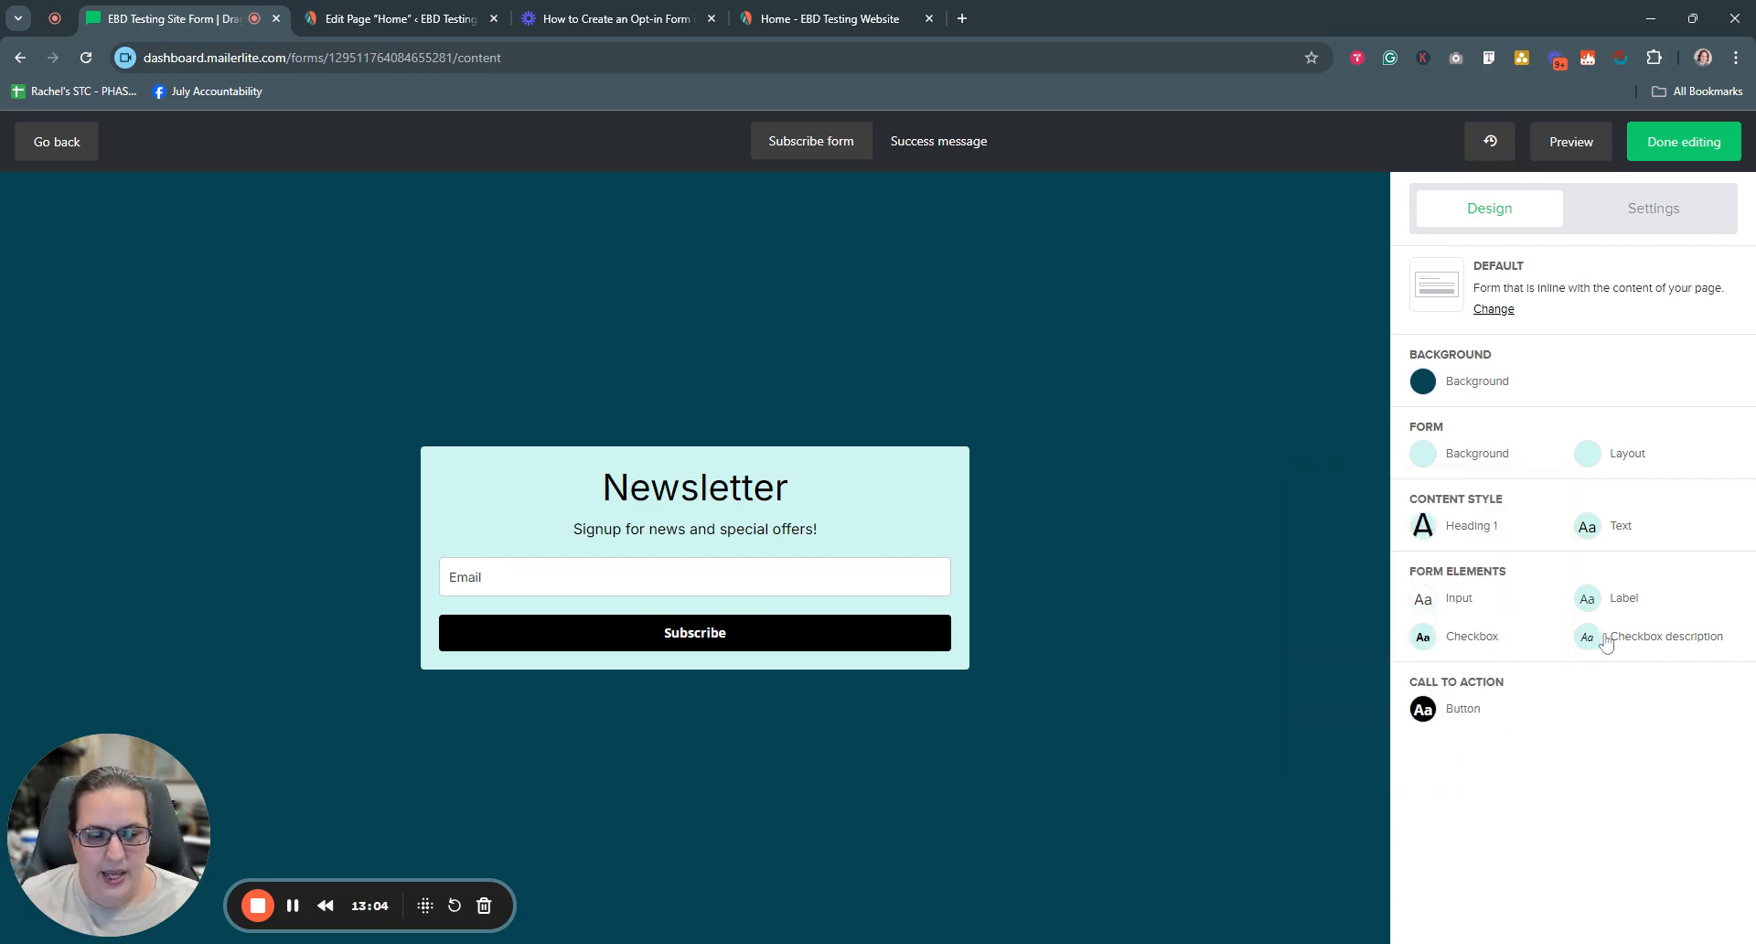
left_click(1470, 640)
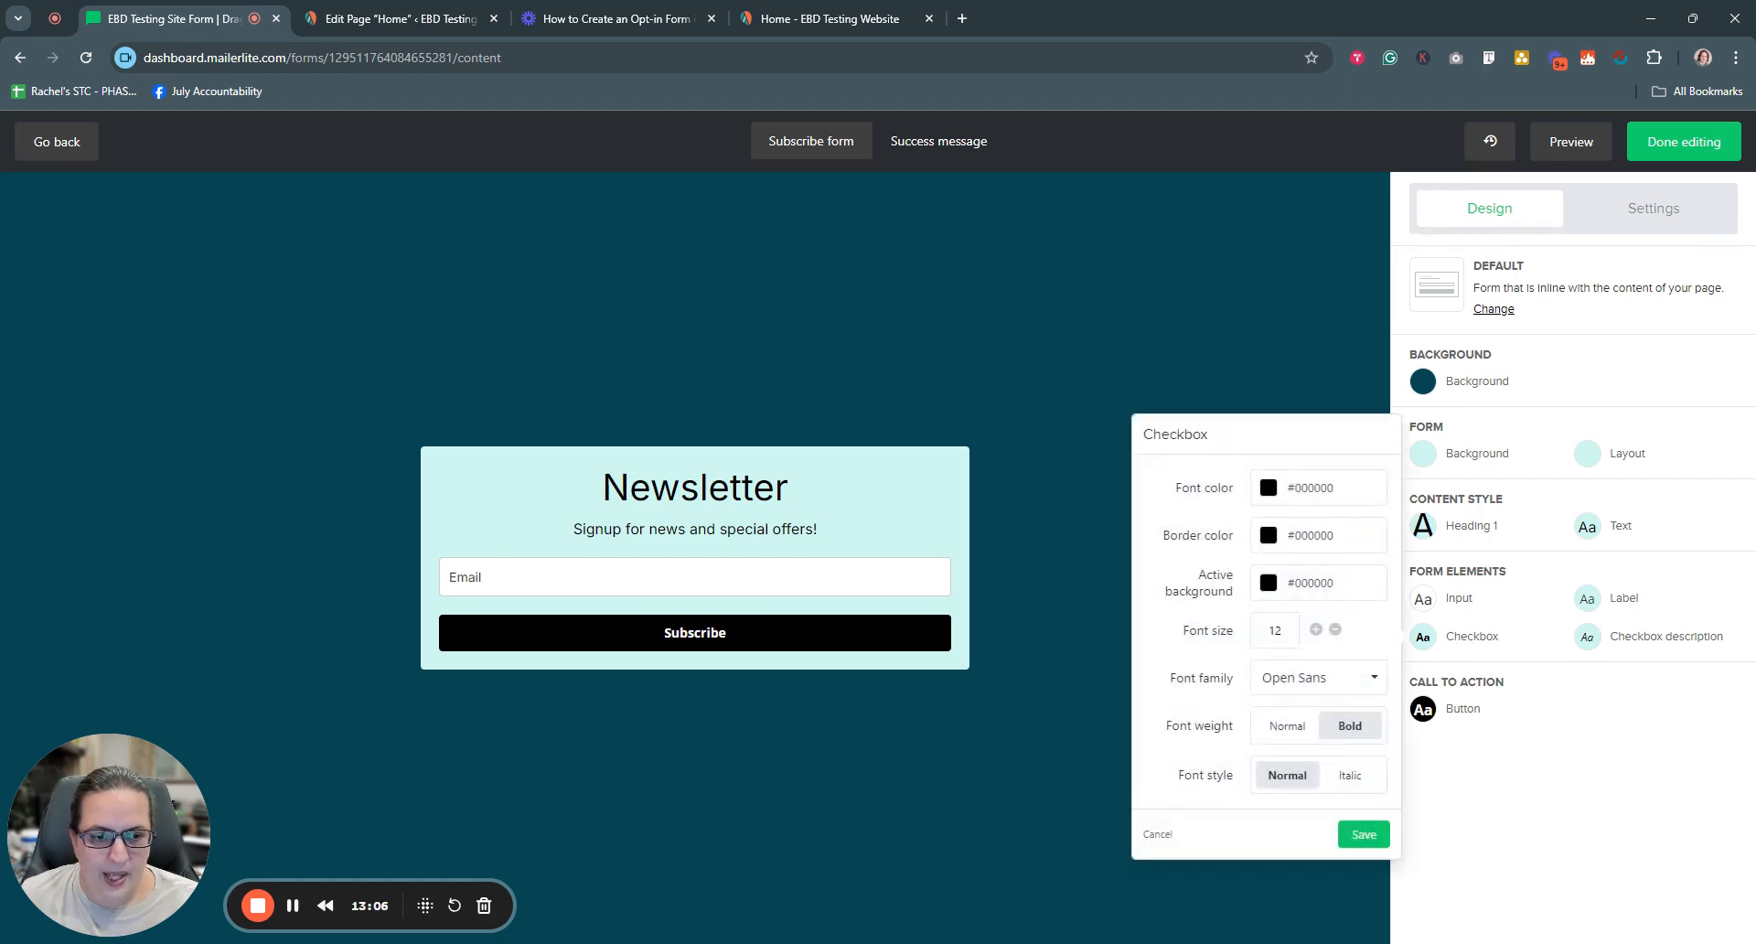
left_click(1158, 834)
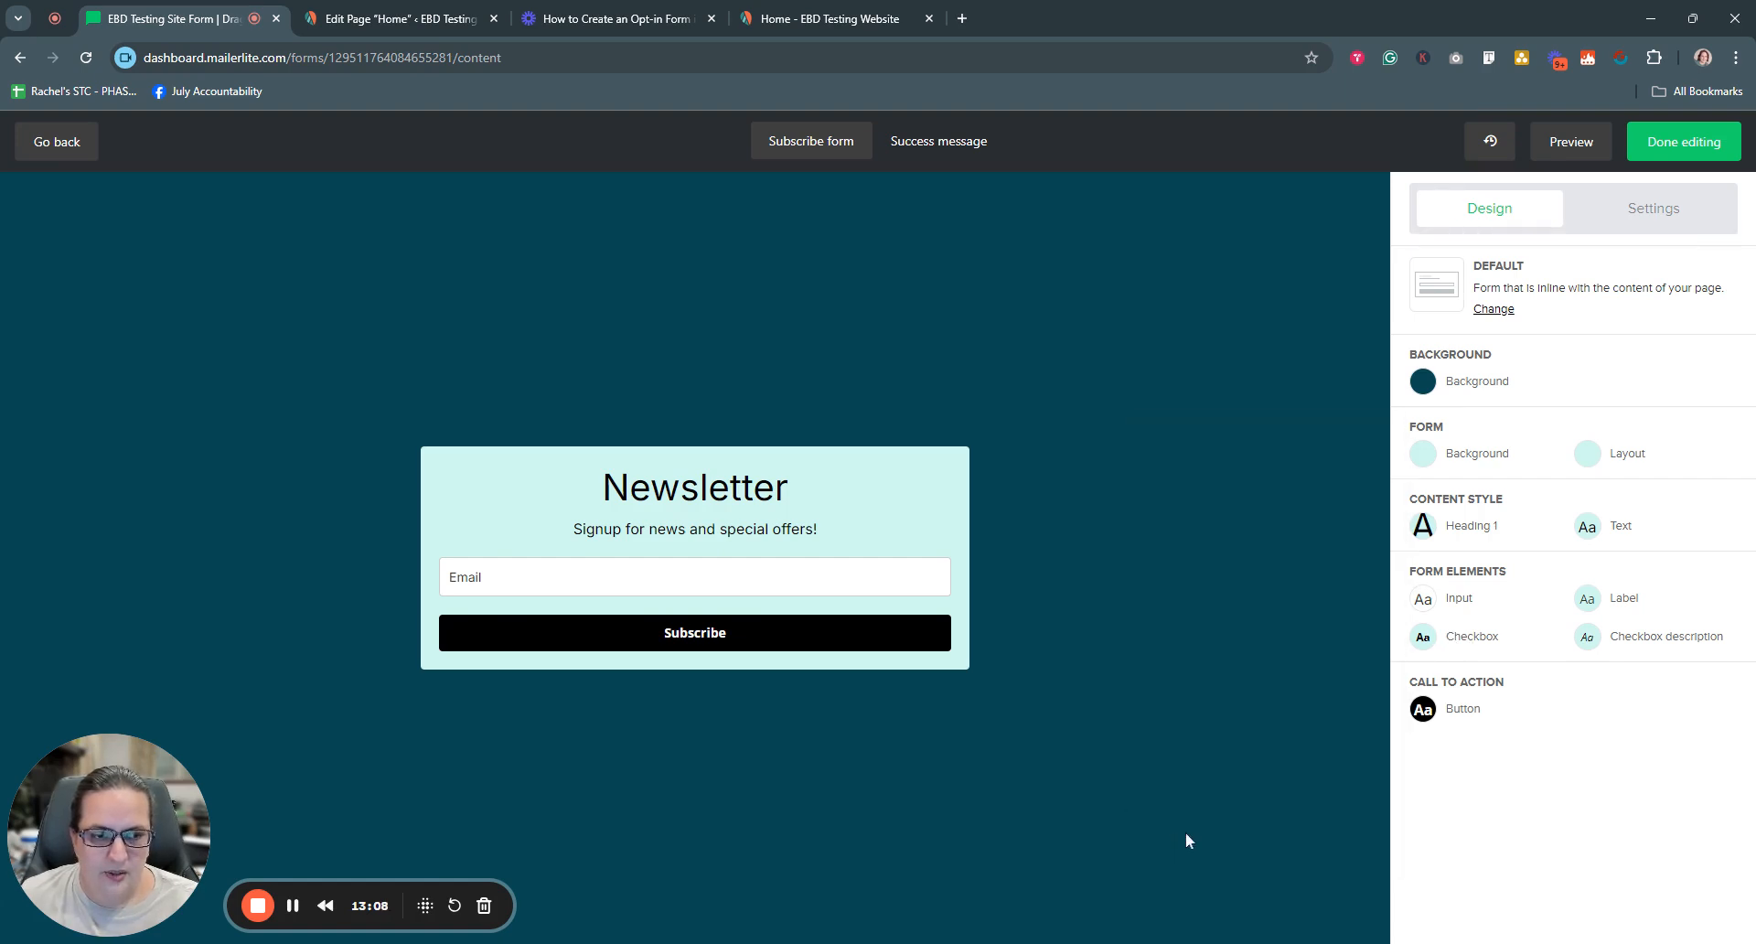
left_click(1646, 645)
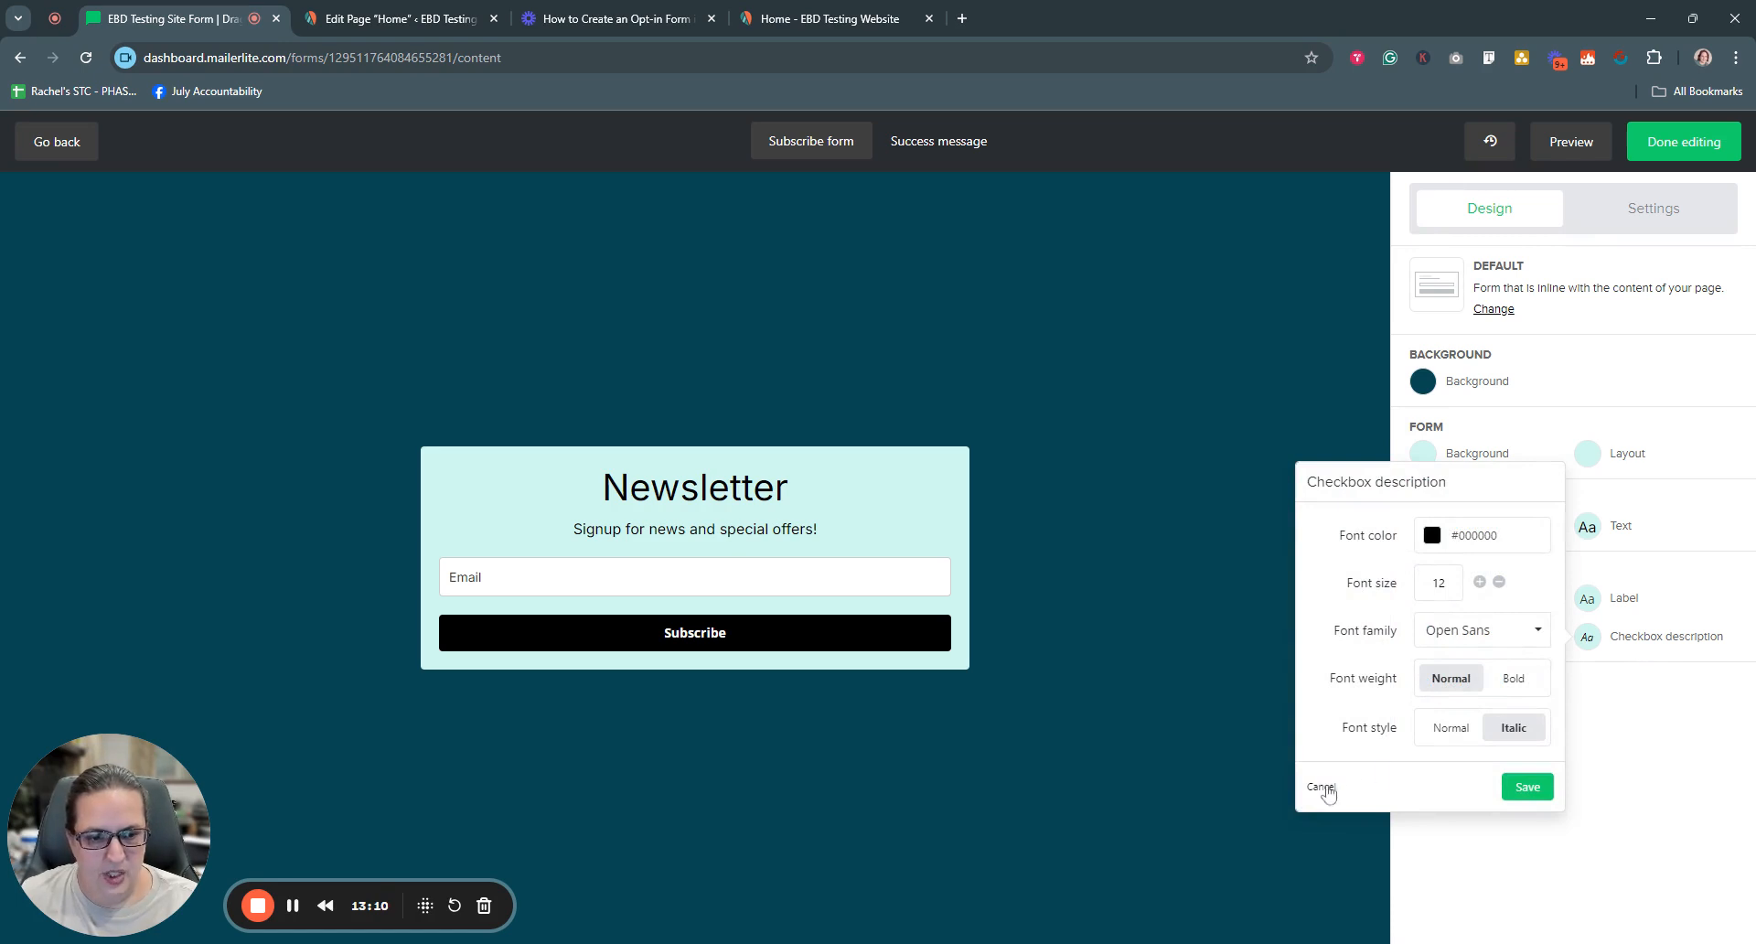
left_click(1320, 788)
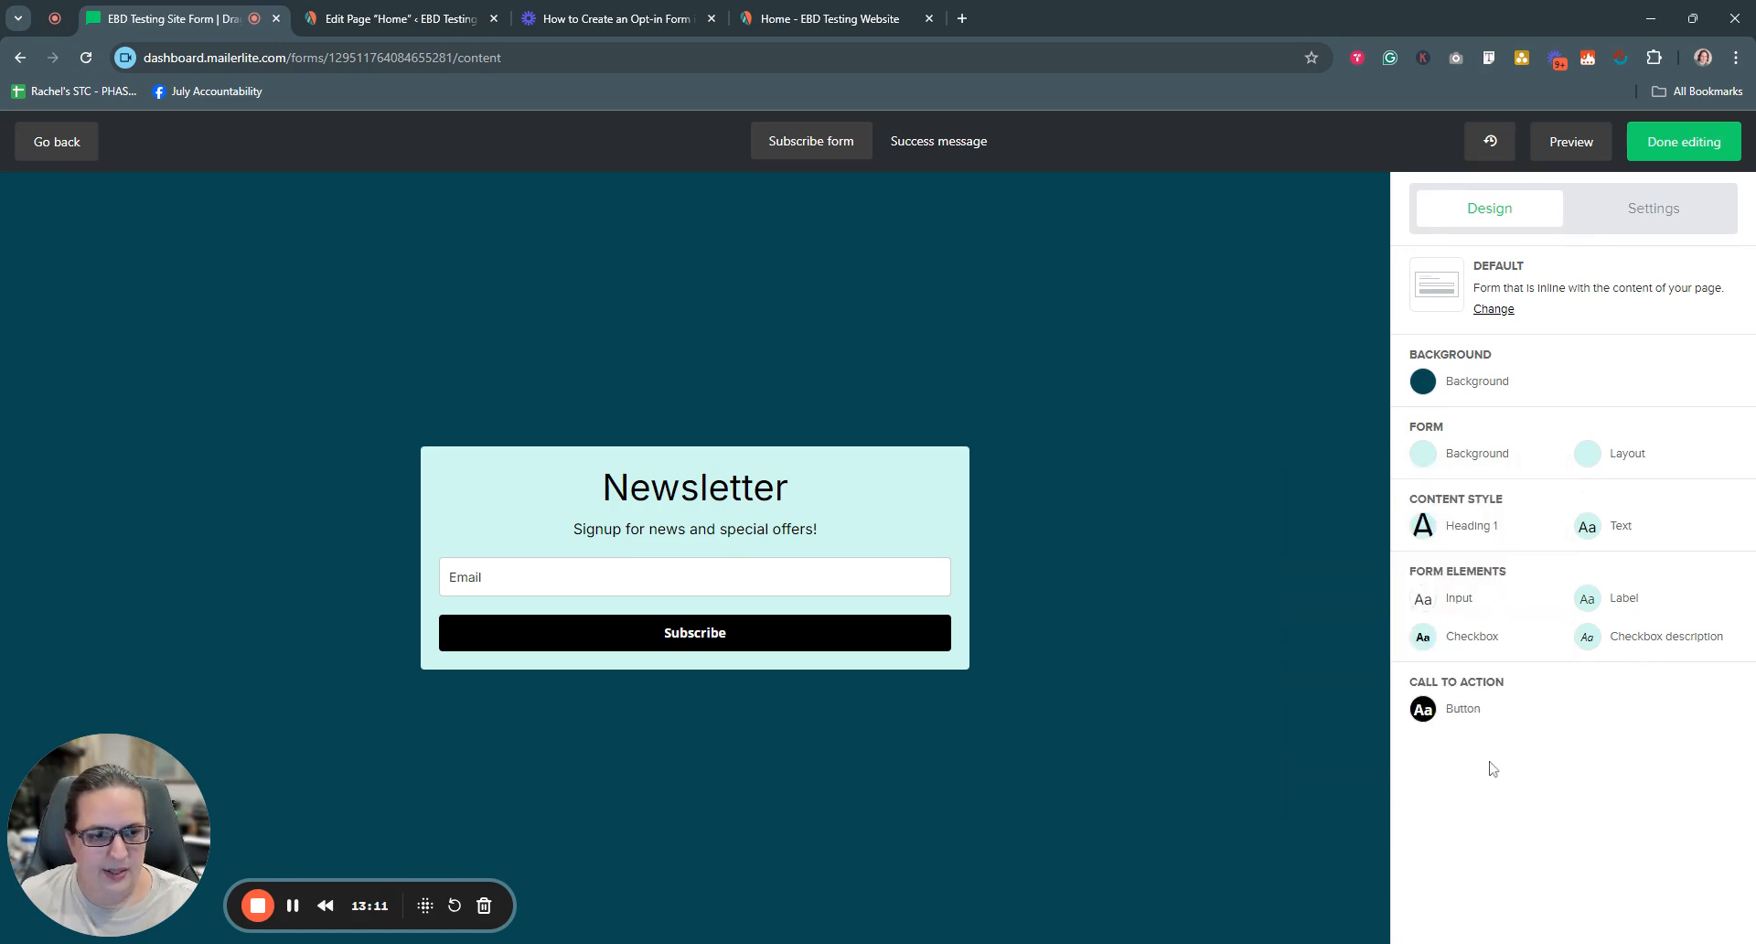
Set the Subscribe button's background colour to #044355, copied from the row's background colour in the WordPress page editor
left_click(1454, 711)
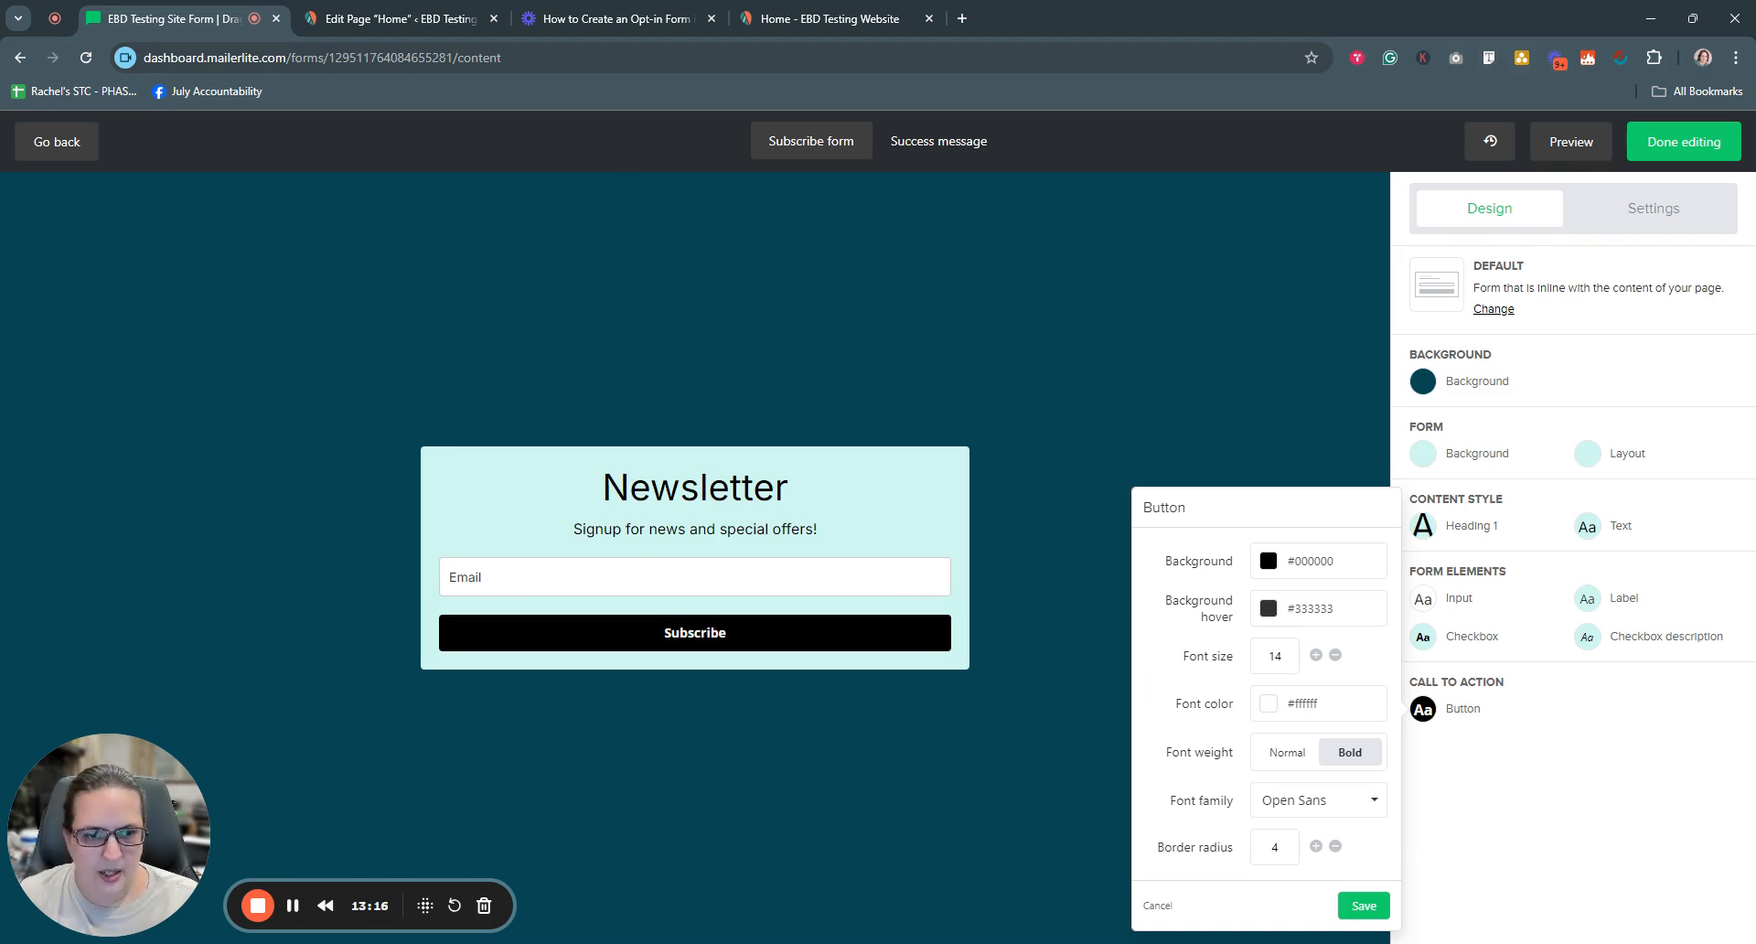
left_click(1289, 560)
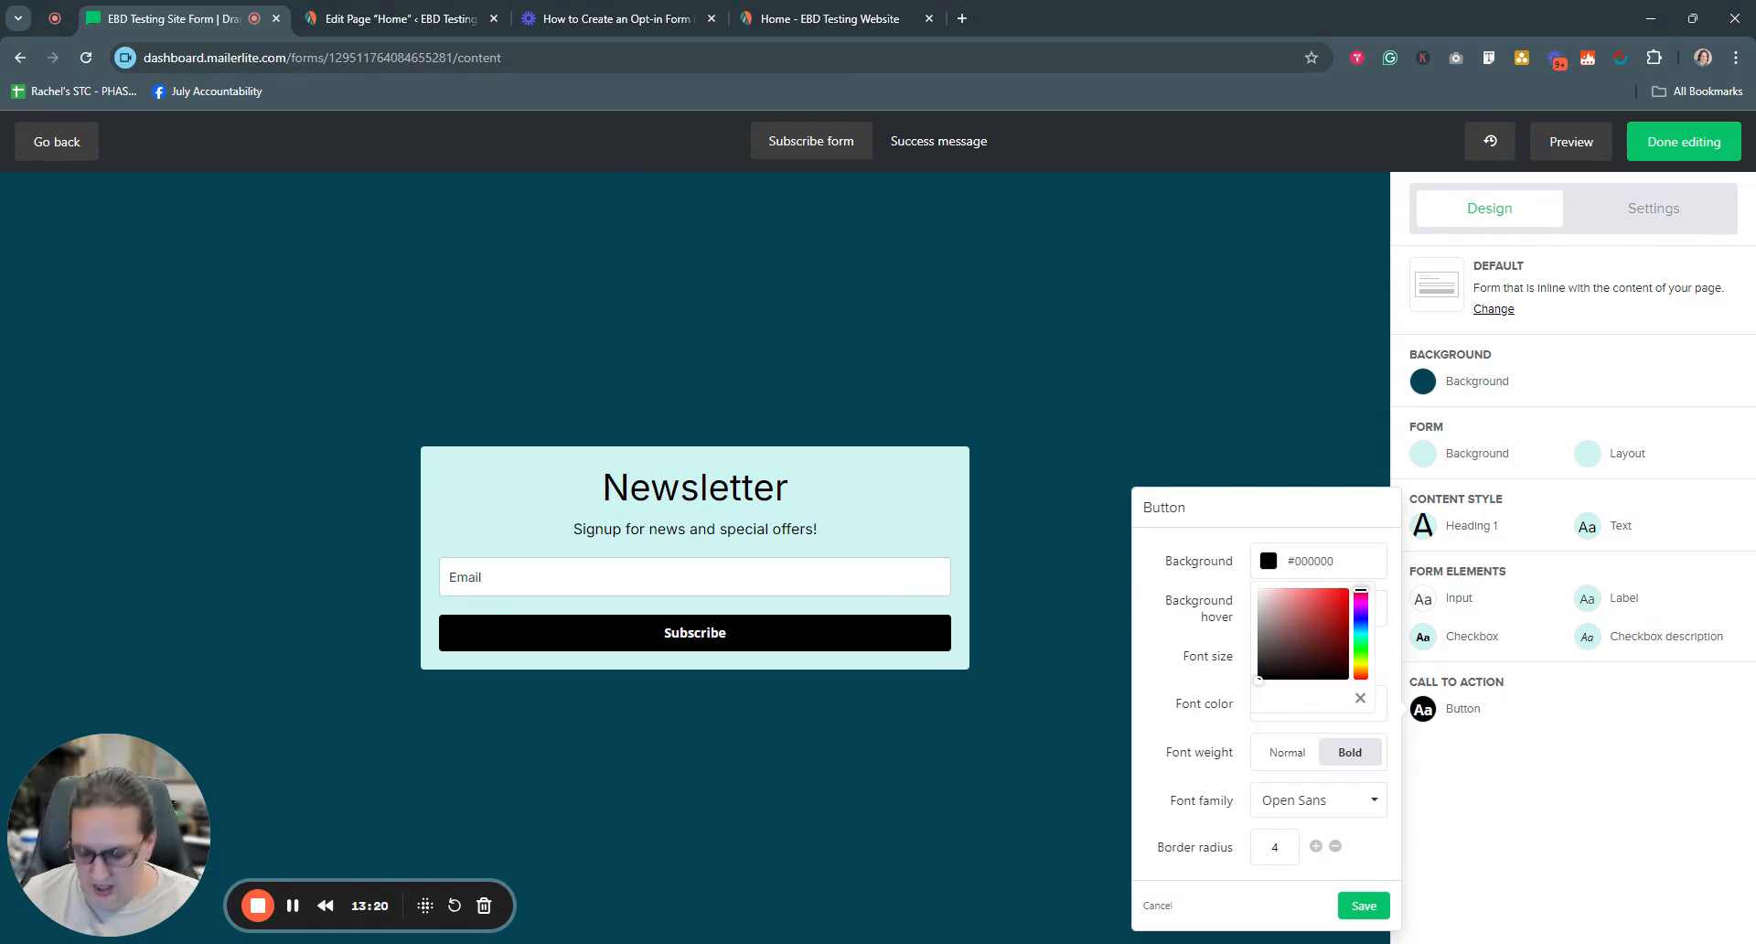
left_click(427, 20)
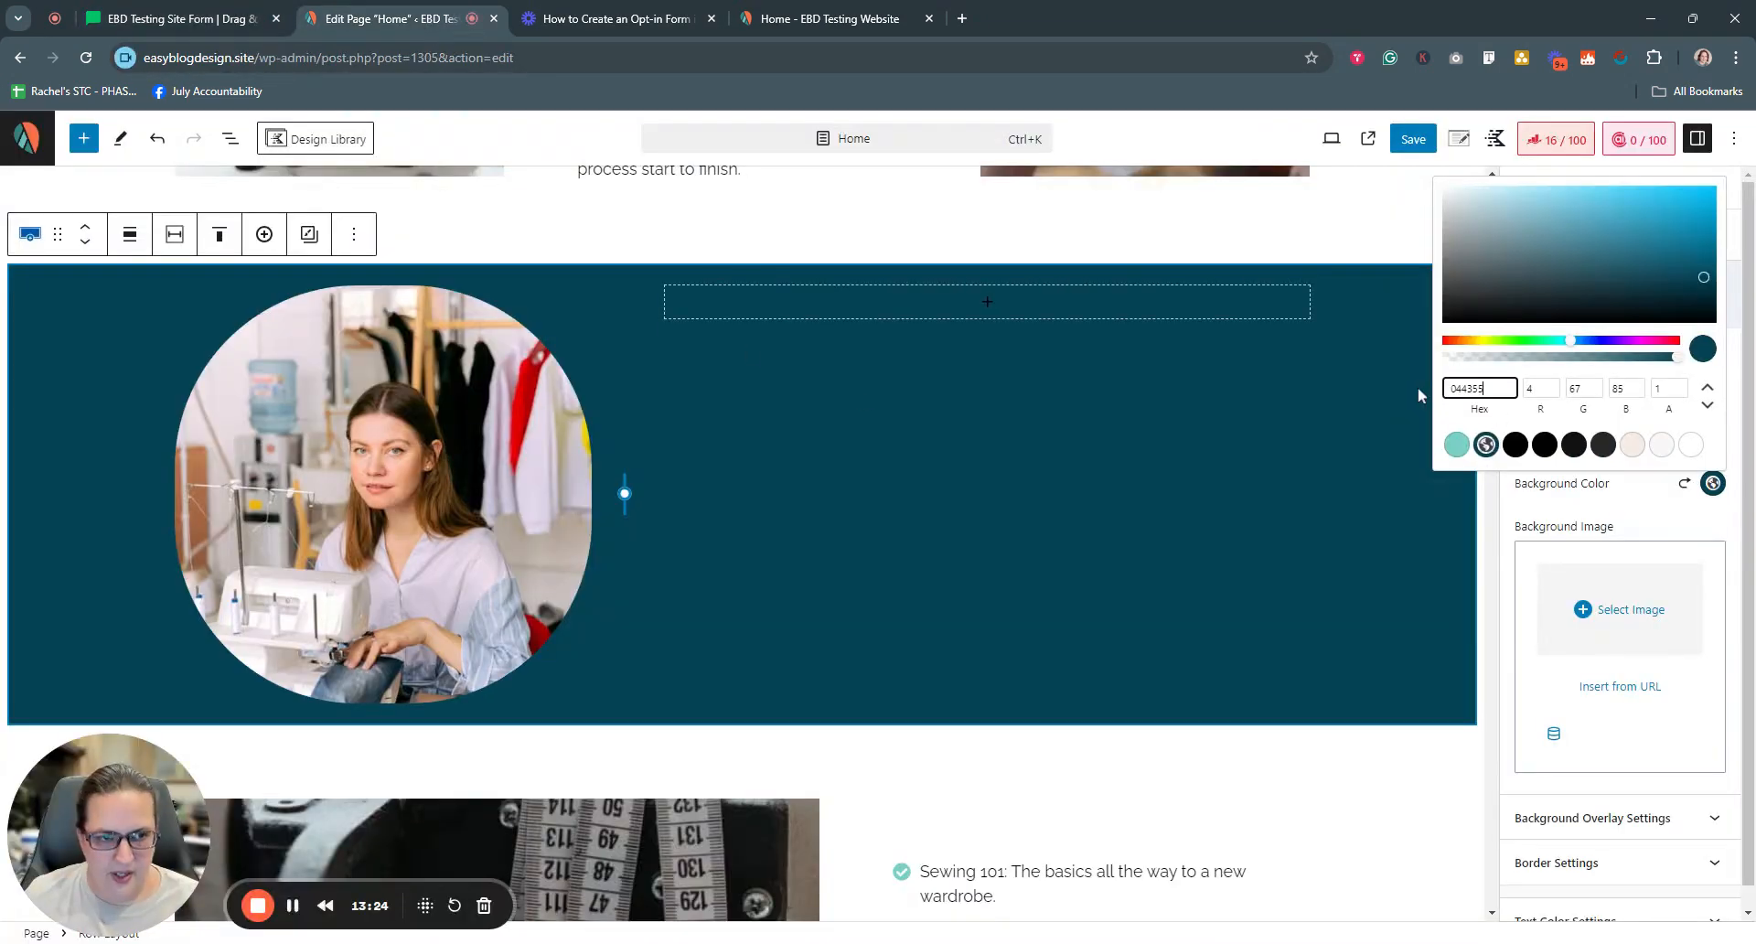
double_click(1479, 388)
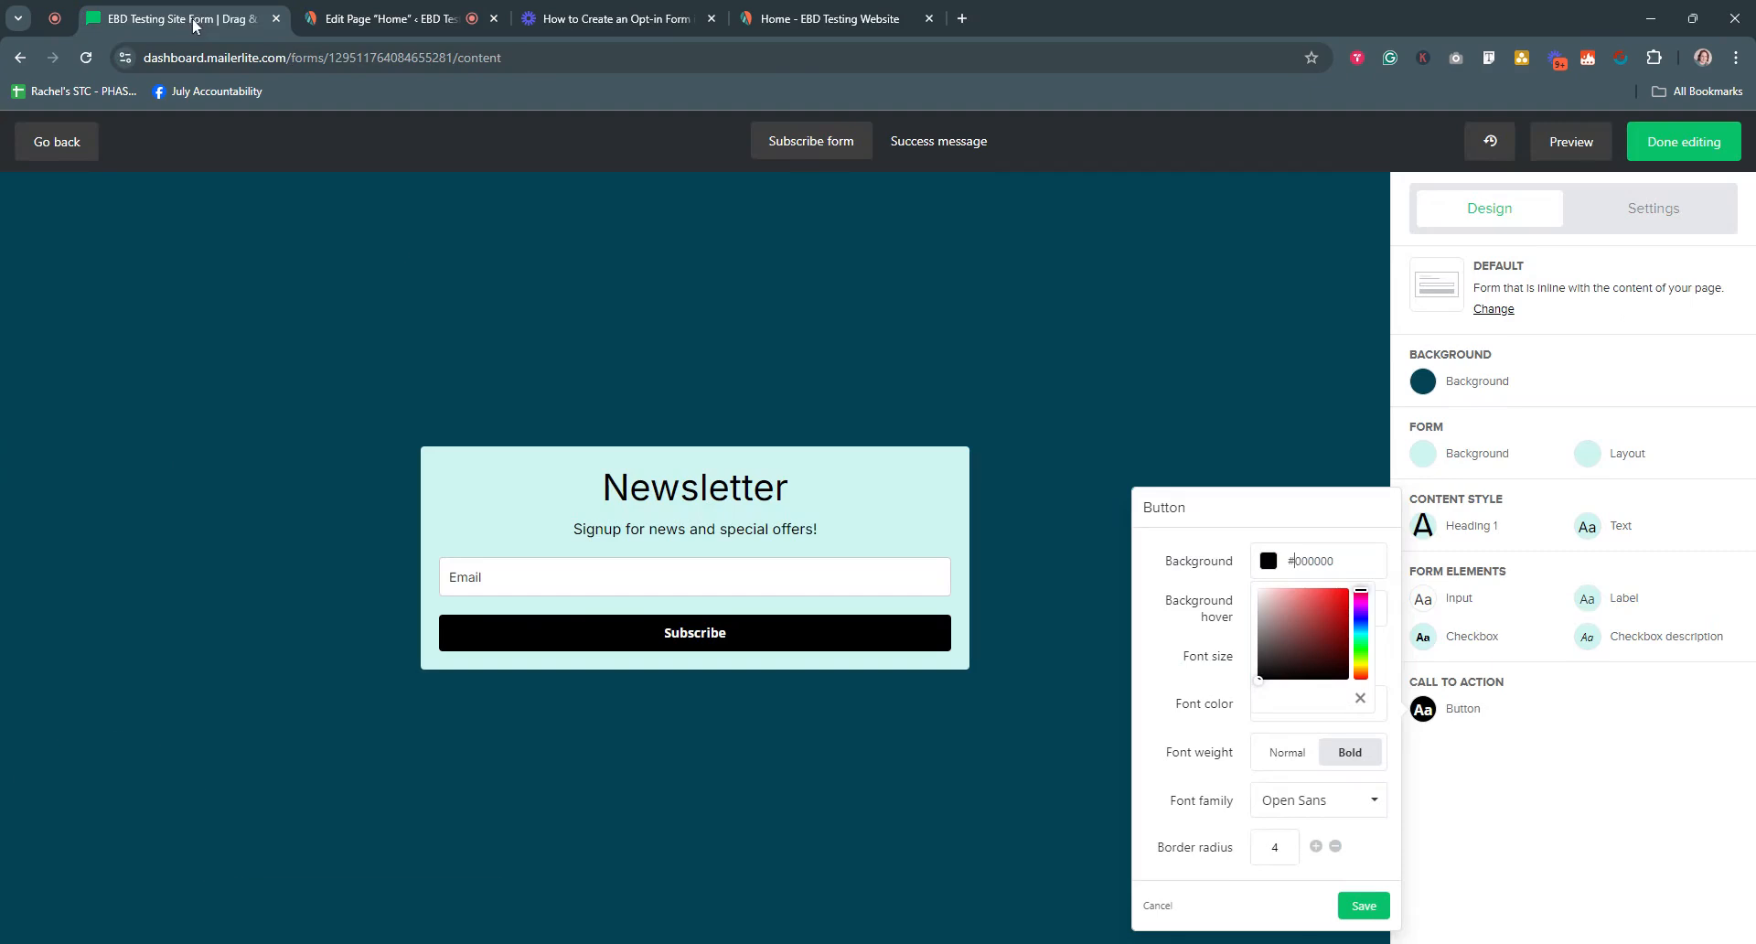
left_click(197, 25)
left_click_drag(1333, 560, 1295, 560)
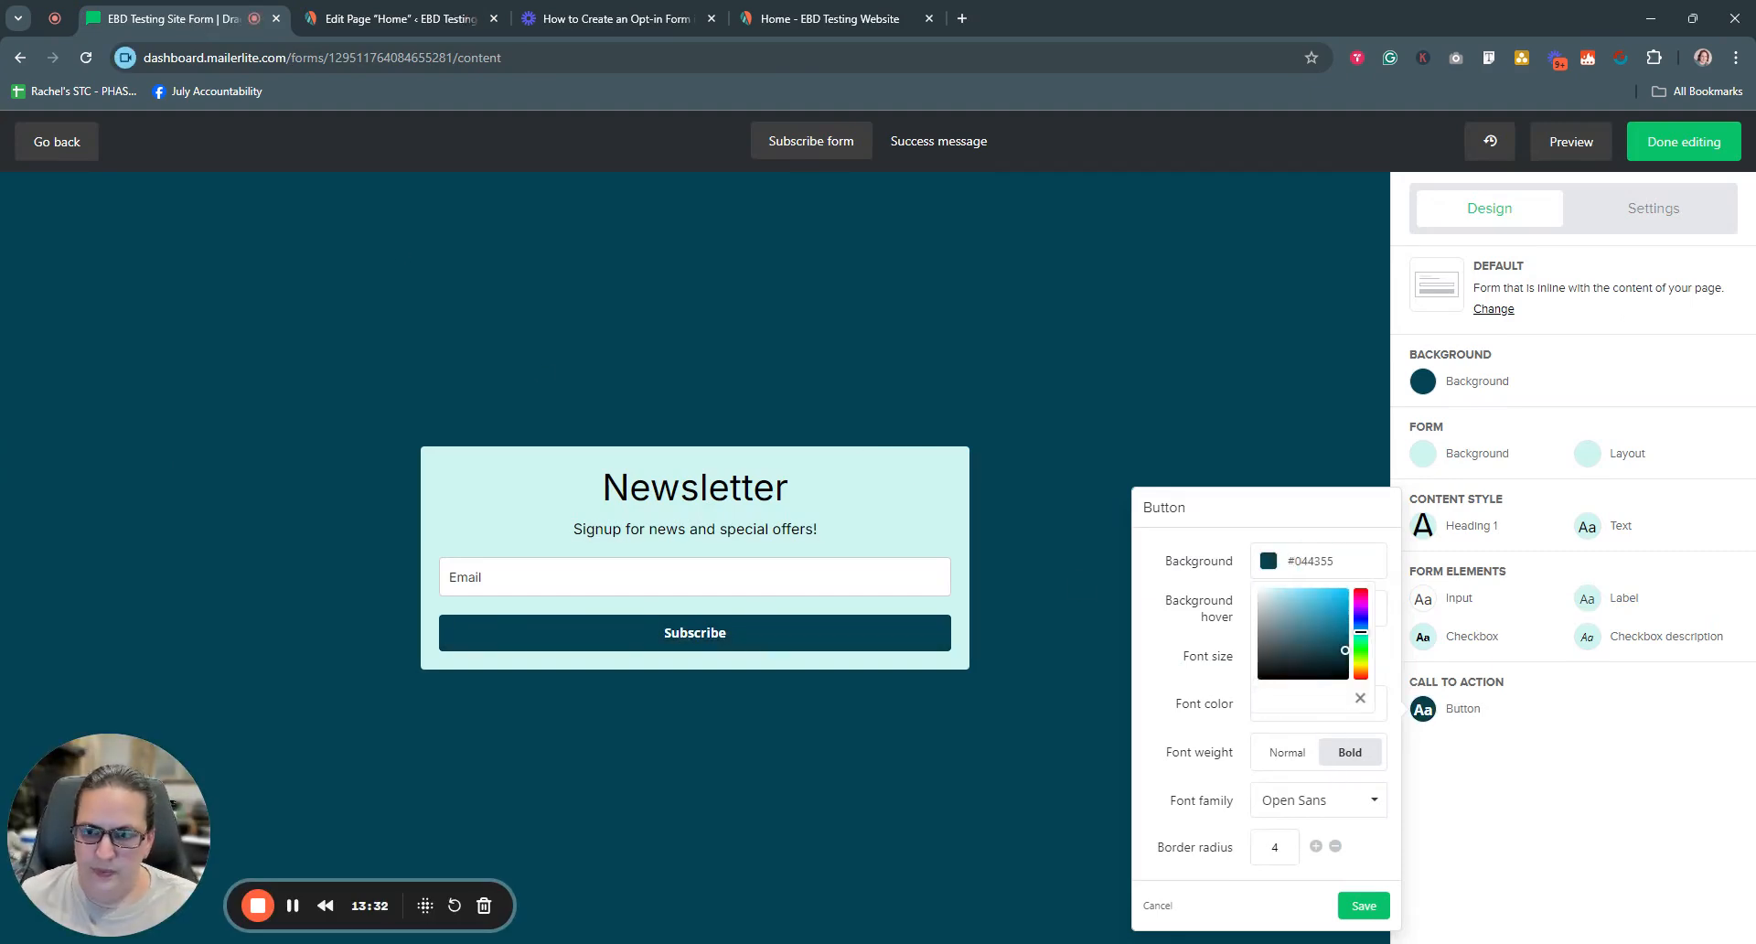
left_click(1321, 506)
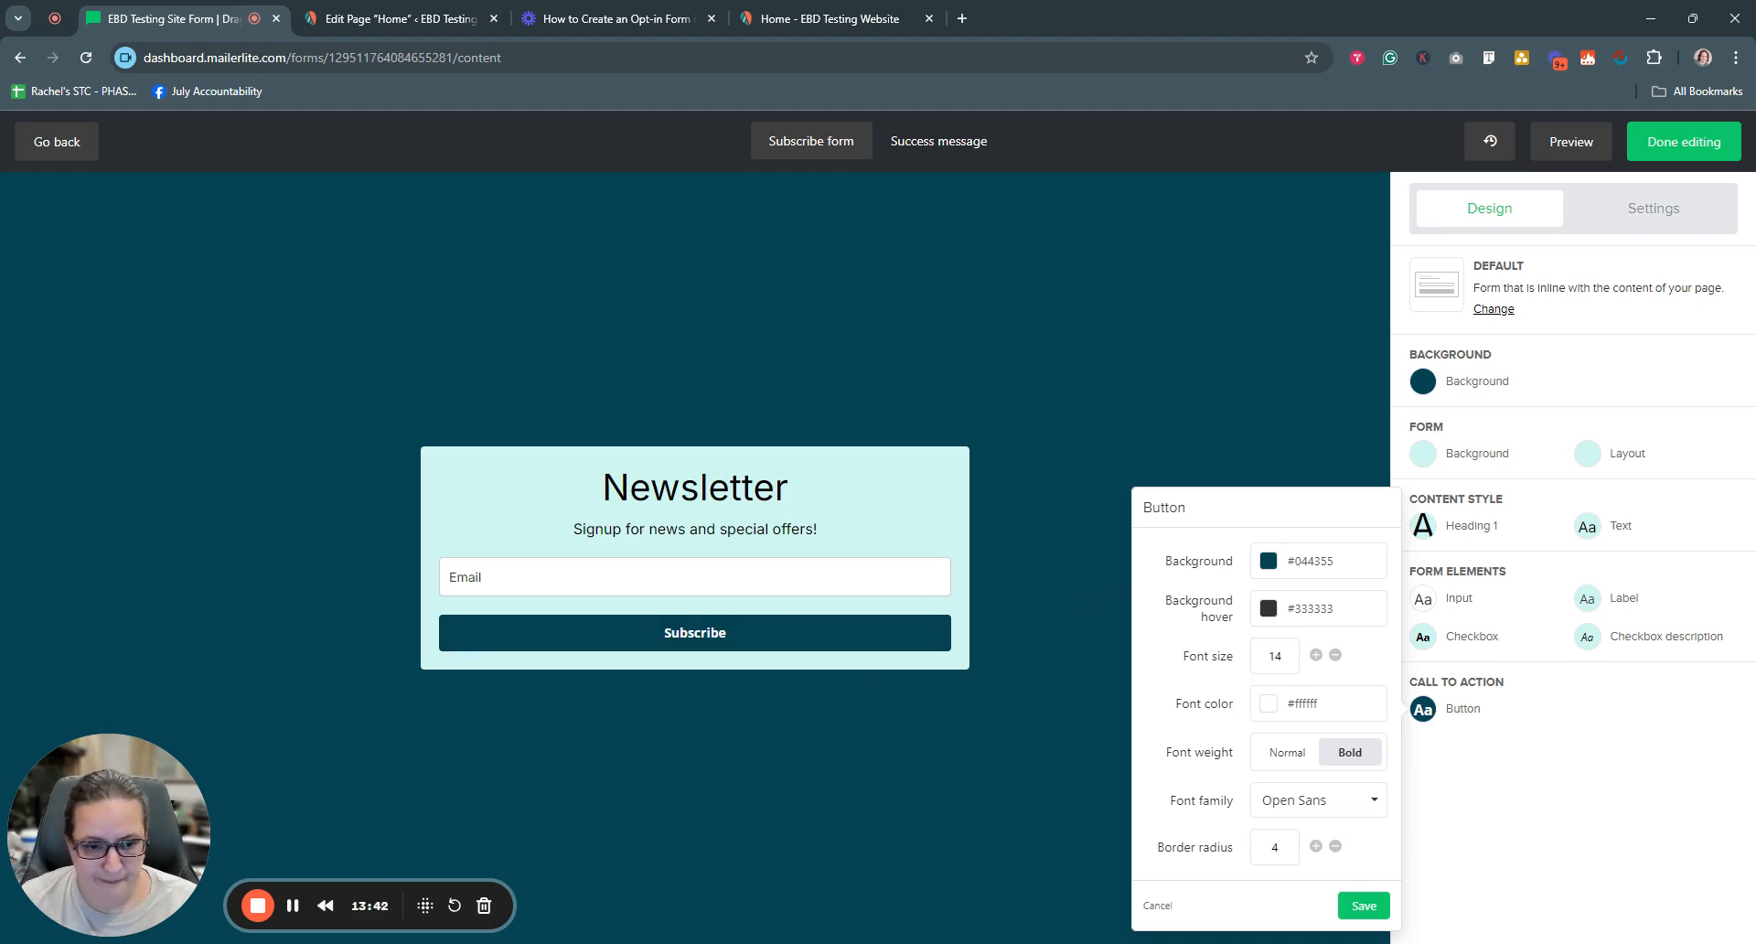
Set the Subscribe button's text to font size 18 in the Inter font family and save the button style
left_click(1316, 655)
left_click(1316, 655)
left_click(1316, 654)
left_click(1316, 655)
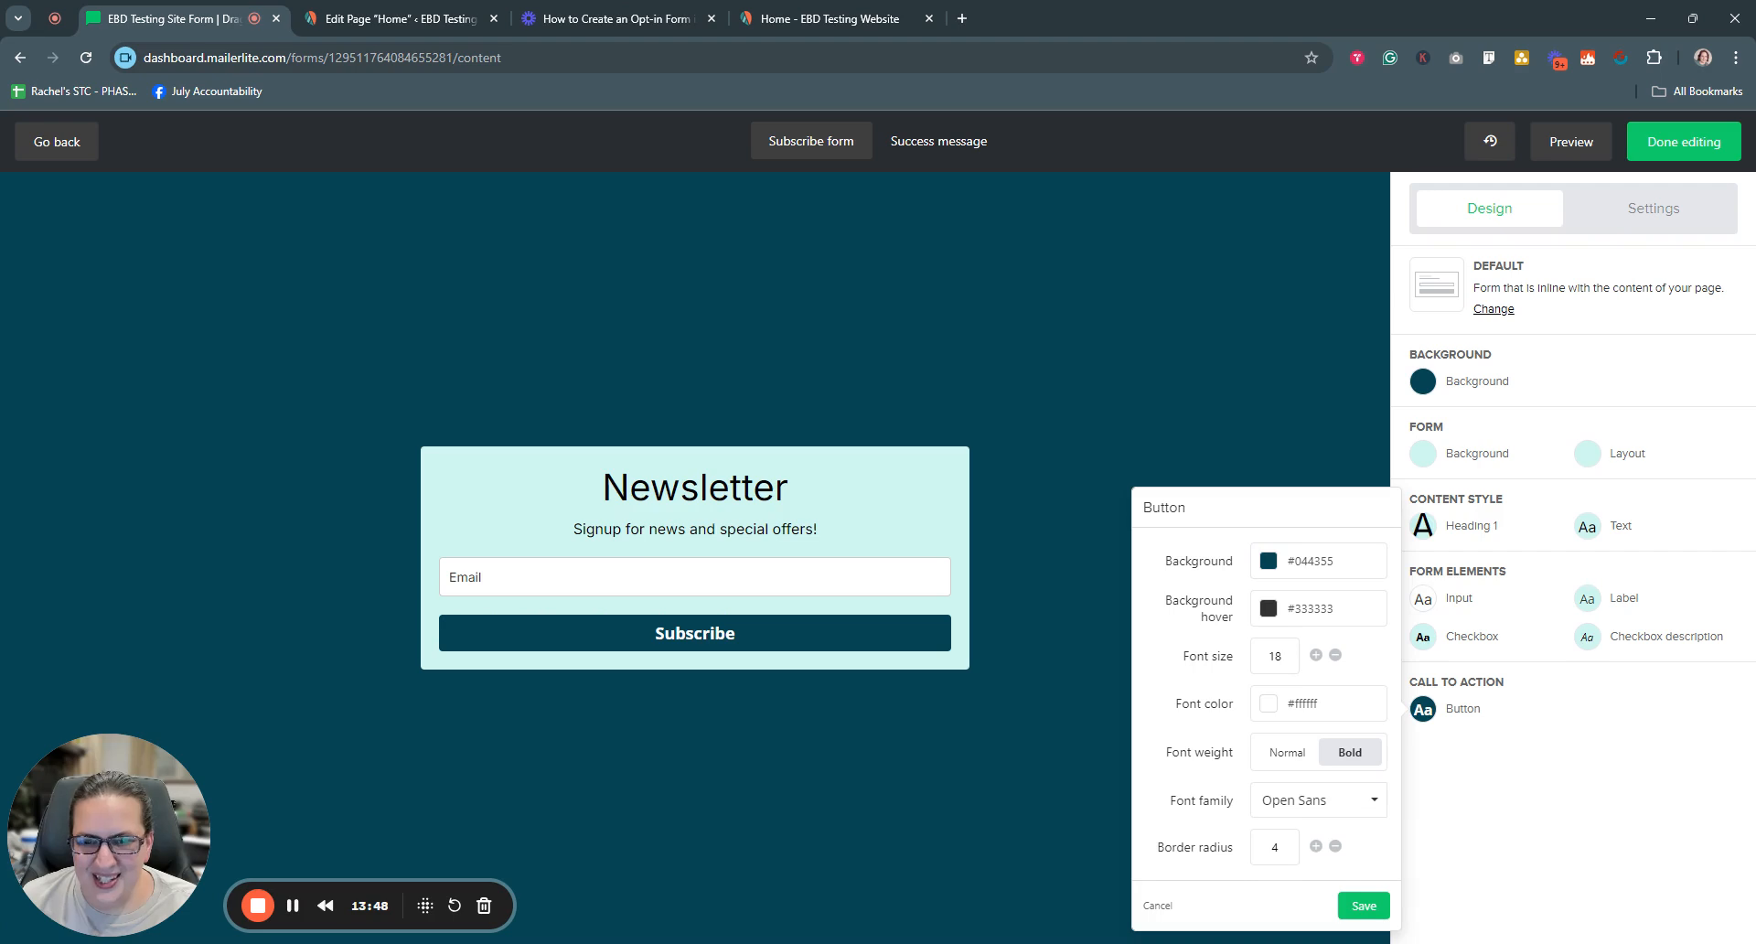
left_click(1319, 816)
scroll(1303, 722, "down", 5)
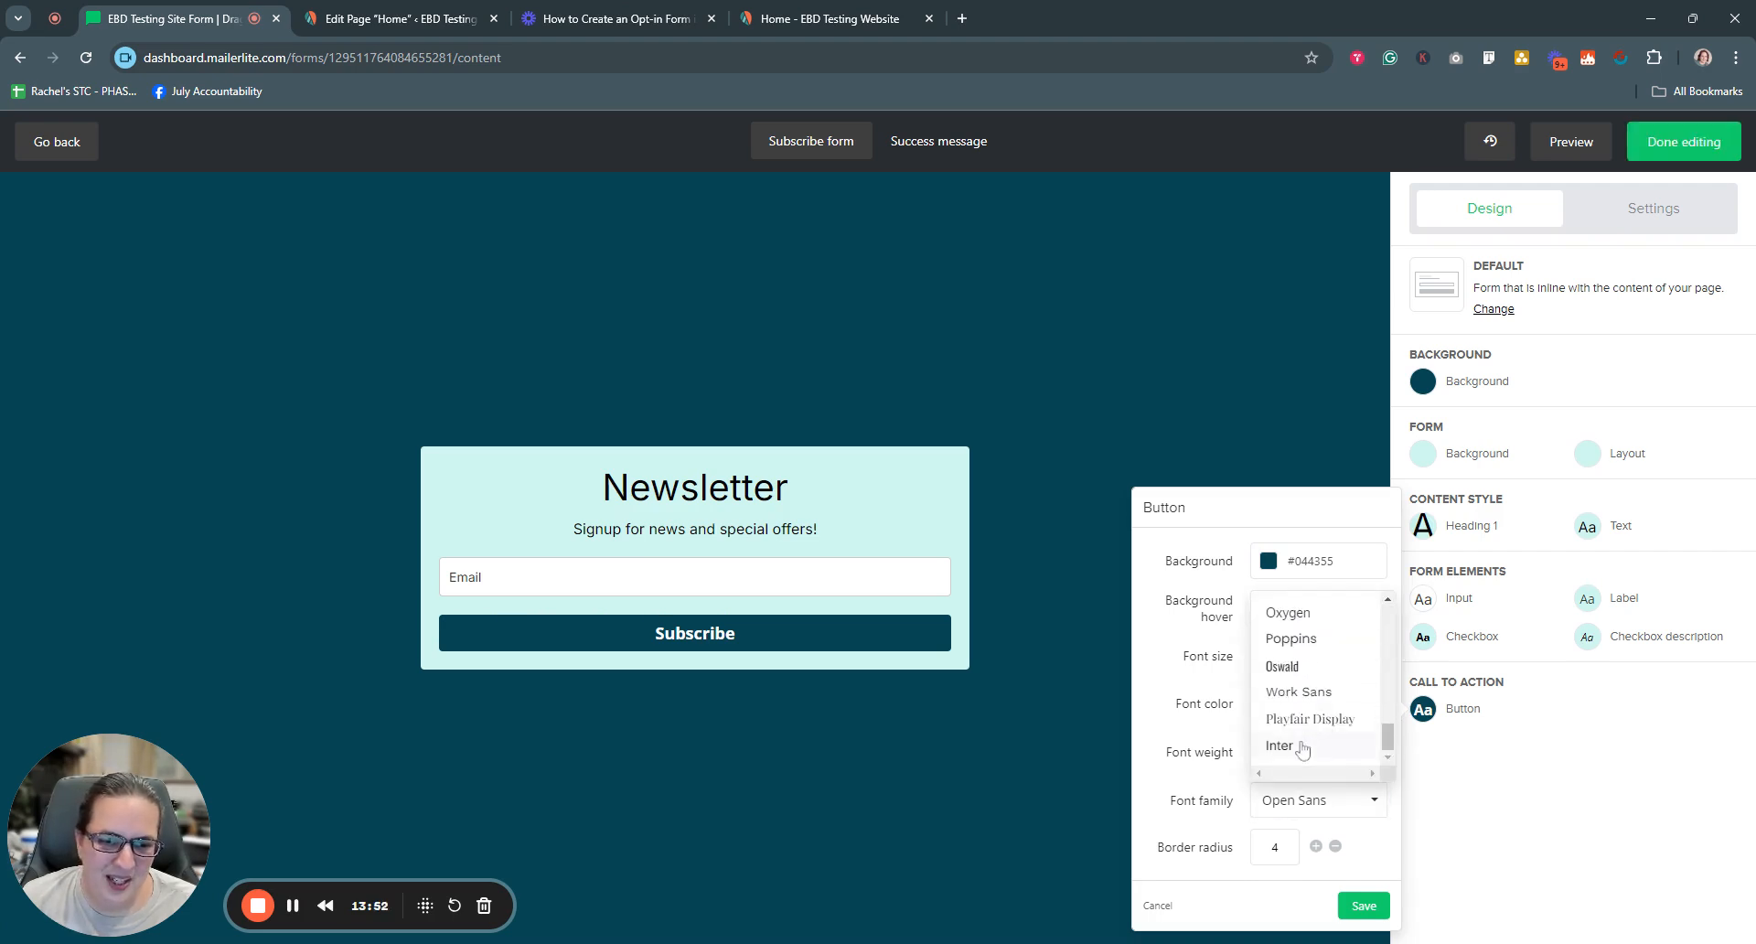
left_click(1302, 748)
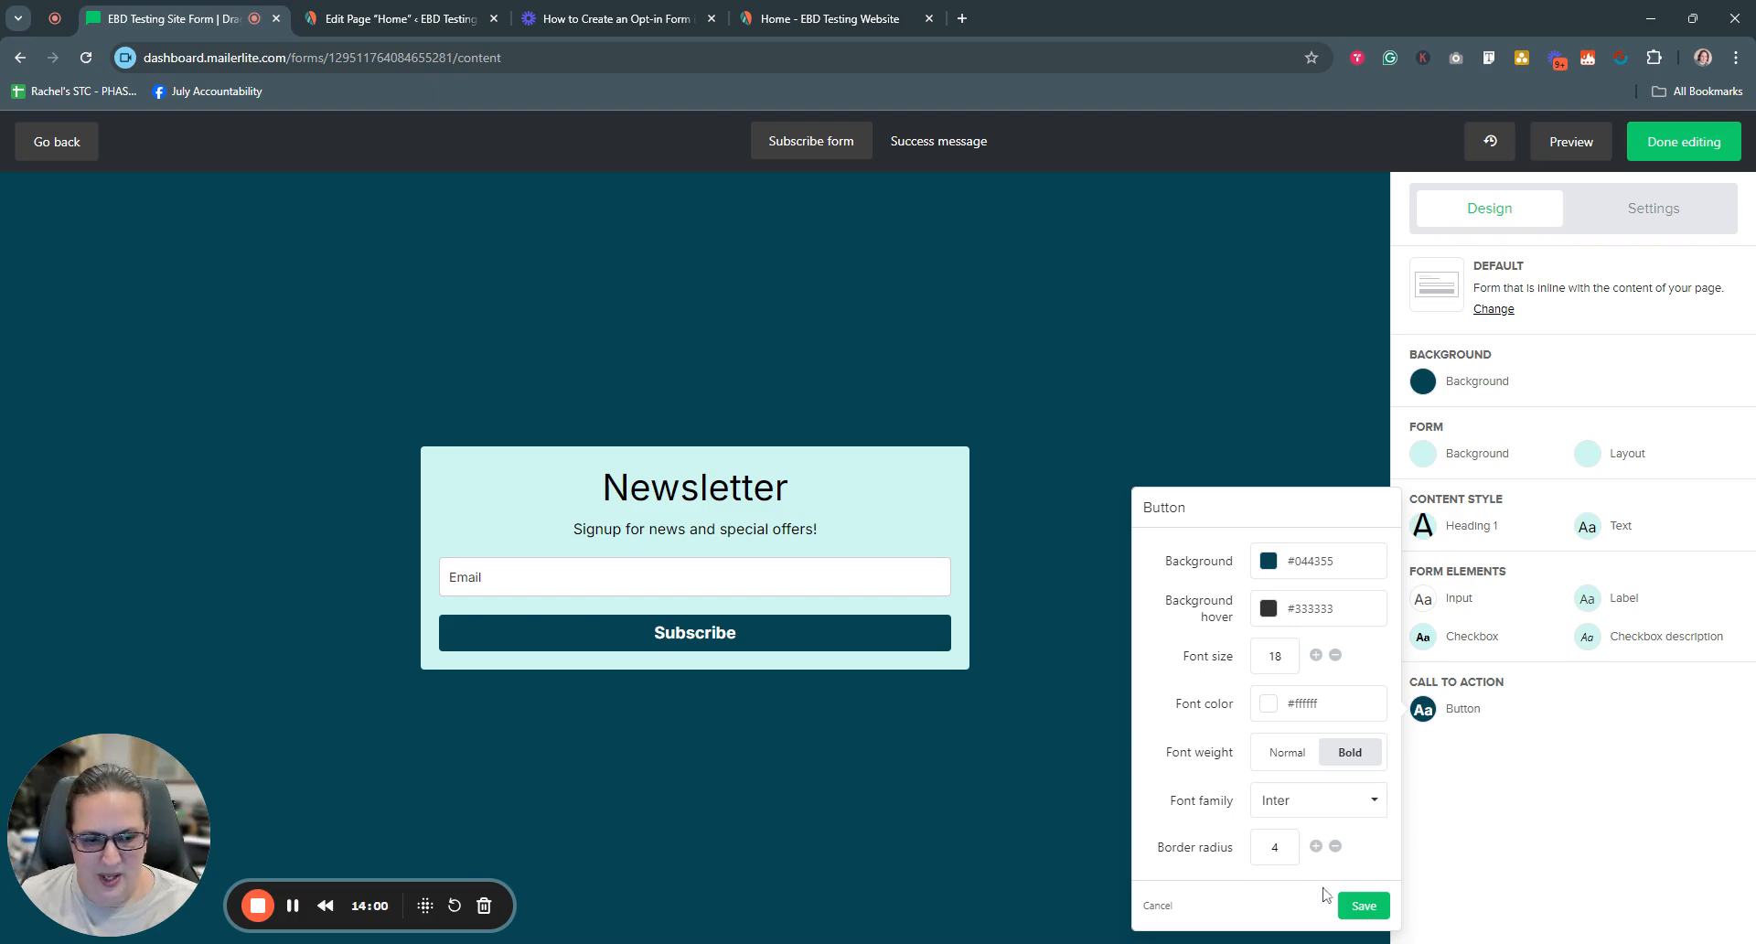
left_click(1371, 914)
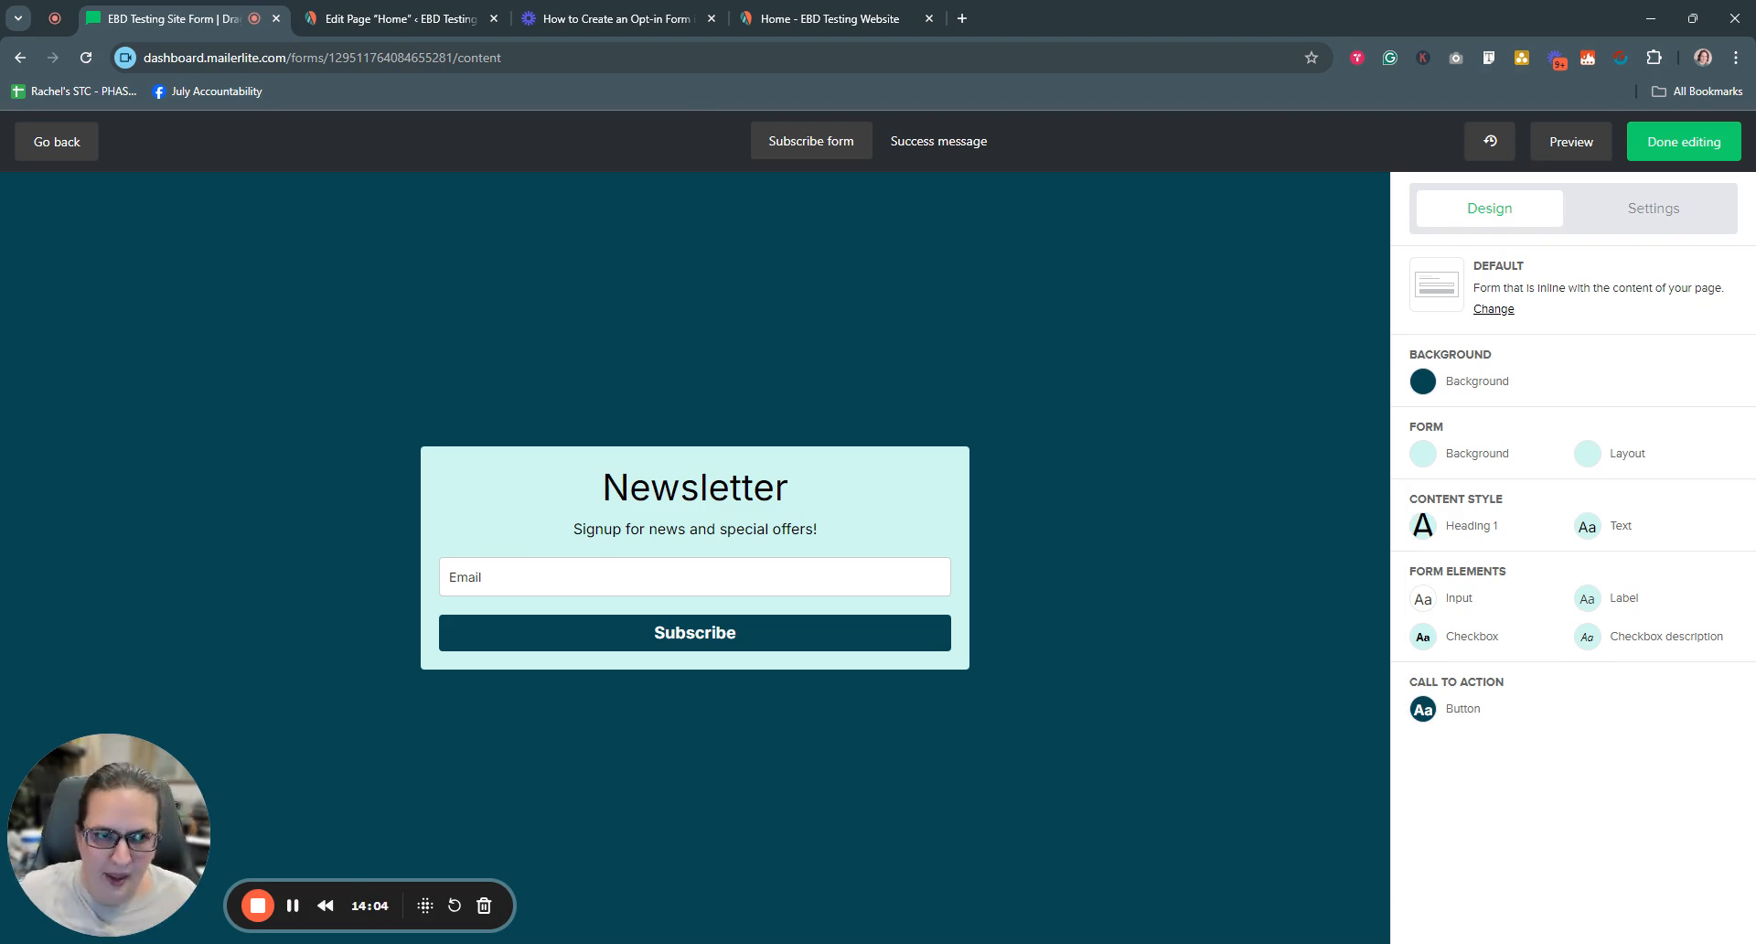
Try the privacy policy, confirmation checkbox and marketing permissions options on the form, switching each off again
left_click(1646, 216)
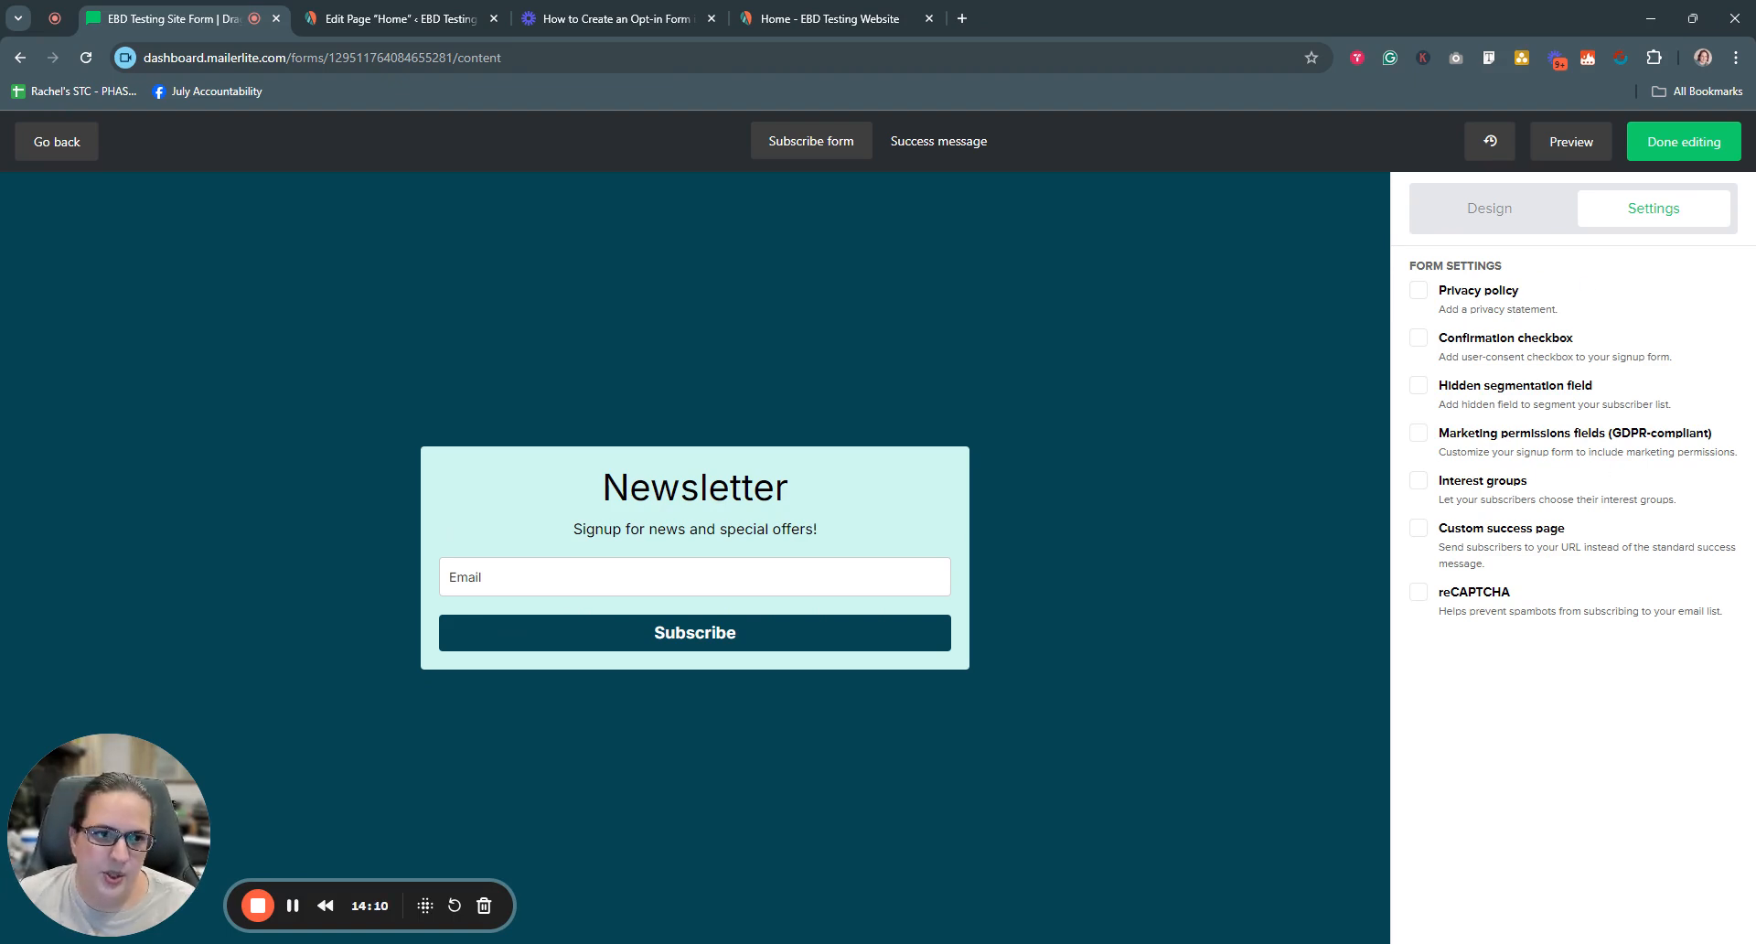
left_click(1419, 293)
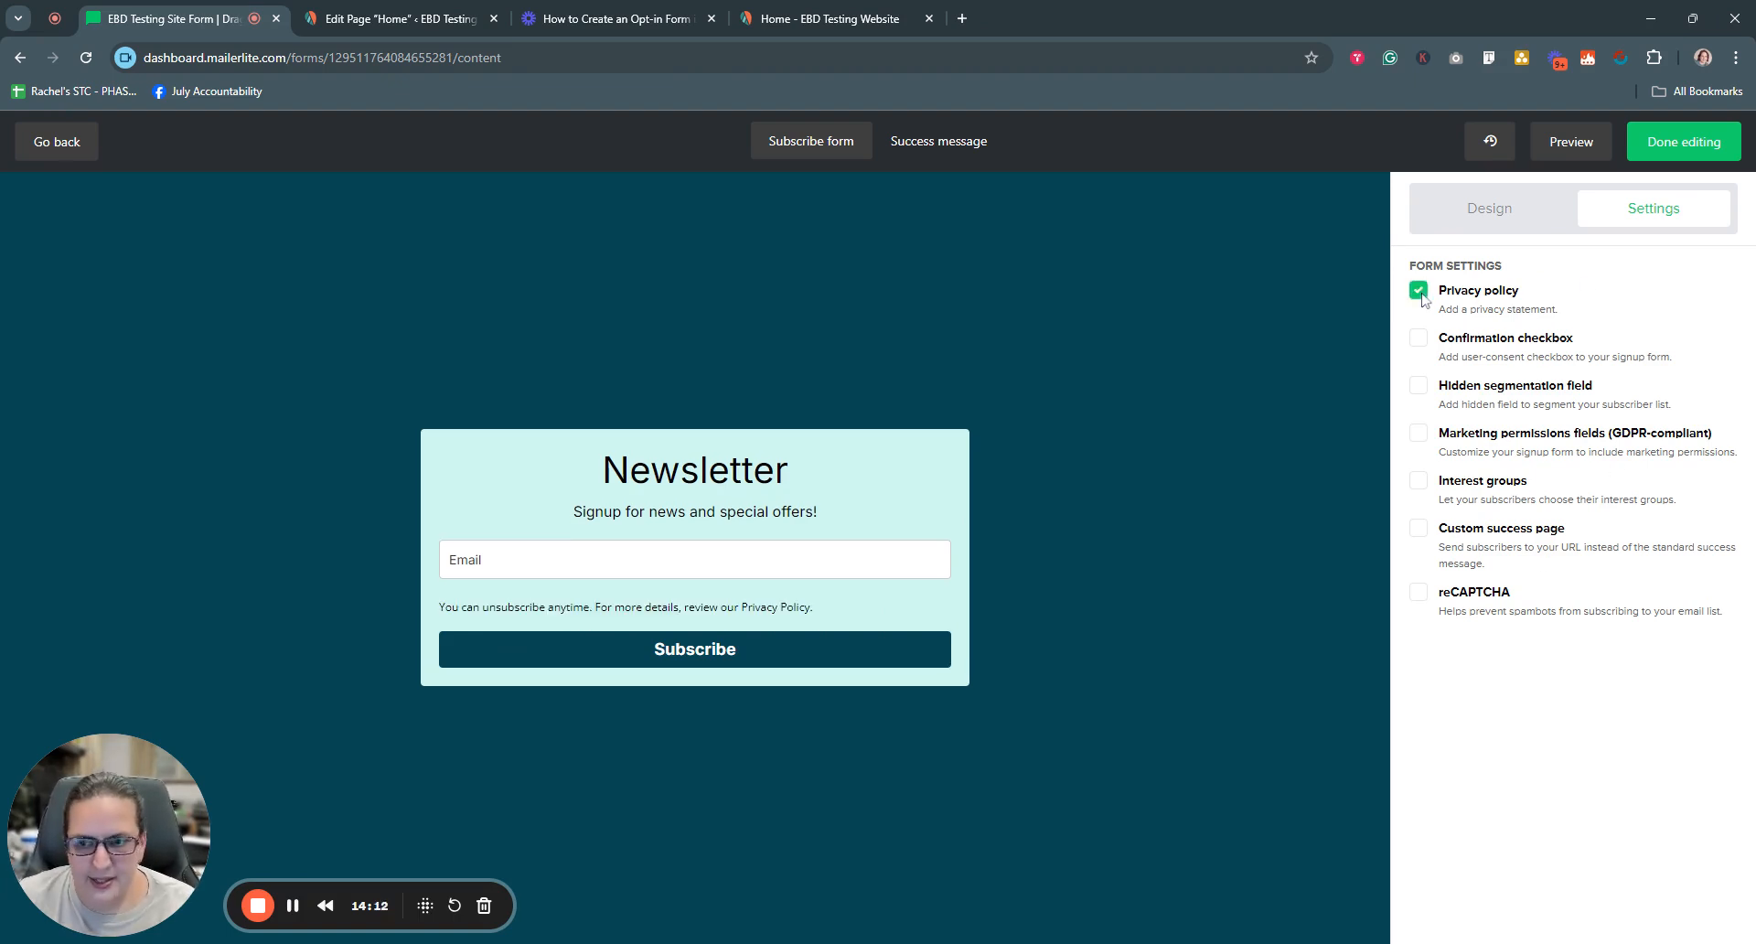
left_click(1420, 293)
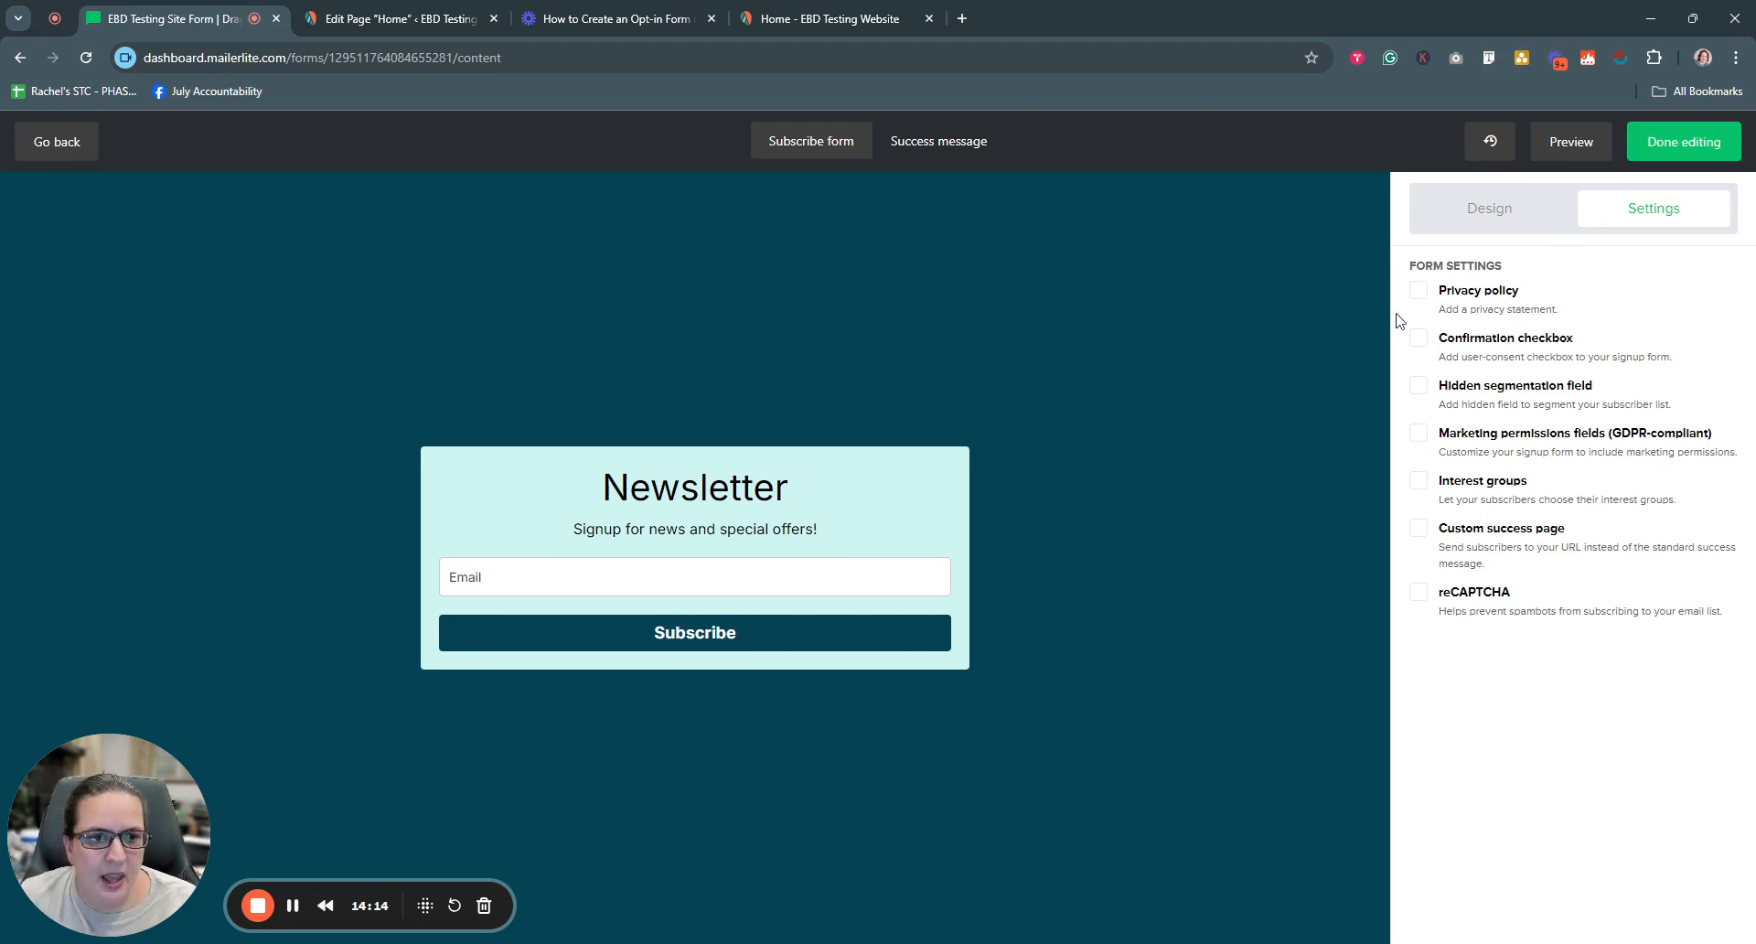
left_click(1418, 339)
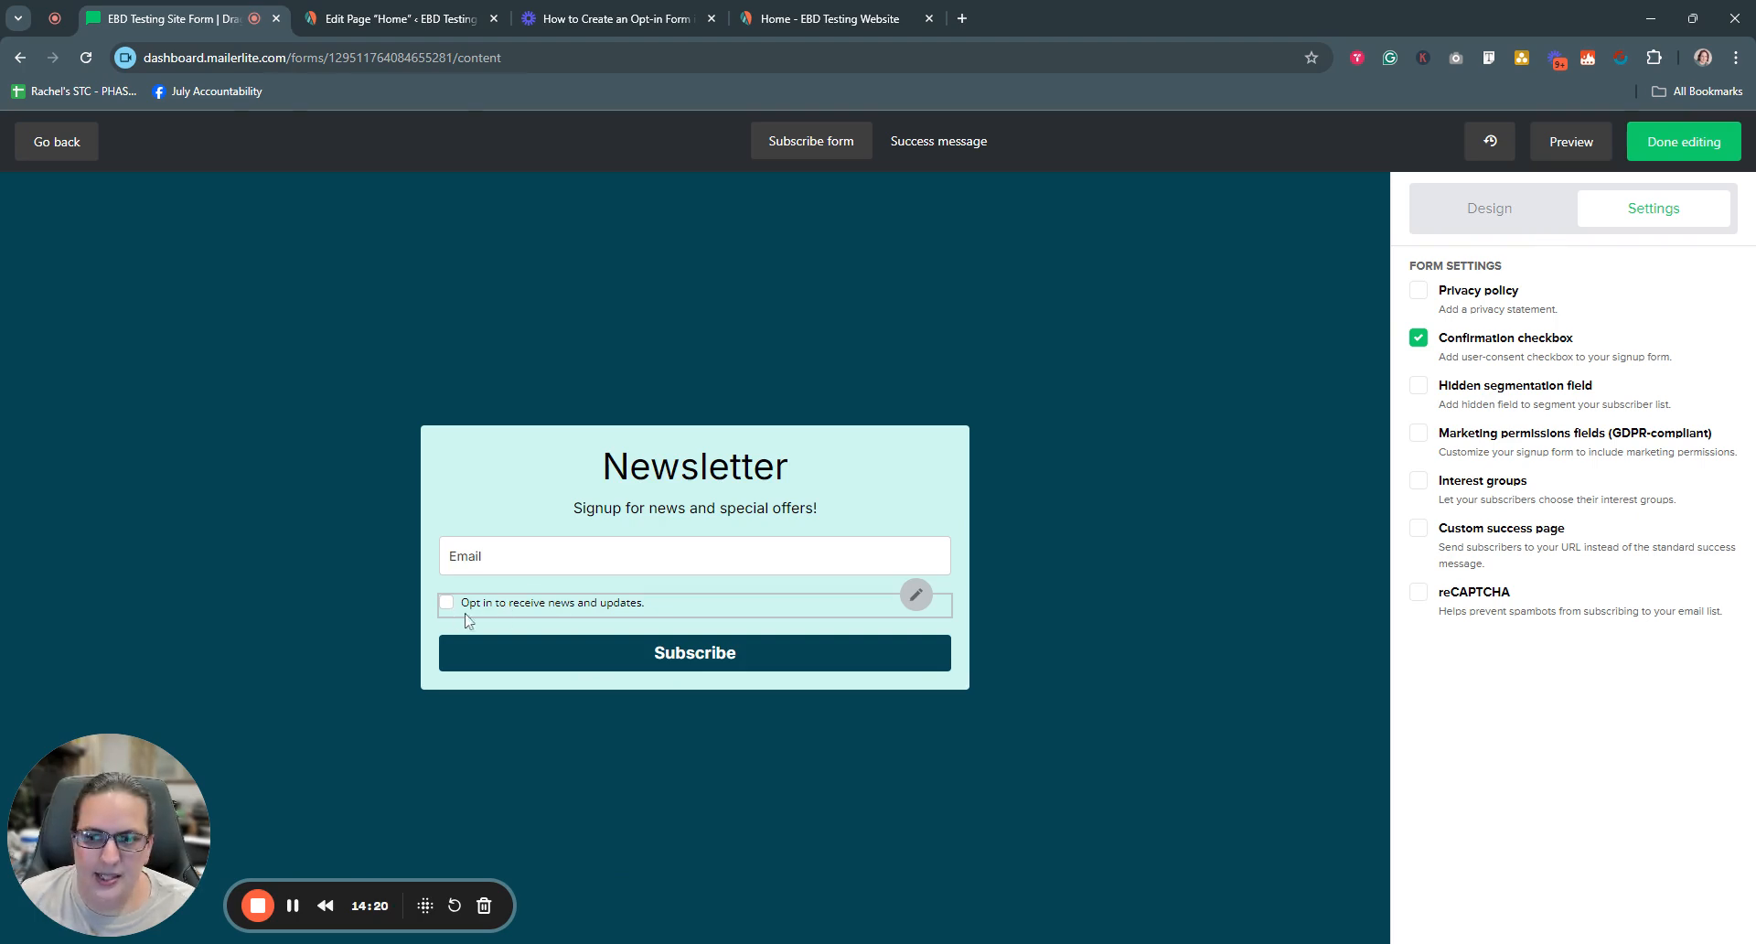
left_click(1419, 338)
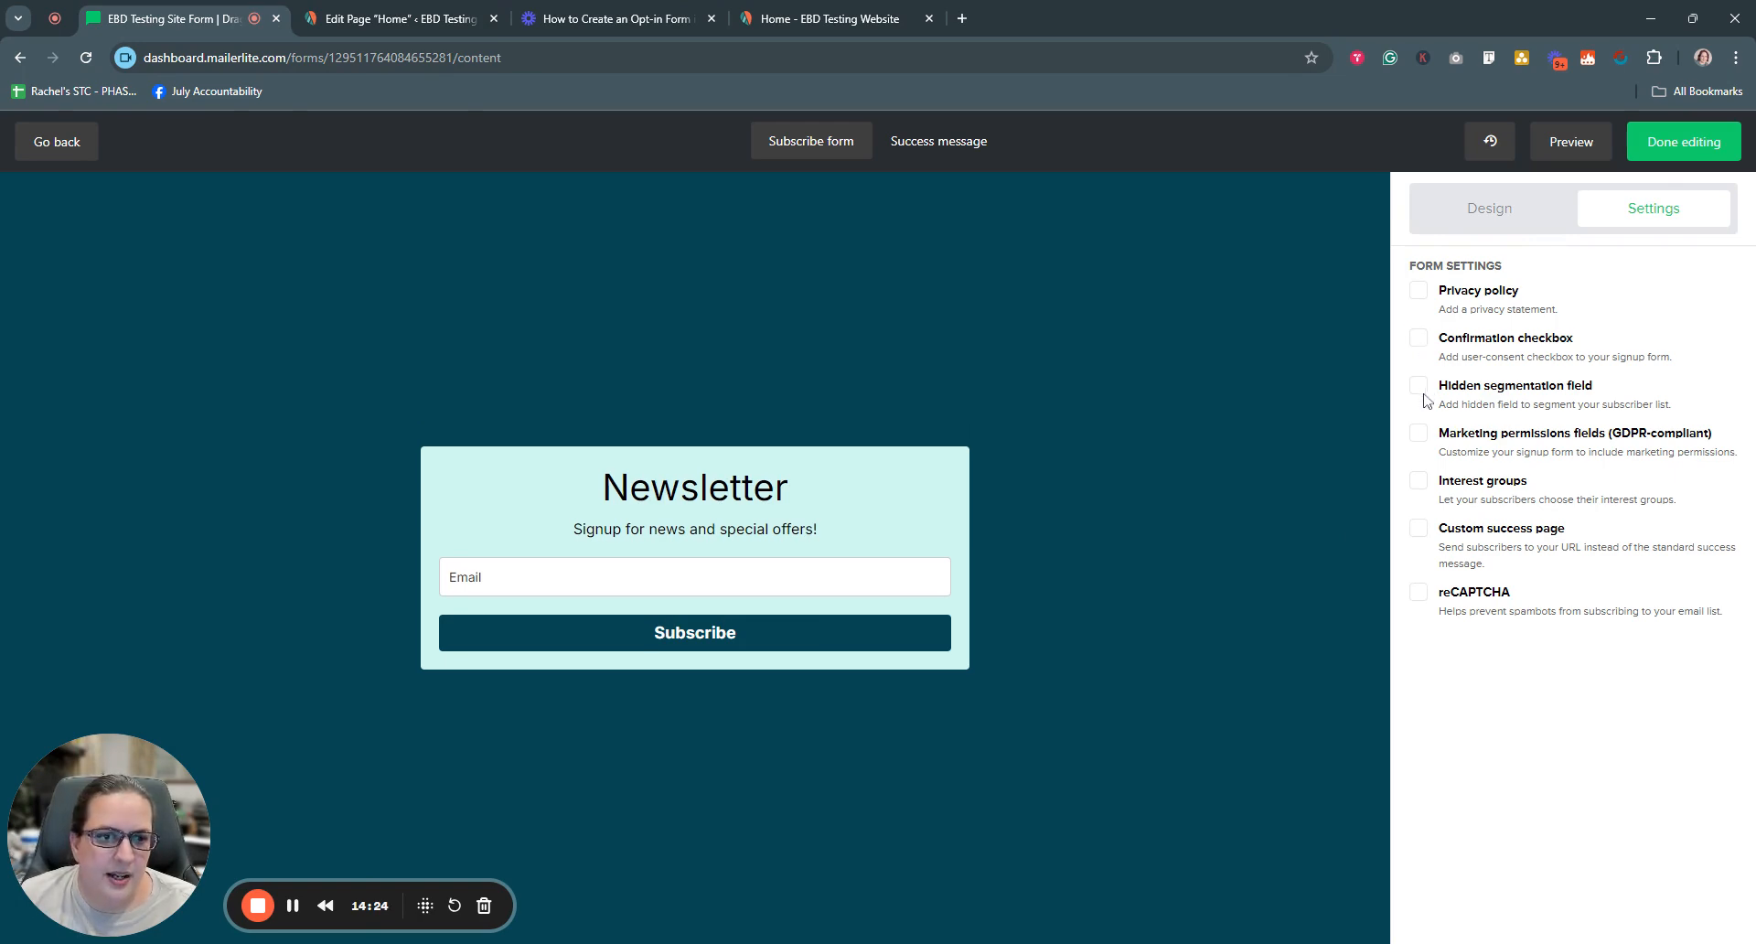
left_click(1418, 436)
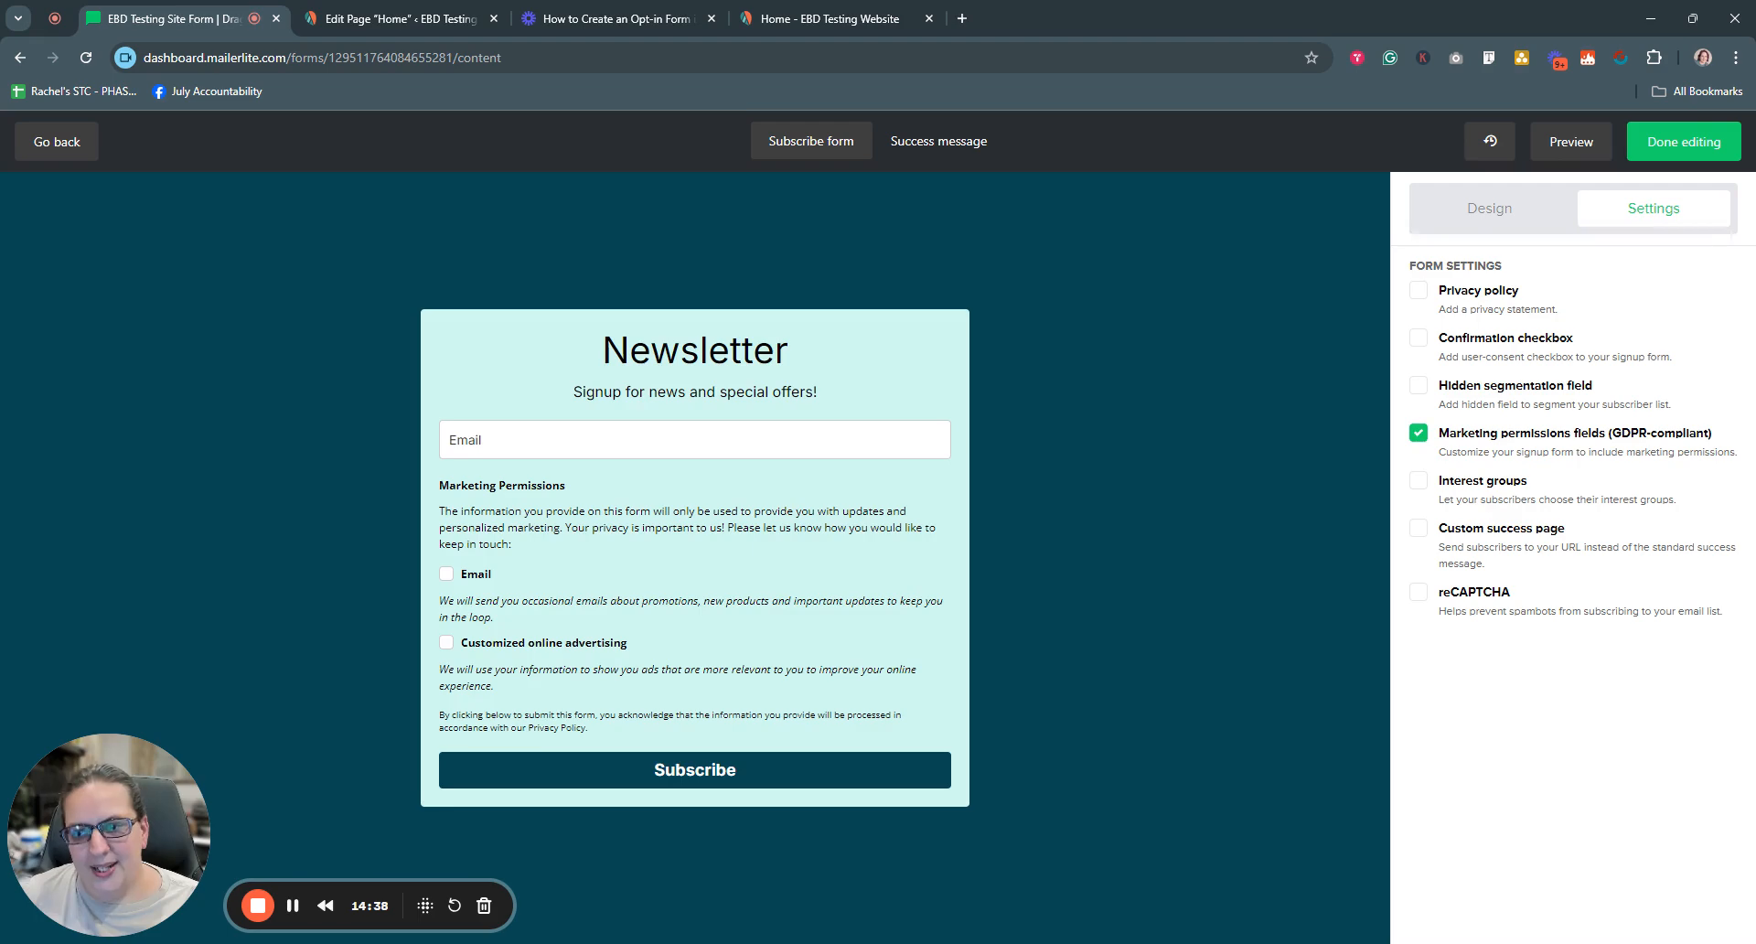
left_click(1418, 434)
Try the interest groups, custom success page and reCAPTCHA options on the form, switching each off again
left_click(1420, 483)
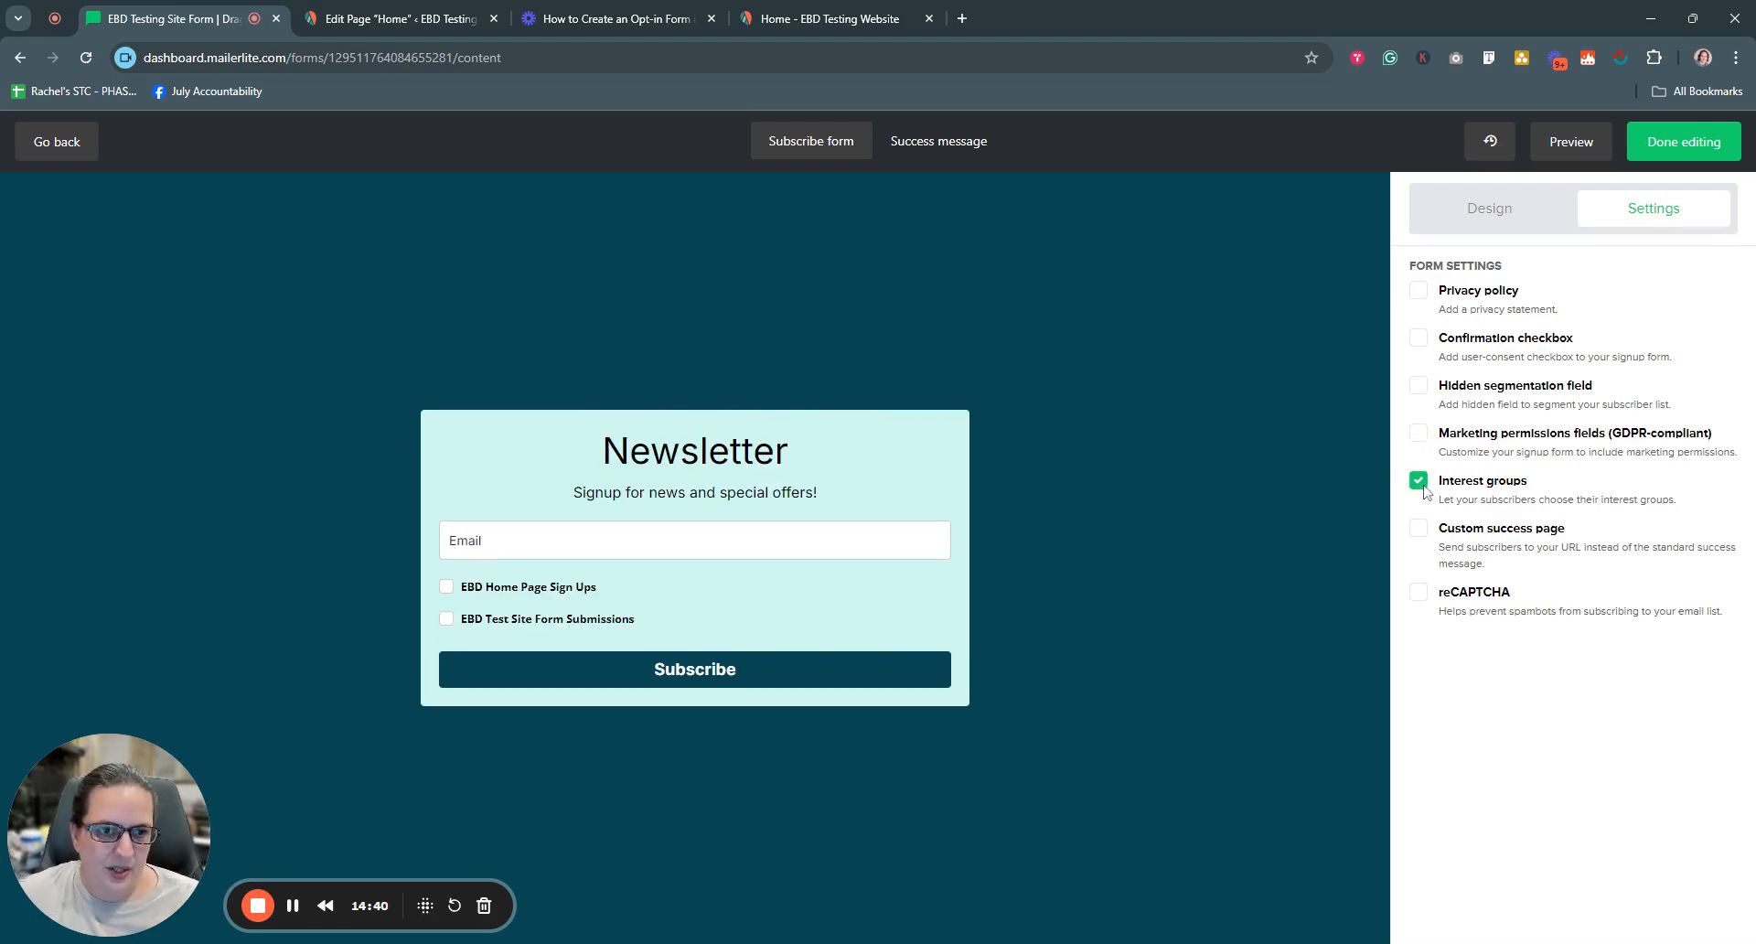
mouse_move(901, 593)
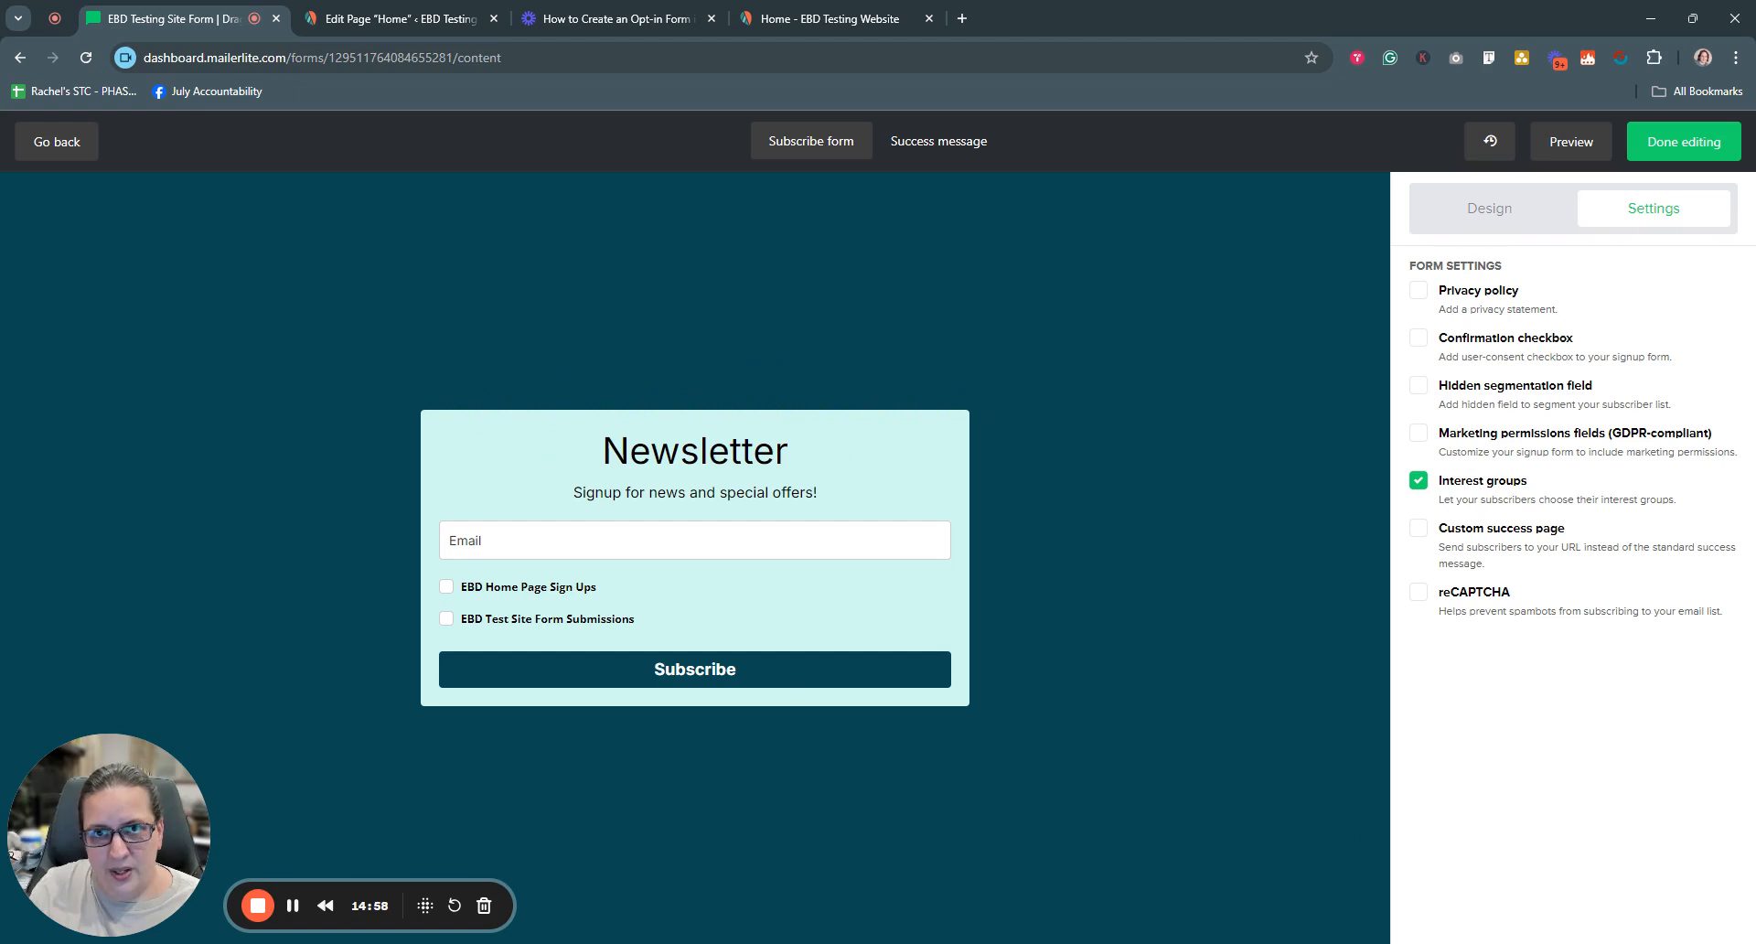
mouse_move(449, 617)
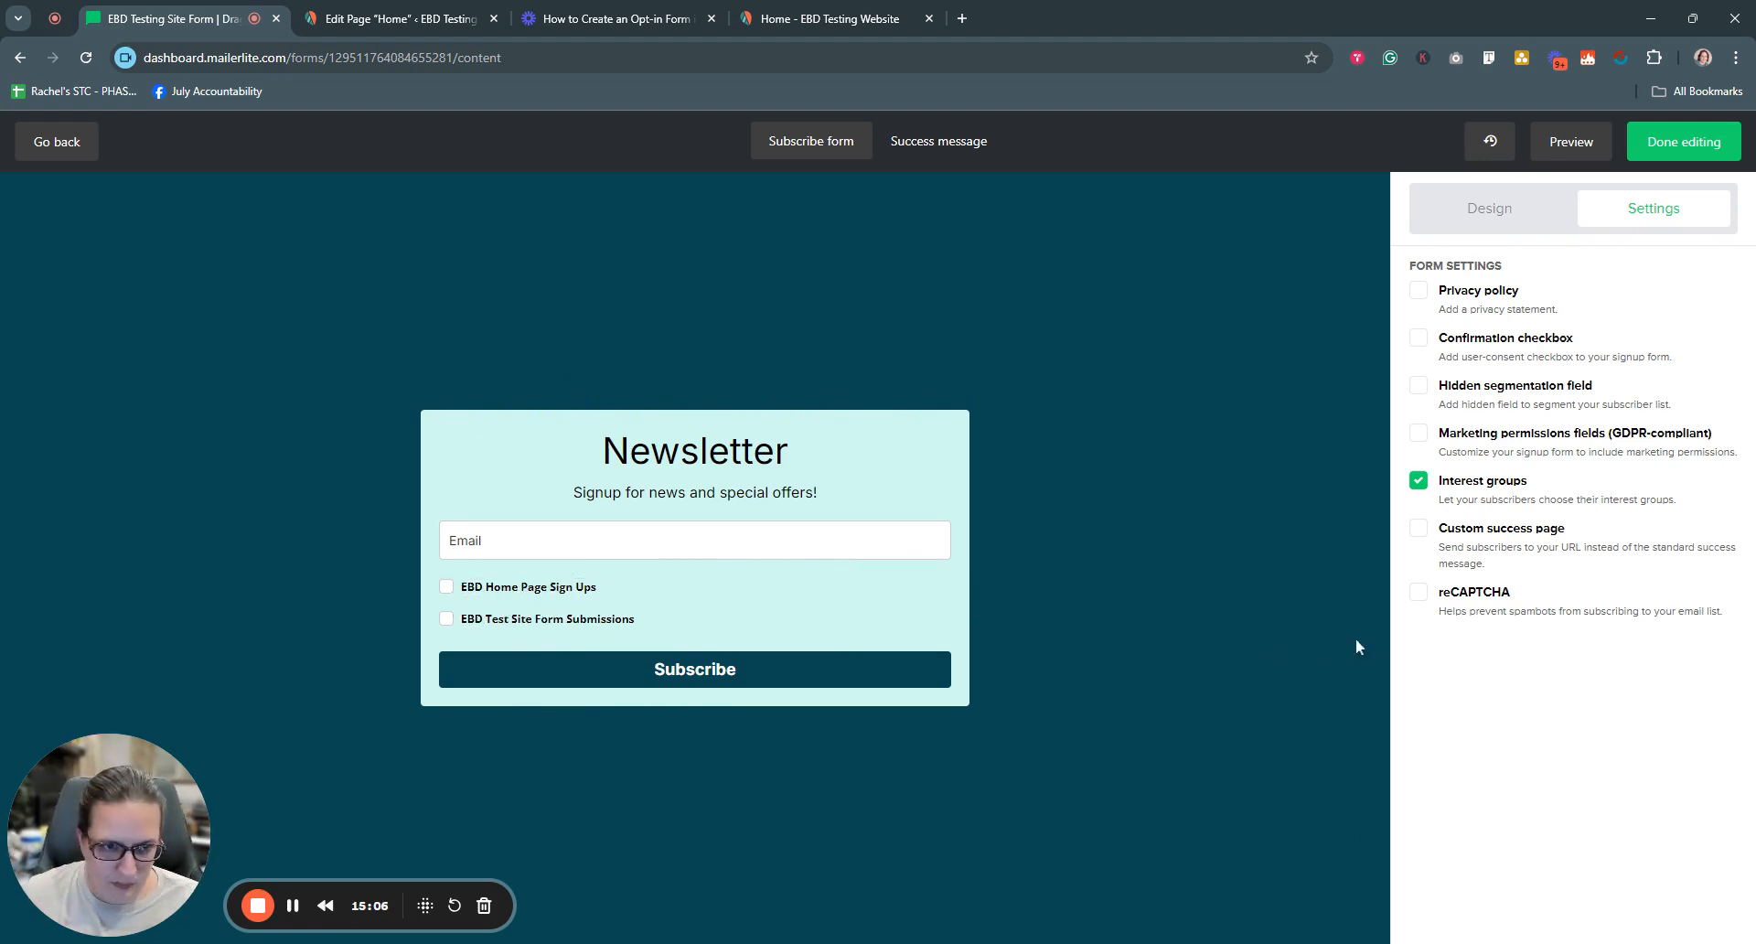
left_click(1420, 482)
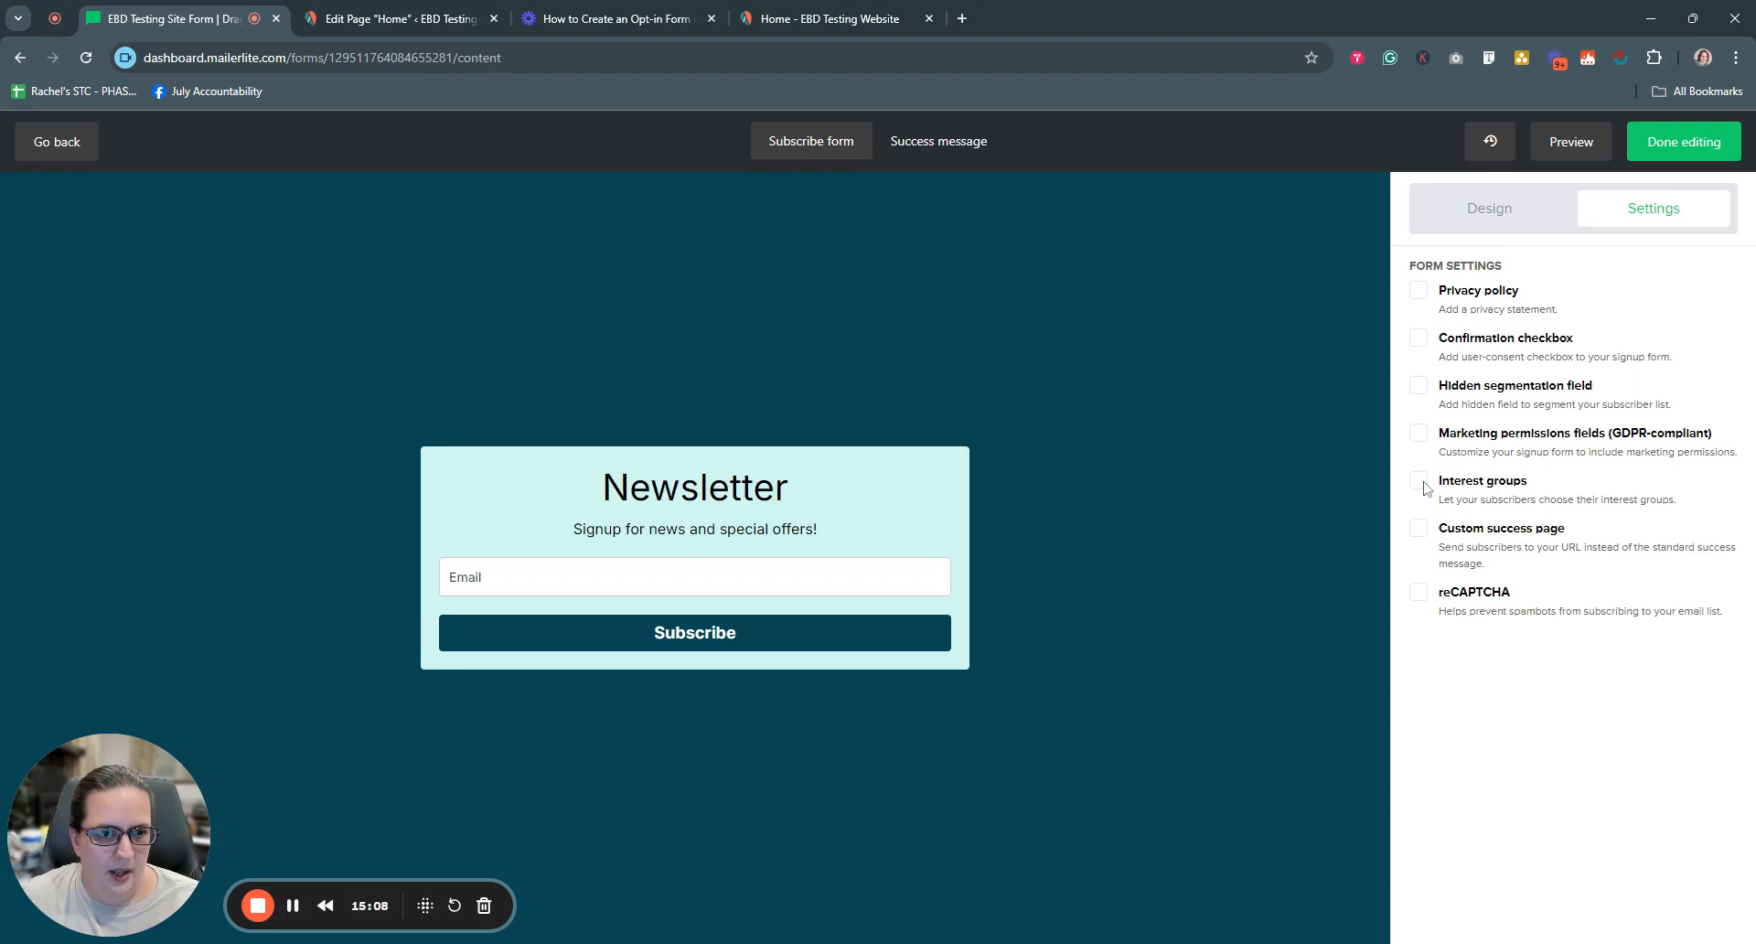
left_click(1420, 530)
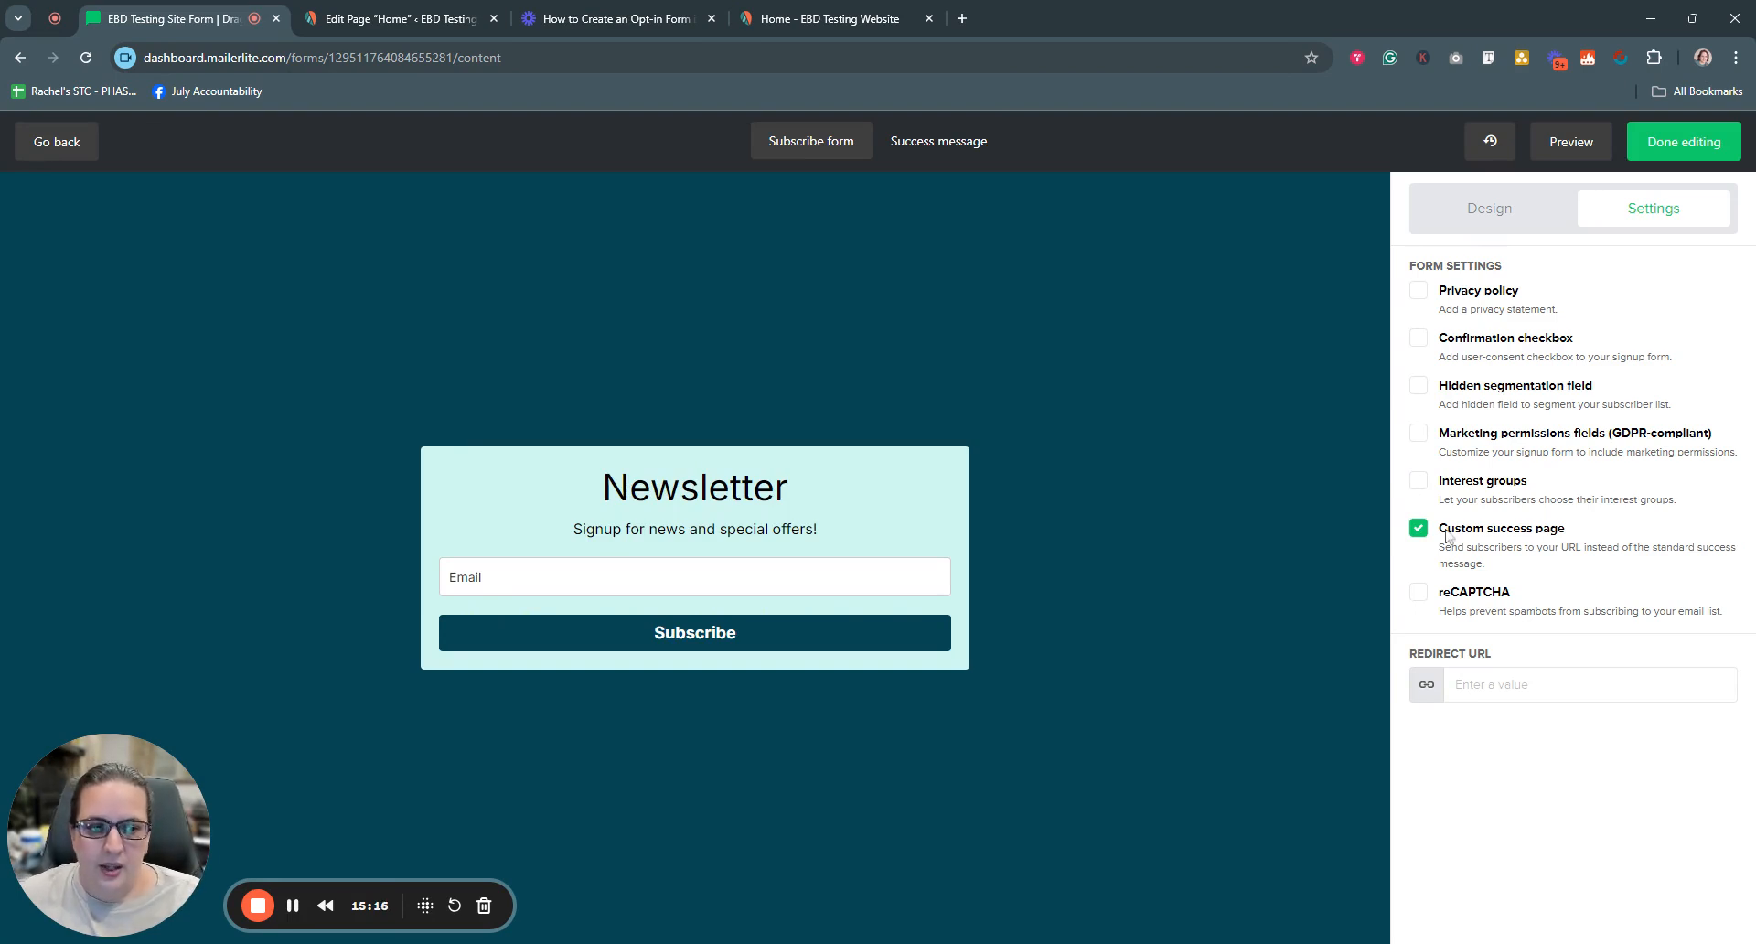
left_click(1481, 686)
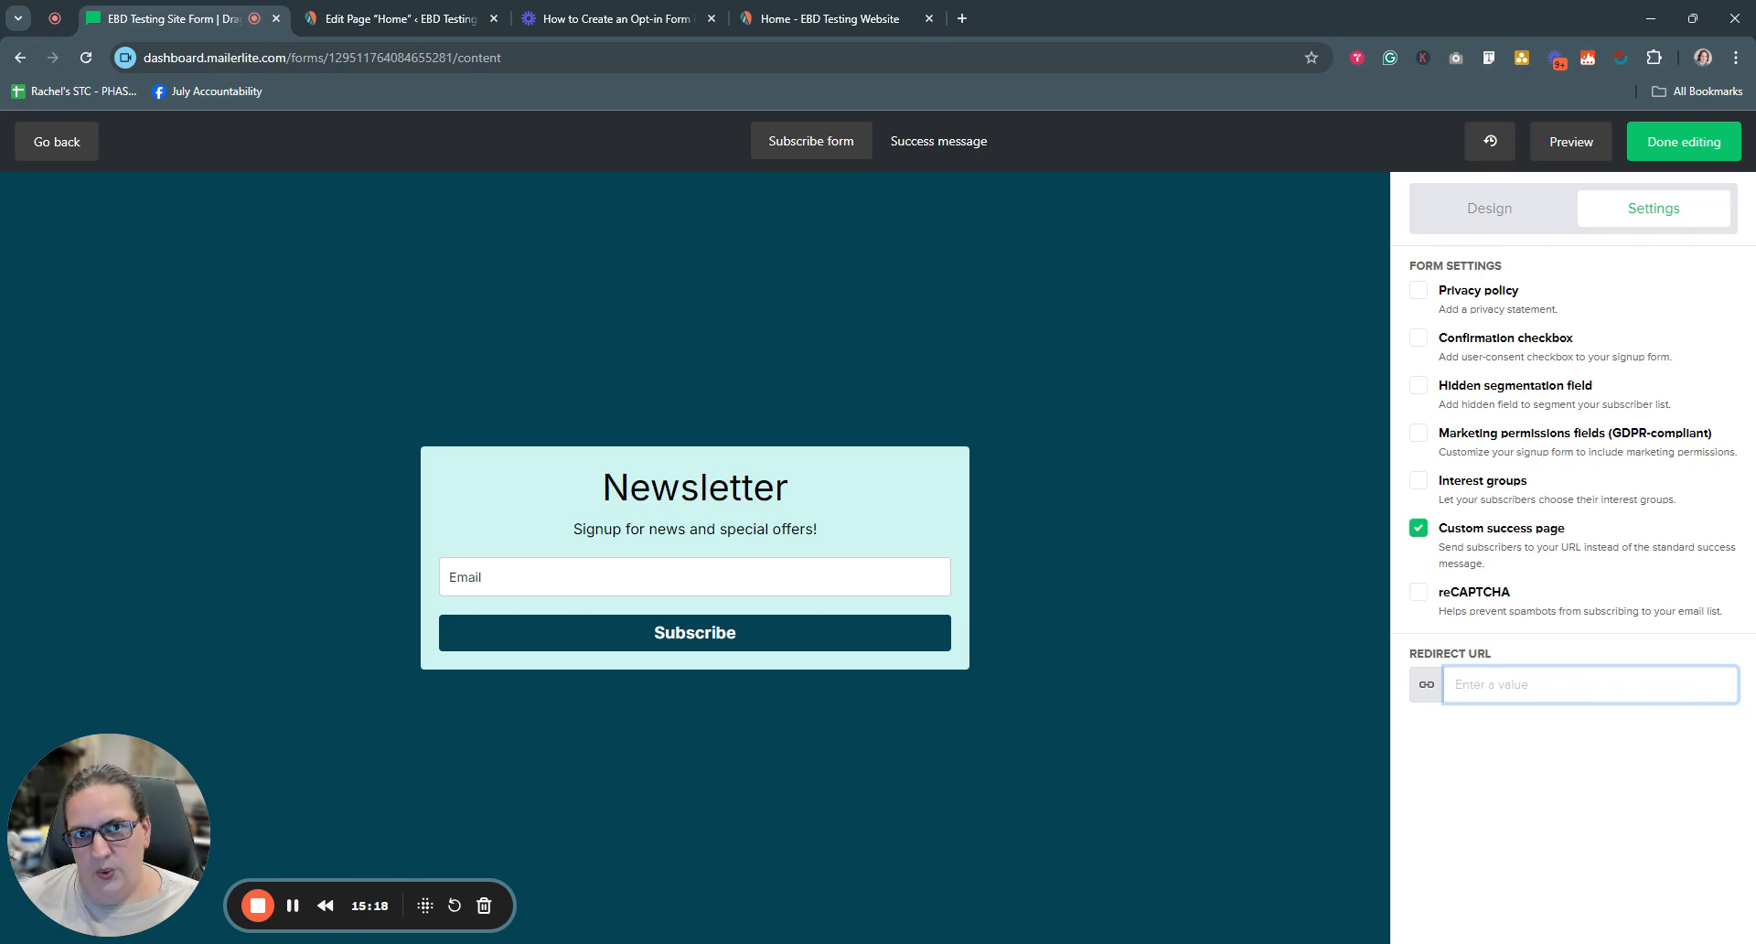
left_click(1419, 528)
left_click(1418, 593)
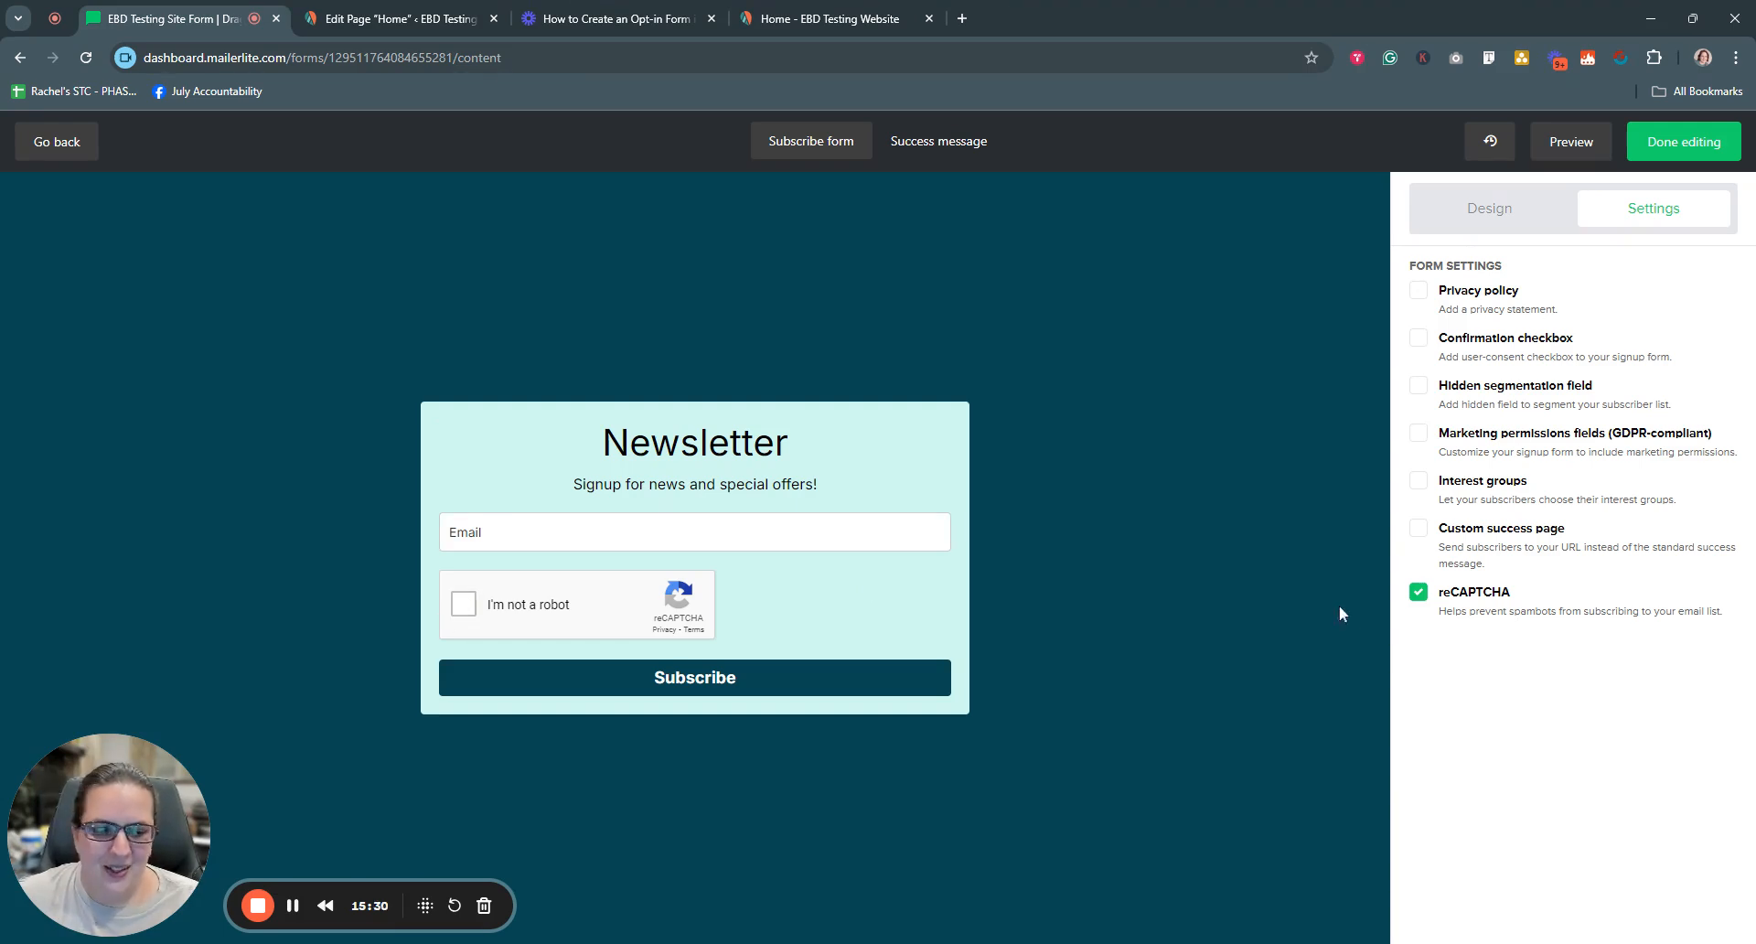
left_click(1420, 597)
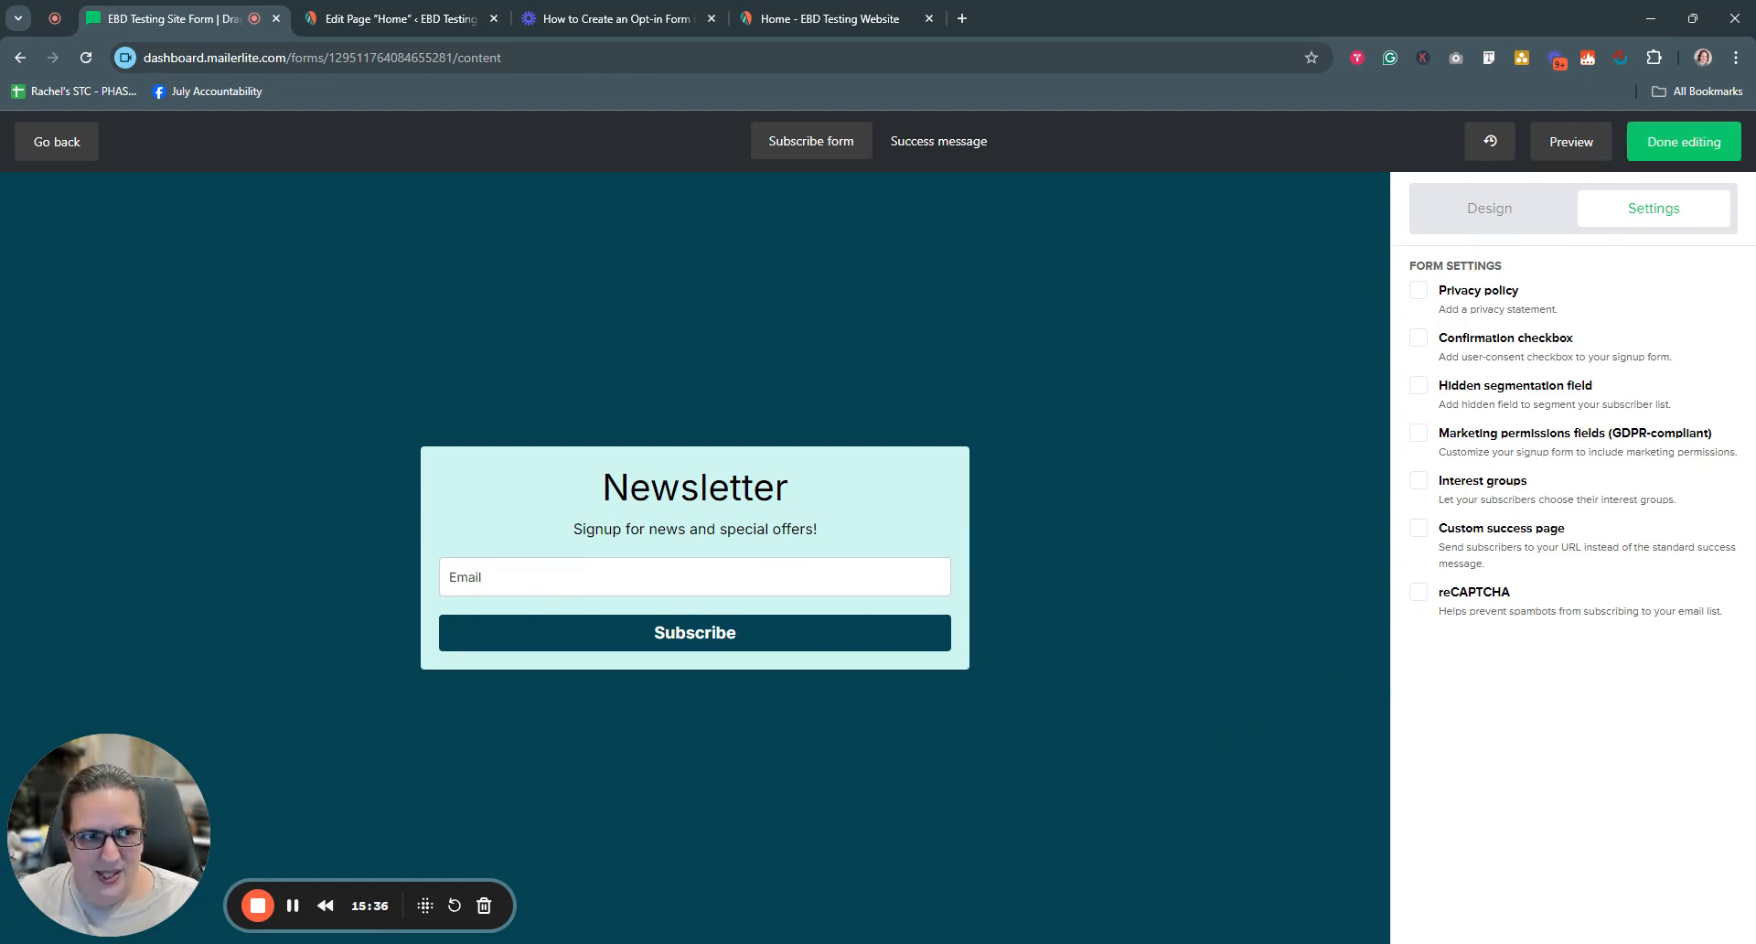
Change the success message's body text to "You have successfully grabbed our free image optimization guide. Check your inbox!" and save it
left_click(912, 147)
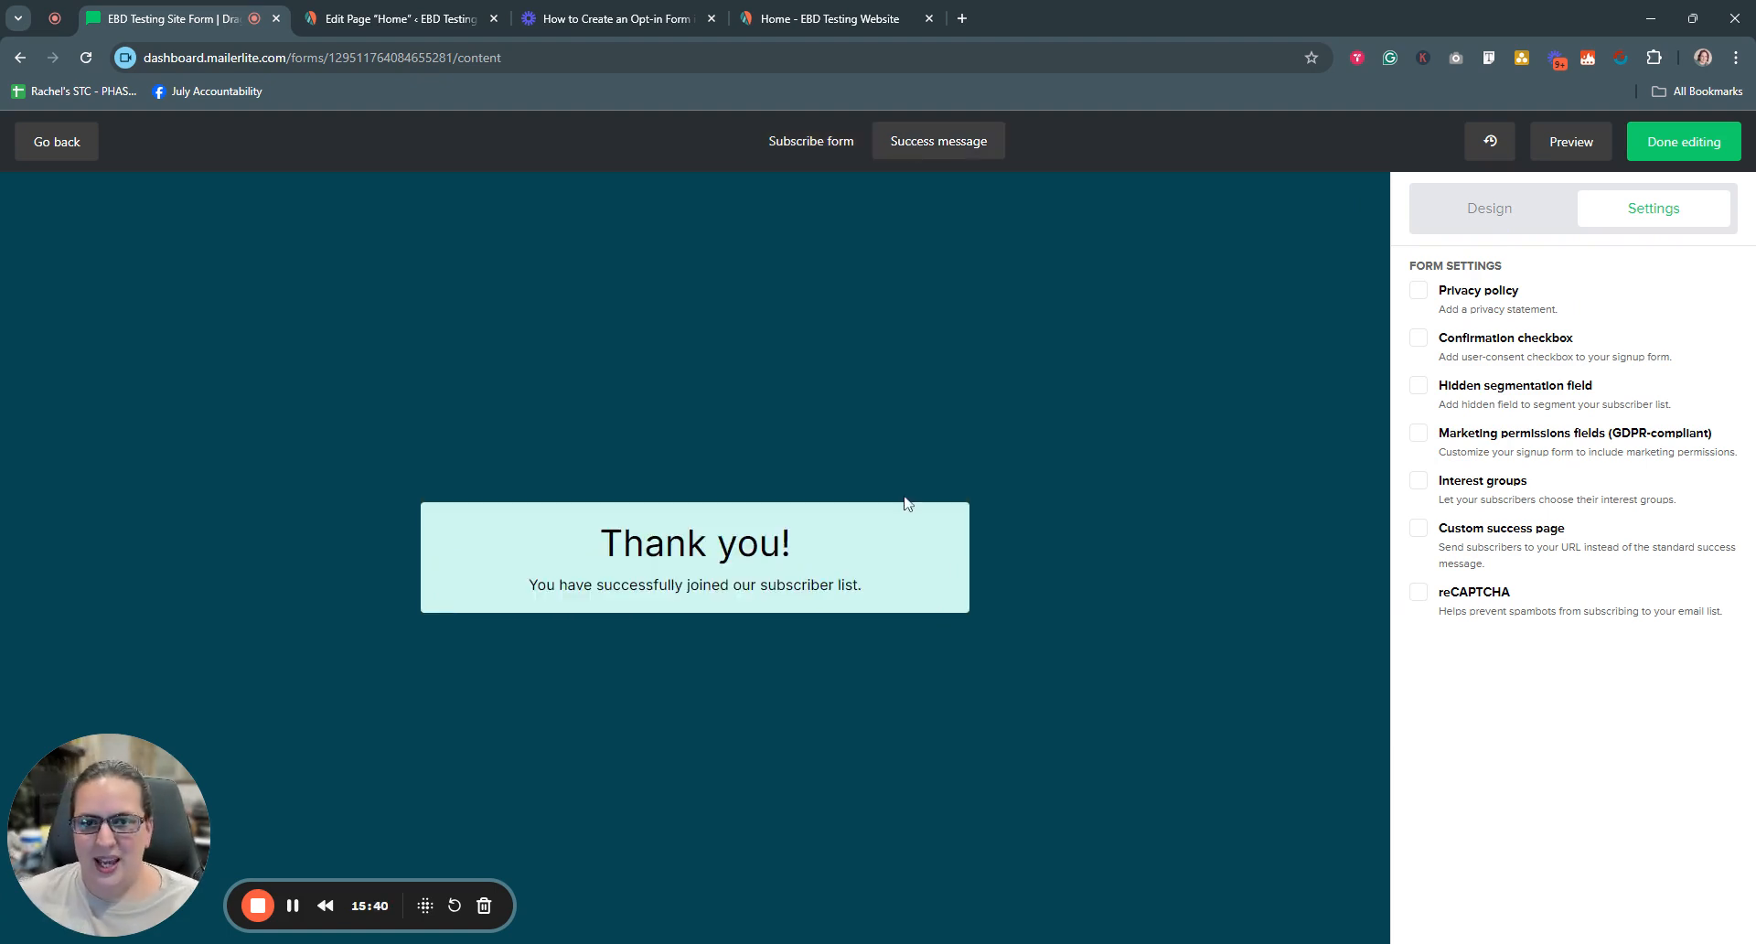
left_click(1491, 213)
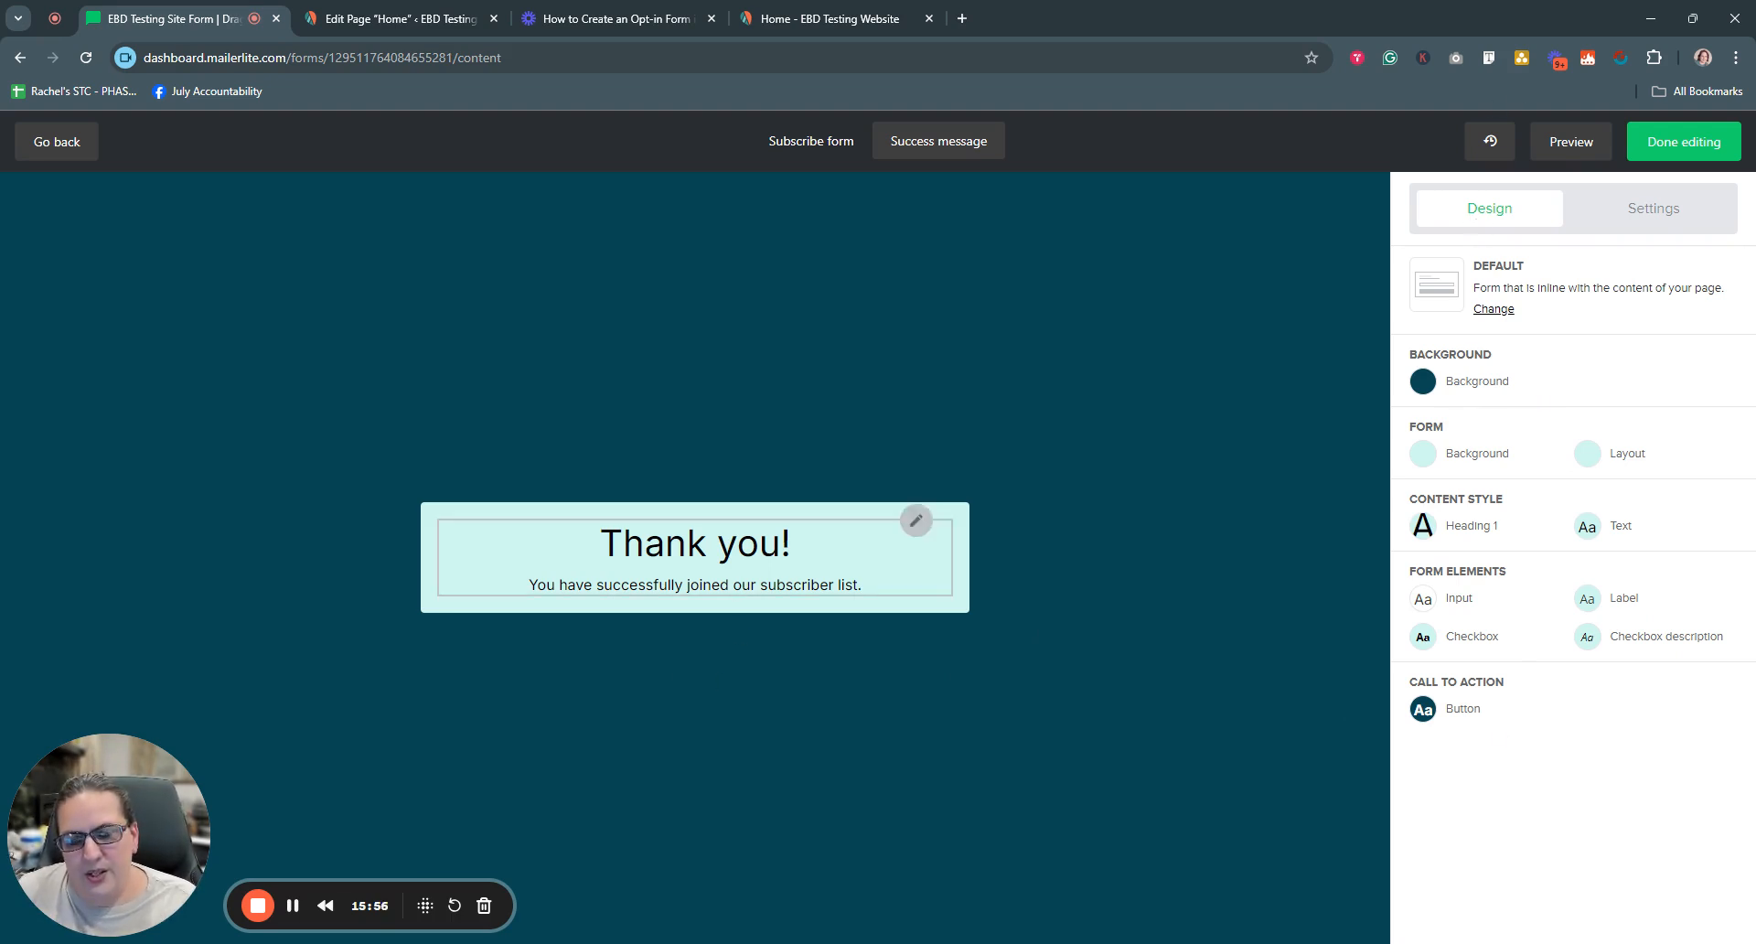
left_click(915, 520)
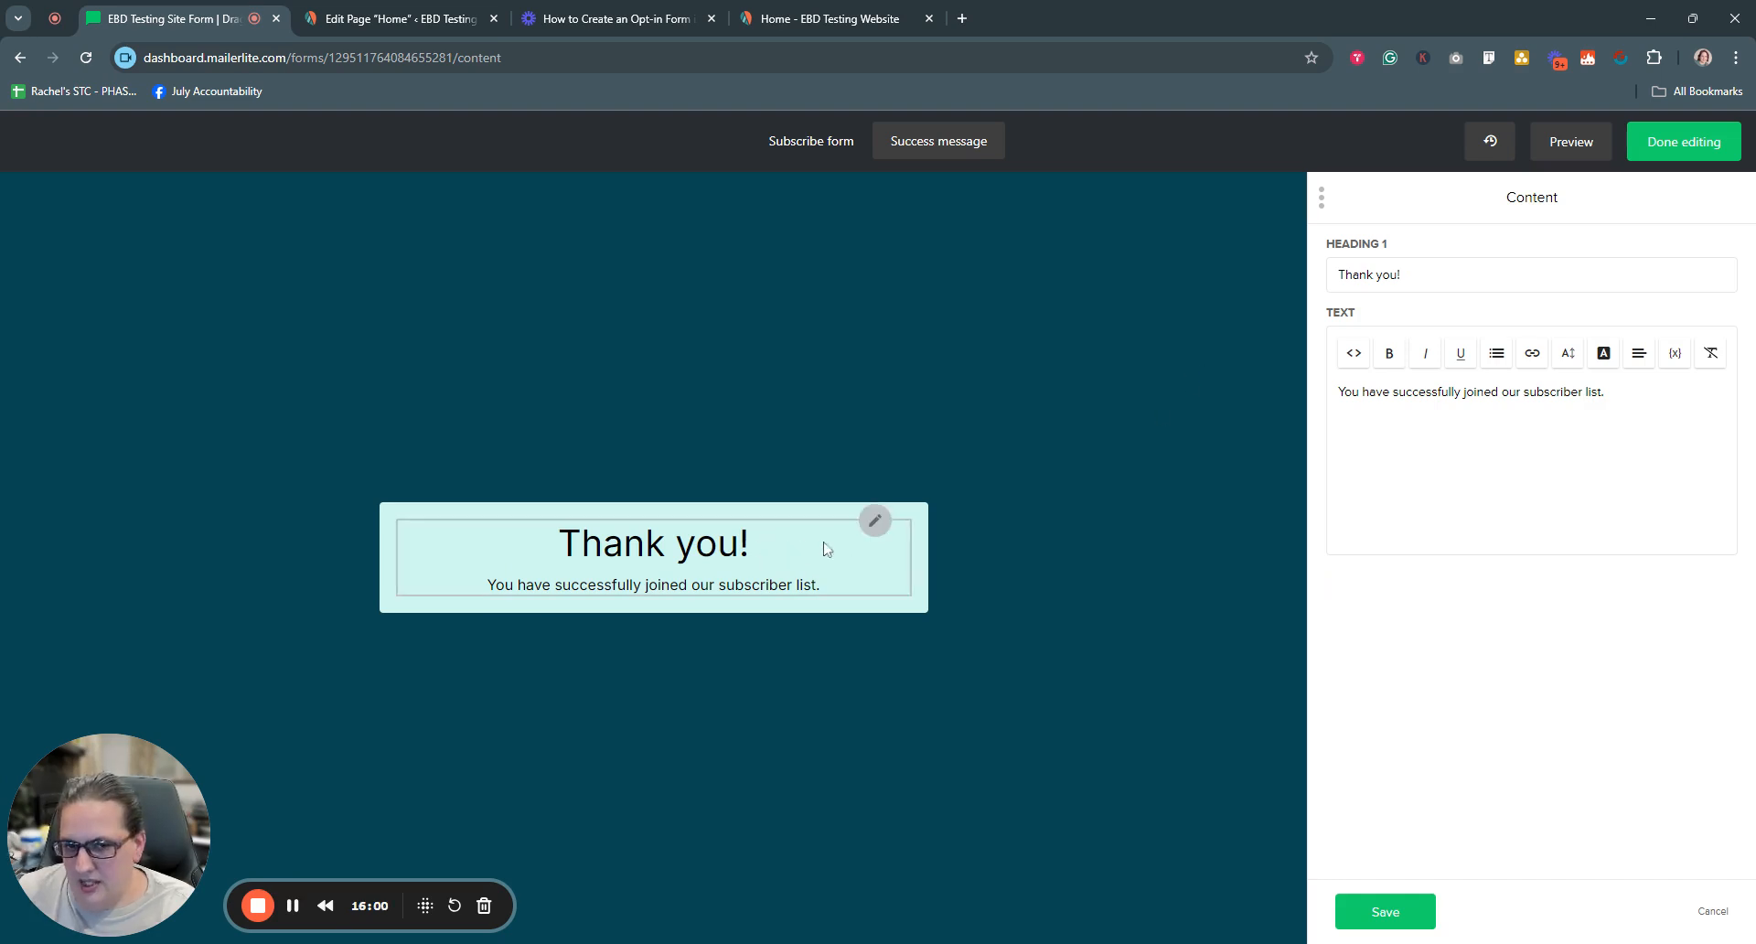
left_click(1399, 275)
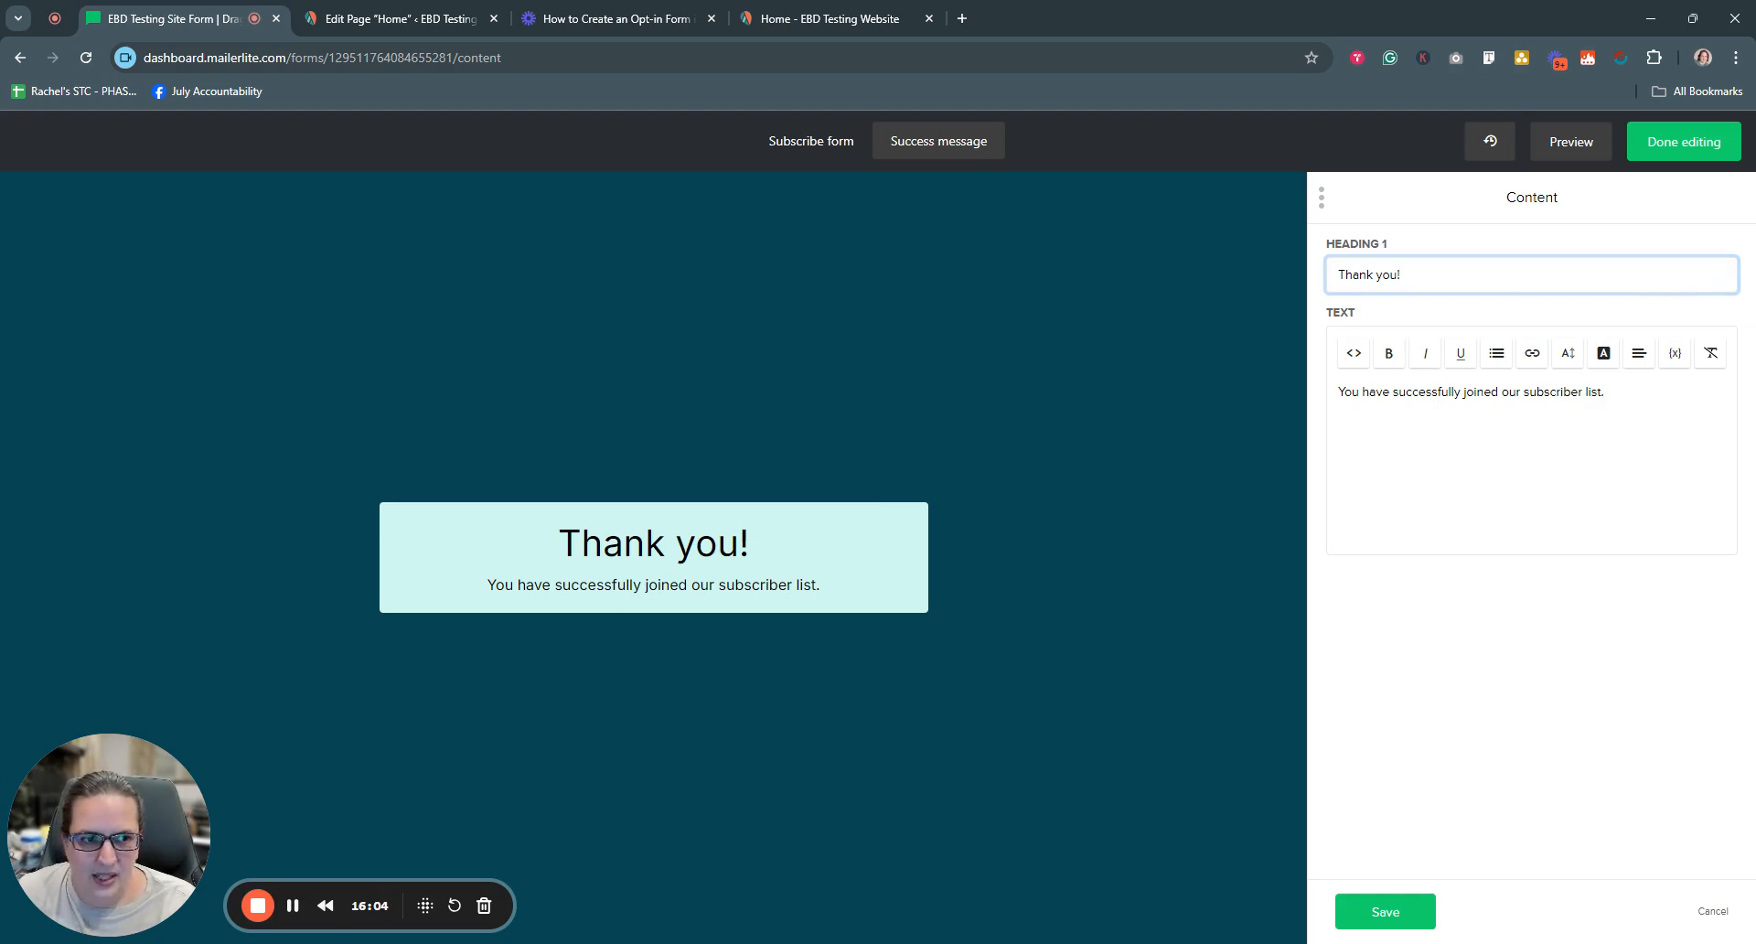
left_click_drag(1606, 391, 1327, 409)
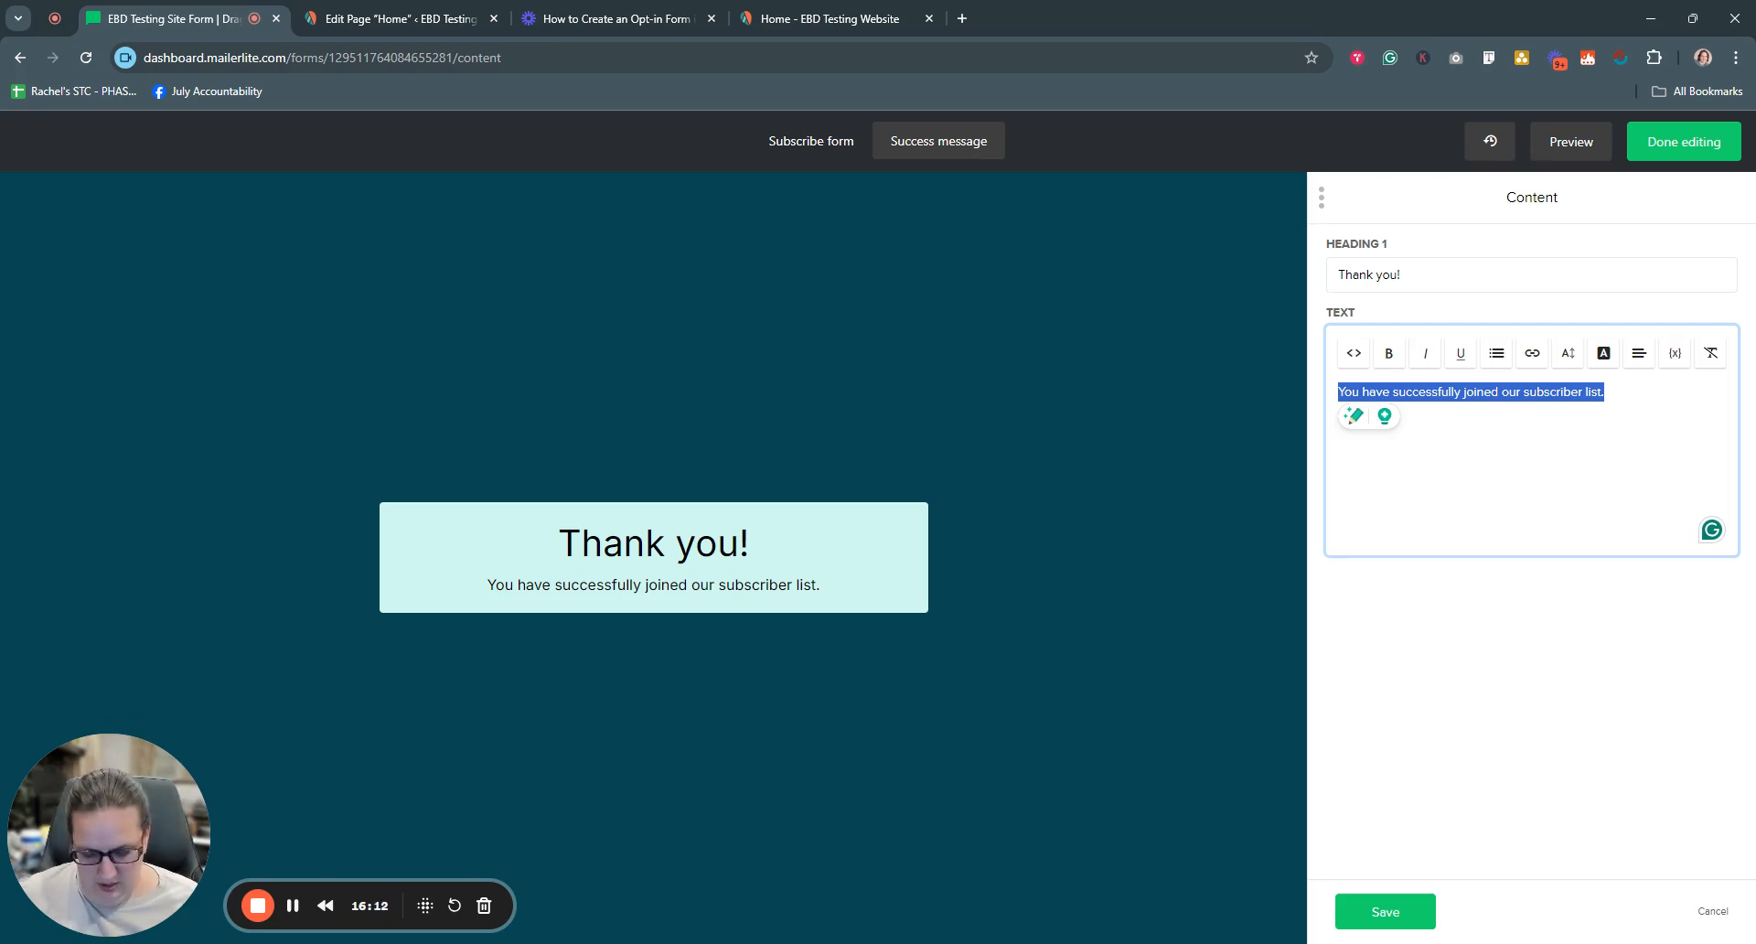
type("You have successfully grabbed our free image optimze")
key("BackSpace")
key("BackSpace")
key("BackSpace")
type("mization guide. Check you")
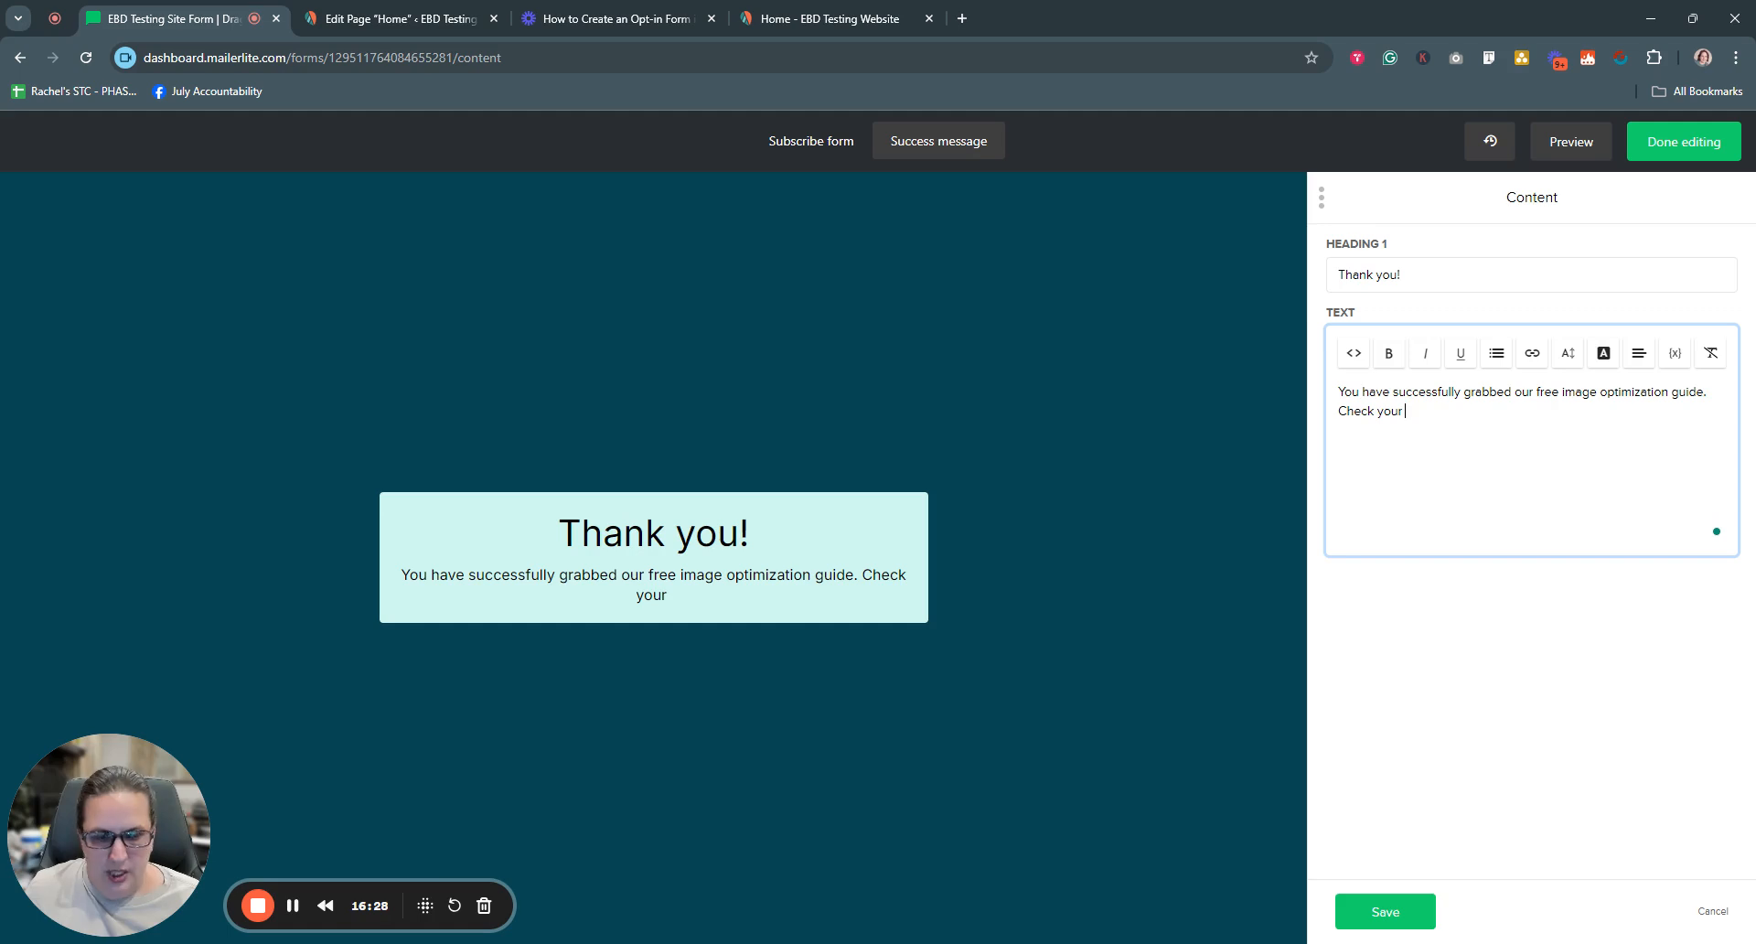
type("r inbox!")
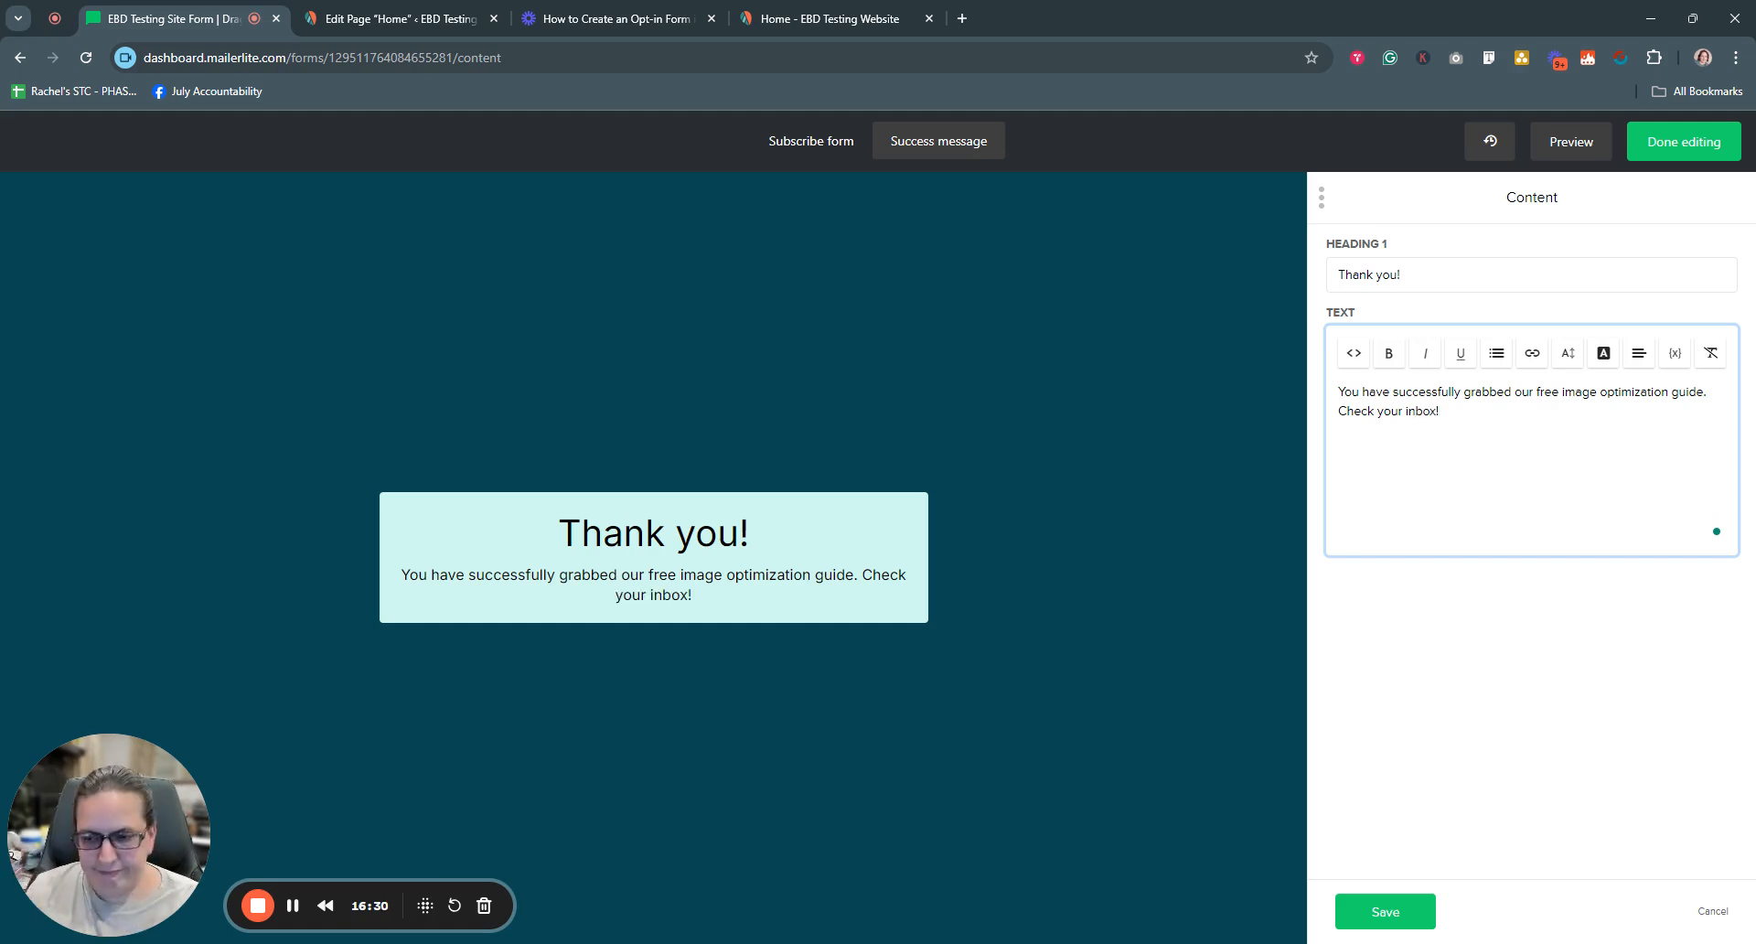
left_click(1378, 914)
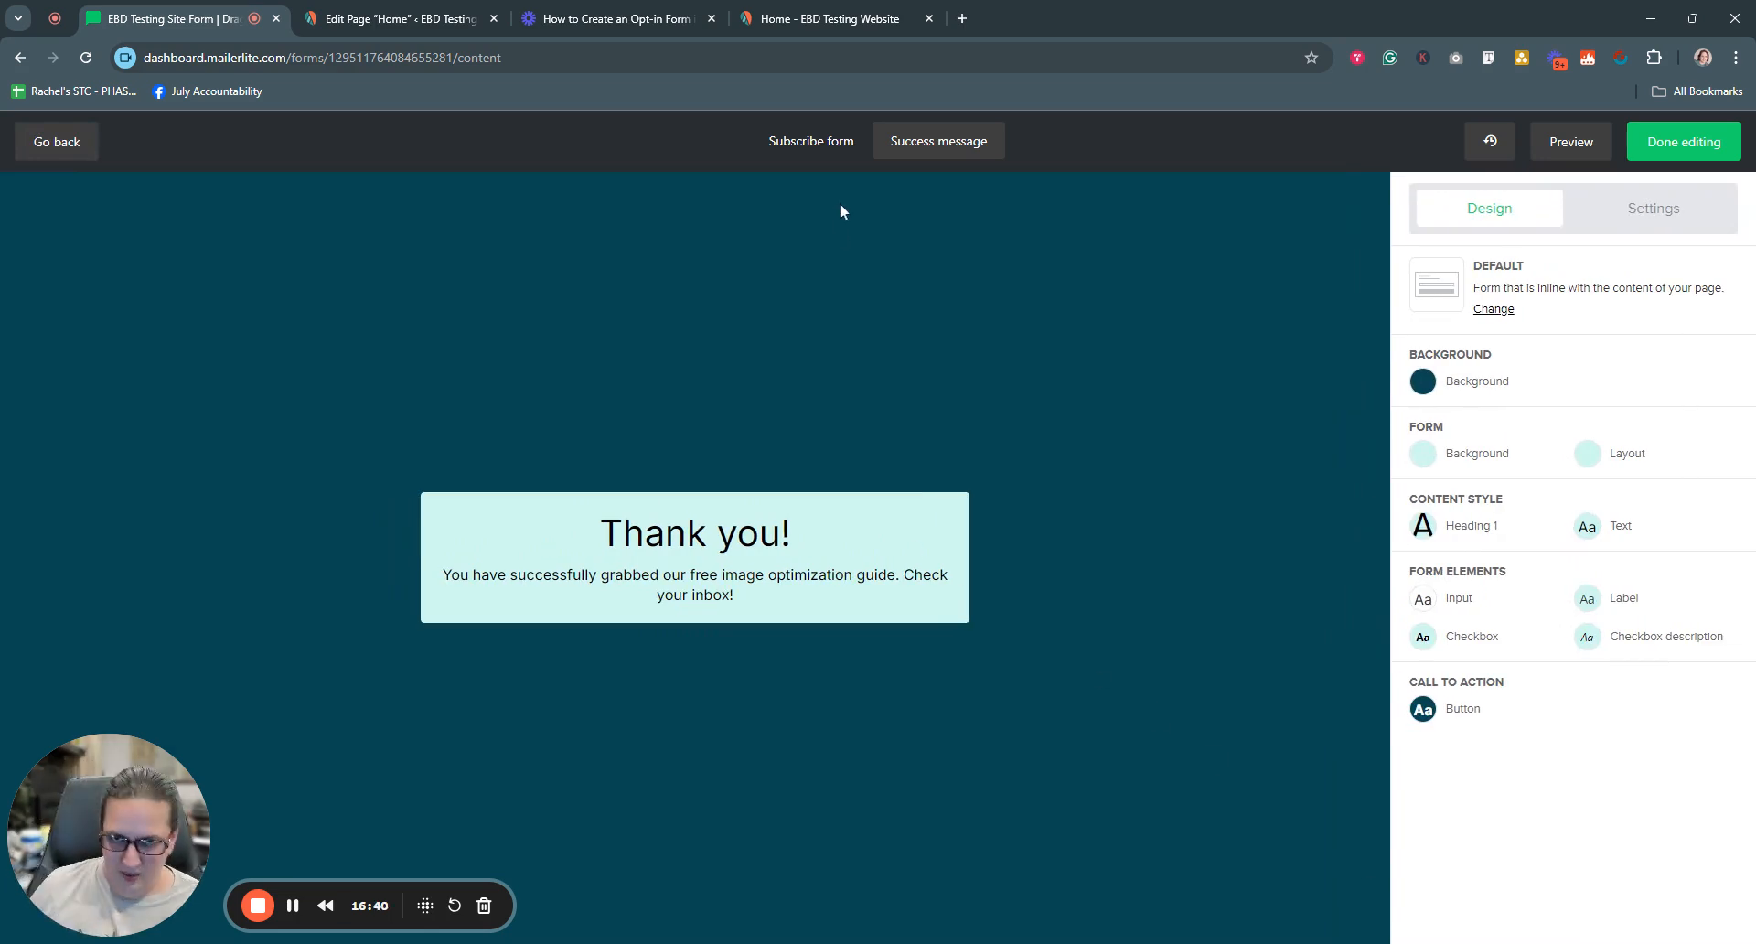
Set the subscribe form's heading to "Grab Our FREE Image Optimization Guide for WordPress" and save the content
left_click(820, 145)
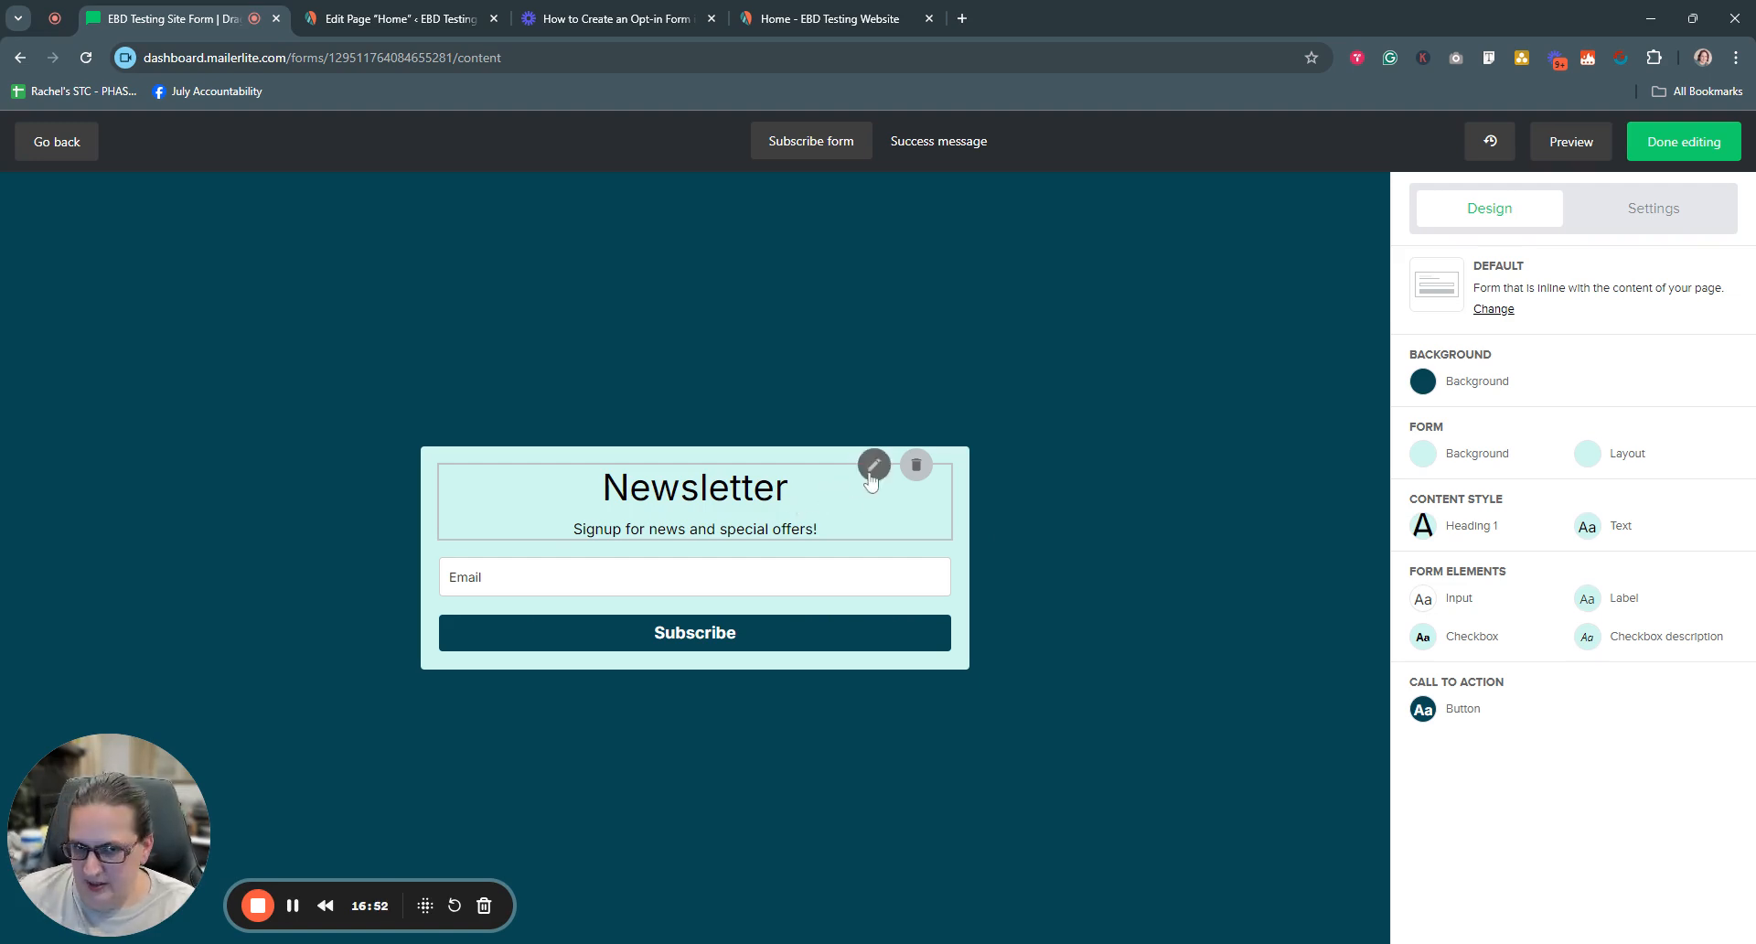
left_click(873, 464)
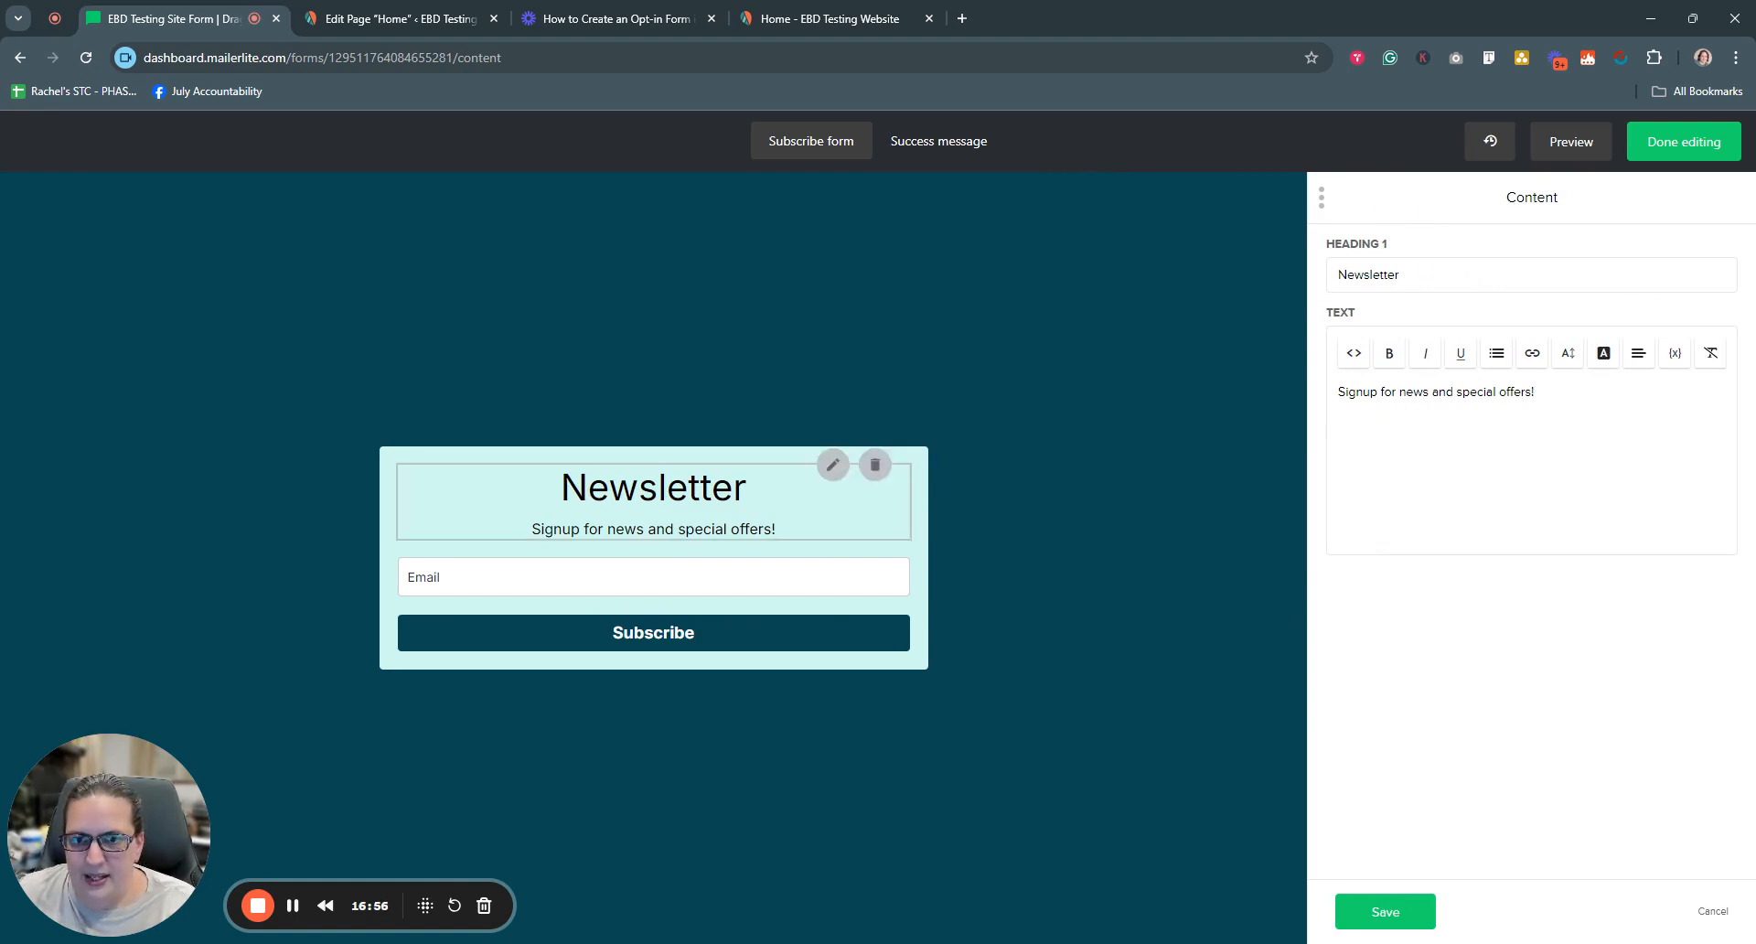
left_click_drag(1401, 275, 1326, 283)
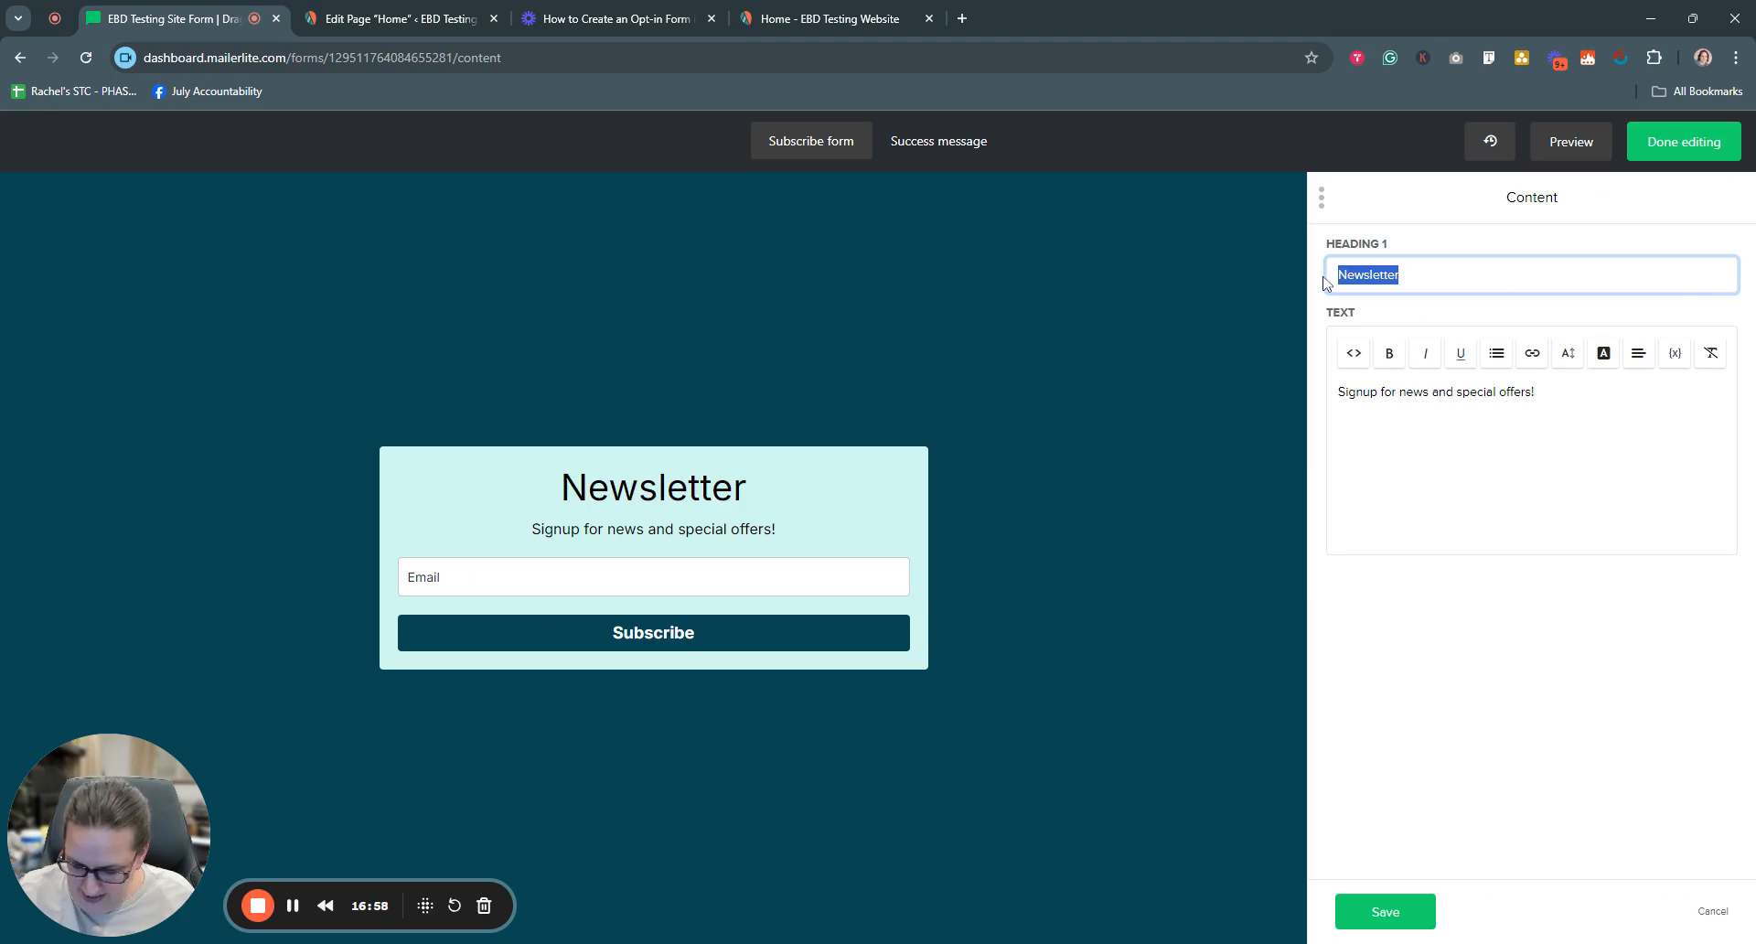
type("Grab oiy")
key("BackSpace")
key("BackSpace")
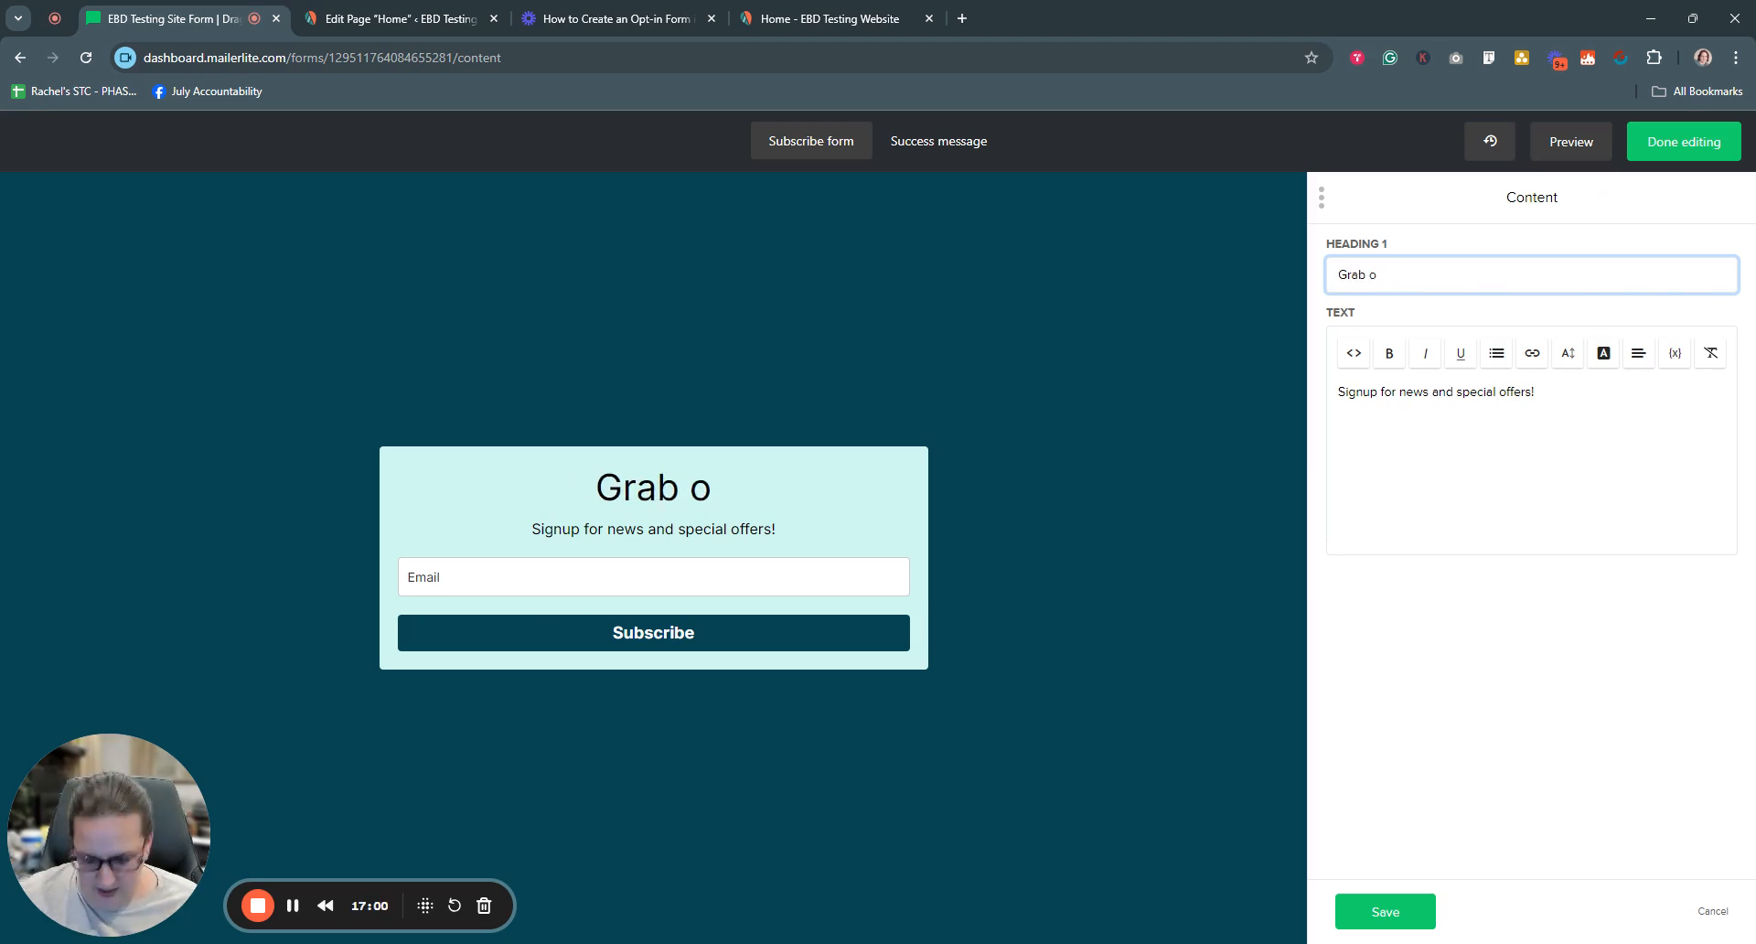
key("BackSpace")
type("Our F")
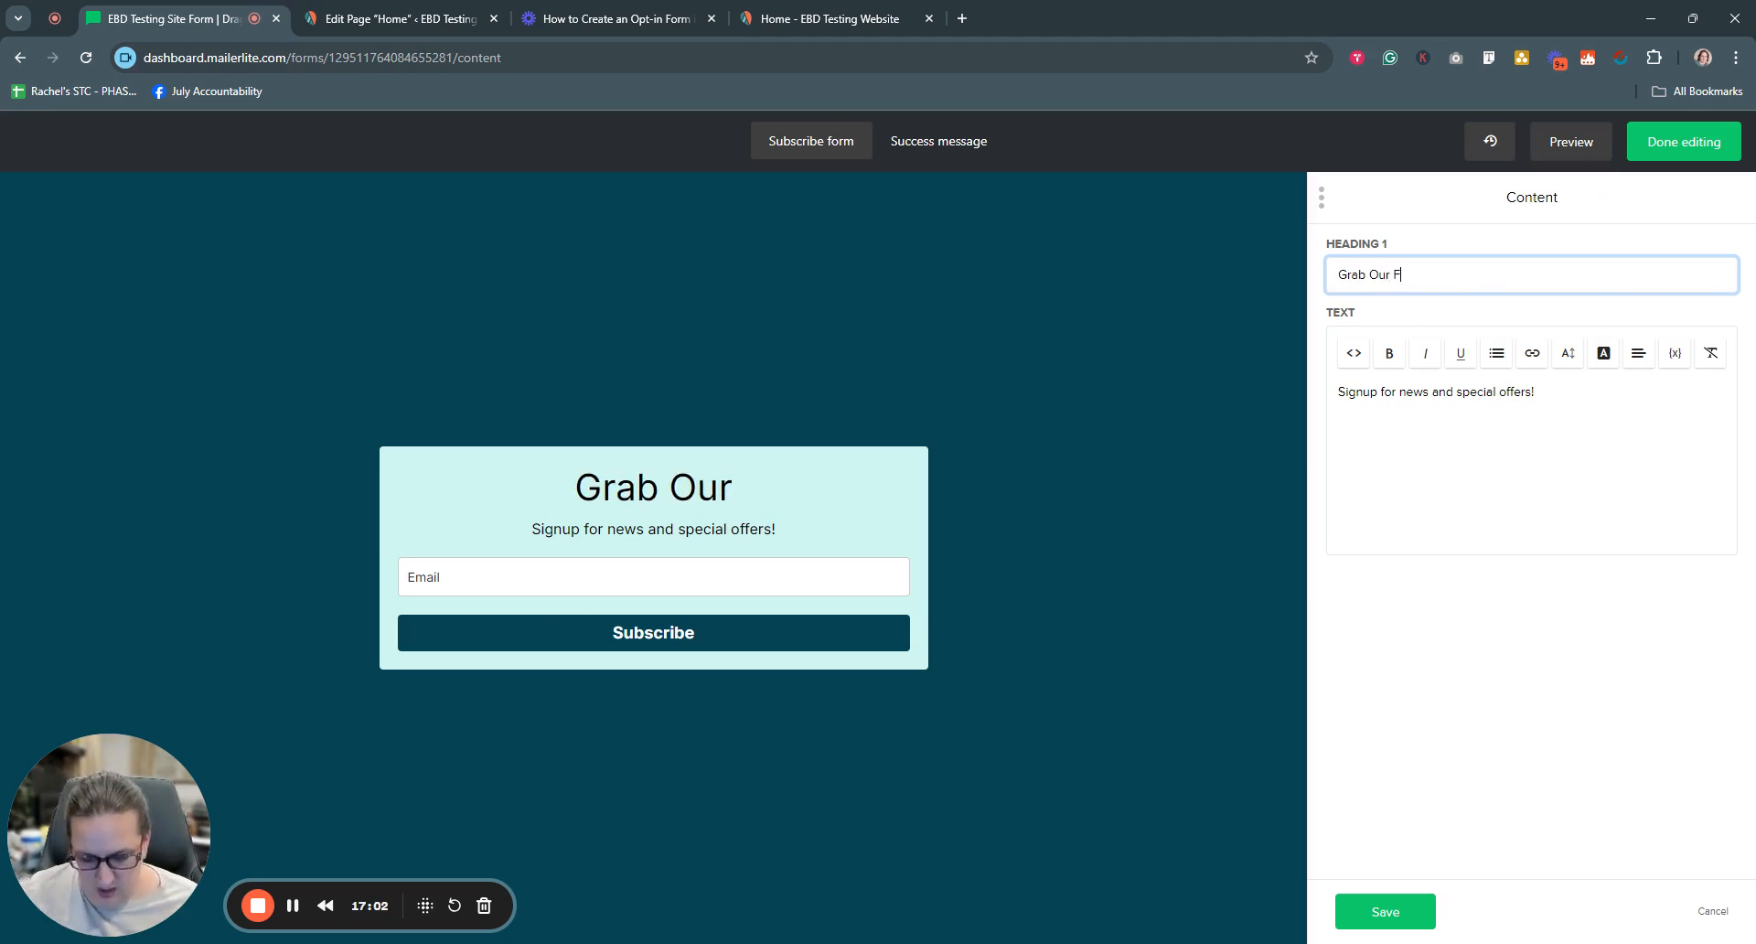
type("REE Im")
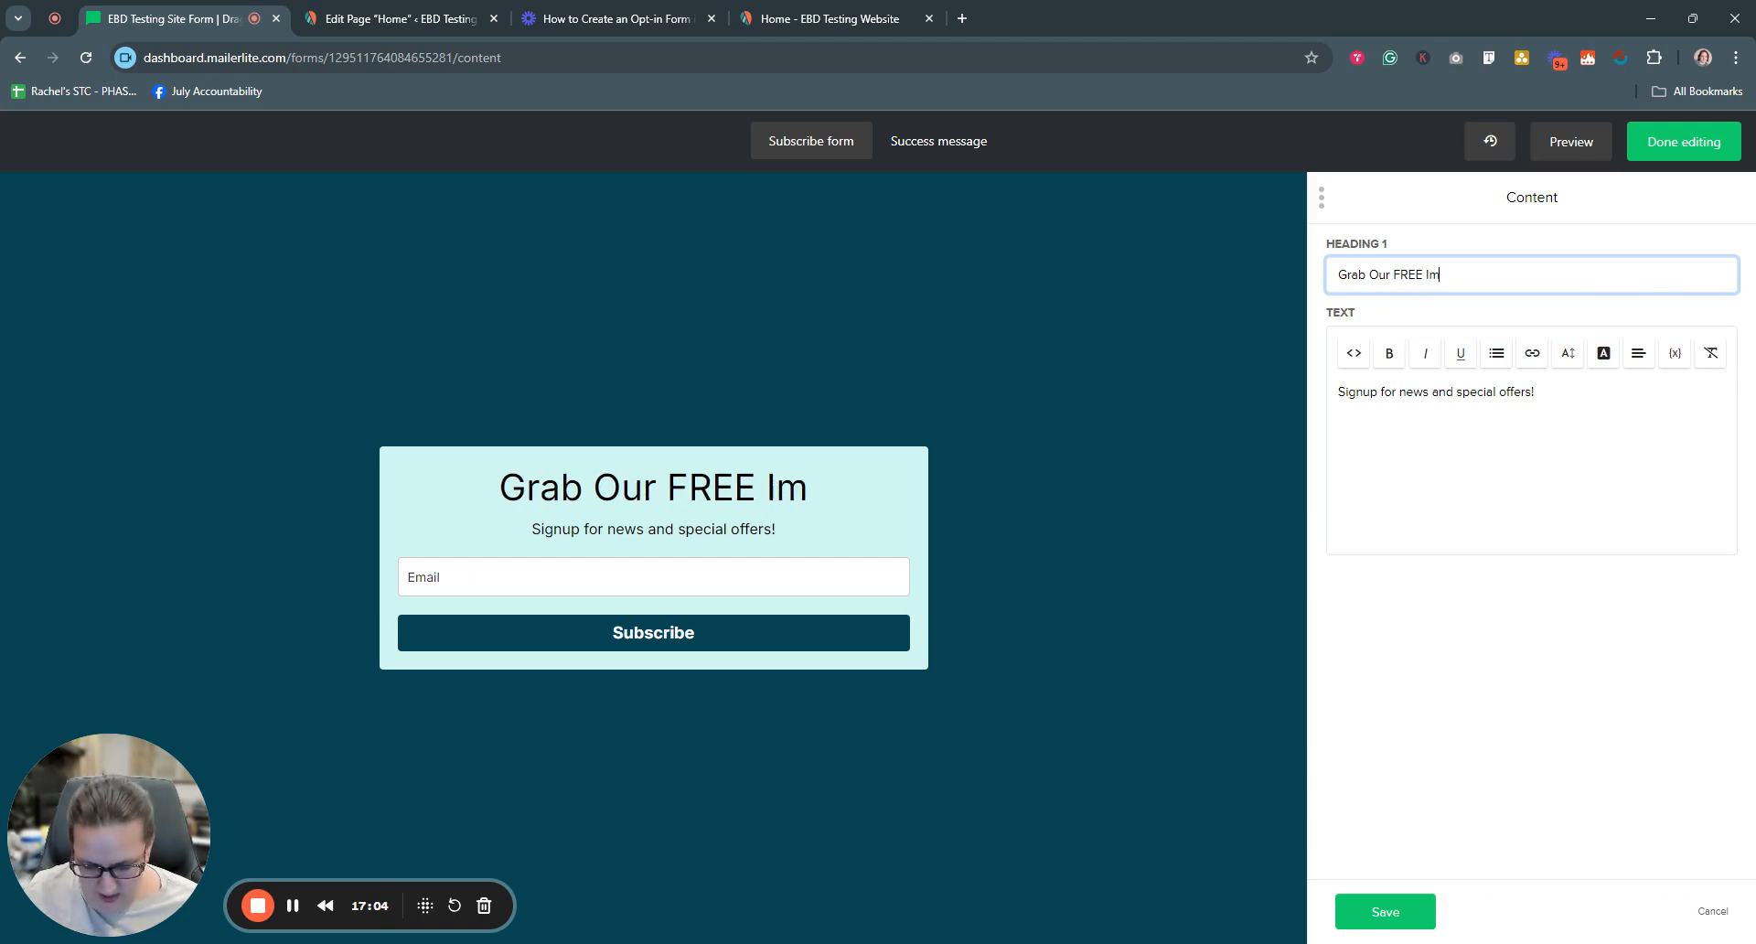
type("age Optim")
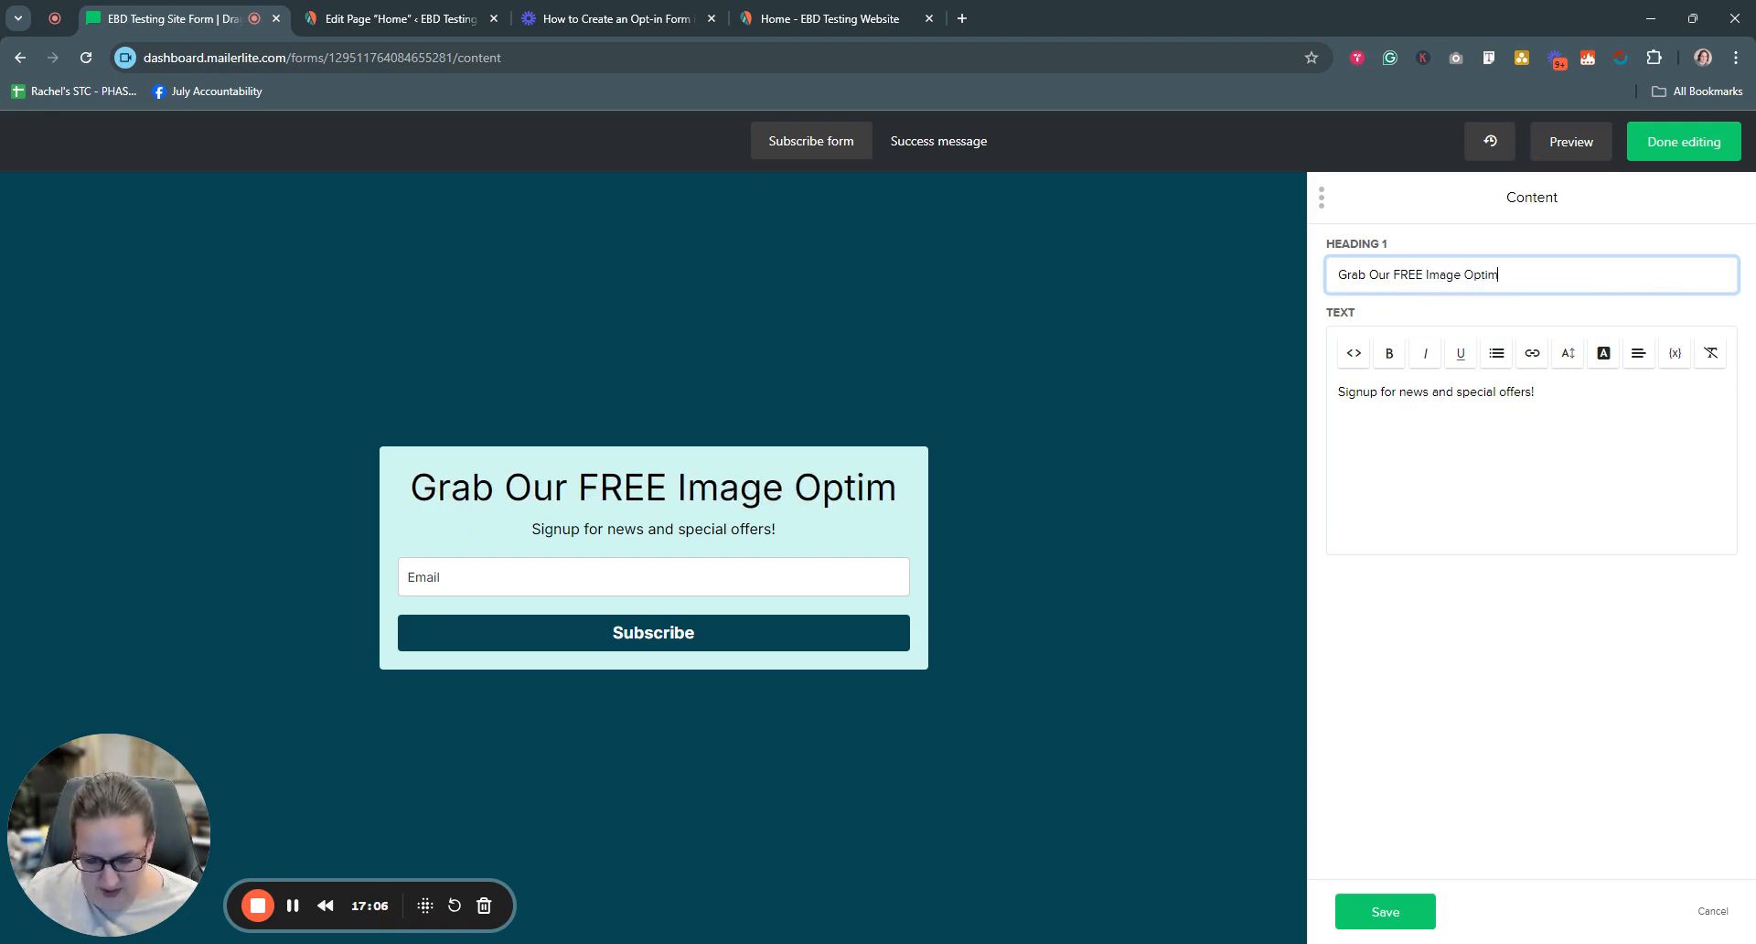
type("ization Guid")
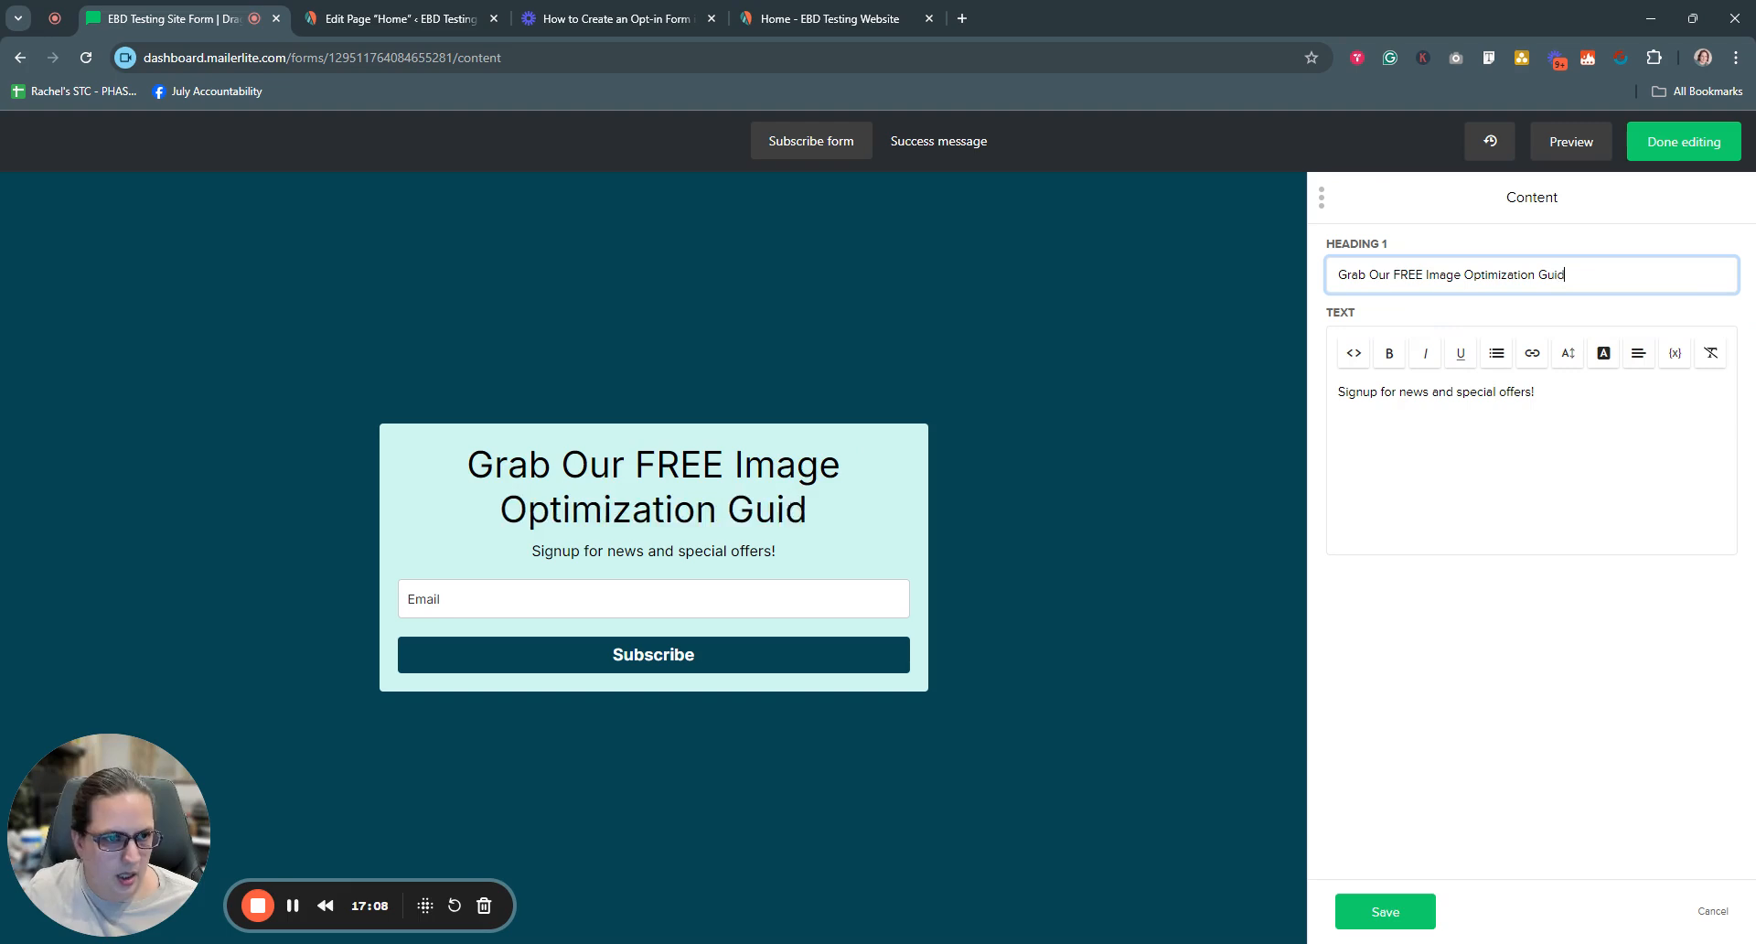
type("e for WordPRess")
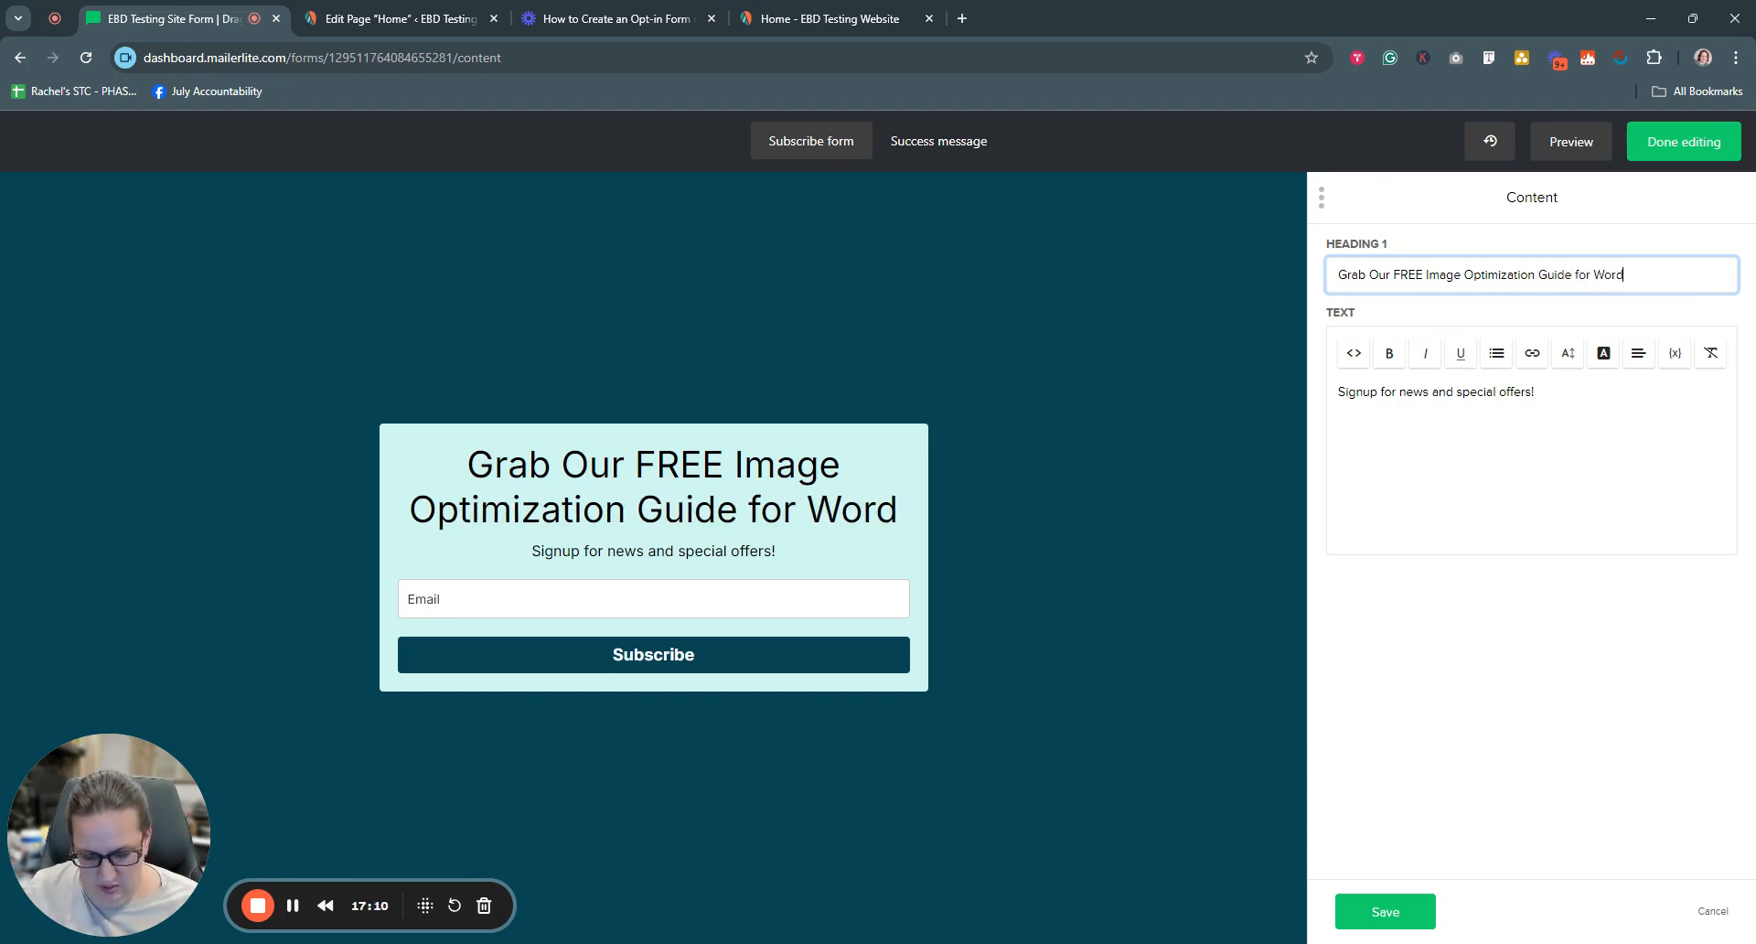
key("BackSpace")
key("BackSpace")
key("BackSpace")
key("BackSpace")
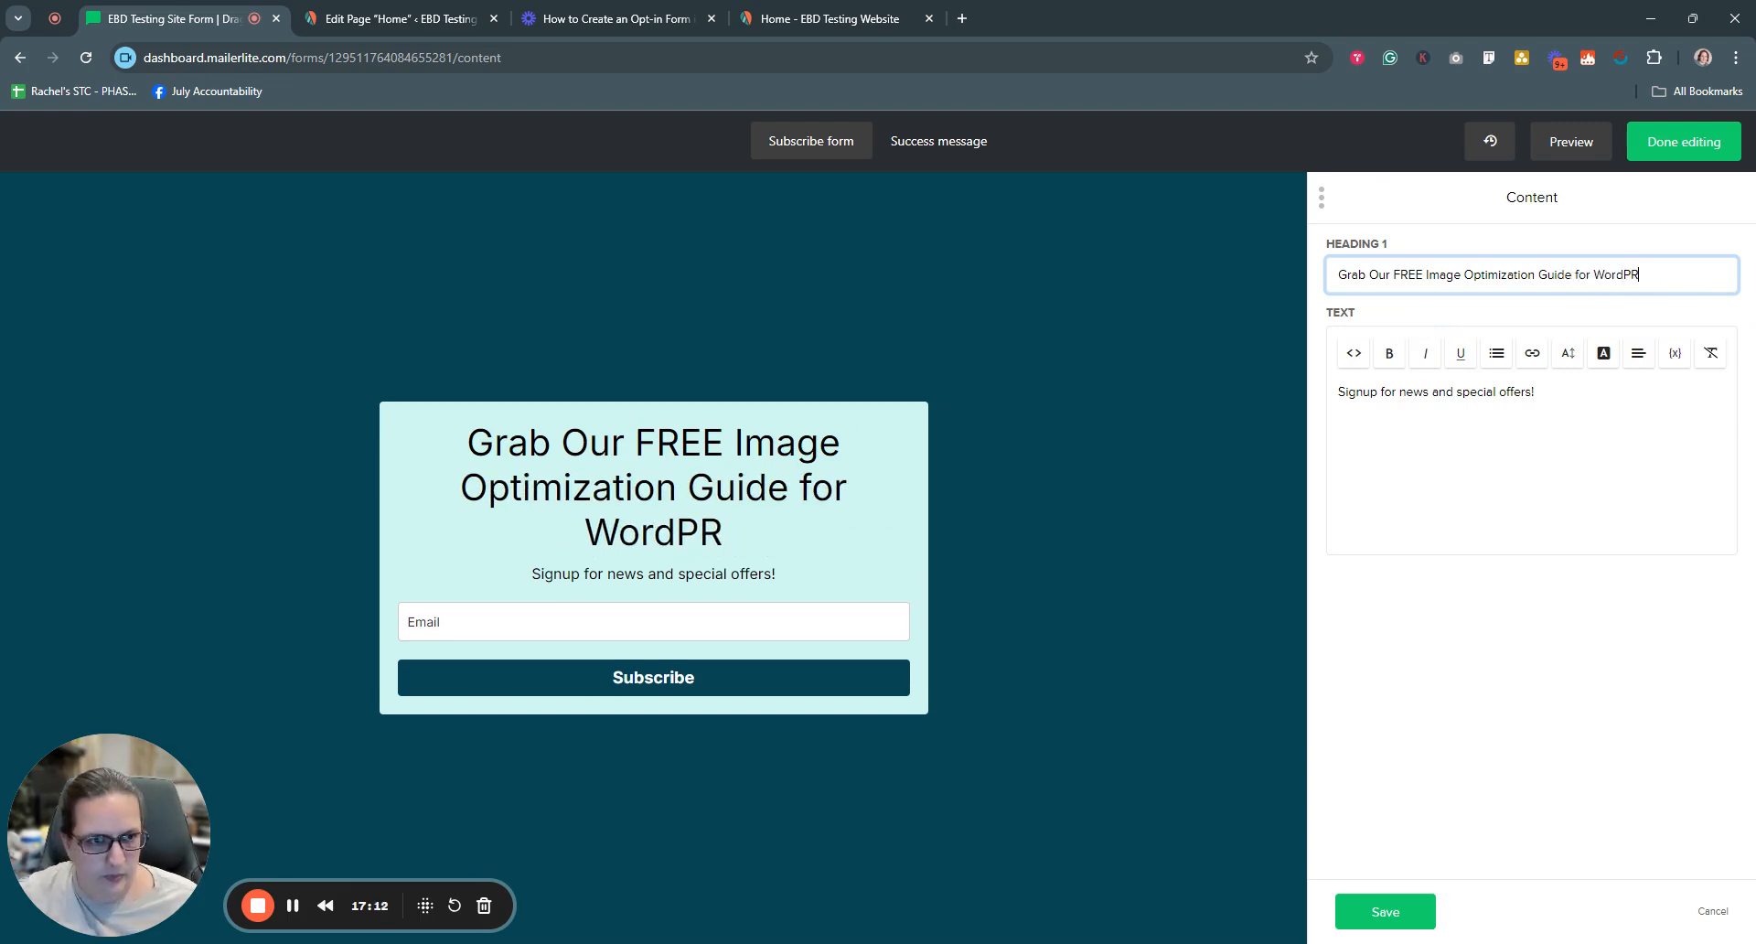
type("ress")
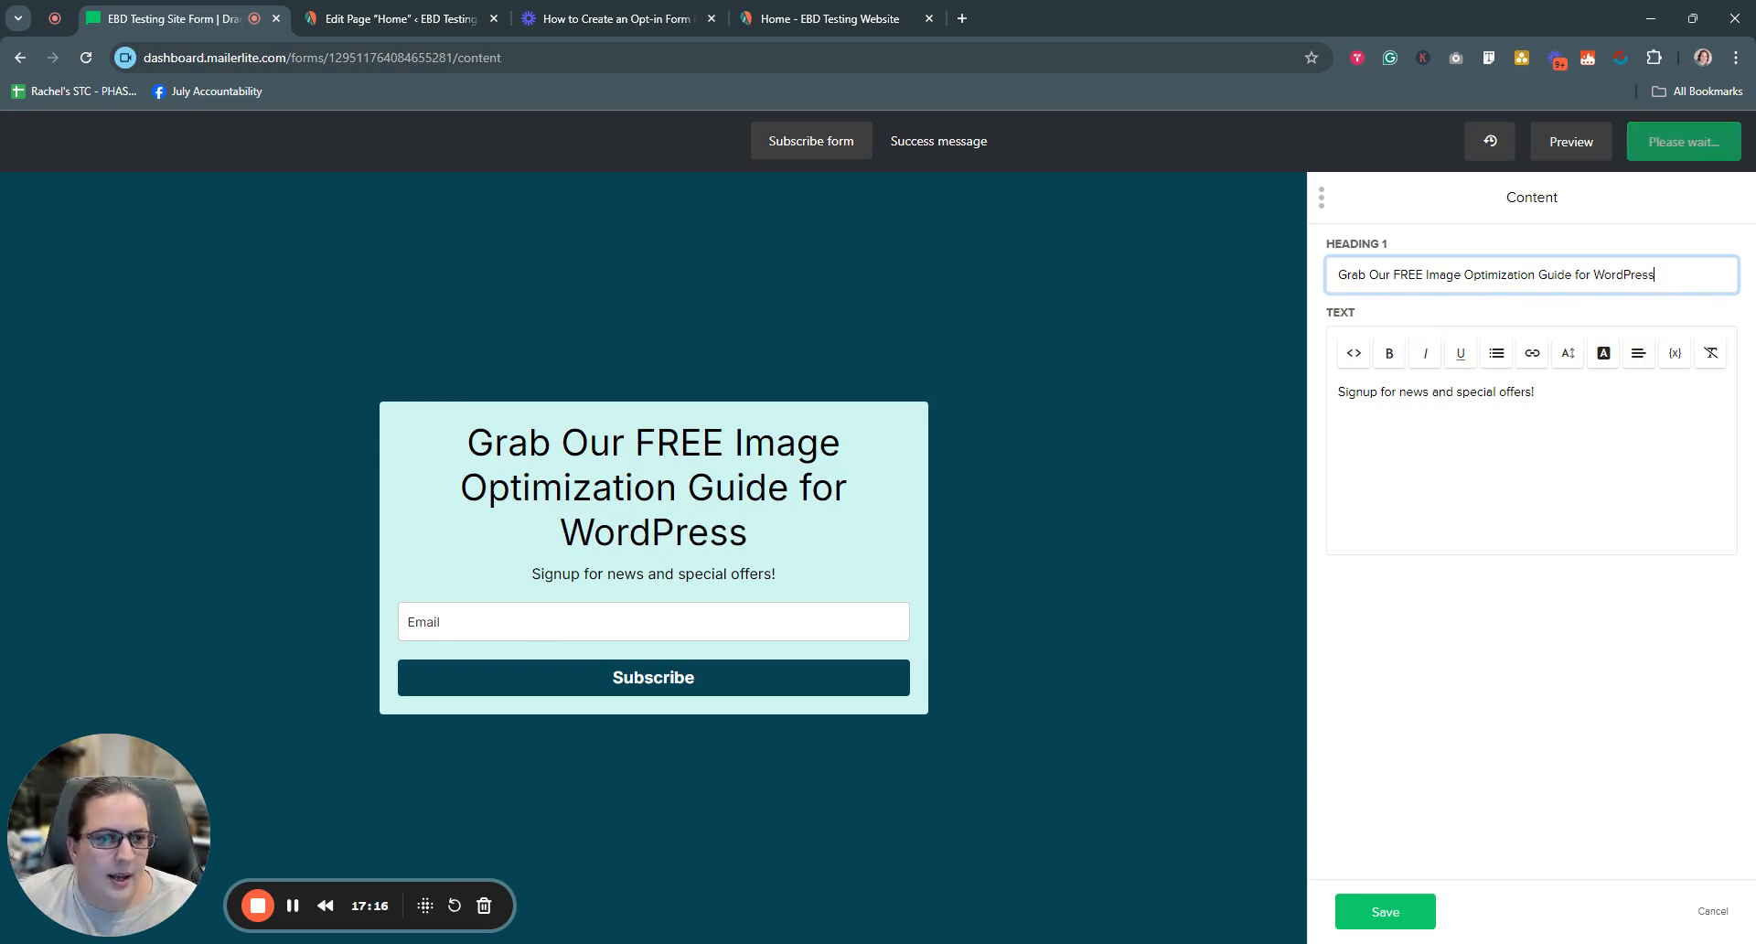
left_click_drag(1546, 391, 1293, 388)
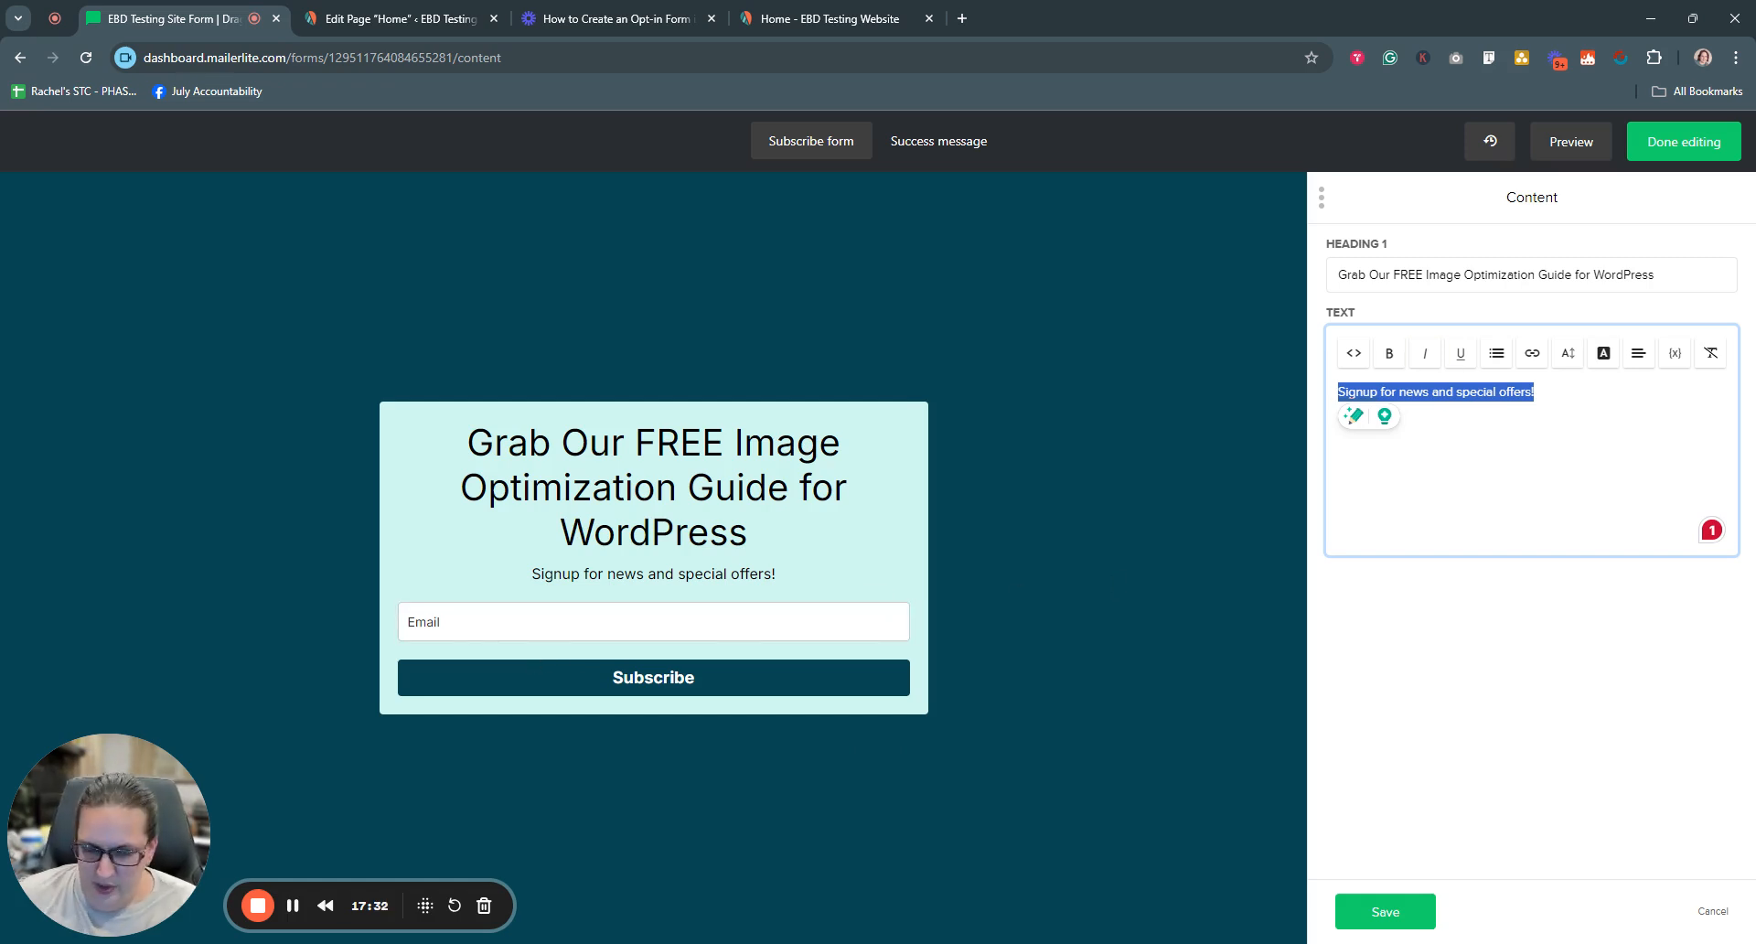
left_click(1555, 849)
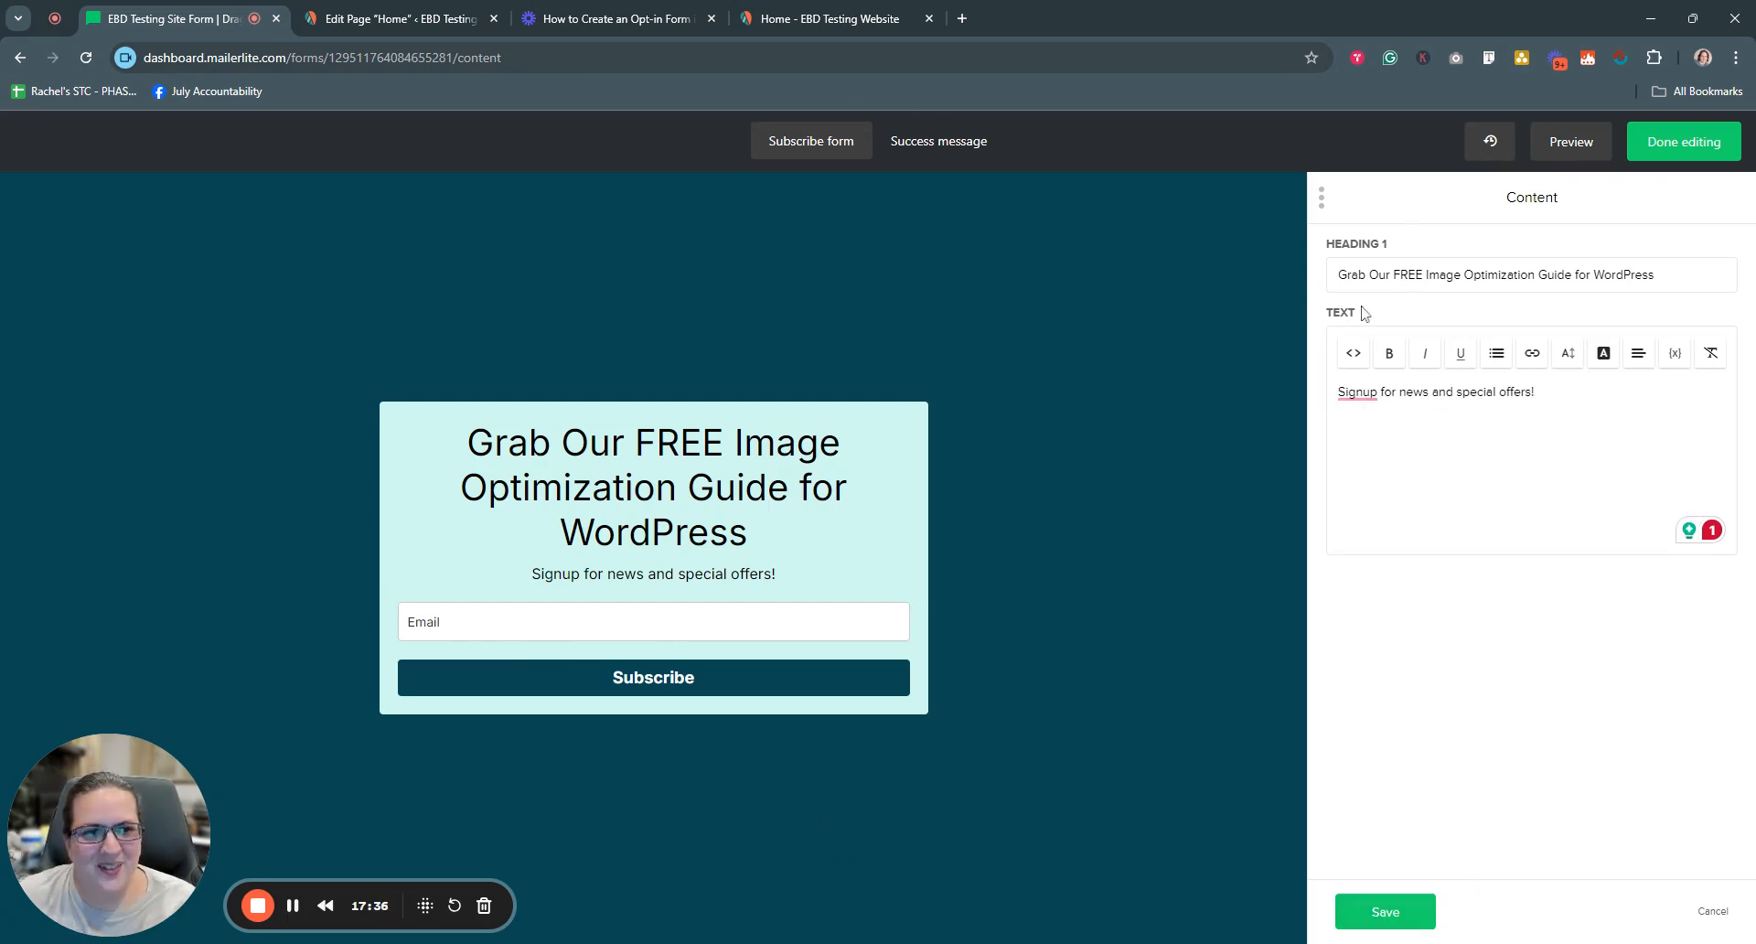
left_click(1379, 912)
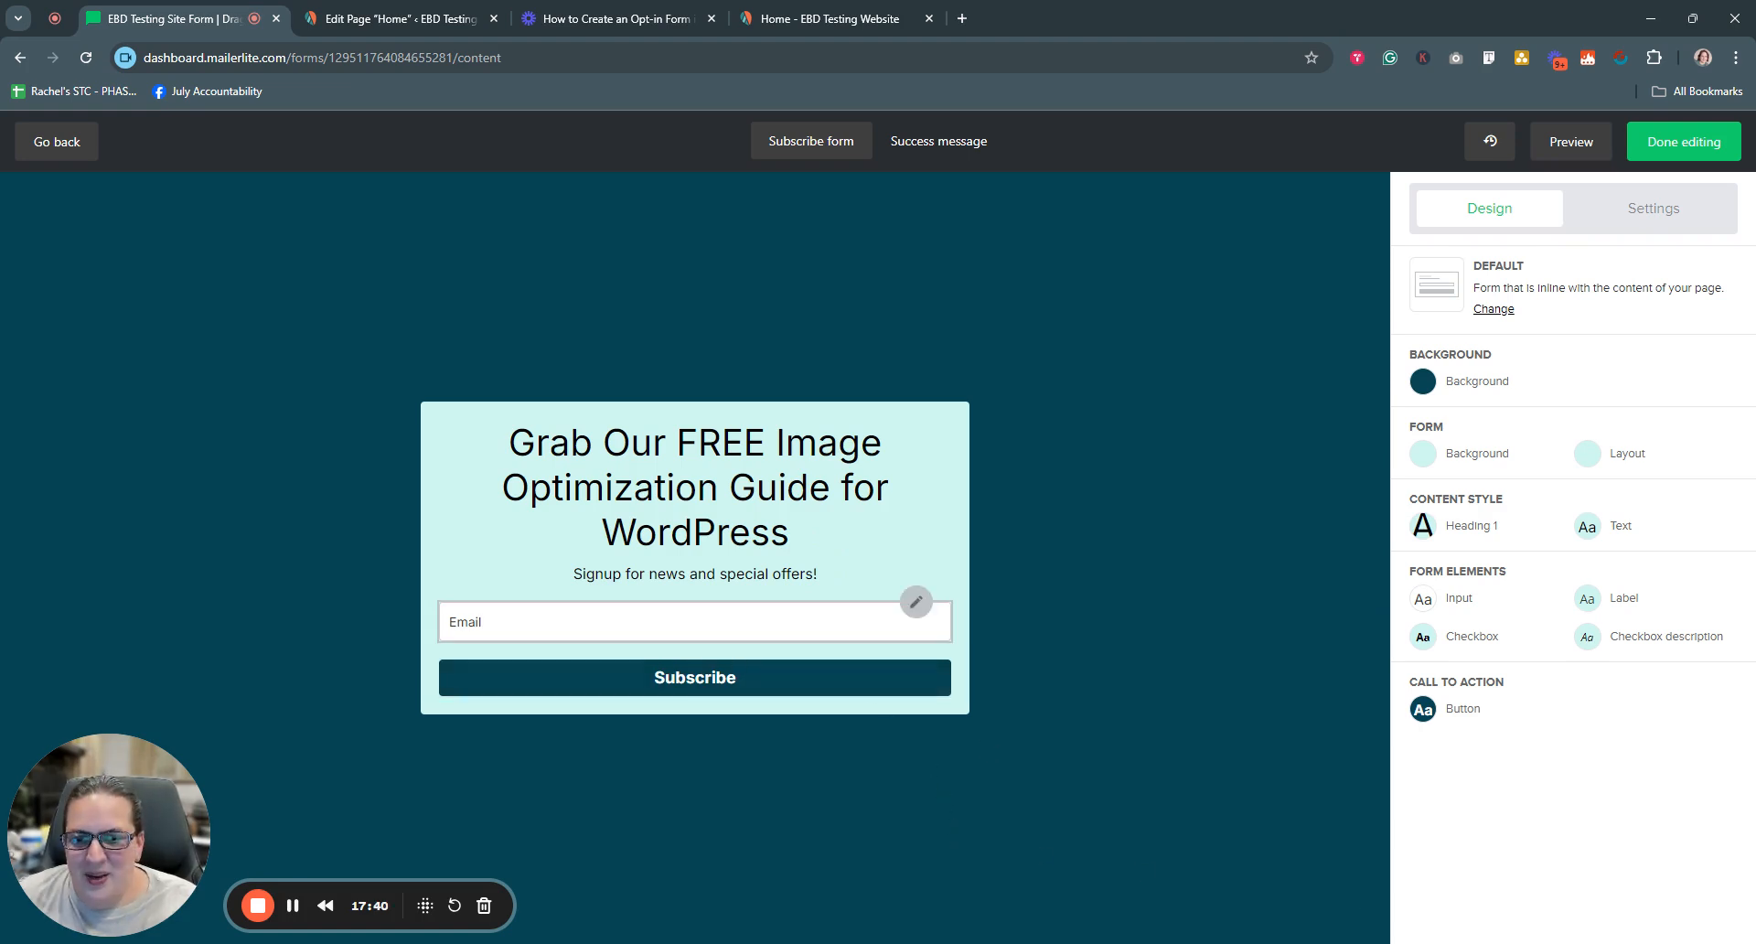
Add a Name field to the signup form and place it above the Email field
left_click(915, 602)
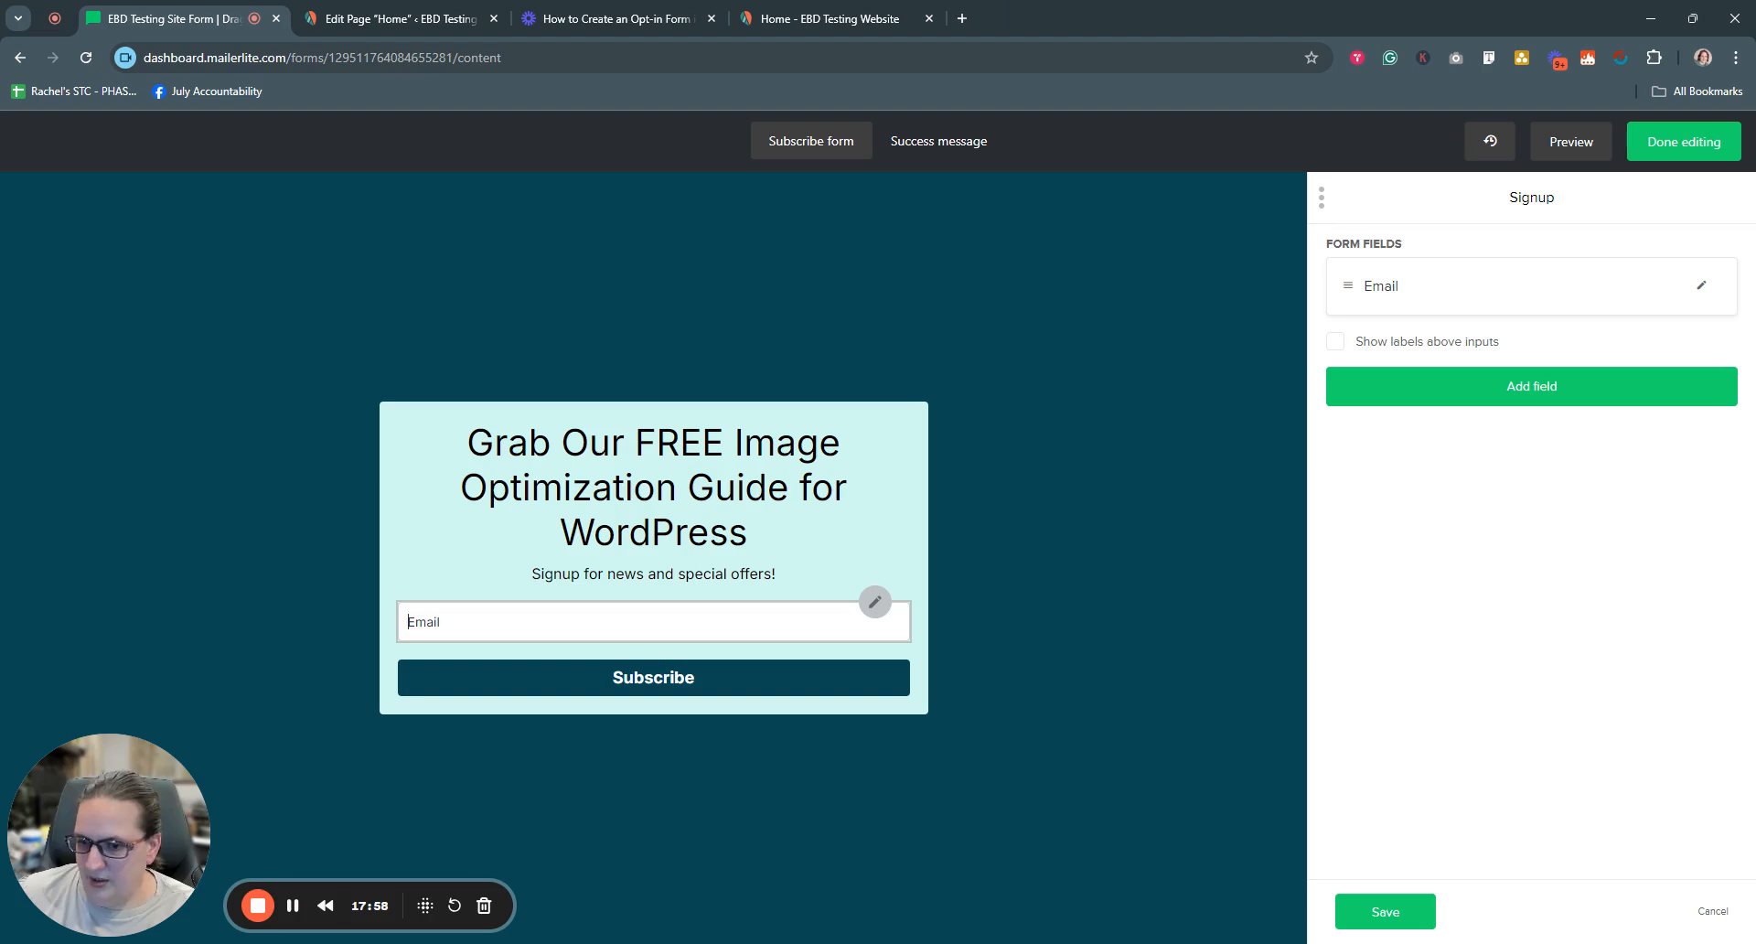
left_click(1431, 389)
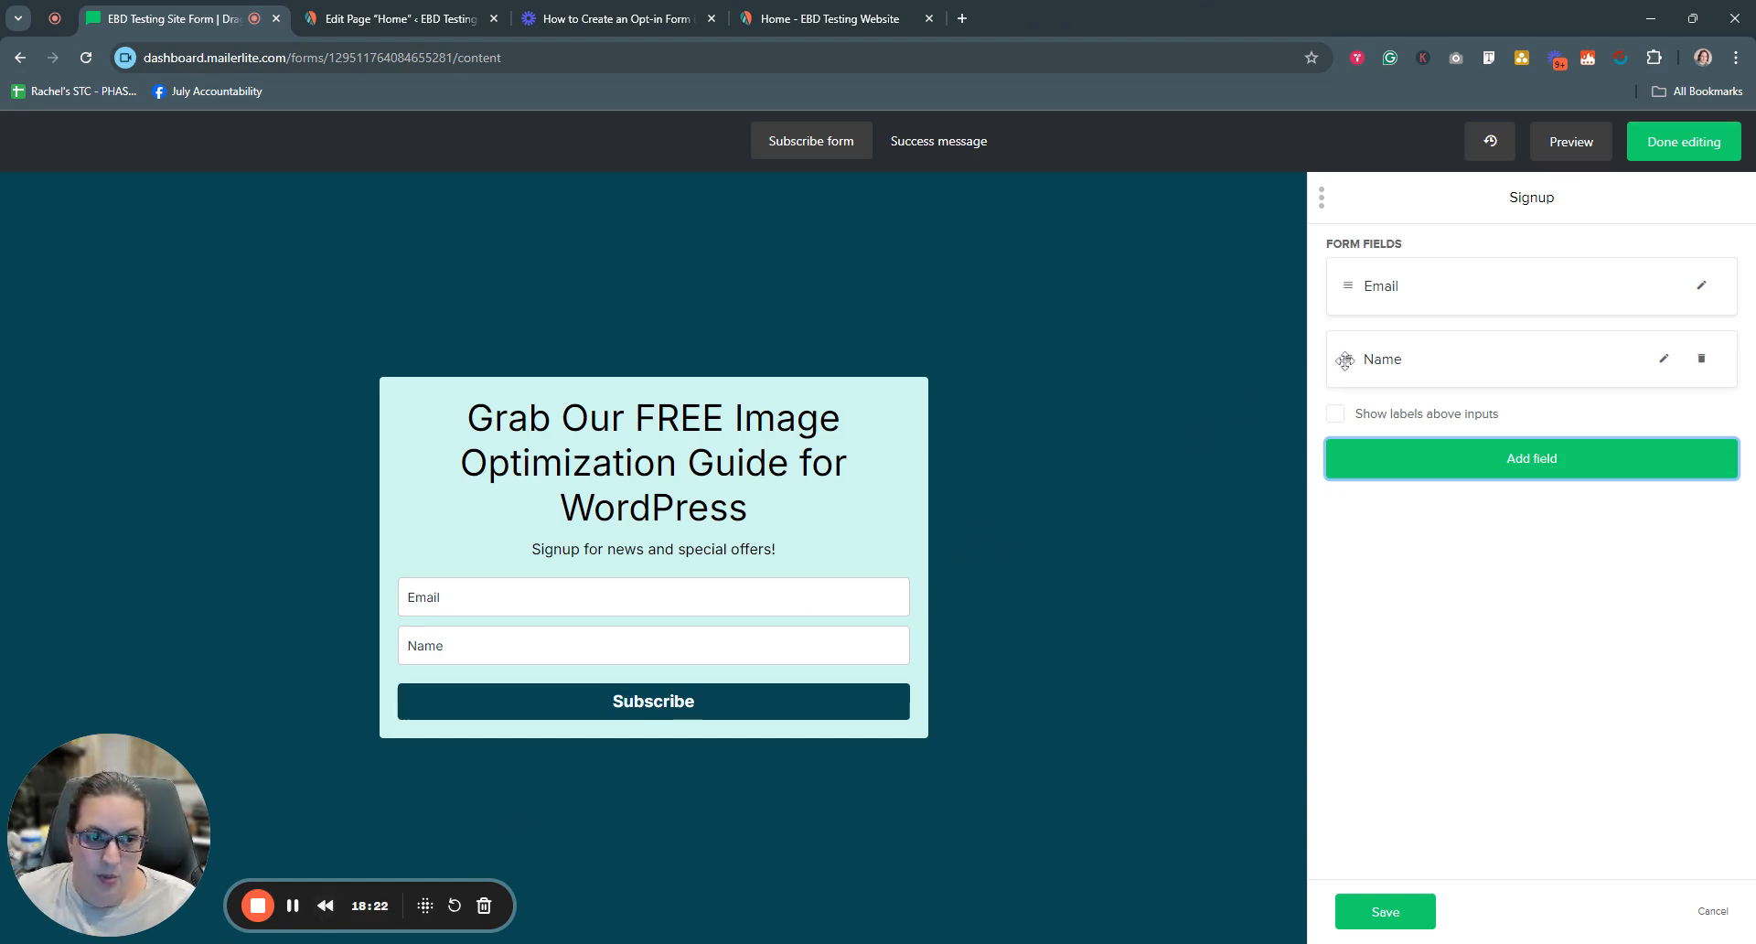
left_click_drag(1344, 360, 1346, 291)
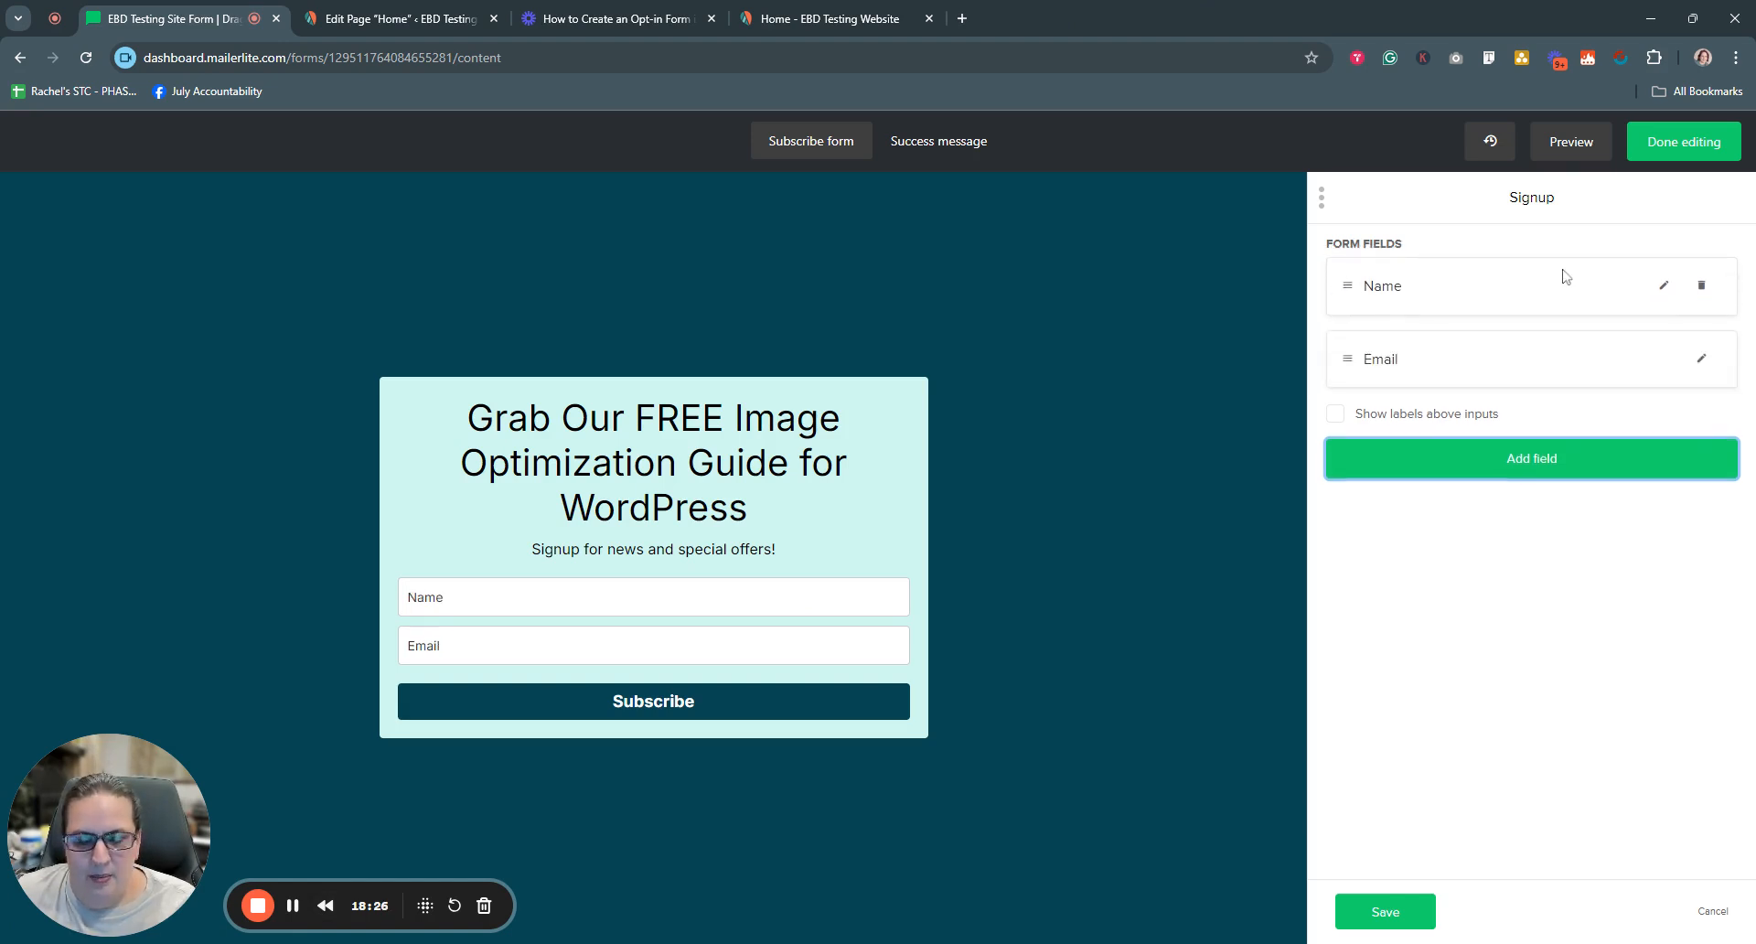
Try the label "First Name" on the Name field, set it back to "Name" and save the field
left_click(1665, 288)
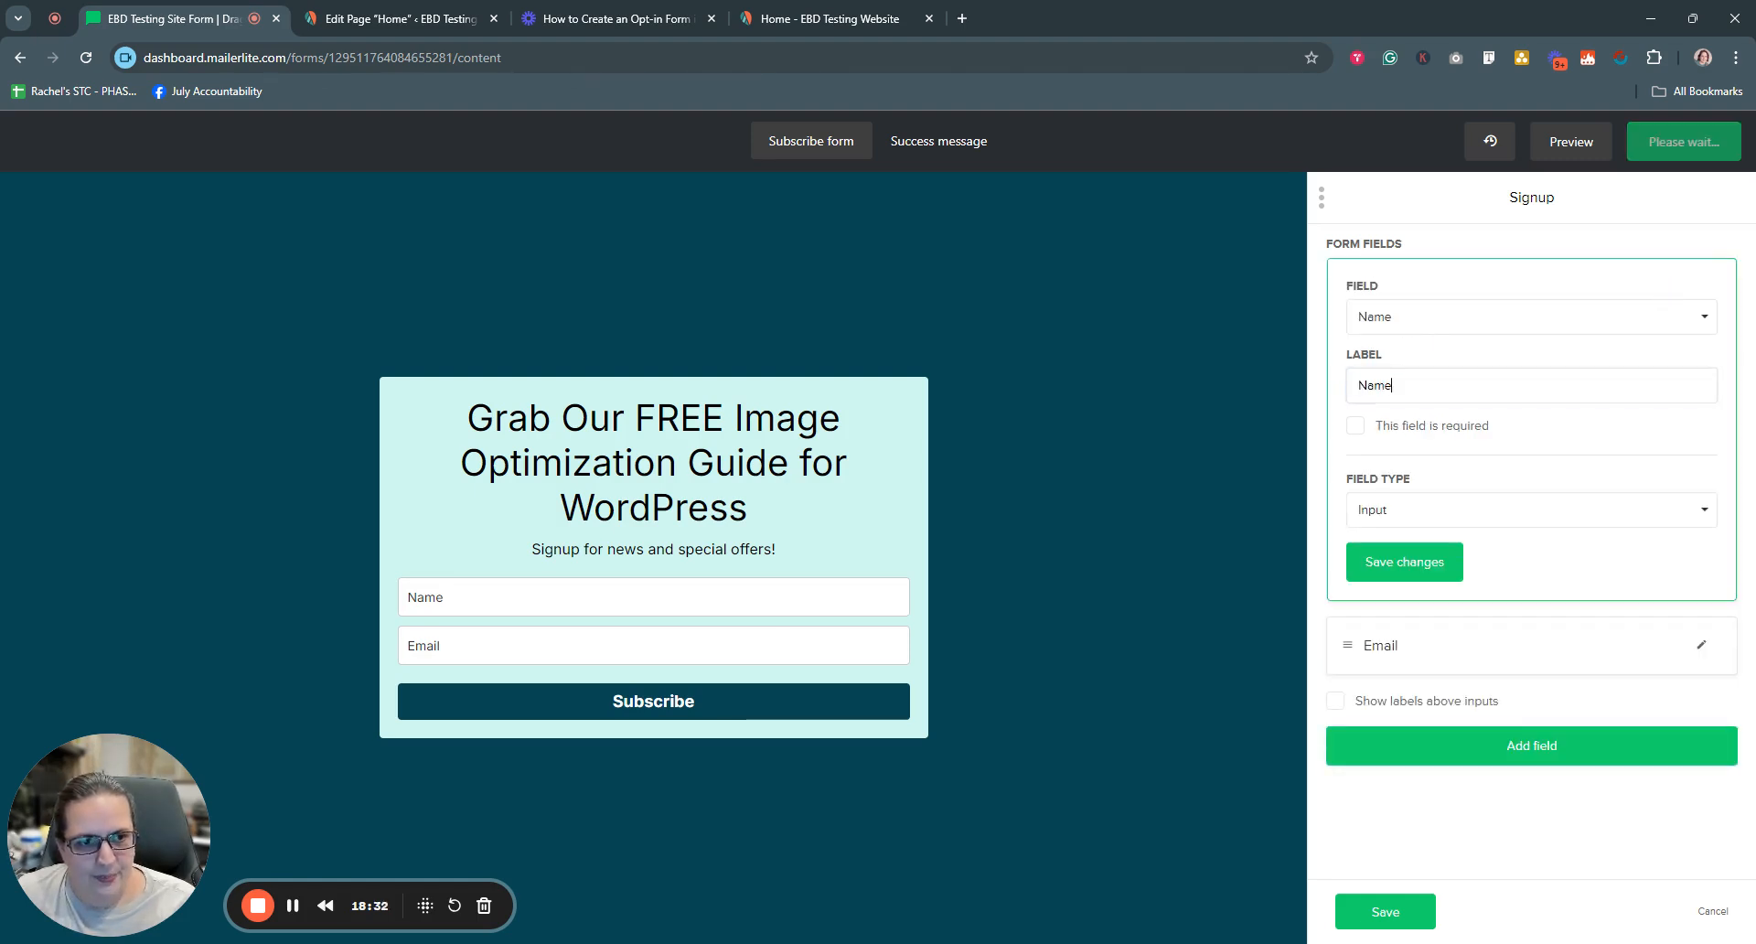
left_click_drag(1397, 385, 1341, 395)
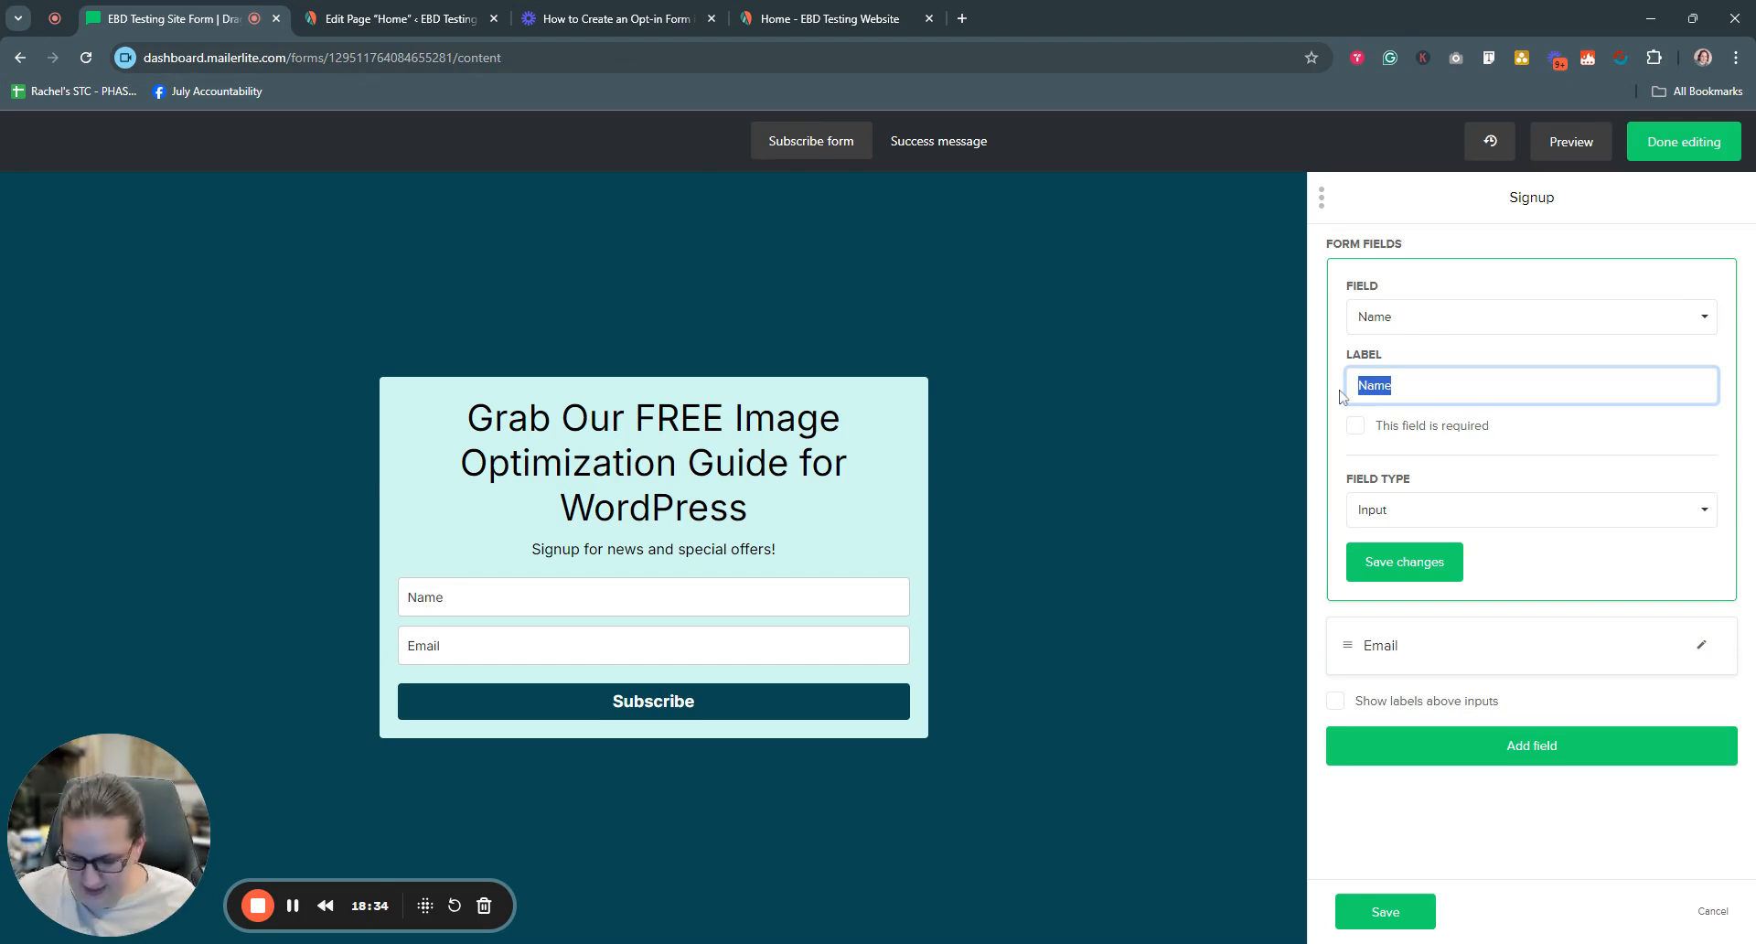
type("First a")
key("BackSpace")
type("Name")
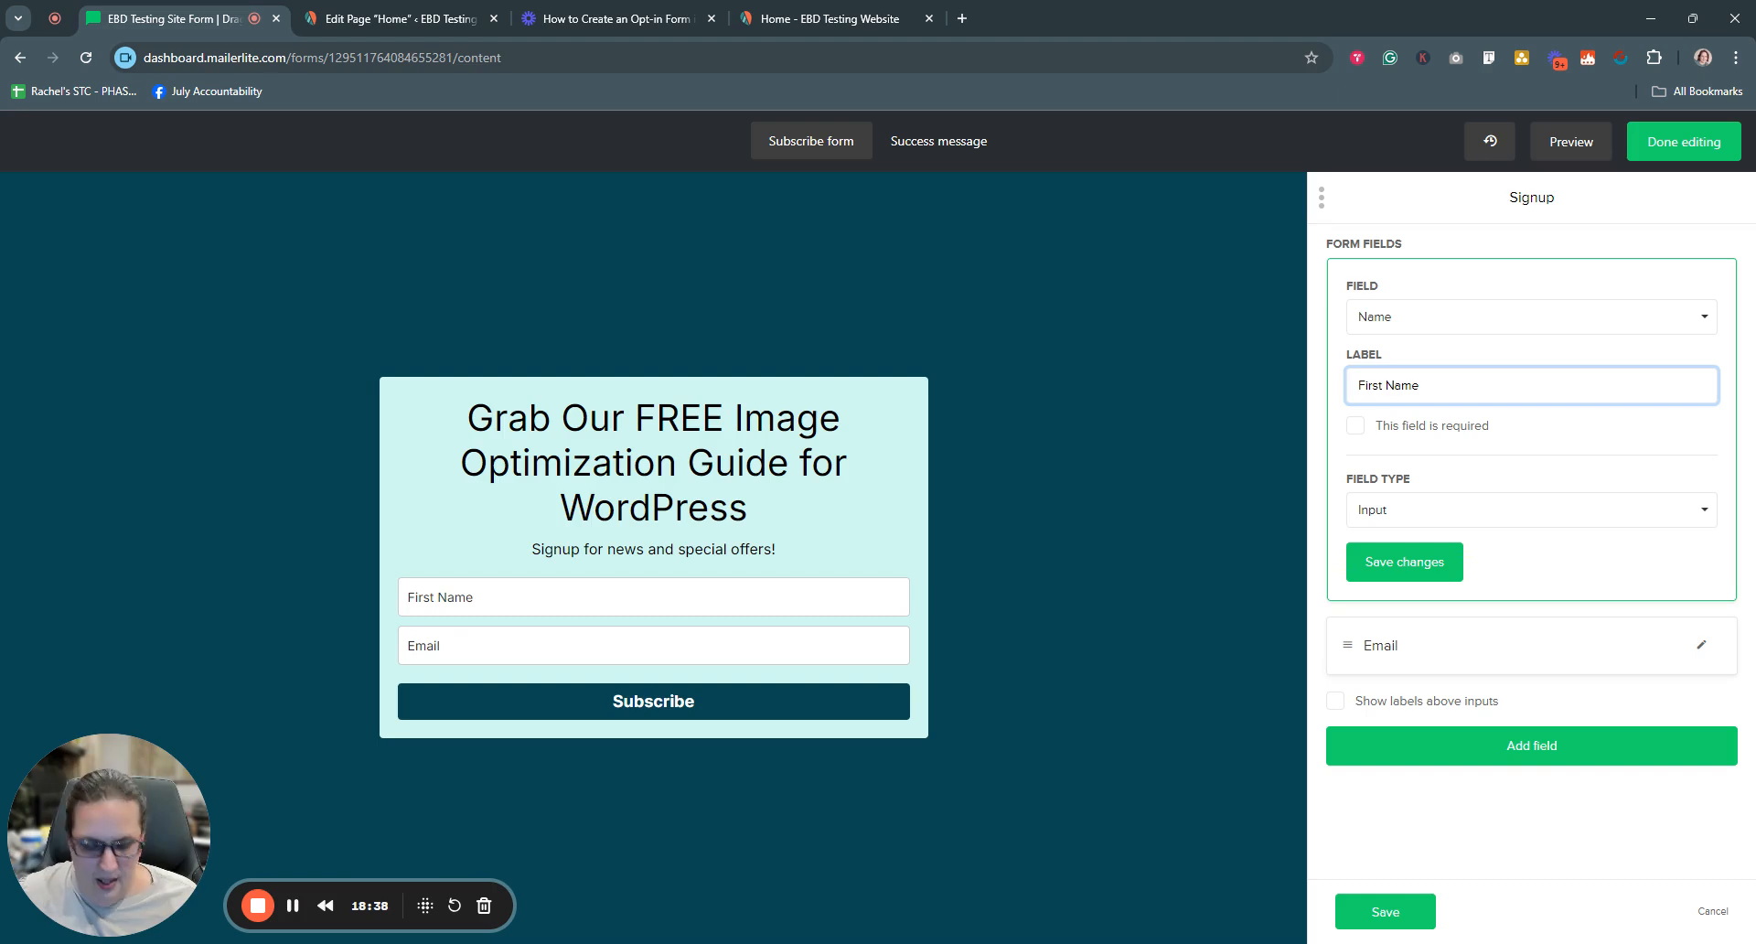
key("BackSpace")
key("BackSpace")
key("BackSpace")
key("BackSpace")
key("BackSpace")
key("BackSpace")
key("BackSpace")
key("BackSpace")
key("BackSpace")
key("BackSpace")
type("M")
key("BackSpace")
type("Name")
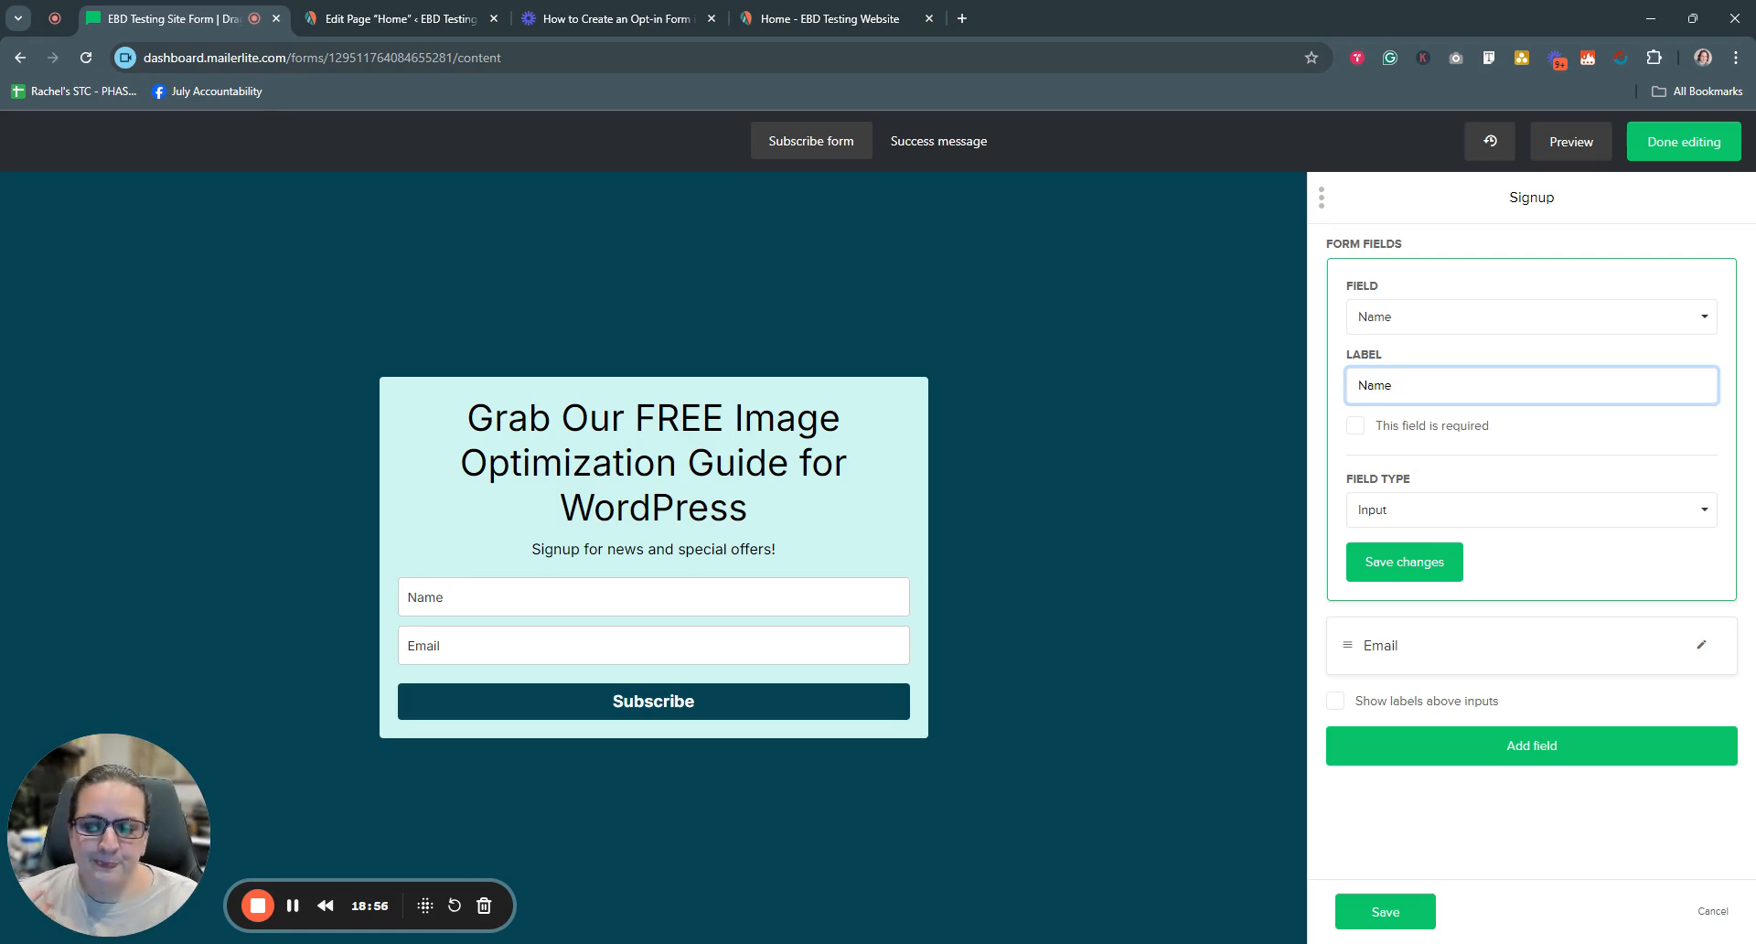
left_click(294, 908)
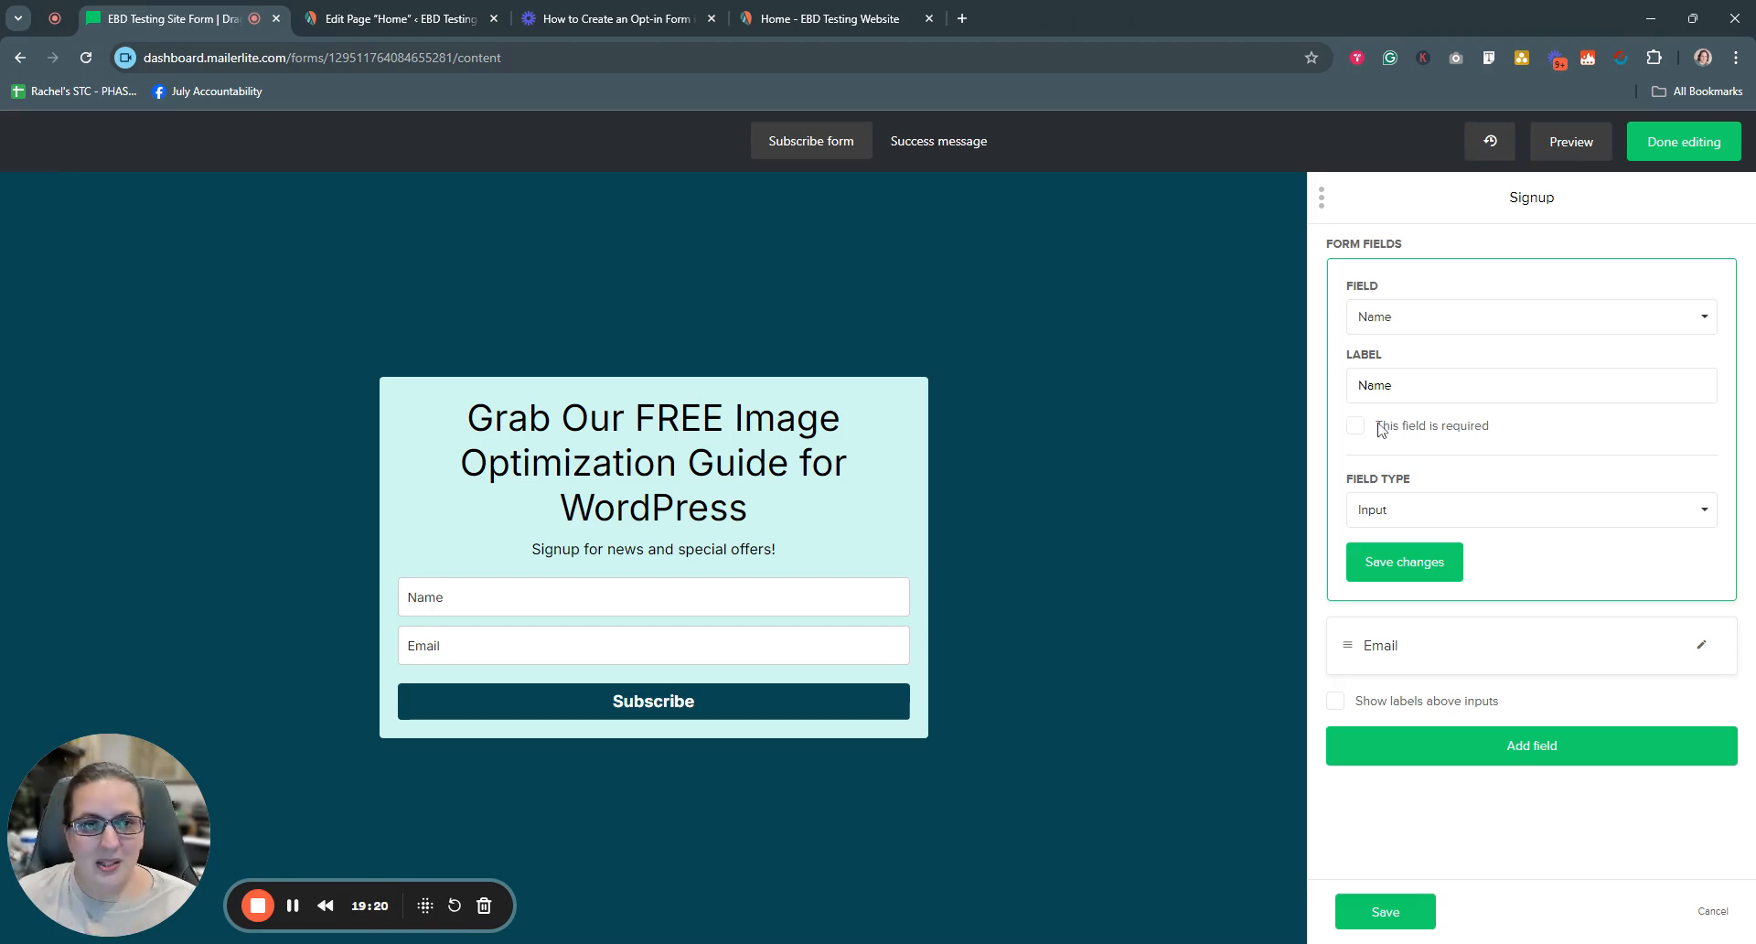
left_click(1413, 553)
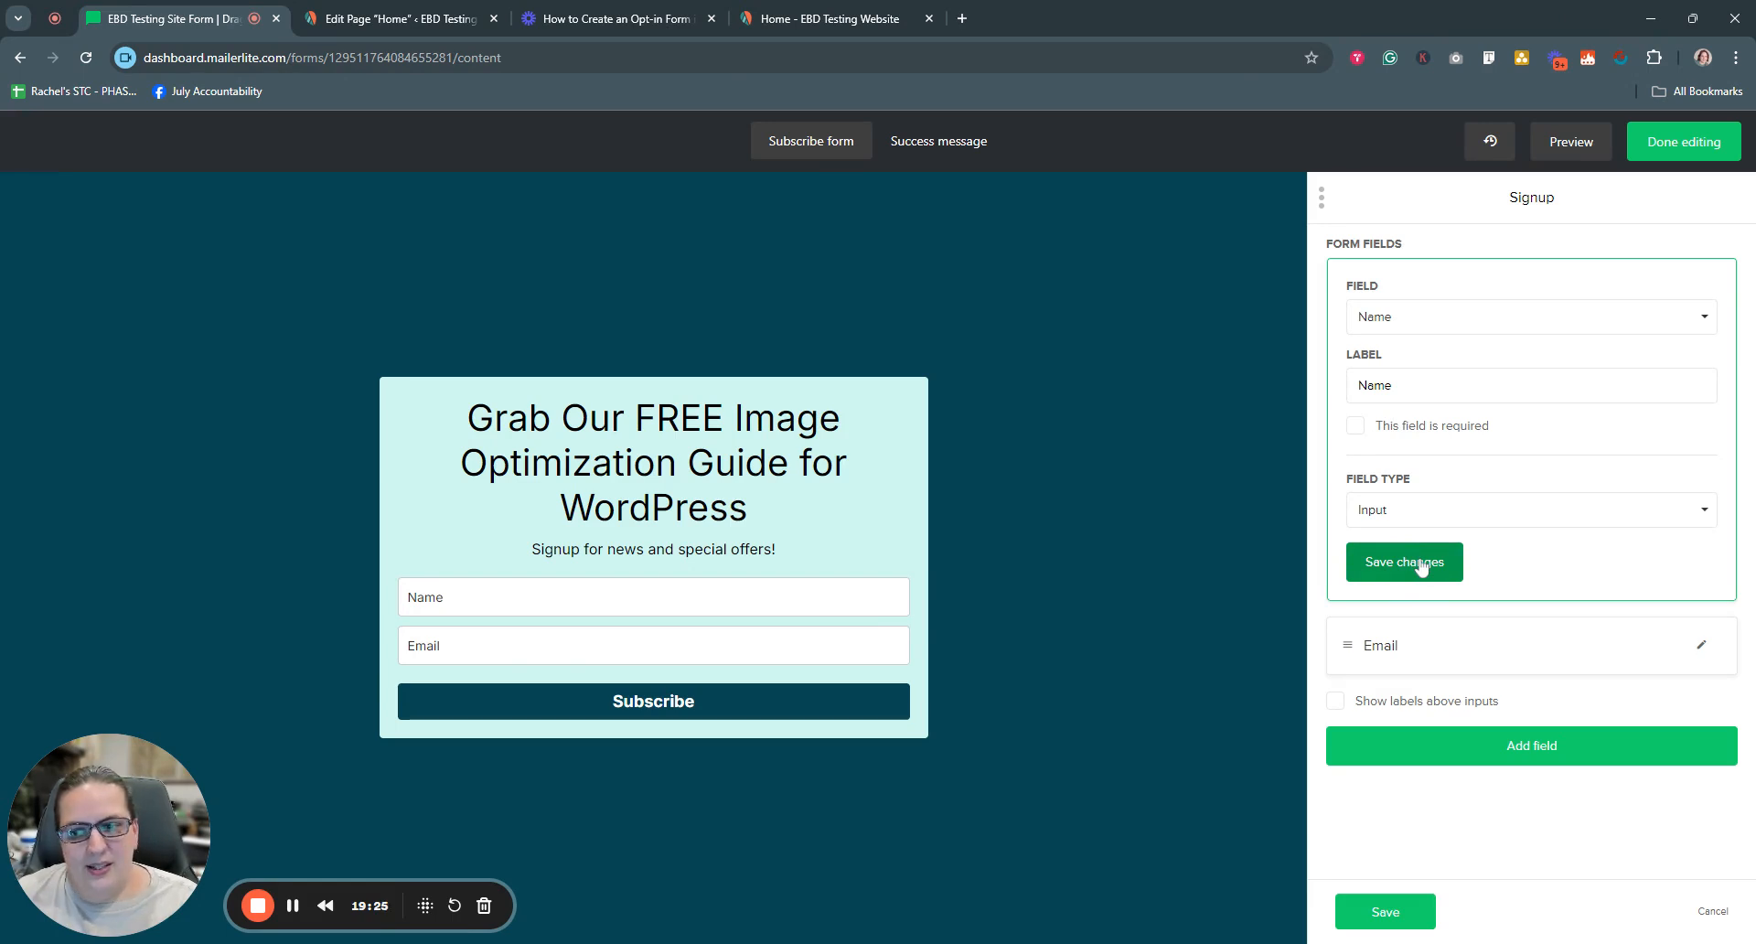
left_click(1422, 565)
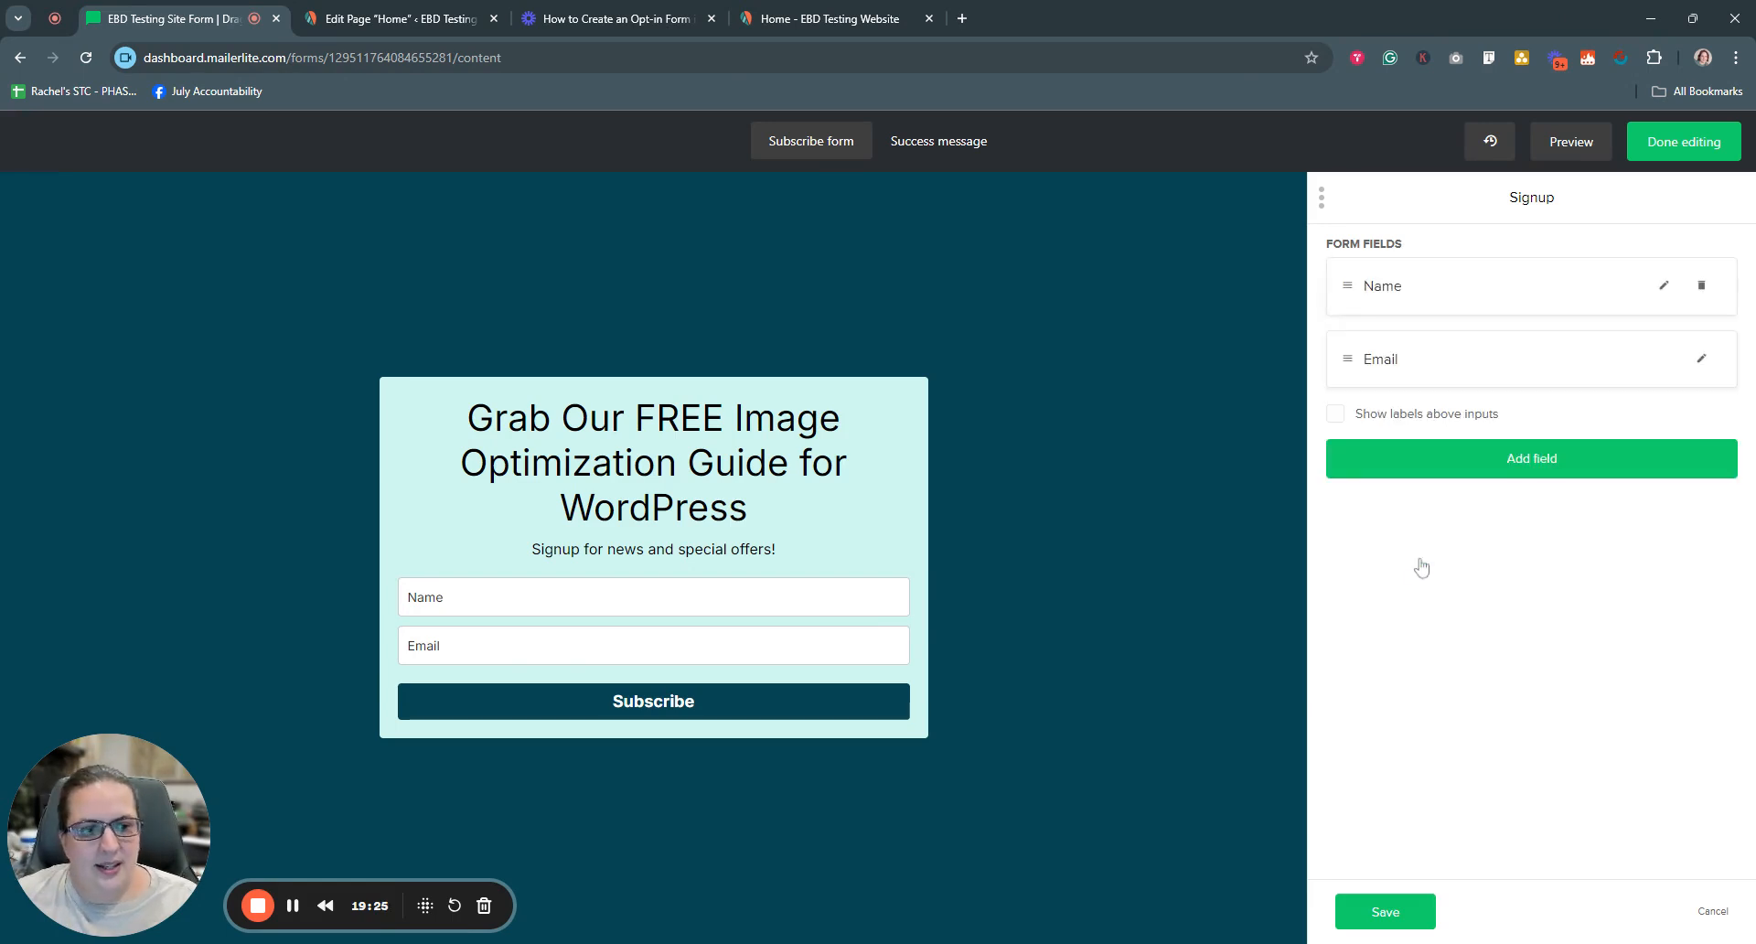
Try a Last name field as checkboxes and as radio buttons with the option "Cooking", and remove it from the signup form
left_click(1543, 462)
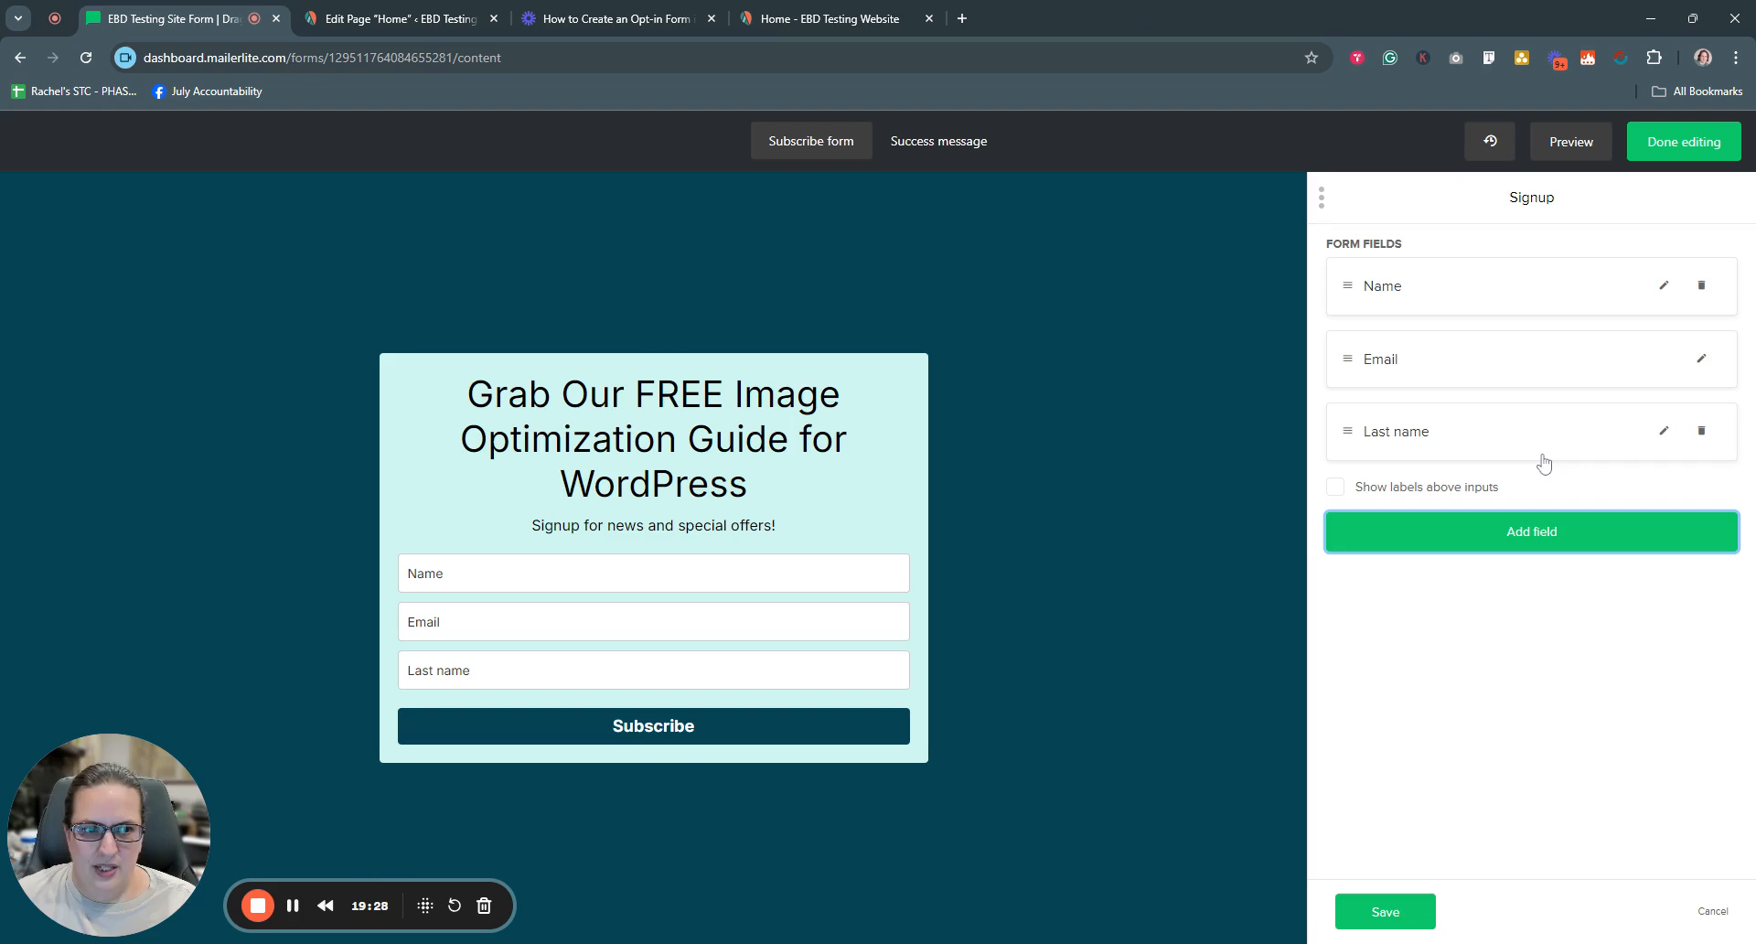
left_click(1663, 430)
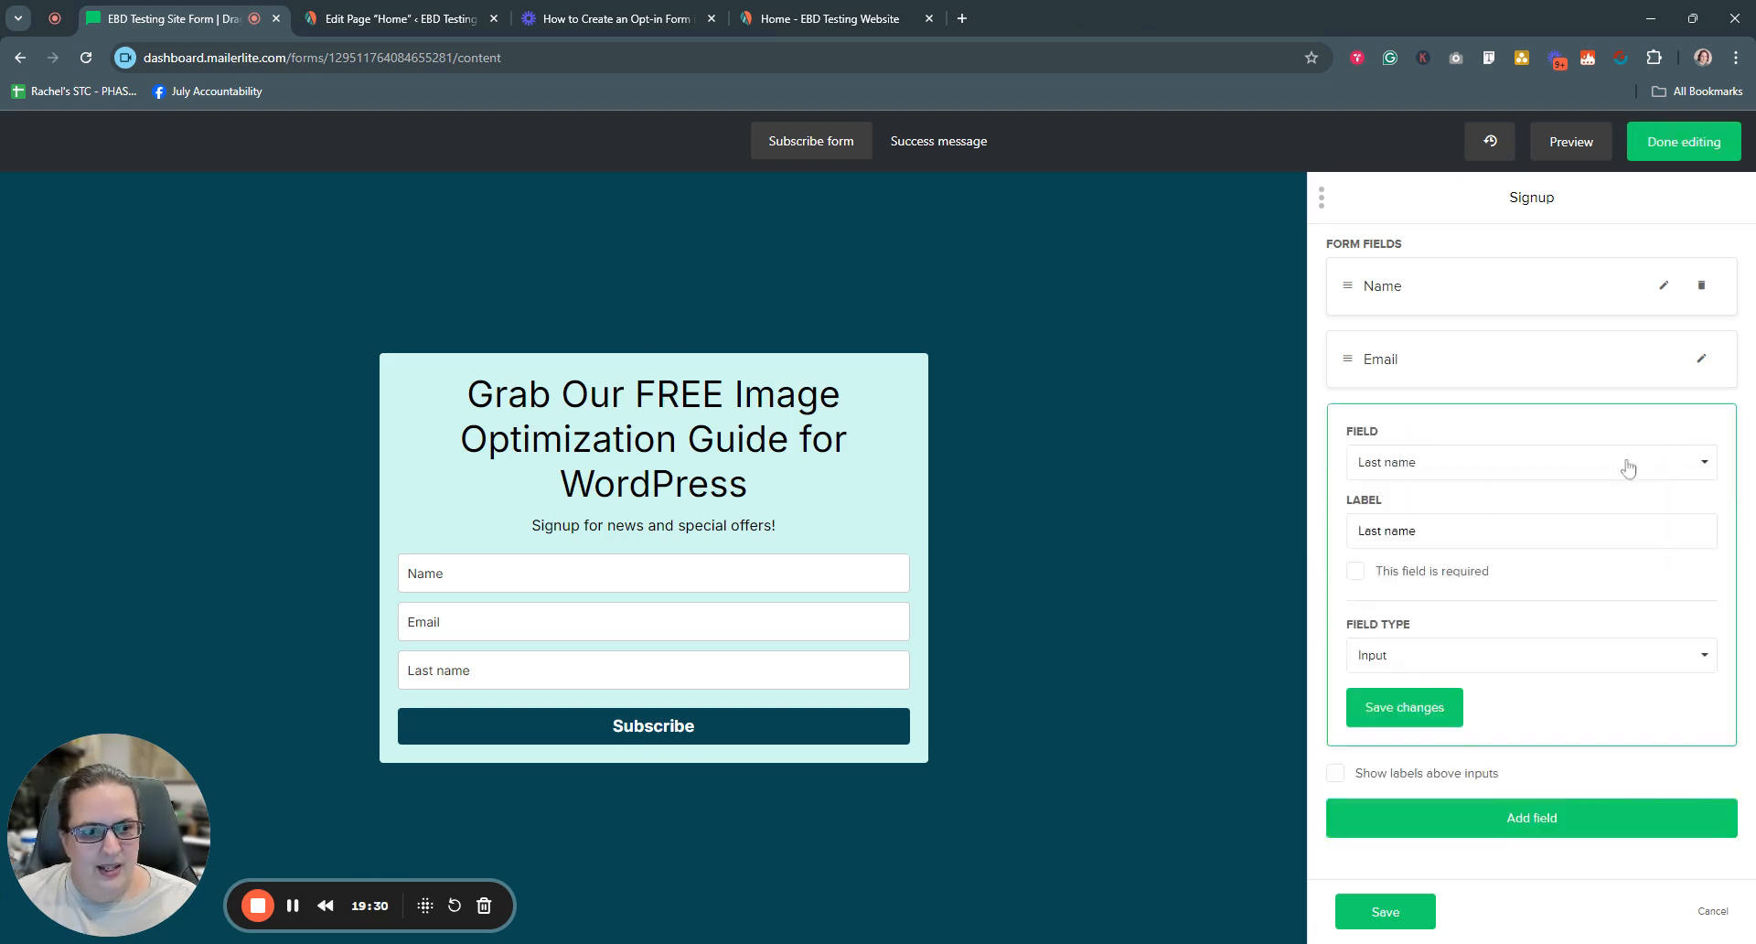
left_click(1458, 653)
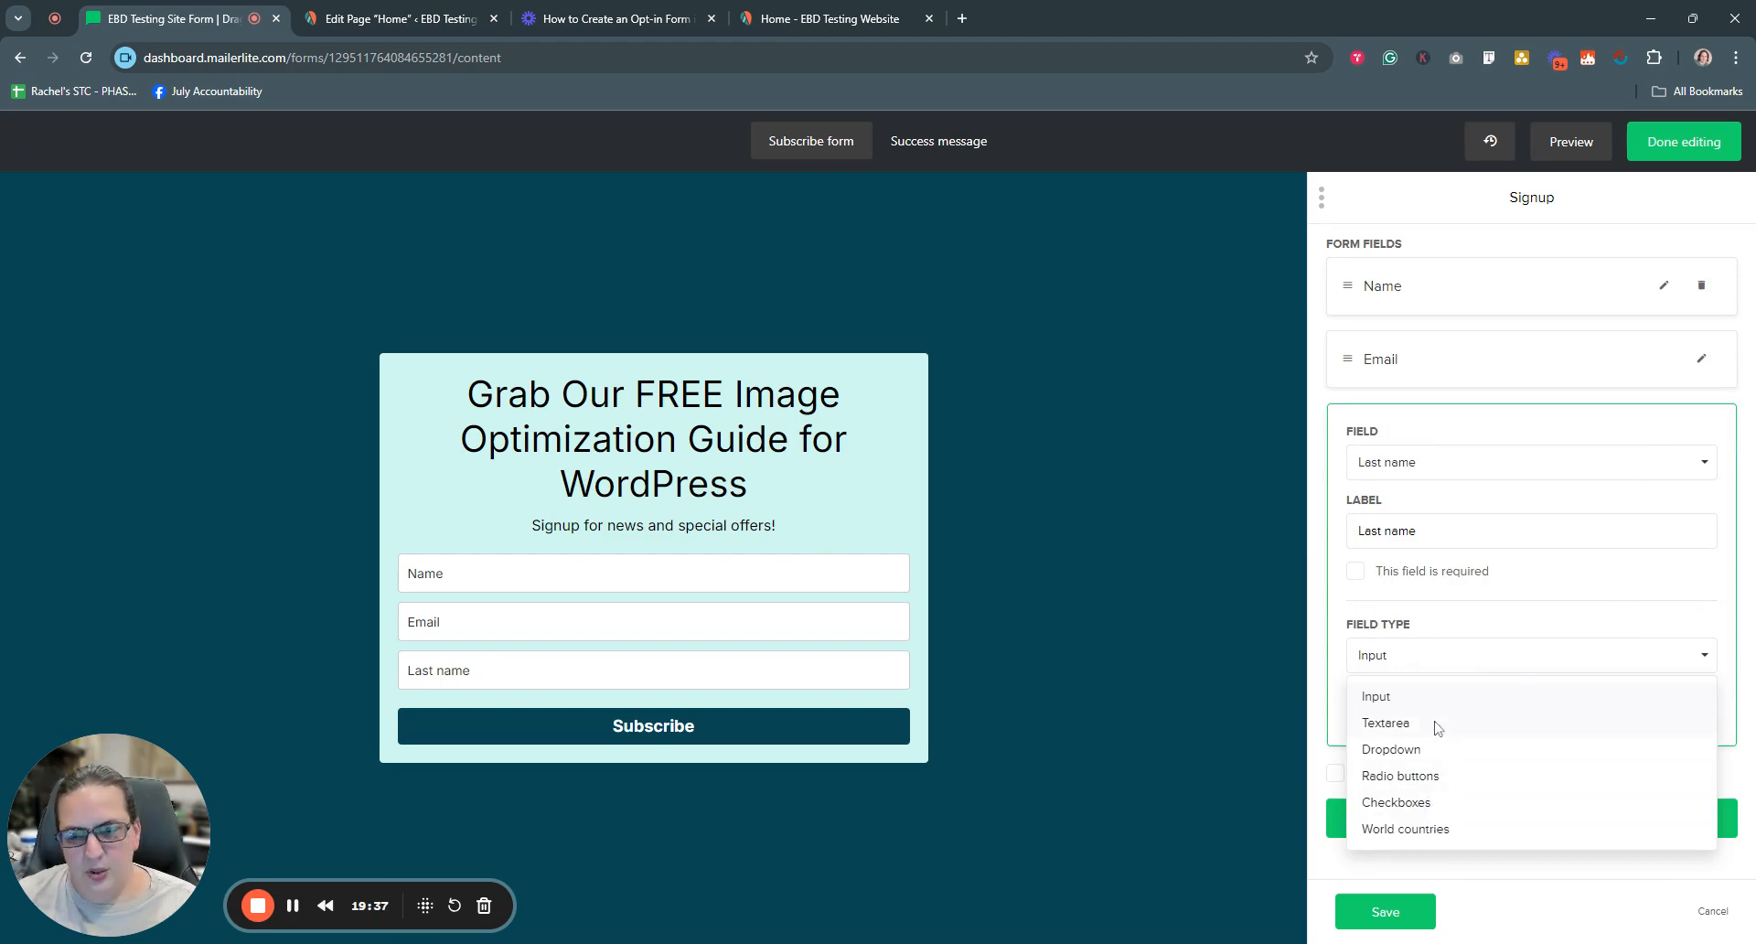
left_click(1395, 802)
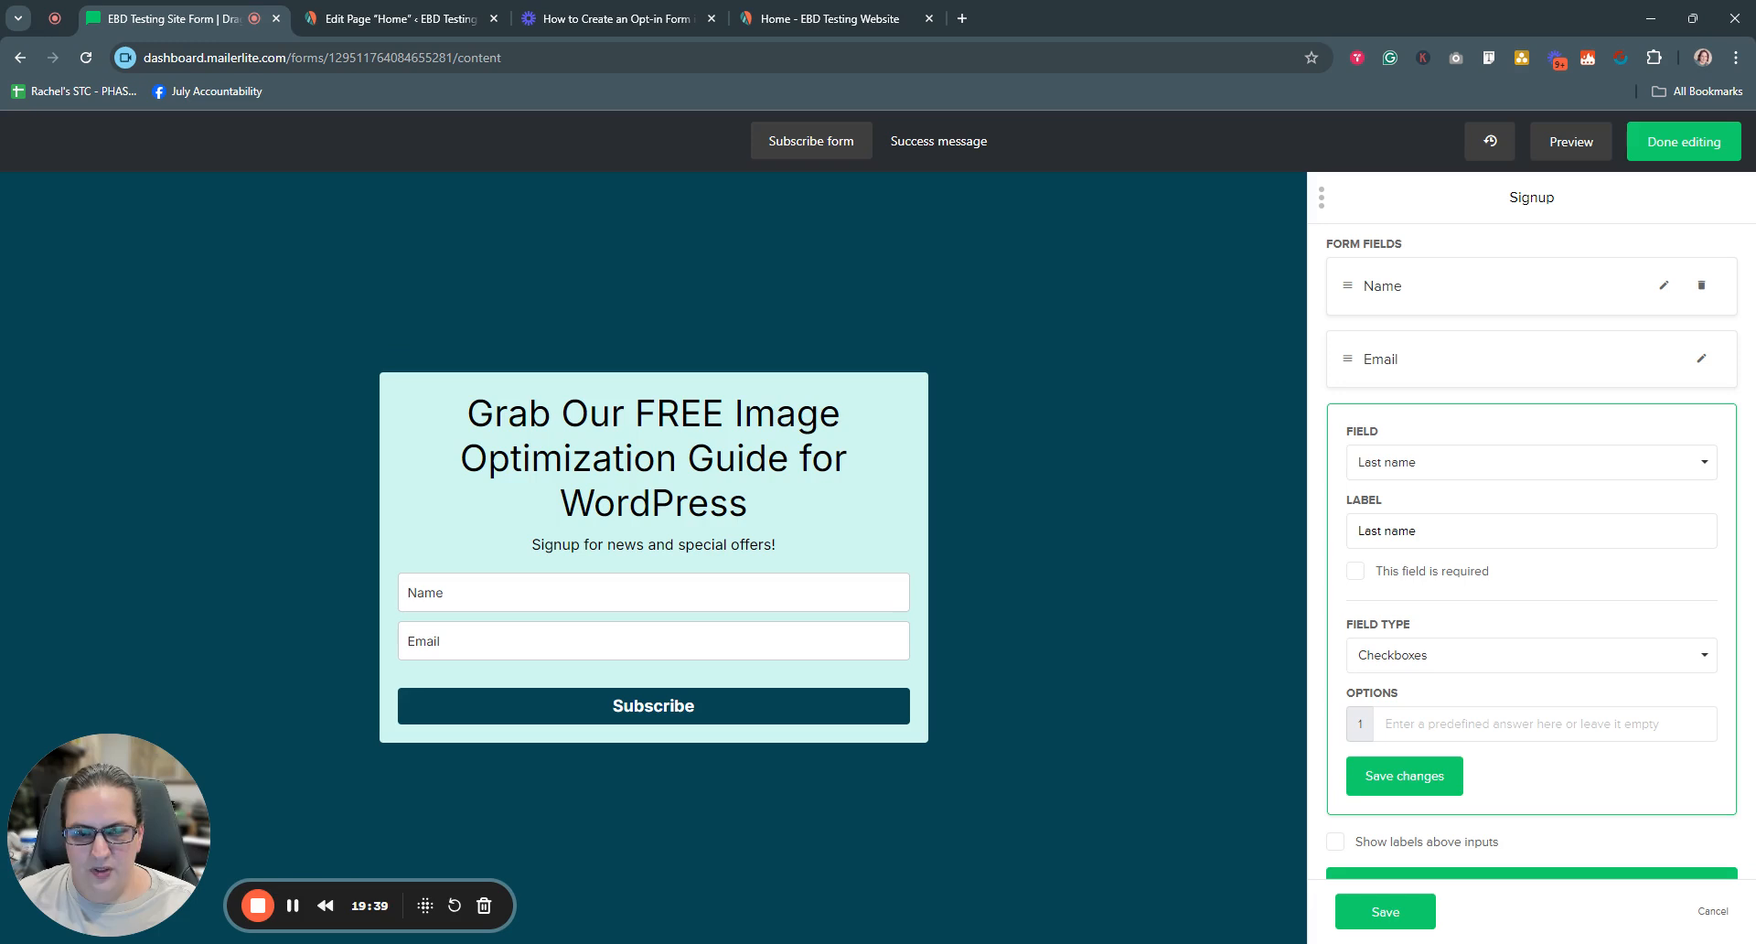
left_click(1579, 665)
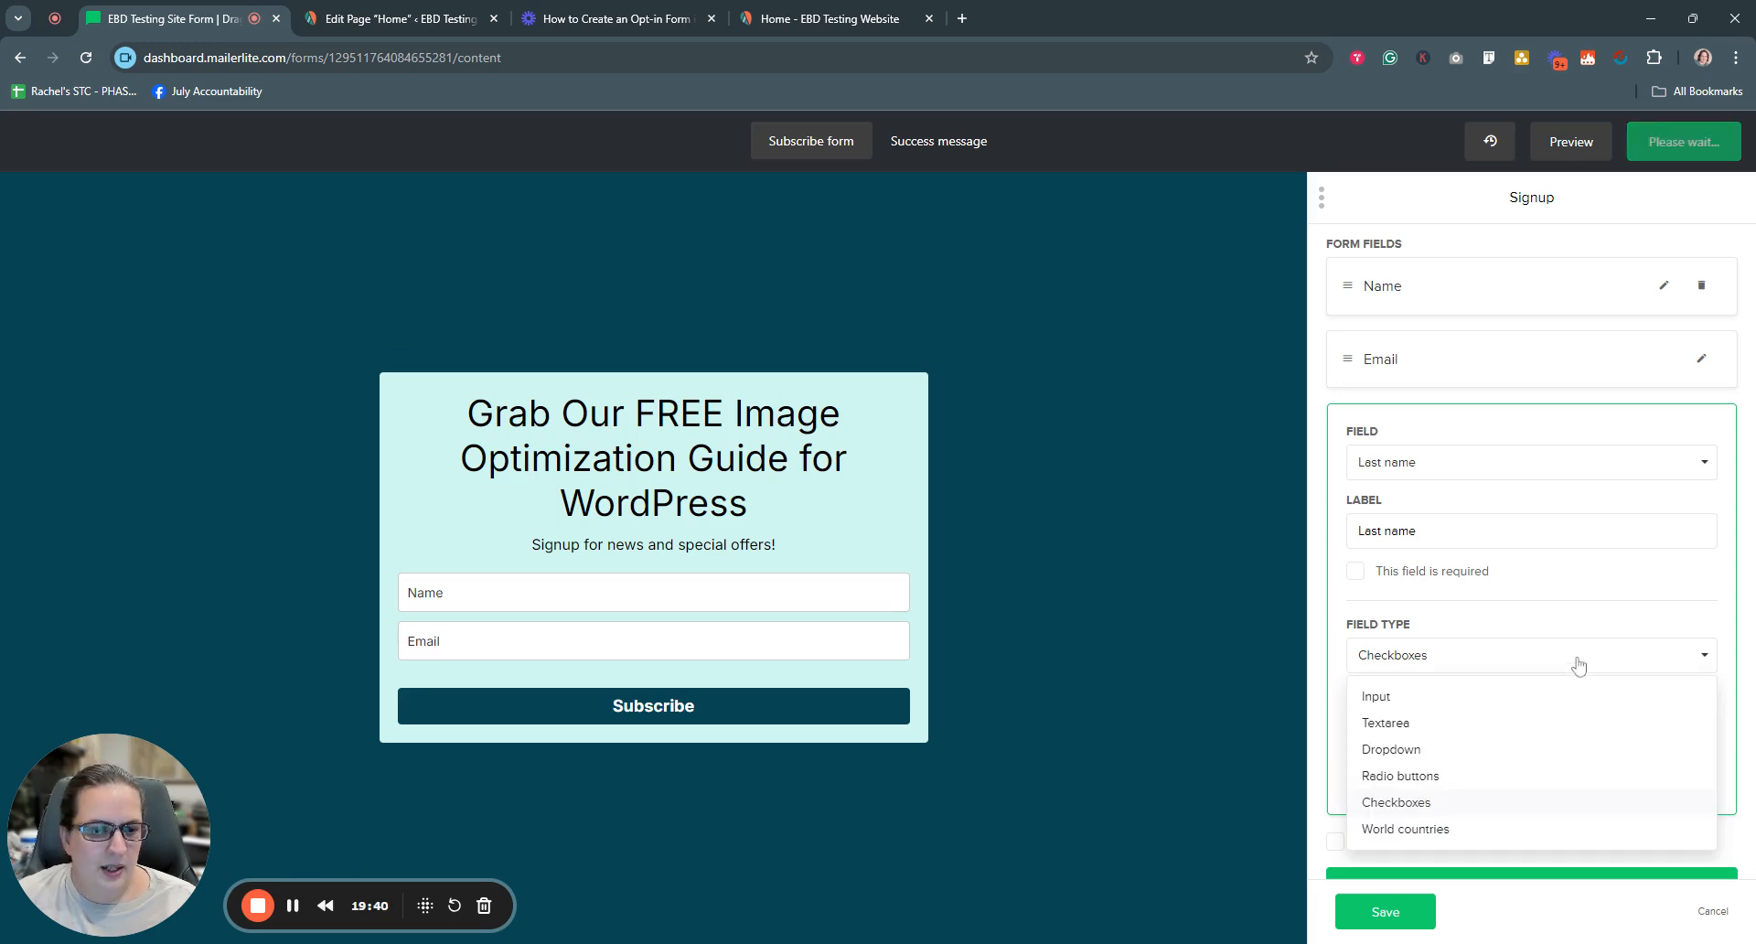
left_click(1400, 776)
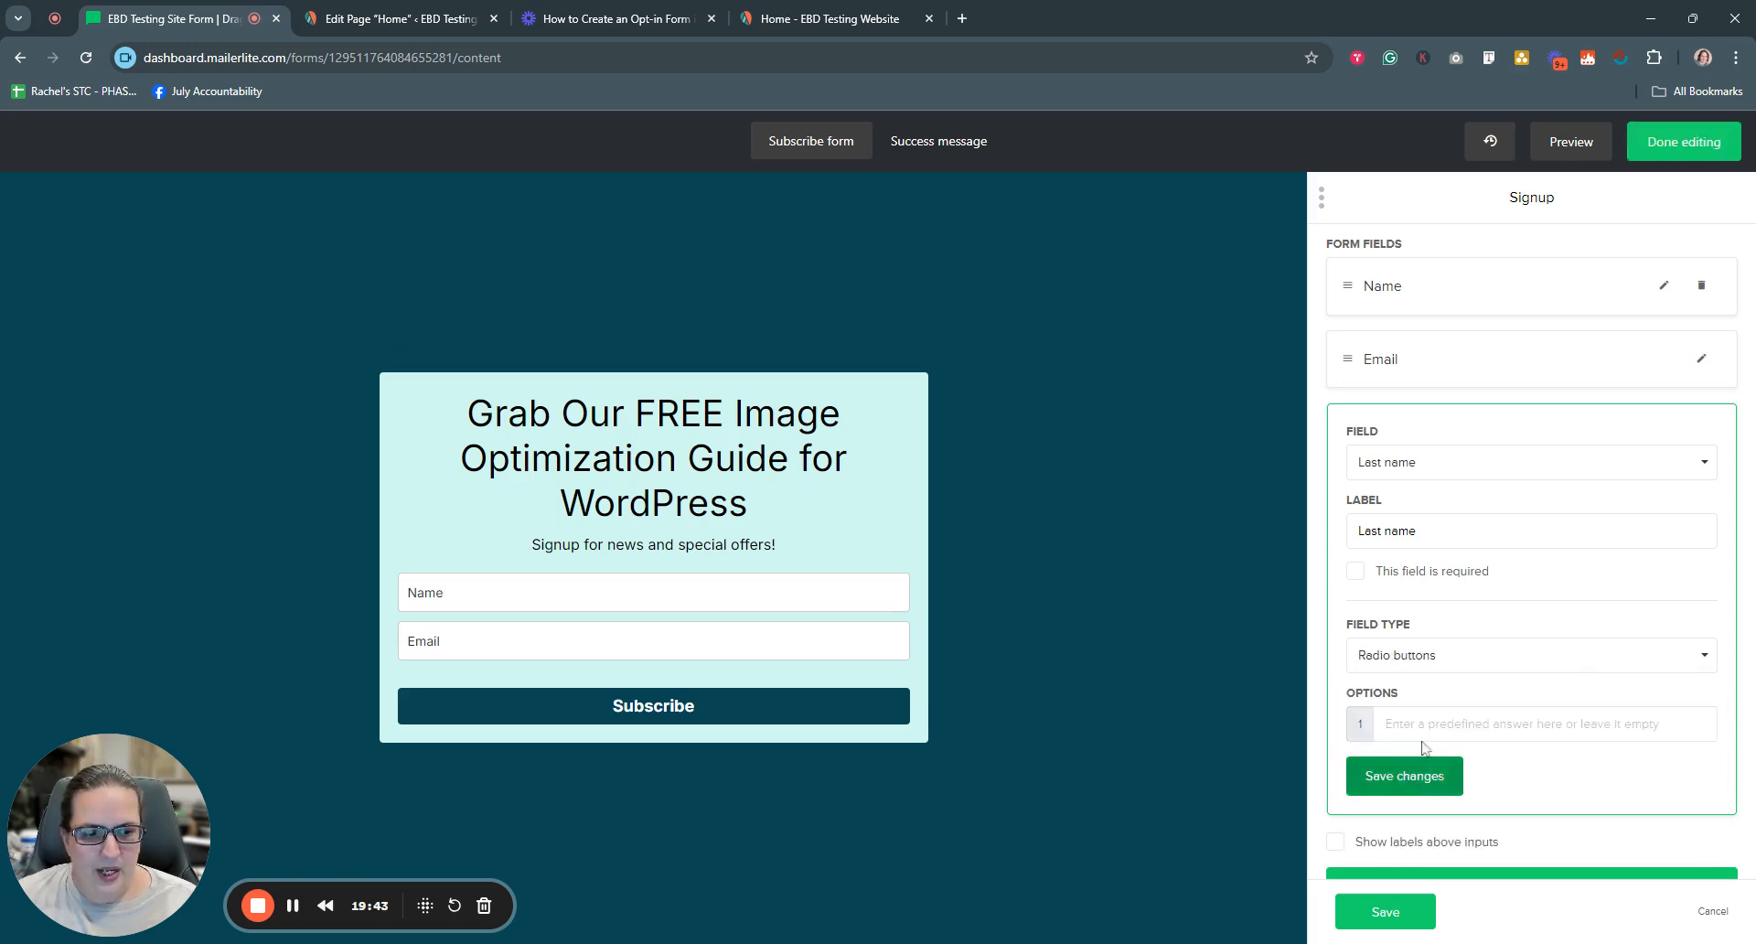
left_click(1483, 723)
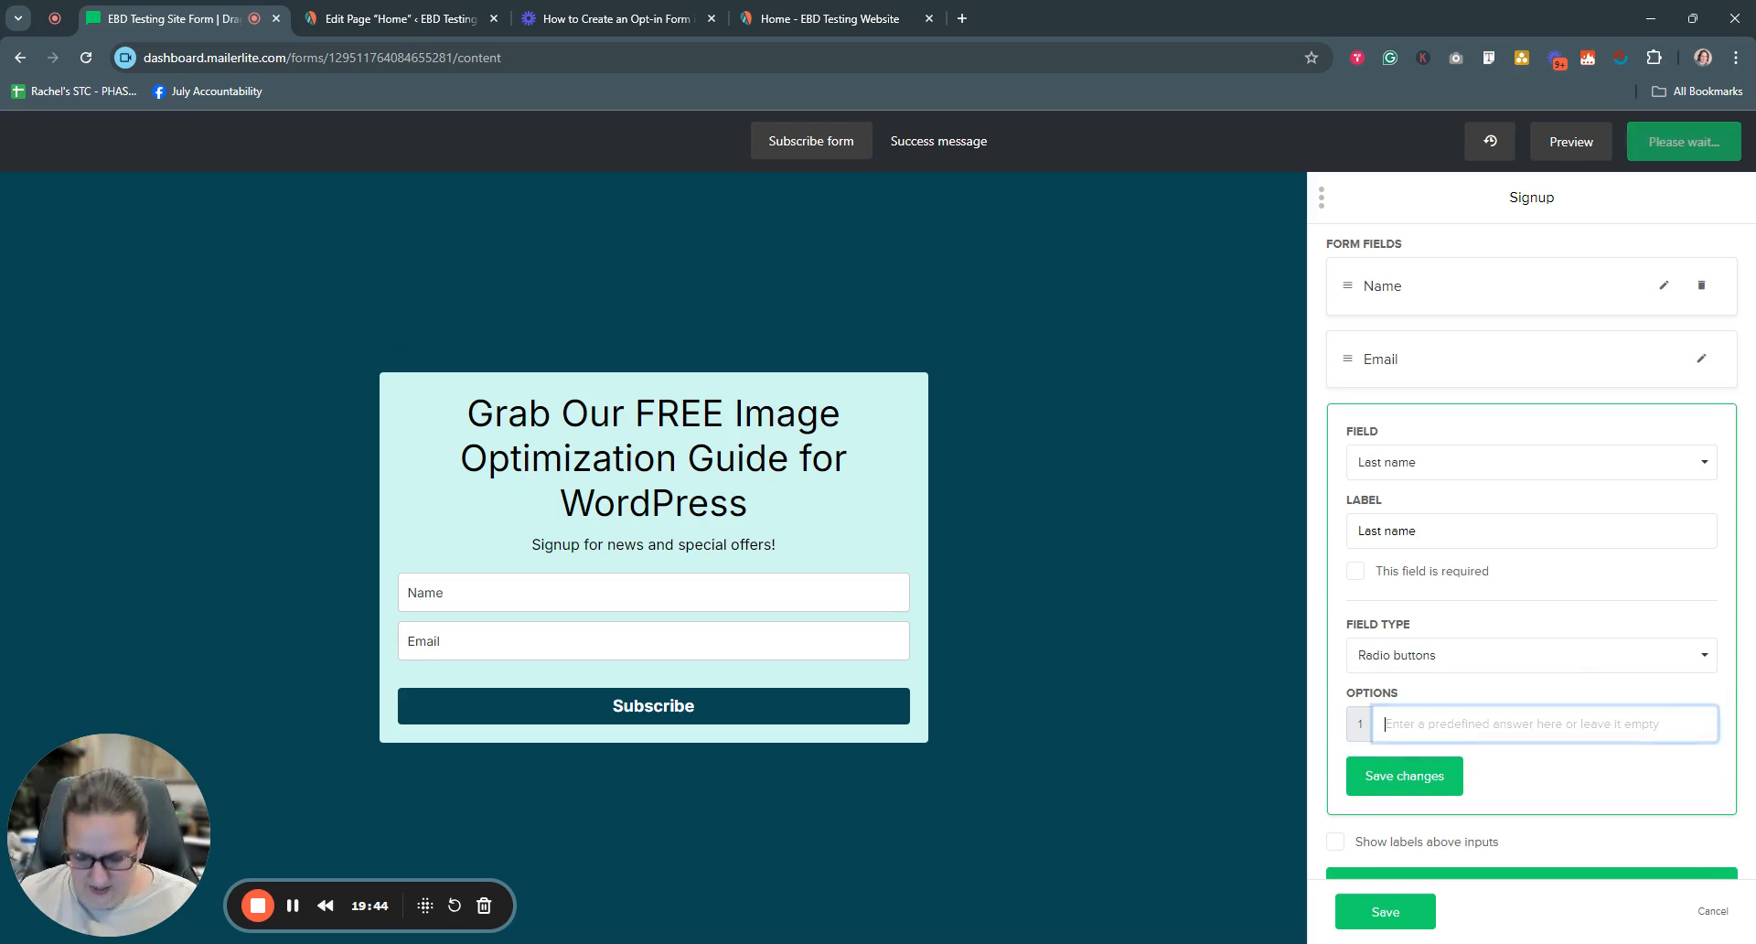
type("Cooking")
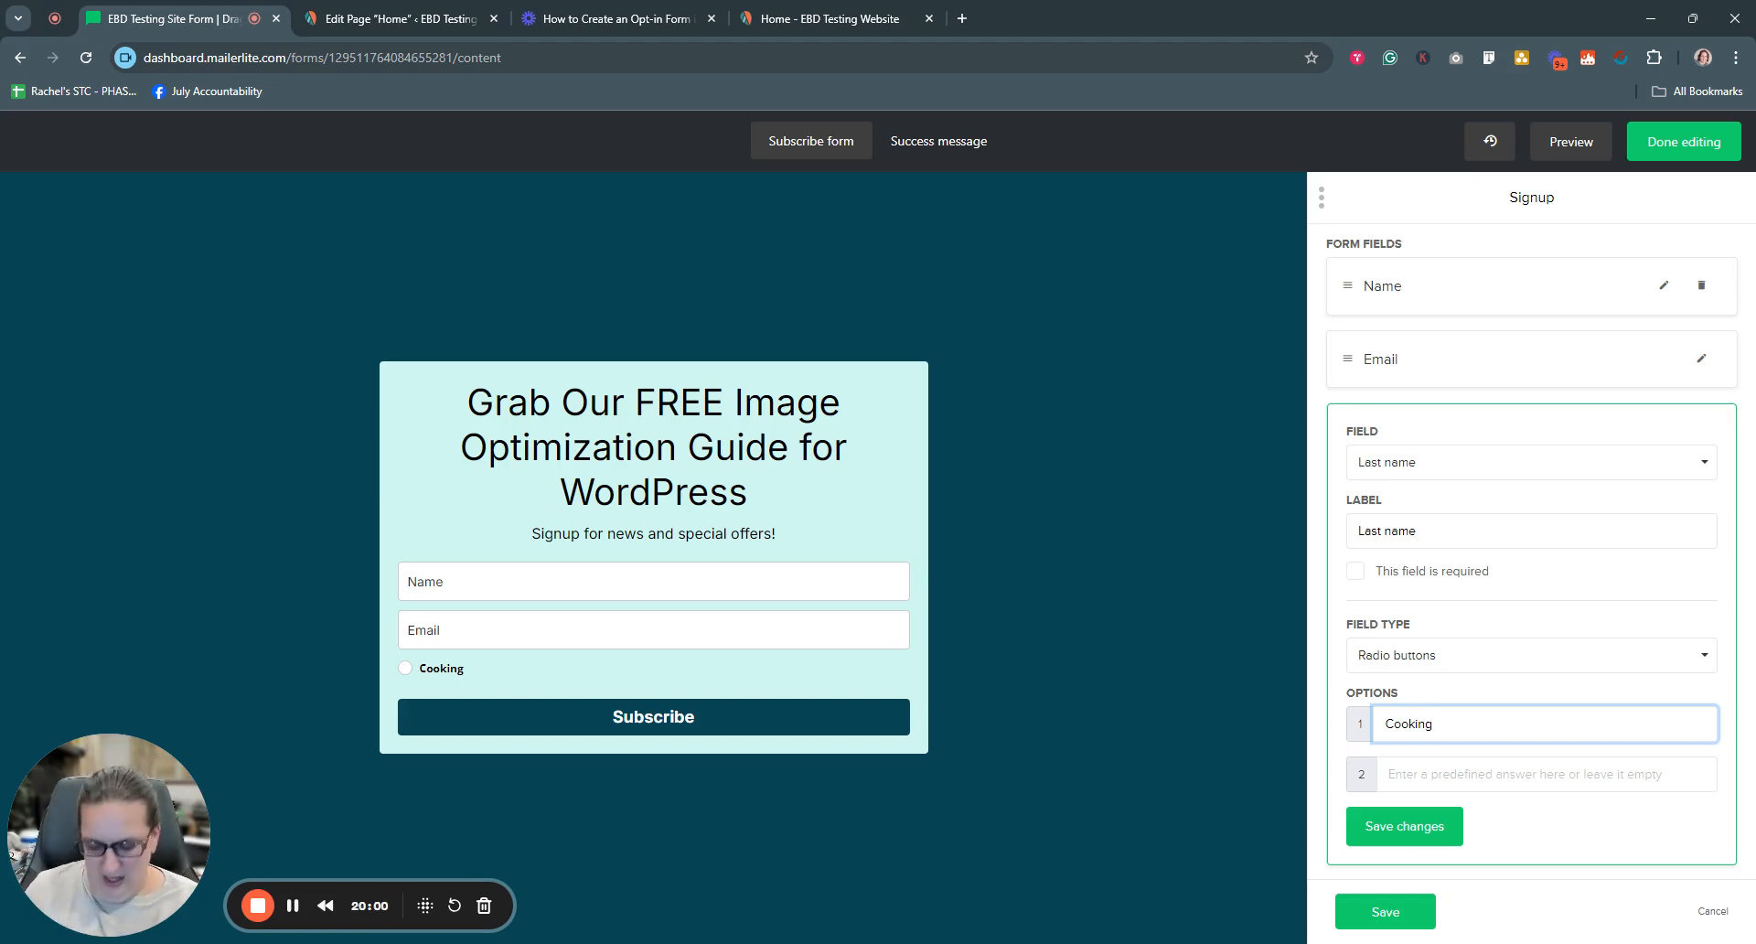
left_click(1444, 837)
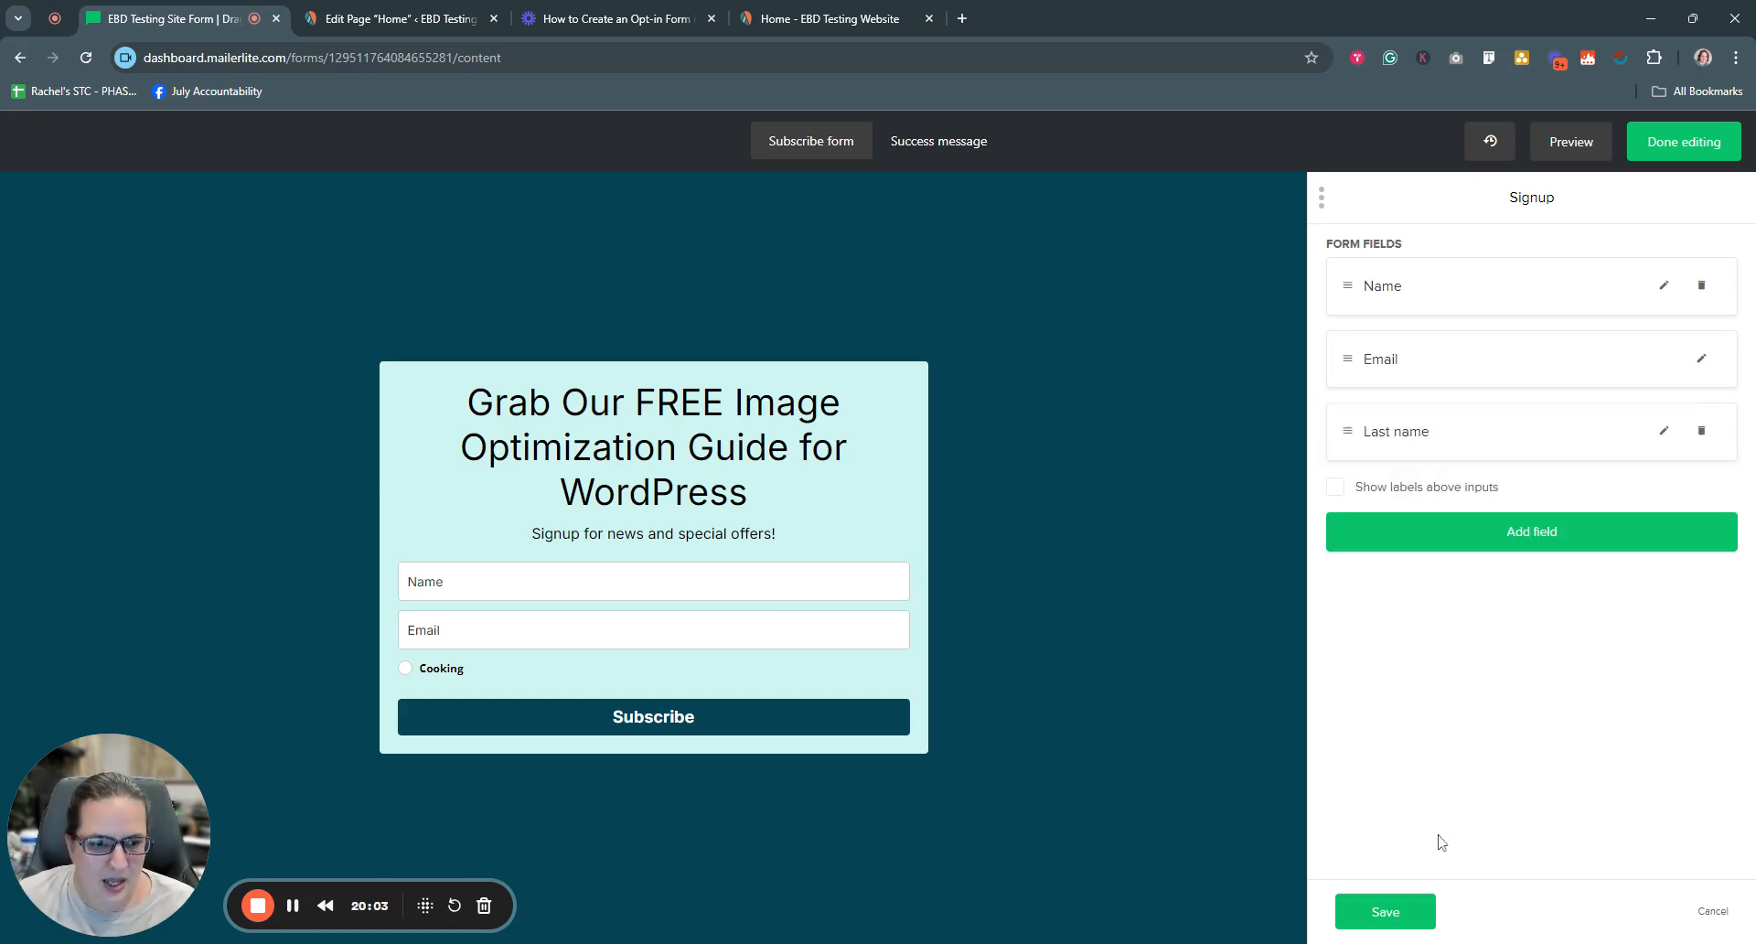
left_click(1701, 432)
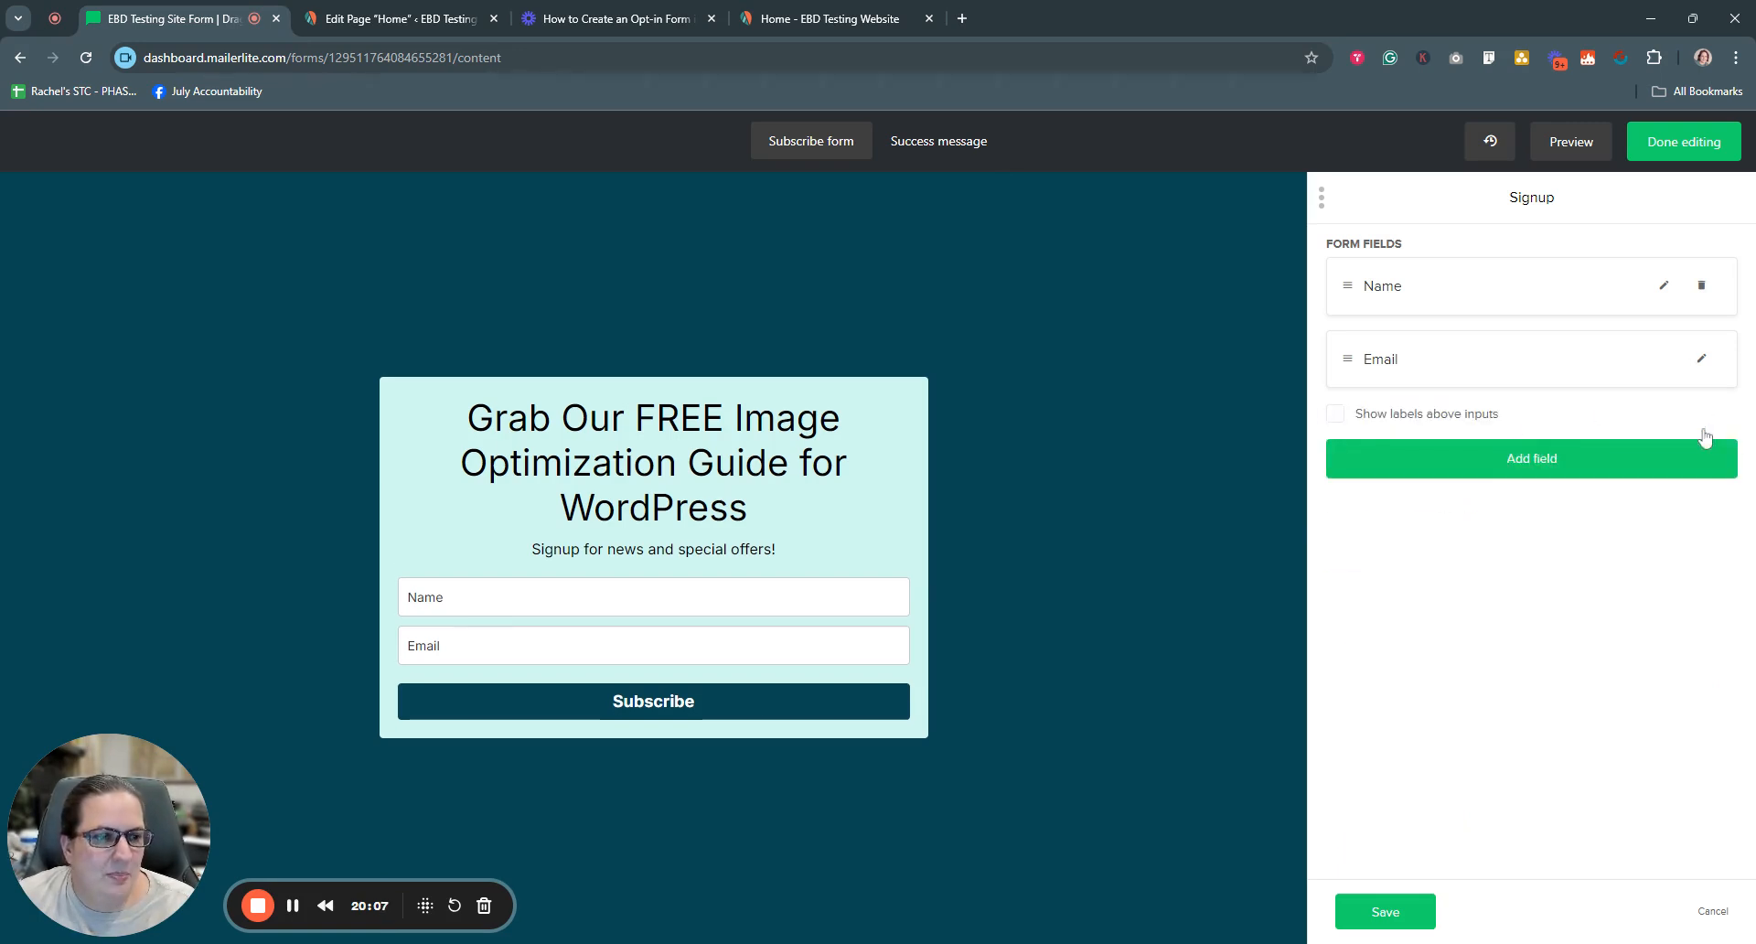
Try labels above the inputs, leave them off, and save the signup fields to finish editing the form
left_click(1337, 416)
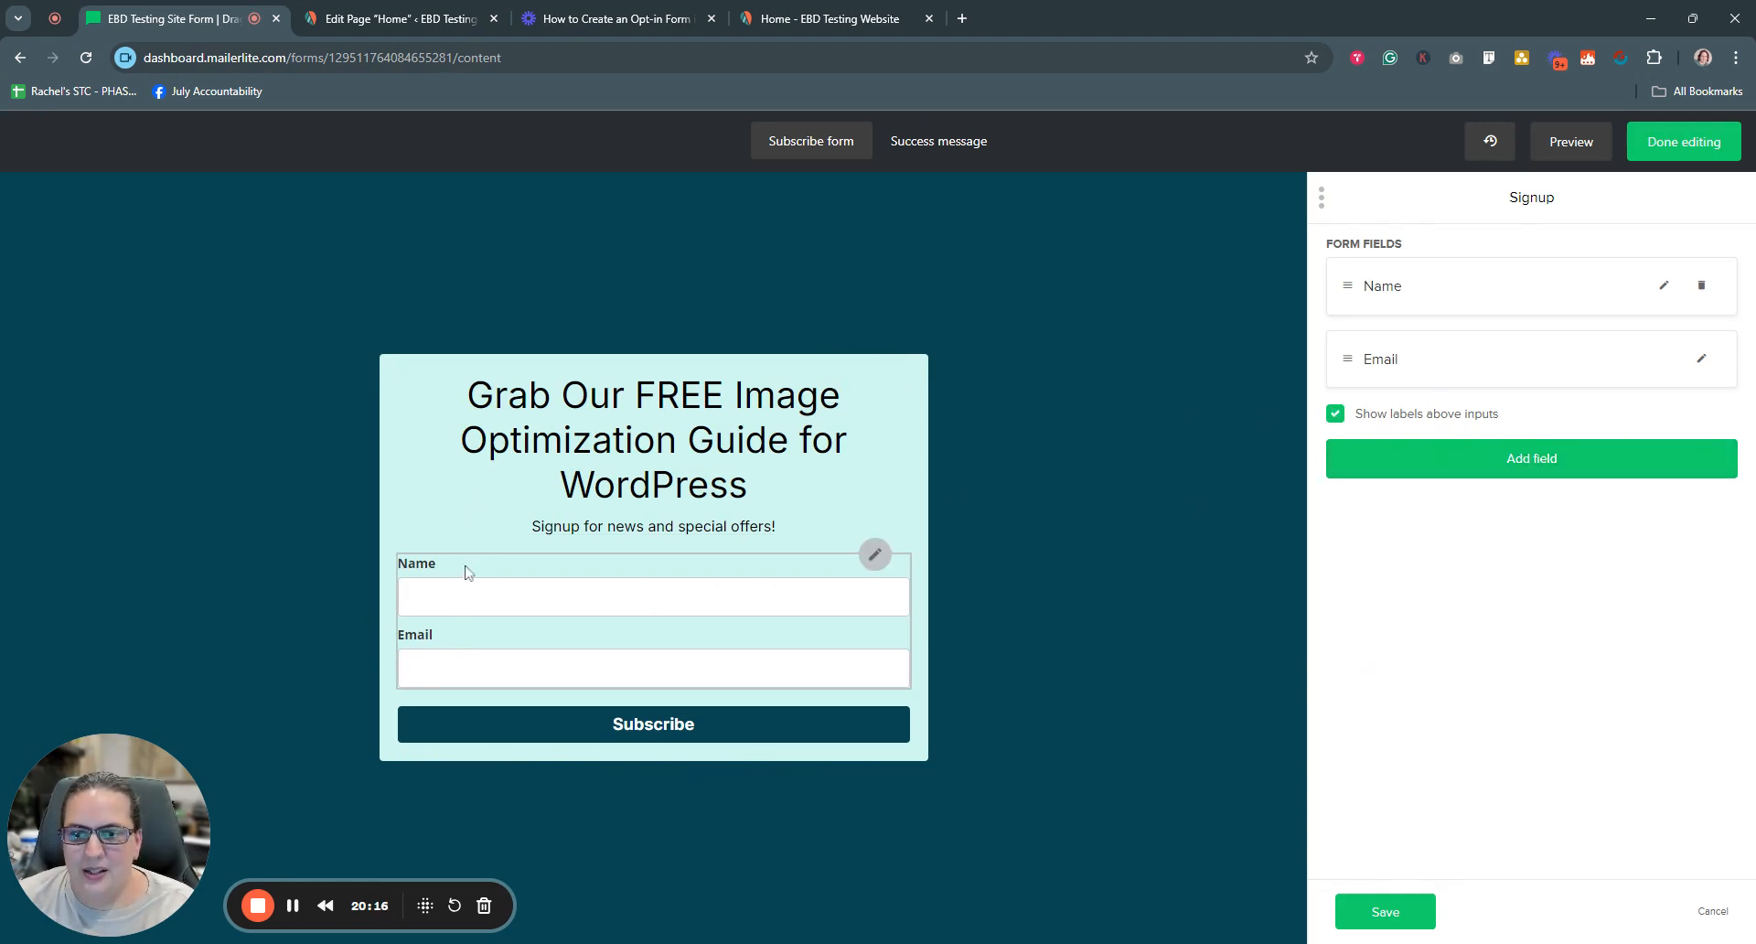
left_click(1335, 415)
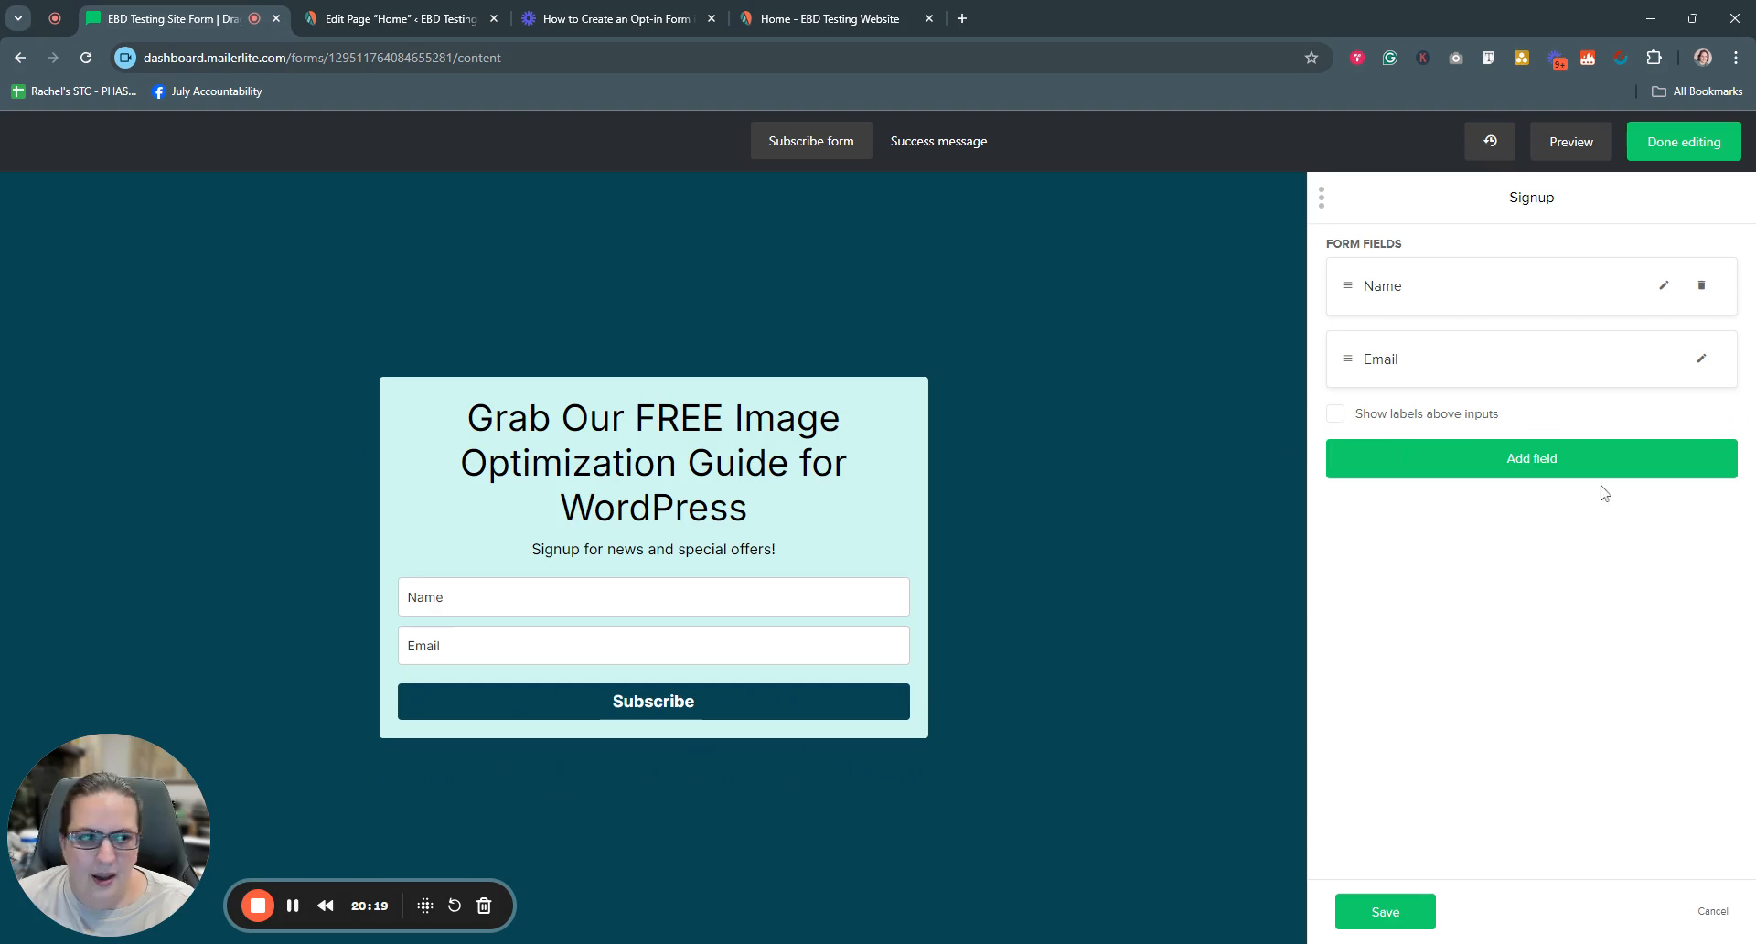
left_click(1384, 914)
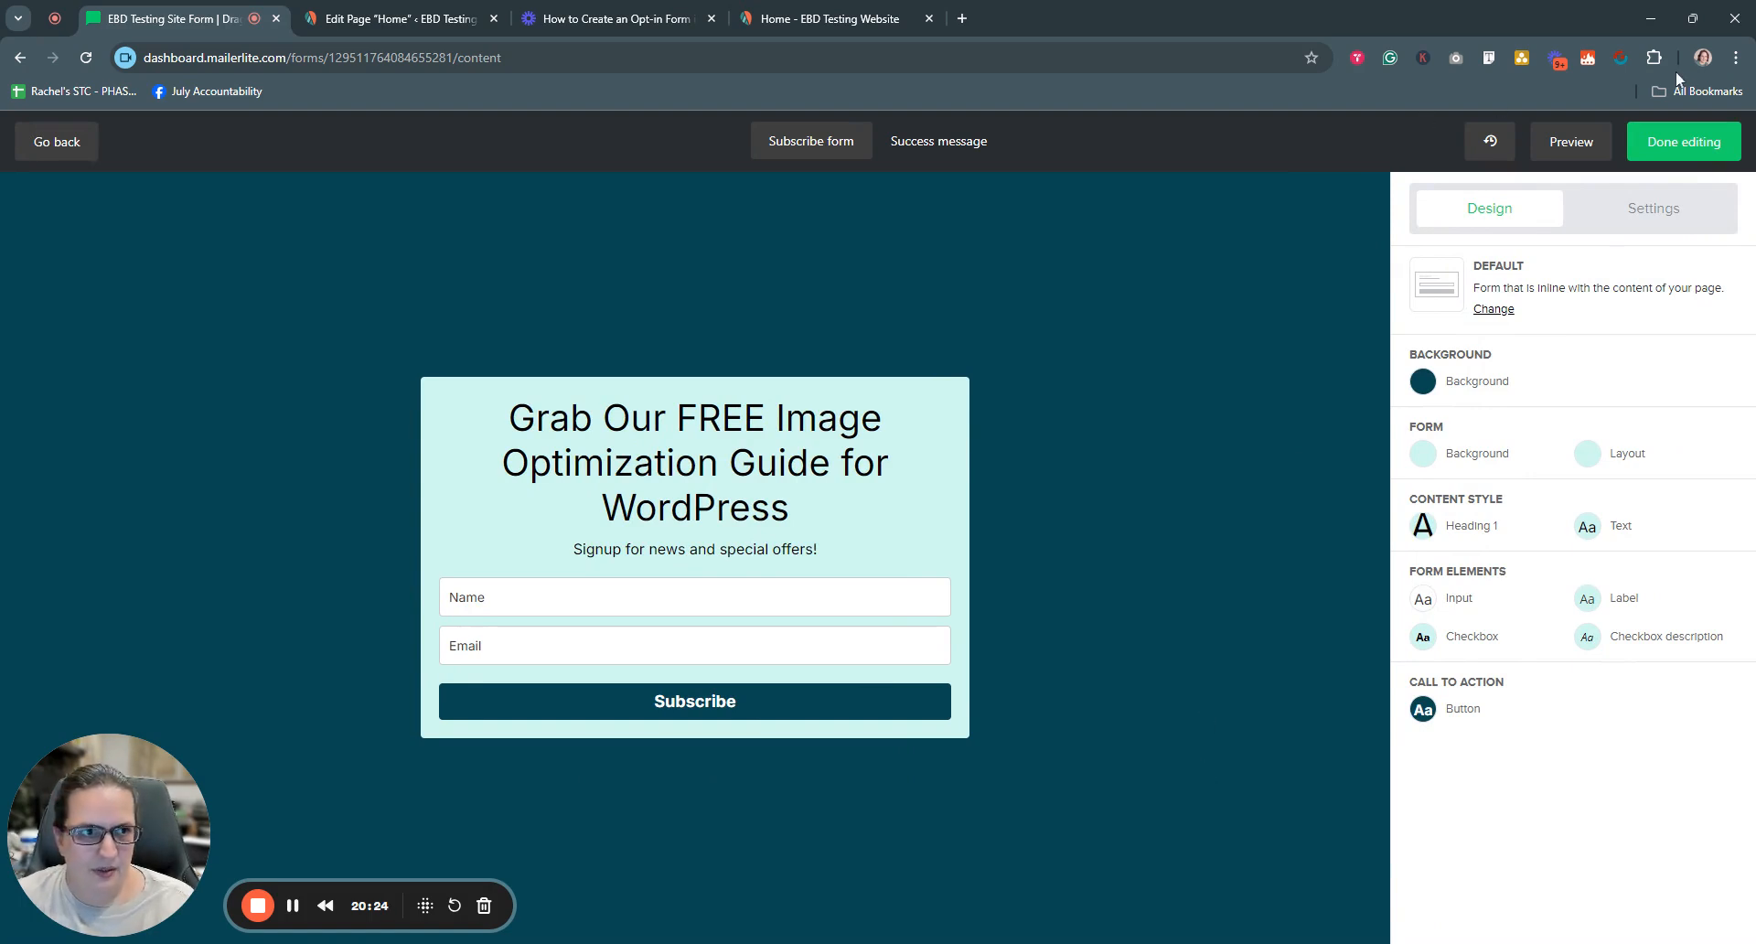
left_click(1702, 152)
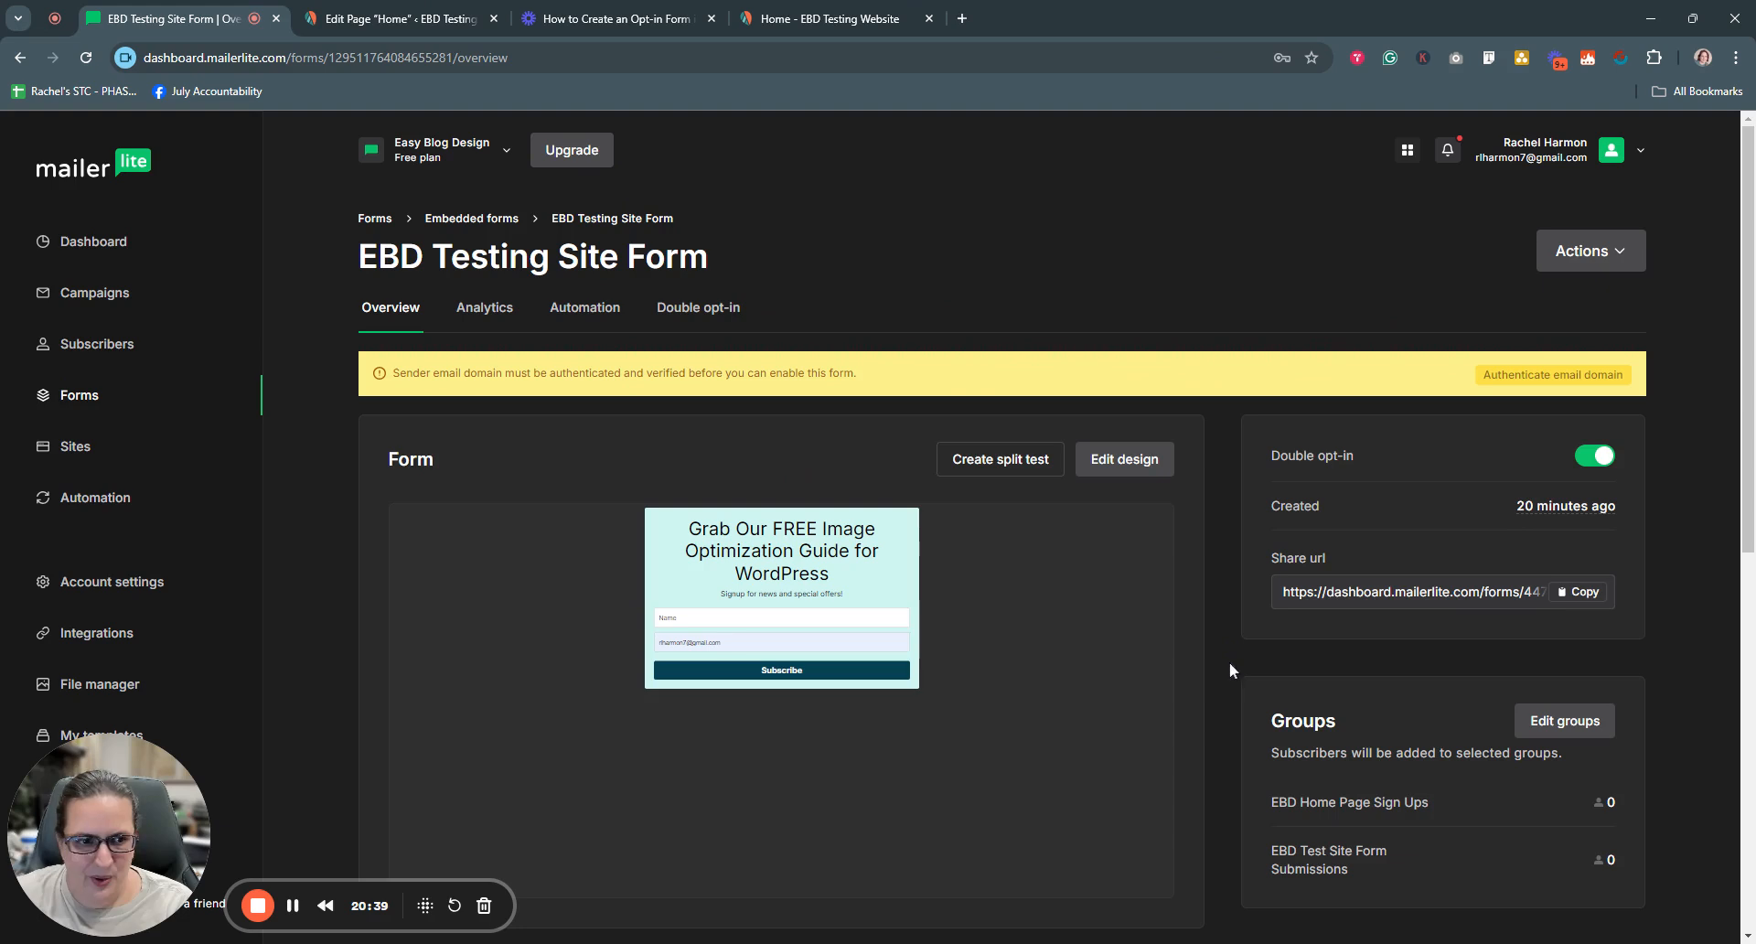
View the finished form through its share URL in a new browser tab and close that tab
scroll(1245, 706, "down", 3)
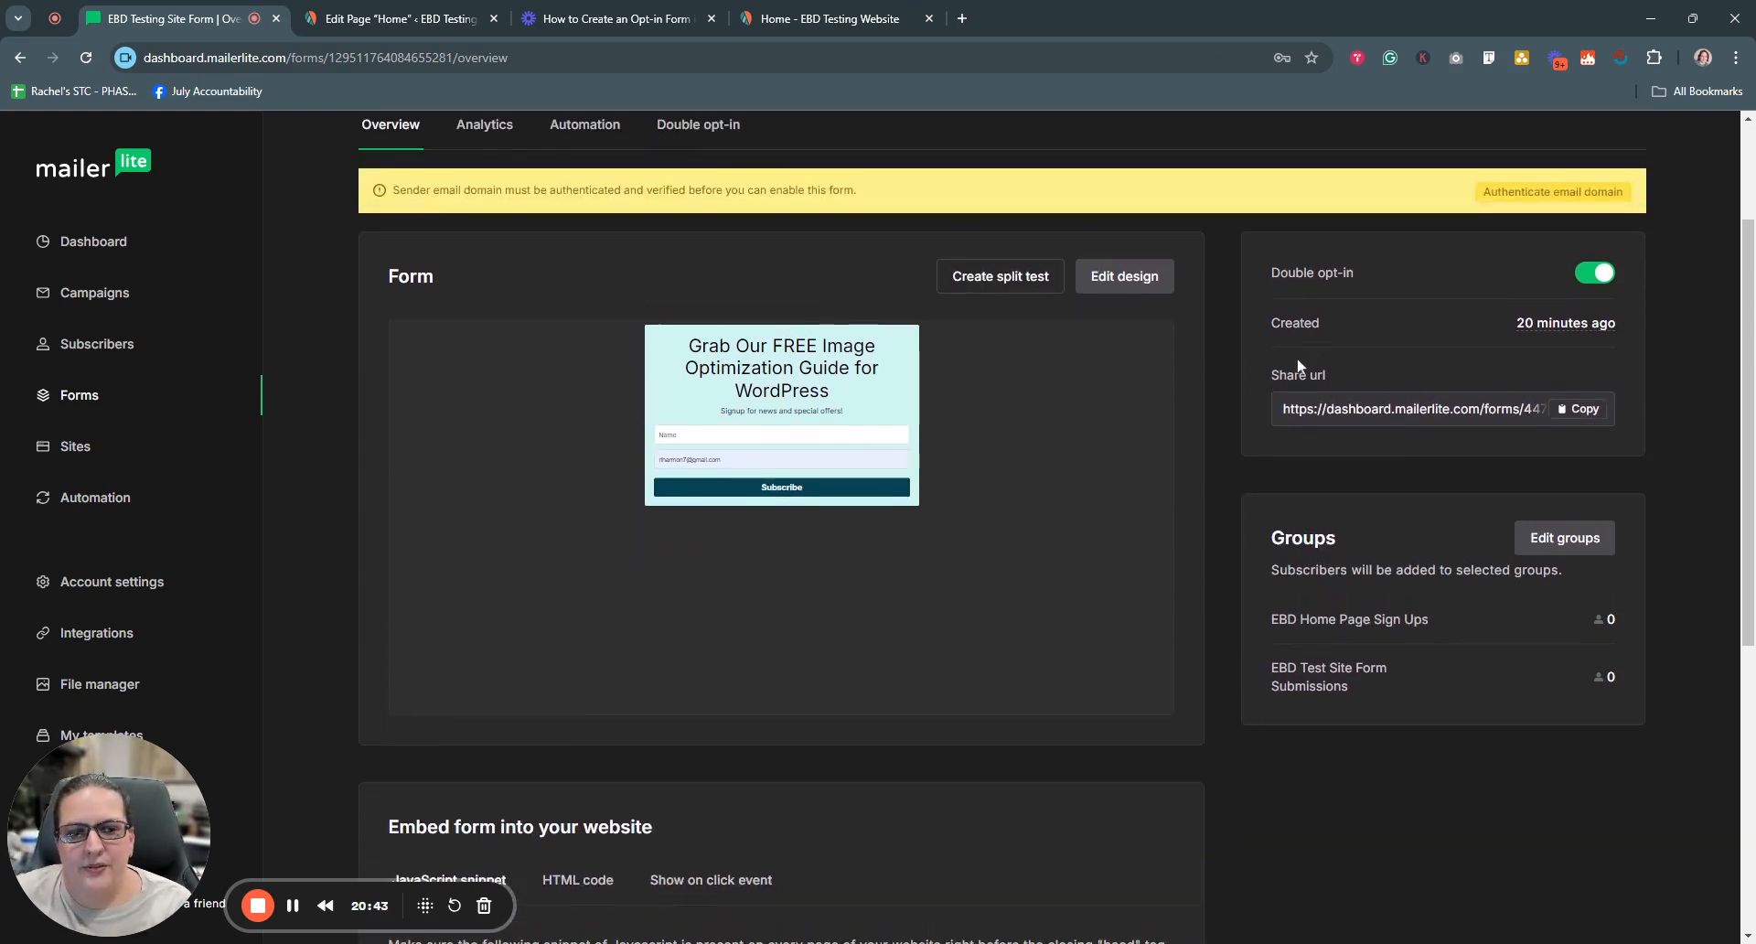
left_click(1573, 420)
left_click(969, 19)
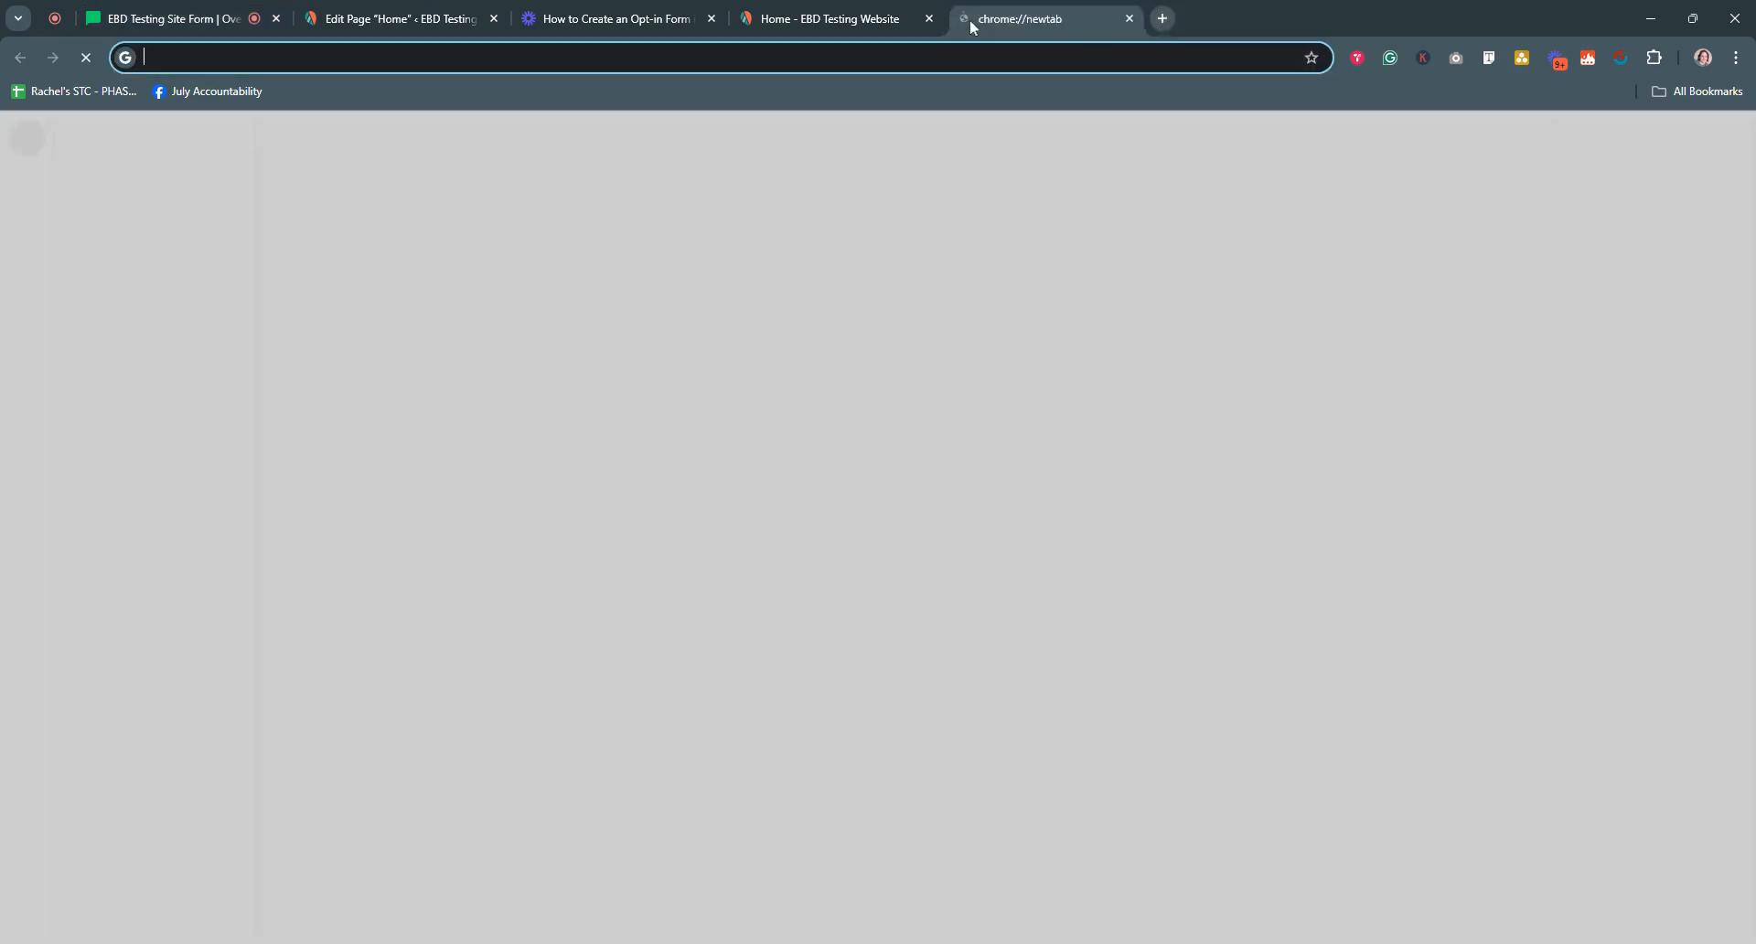
key("ctrl+v")
key("Return")
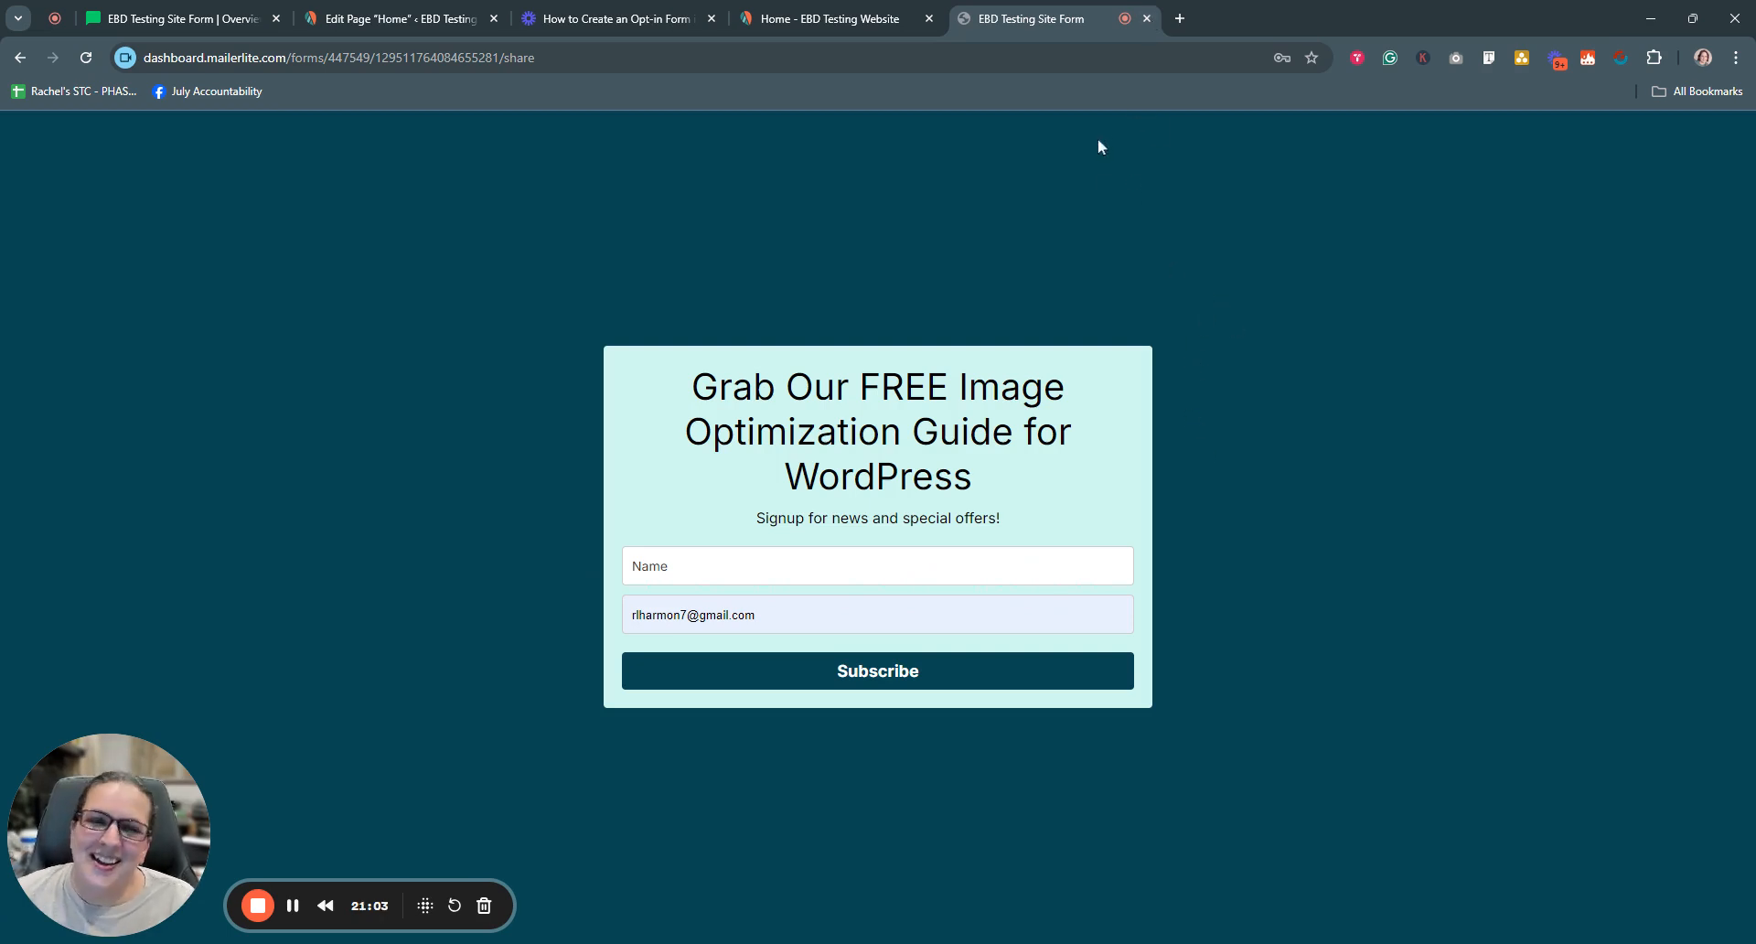
left_click(1147, 18)
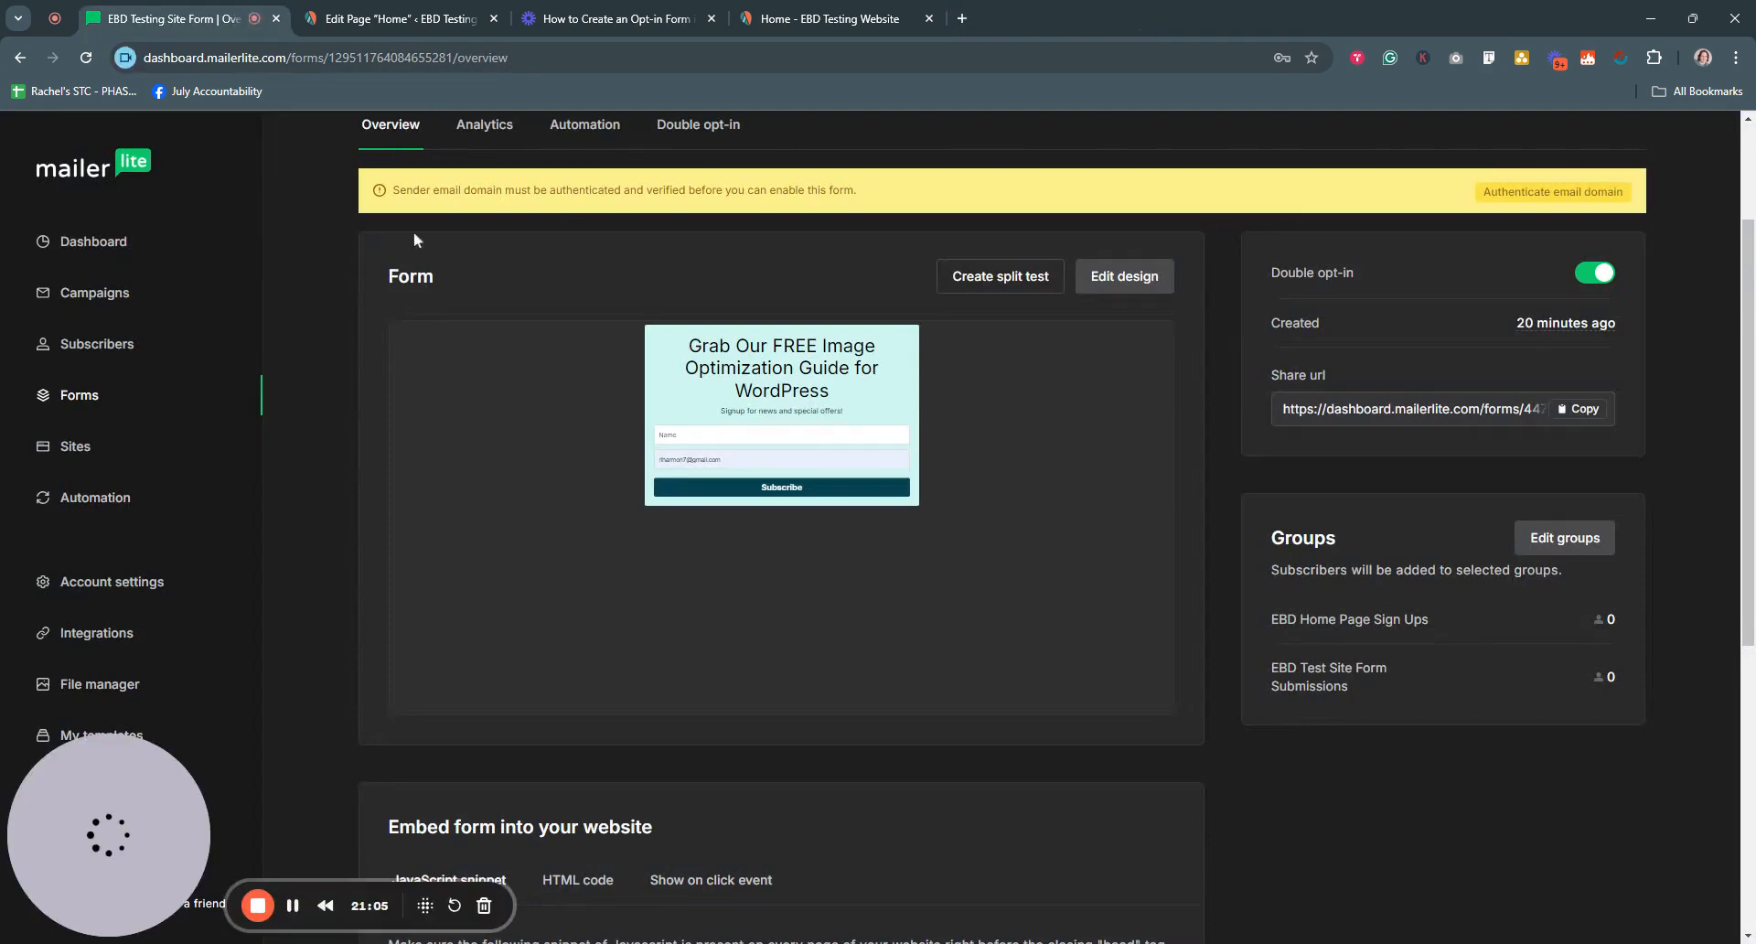
Copy the form's HTML embed code and switch to the WordPress editor for the Home page
scroll(1191, 588, "down", 3)
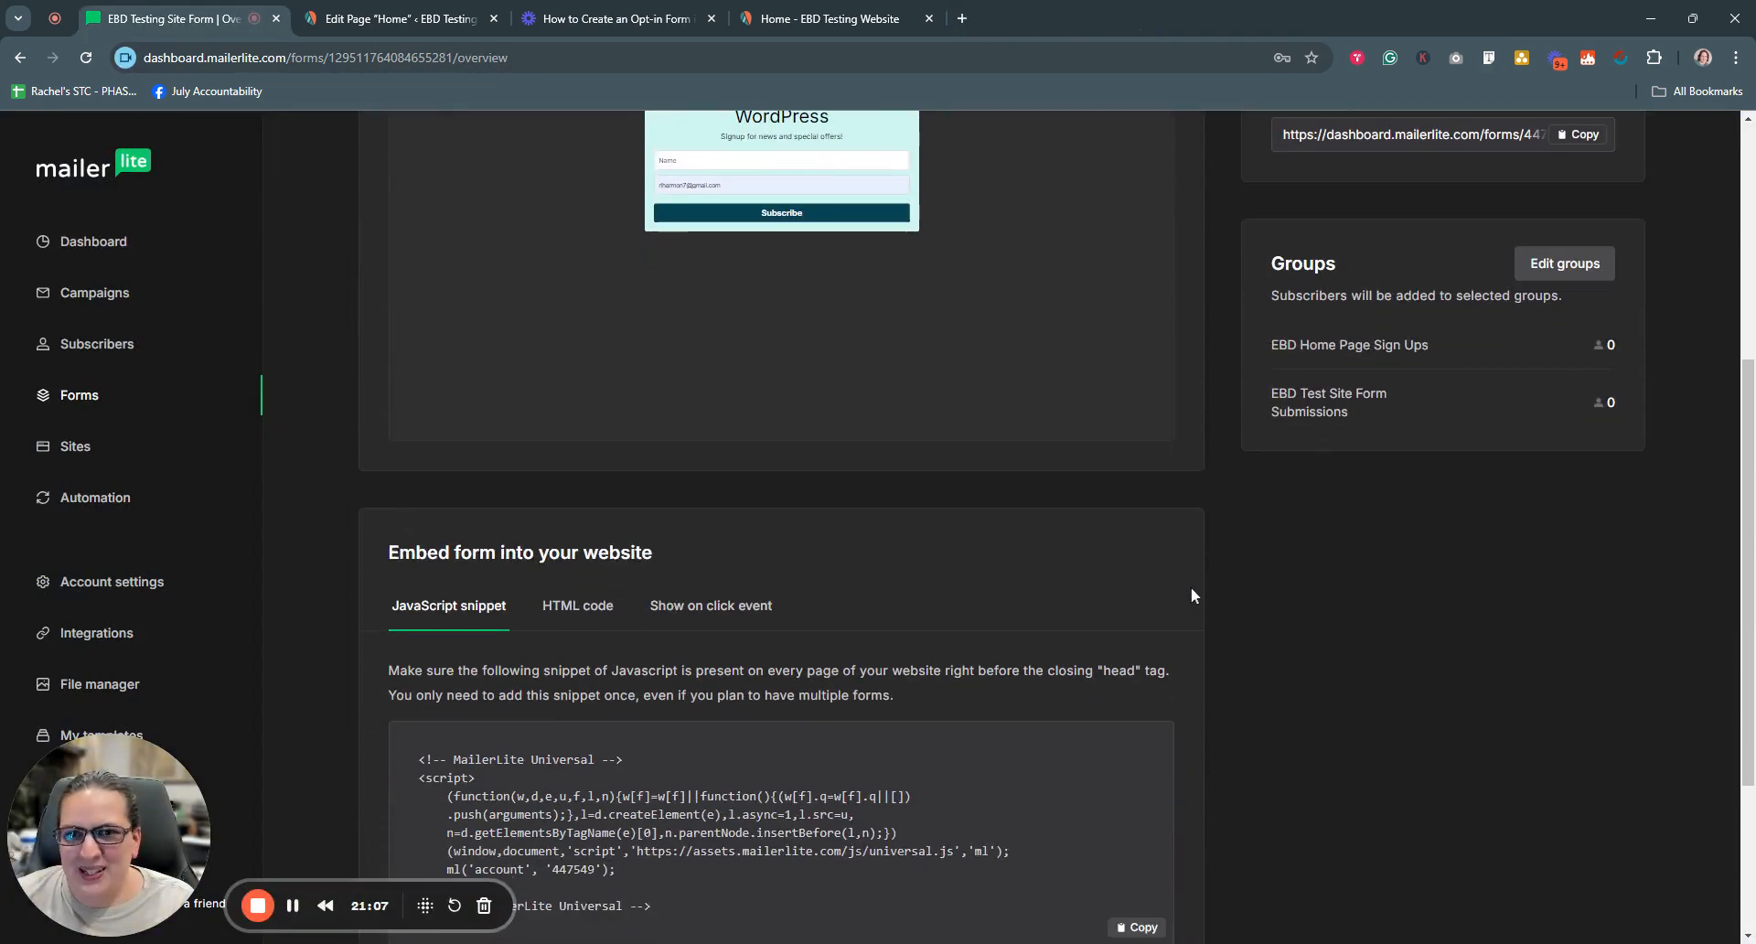
scroll(1191, 594, "down", 3)
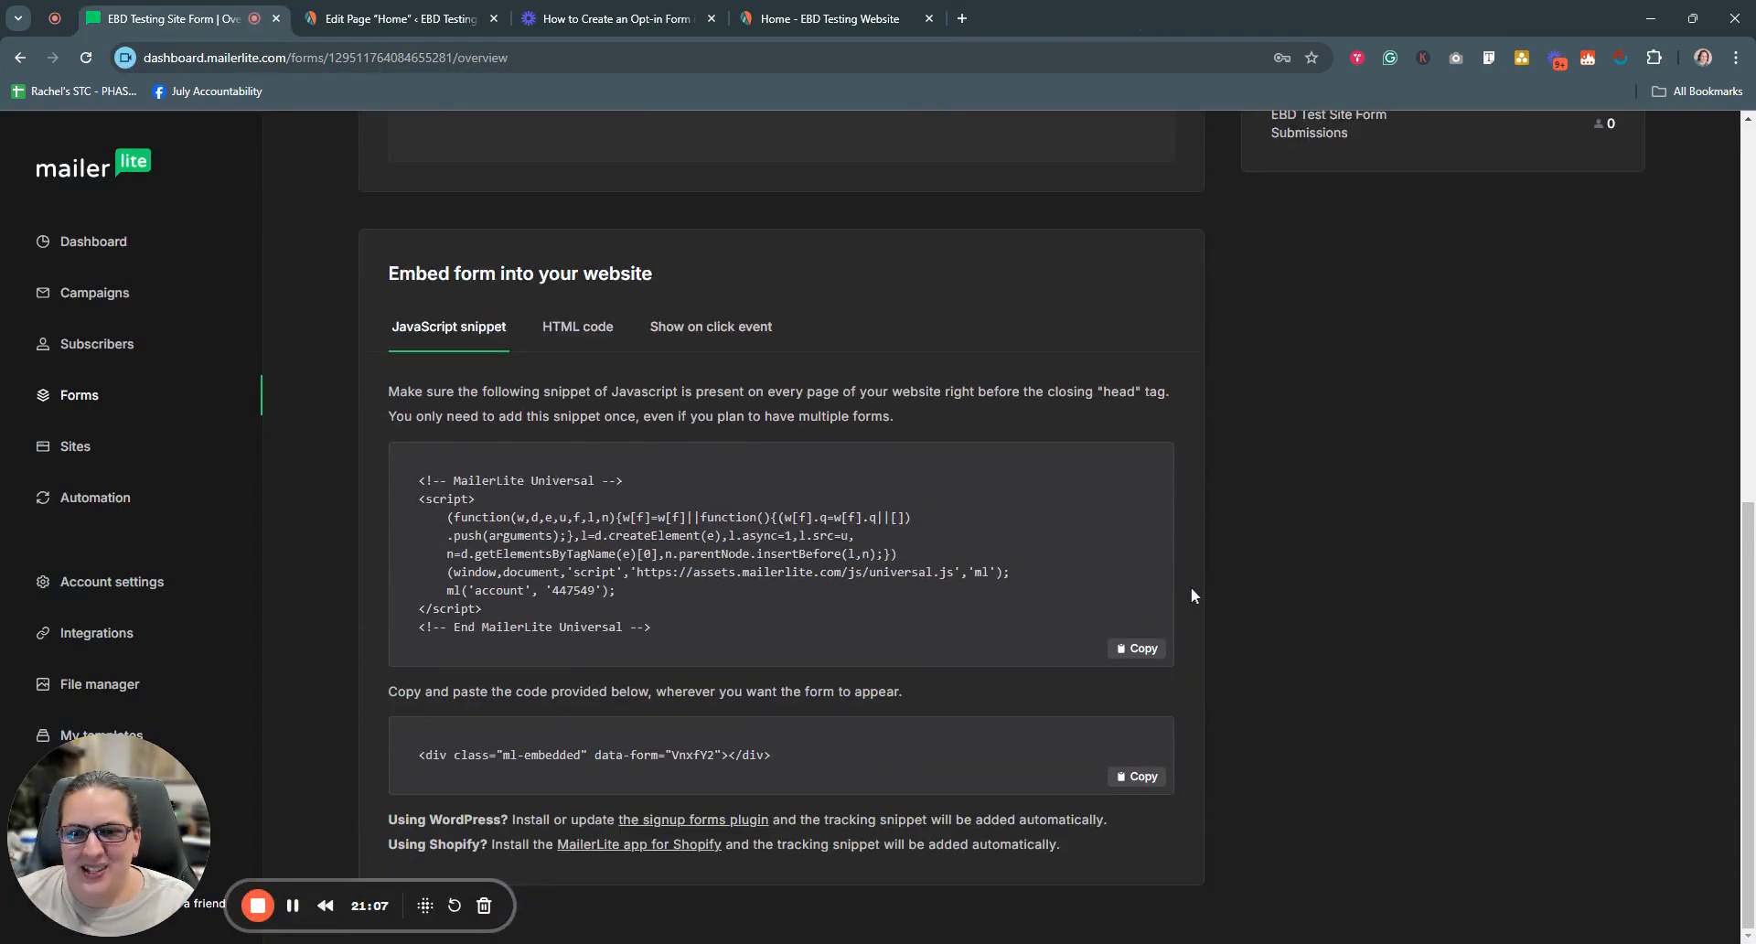
left_click(576, 331)
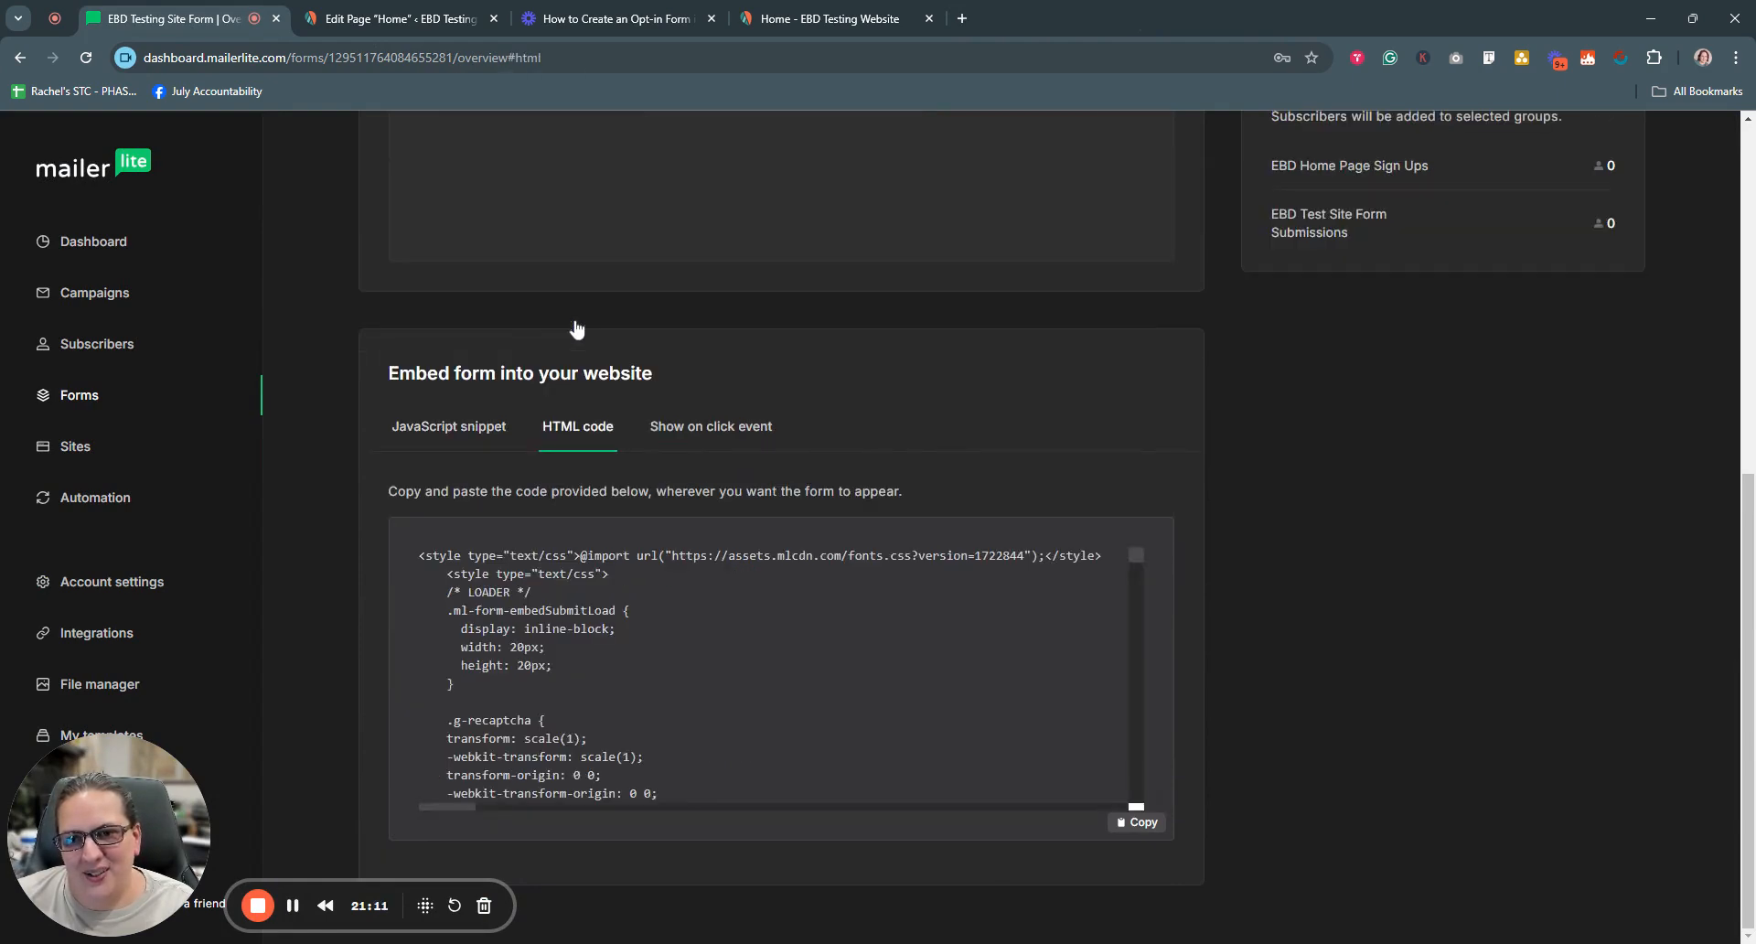
left_click(1135, 825)
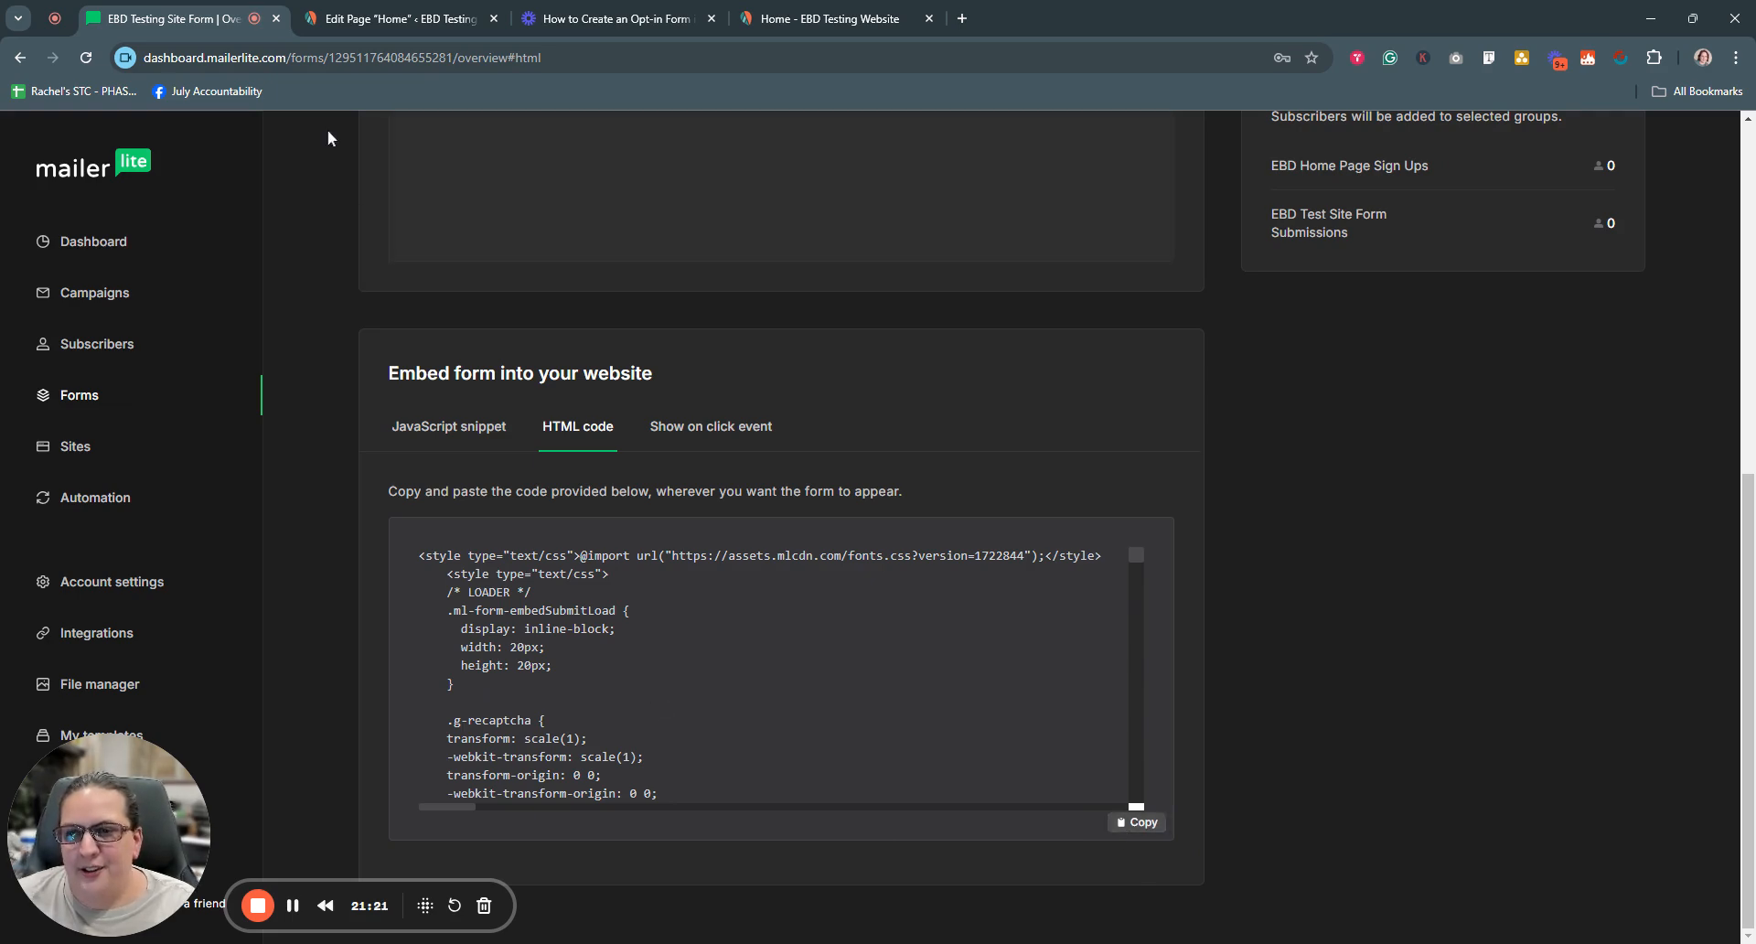
left_click(408, 13)
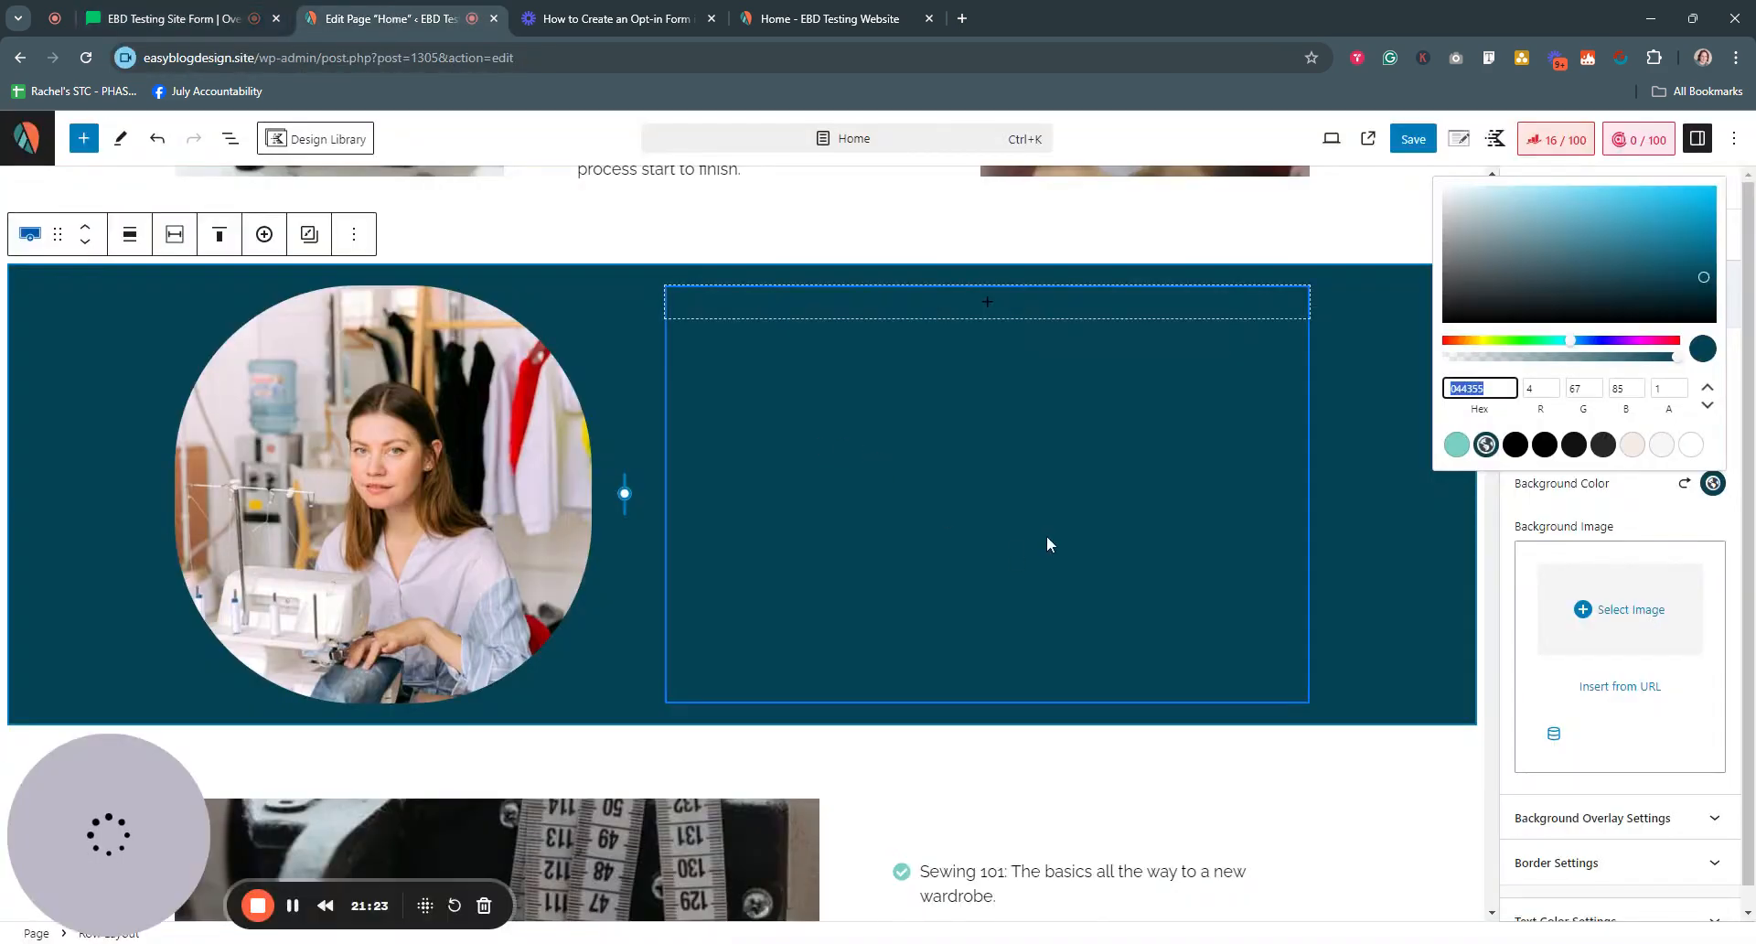
left_click(1451, 787)
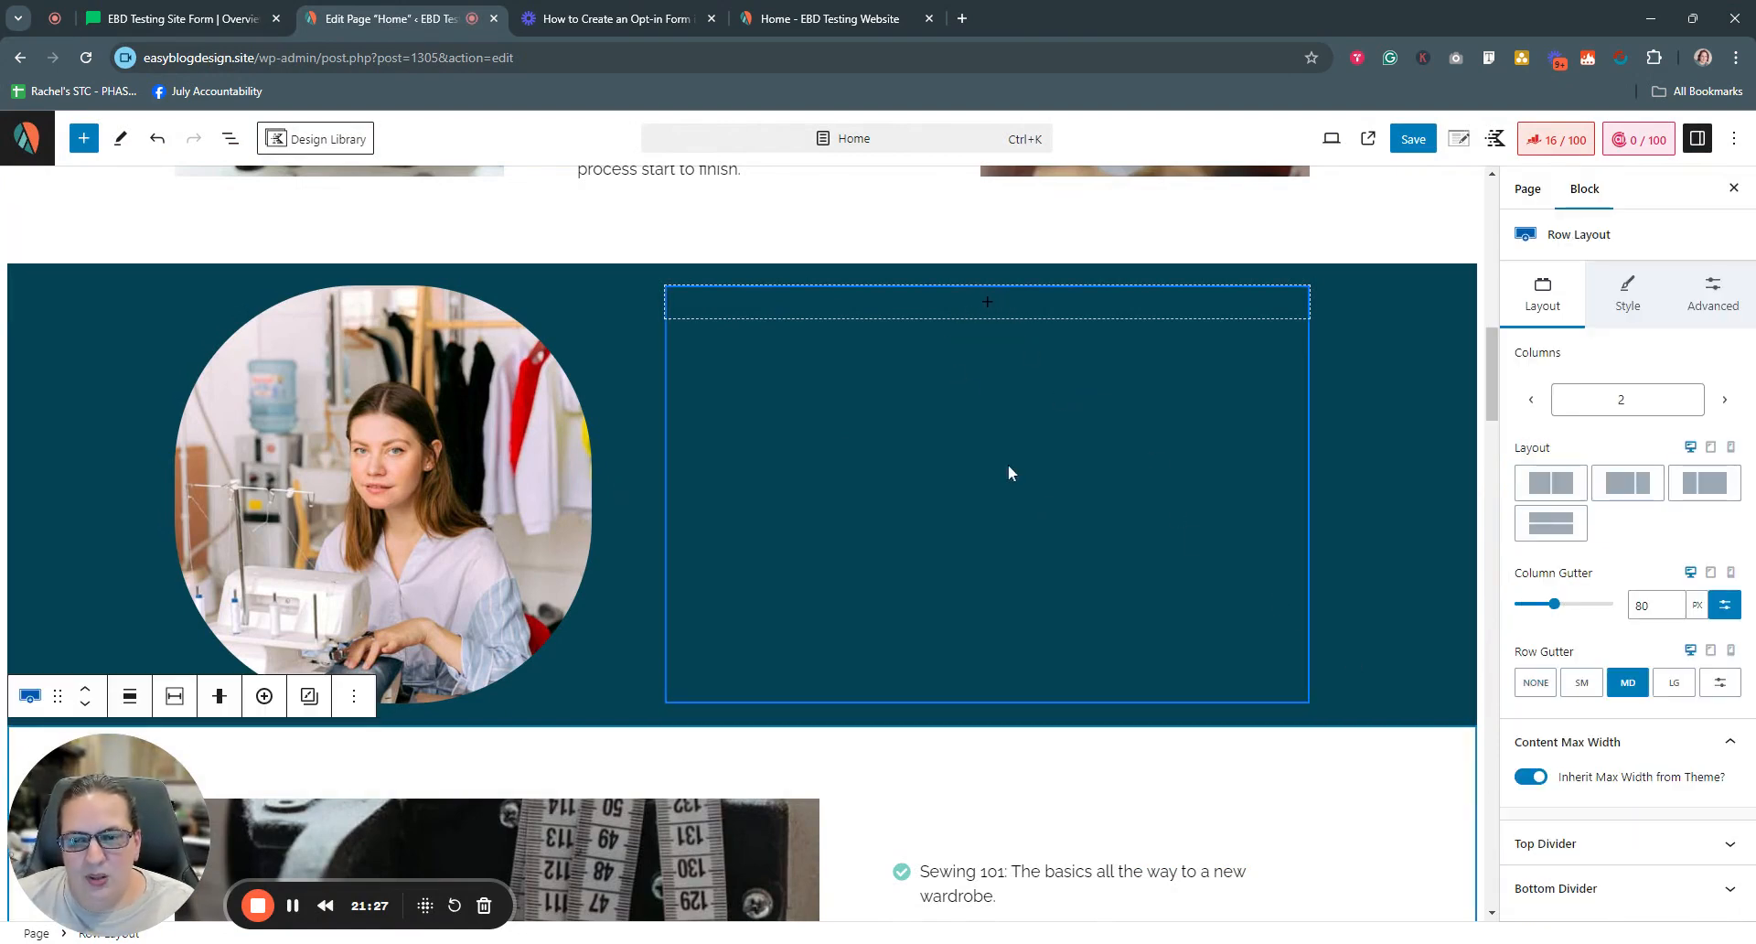
Try adding a Custom HTML block directly in the empty column beside the woman's photo, and delete it
left_click(988, 304)
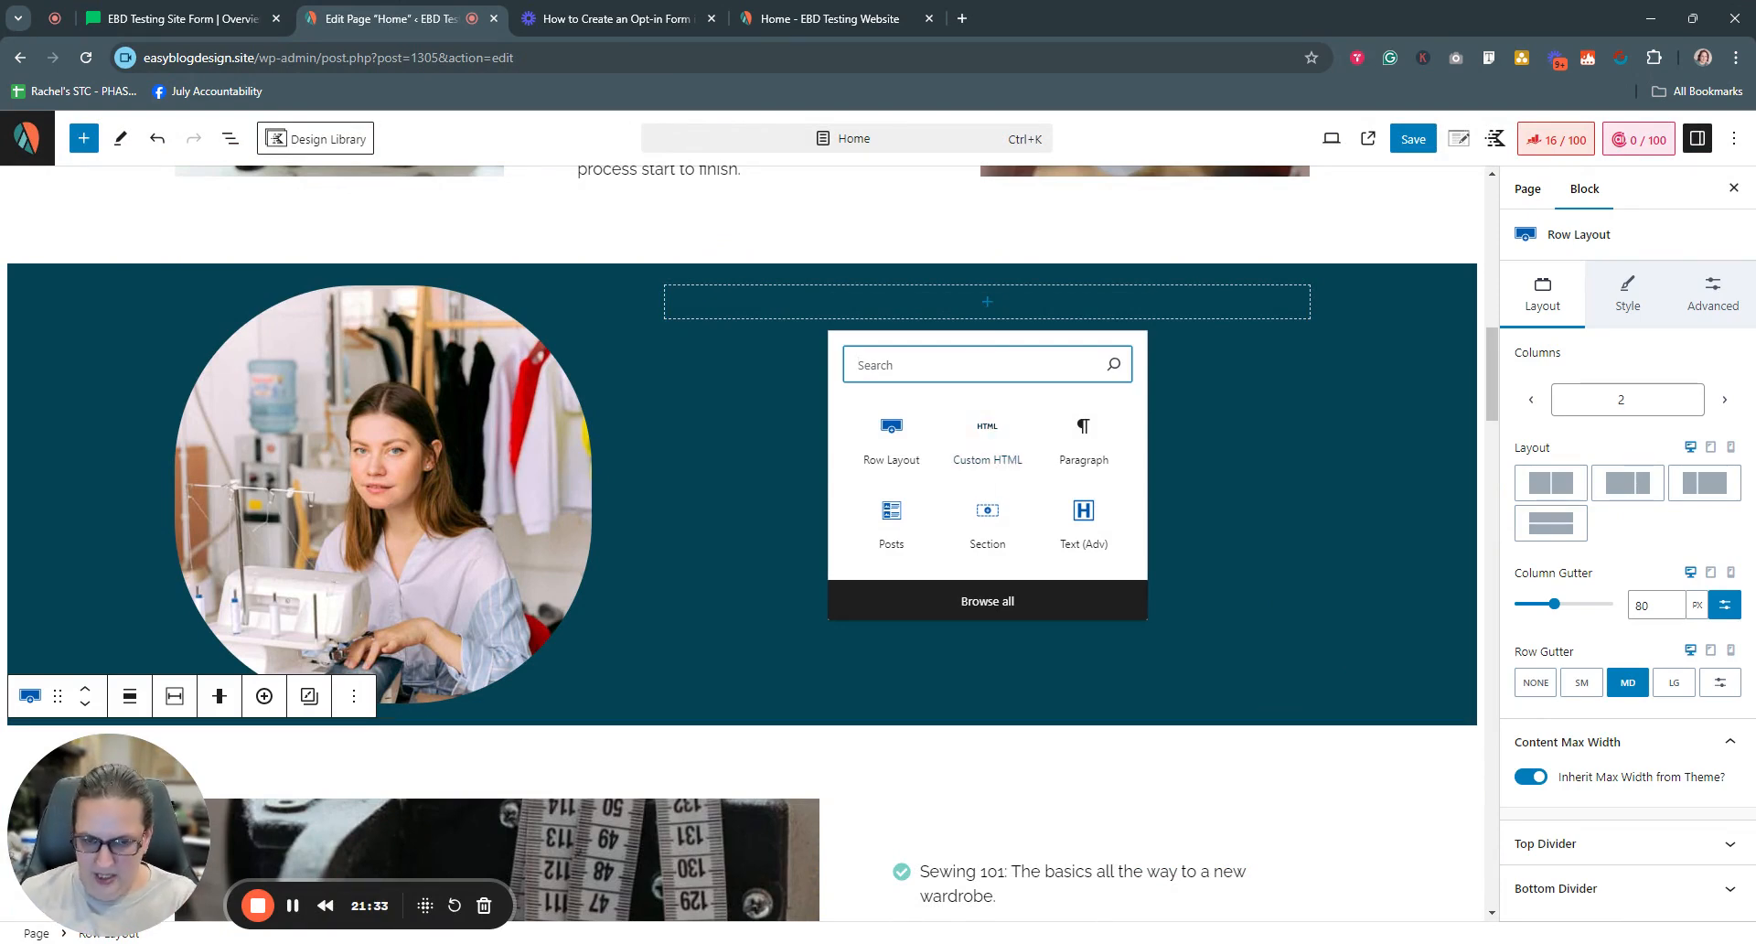
type("html")
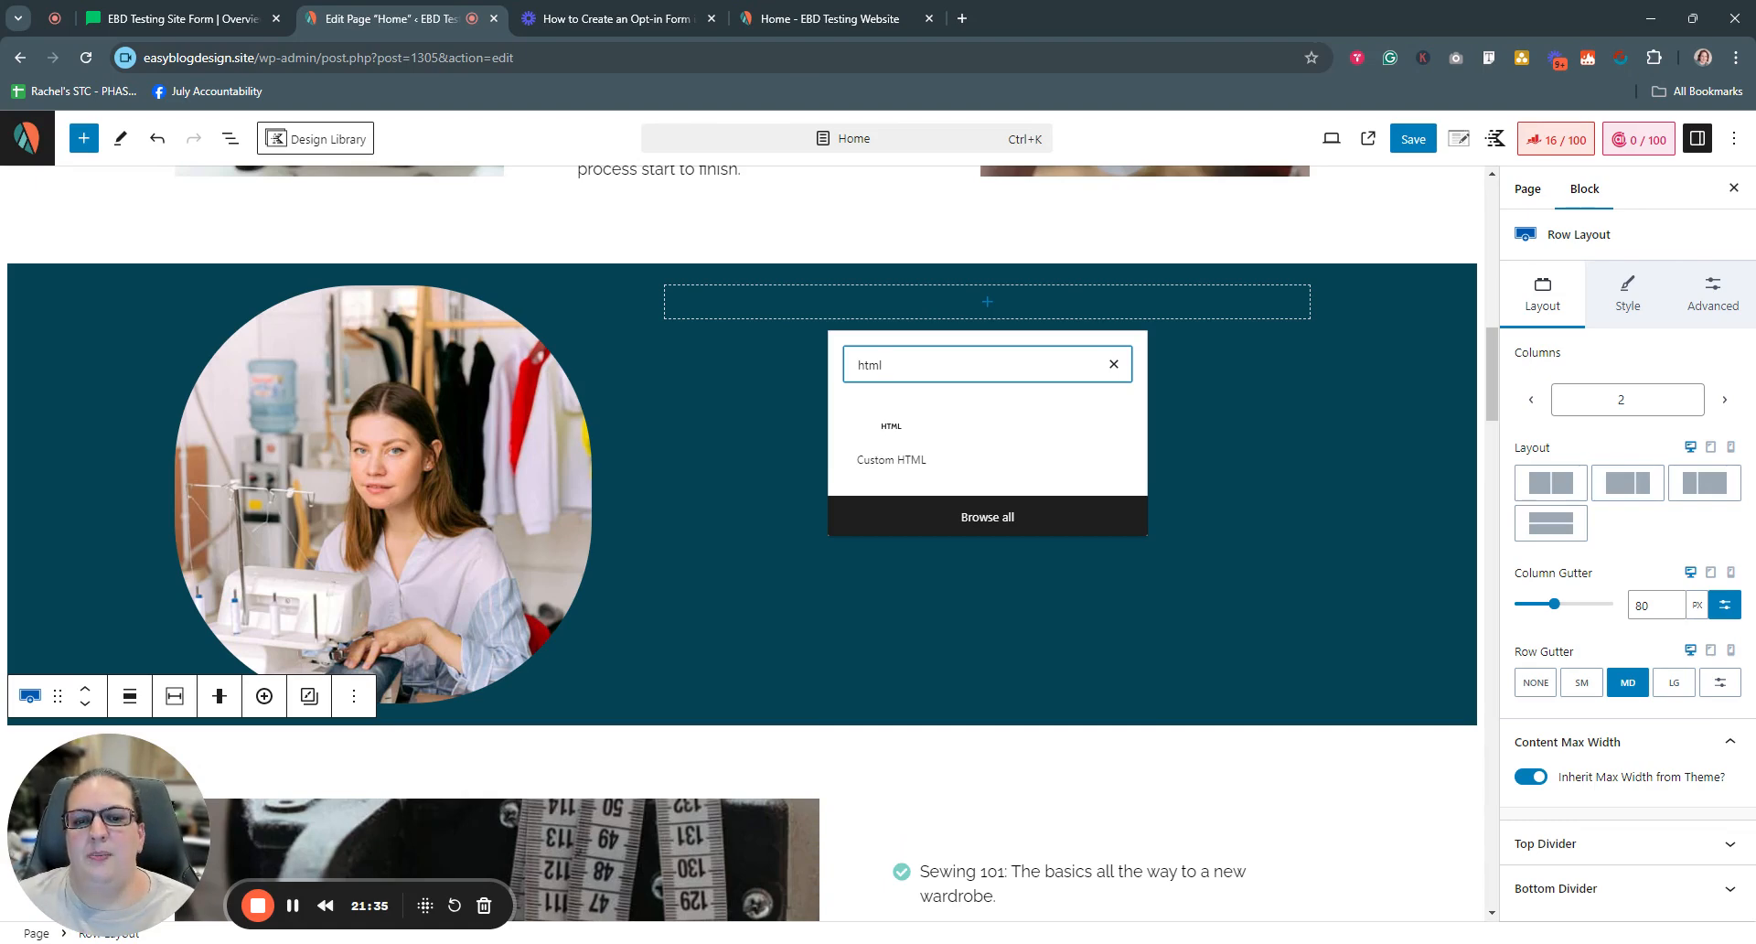
left_click(892, 439)
left_click(944, 286)
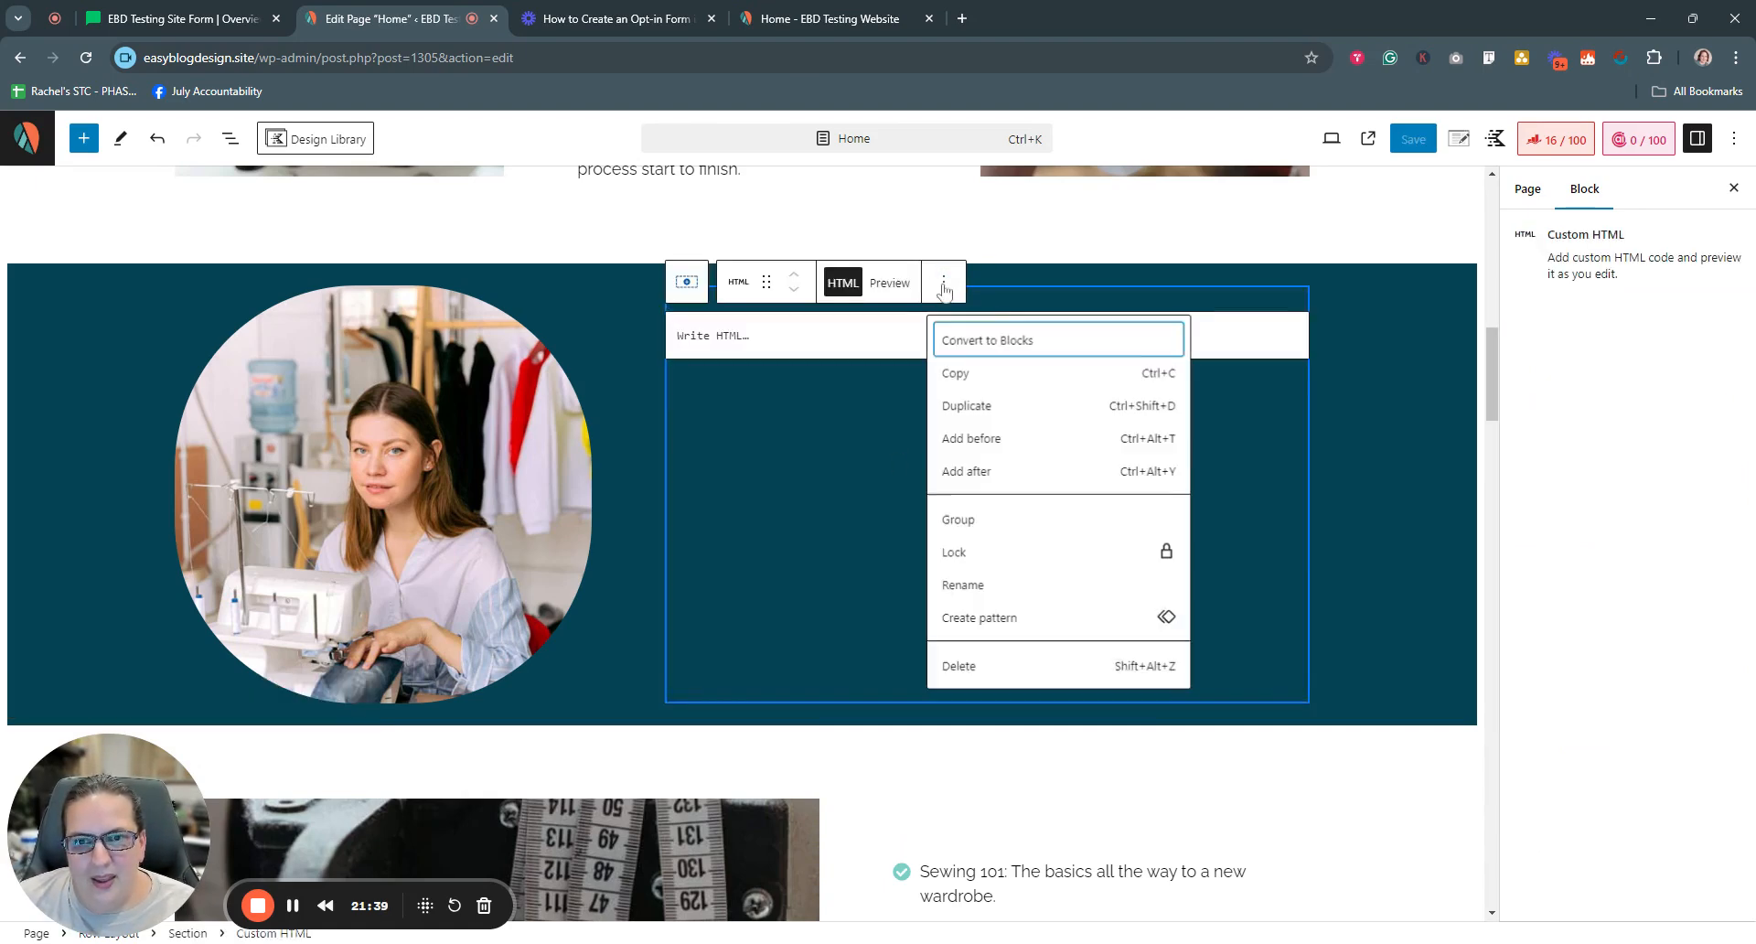
left_click(972, 664)
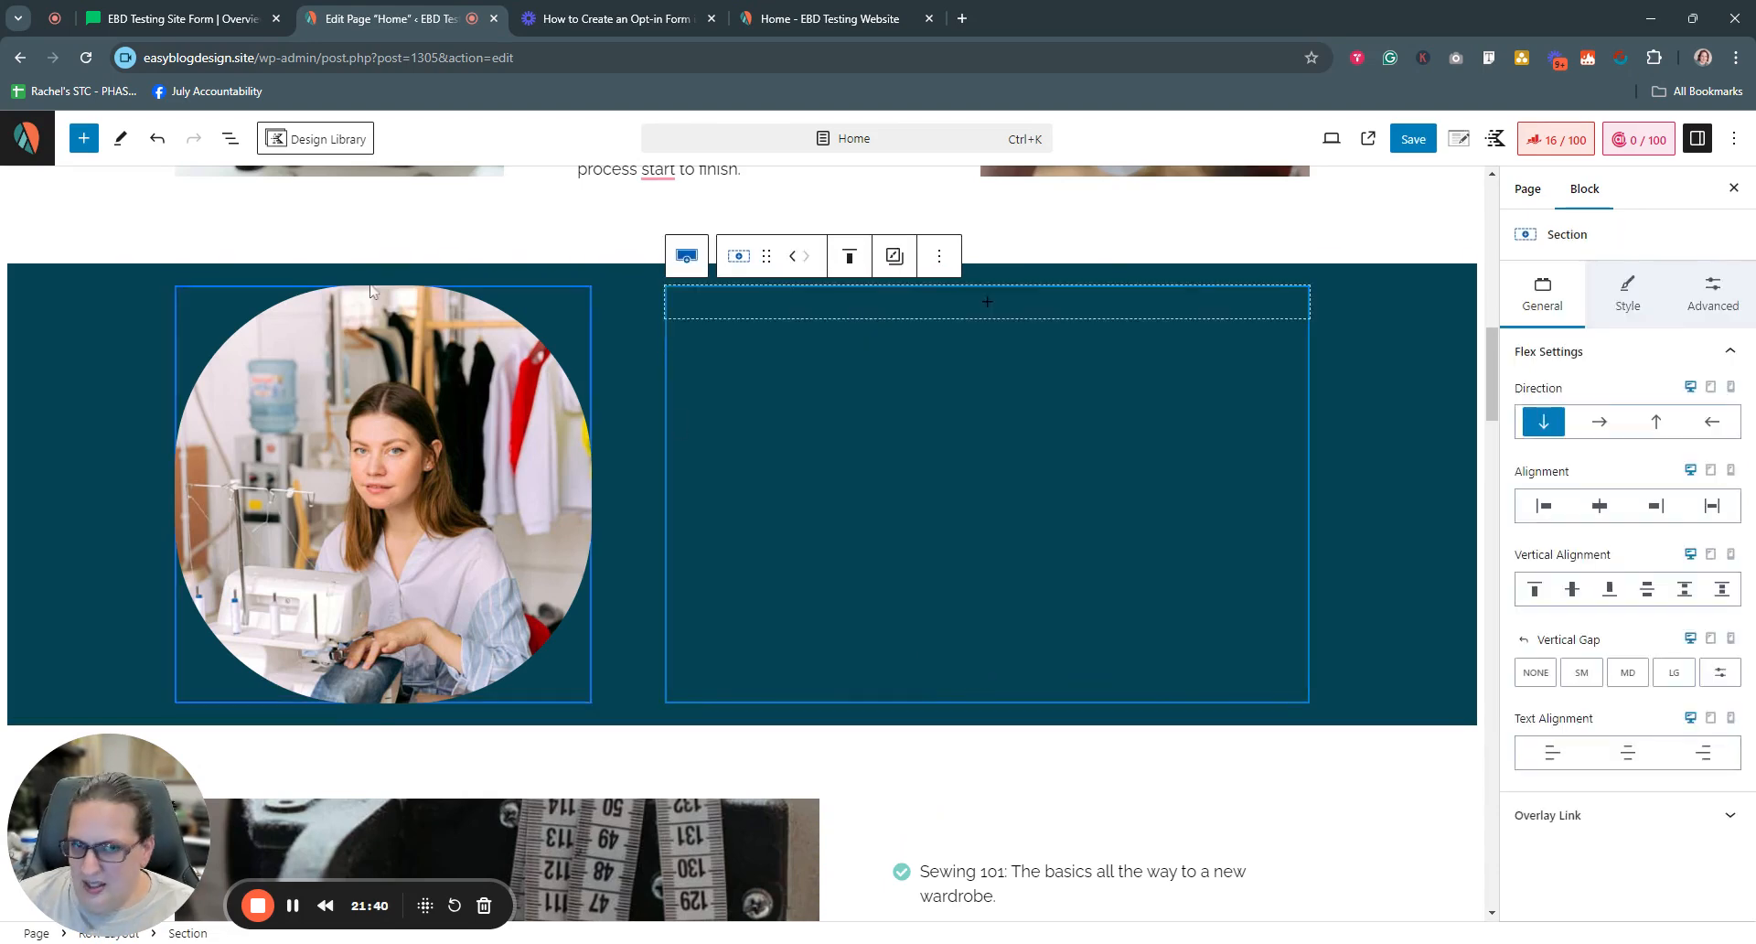
Insert a Custom HTML block from the block library below the dark teal row
left_click(81, 139)
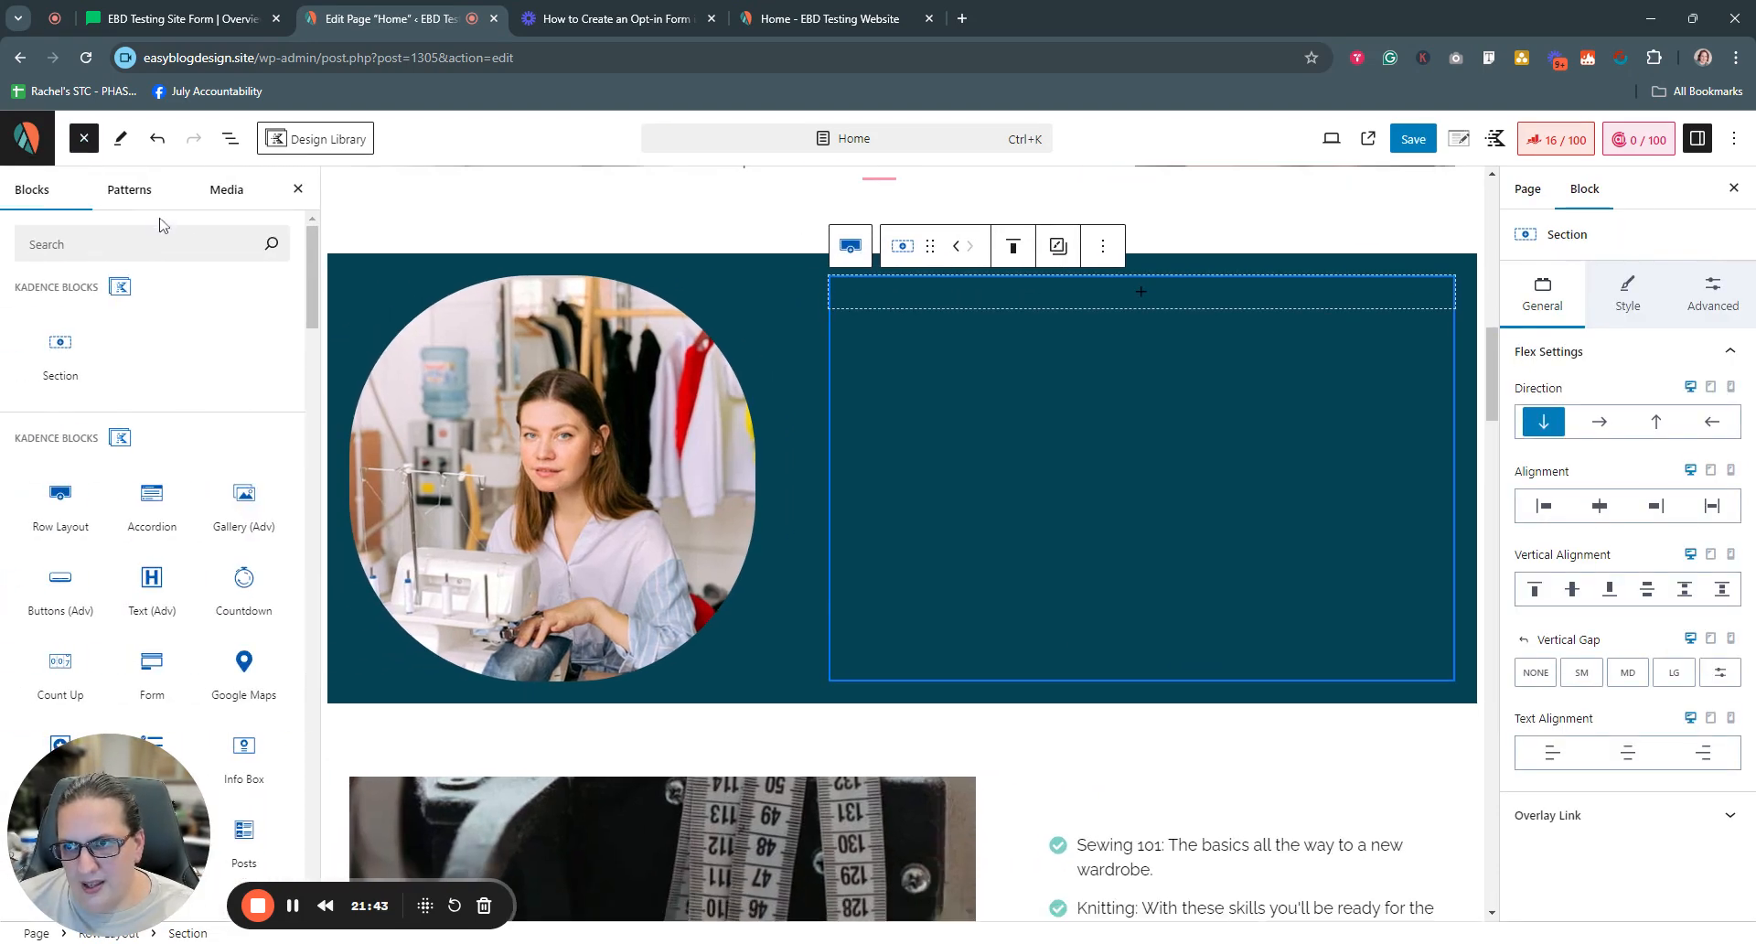
type("html")
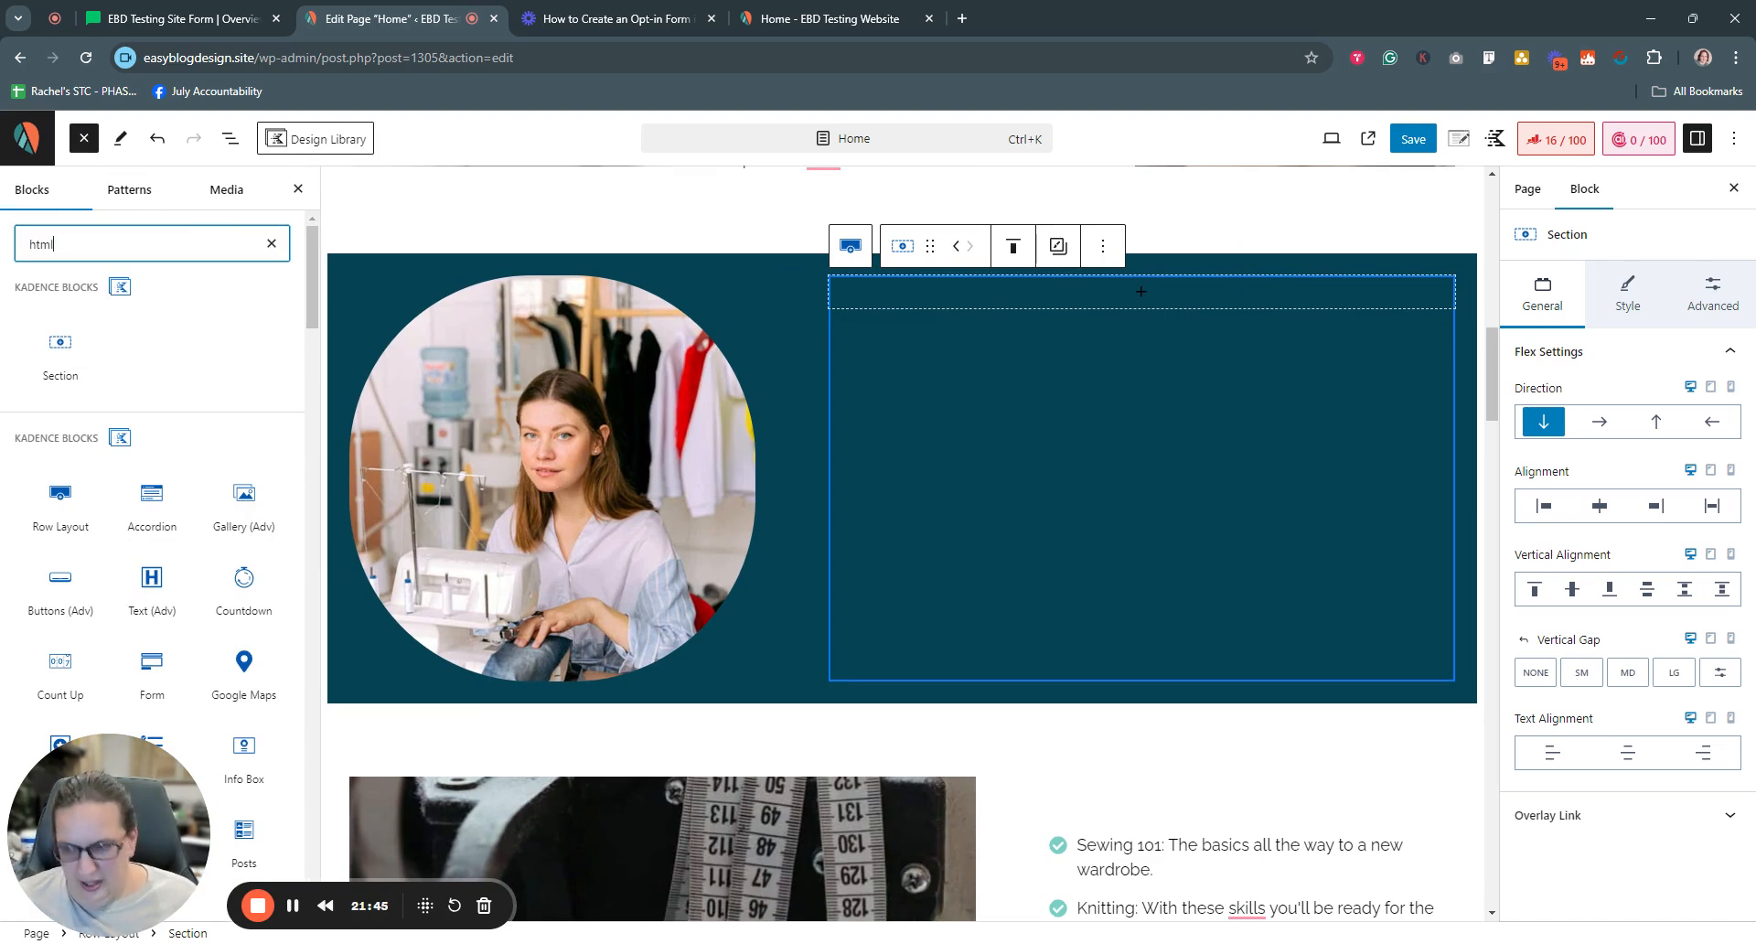
left_click(63, 355)
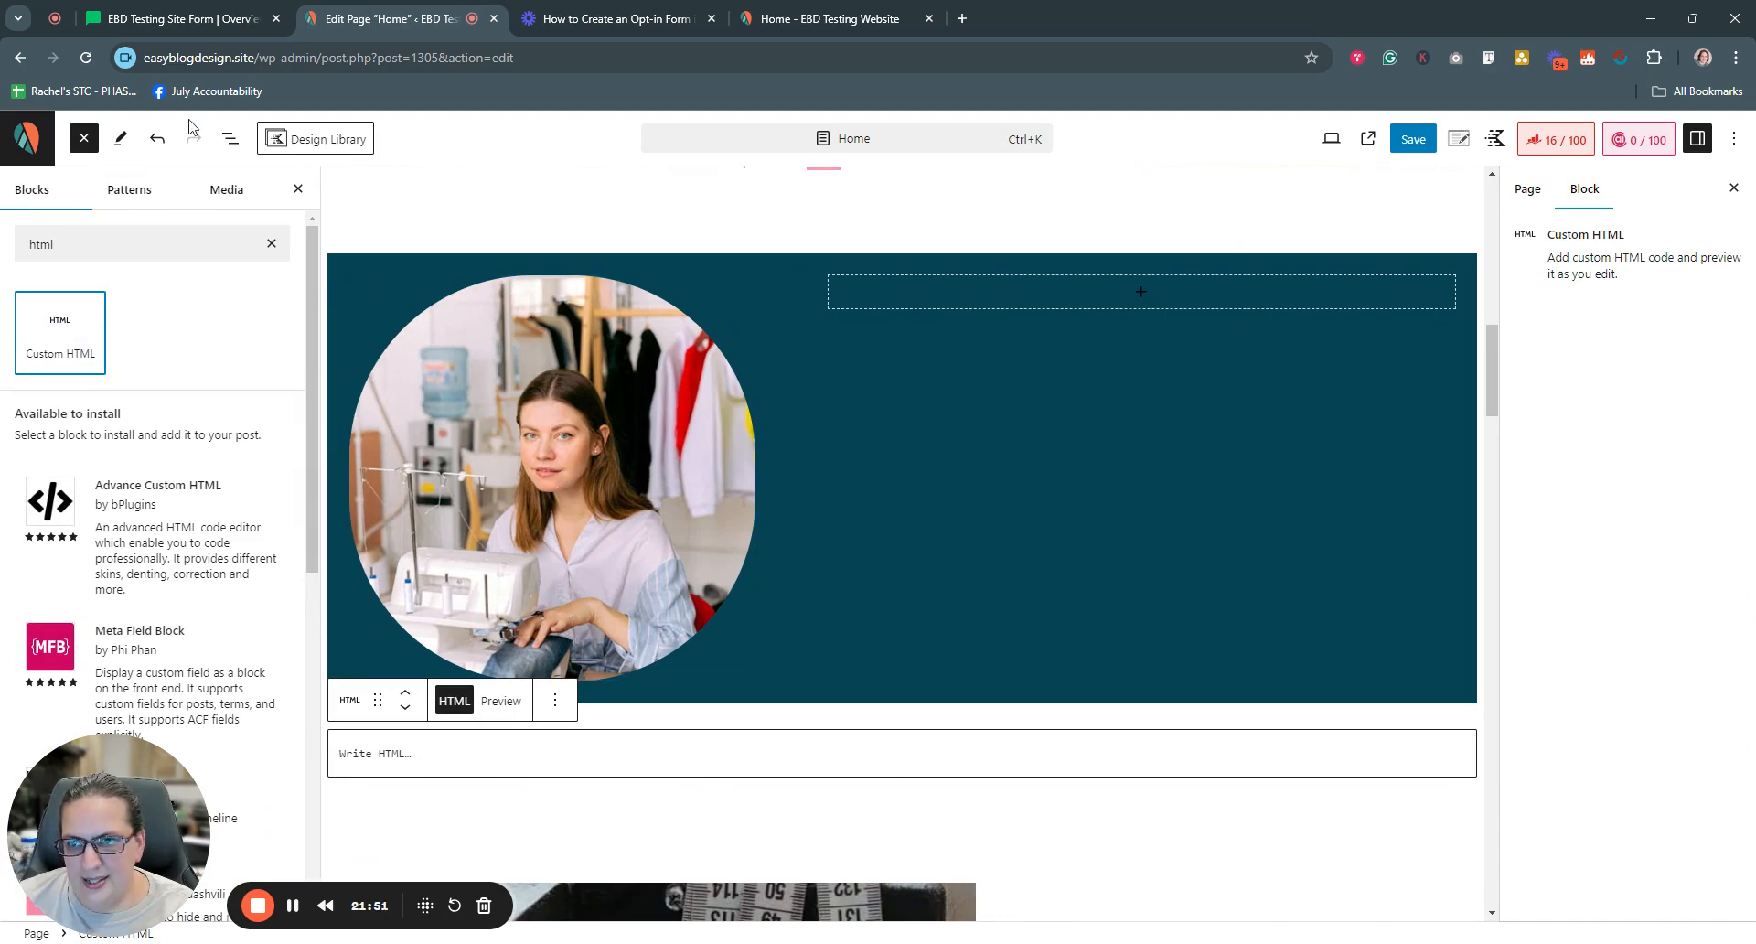
left_click(297, 188)
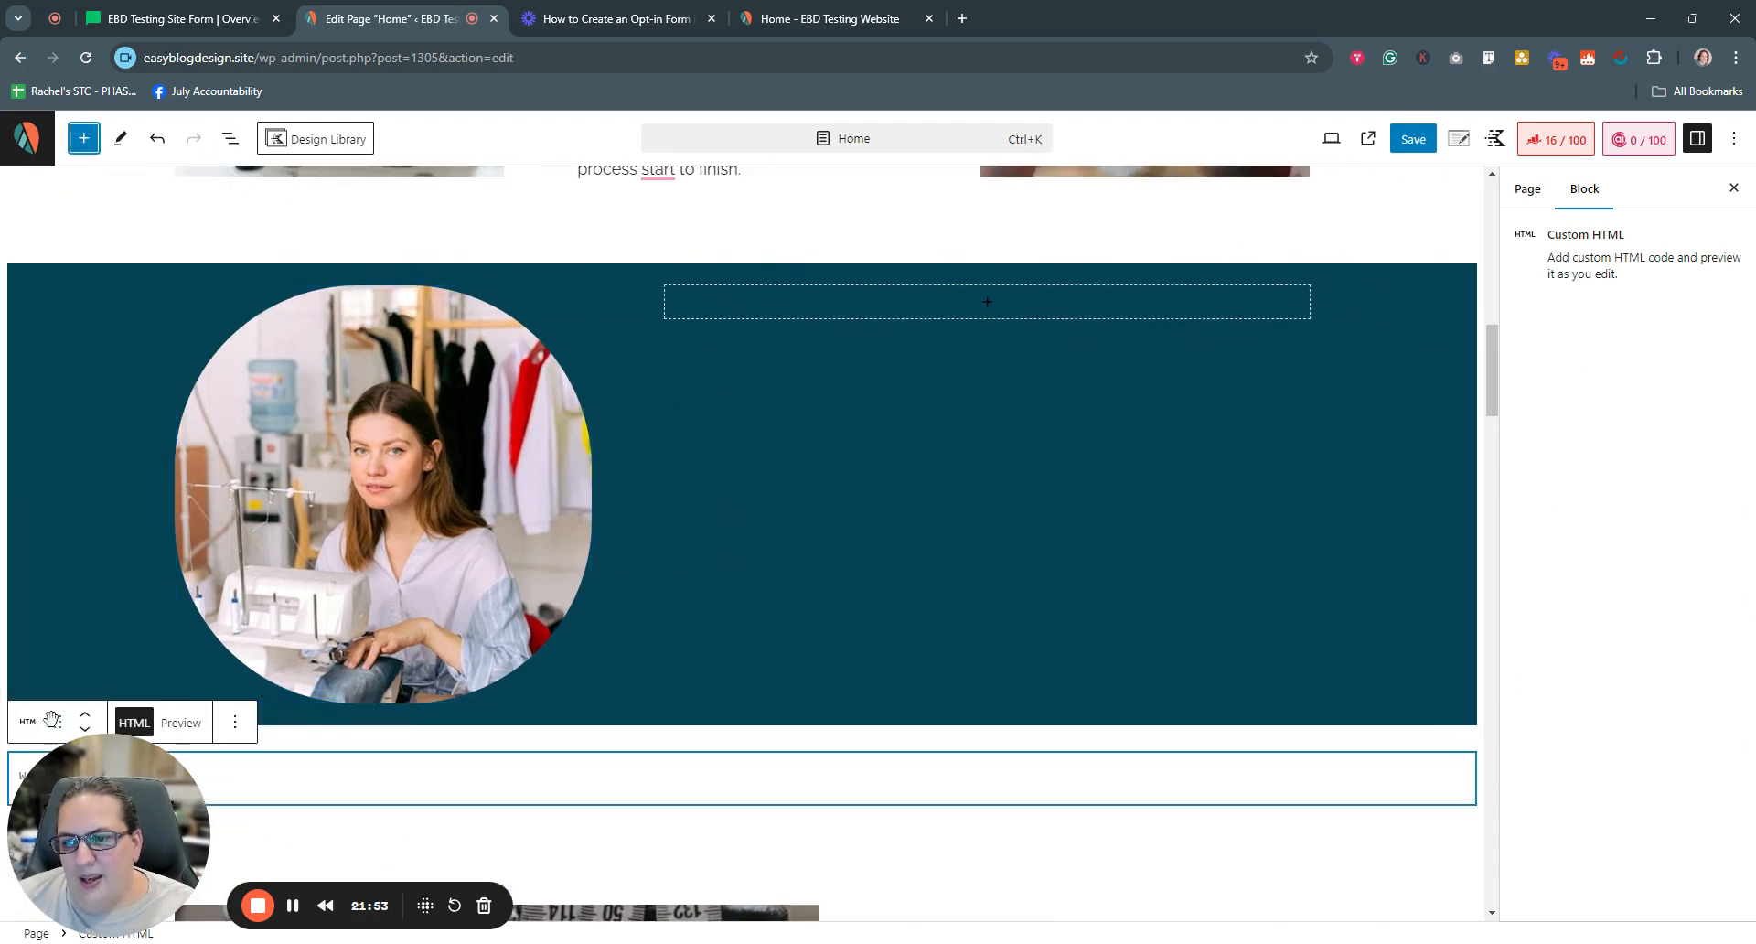
Move the Custom HTML block into the empty column beside the woman's photo and paste the form's embed code into it
left_click_drag(57, 722, 958, 666)
scroll(1006, 722, "down", 3)
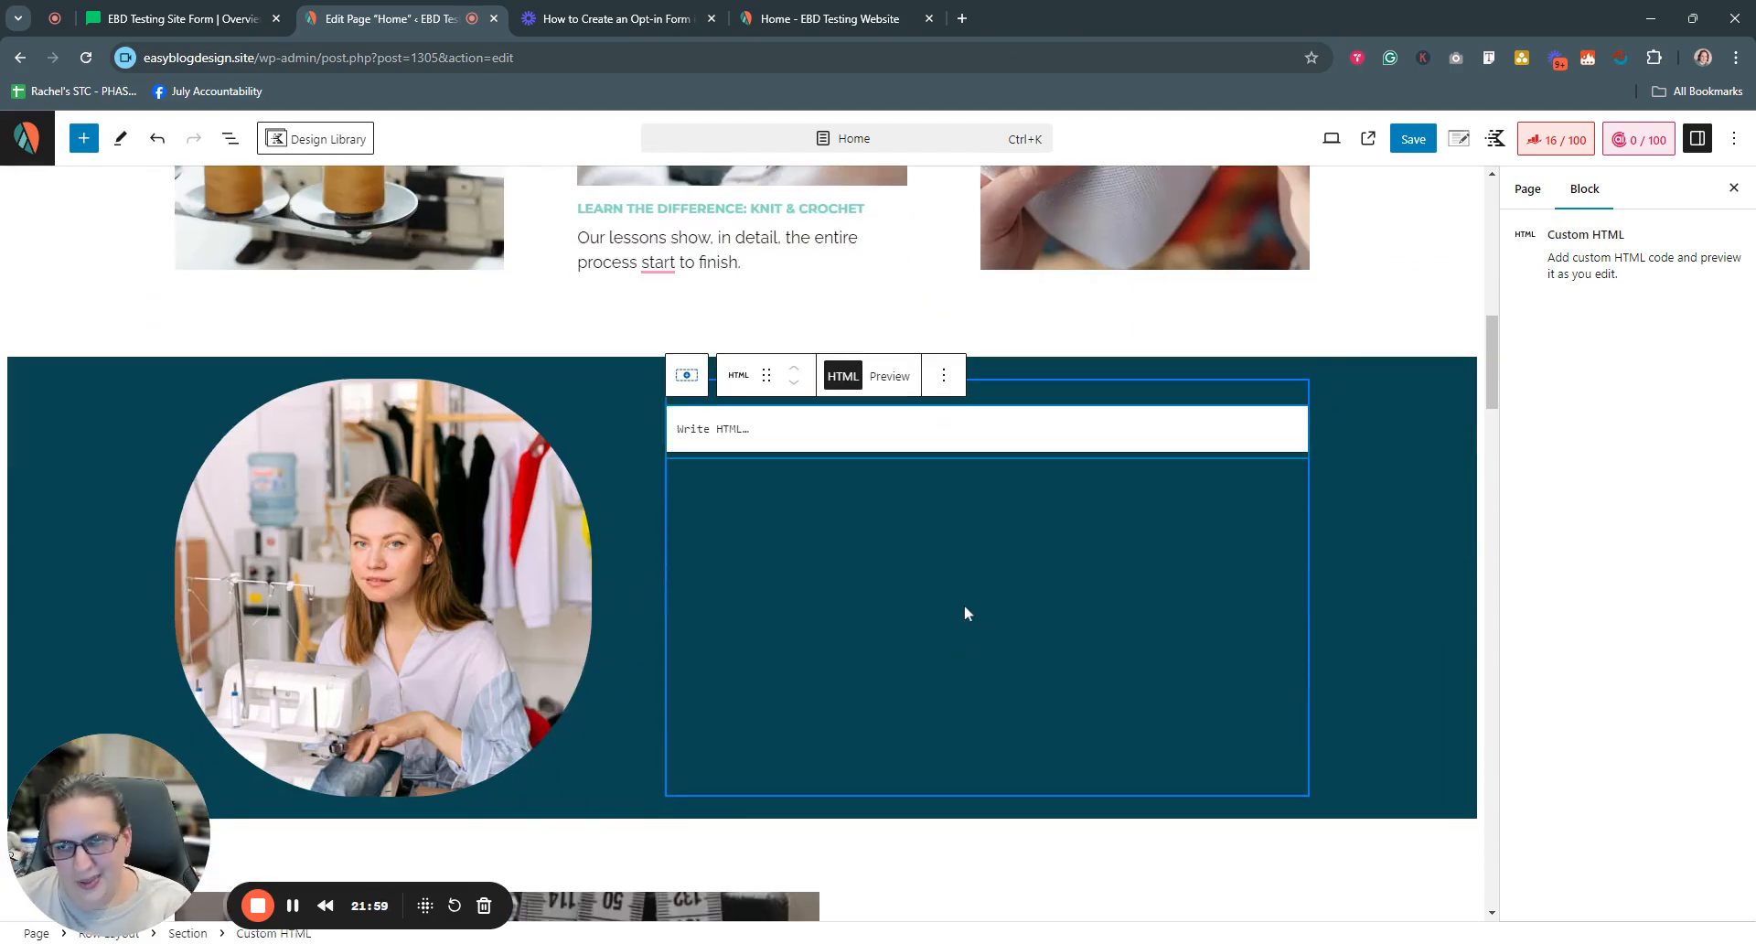
left_click(752, 429)
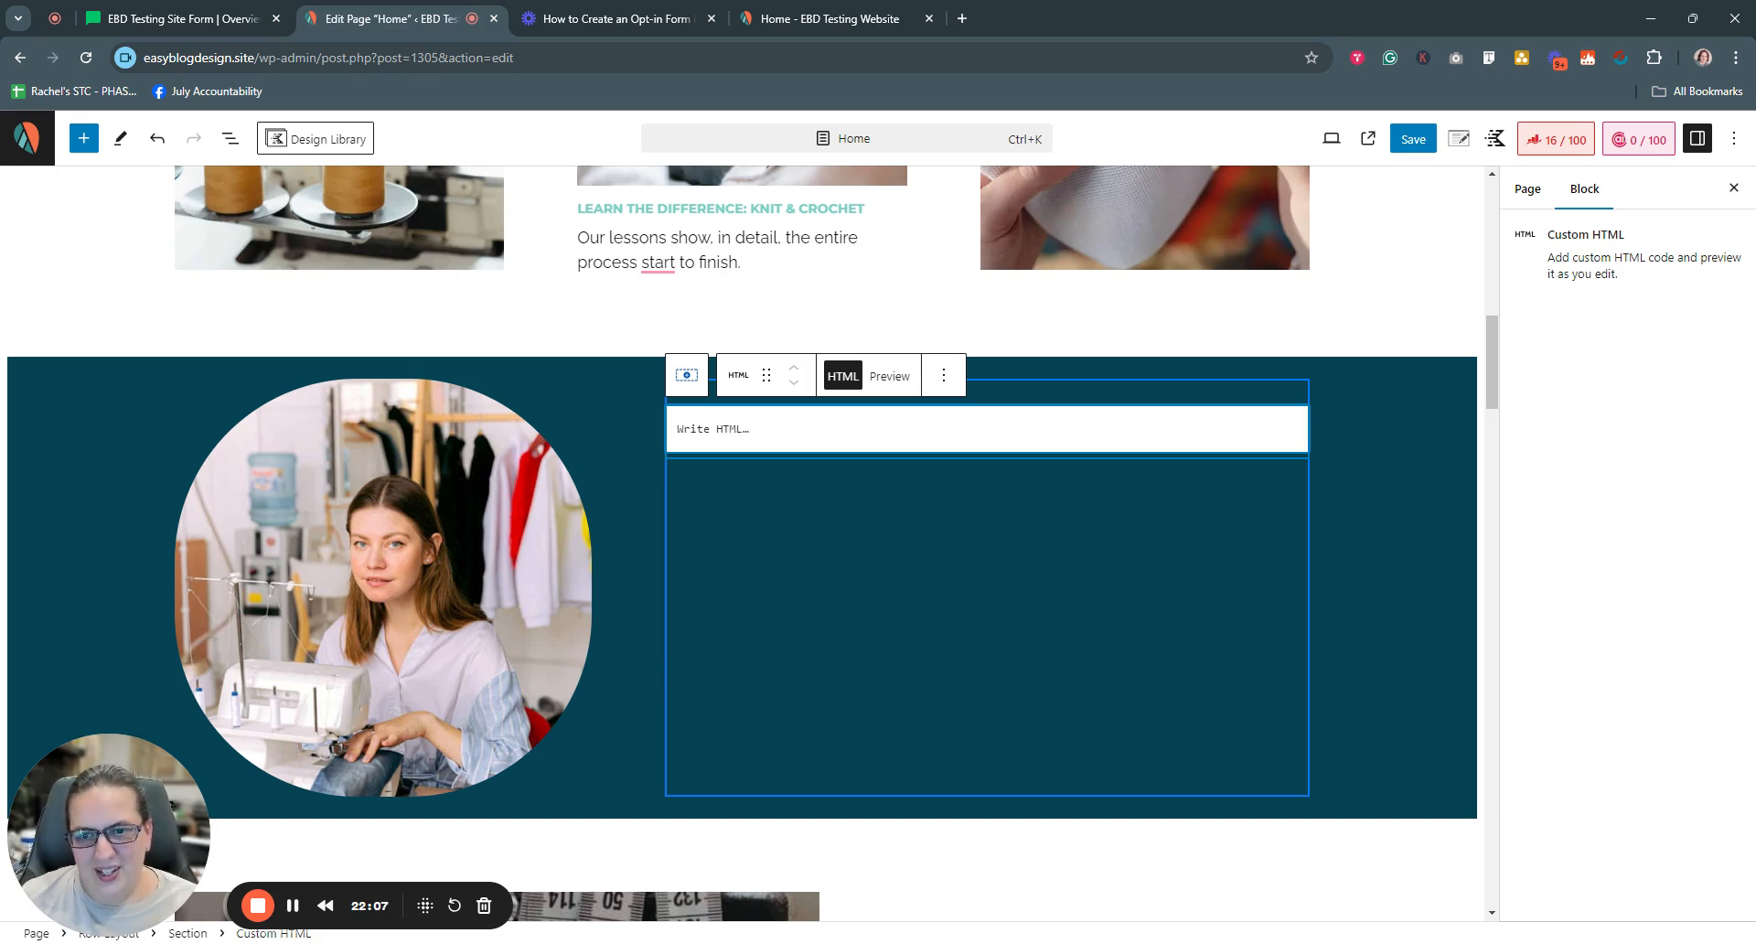
key("ctrl+v")
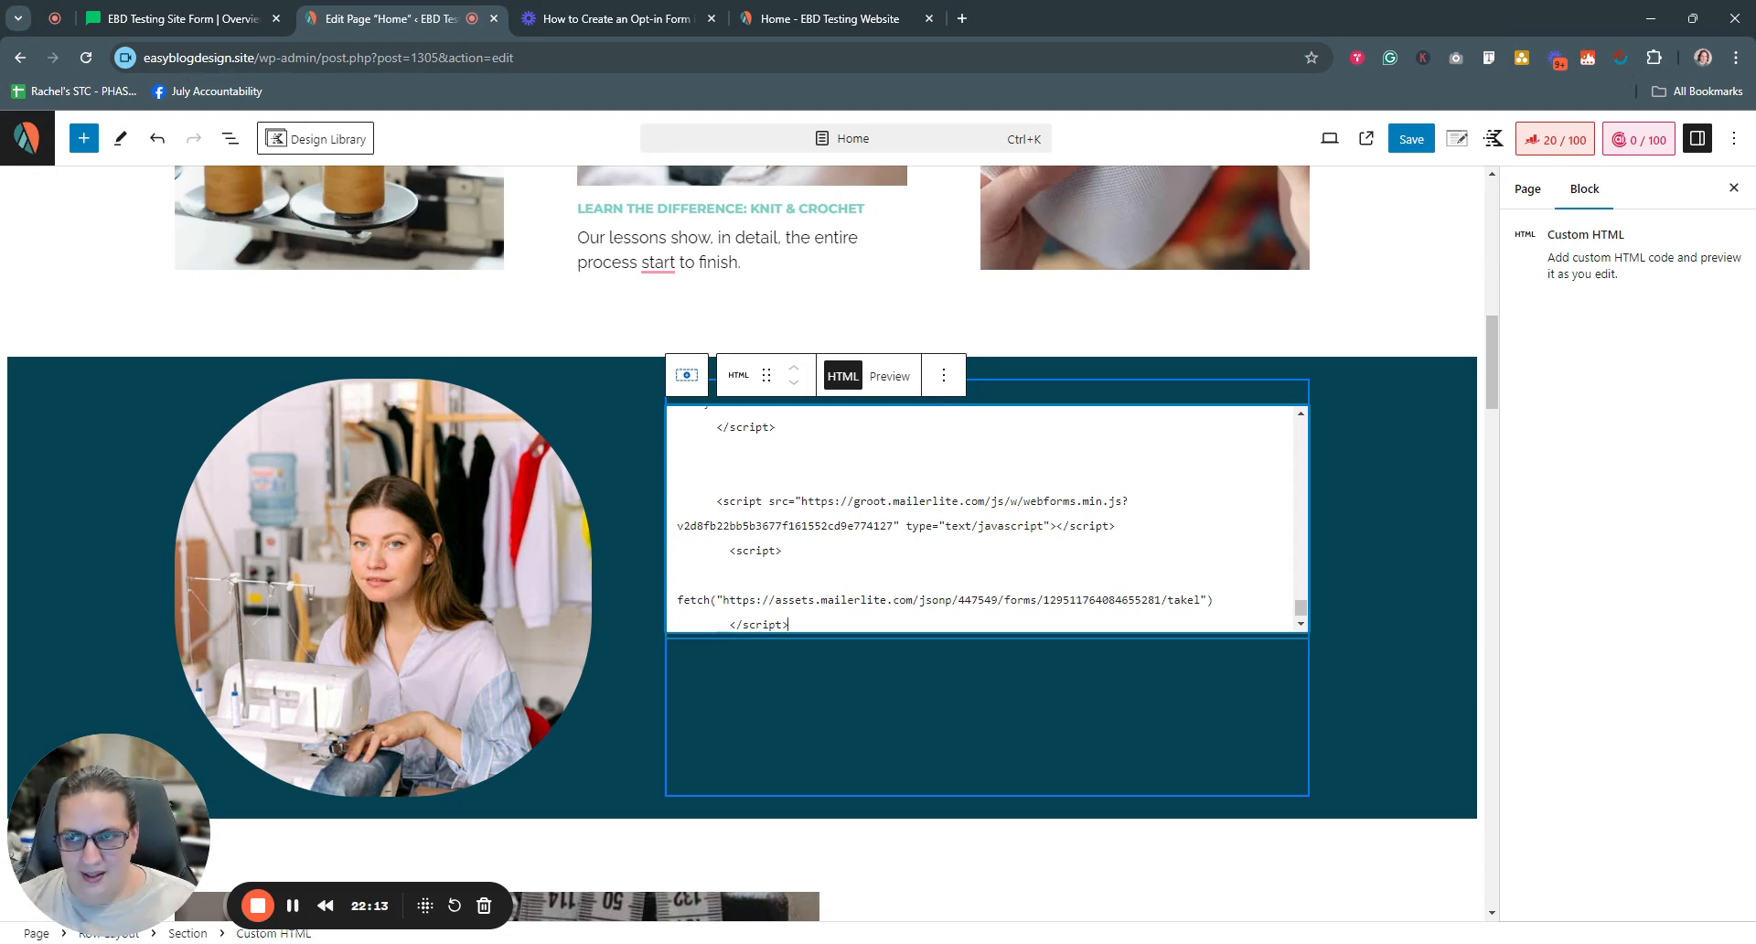
Preview the pasted opt-in form in the Custom HTML block beside the woman's photo
left_click(943, 375)
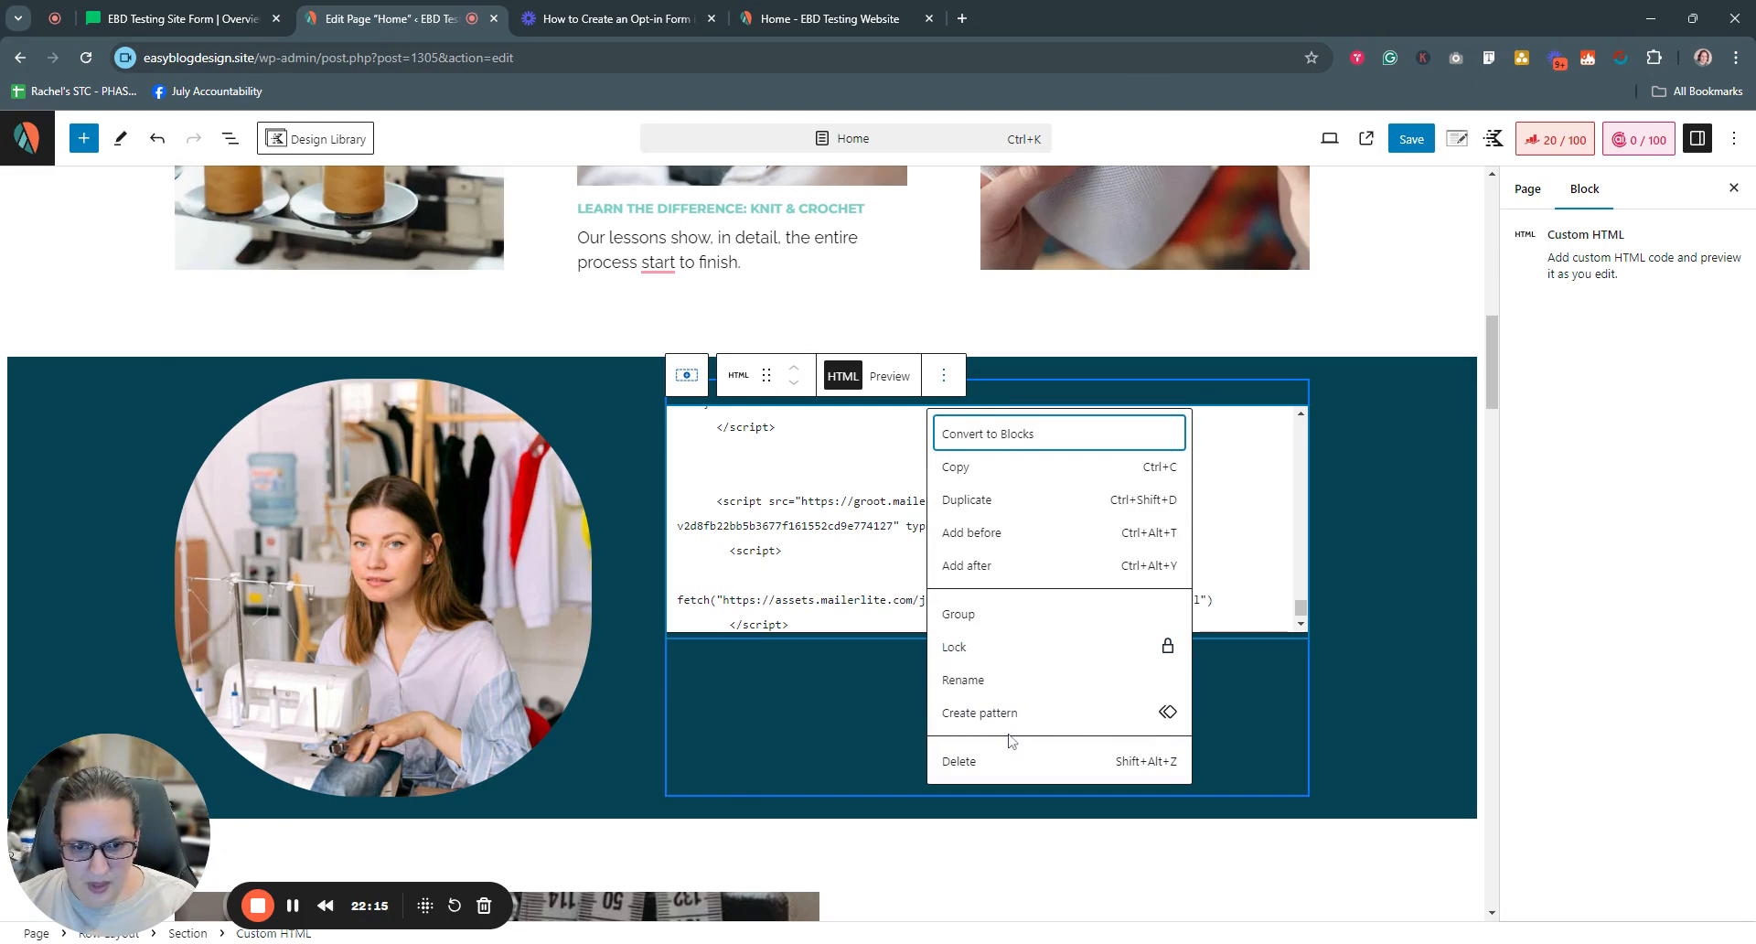
left_click(945, 383)
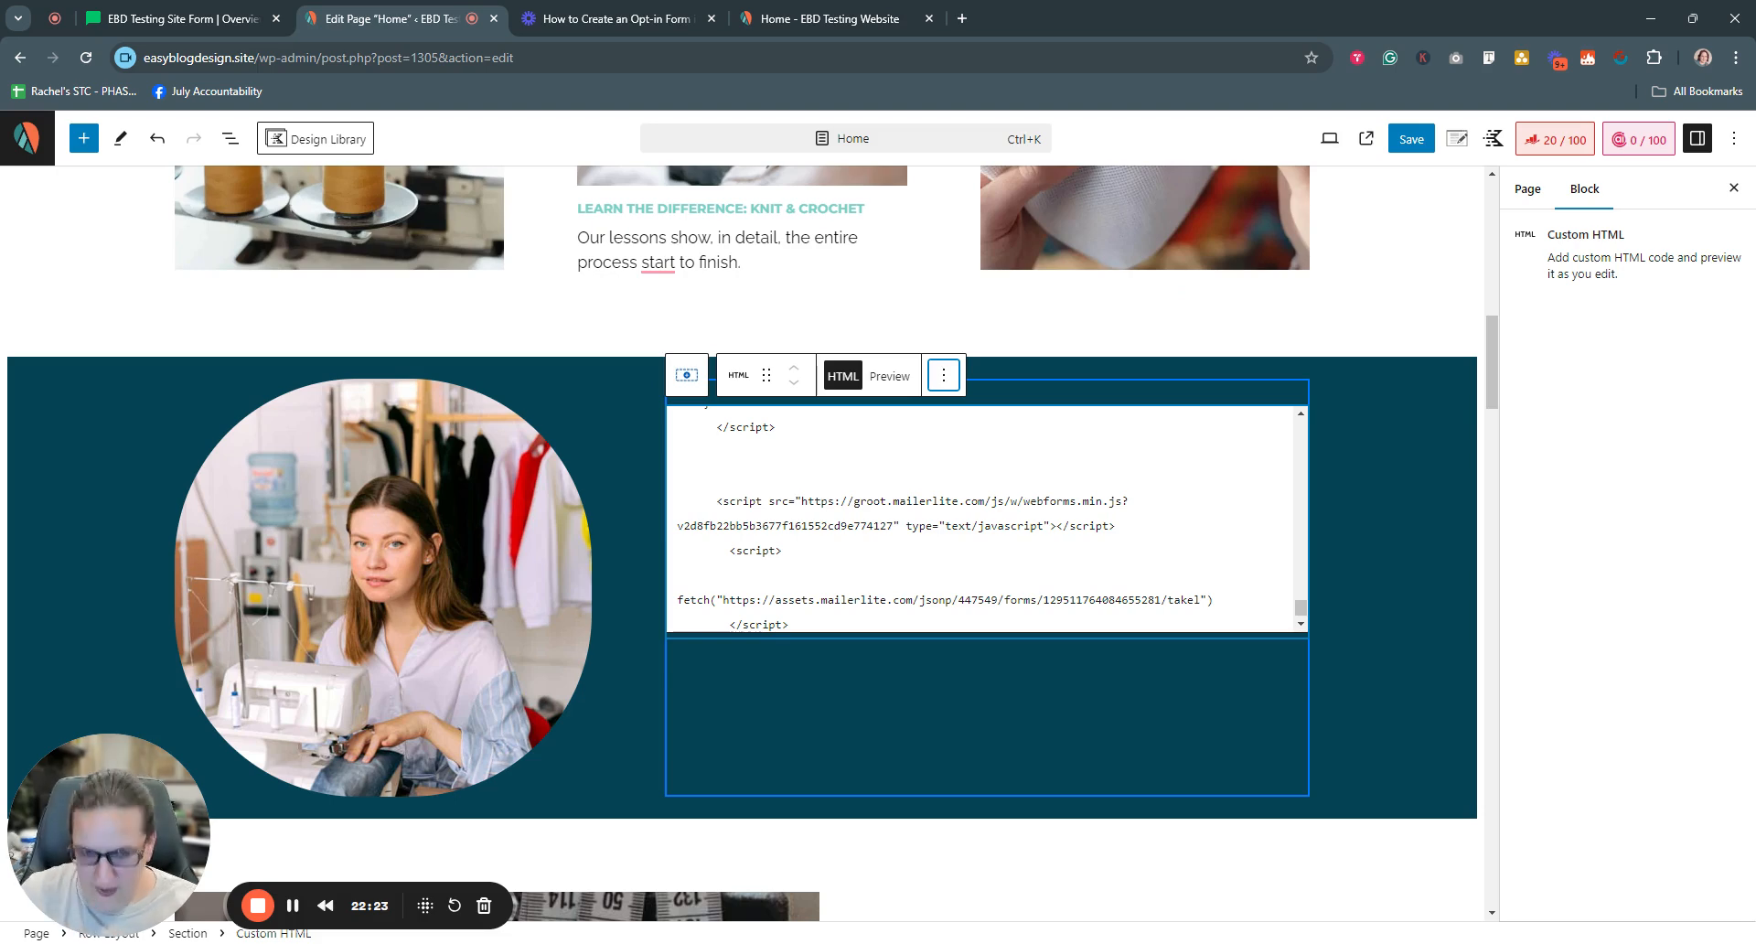
left_click(890, 377)
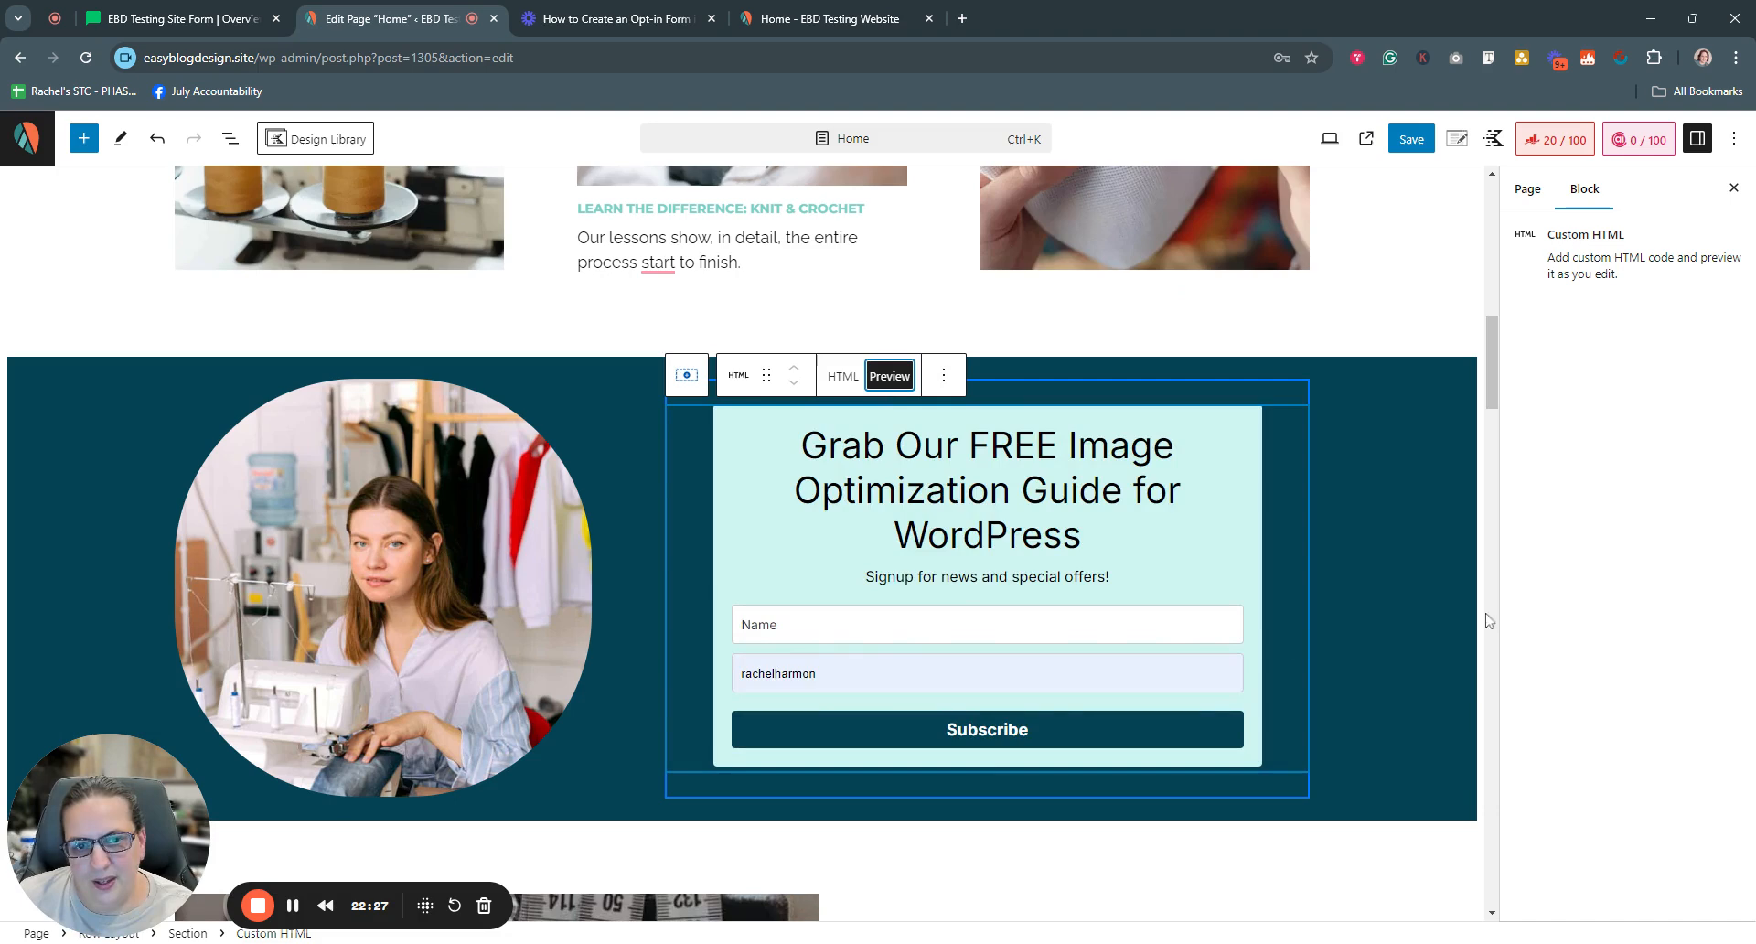
left_click(1421, 609)
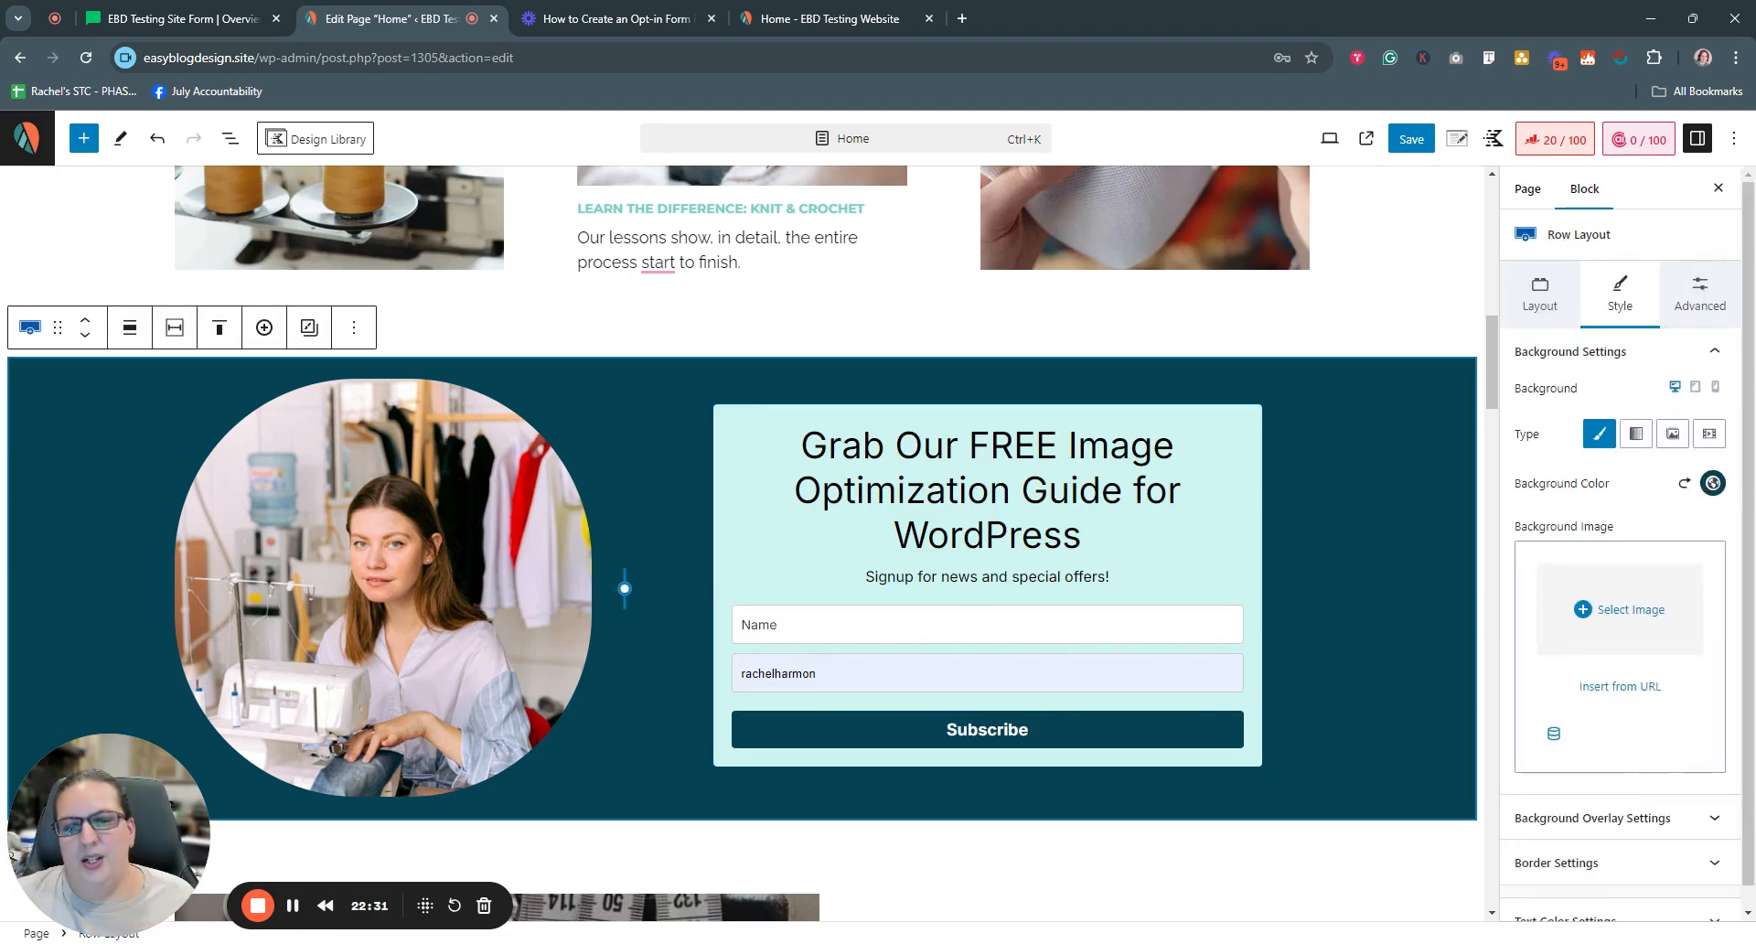
scroll(1401, 605, "down", 1)
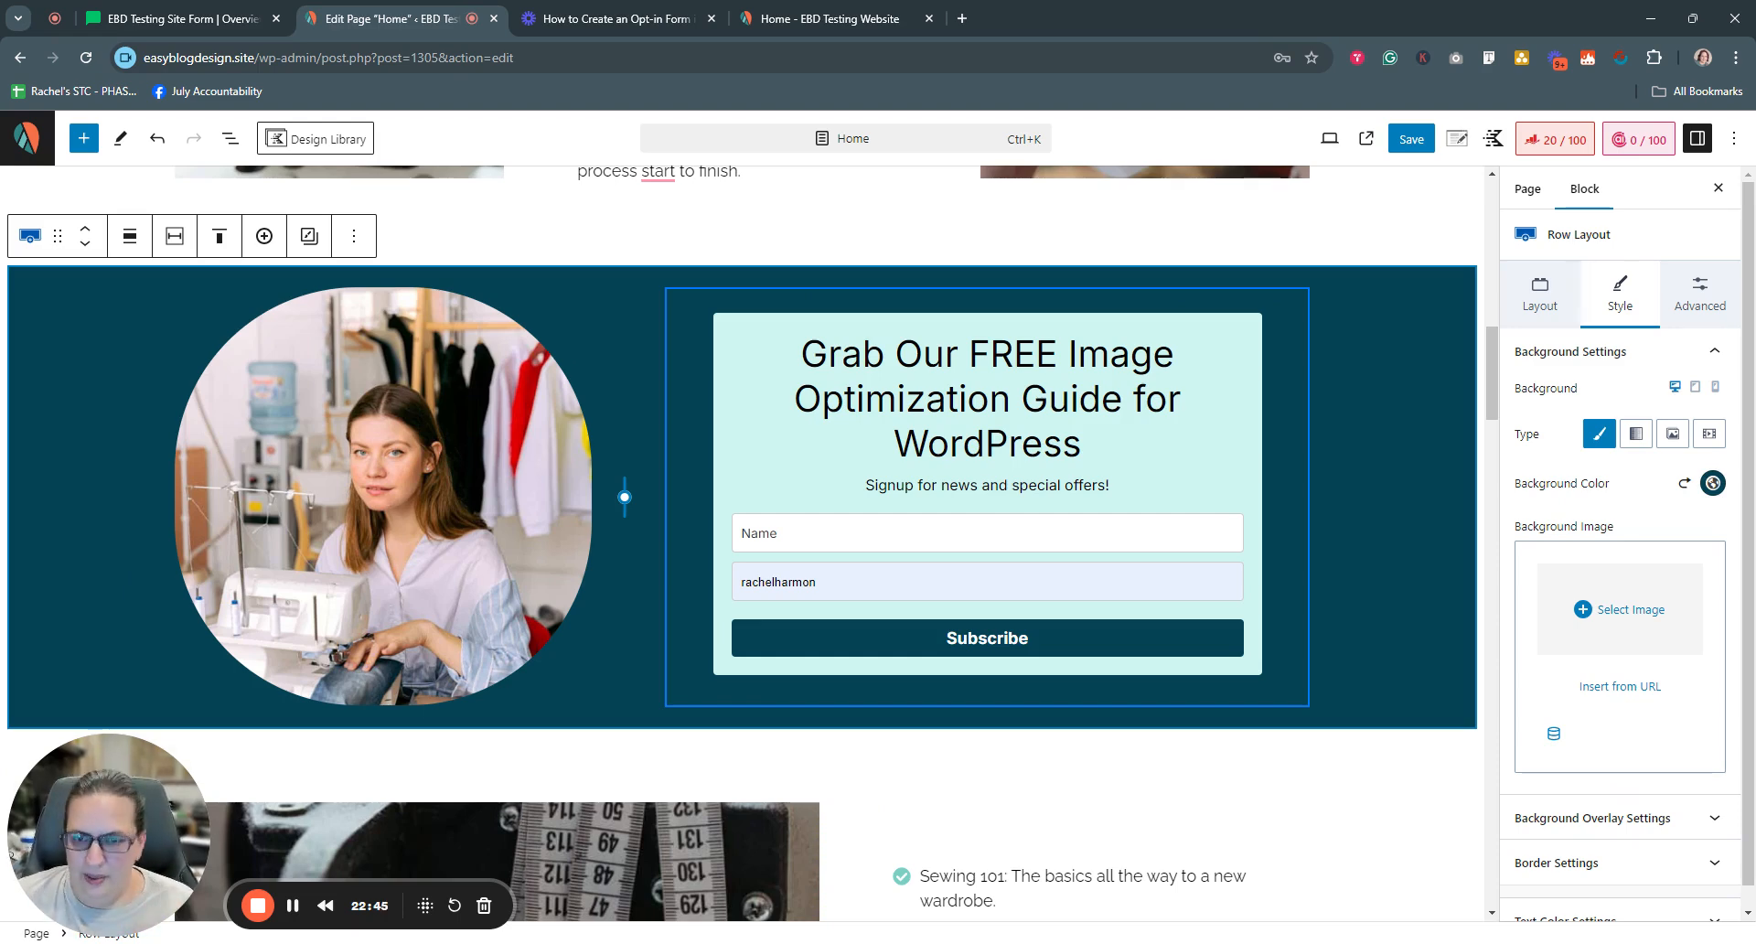
Clear the autofilled text from the email field in the form preview and select the dark teal row
left_click(823, 581)
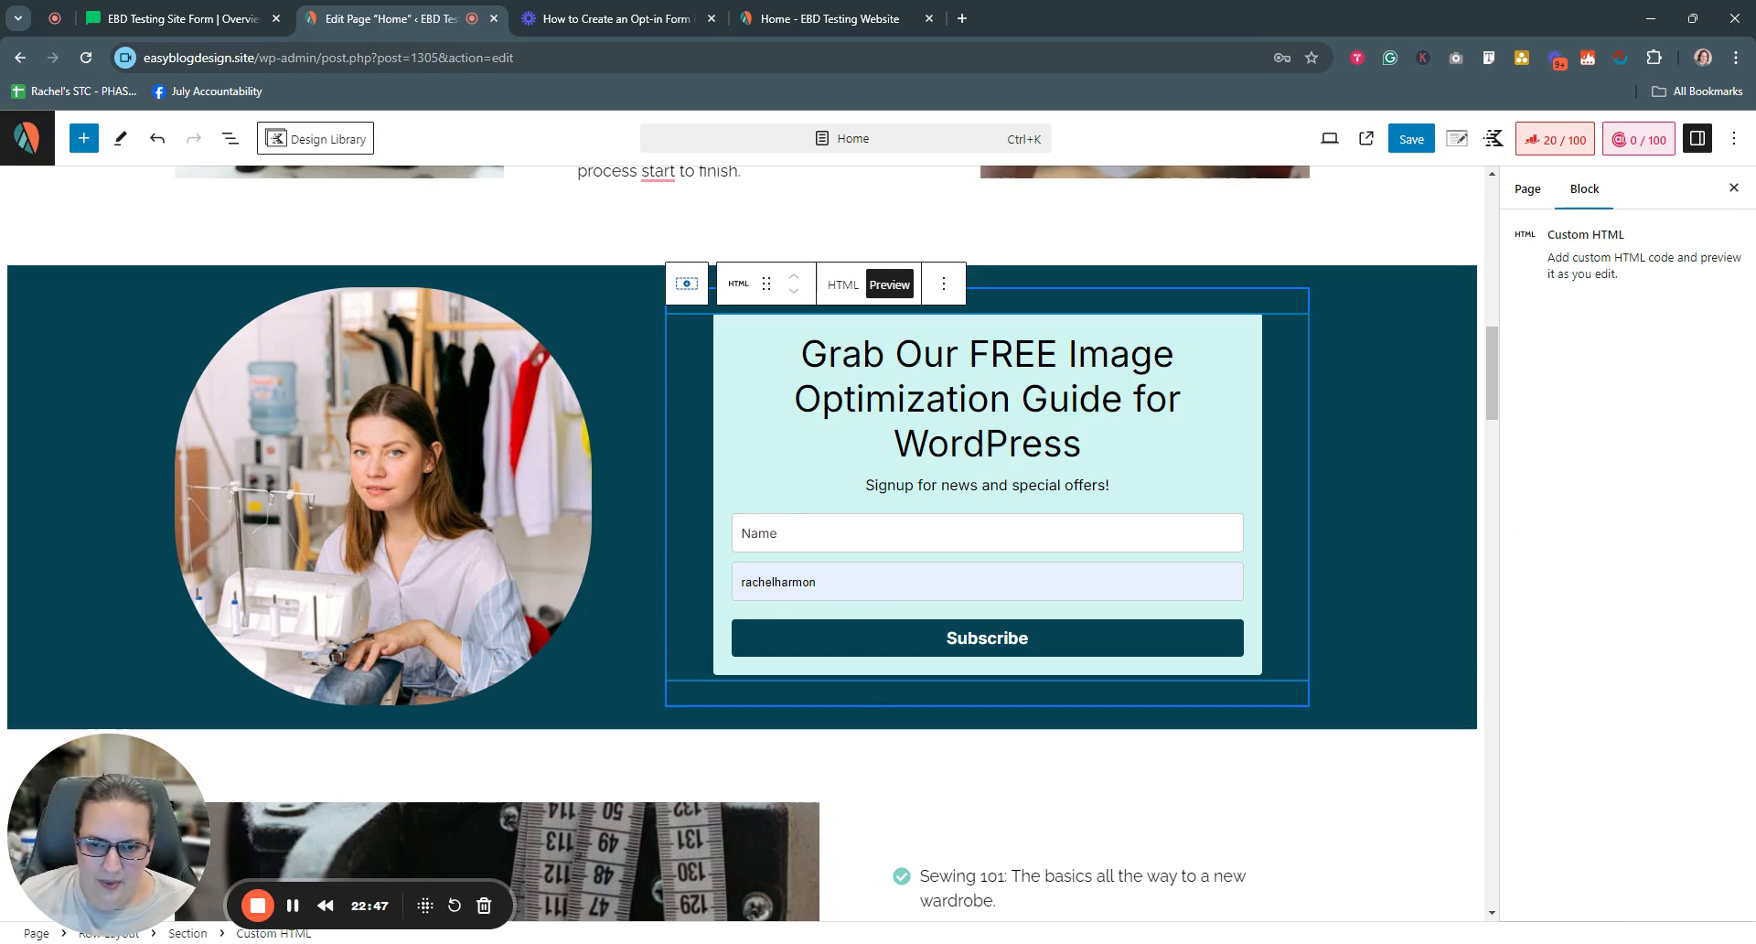
left_click_drag(820, 581, 761, 581)
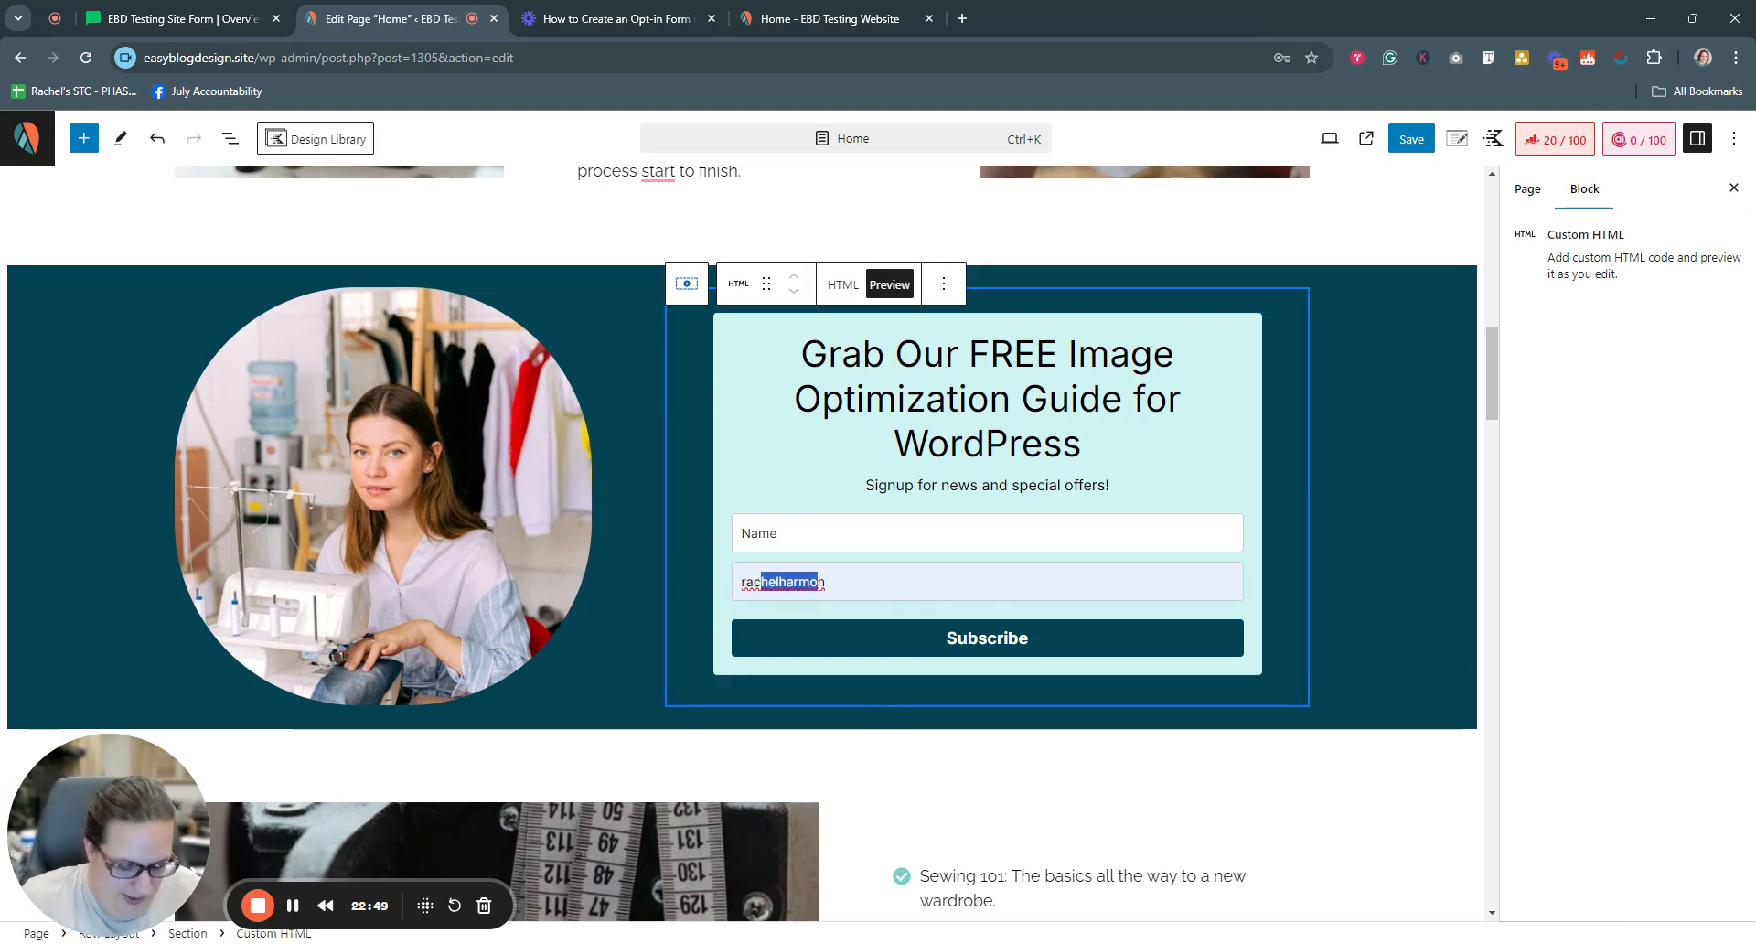
key("BackSpace")
key("BackSpace")
key("BackSpace")
key("BackSpace")
key("BackSpace")
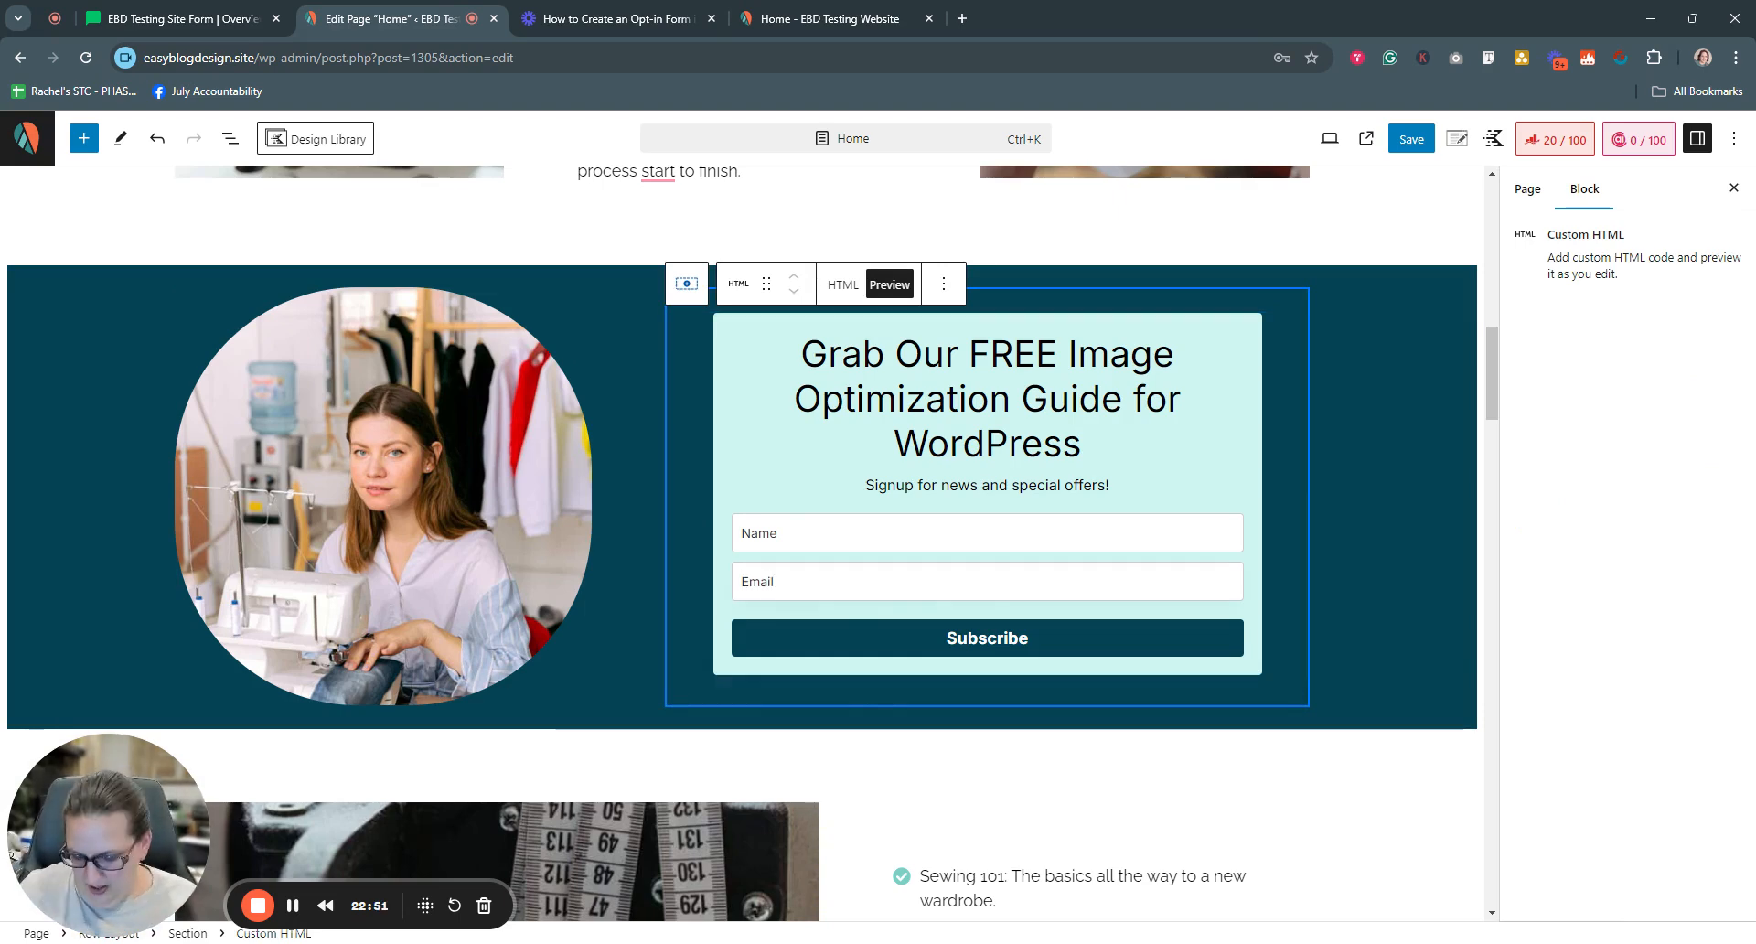
left_click(1395, 567)
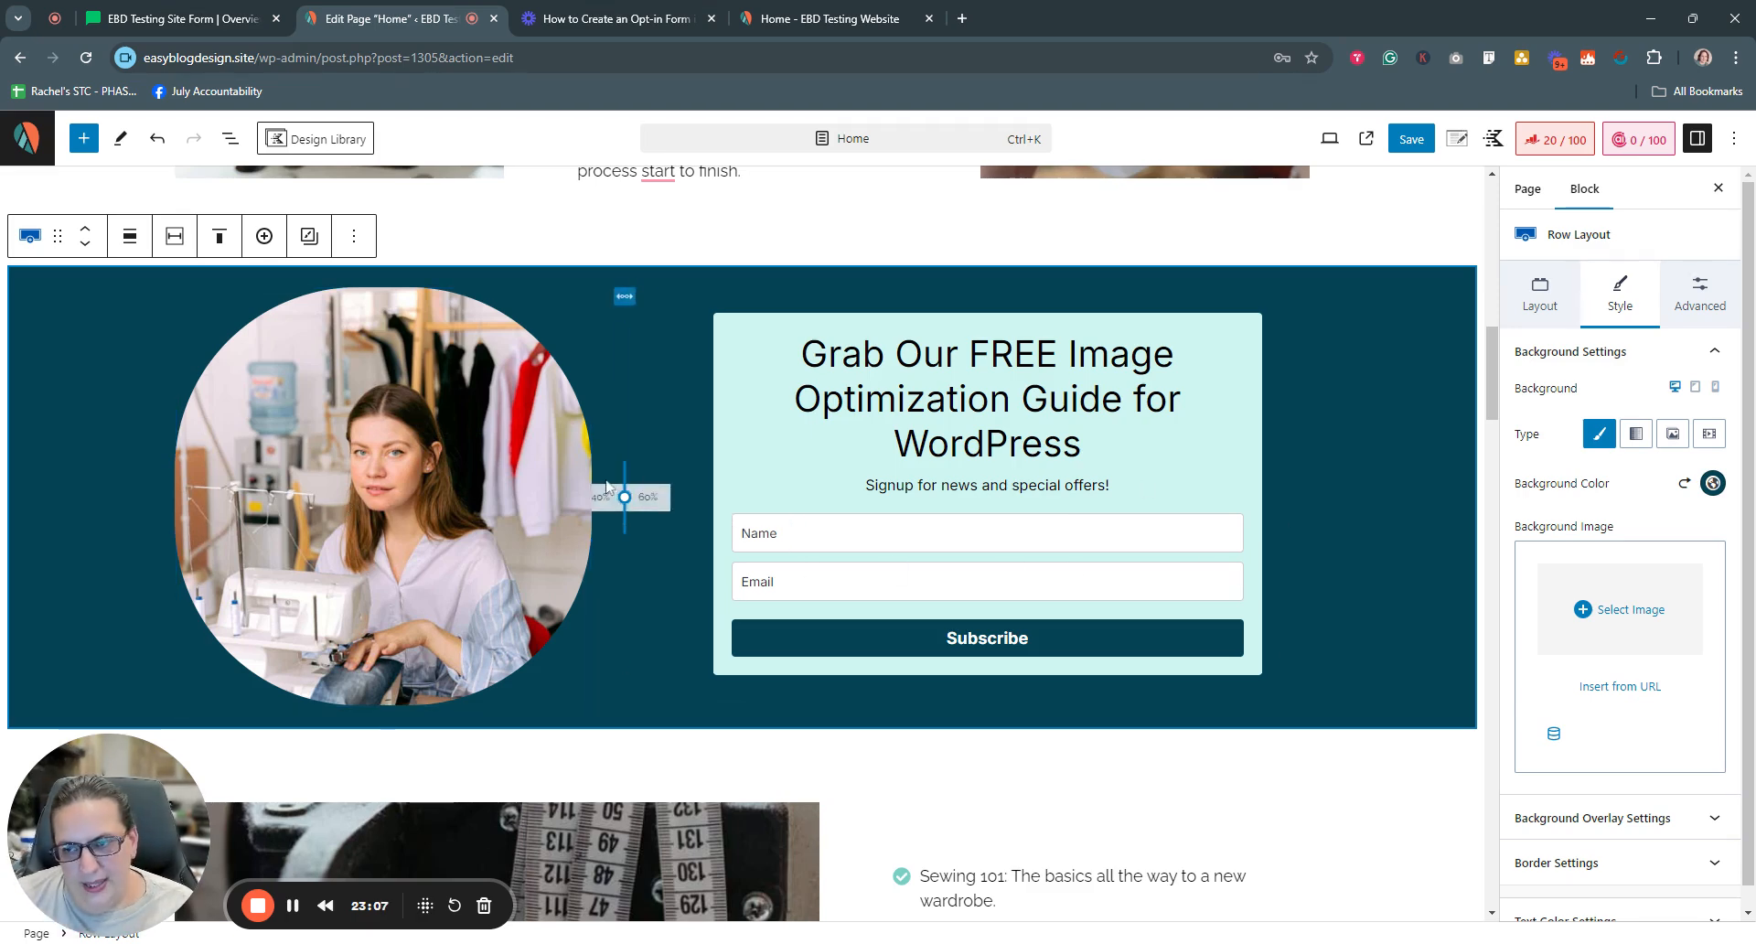
Switch to MailerLite, edit the form's design to use the Fullwidth layout, and finish editing
left_click(183, 12)
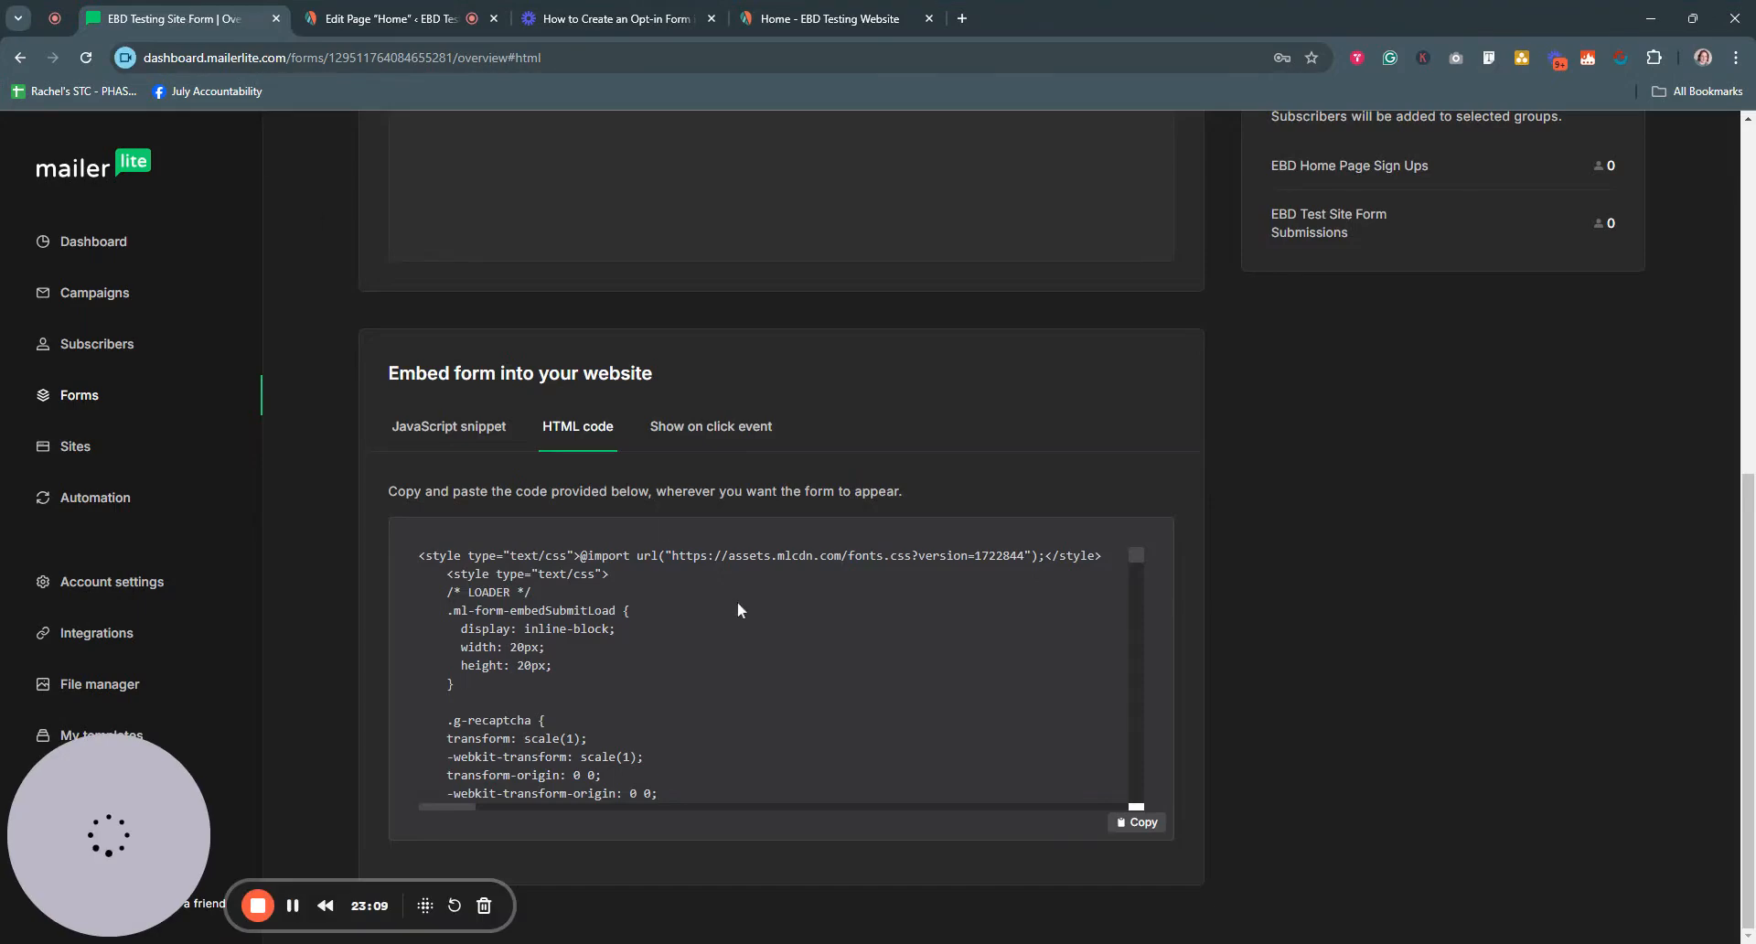
left_click(1126, 460)
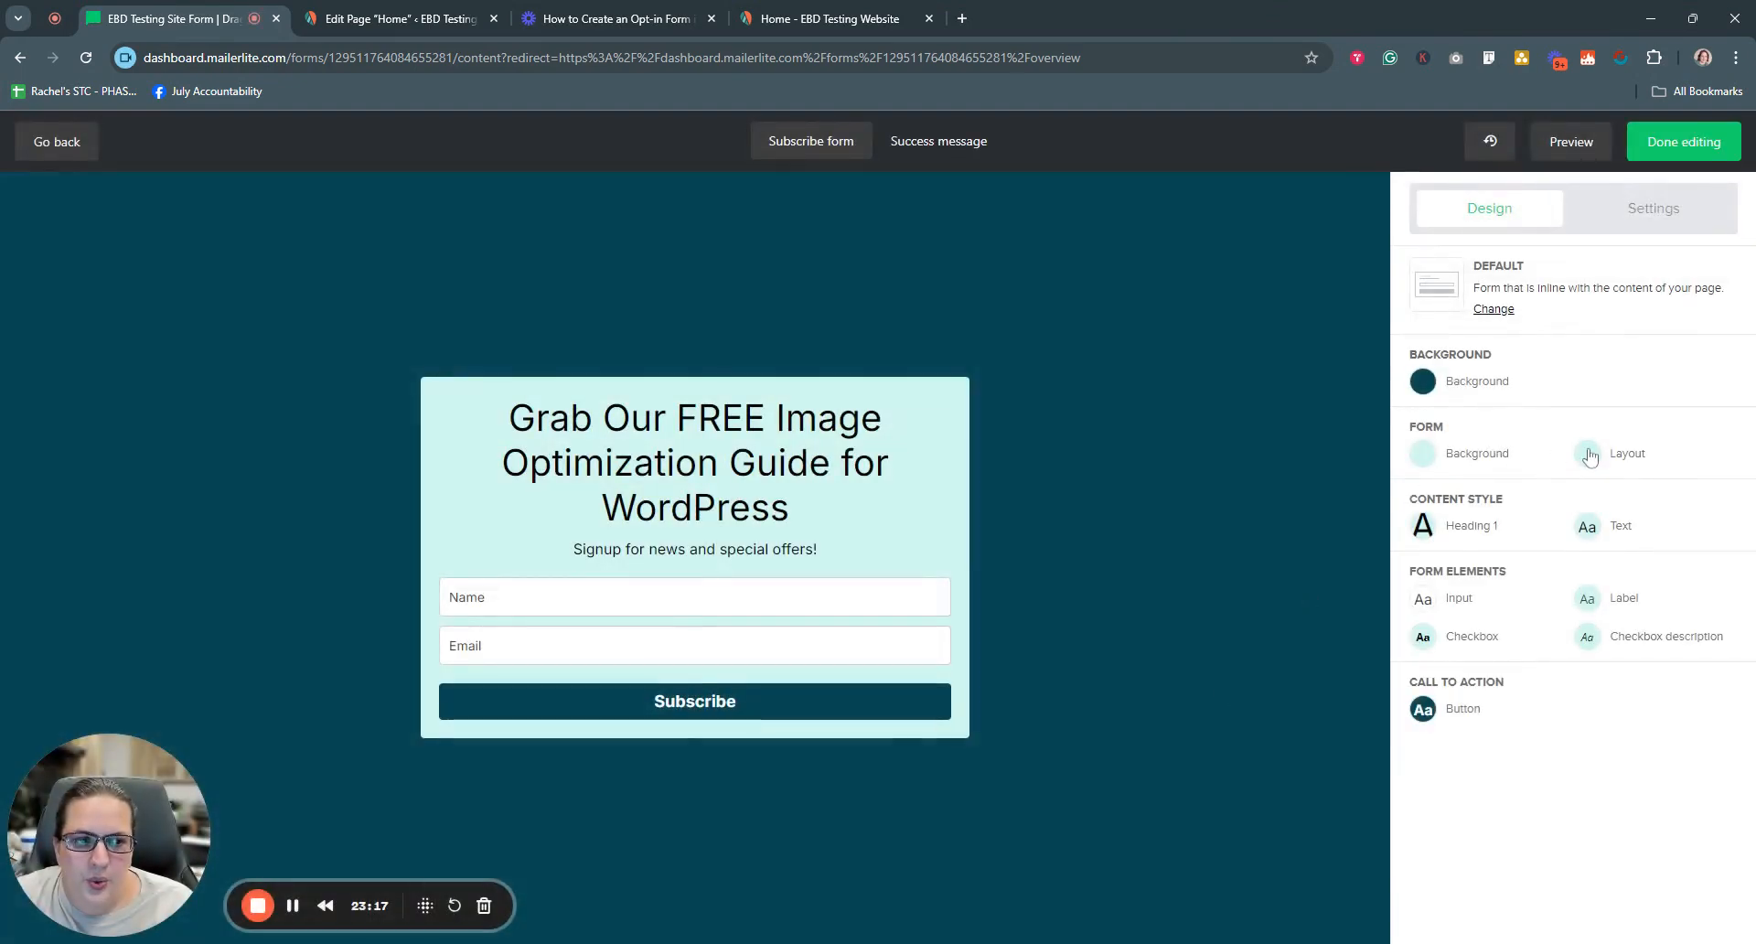
left_click(1589, 456)
left_click(1509, 399)
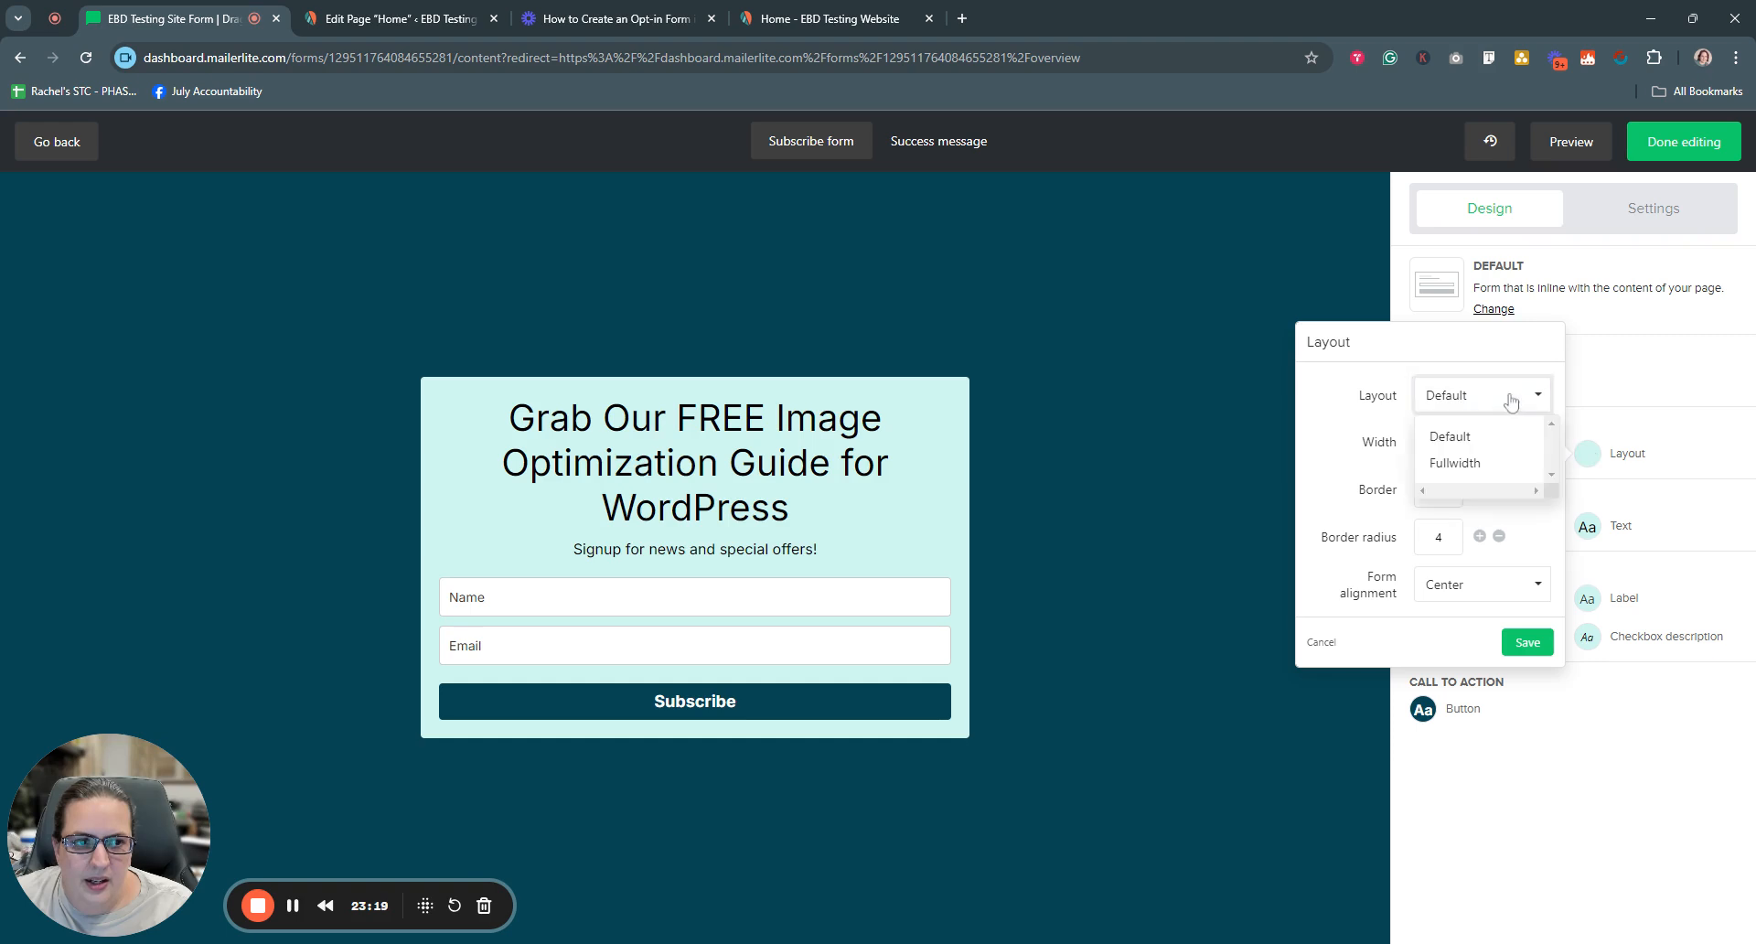
left_click(1475, 466)
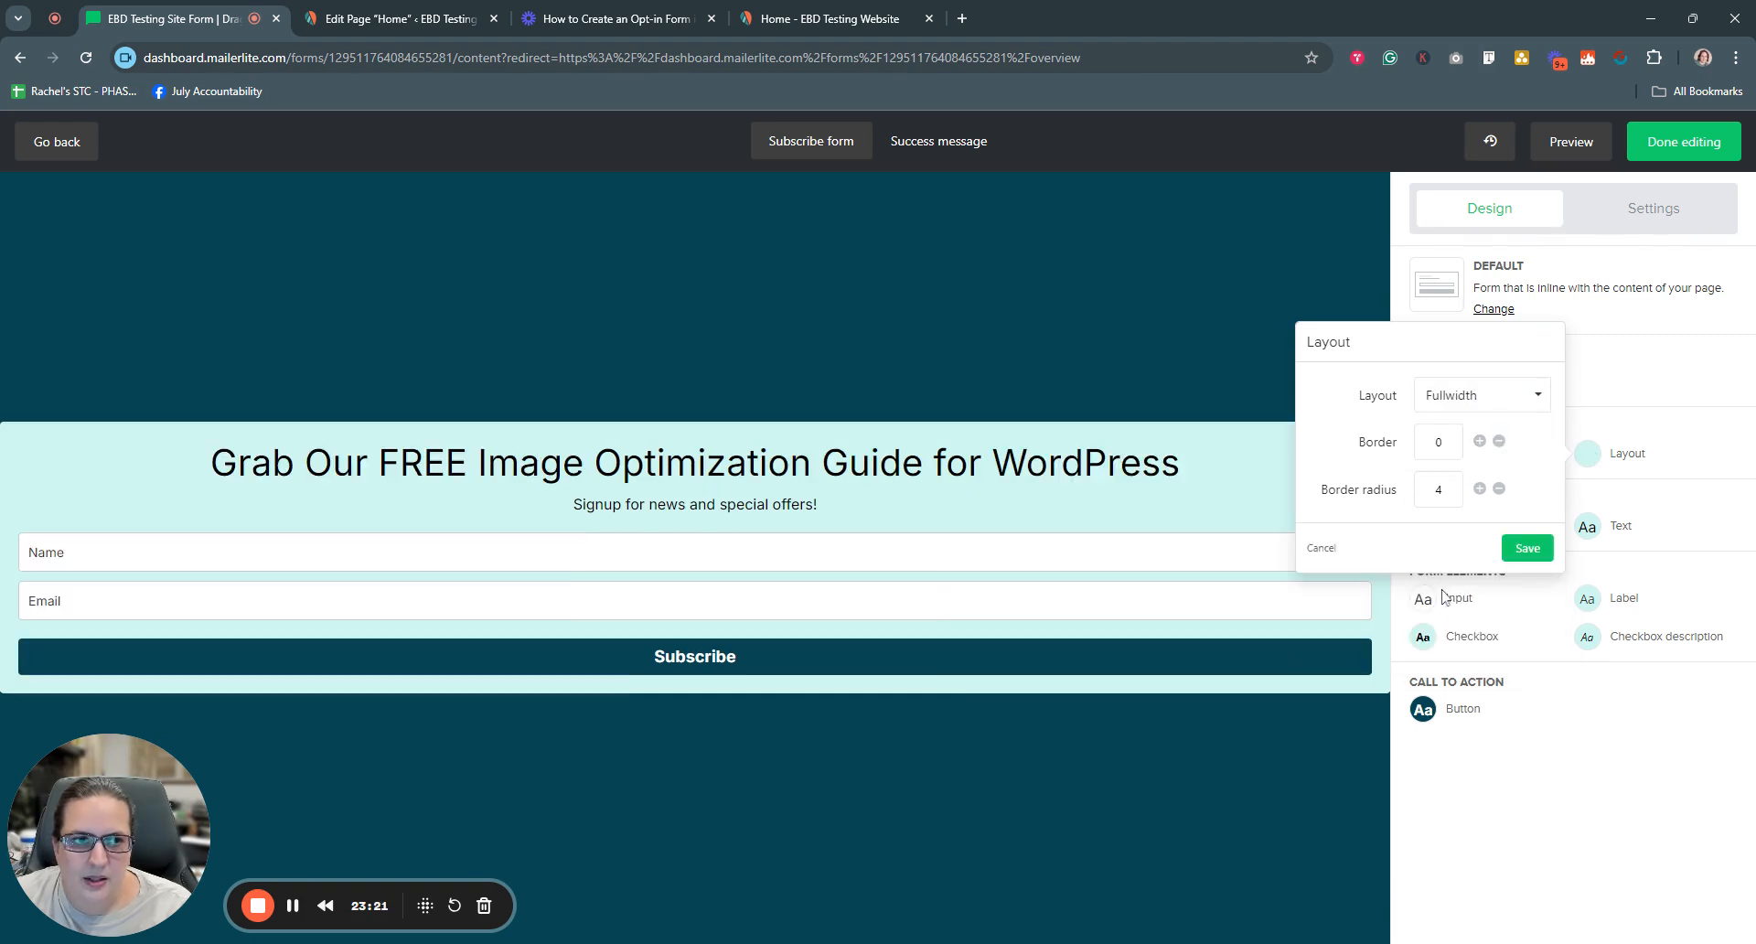
left_click(1709, 139)
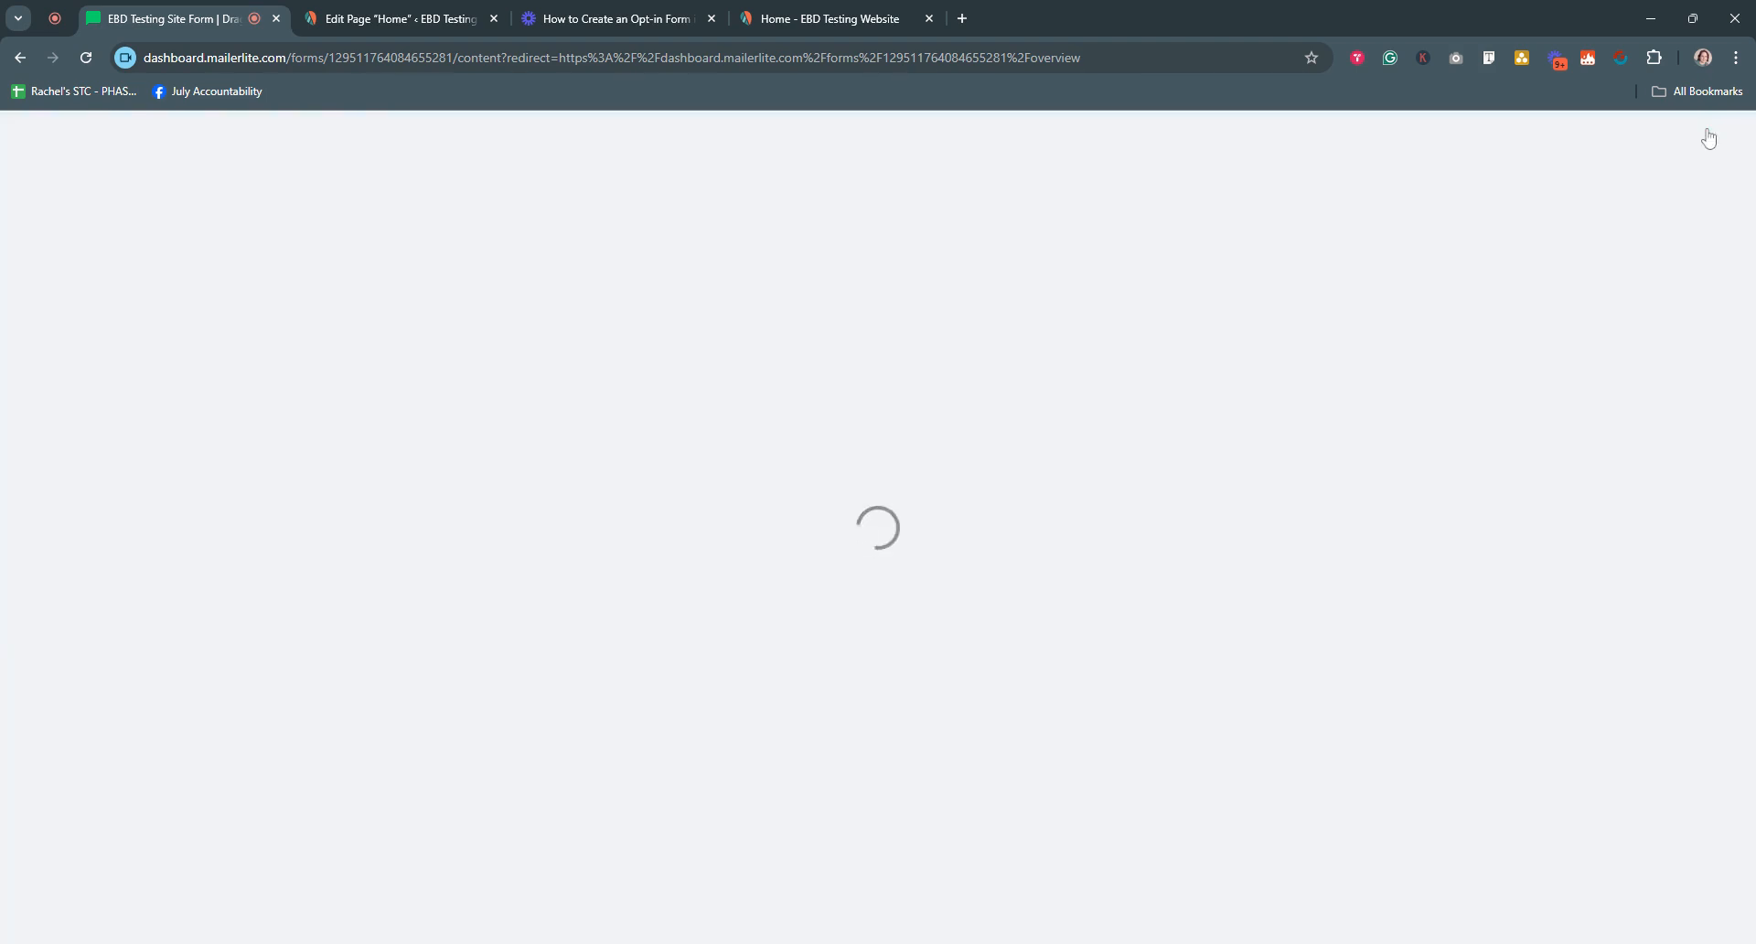
Switch to the WordPress editor, reduce the dark teal row to 1 column, and delete the section containing the woman's photo
left_click(378, 20)
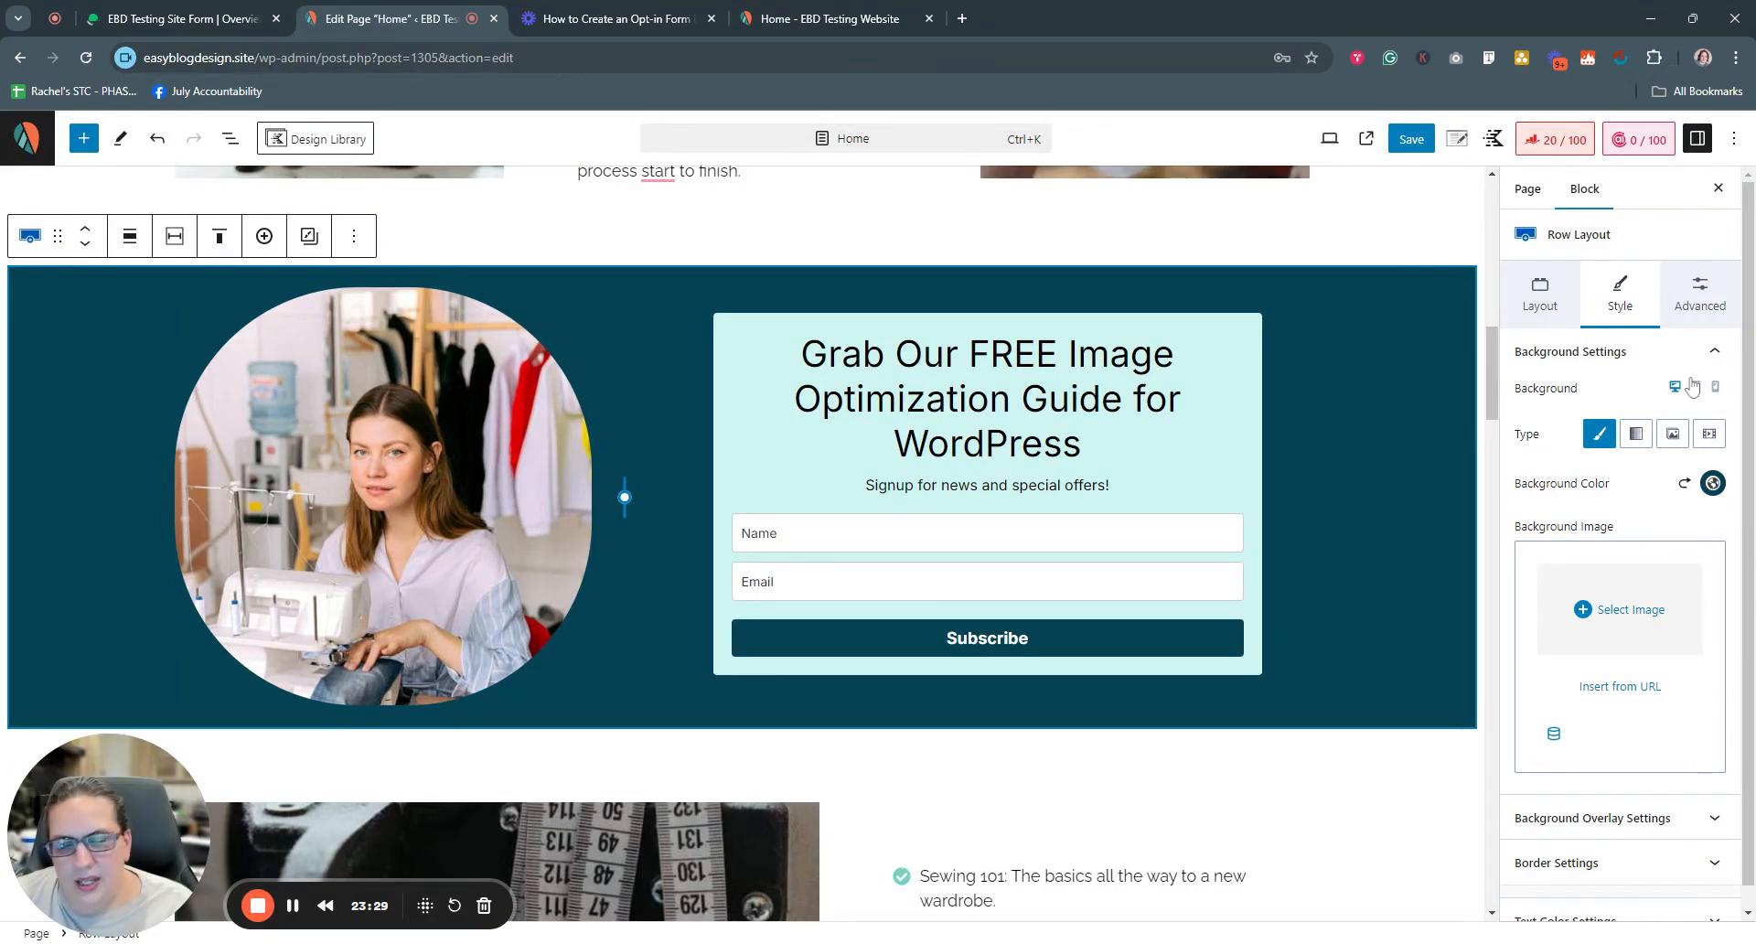
left_click(1553, 297)
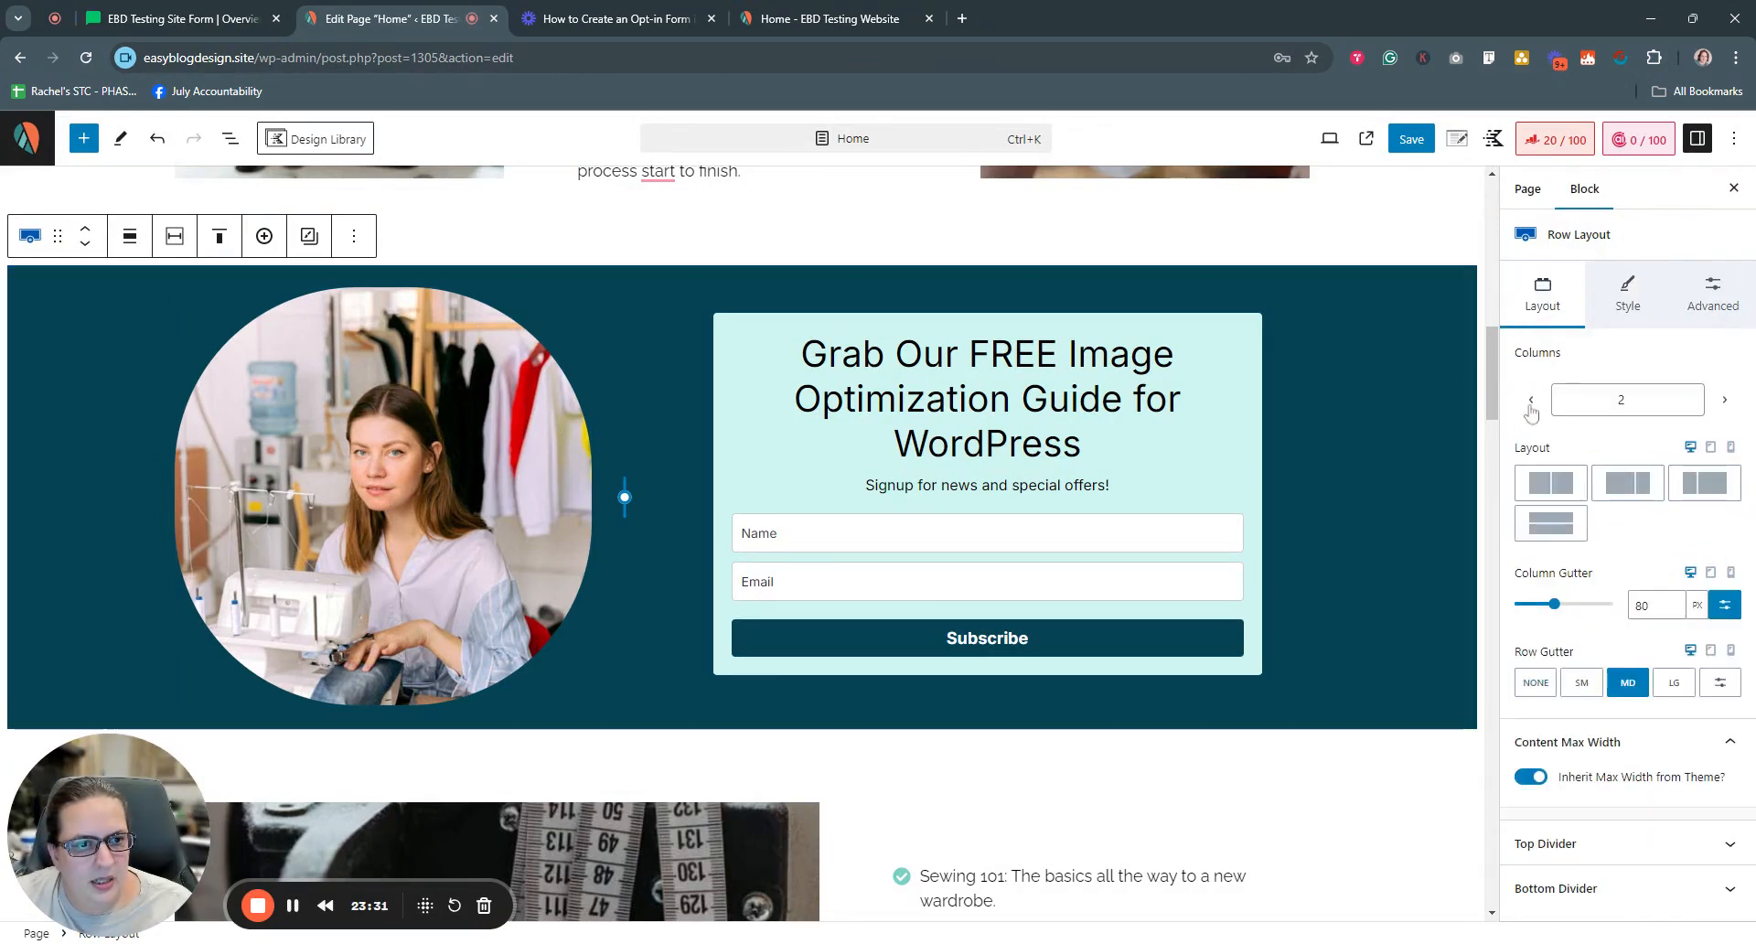
left_click(1531, 399)
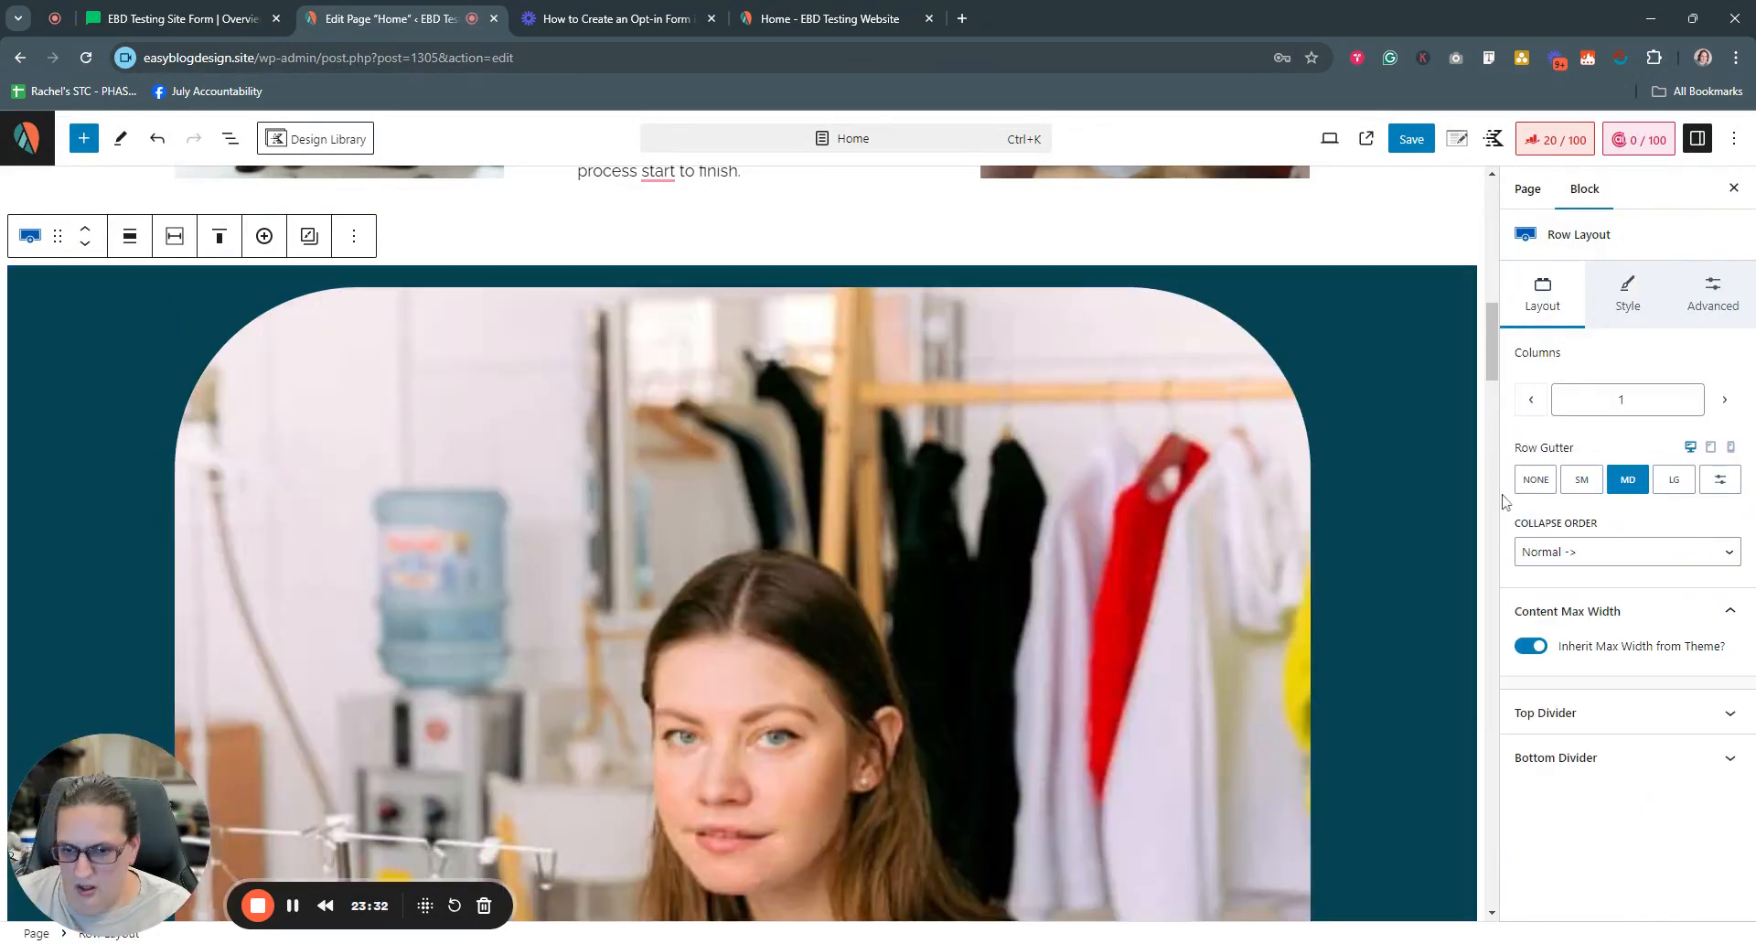
left_click(1257, 375)
left_click(196, 258)
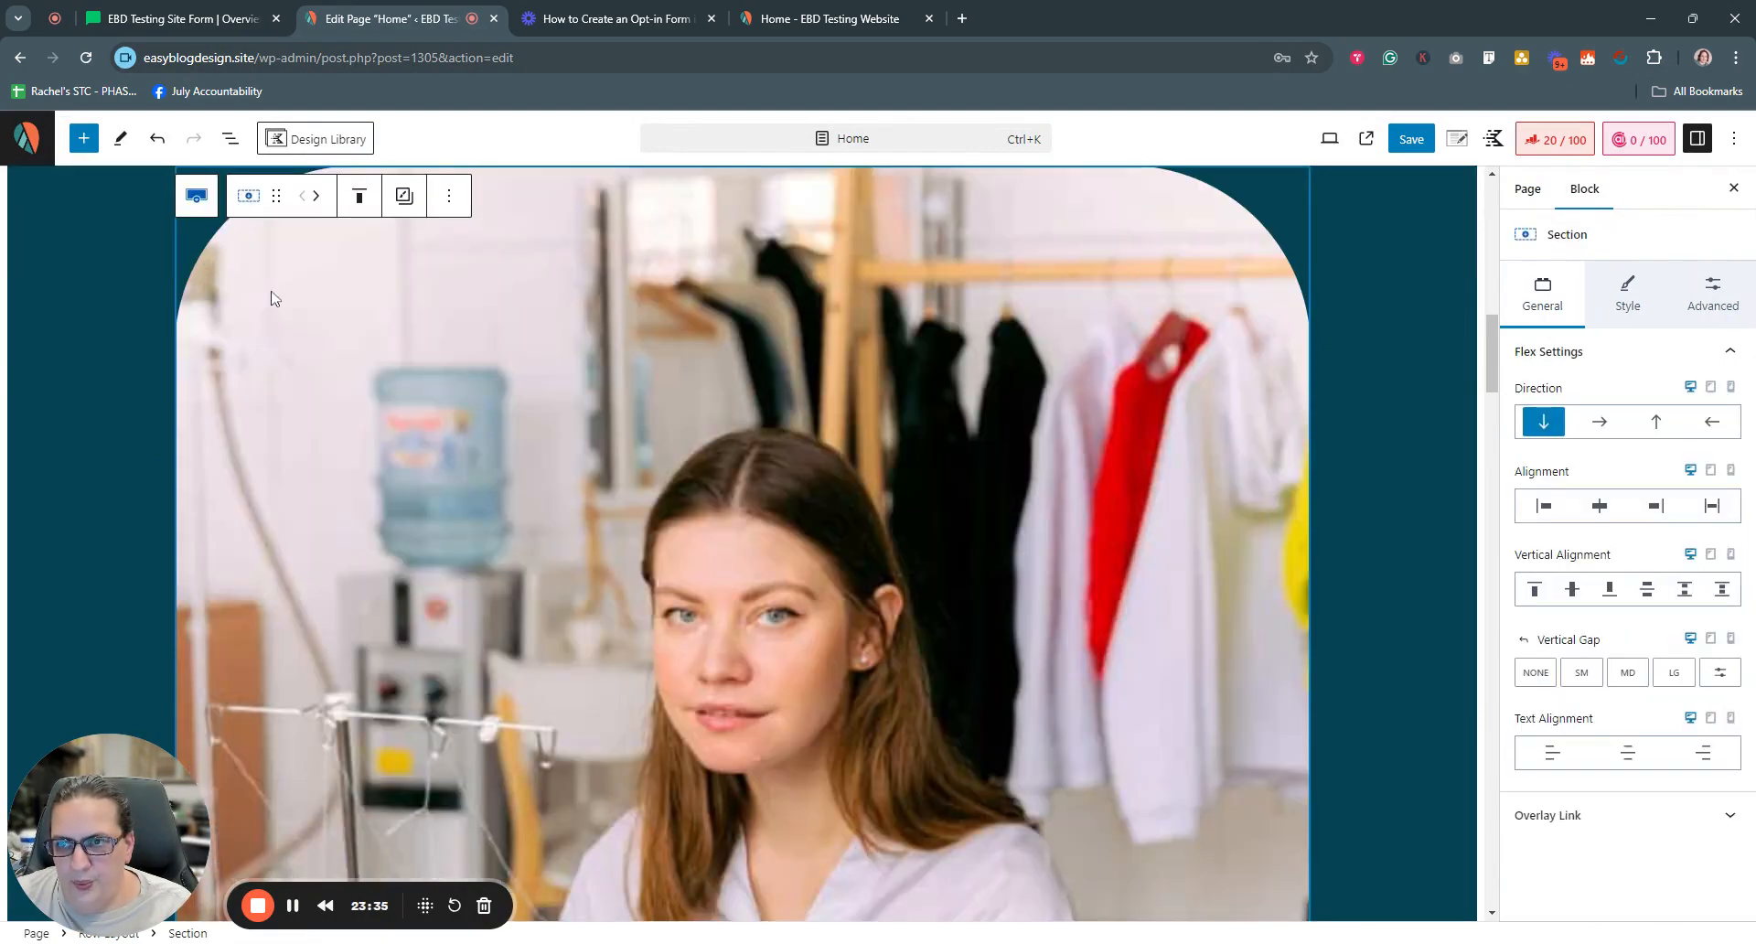
left_click(448, 196)
left_click(530, 484)
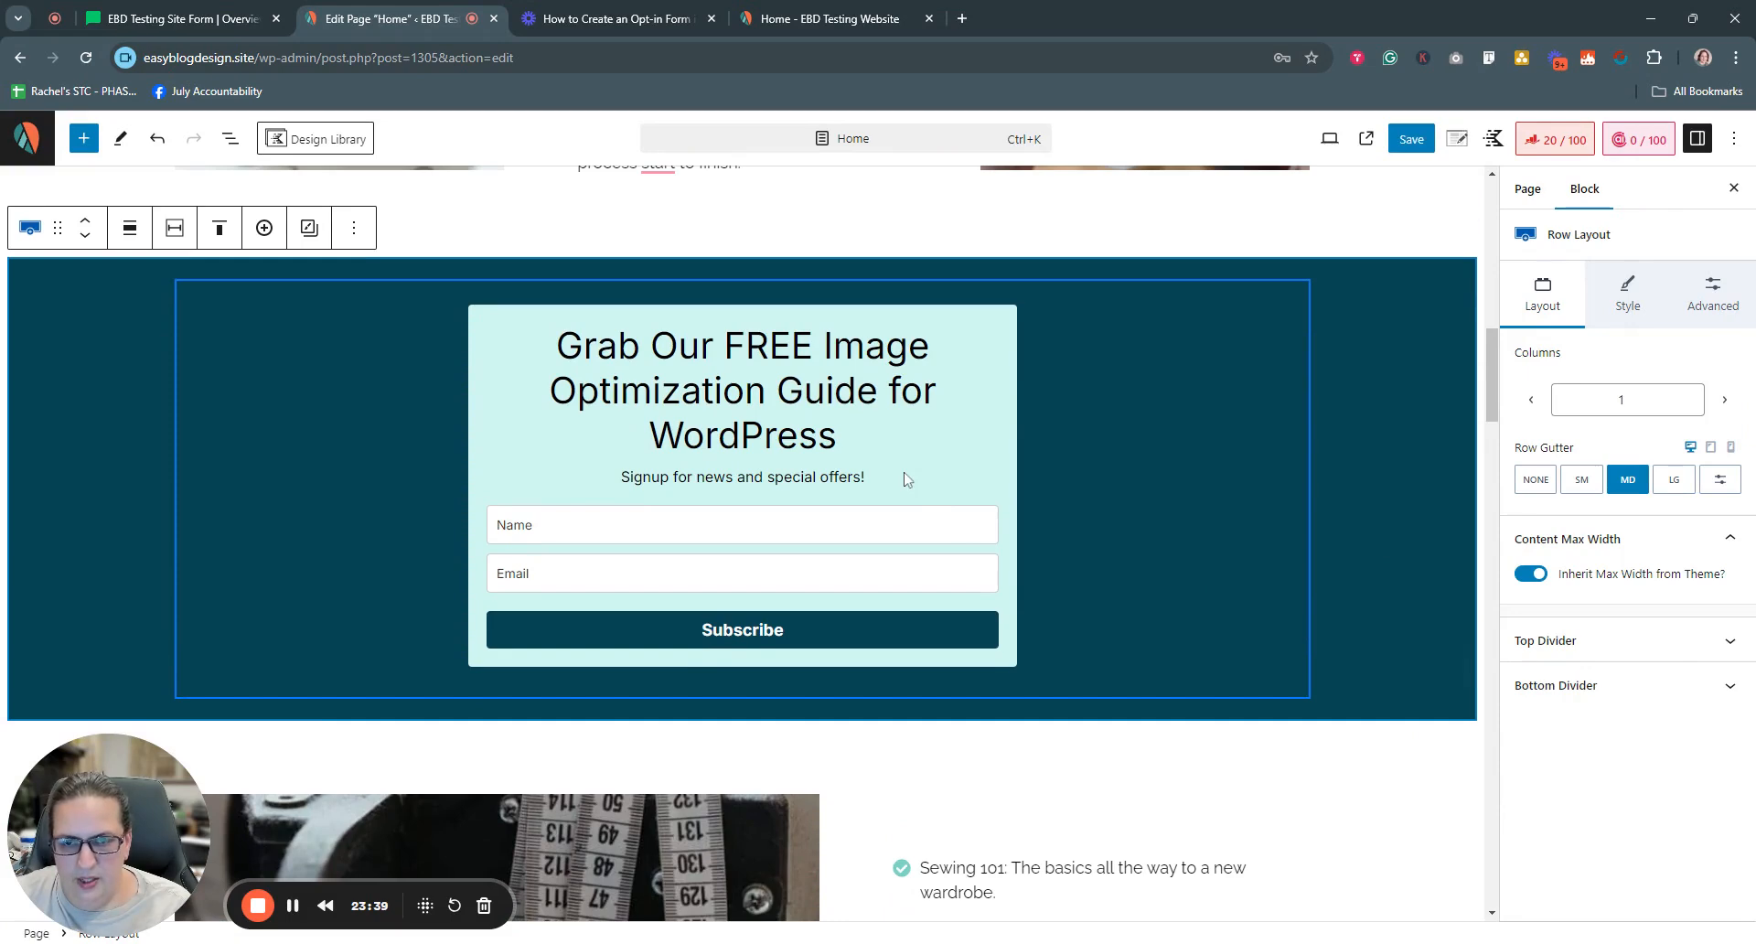
Delete all the old embed code from the Custom HTML block in the dark teal row
left_click(851, 453)
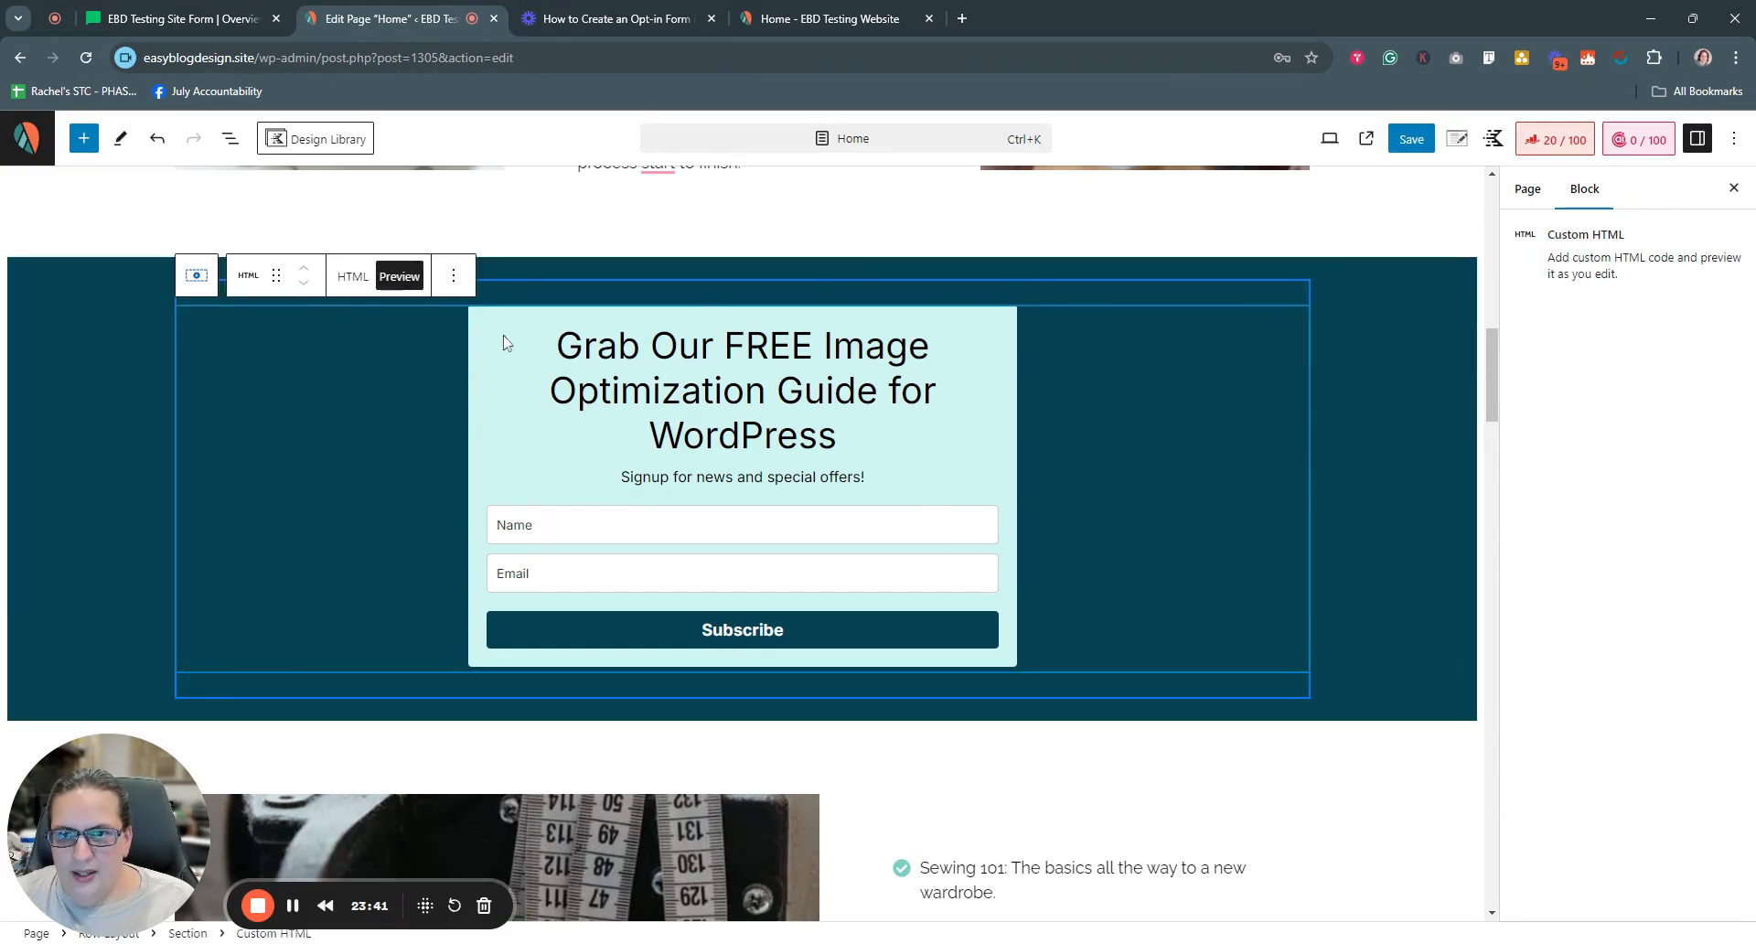
left_click(453, 276)
left_click(353, 276)
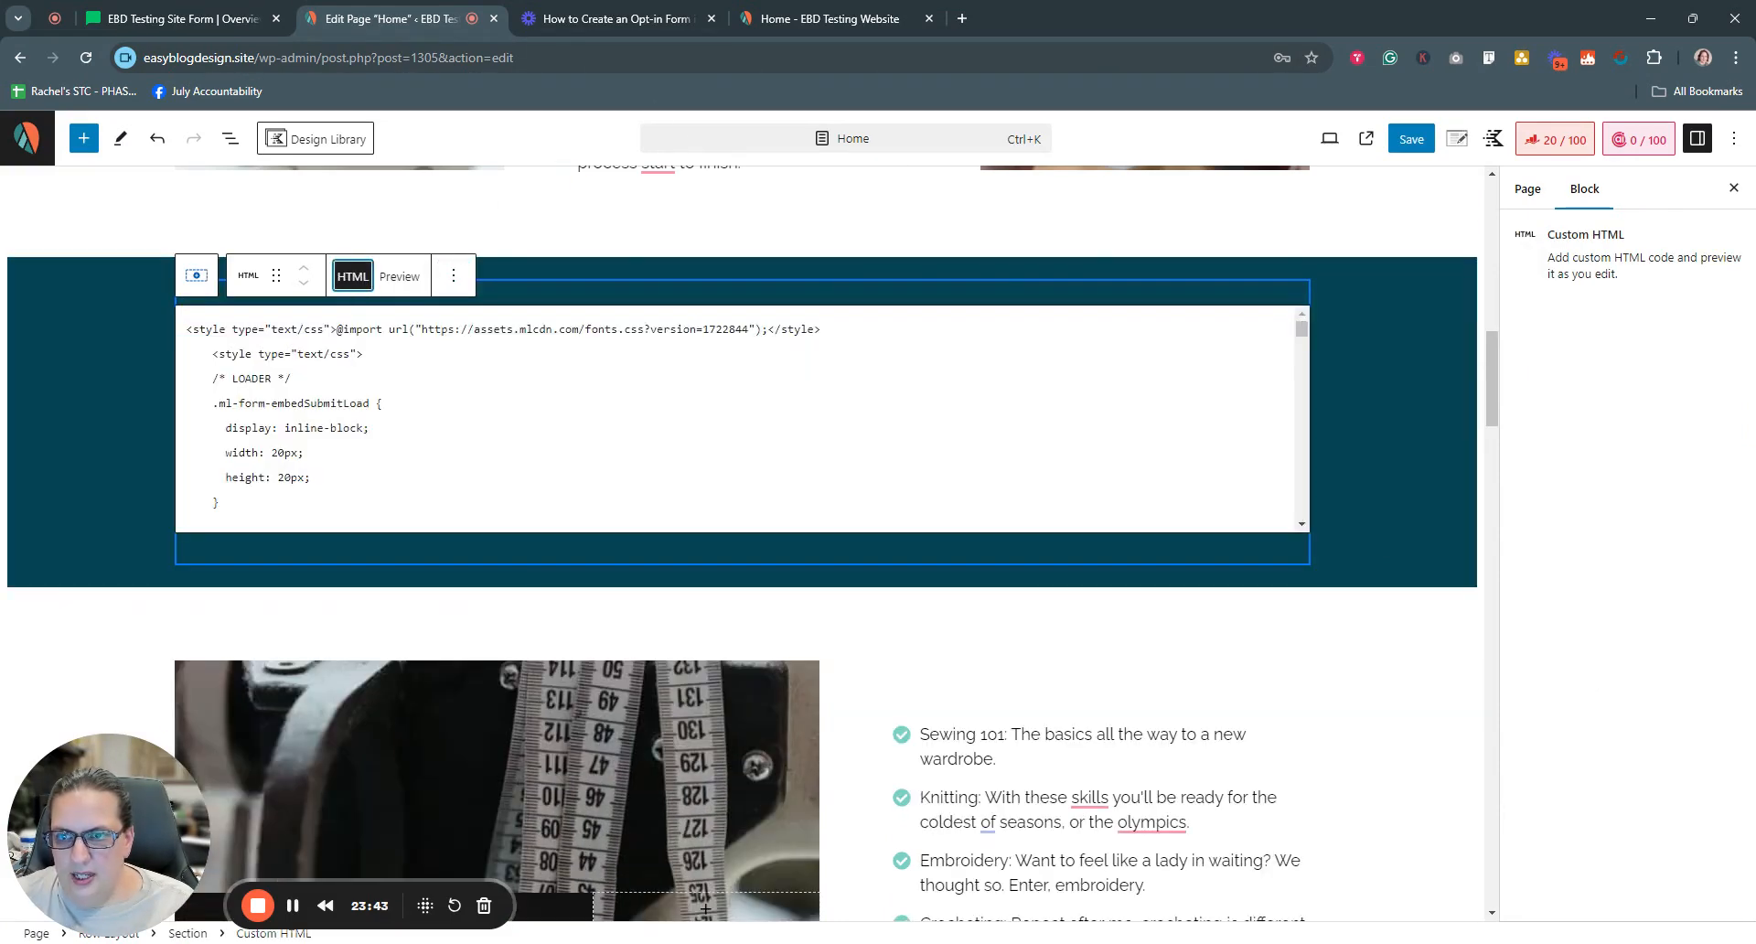
key("ctrl+a")
key("BackSpace")
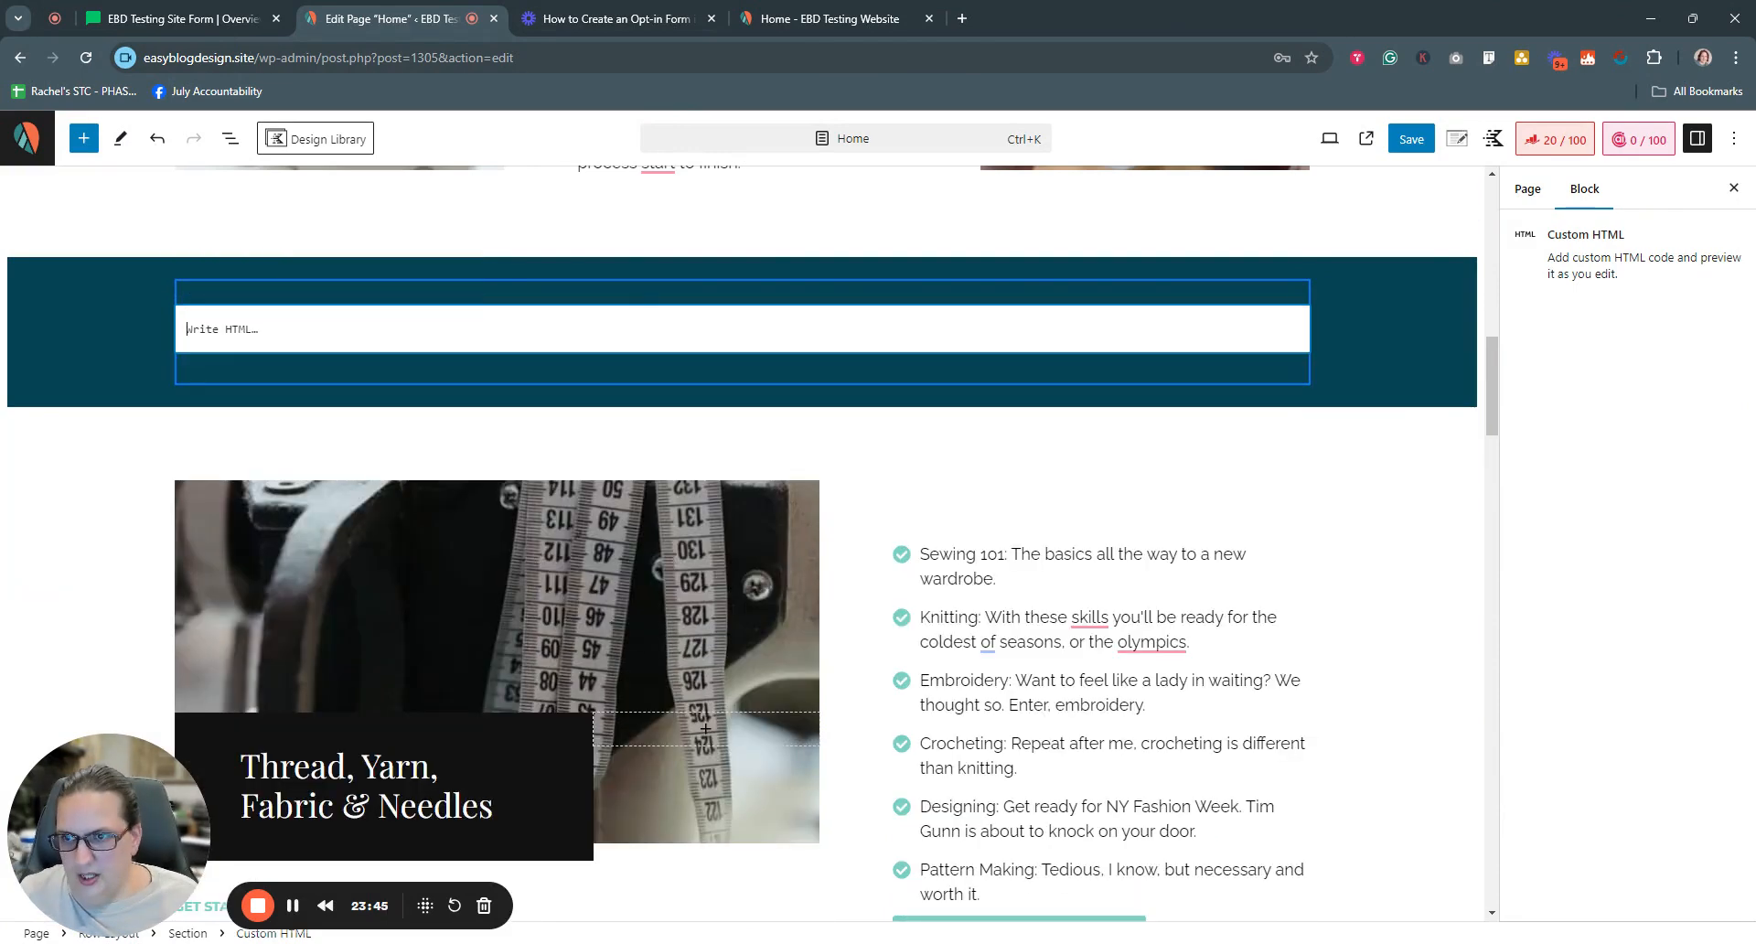
Switch to MailerLite and copy the updated form's HTML embed code
left_click(178, 18)
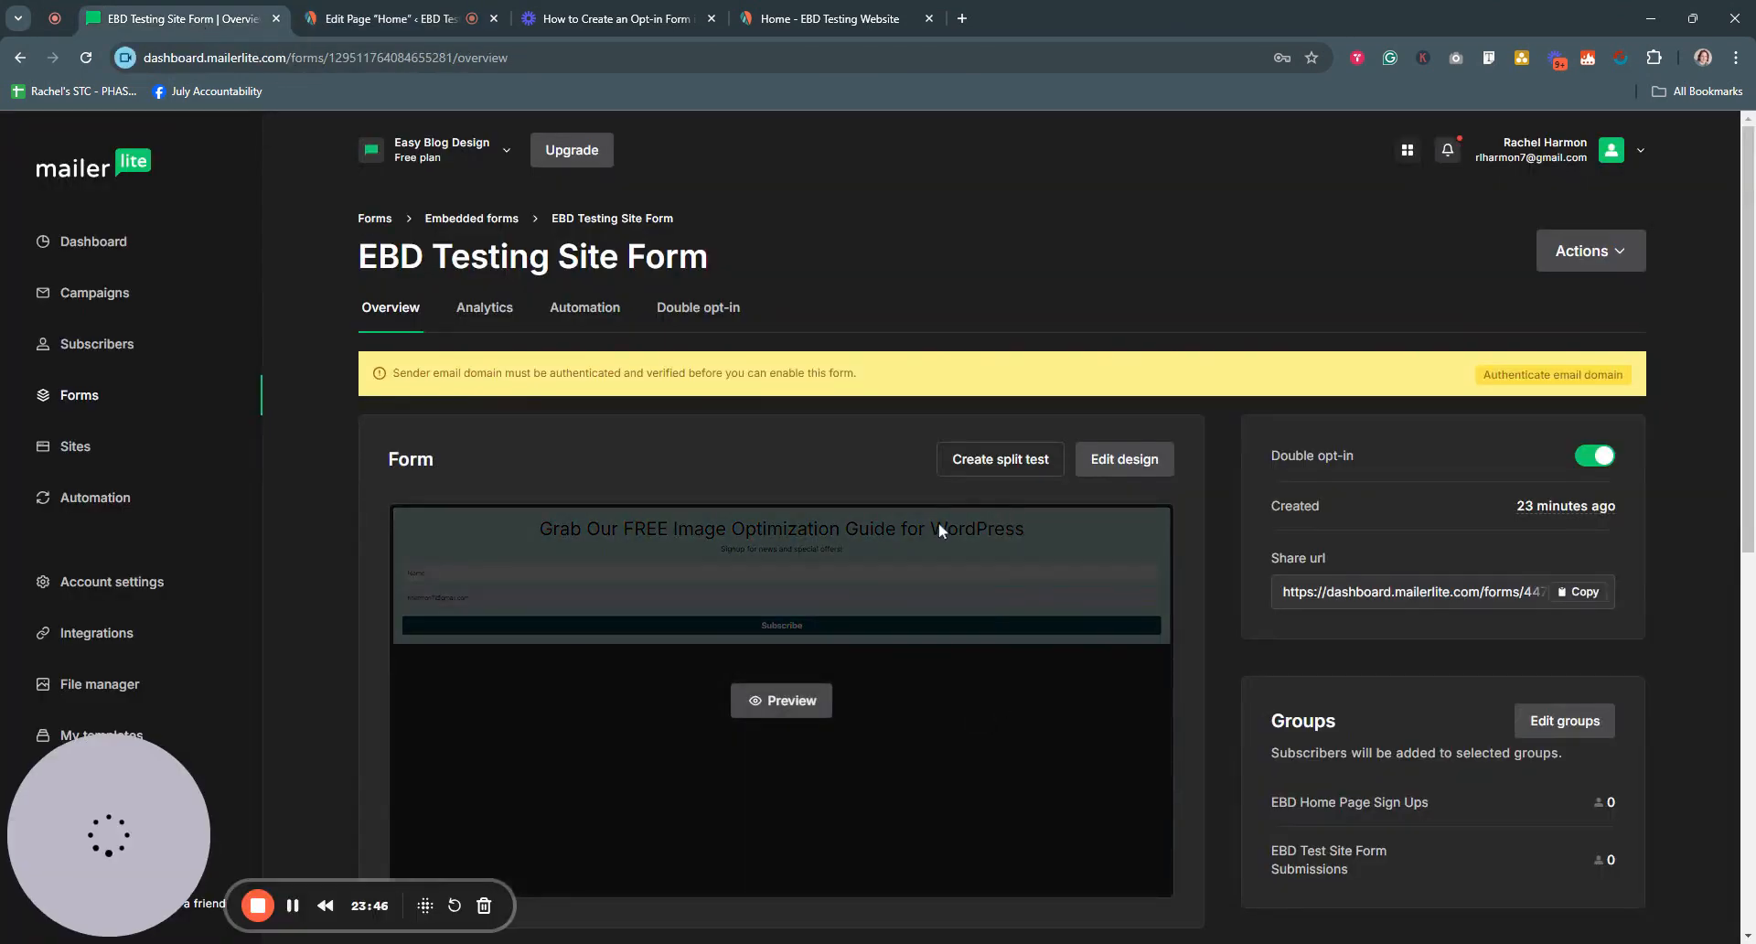
scroll(973, 668, "down", 8)
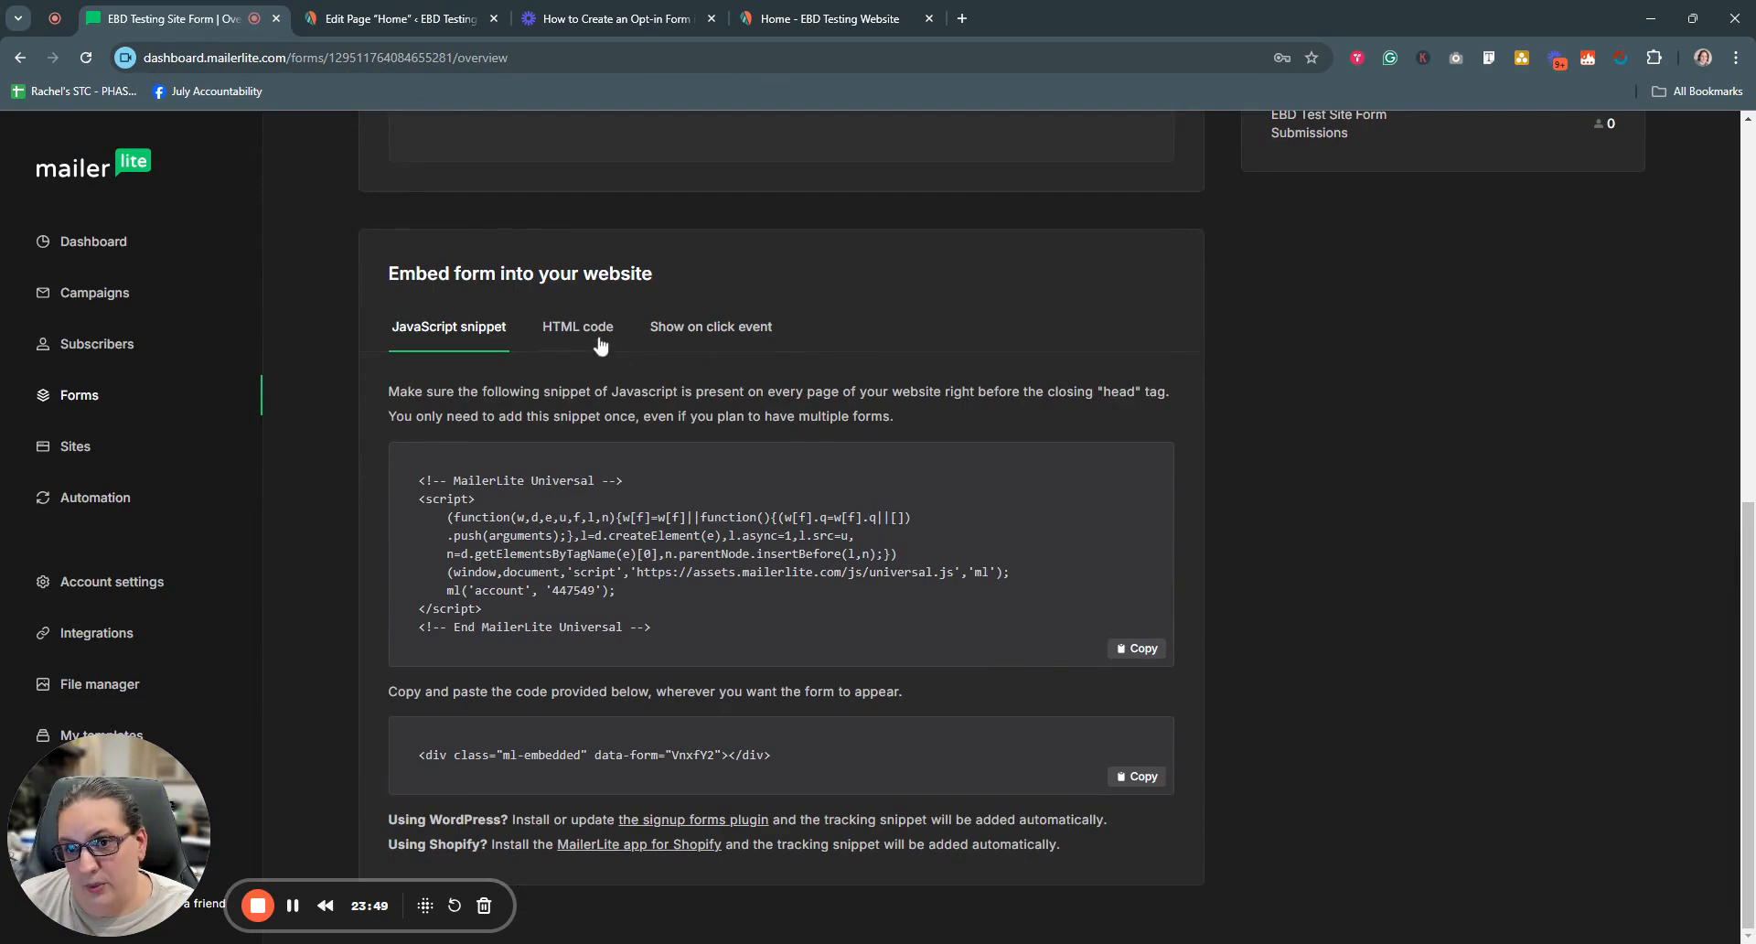
left_click(603, 344)
left_click(1131, 823)
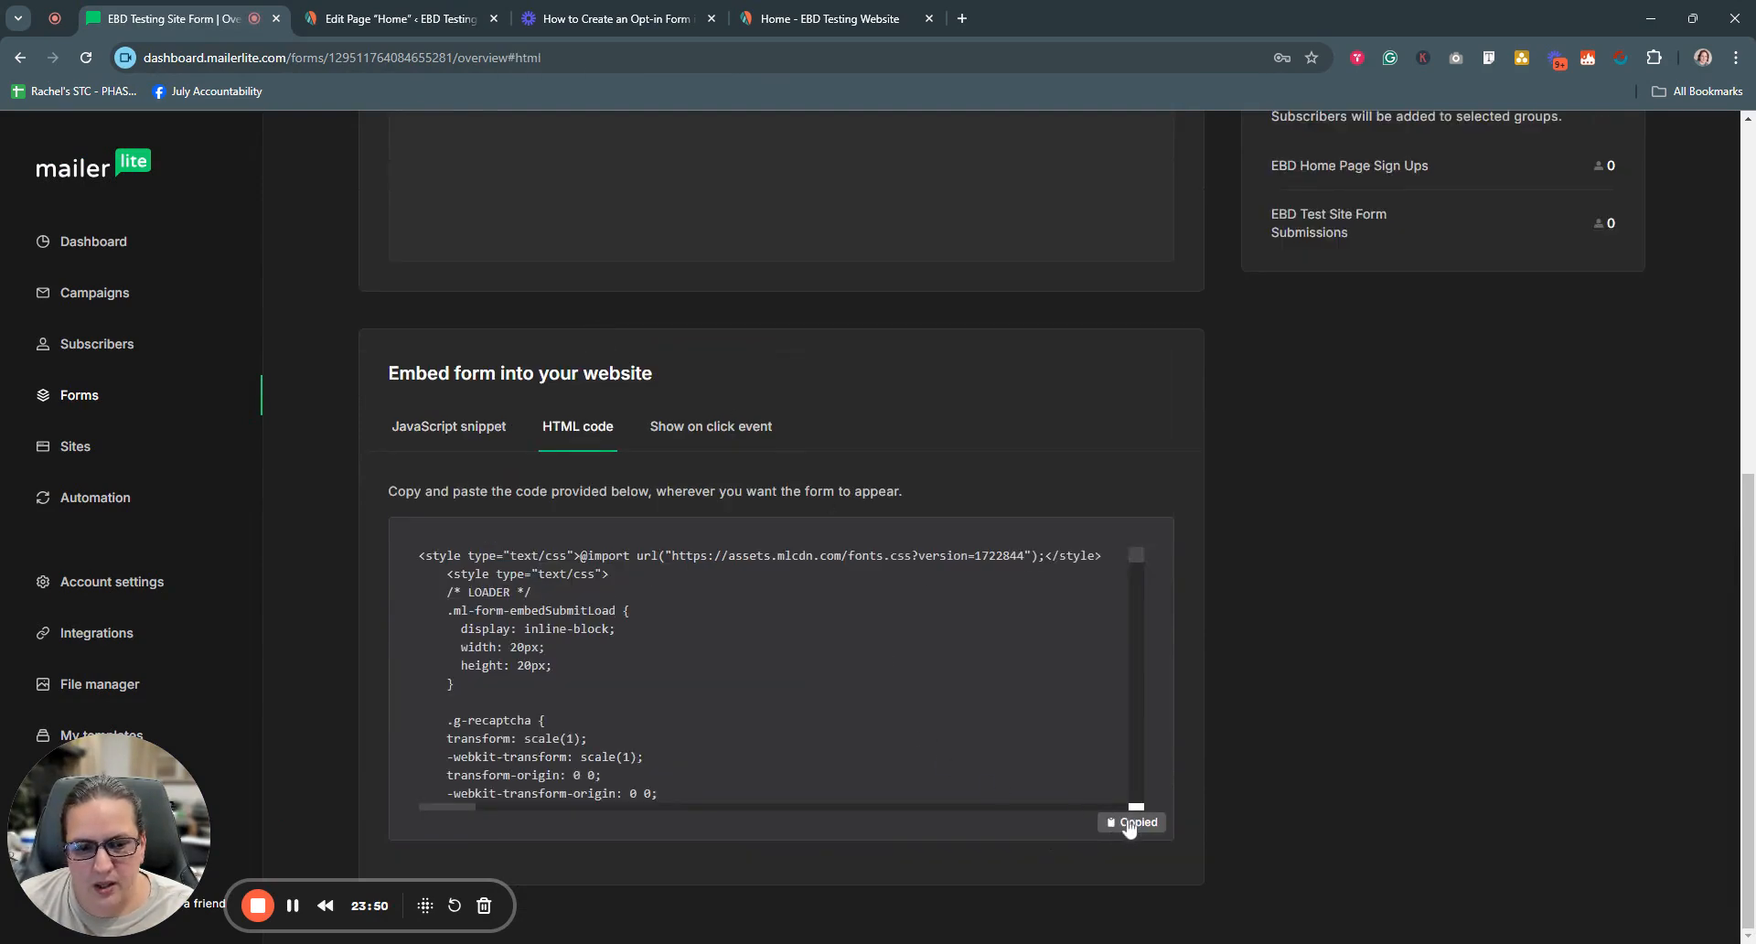
Switch to the WordPress editor, paste the new embed code into the empty Custom HTML block, and preview the form
left_click(403, 18)
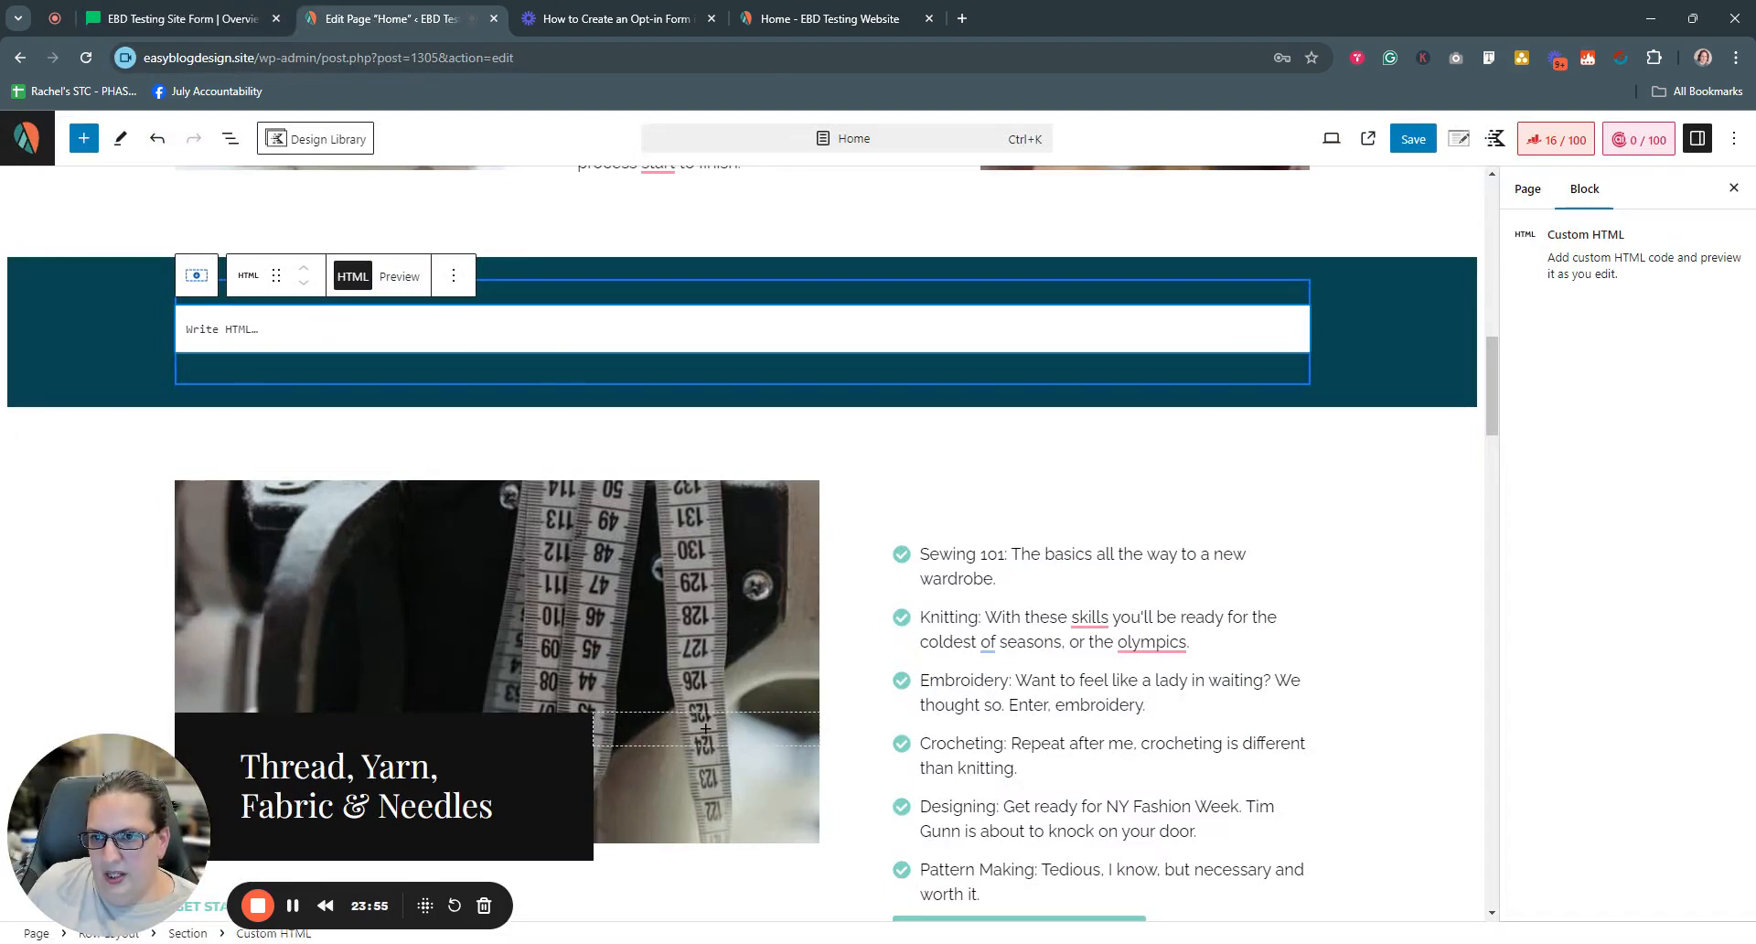
key("ctrl+v")
left_click(400, 276)
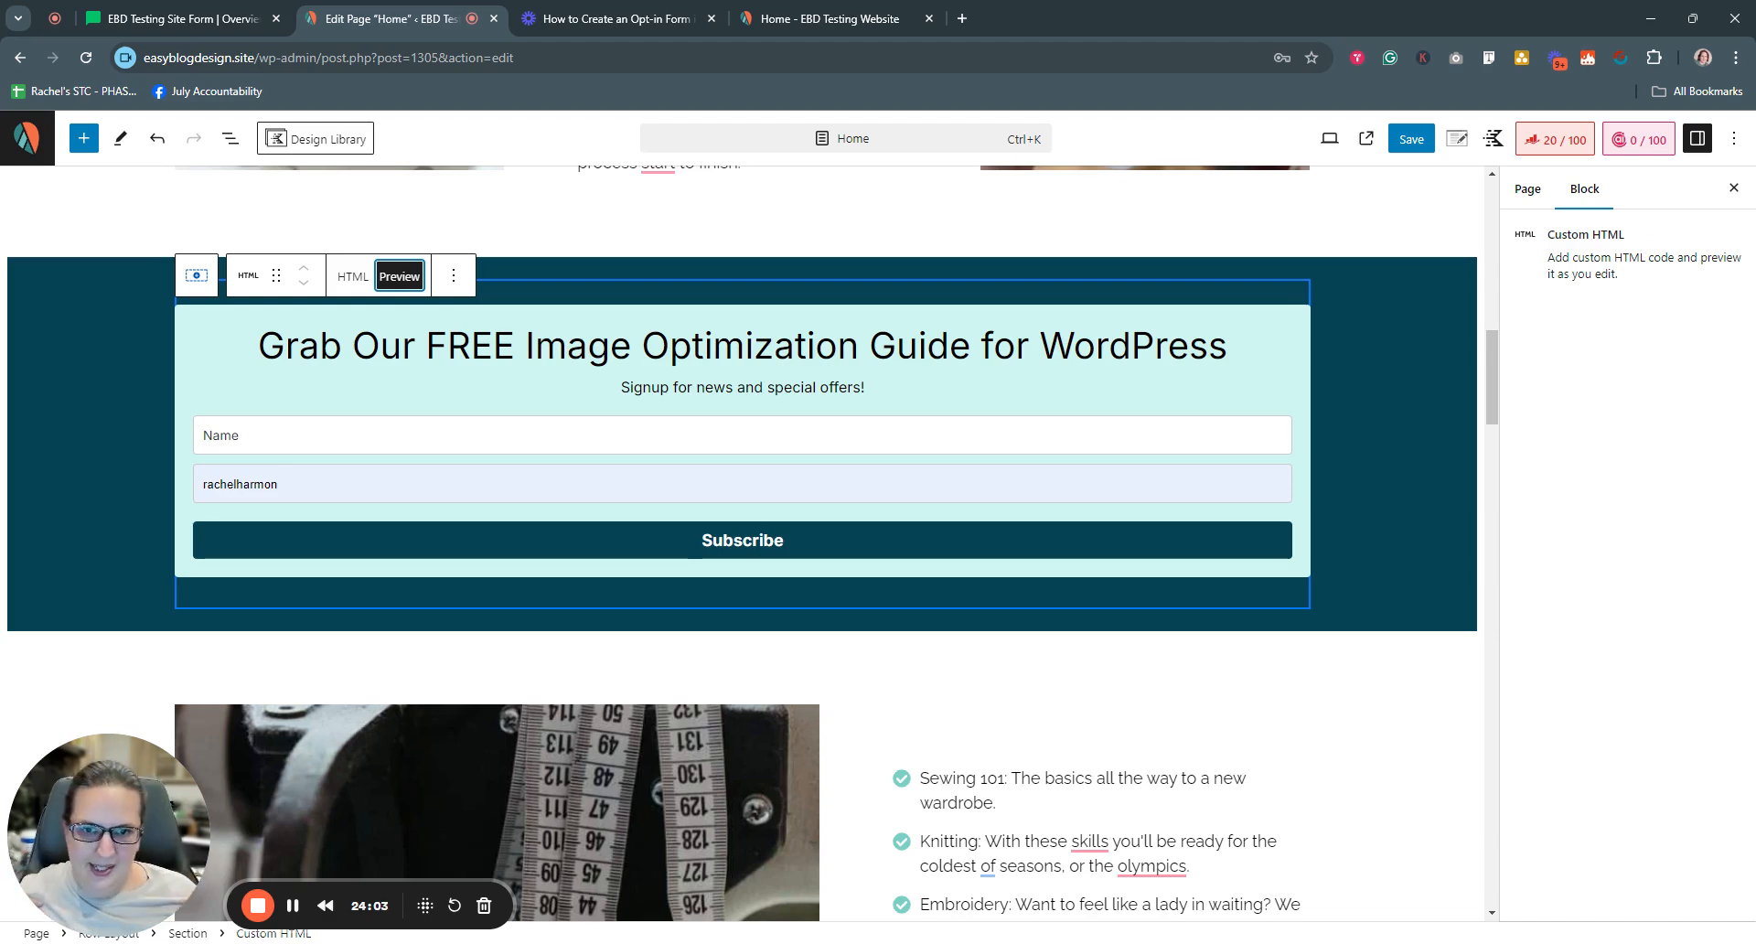
left_click(1415, 648)
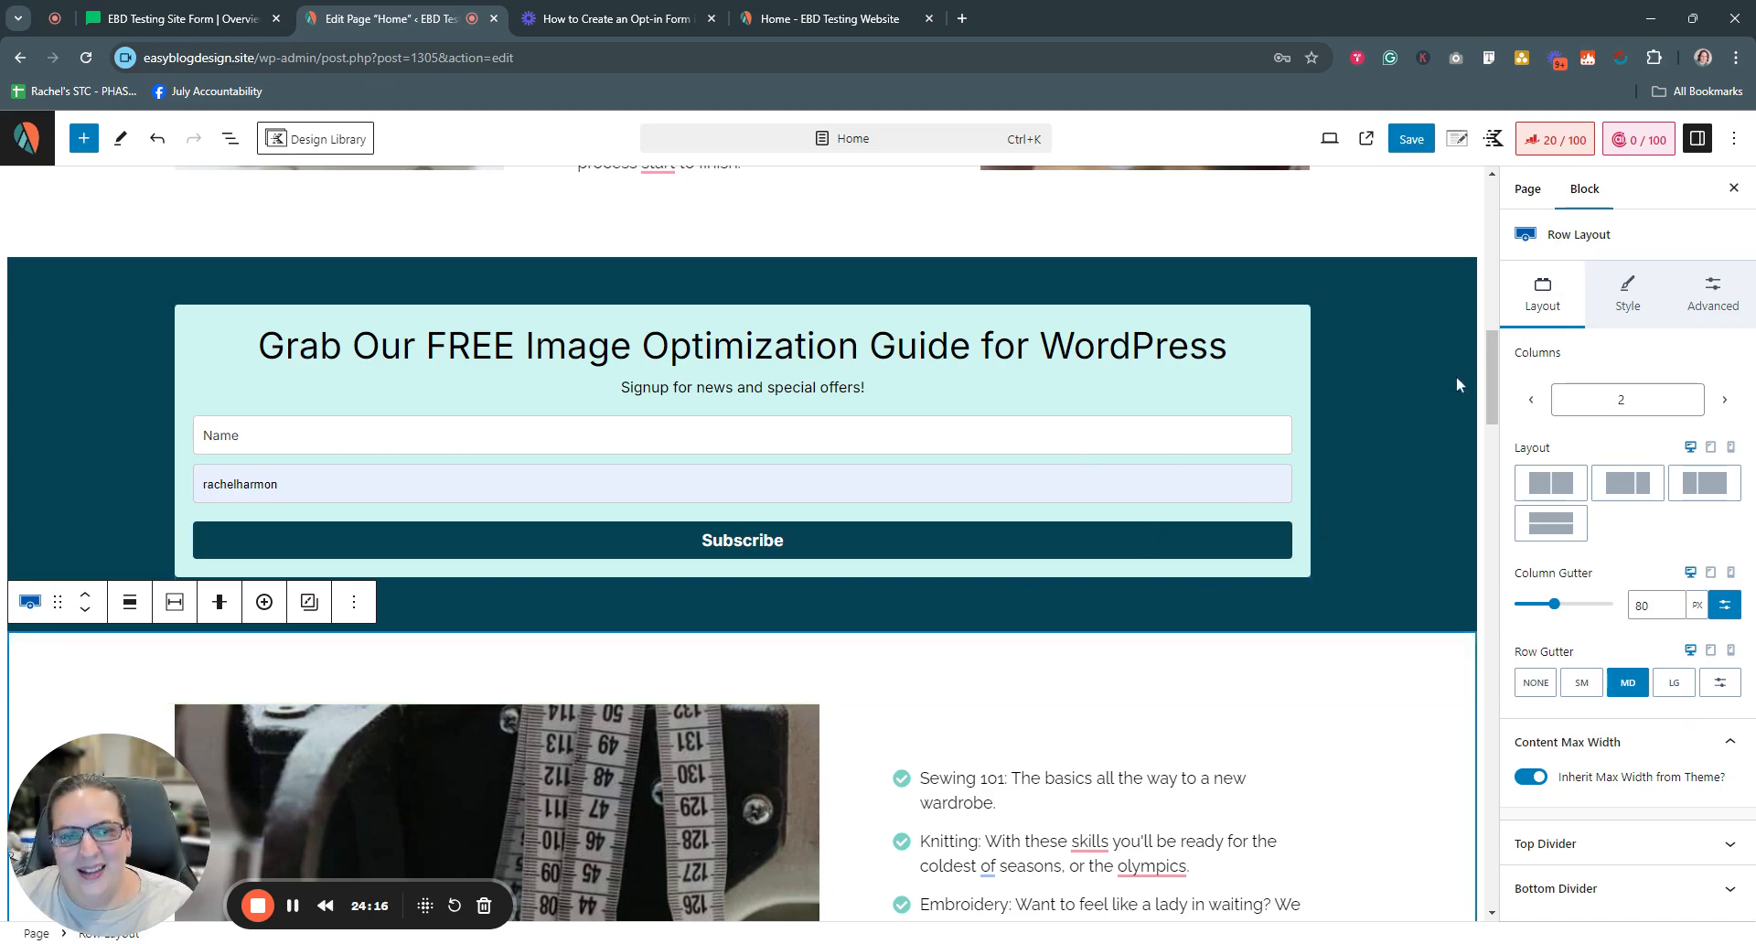
Save the Home page and examine the embedded opt-in form on the live site
left_click(1411, 138)
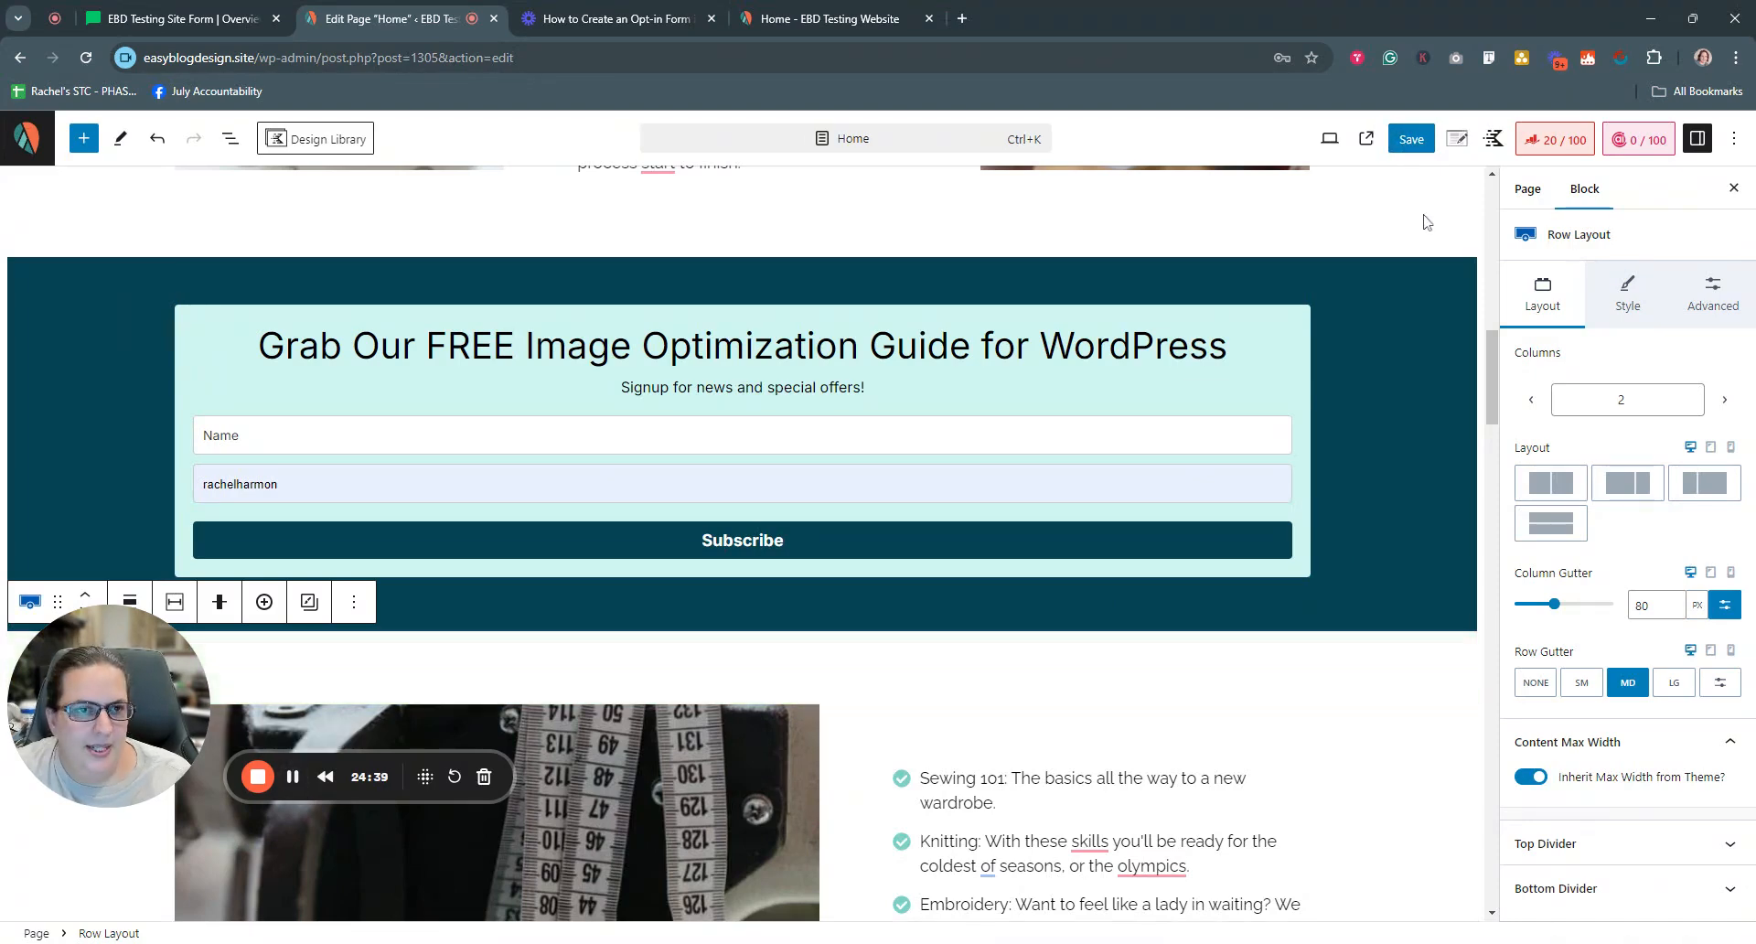
left_click(1366, 139)
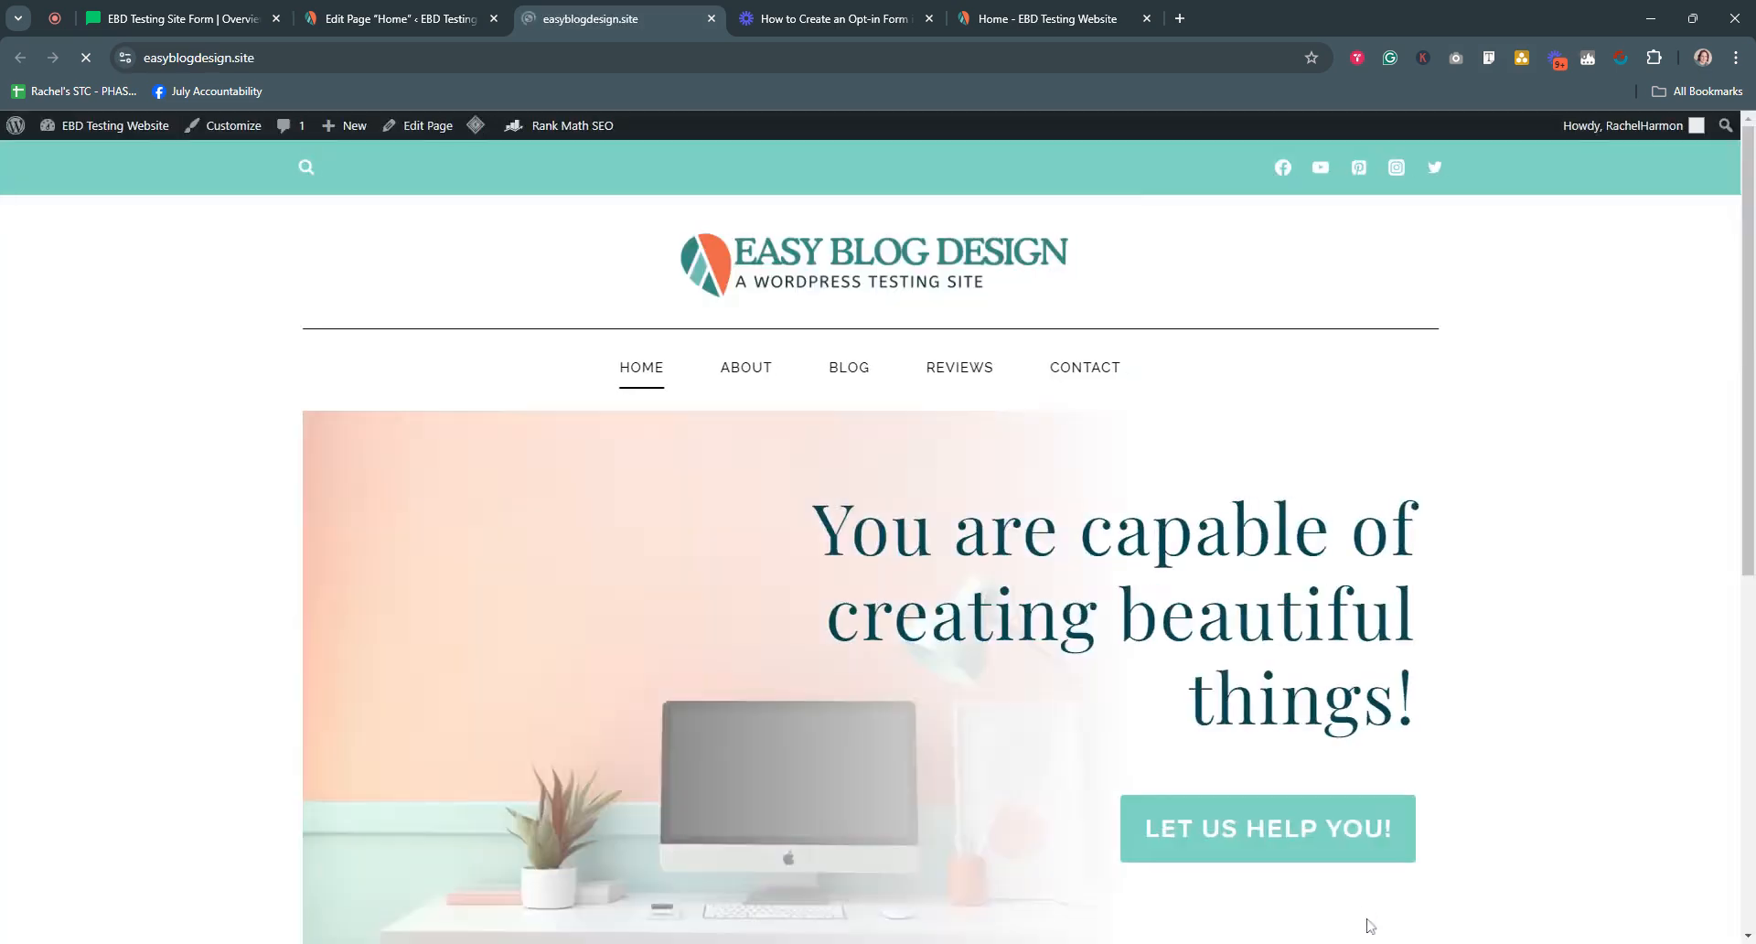
scroll(1496, 621, "down", 15)
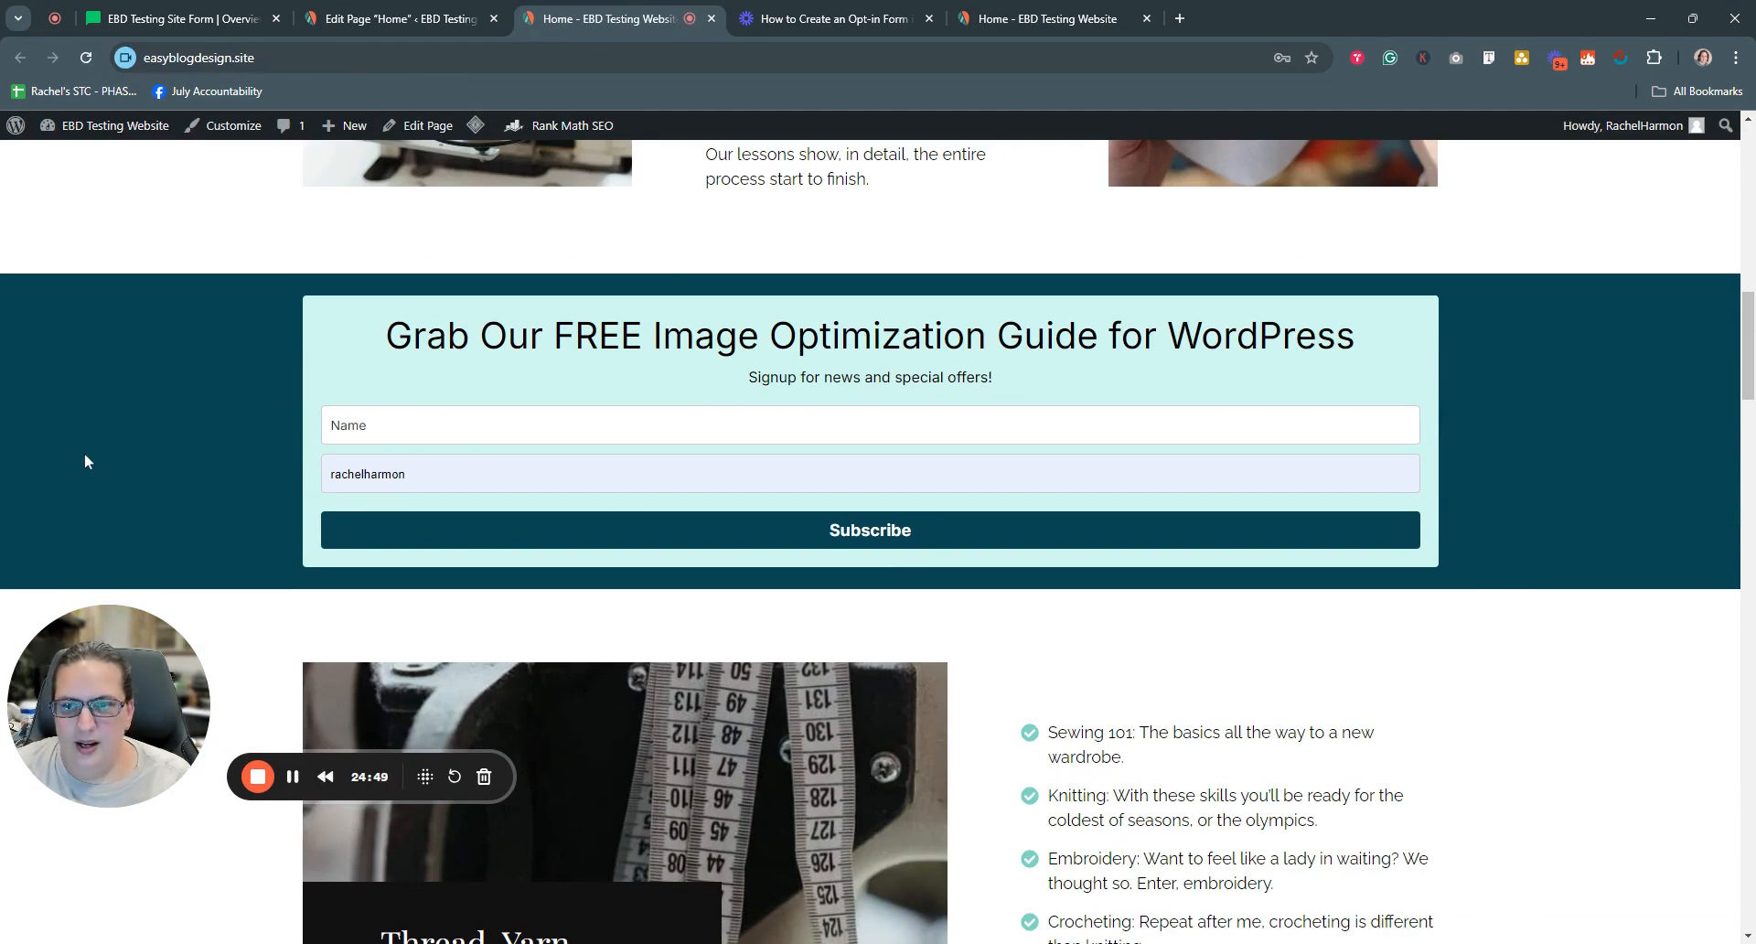
scroll(208, 523, "up", 14)
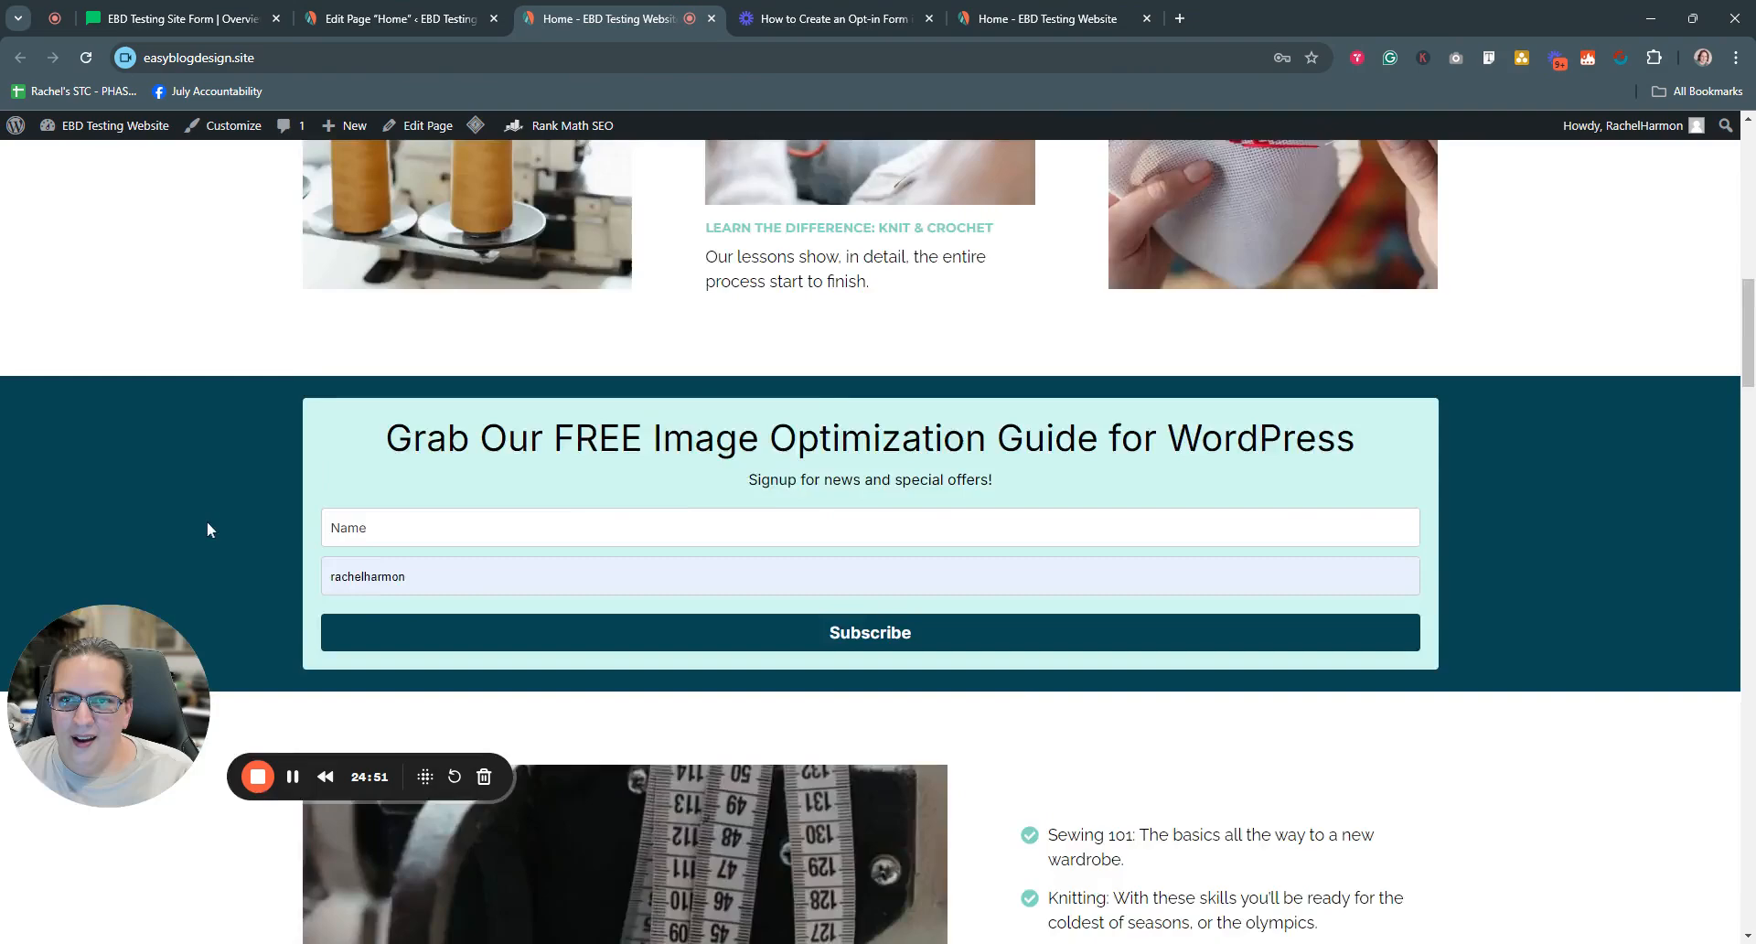
scroll(207, 522, "down", 14)
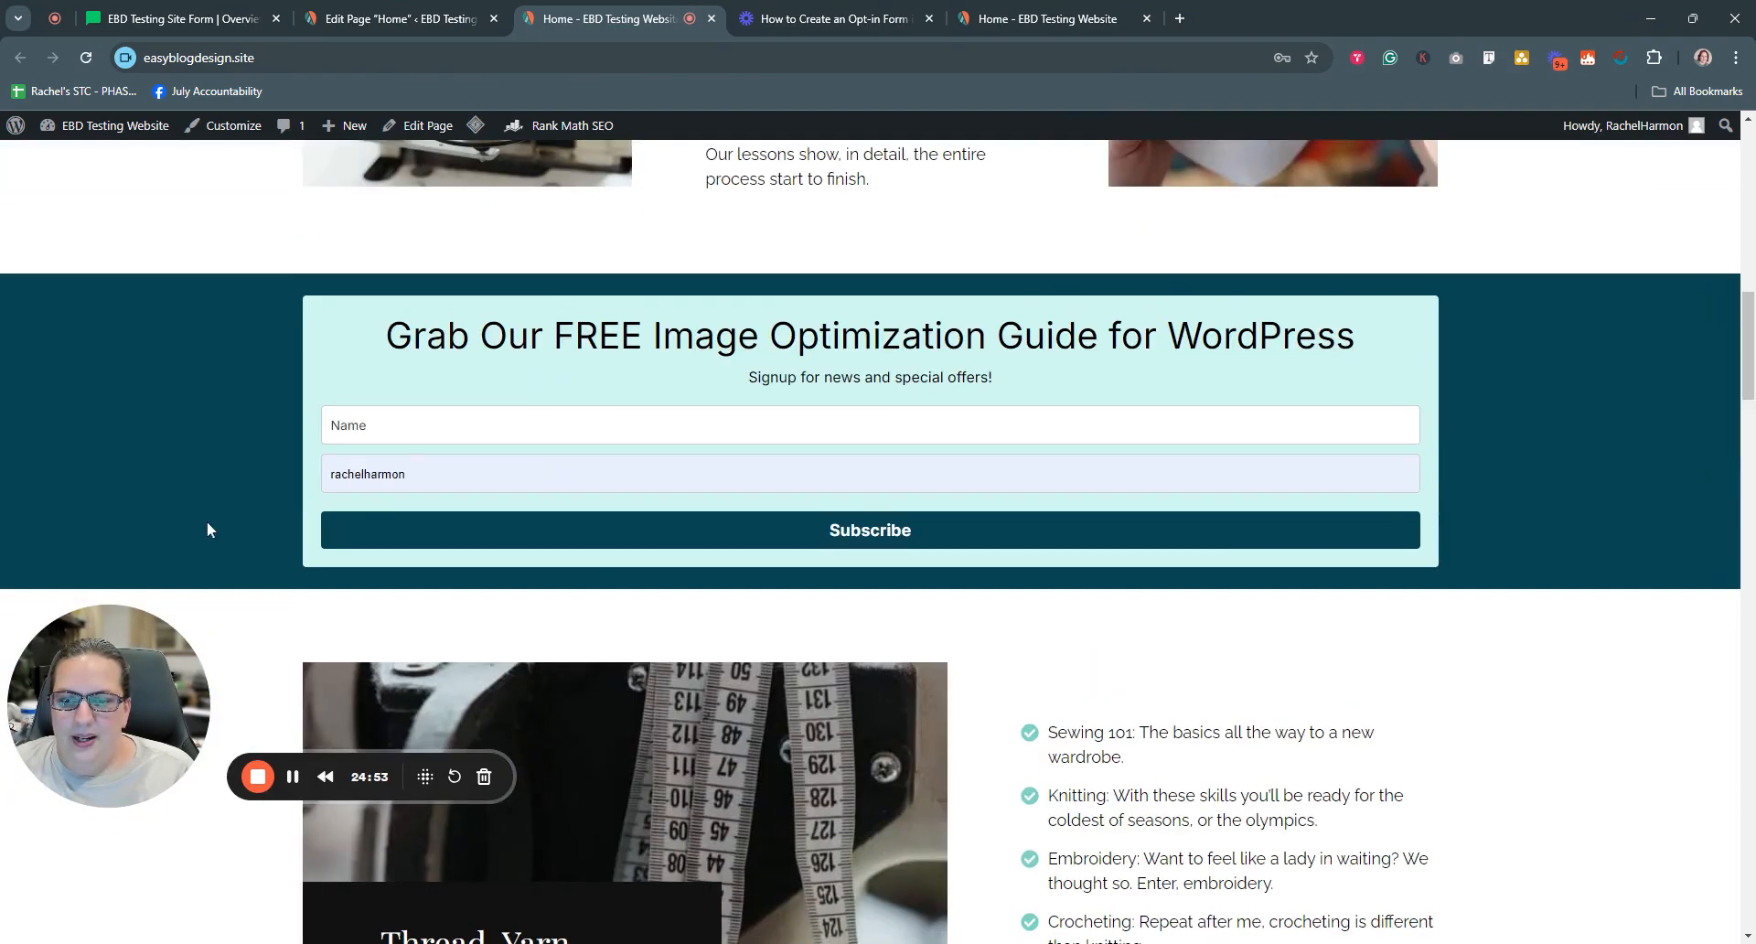
Switch to the WordPress editor and set the Home page's preview size to Mobile
left_click(379, 20)
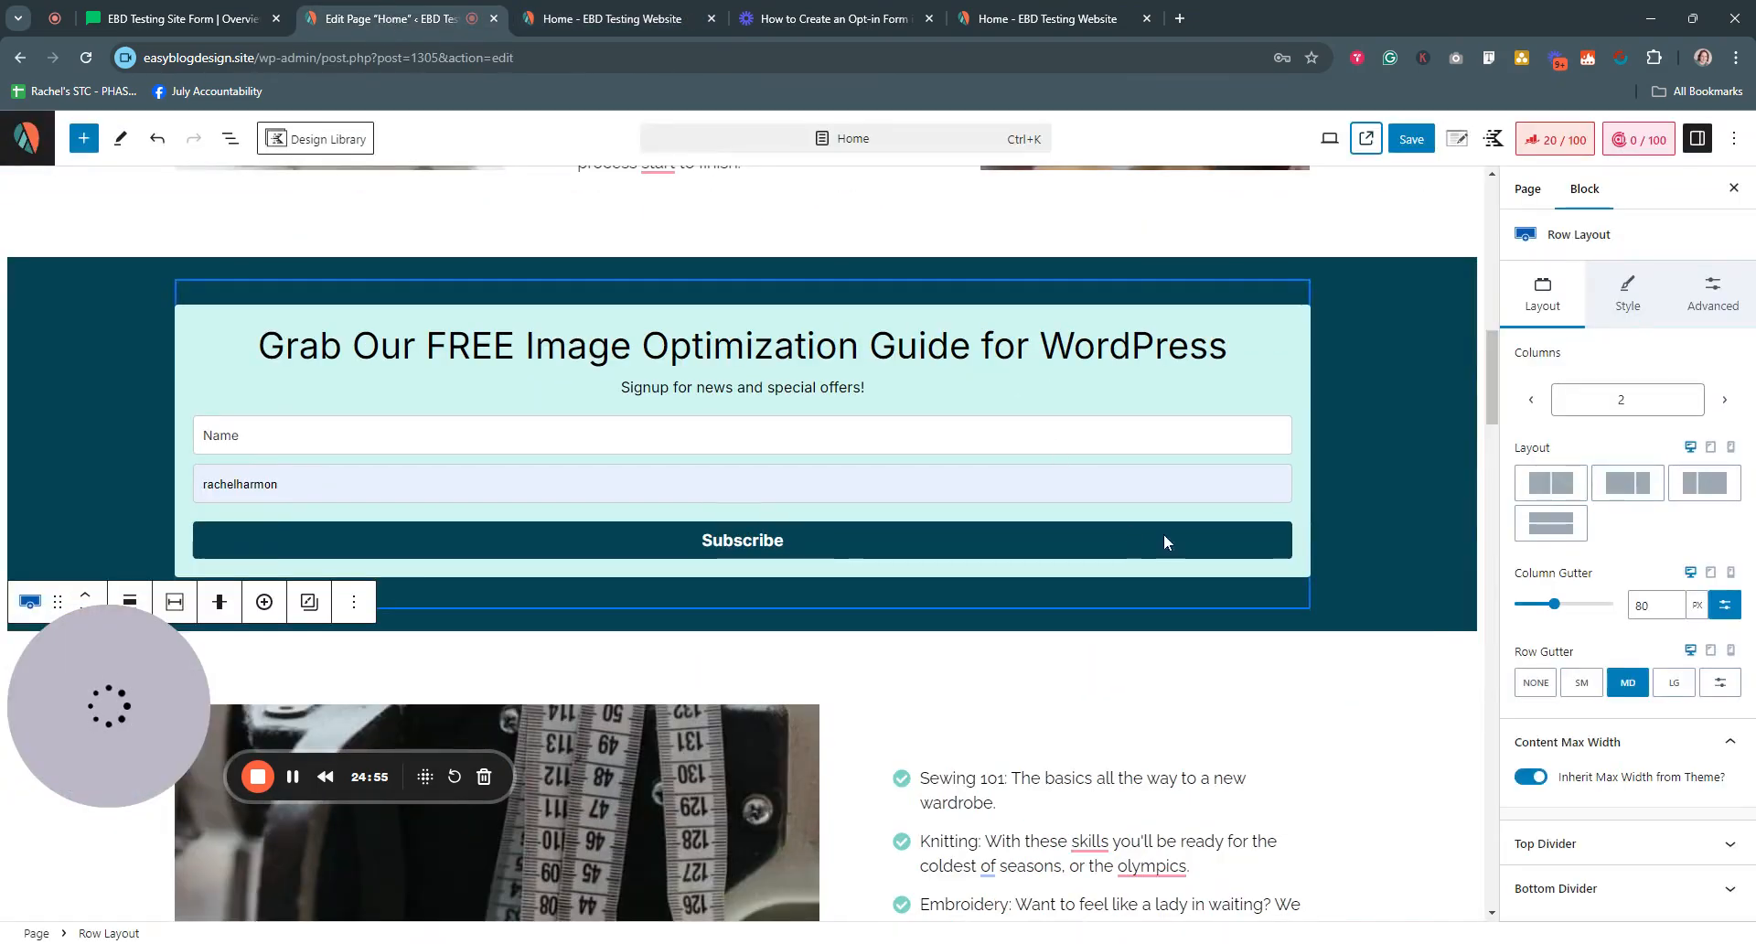
left_click(1328, 141)
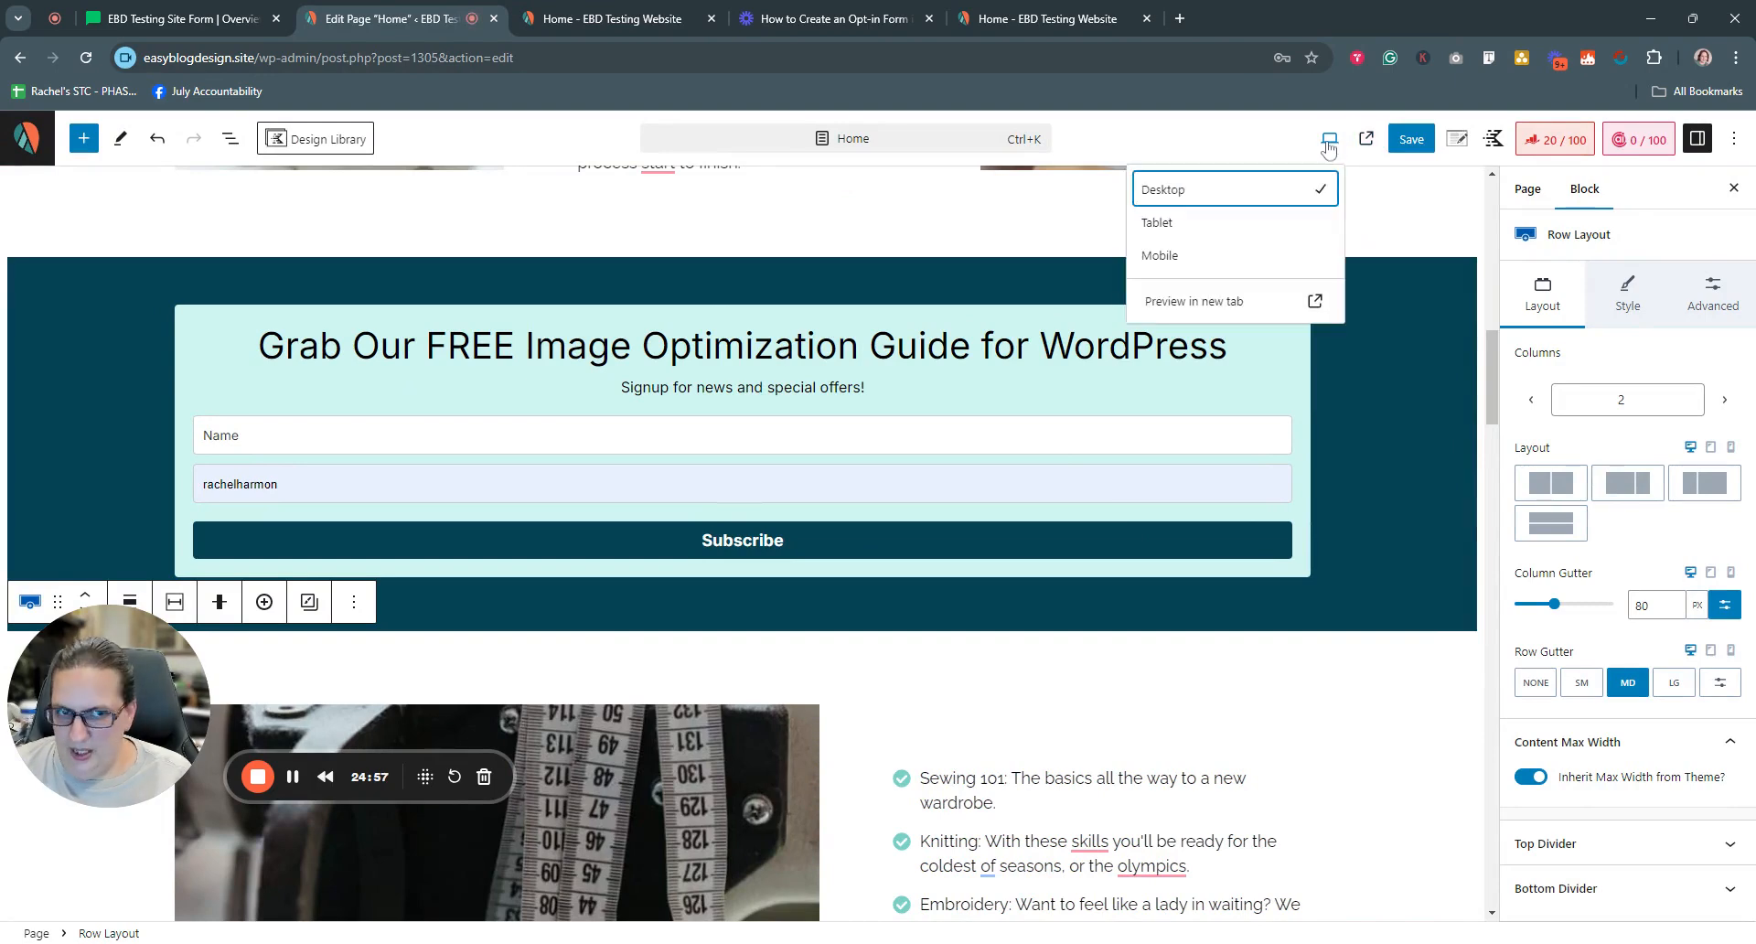
left_click(1194, 260)
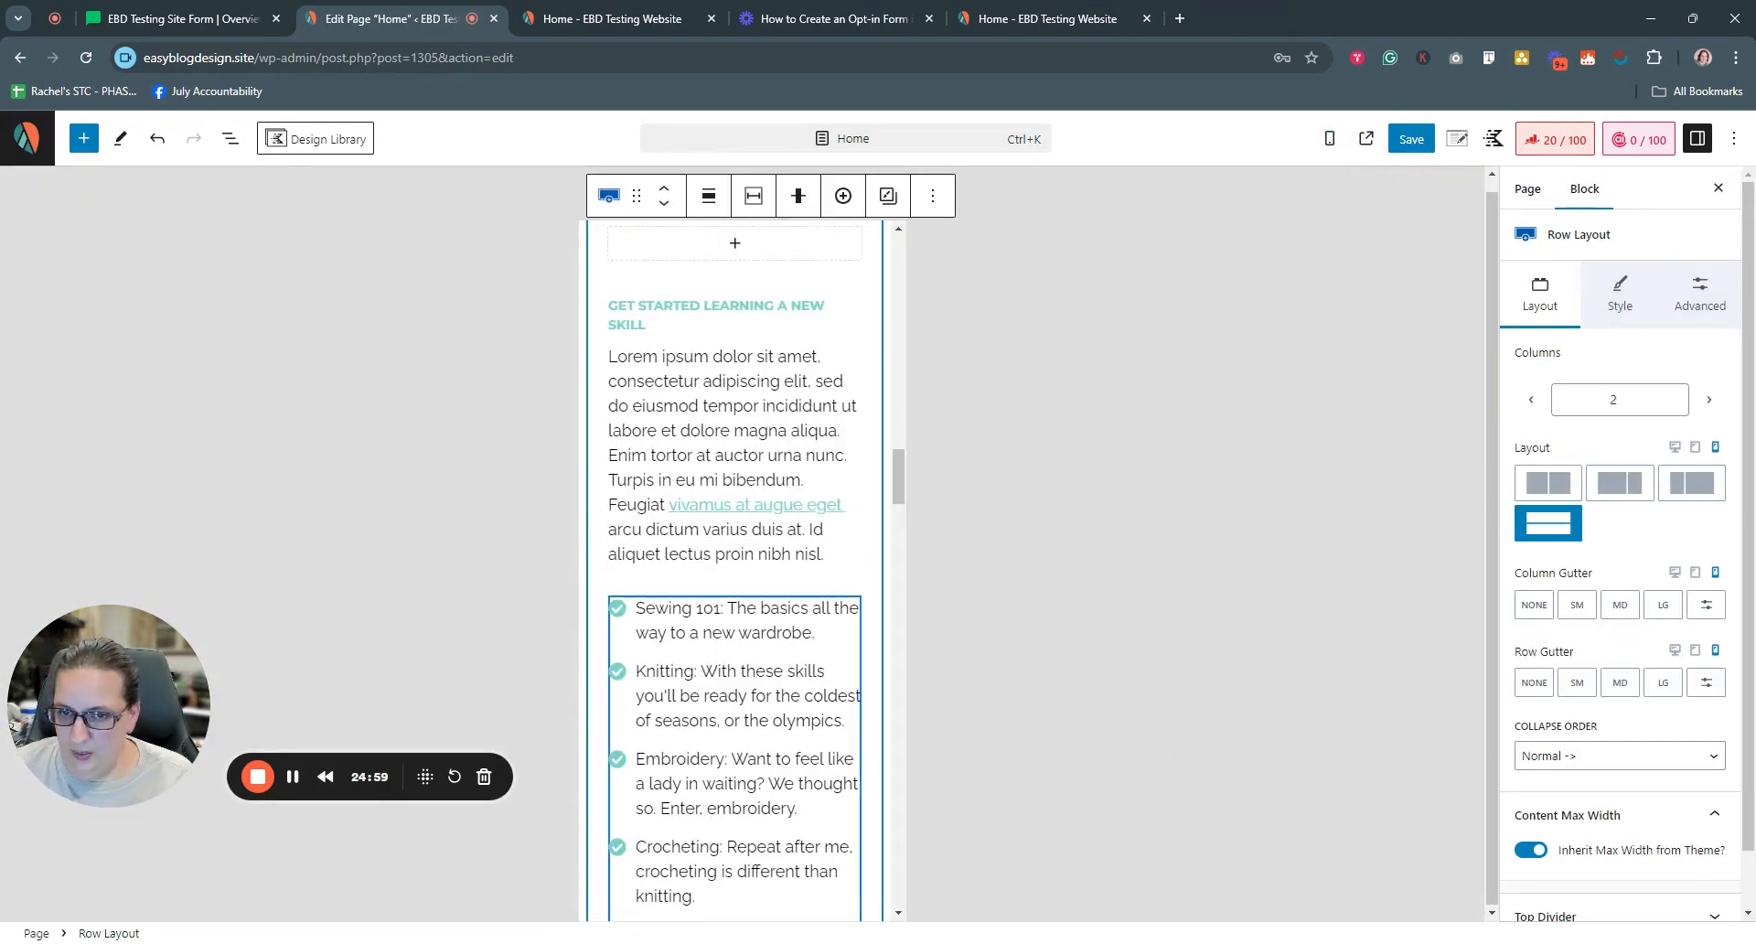
Preview the Custom HTML block in the dark teal row and examine the opt-in form's mobile layout
scroll(766, 723, "up", 9)
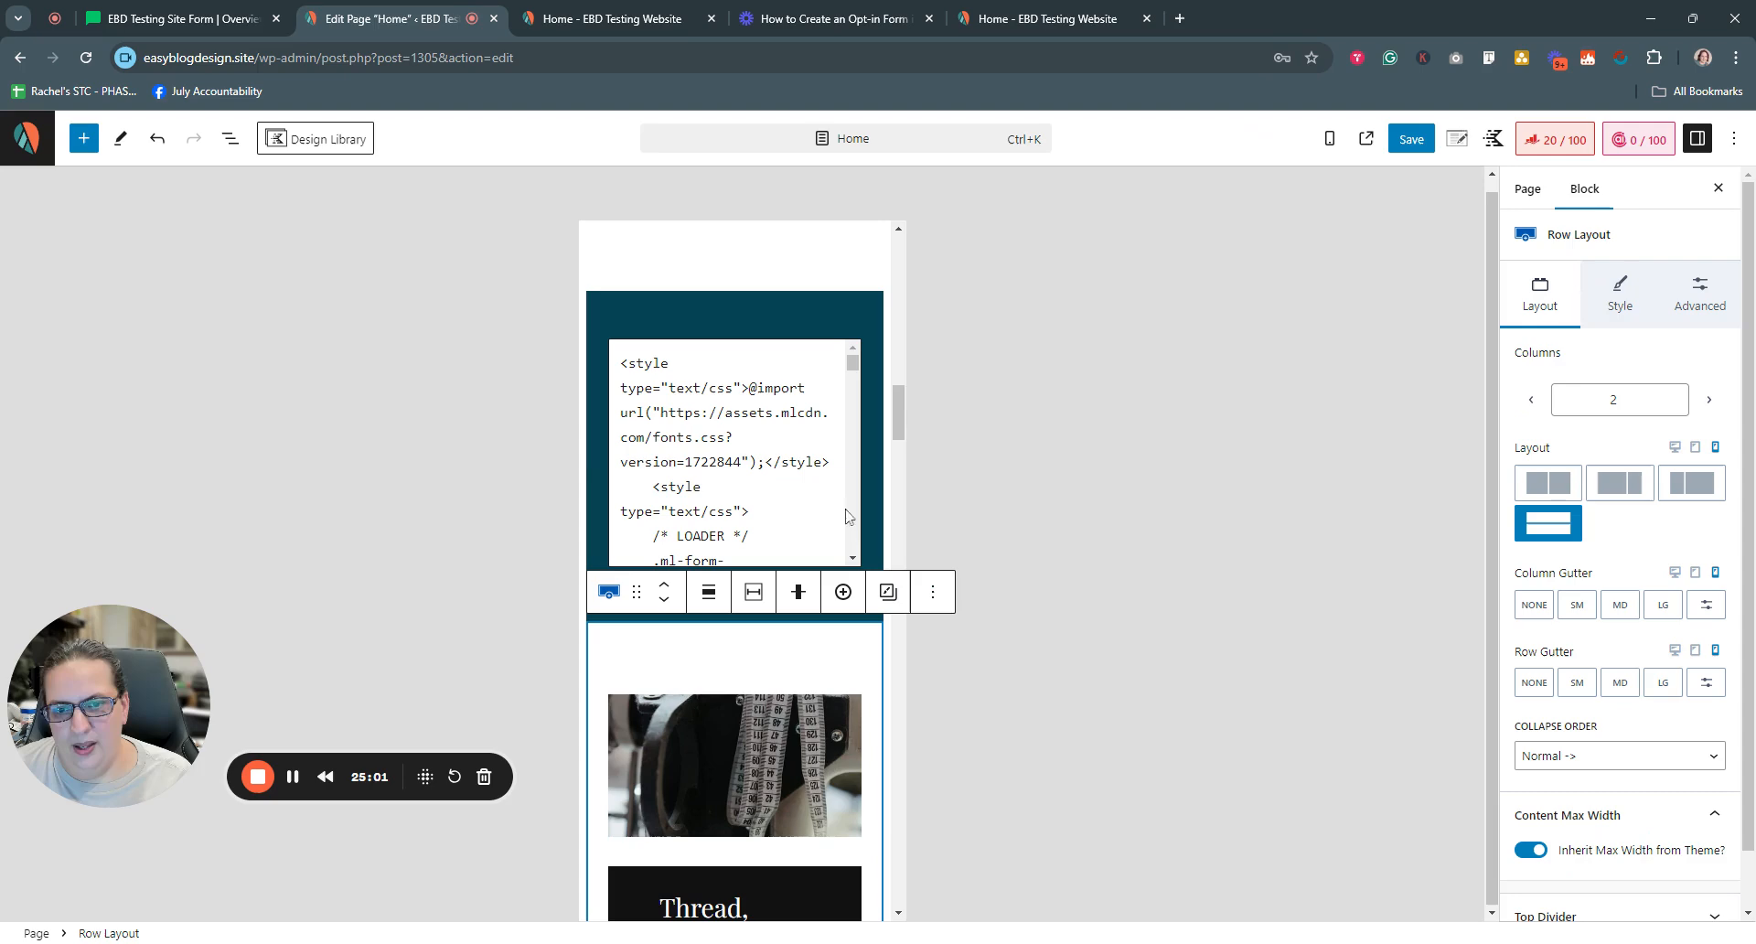
left_click(600, 350)
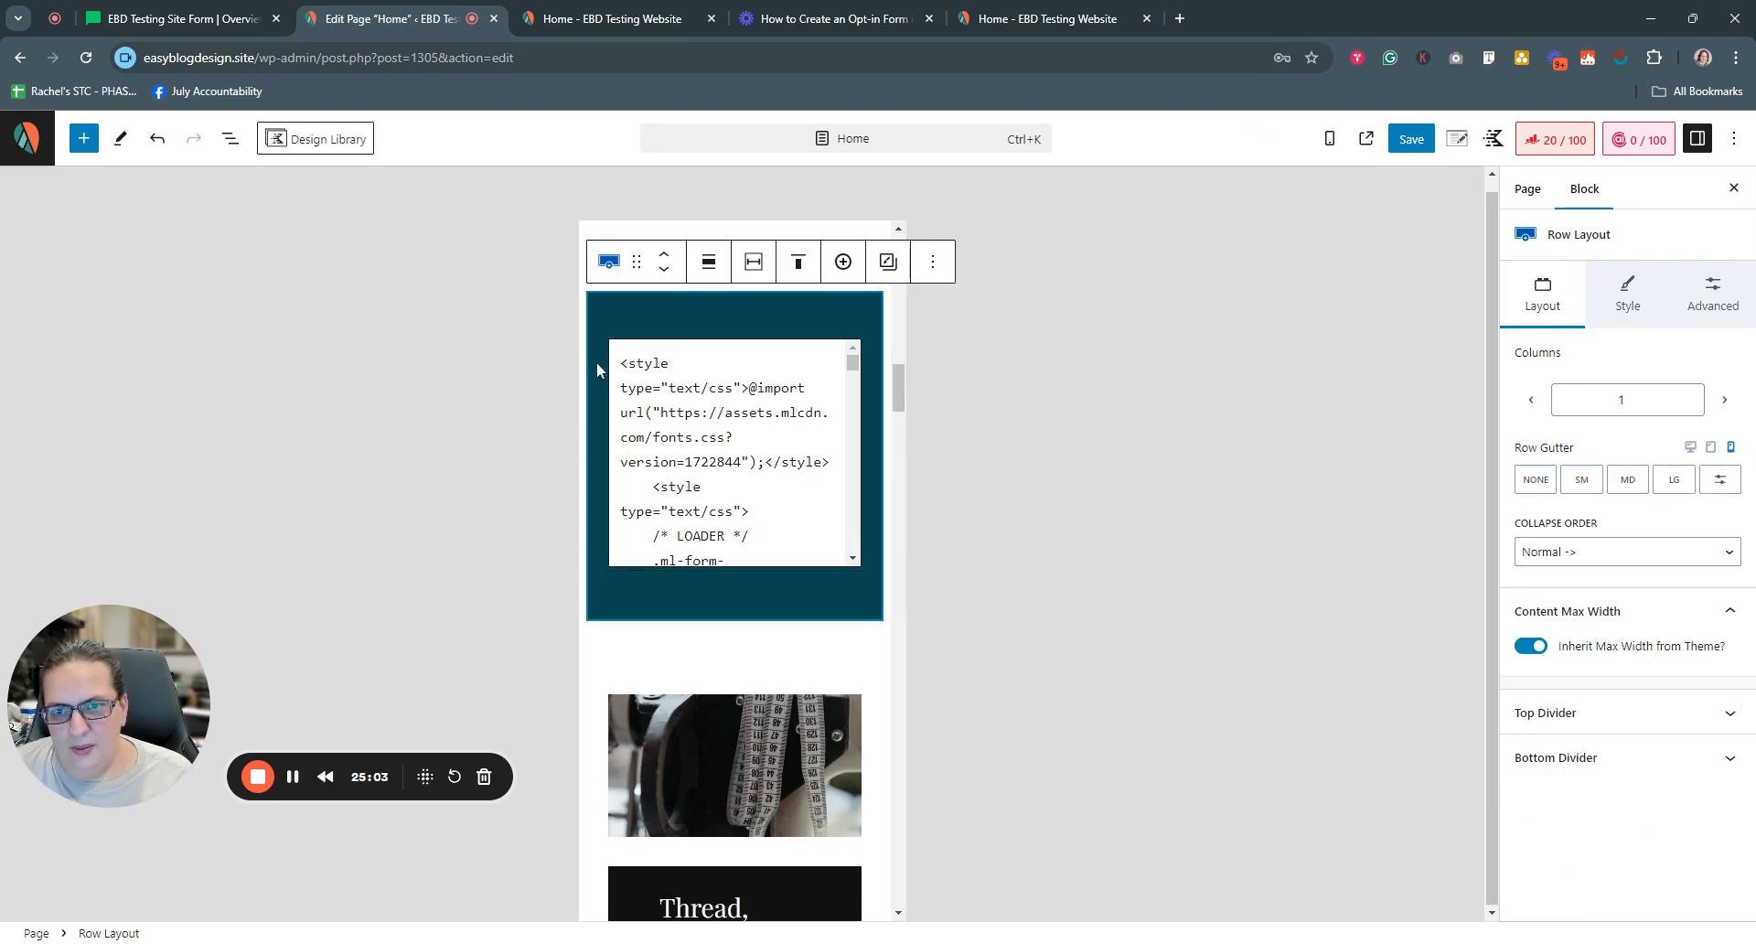
left_click(817, 346)
left_click(840, 312)
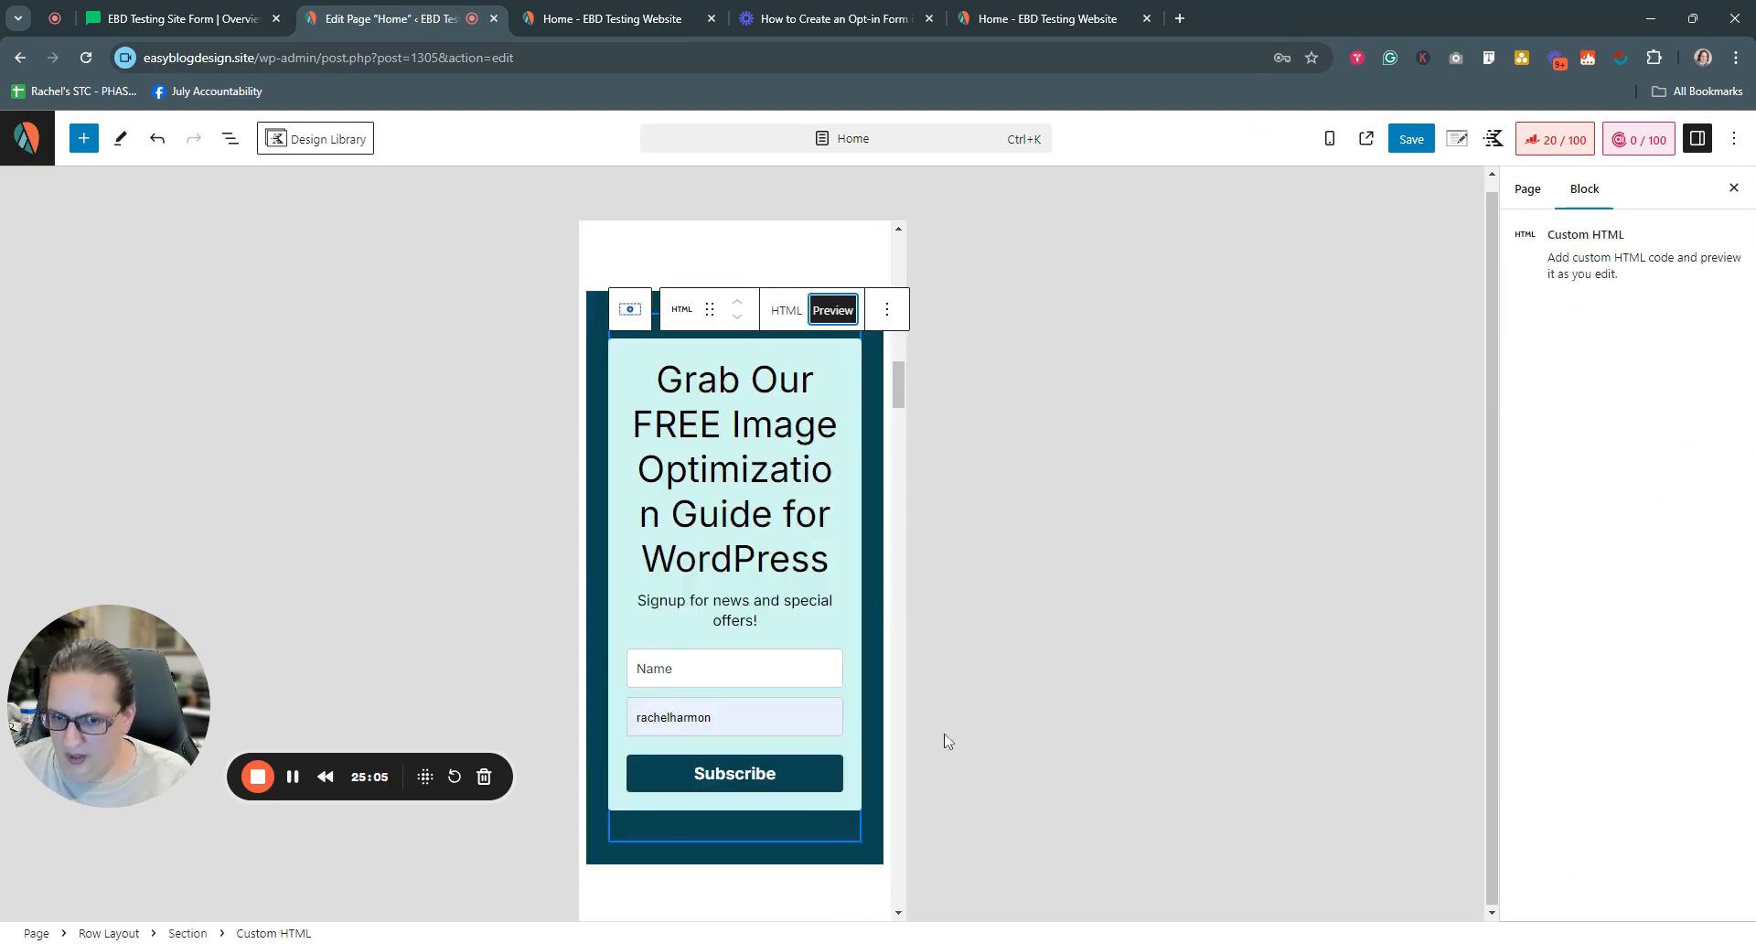
left_click(870, 688)
scroll(870, 688, "down", 1)
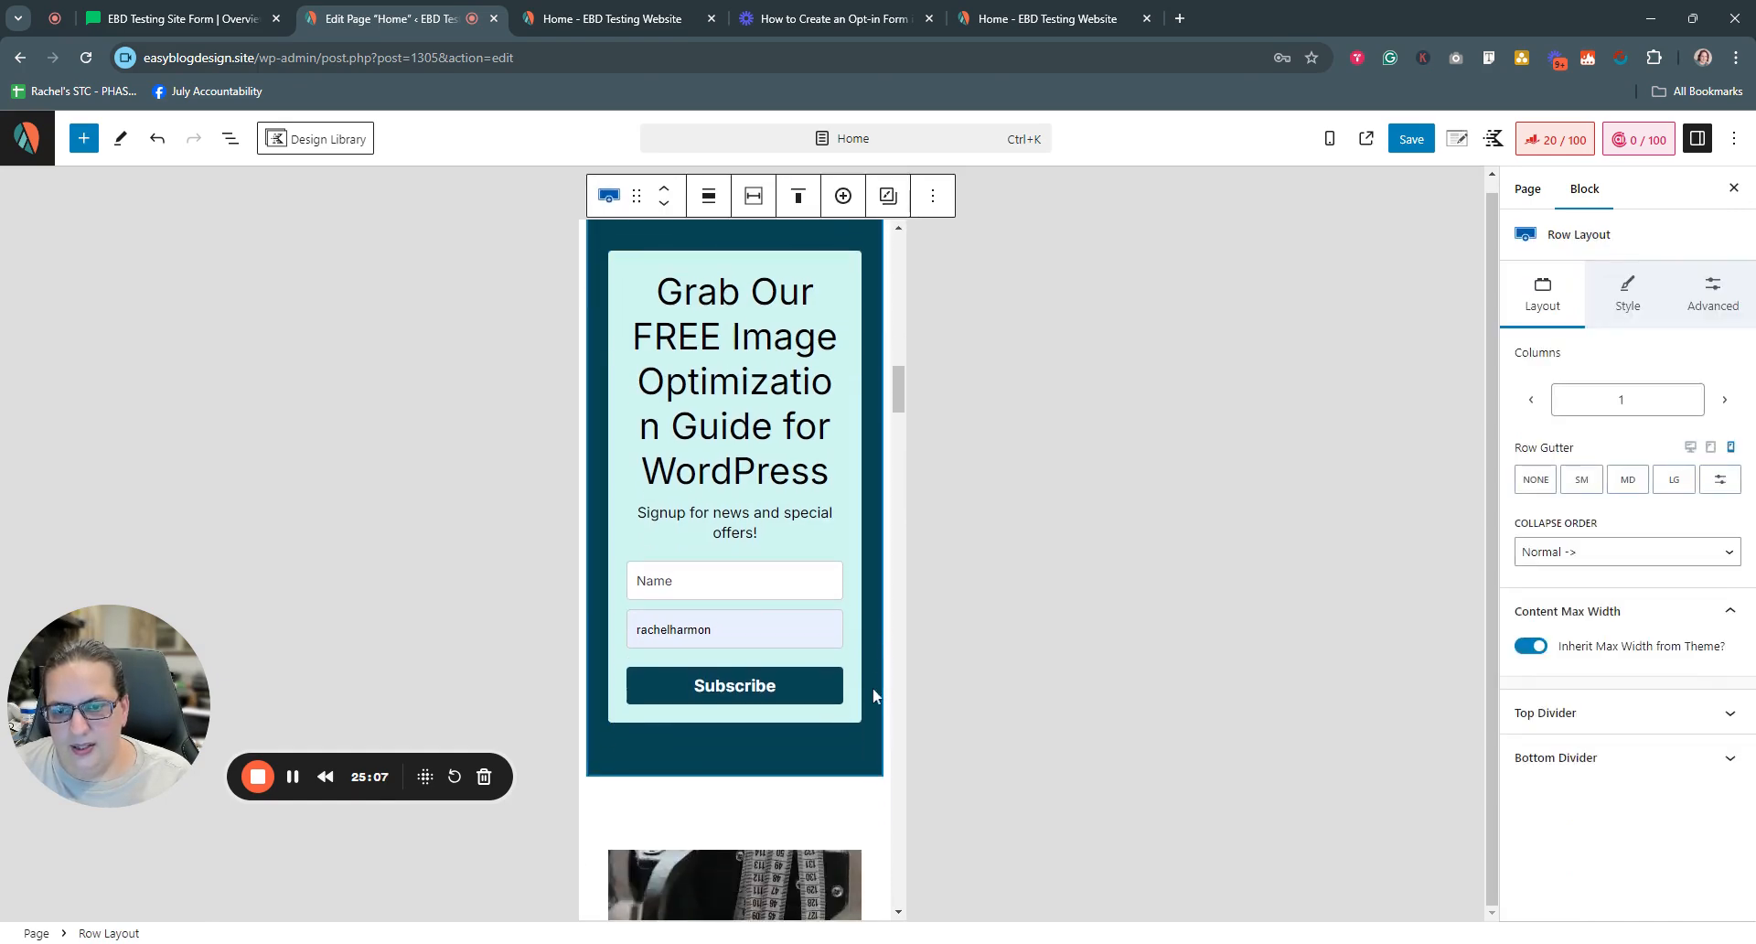
scroll(872, 688, "up", 3)
scroll(873, 688, "down", 3)
scroll(873, 695, "up", 1)
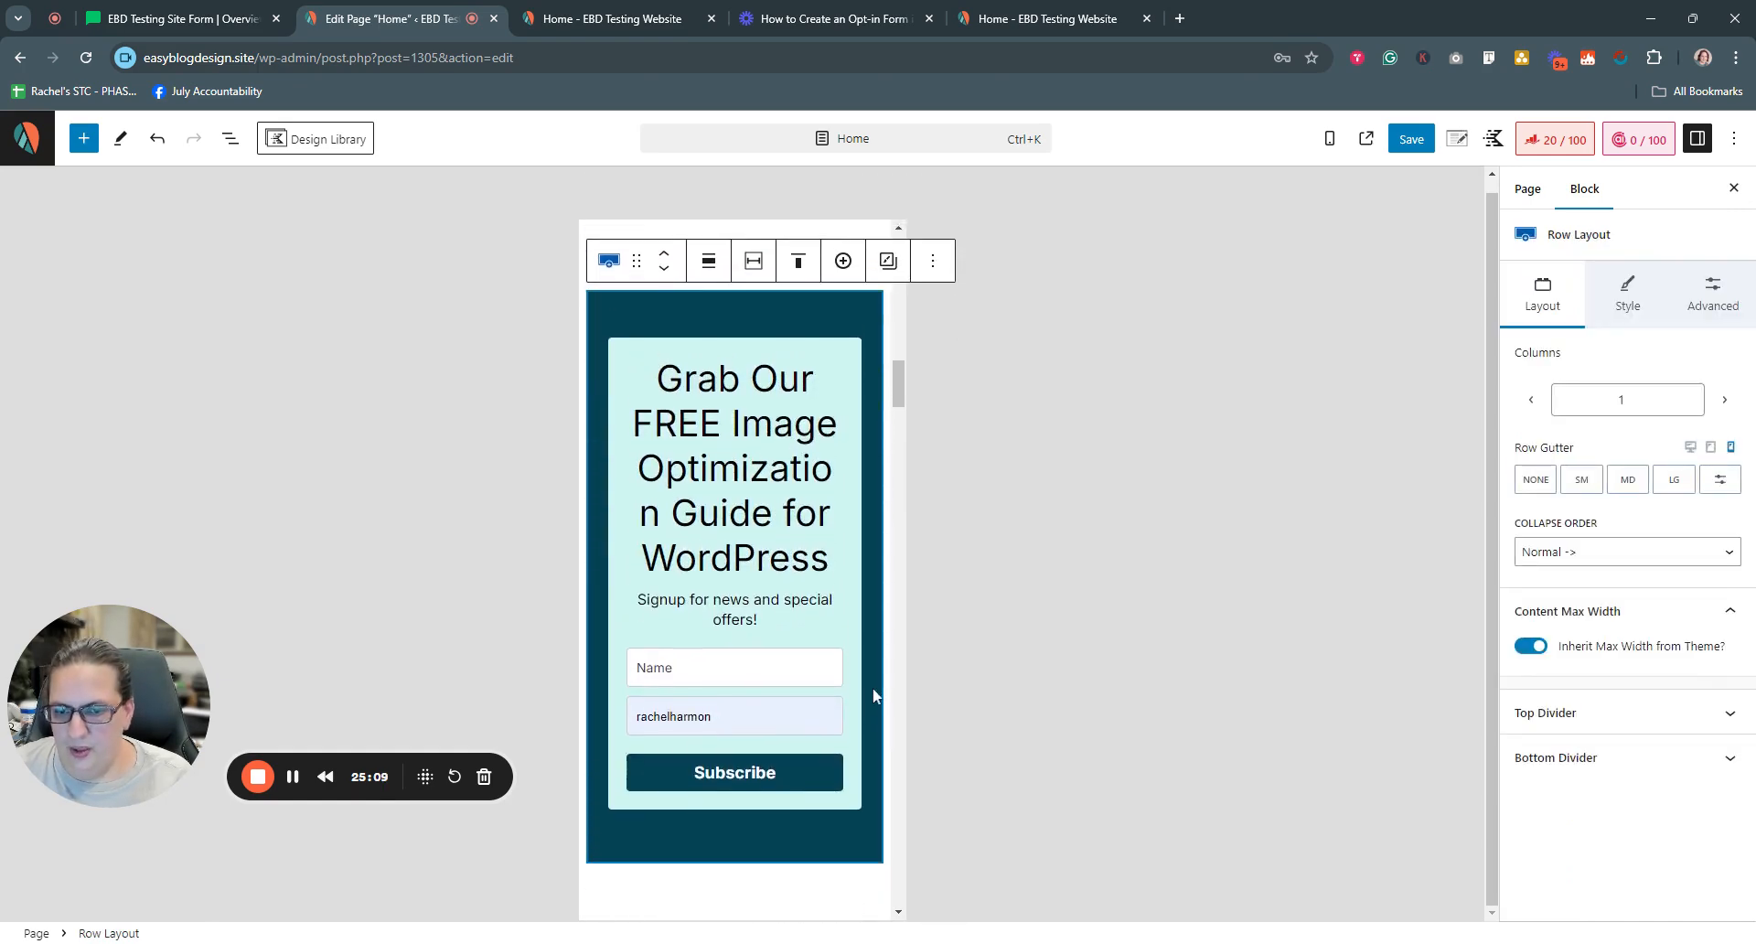